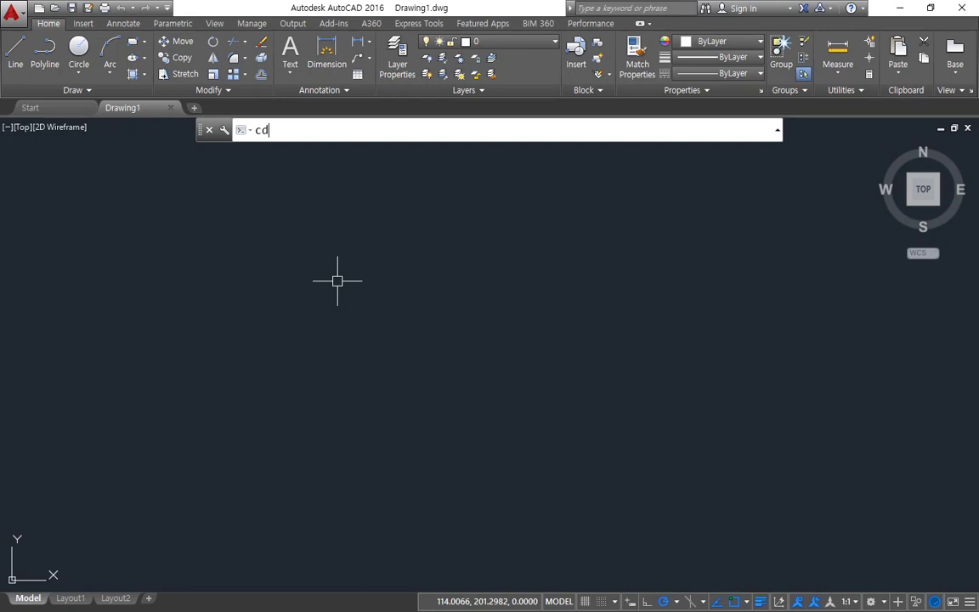
Draw a circle with a radius of 50 in the left half of the empty drawing area
key("Return")
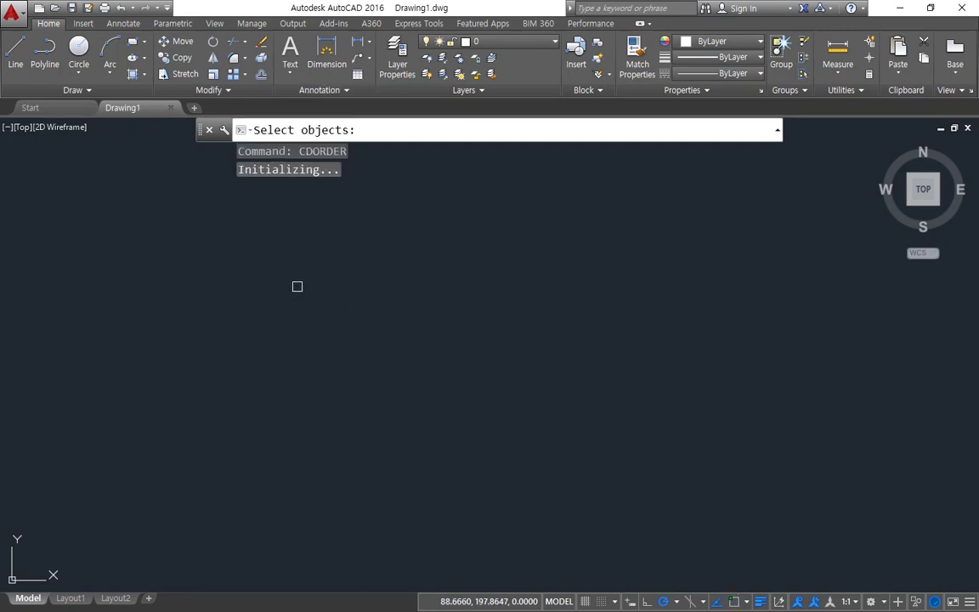
key("Escape")
type("c")
key("Return")
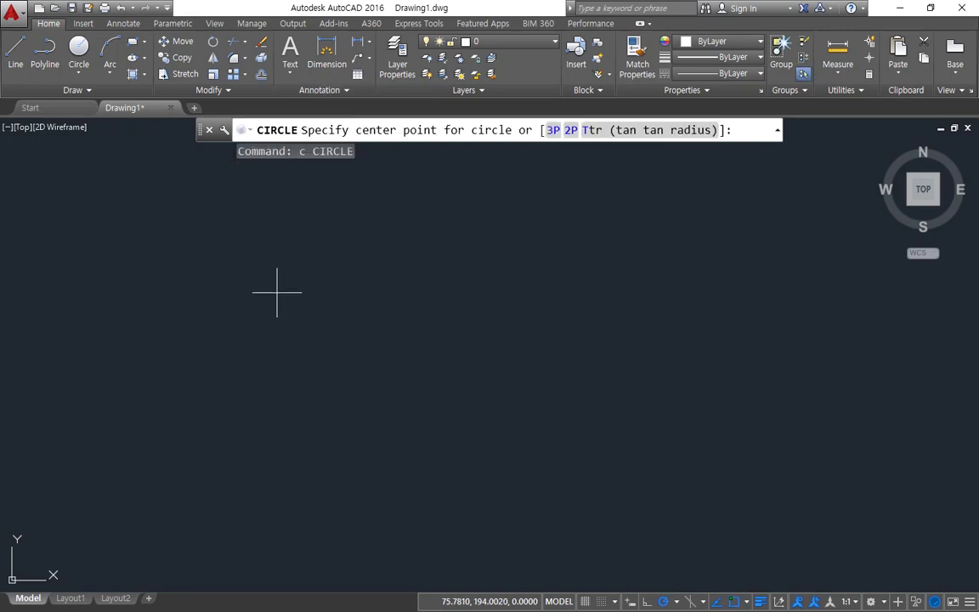
mouse_move(372, 149)
left_mouse_down()
mouse_move(436, 150)
mouse_move(464, 165)
mouse_move(361, 136)
mouse_move(498, 119)
mouse_move(481, 166)
left_mouse_up()
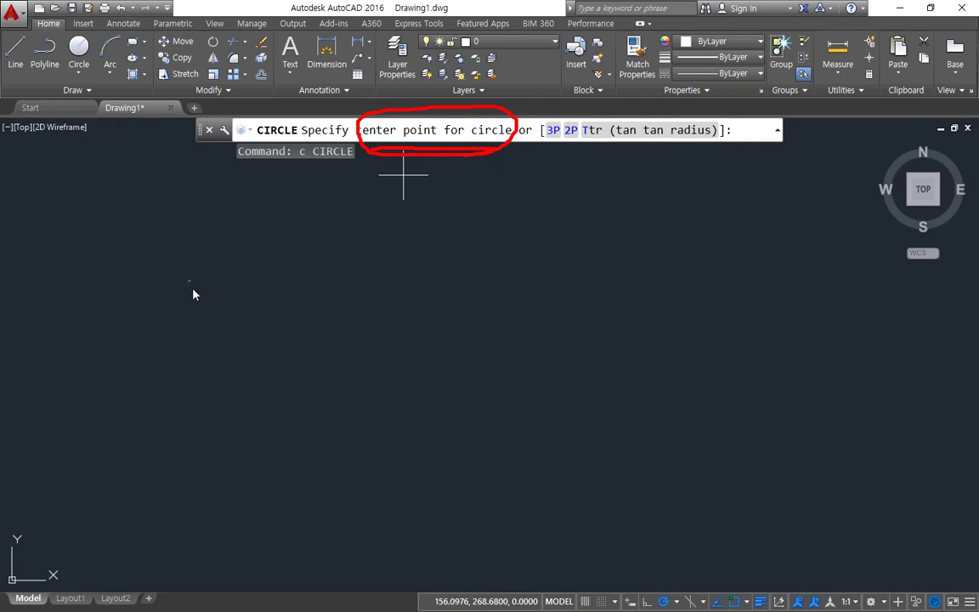
left_click(300, 304)
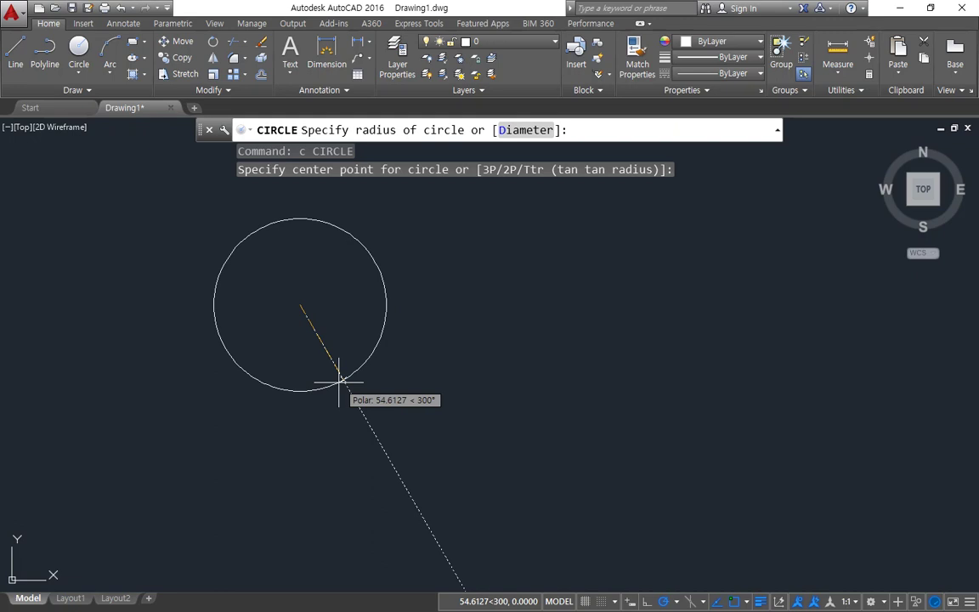
type("50")
key("Return")
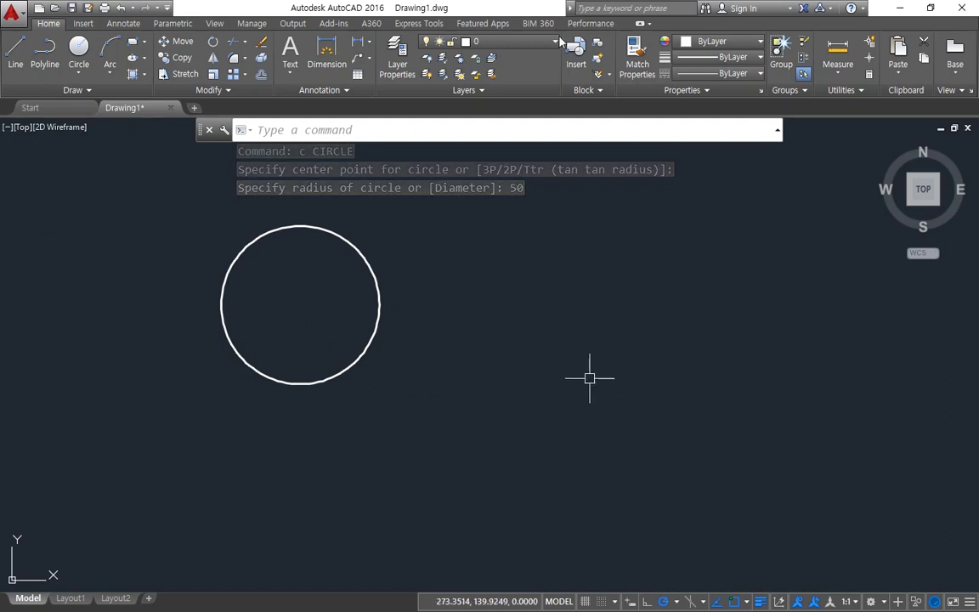
Draw a second circle to the right of the first, using the Diameter option with a value of 50
left_click(580, 315)
type("c")
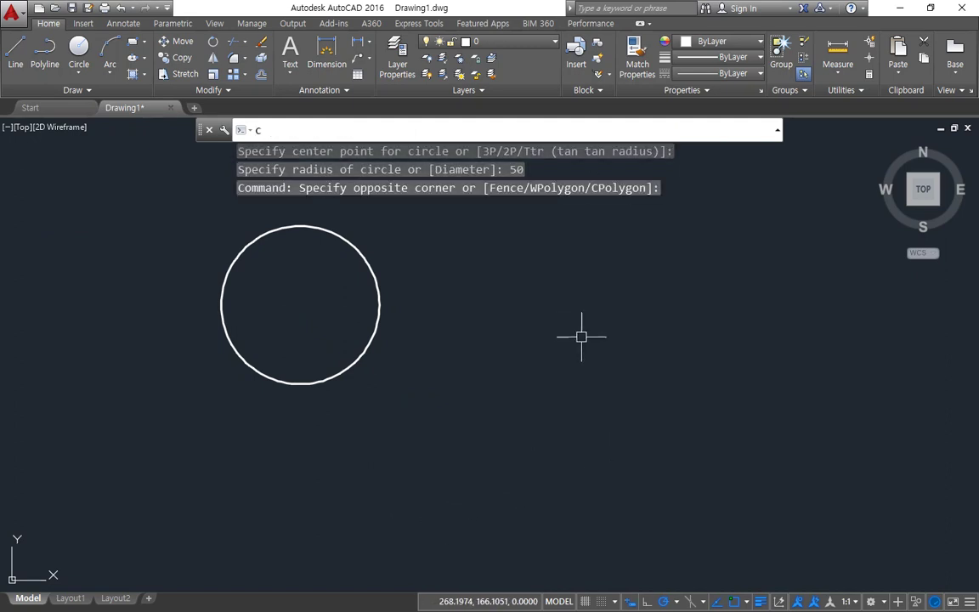
key("Return")
left_click(558, 311)
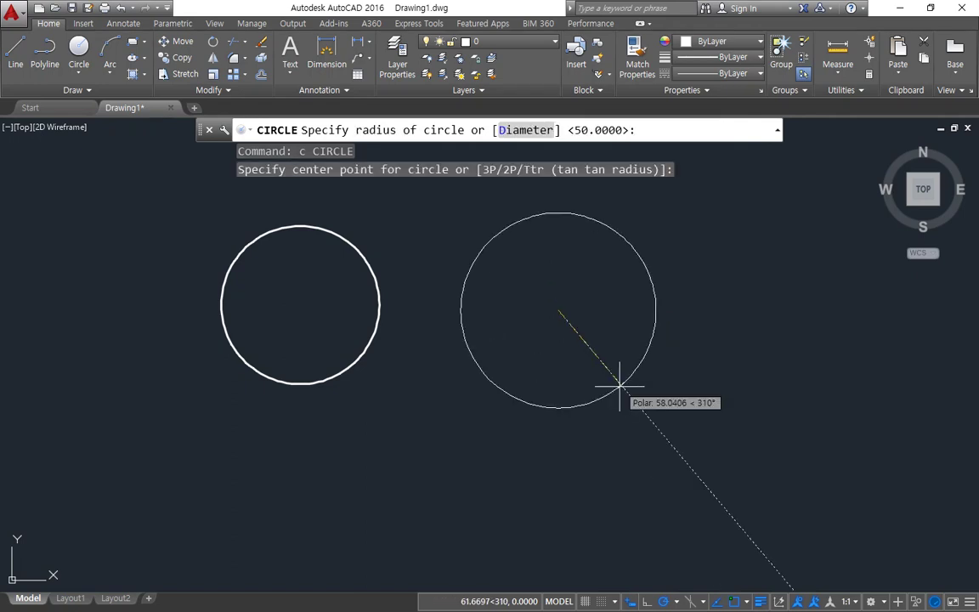
mouse_move(550, 155)
left_mouse_down()
mouse_move(498, 148)
mouse_move(567, 109)
mouse_move(560, 150)
left_mouse_up()
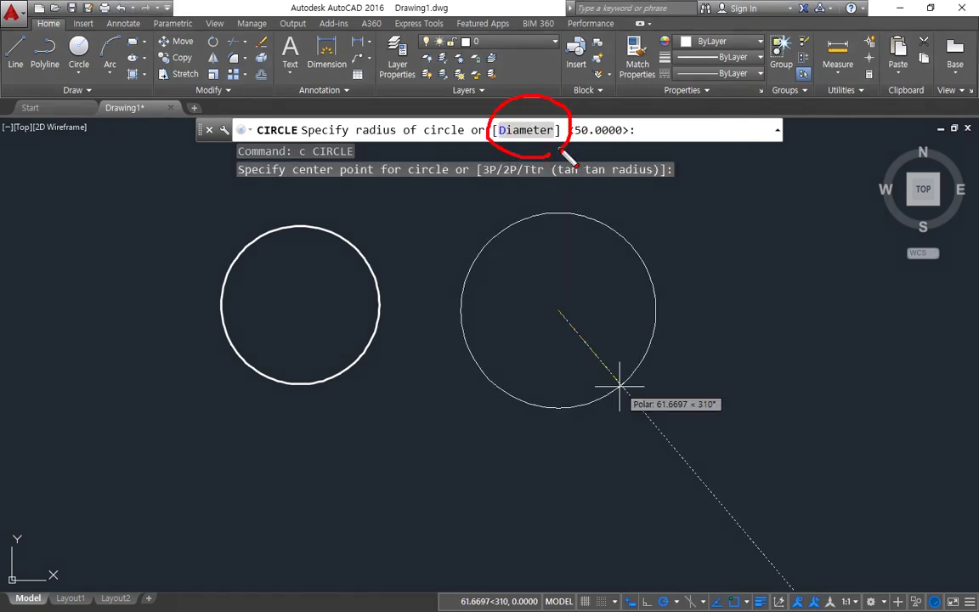
left_click_drag(644, 120, 645, 138)
mouse_move(532, 119)
left_mouse_down()
mouse_move(502, 133)
mouse_move(539, 158)
left_mouse_up()
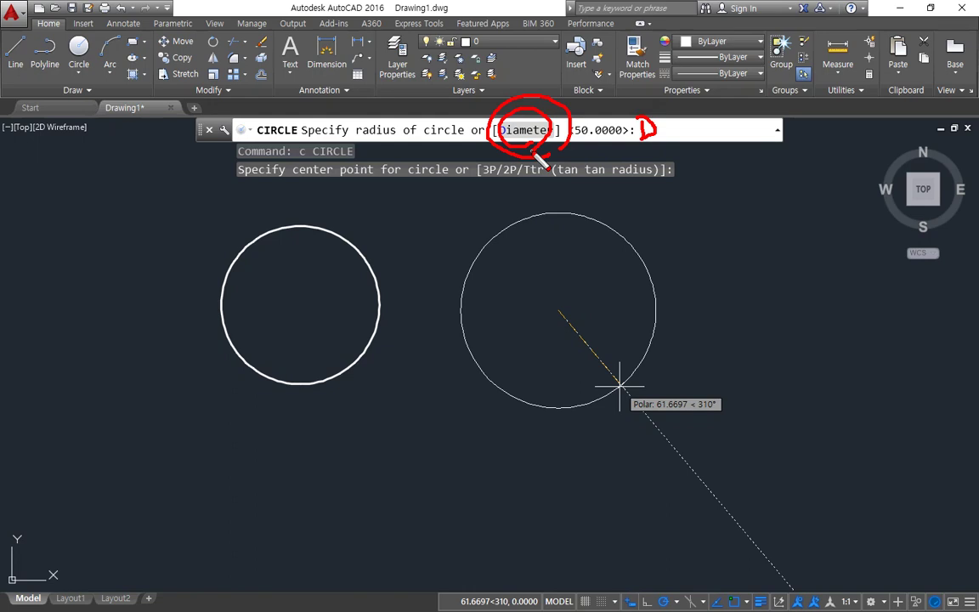
key("Escape")
left_click(529, 132)
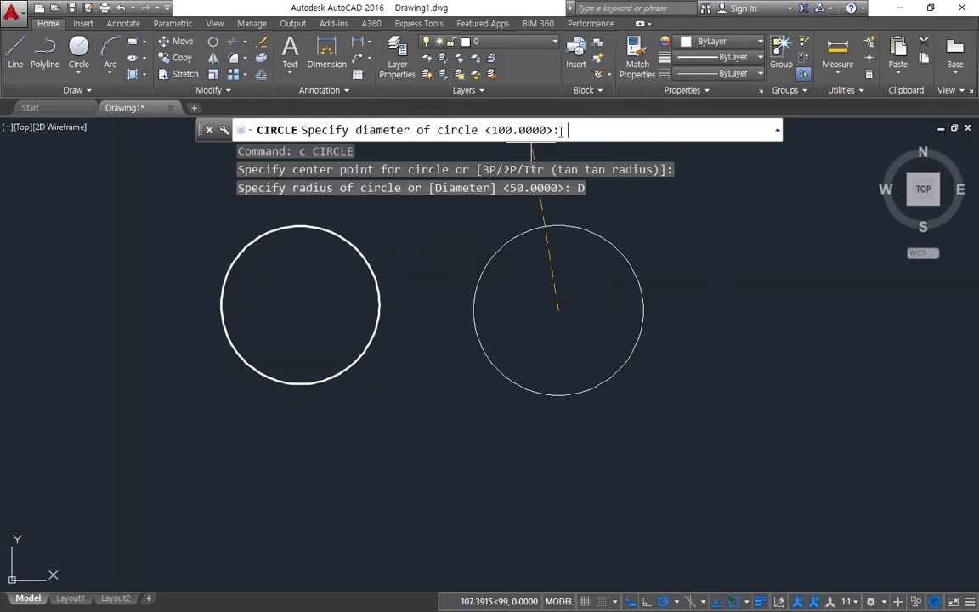
type("50")
key("Return")
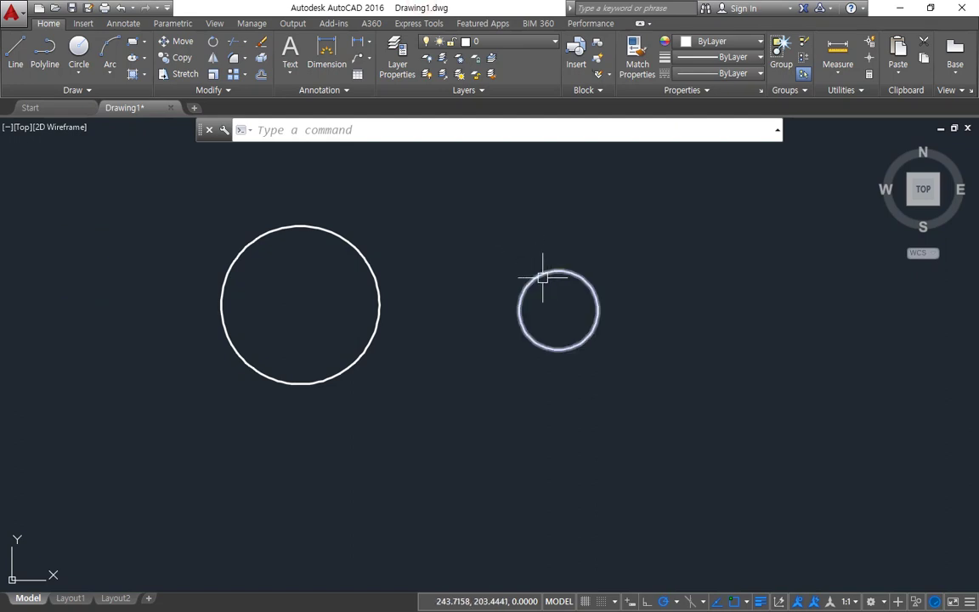
Draw a third circle to the right of the small one, entering its radius as the fraction 75/2
mouse_move(543, 277)
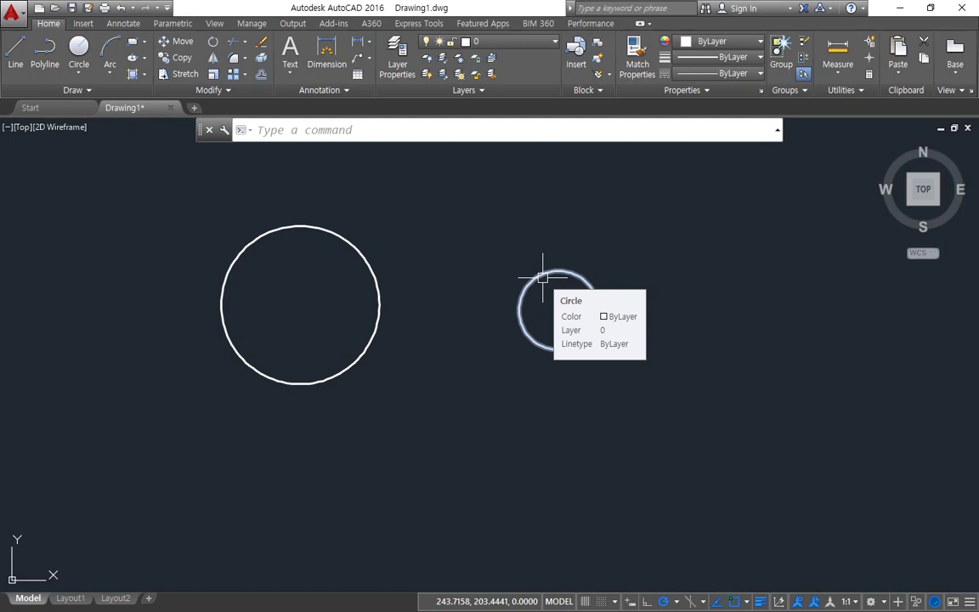
type("c")
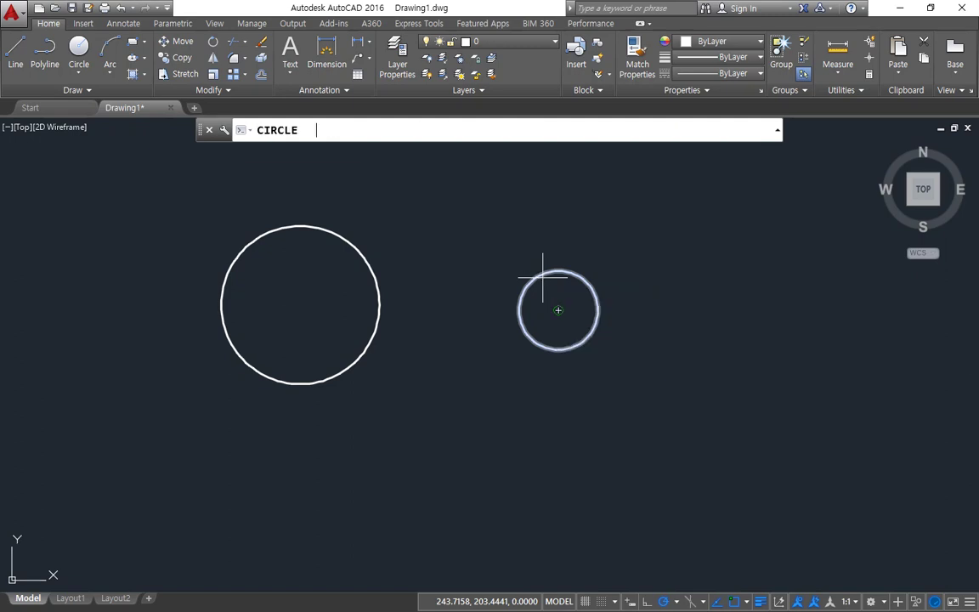
key("Return")
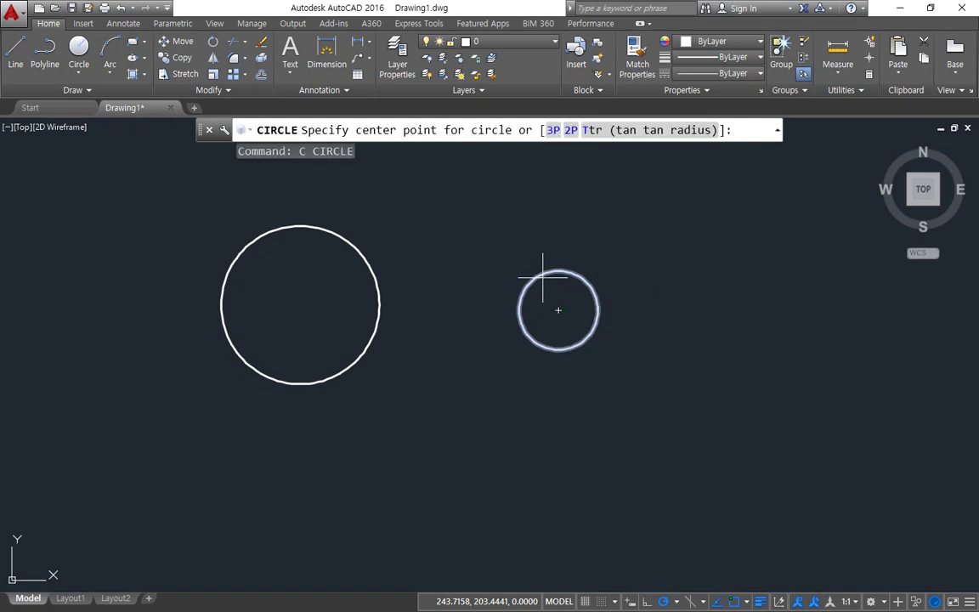
left_click(762, 318)
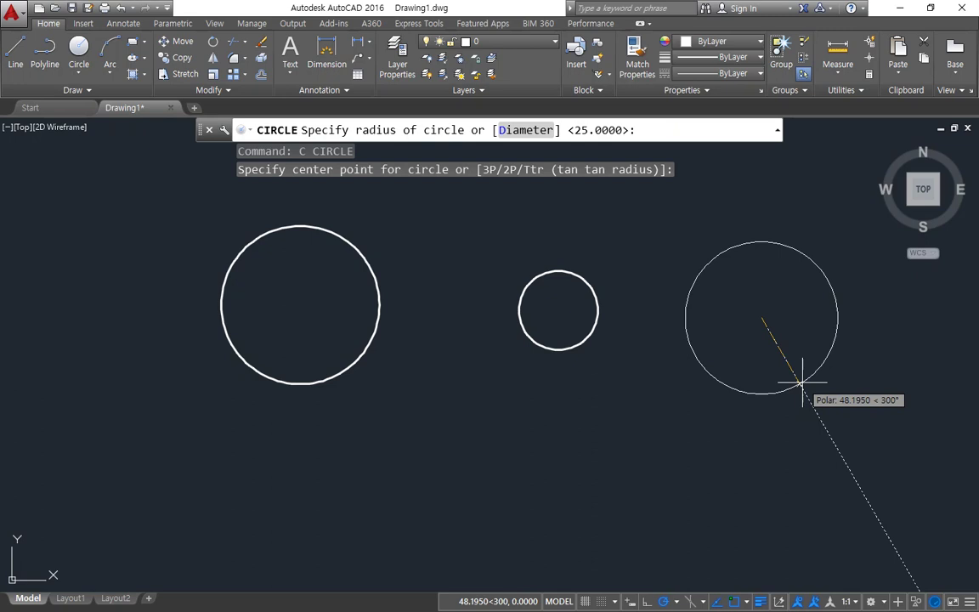
type("75/2")
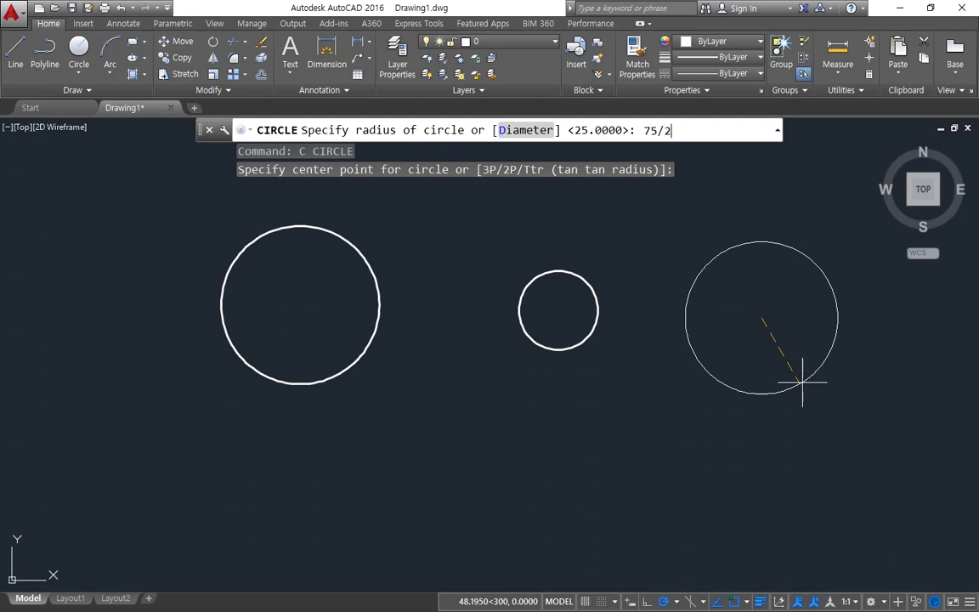
key("Return")
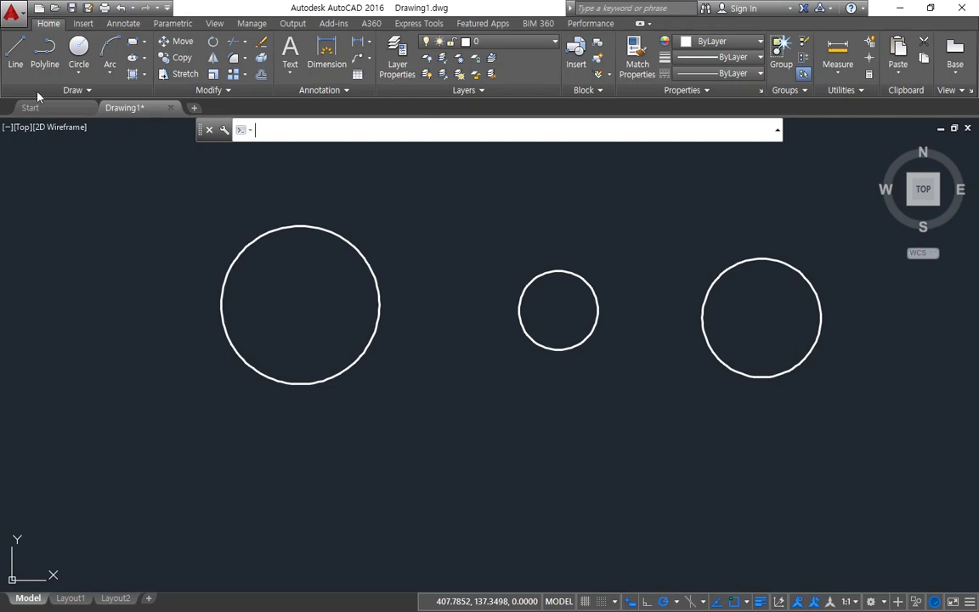
Switch to the Notepad lesson notes and add the line "정수 나눗셈만 허용함" below the Circle notes
left_click_drag(2, 83, 439, 89)
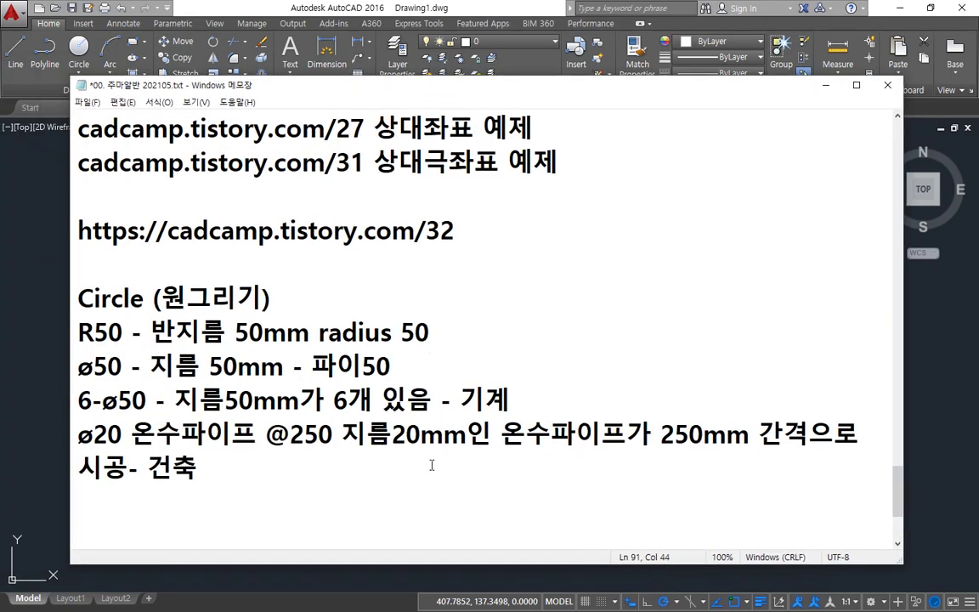
left_click(384, 475)
scroll(375, 466, "down", 2)
left_click(300, 343)
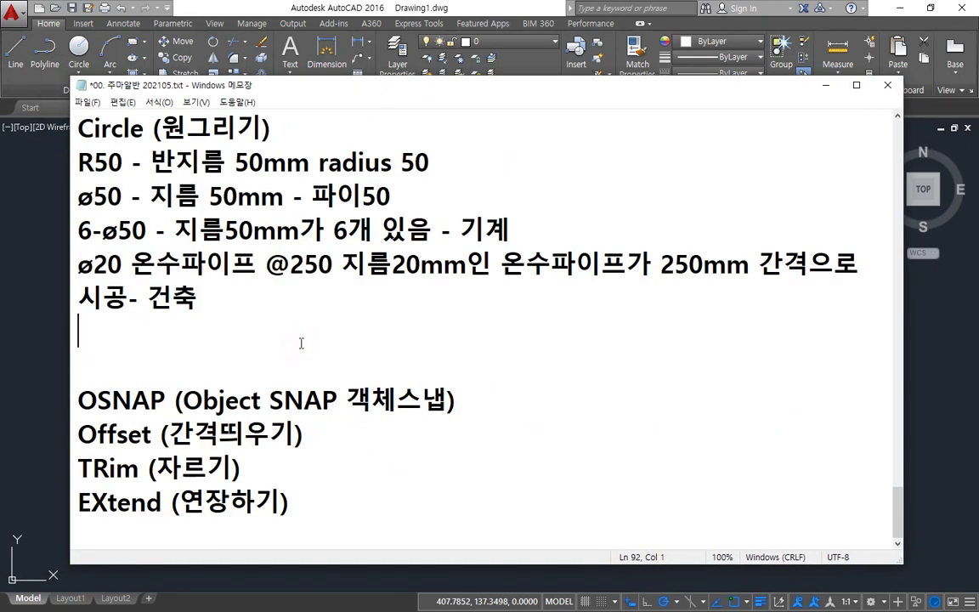
key("Return")
type("정수")
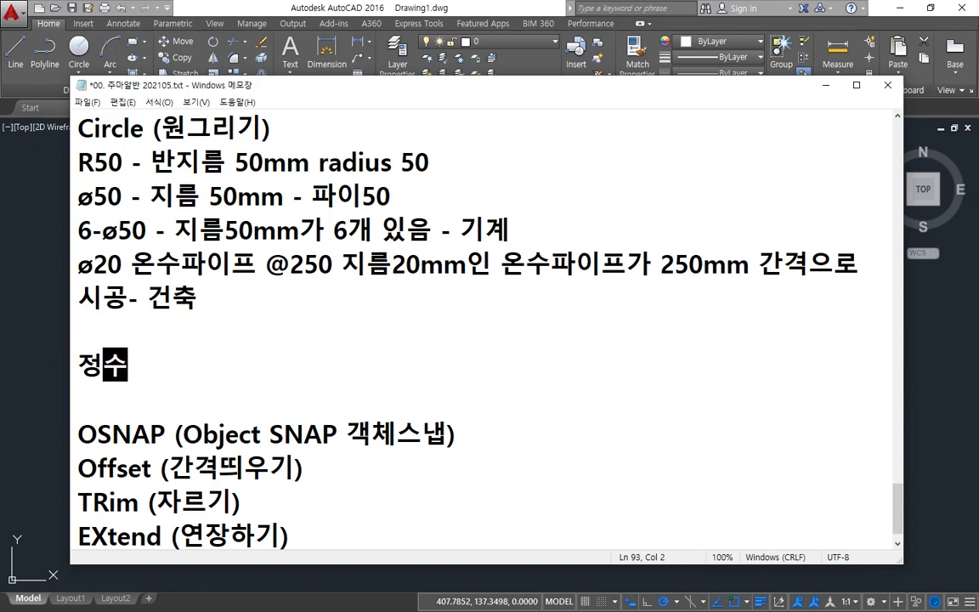
type(" 나눗셈")
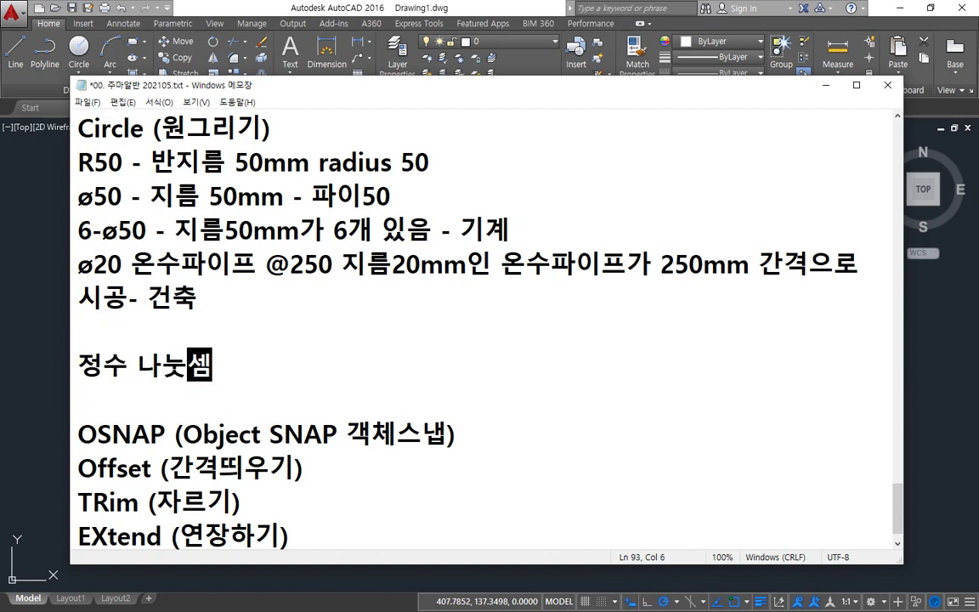
type("만 허")
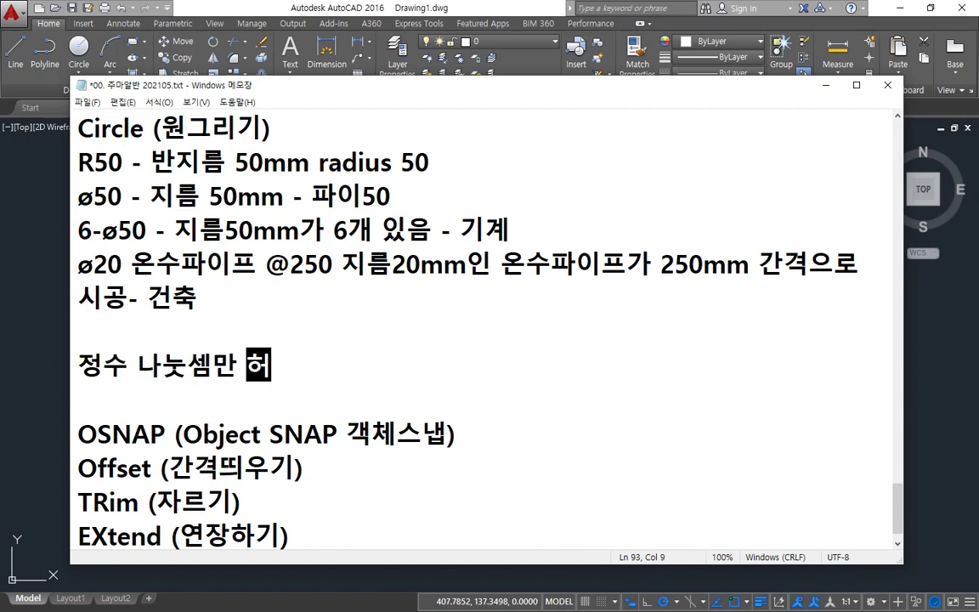
type("용함")
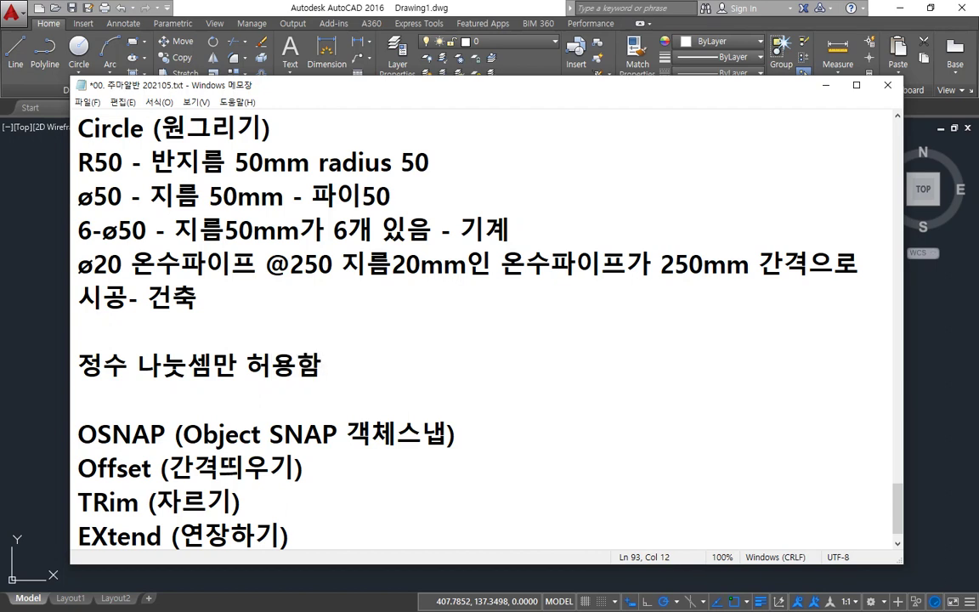
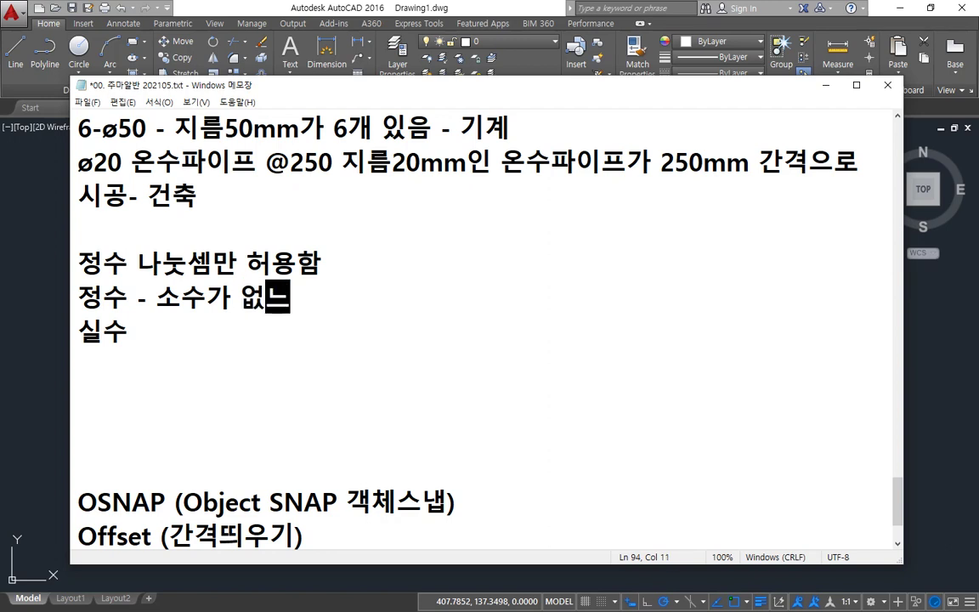
Complete the definition lines as "정수 - 소수가 없는 수" and "실수 - 소수가 있는 수"
type("ㅜ")
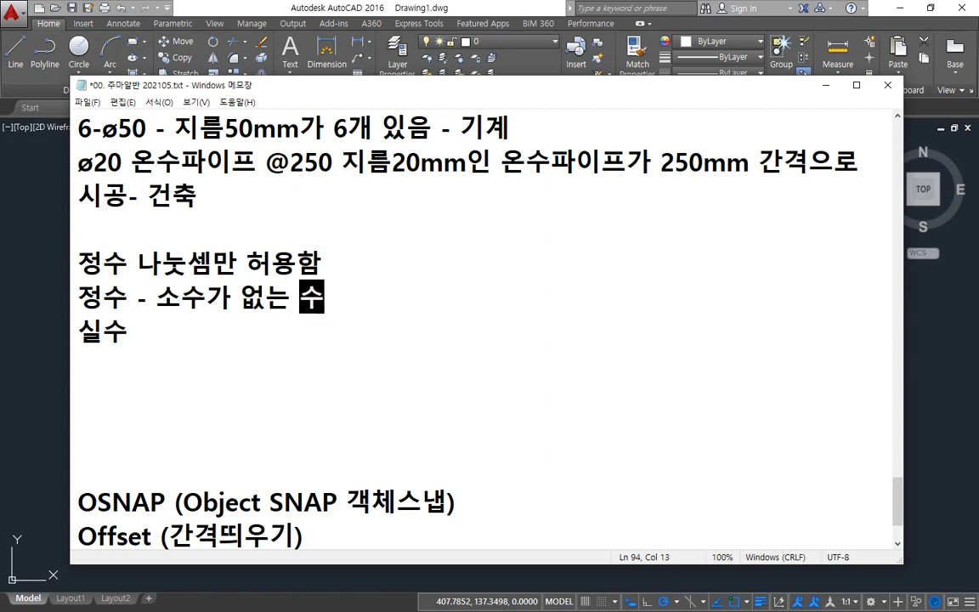
key("Down")
type("*-")
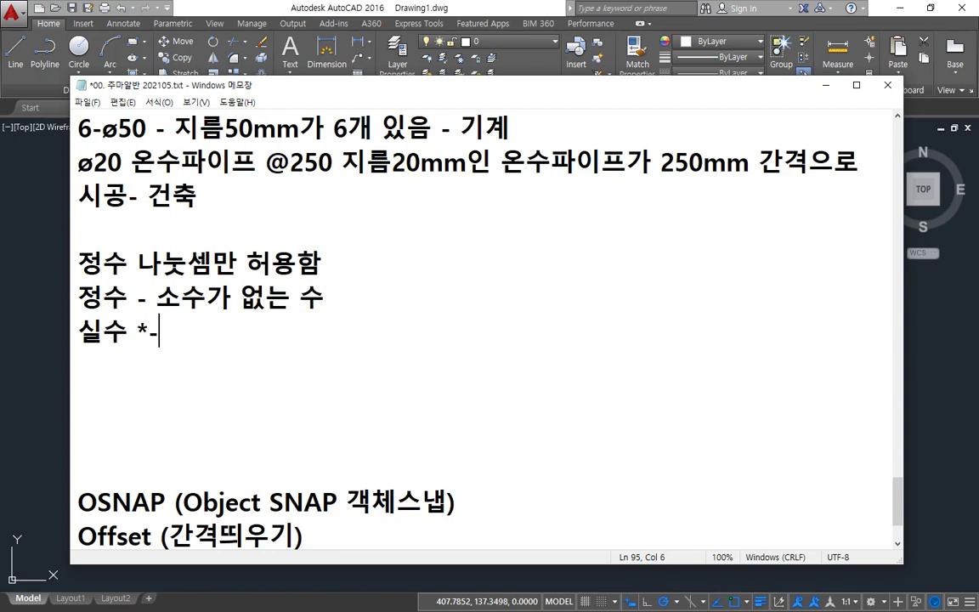
key("BackSpace")
key("BackSpace")
type("- 소수가 있는 수")
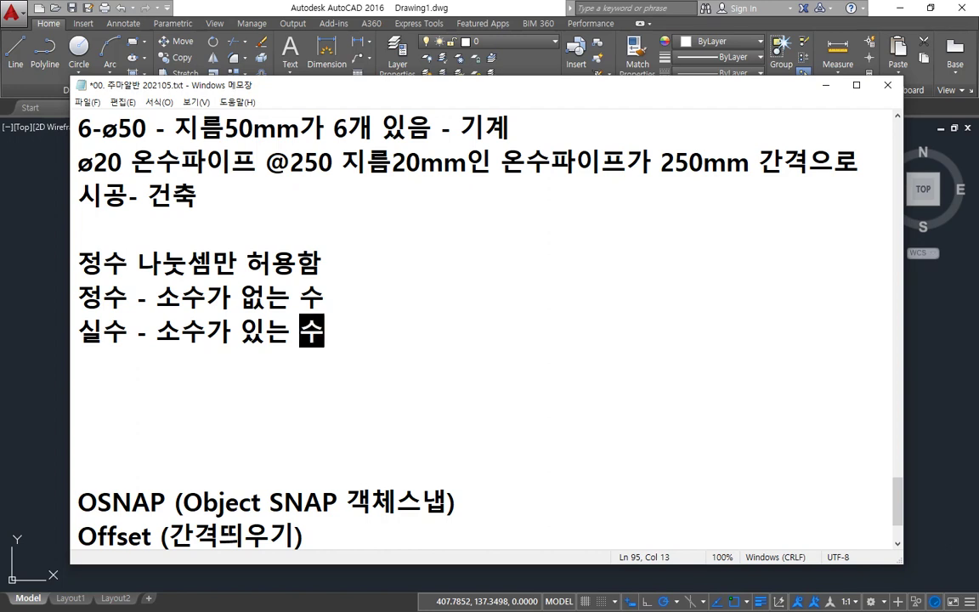
Add the example numbers 75, 75.0 and 75.5 on separate lines below the definitions and remove the surplus blank lines
key("Return")
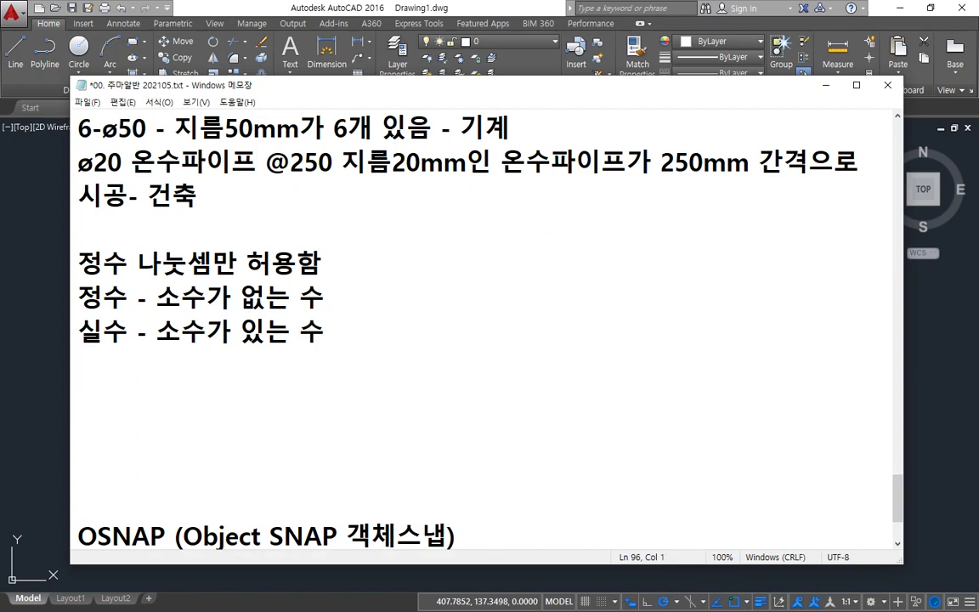
type("75")
key("Return")
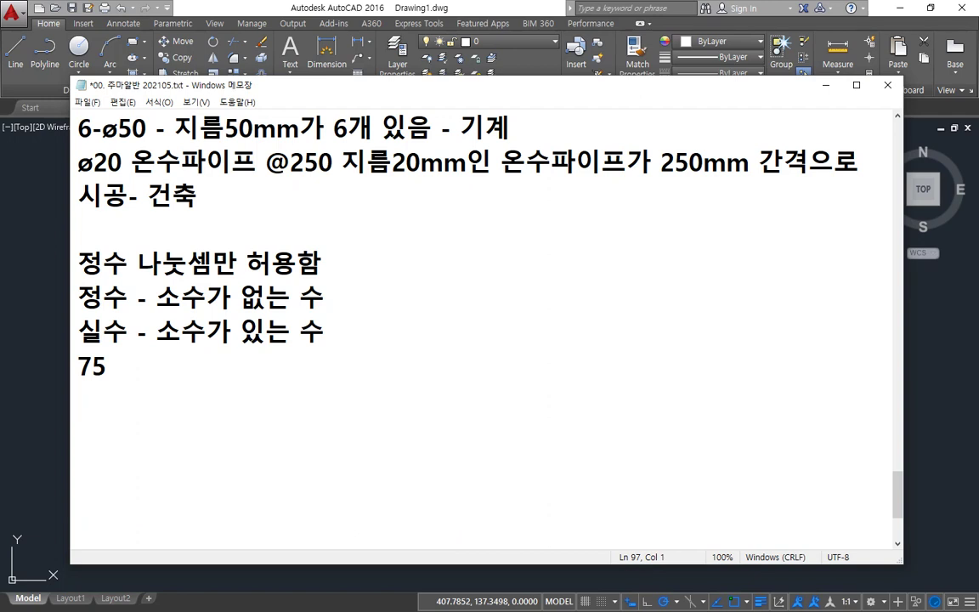
type("75.0")
key("Return")
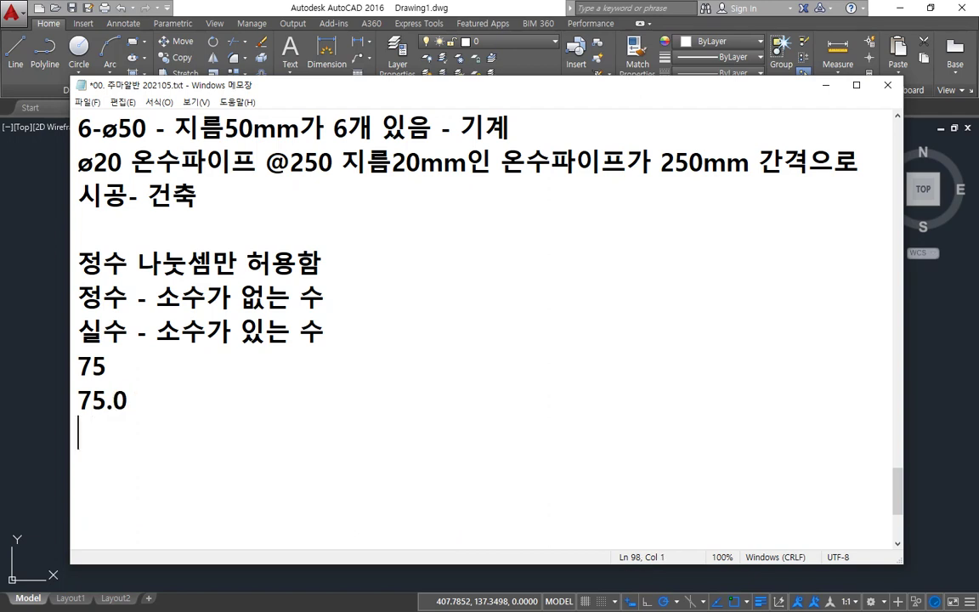
type("75.5")
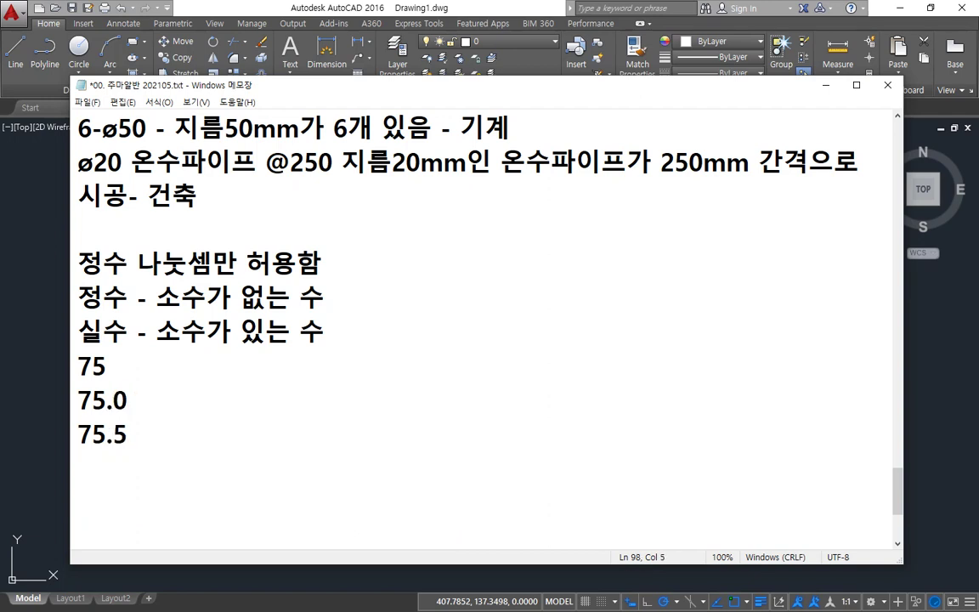
key("Delete")
key("Delete")
key("Delete")
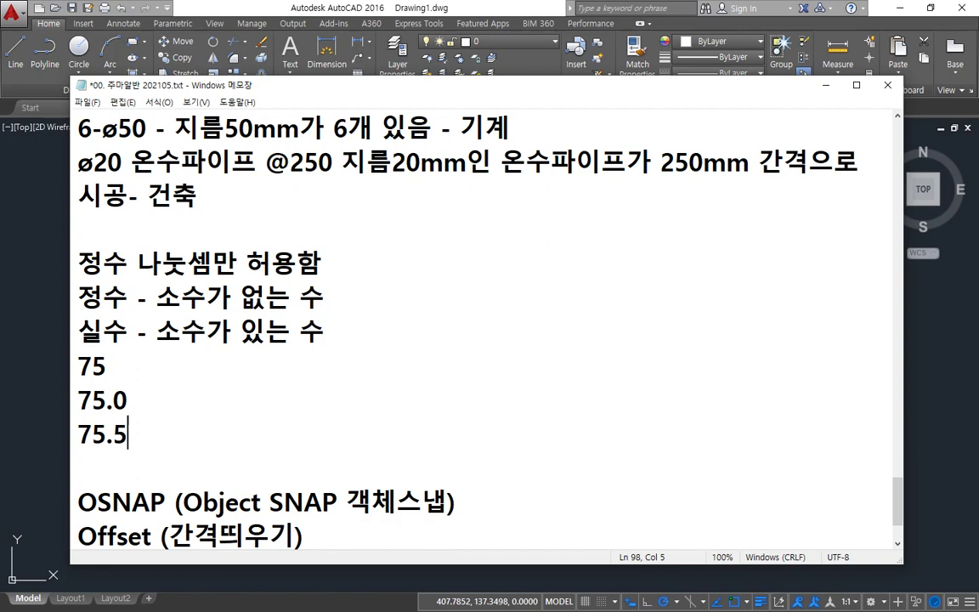
Label the example numbers: "75 - 정수", "75.0 - 실수" and "75.5 - 실수"
key("Up")
key("Up")
type("- 정수")
key("Down")
key("Down")
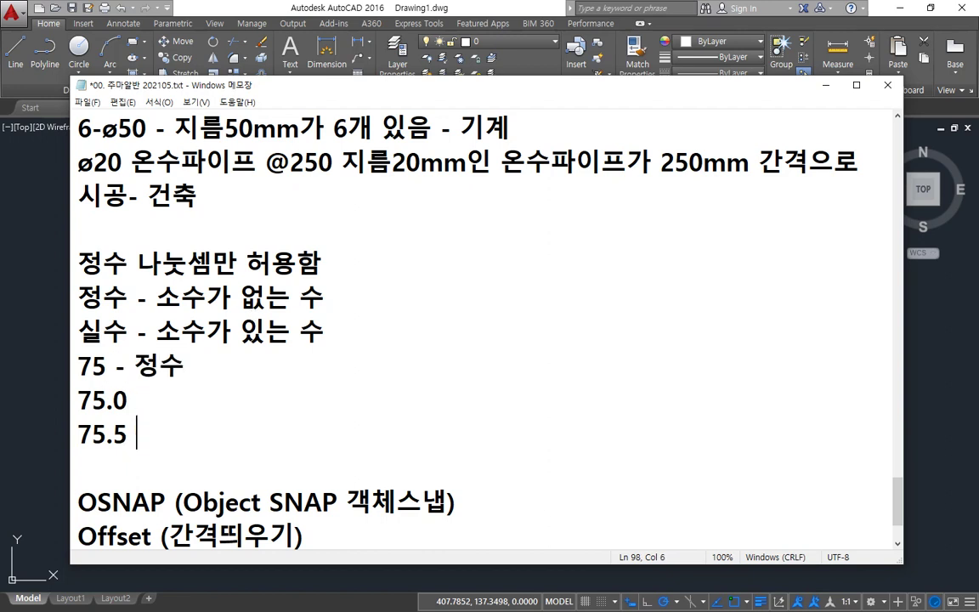
type("- 실수")
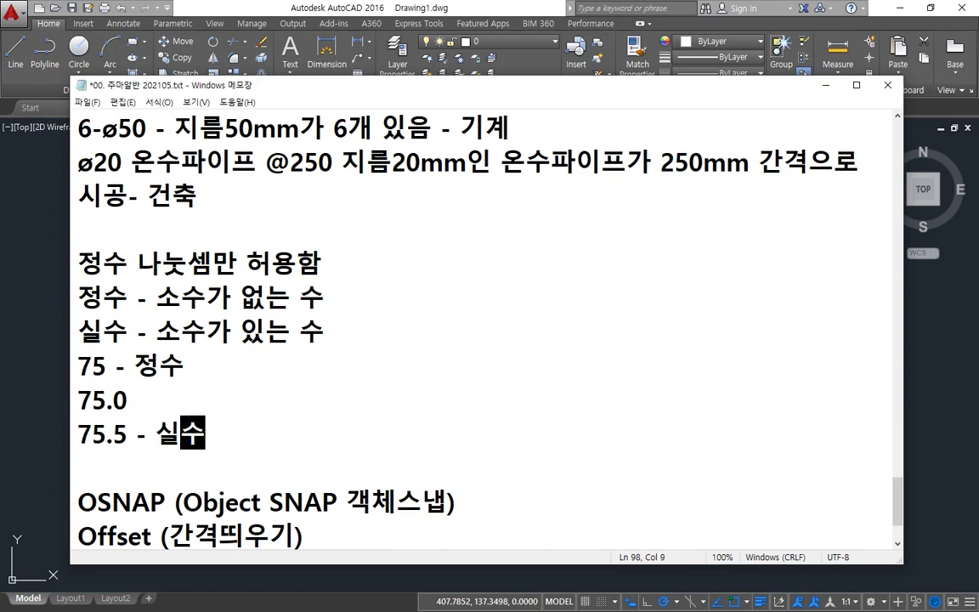
key("Up")
type("-")
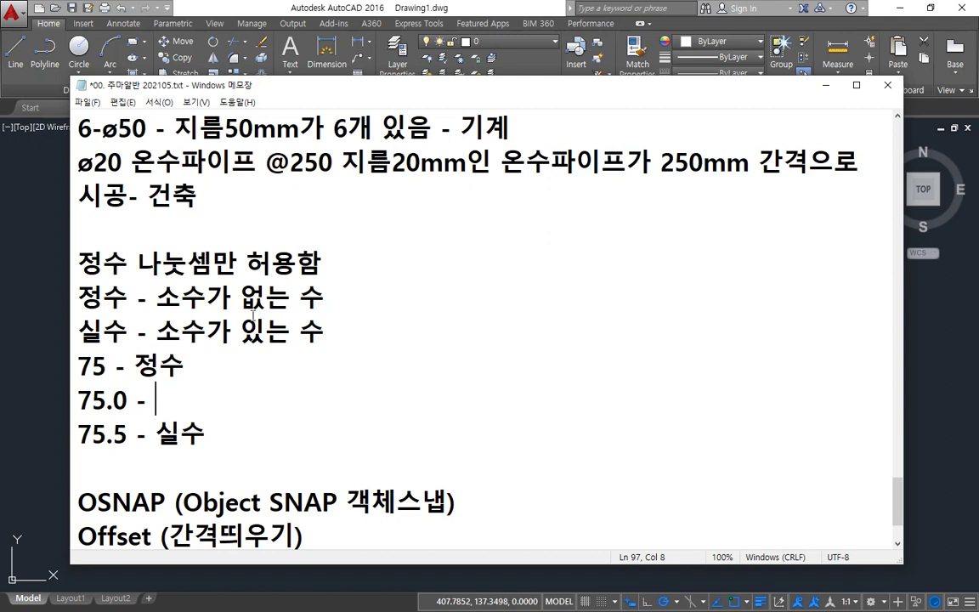
type("실수")
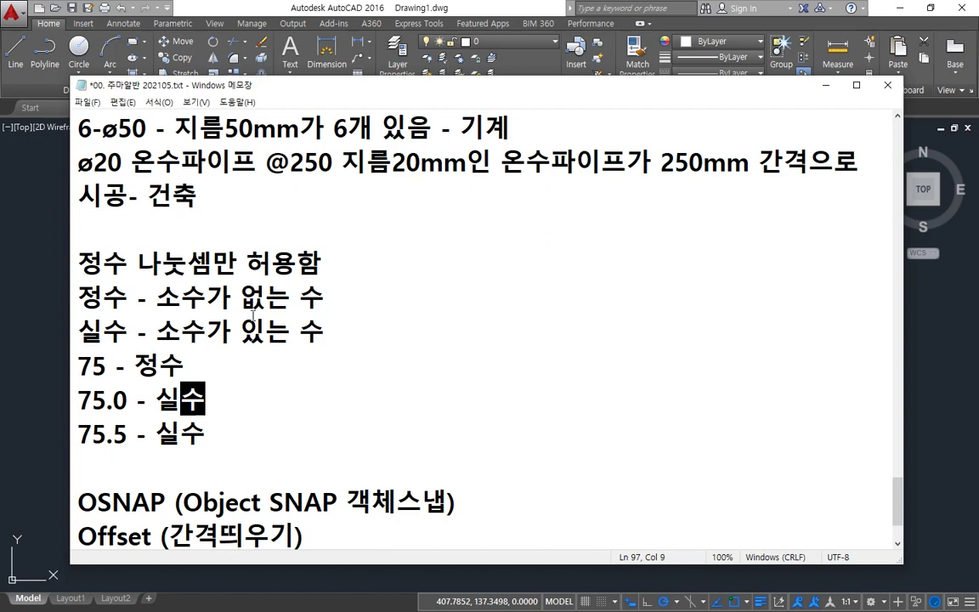
Switch to AutoCAD and try to draw a circle below the existing ones, entering its radius as a fraction
left_click(428, 6)
type("c")
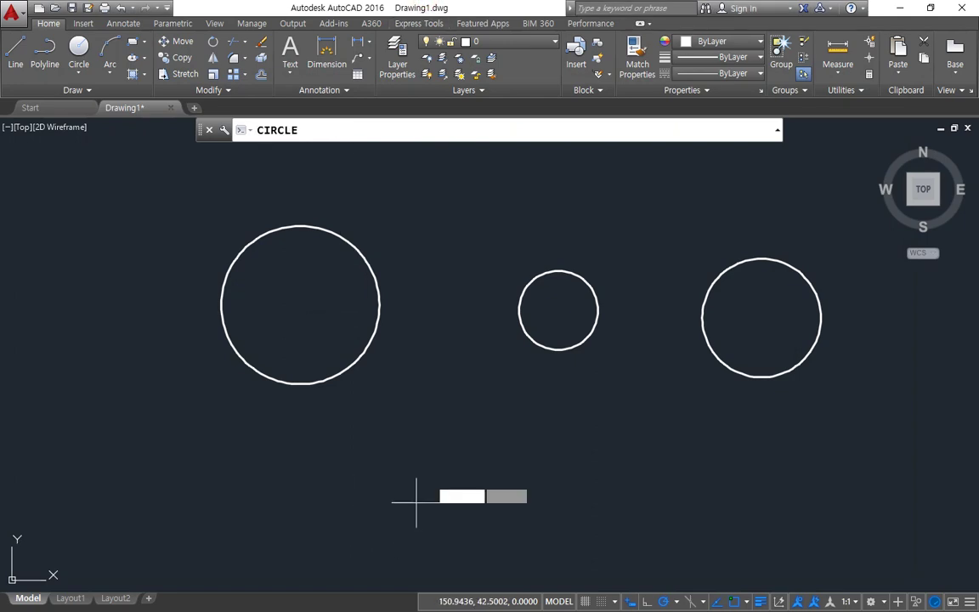
key("Return")
left_click(417, 425)
type("75")
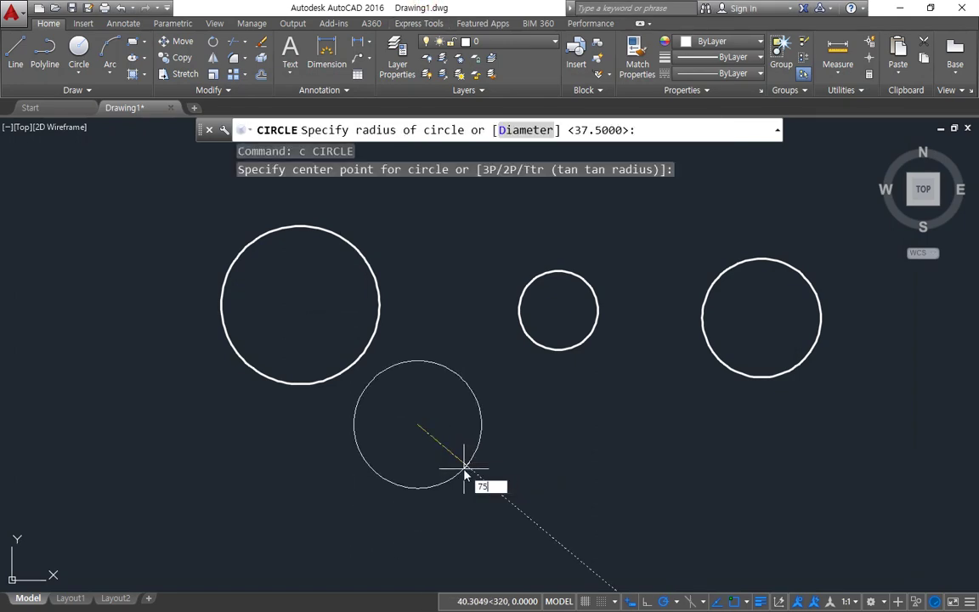
type("5/2")
key("Escape")
Draw a circle below and between the large and small circles, entering its radius as the fraction 755/20
type("c")
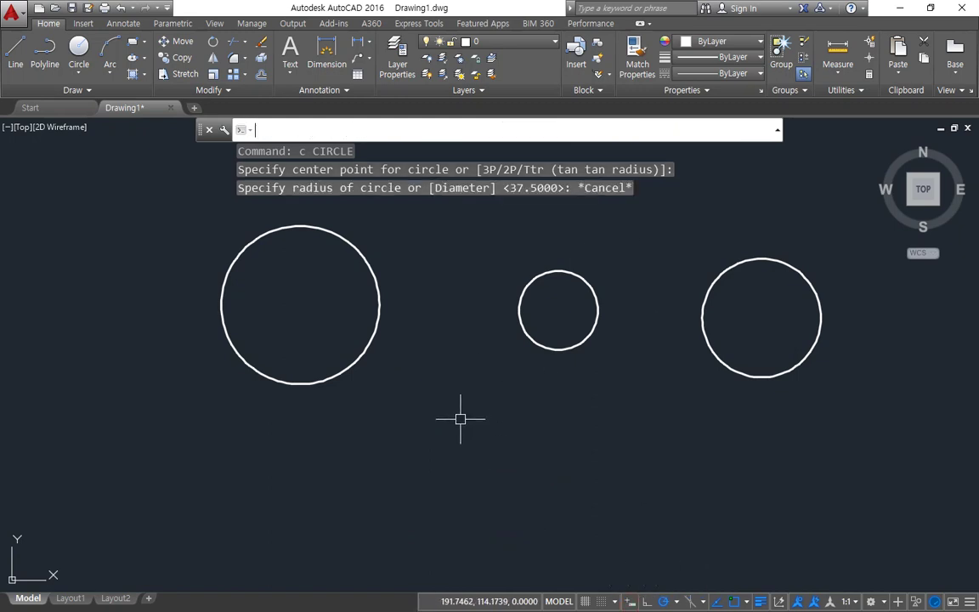
key("Return")
left_click(456, 426)
type("75")
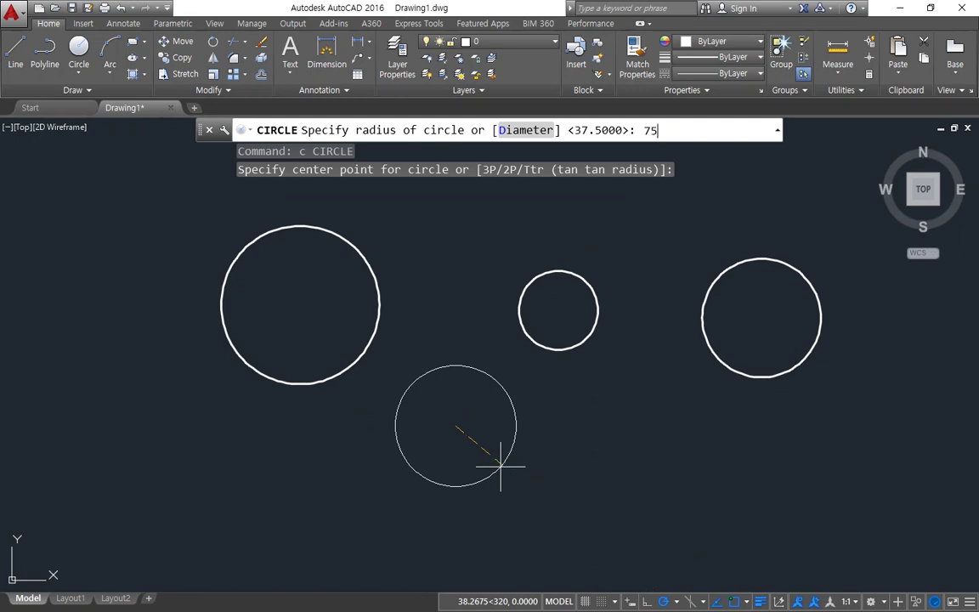
type("5/20")
key("Return")
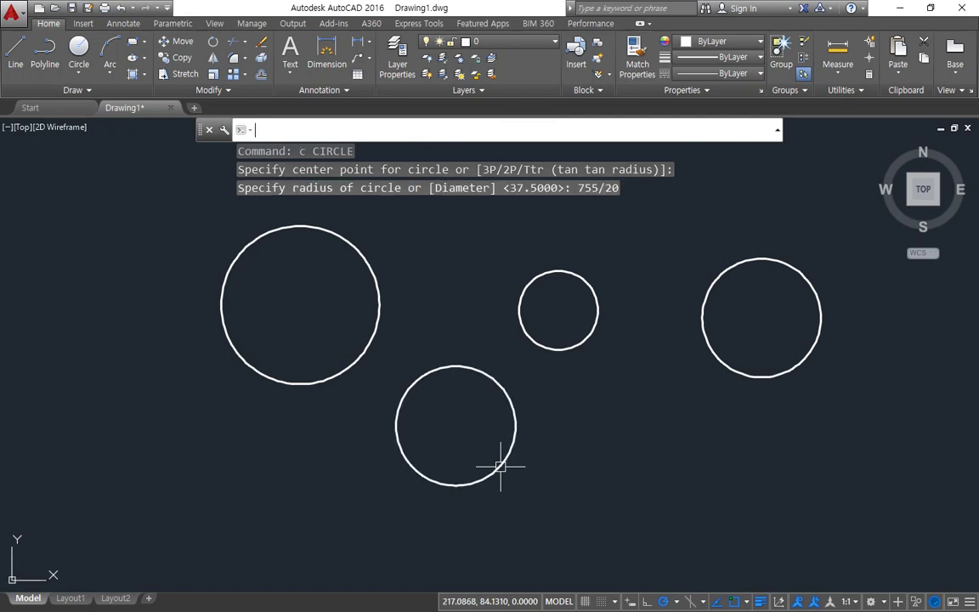
Switch to the Notepad lesson notes and add the lines "중심, 반지름" and "중심, 지름" below the example numbers
key("alt+Tab")
scroll(293, 340, "down", 1)
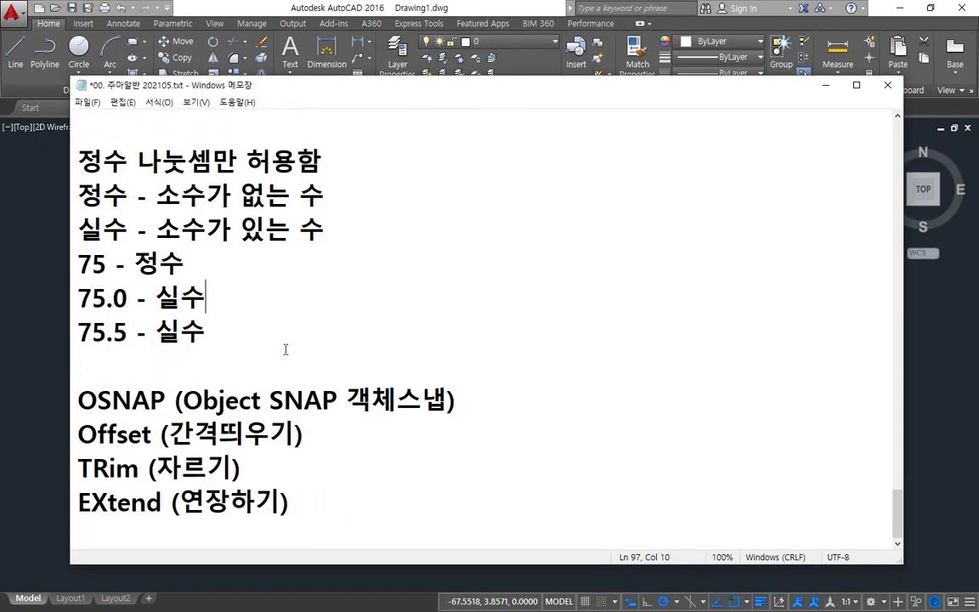
left_click(283, 351)
key("Return")
key("Up")
type("dn")
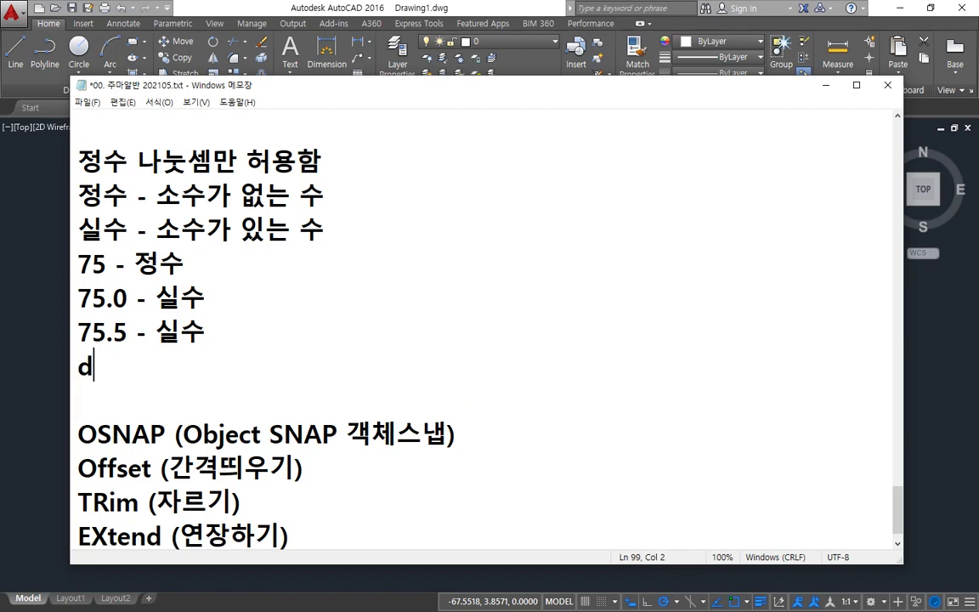
key("BackSpace")
key("BackSpace")
key("Hangul")
type("중ㅅ심, 반지름")
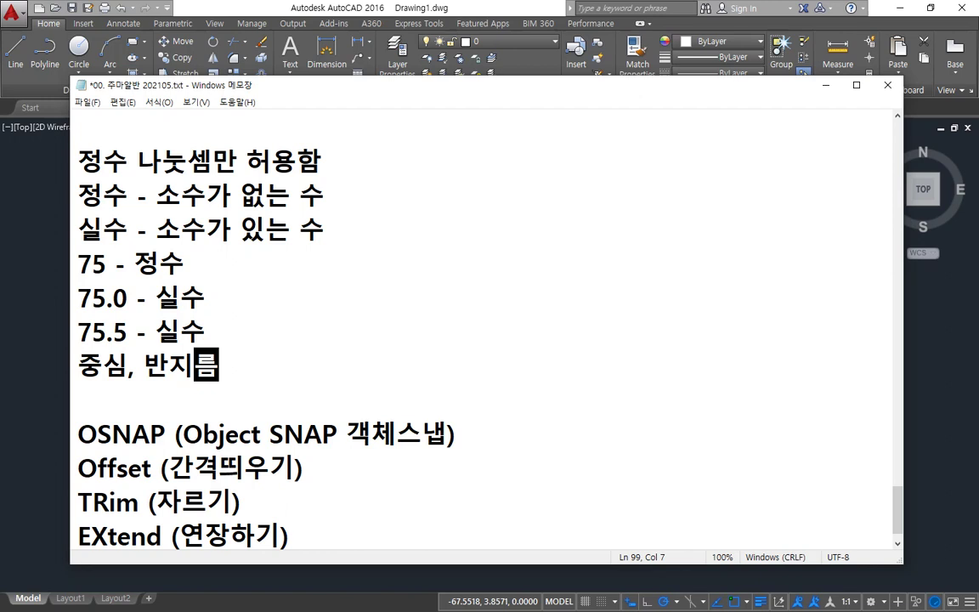
key("Return")
type("중심")
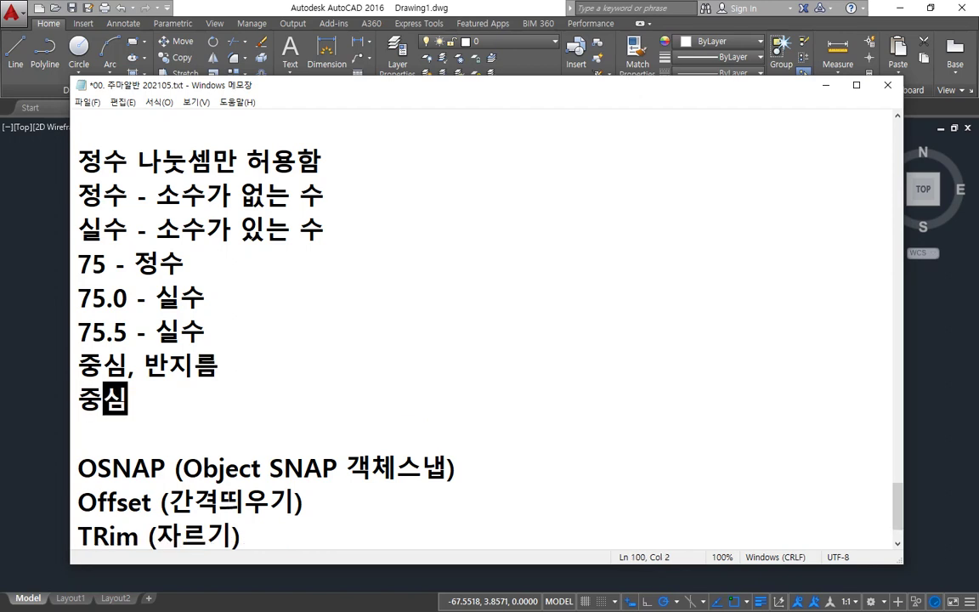
type(", 지름")
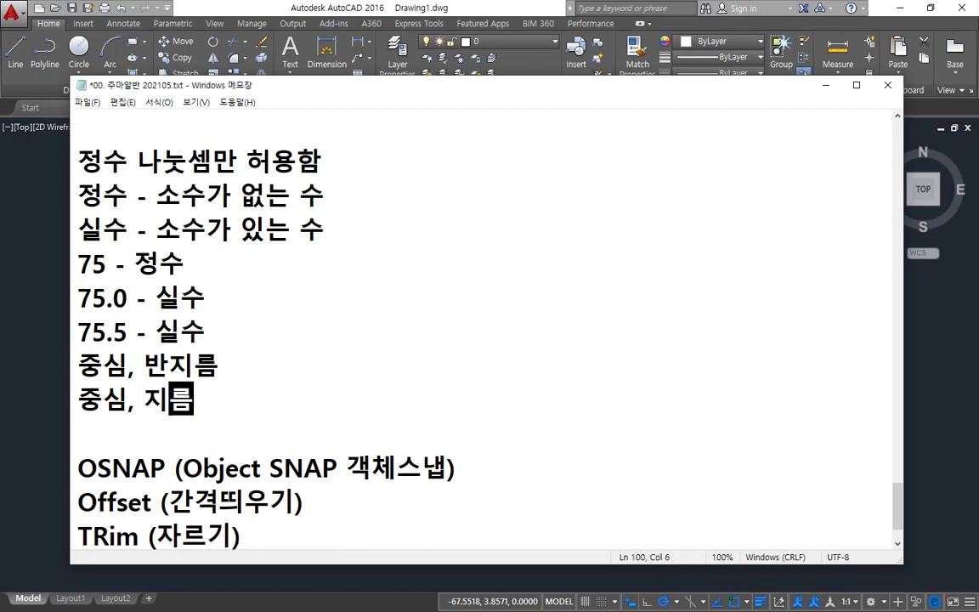
Add the line "3P - 3Point 3점을 통과하는 원" below "중심, 지름"
key("Return")
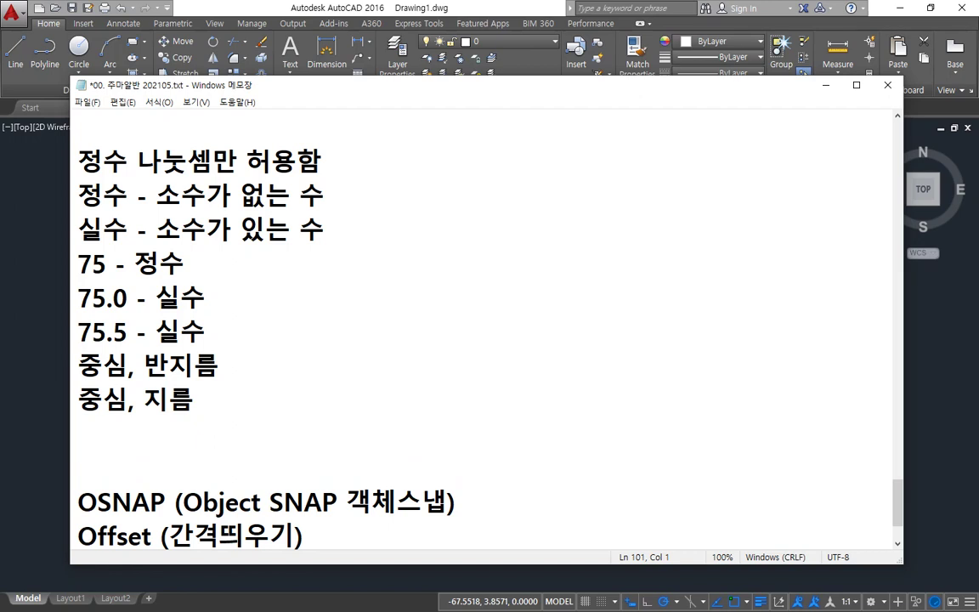
type("3P - 3Poin")
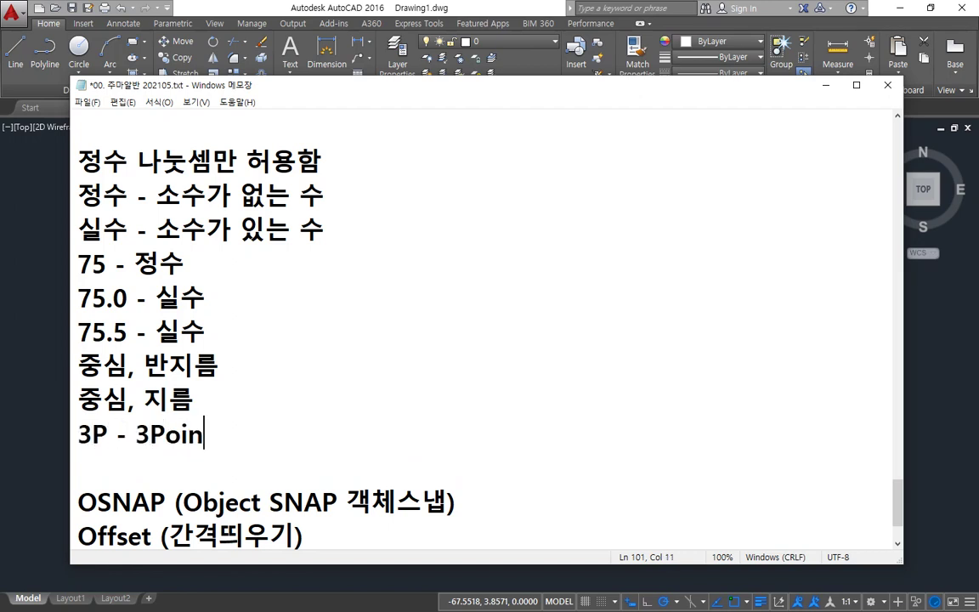
type("t 3저")
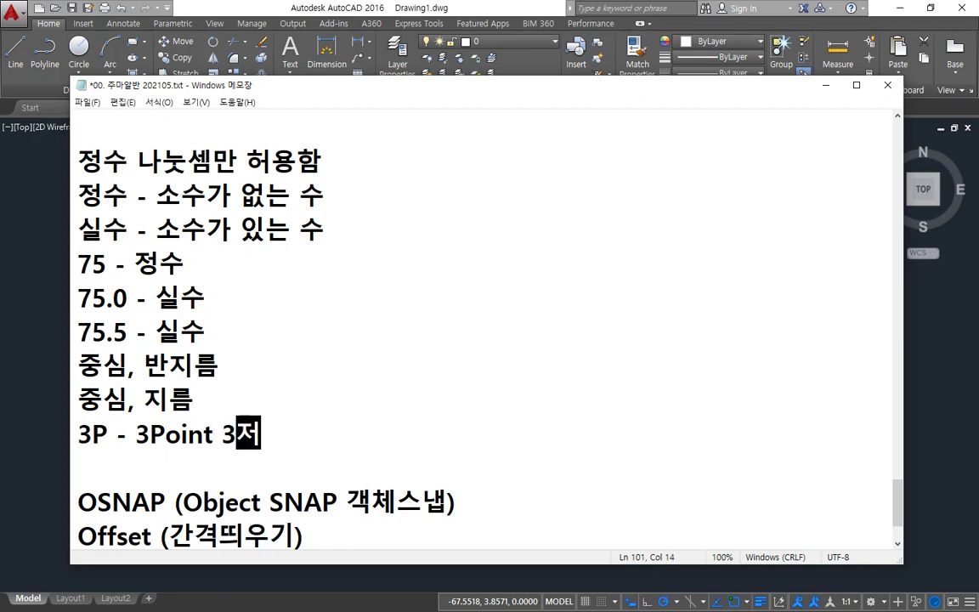
type("점을 통과한")
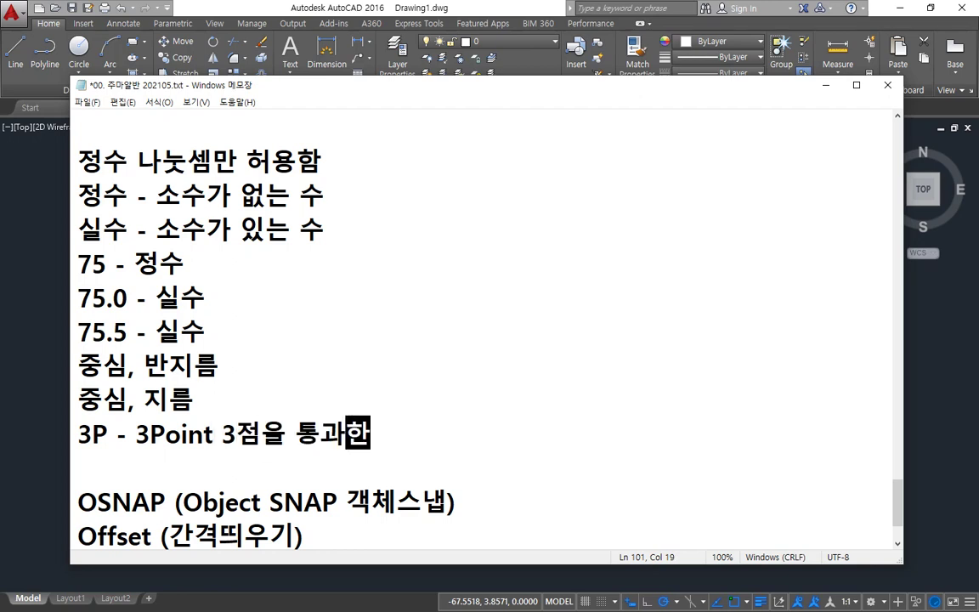
type("는 원")
Add the line "2P - 2점을 통과하는 원" below the 3P line
key("Return")
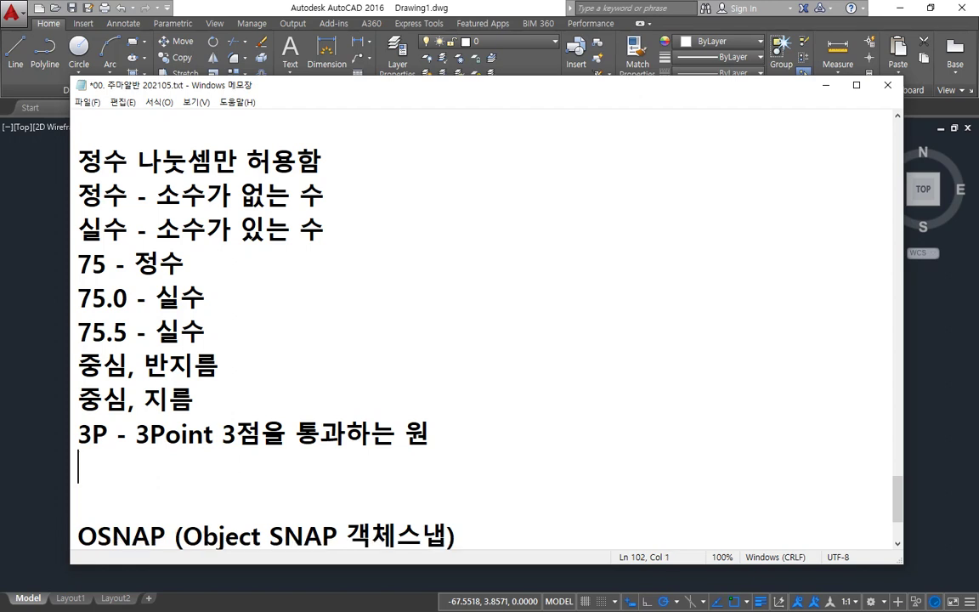
type("2P - ")
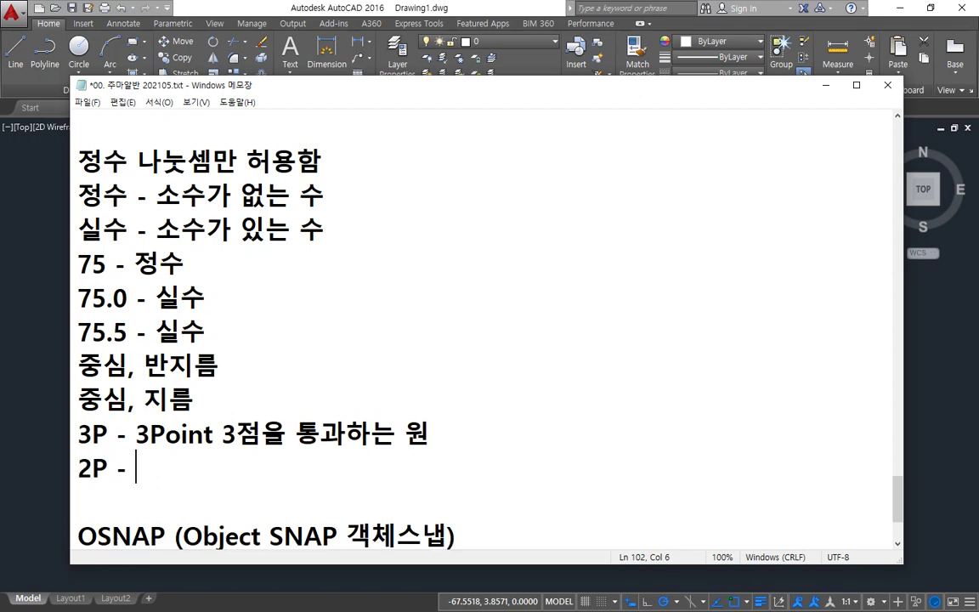
type("2점을 ")
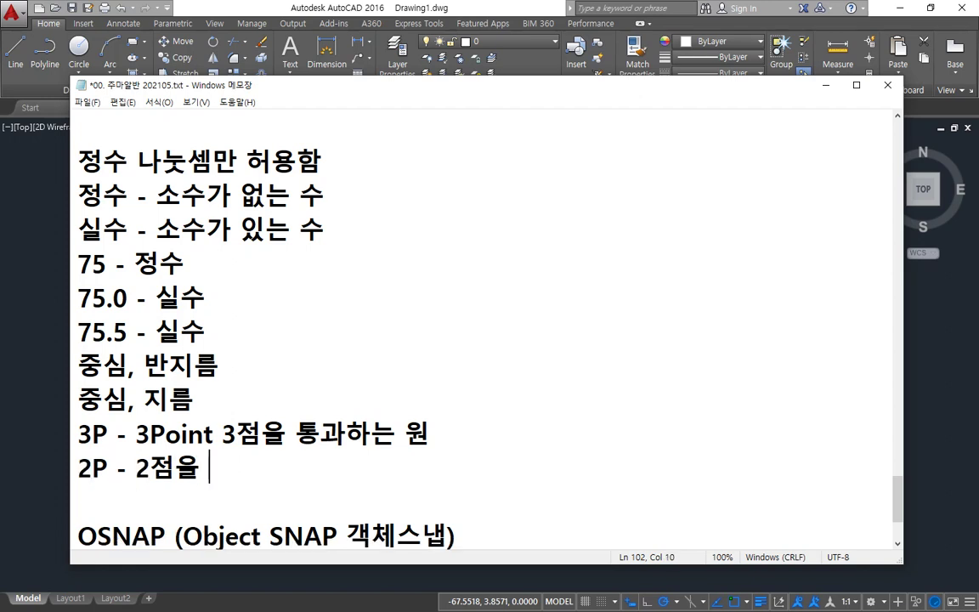
type("통과하는 ")
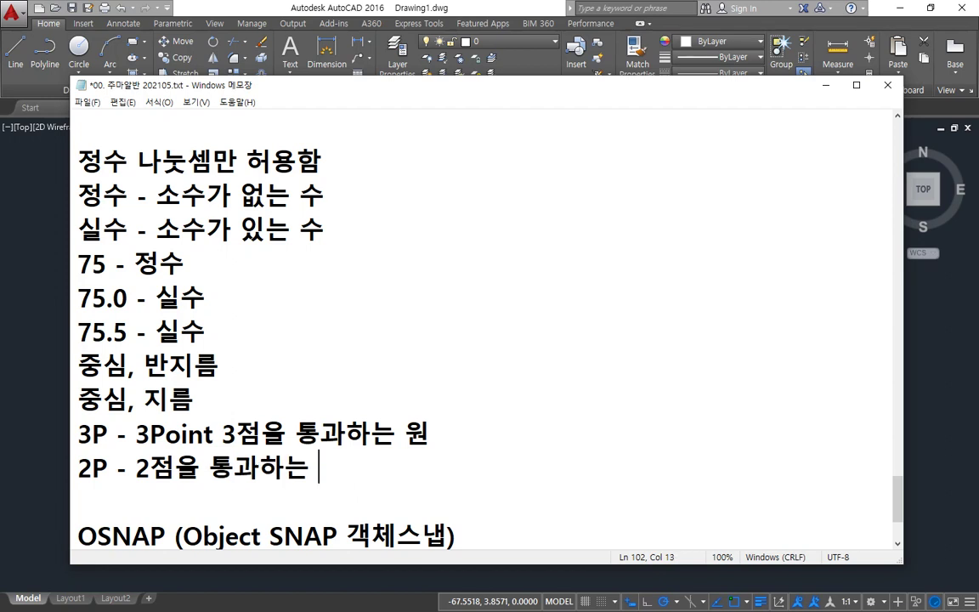
type("원")
Remove the word "3Point" from the 3P line so it reads "3P - 3점을 통과하는 원"
key("Up")
key("Left")
key("Left")
key("Left")
key("Left")
key("Left")
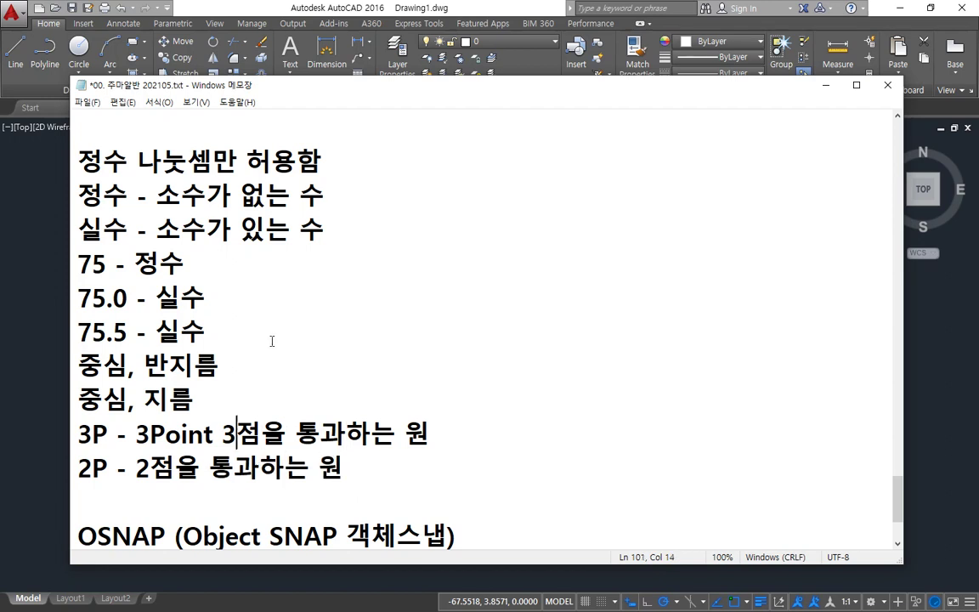
key("Left")
key("BackSpace")
key("BackSpace")
key("BackSpace")
key("BackSpace")
key("BackSpace")
key("BackSpace")
key("BackSpace")
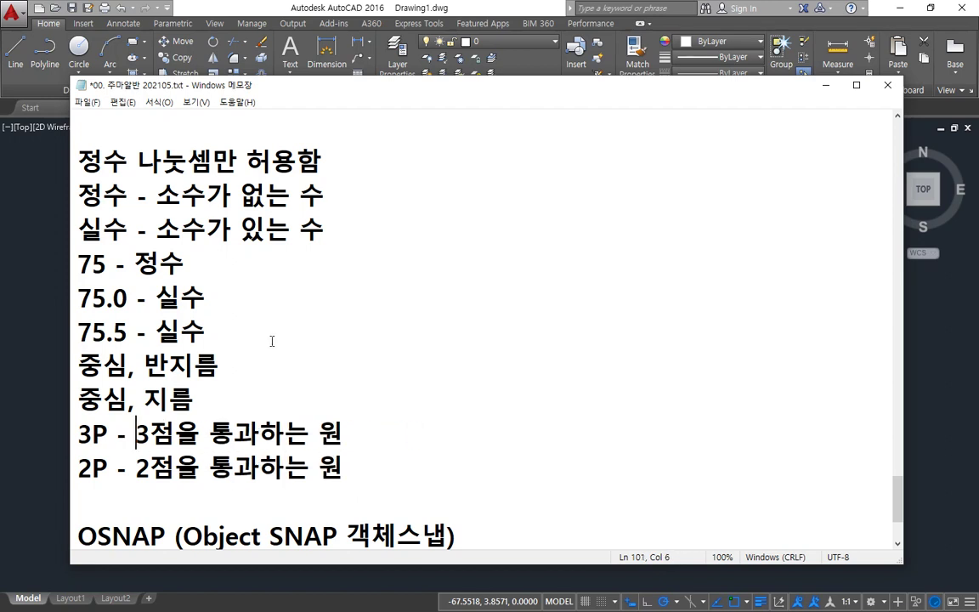
Add the line "TTR - 2개의 객체에 접하는 원" below the 2P line
key("Down")
key("End")
key("Return")
type("T")
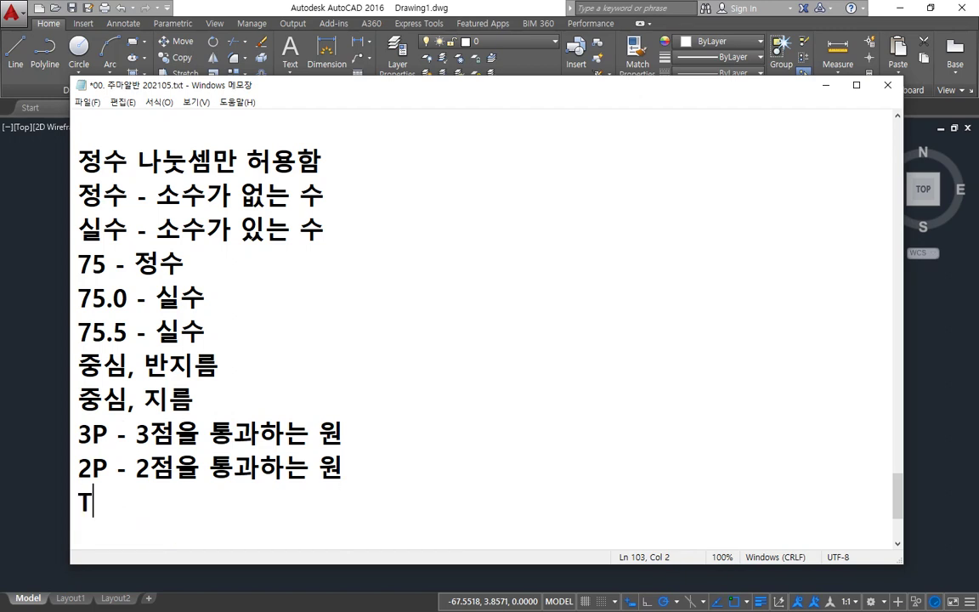
type("TR - 2객ㅇ")
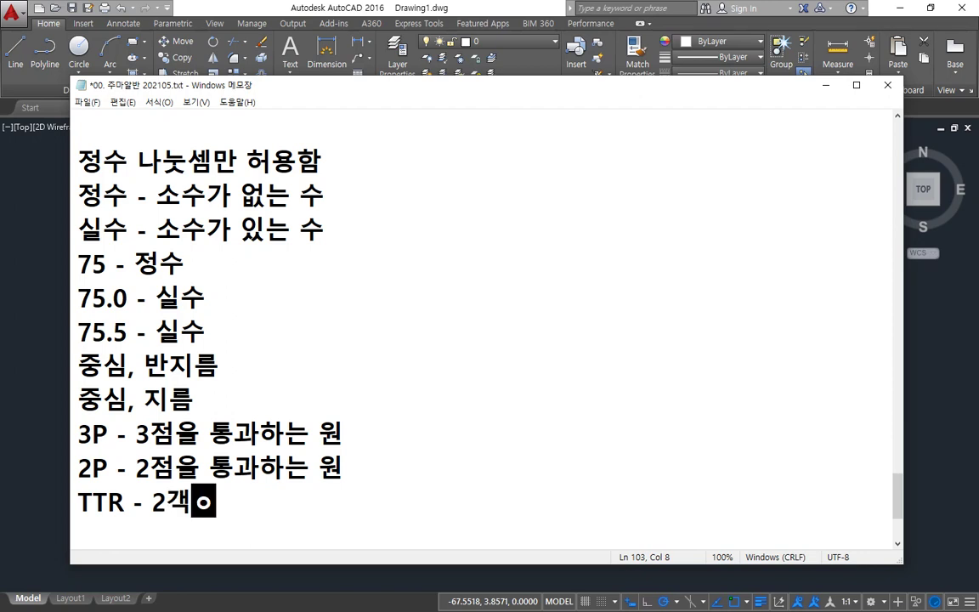
type("ㅢ 개")
key("BackSpace")
key("BackSpace")
key("BackSpace")
key("BackSpace")
key("BackSpace")
type("개")
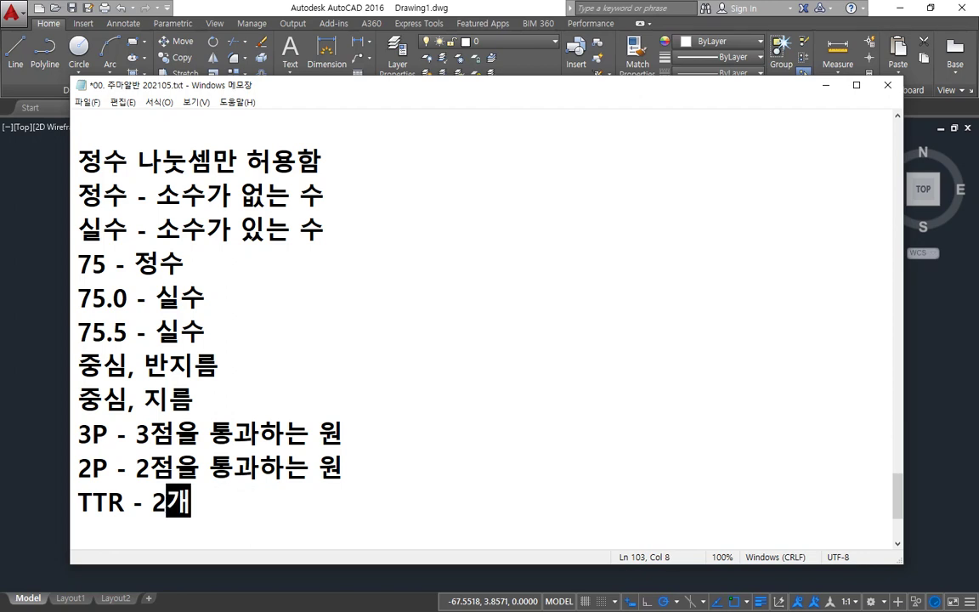
type("의 객체어")
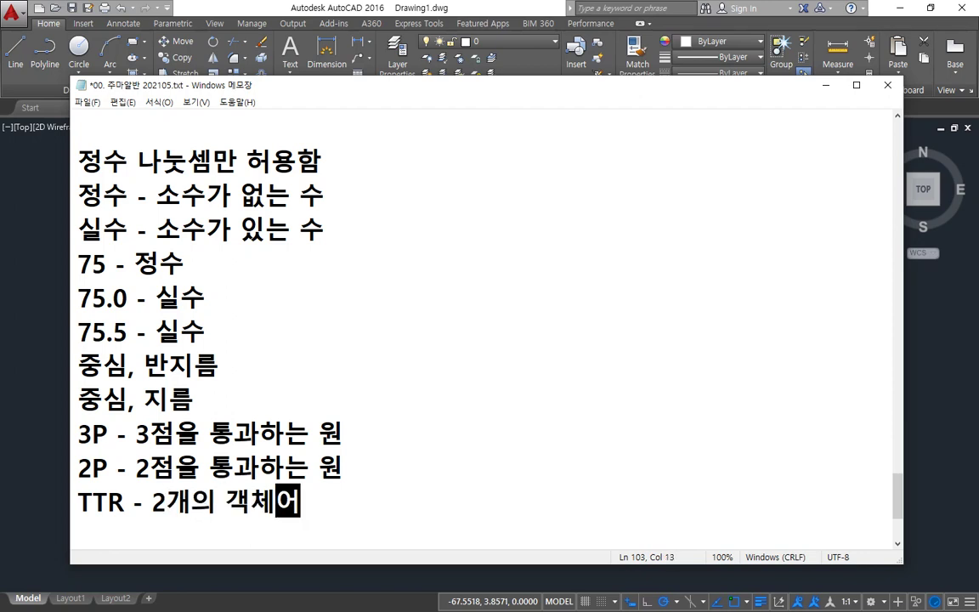
type("ㅣ 접하는 ㅇ")
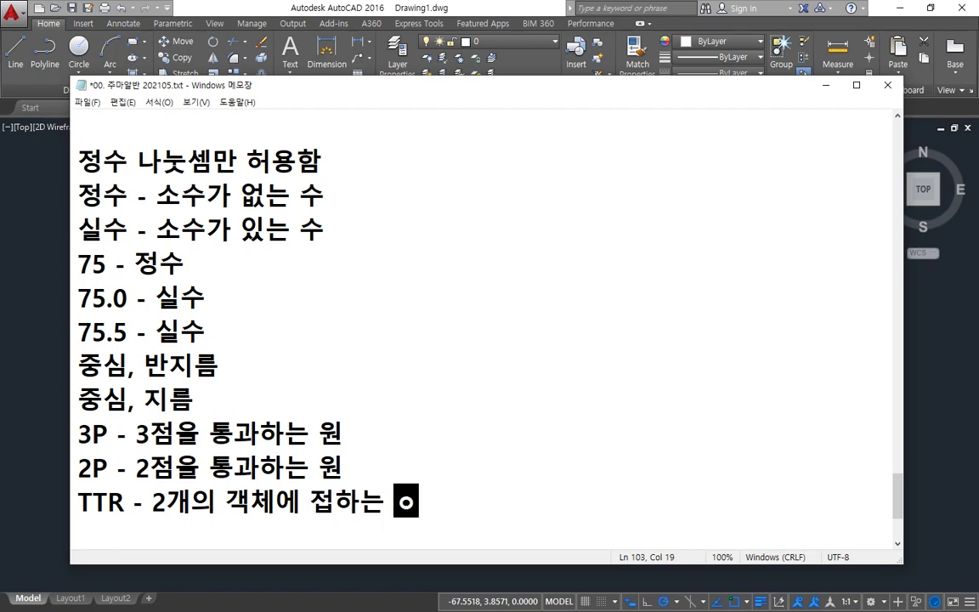
type("ㅝㄴ")
Add the line "tan, tan, tan - 3개의 객체에 접하는 원" below the TTR line and select the two lines beginning with "중심"
key("Return")
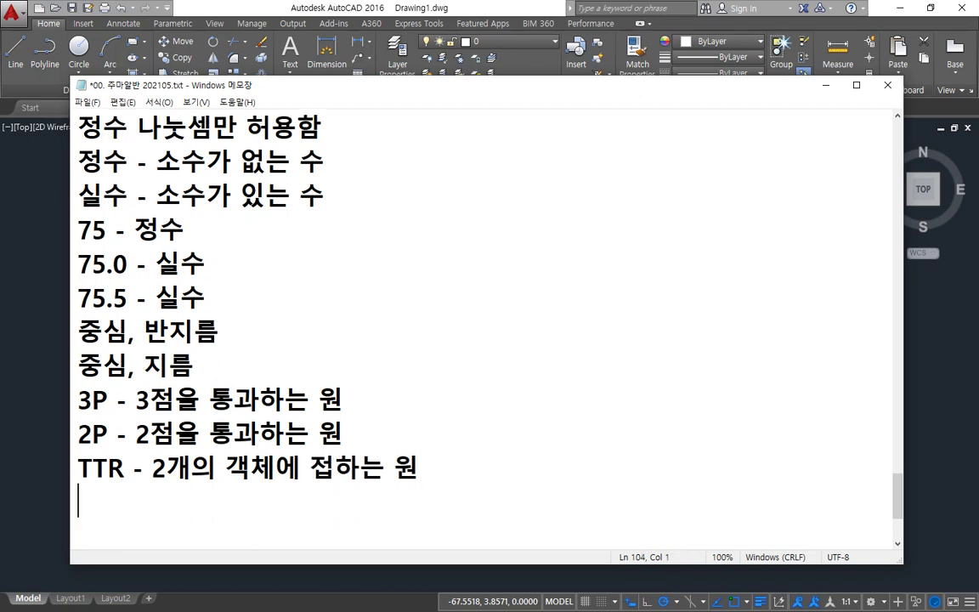
type("tan, tan, t")
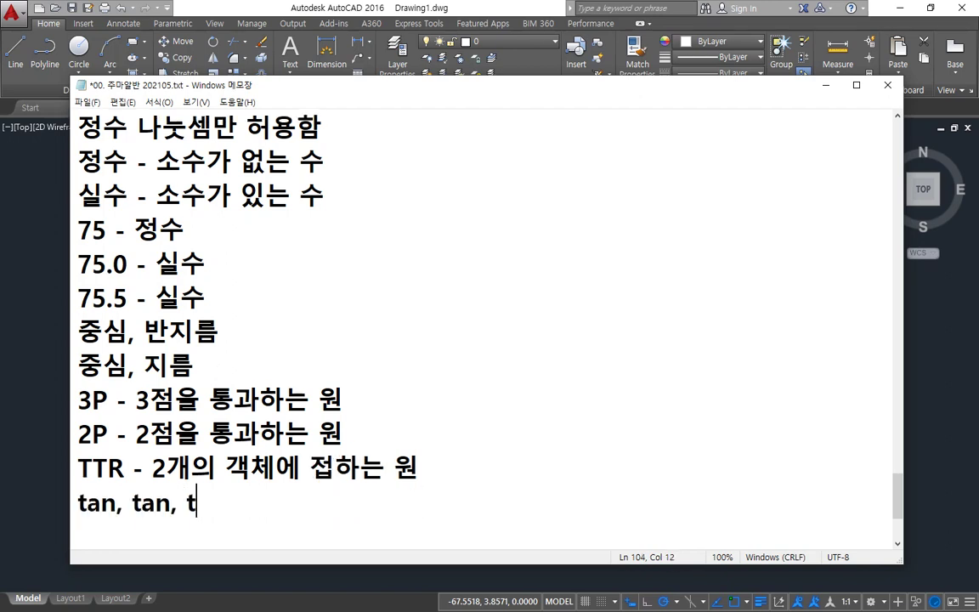
type("an - ")
type("3ㄱㅐㅇㅡ")
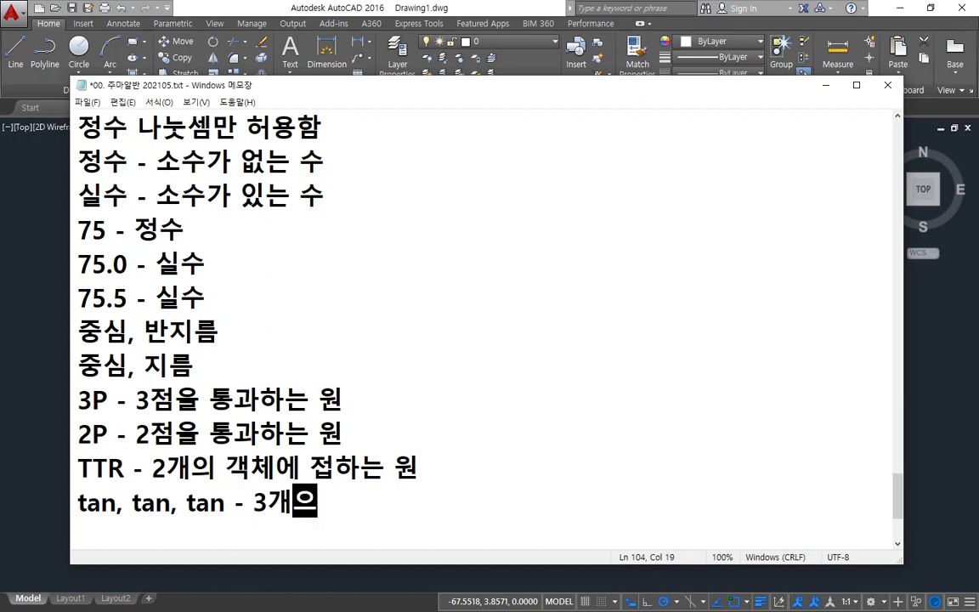
type("ㅣ ㄱㅐㄱㅊㅔㅇㅔ ㅈㅓ")
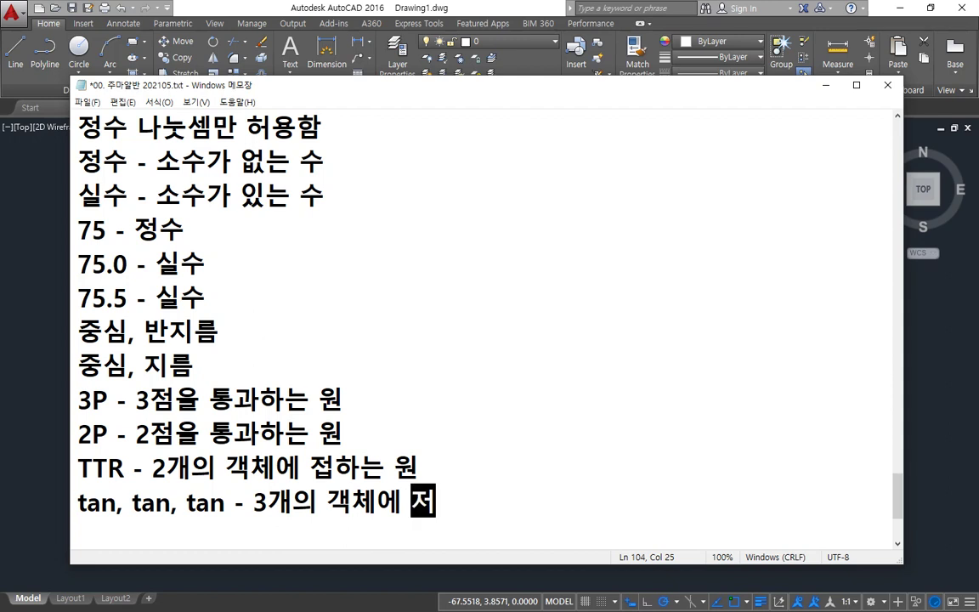
type("ㅂㅎㅏㄴㅡㄴ ㅇㅜㅓㄴ")
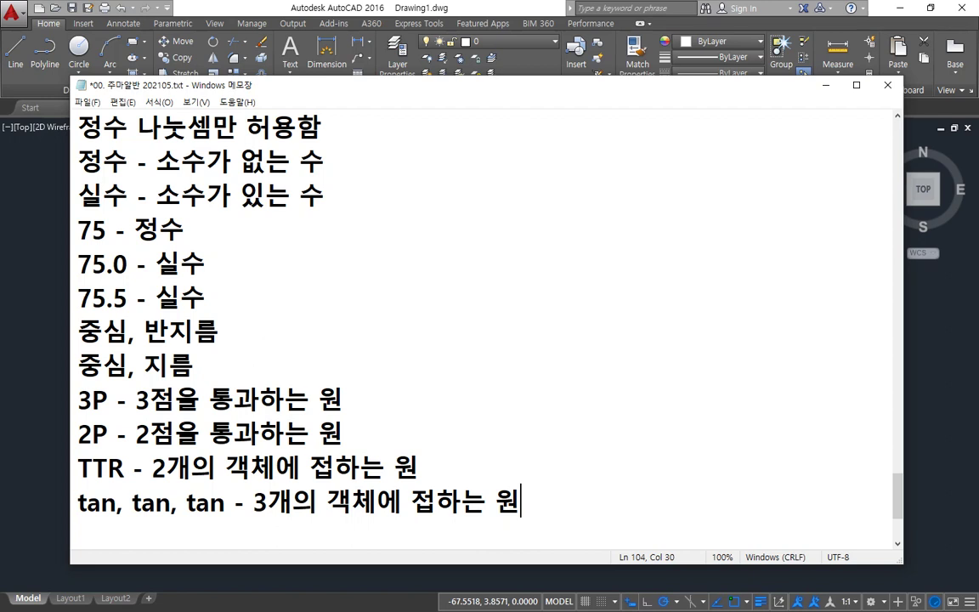
left_click_drag(227, 364, 79, 330)
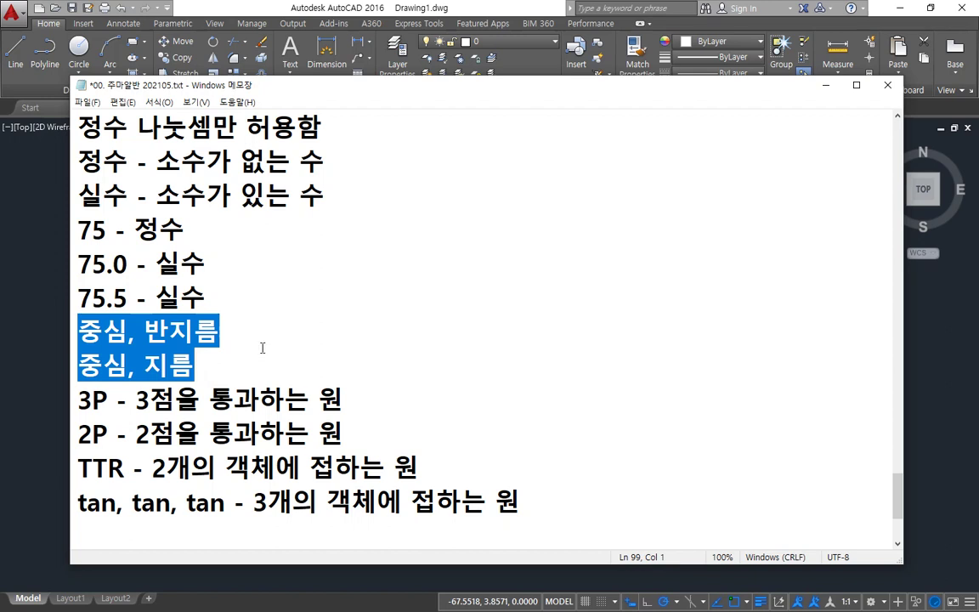
left_click_drag(78, 399, 151, 398)
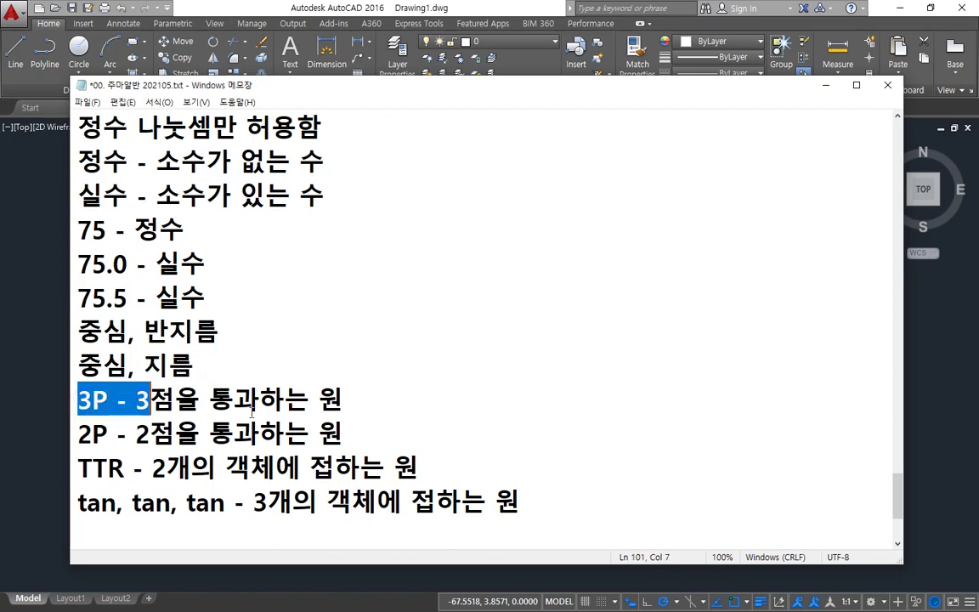
left_click(383, 435, "shift")
left_click(382, 436)
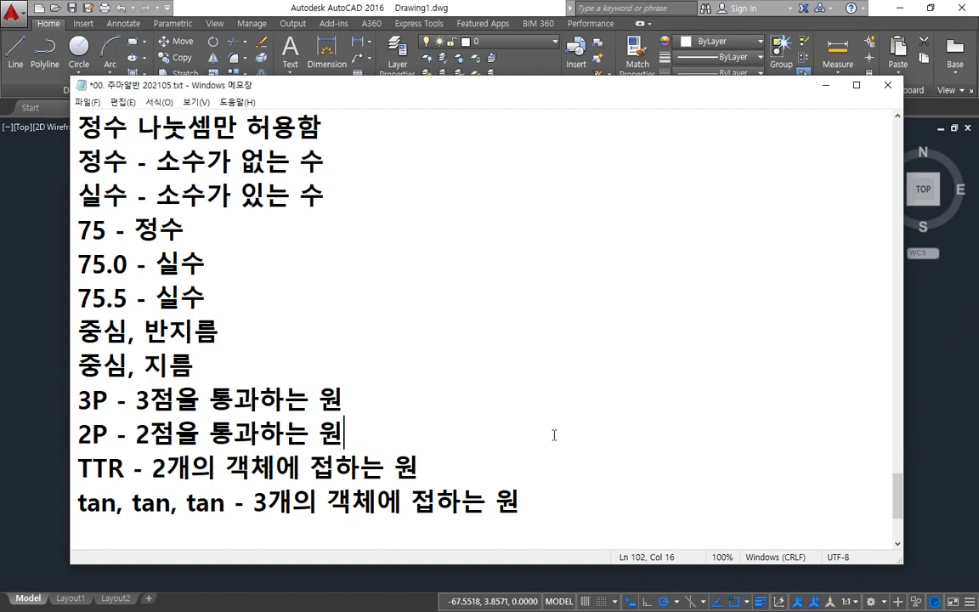
Append " - 지름의 양끝점" to the end of the 2P line
left_click(375, 393)
key("Down")
type("-")
left_click_drag(77, 434, 109, 440)
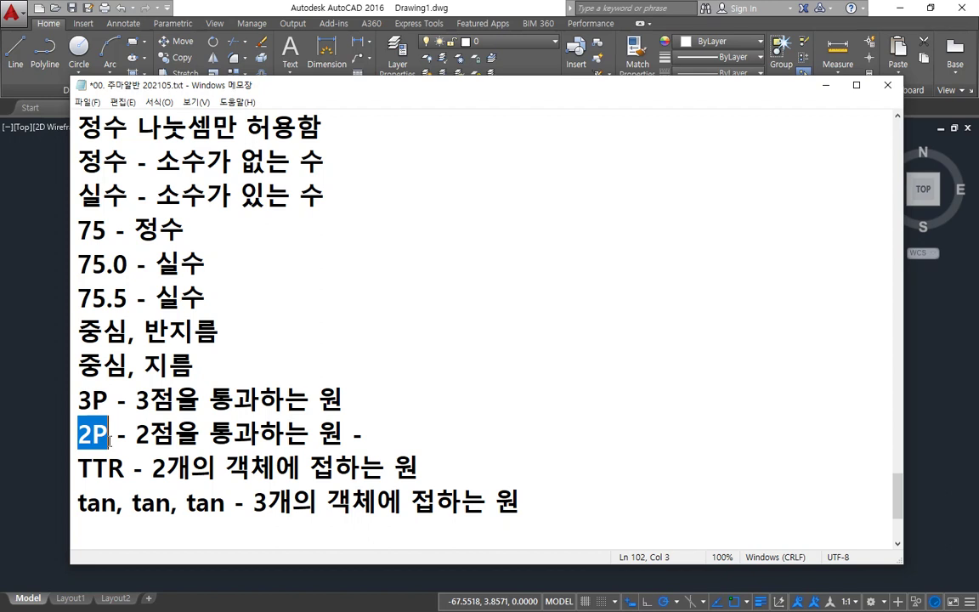
key("End")
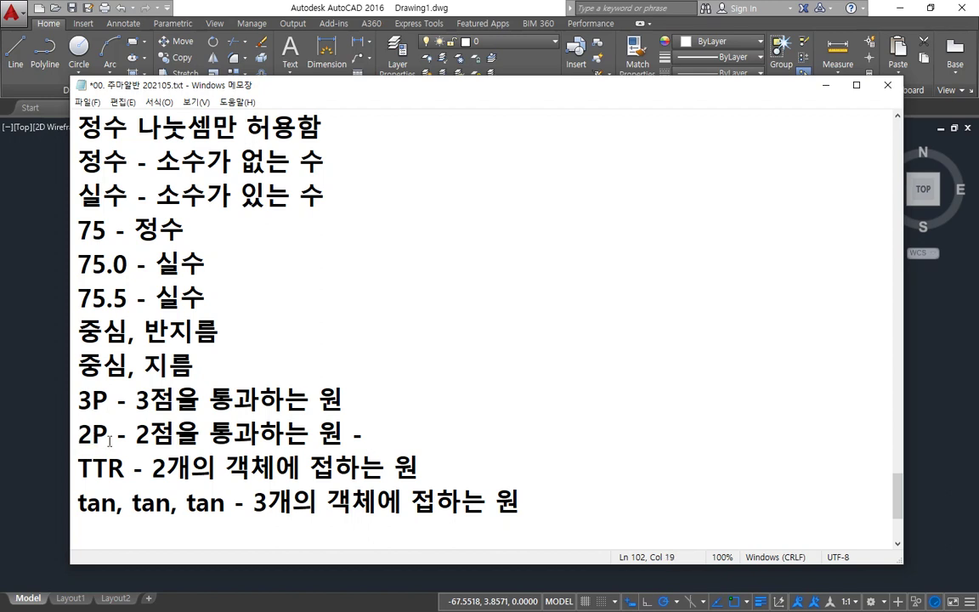
type("w")
key("BackSpace")
key("Hangul")
type("지름")
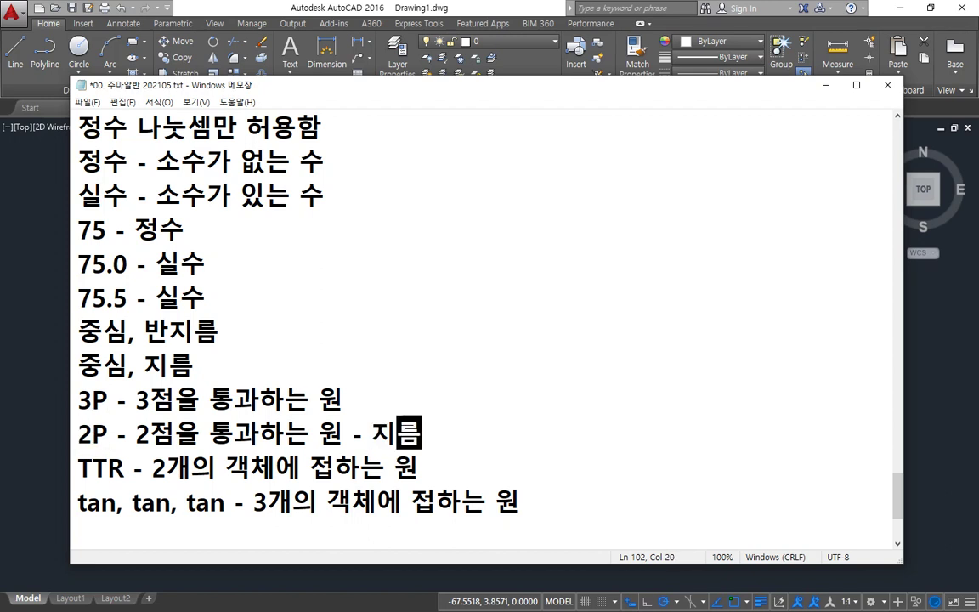
type("의 양끝")
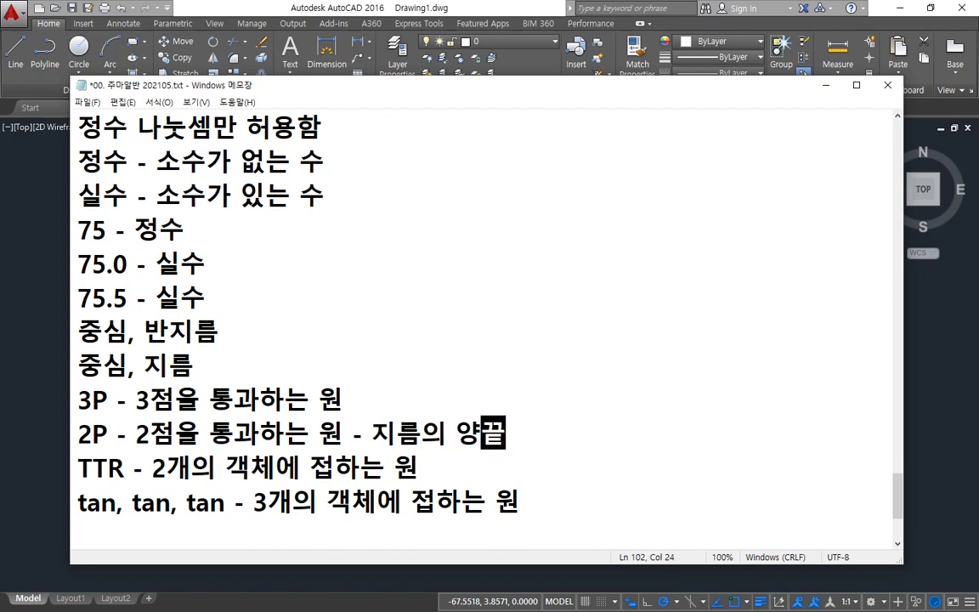
type("점")
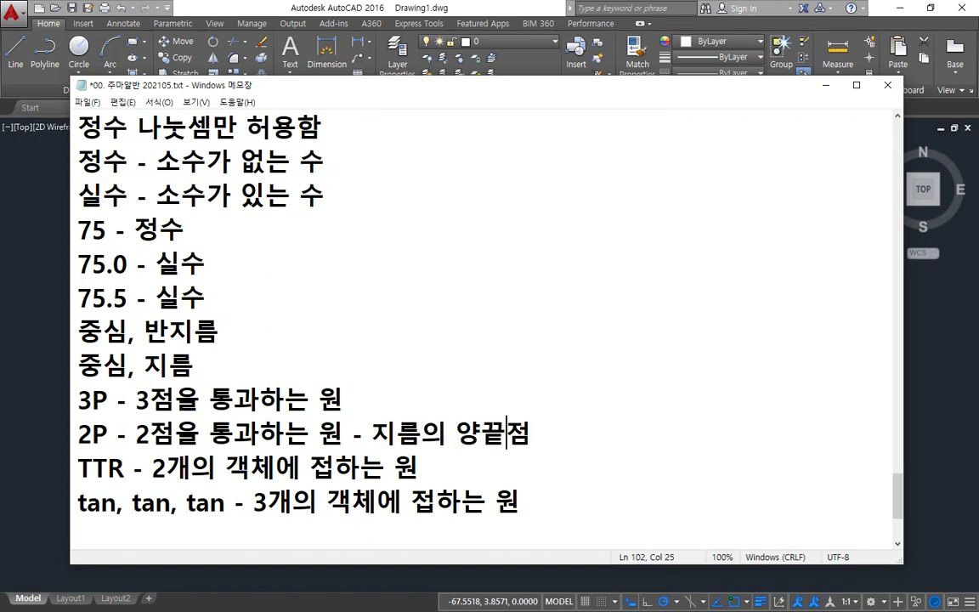
Separate "양" and "끝점" with a space and finish the 2P line with "을 통과하는 원"
key("Left")
key("Left")
key("End")
type("을 ")
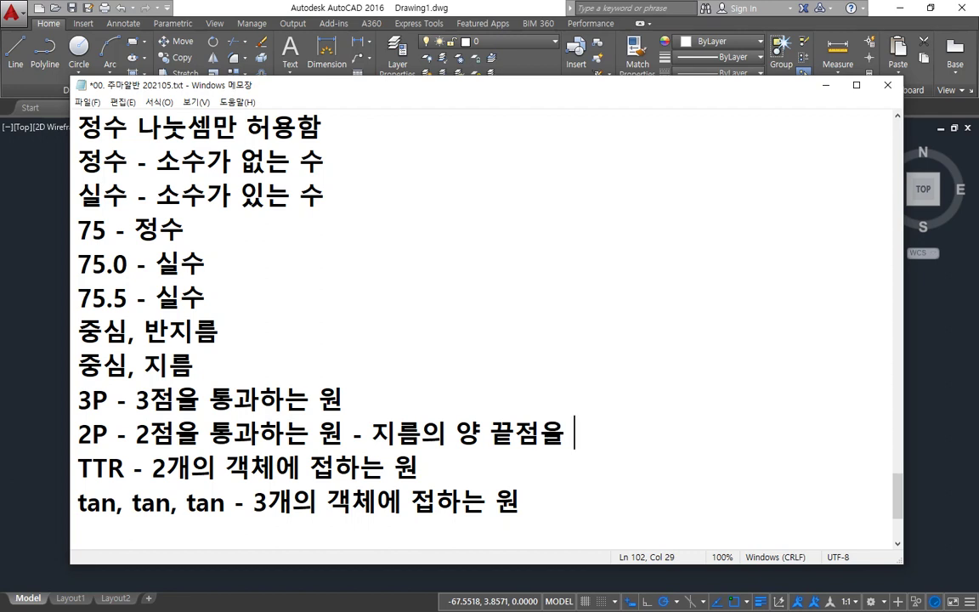
type("통과하는 우")
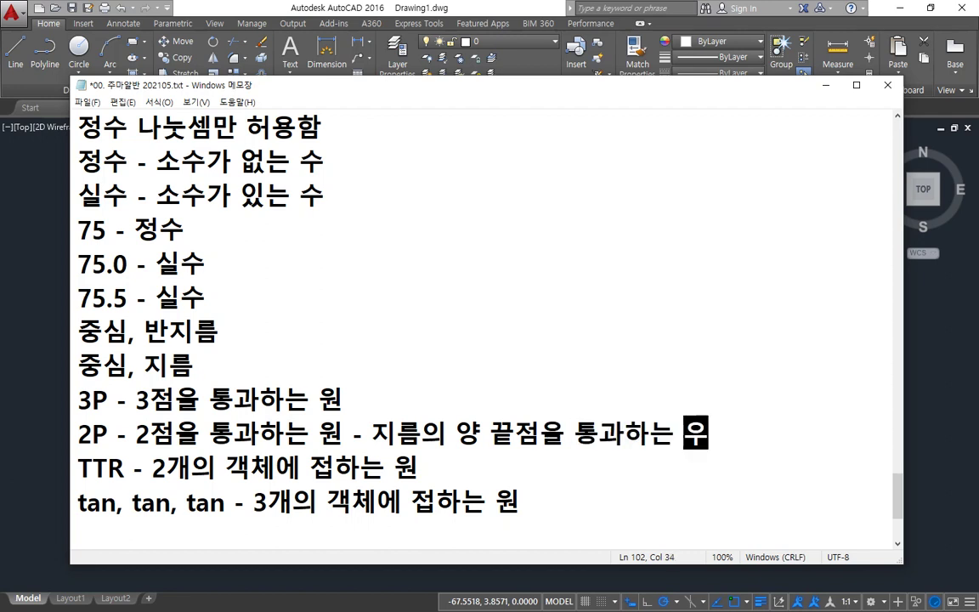
type("ㄴ")
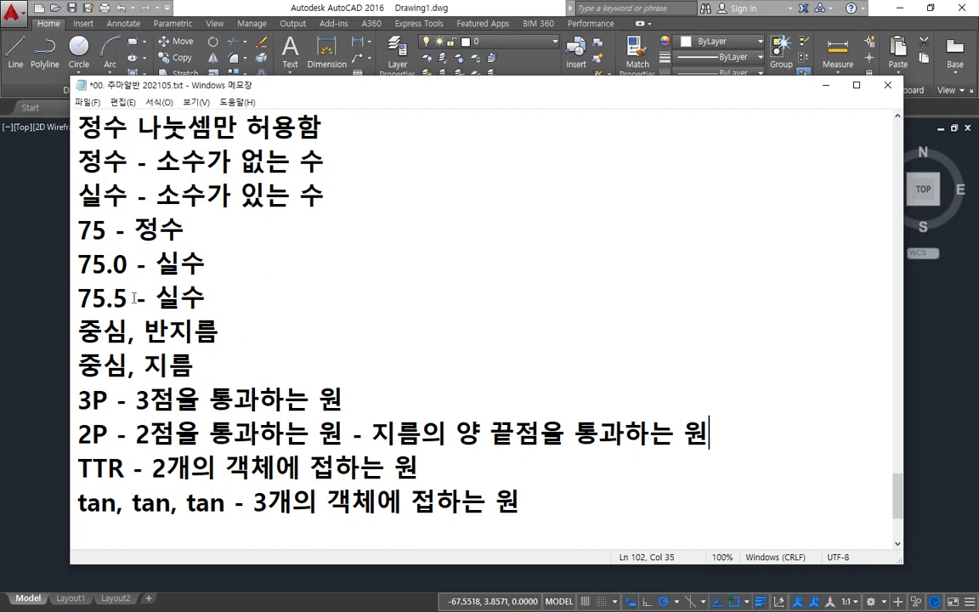
Switch to AutoCAD and draw a large 3P circle through three freely picked points around the rightmost circle
left_click(35, 245)
type("c")
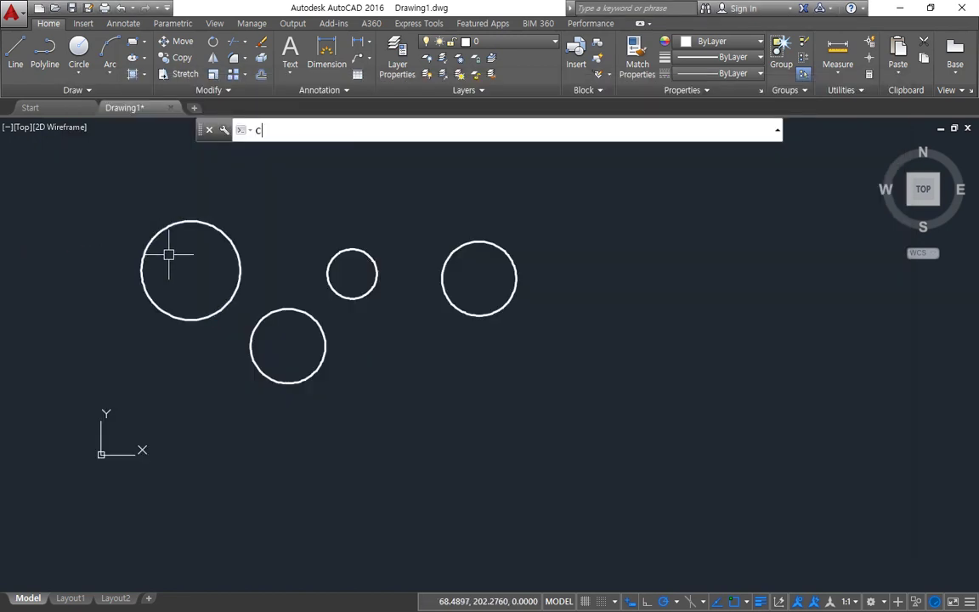
key("Return")
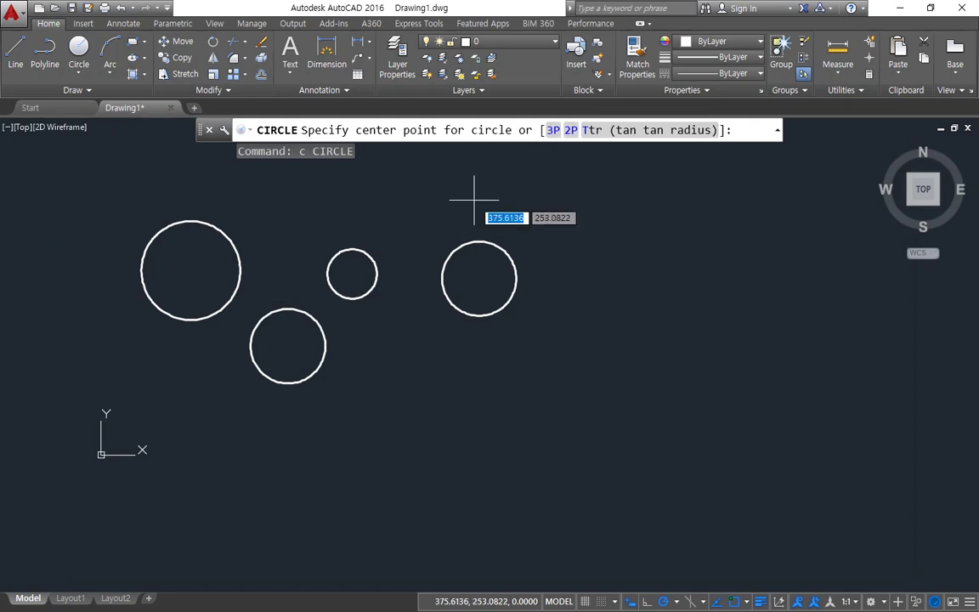
left_click(553, 132)
left_click(638, 290)
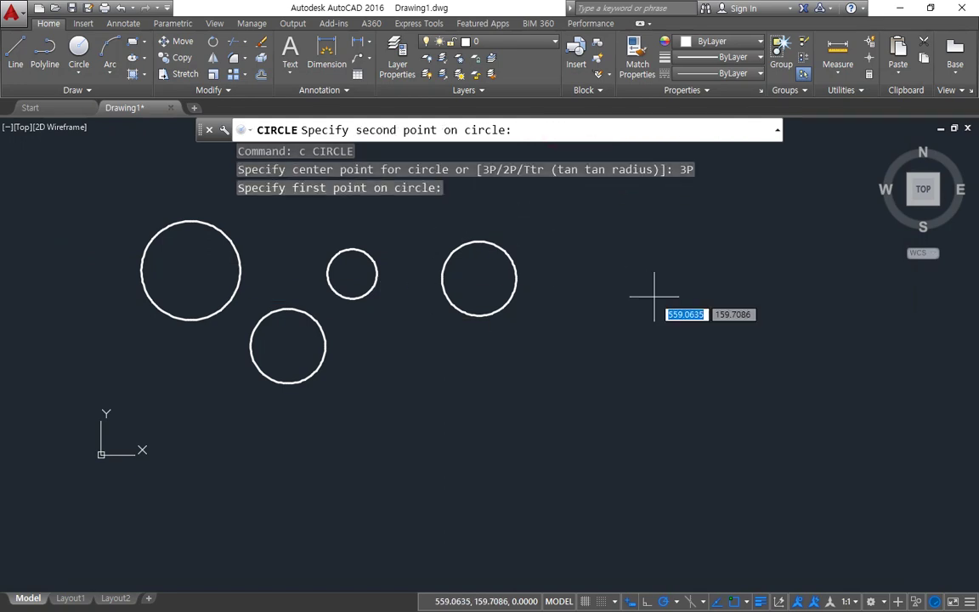
left_click(525, 220)
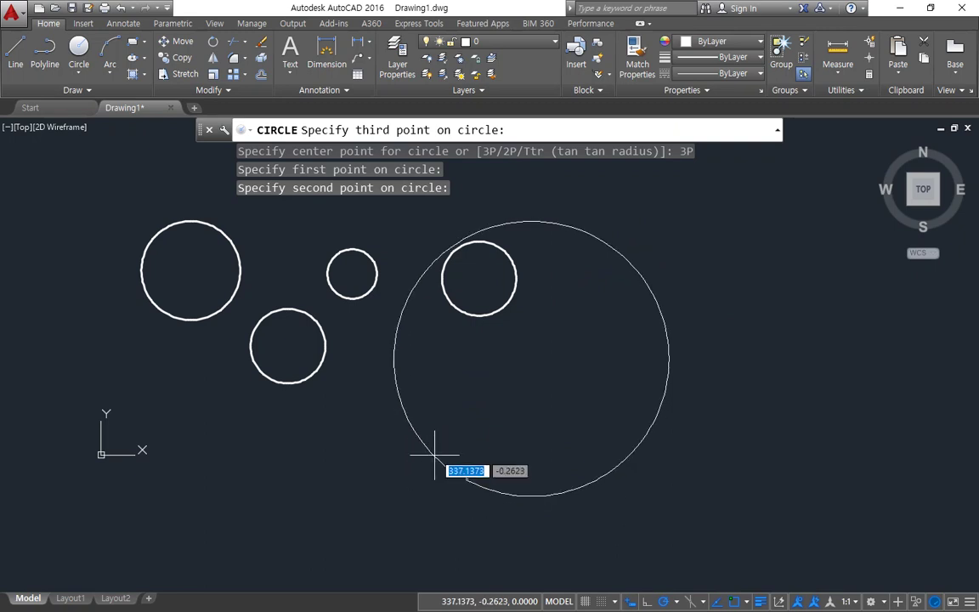
left_click(434, 456)
Erase all the circles in the drawing
left_click(616, 510)
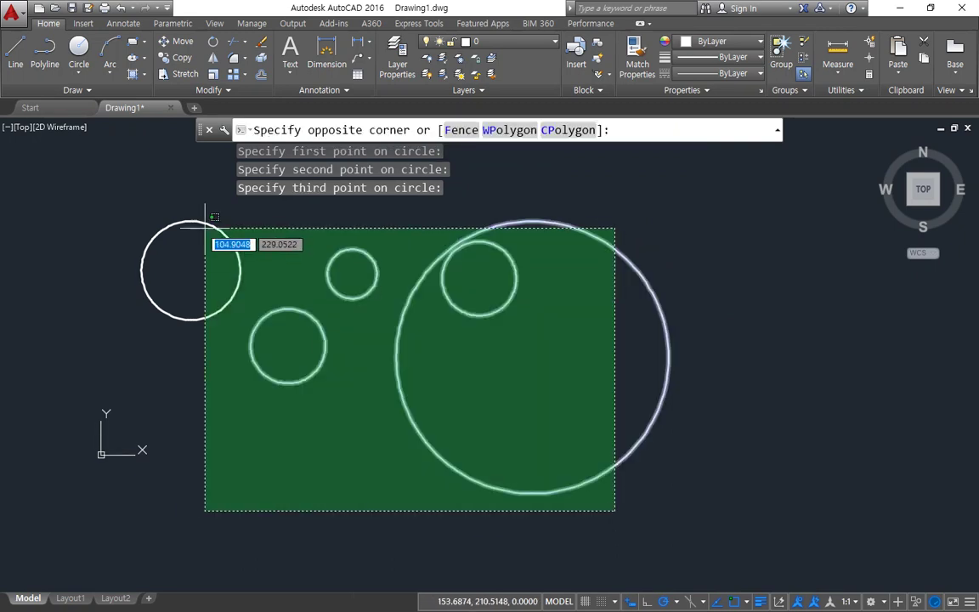
left_click(205, 228)
type("e")
key("Return")
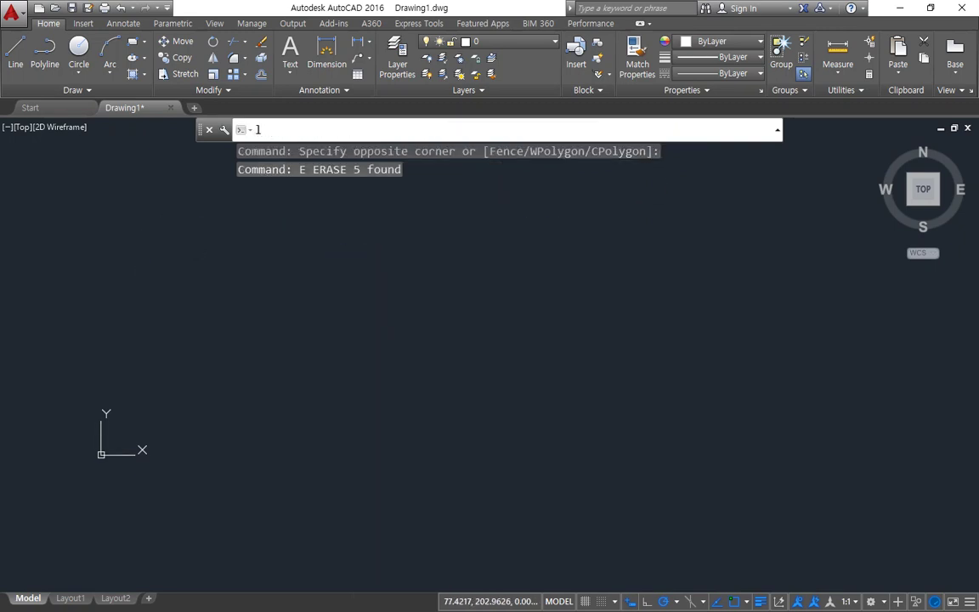
type("l")
key("Return")
left_click(448, 252)
left_click(322, 251)
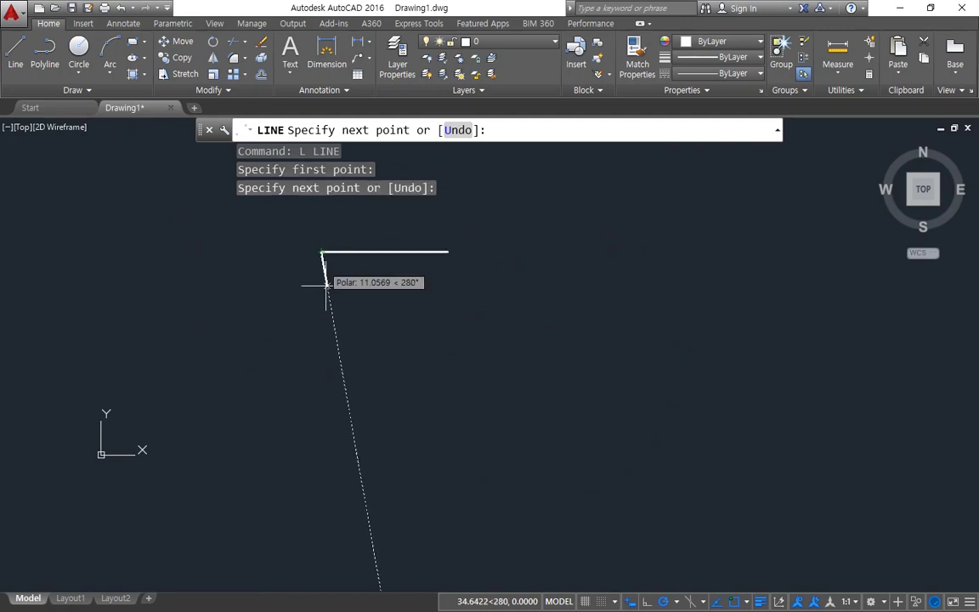
key("Escape")
left_click(359, 319)
left_click(306, 227)
type("e")
key("Return")
Draw a 500 by 500 rectangle in the empty drawing
type("rec")
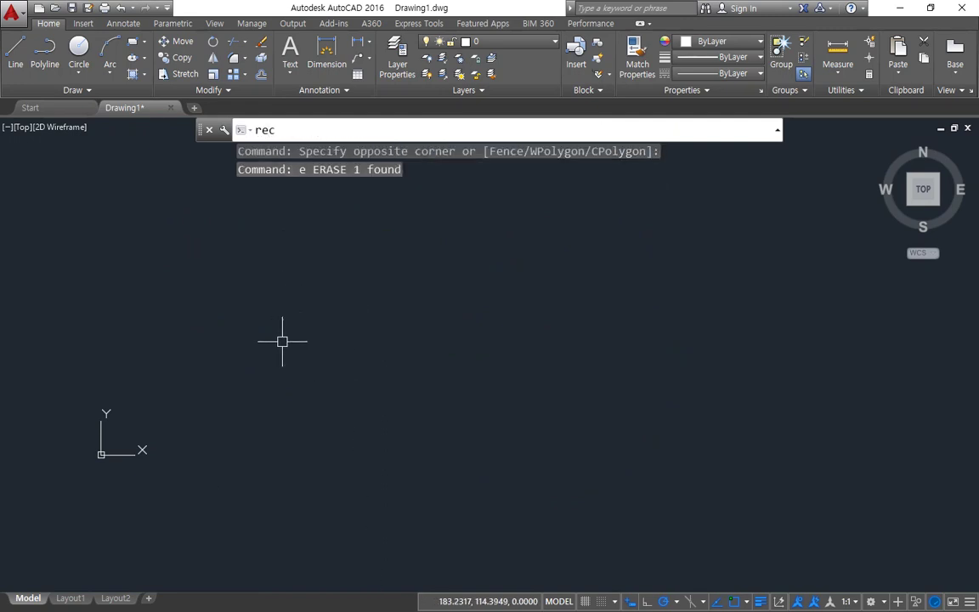
key("Return")
left_click(278, 360)
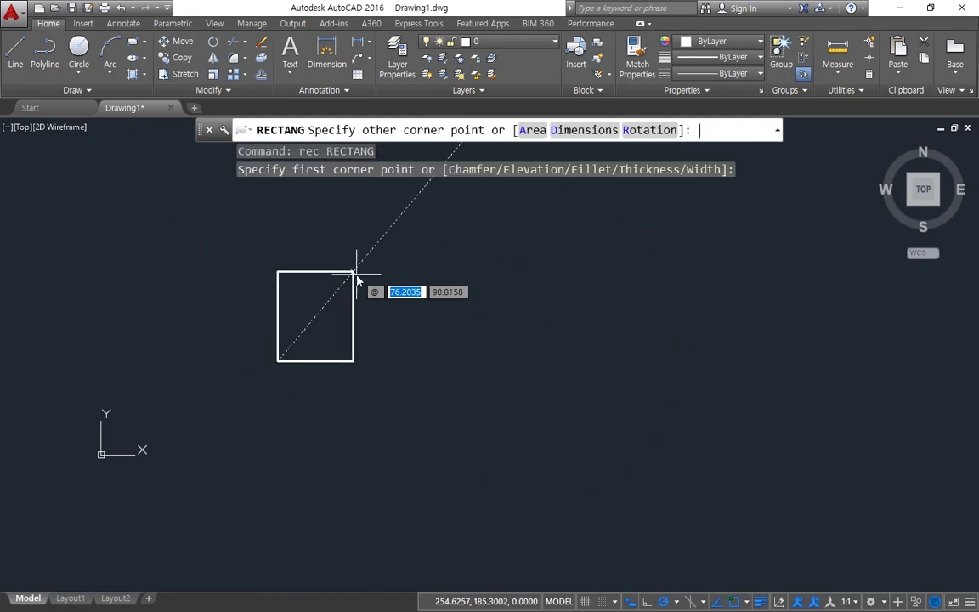
type("500,500")
key("Return")
Draw a 3P circle through the square's upper-right, upper-left and lower-left corners
scroll(357, 274, "down", 8)
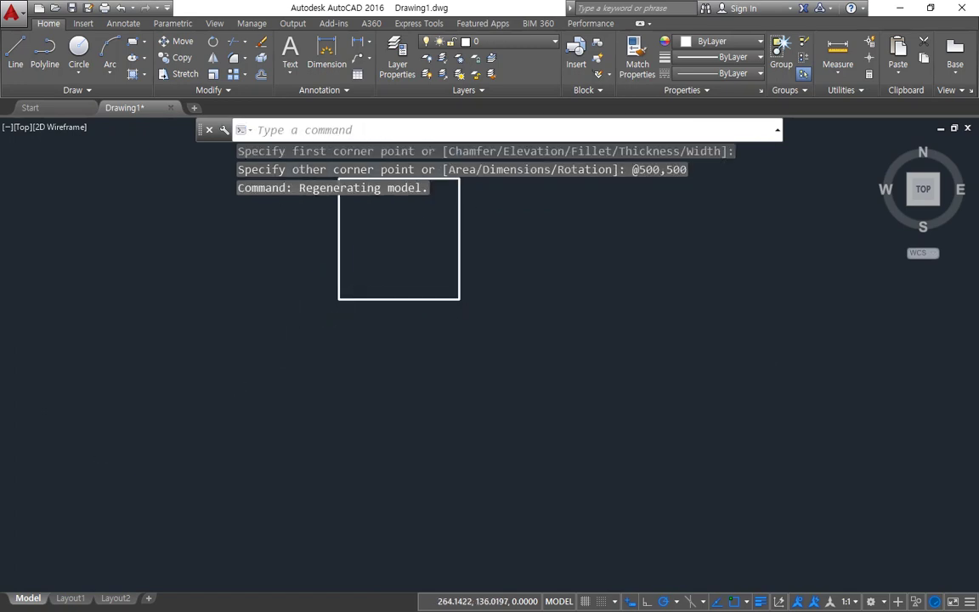
scroll(375, 281, "up", 4)
type("c")
key("Return")
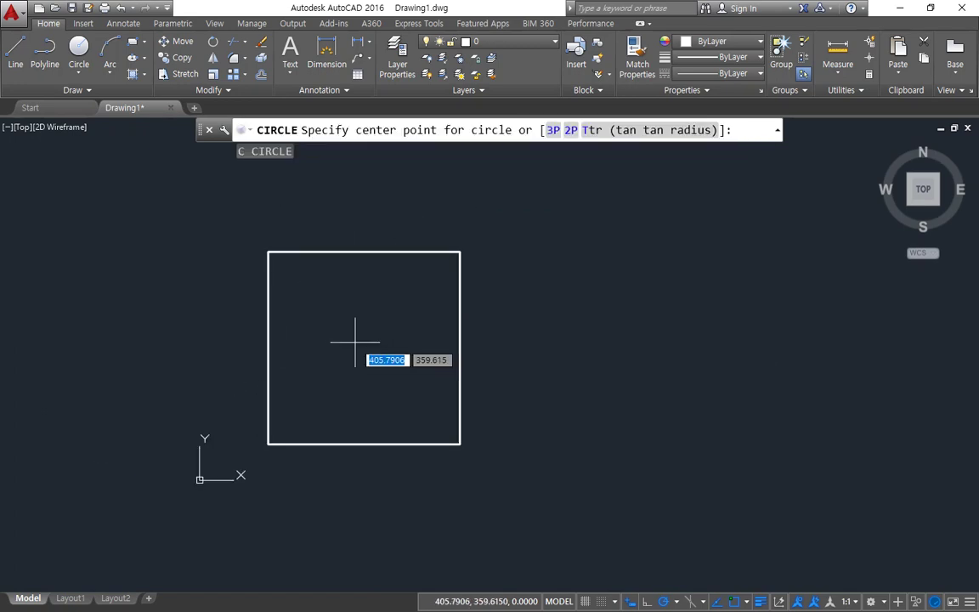
left_click(460, 252)
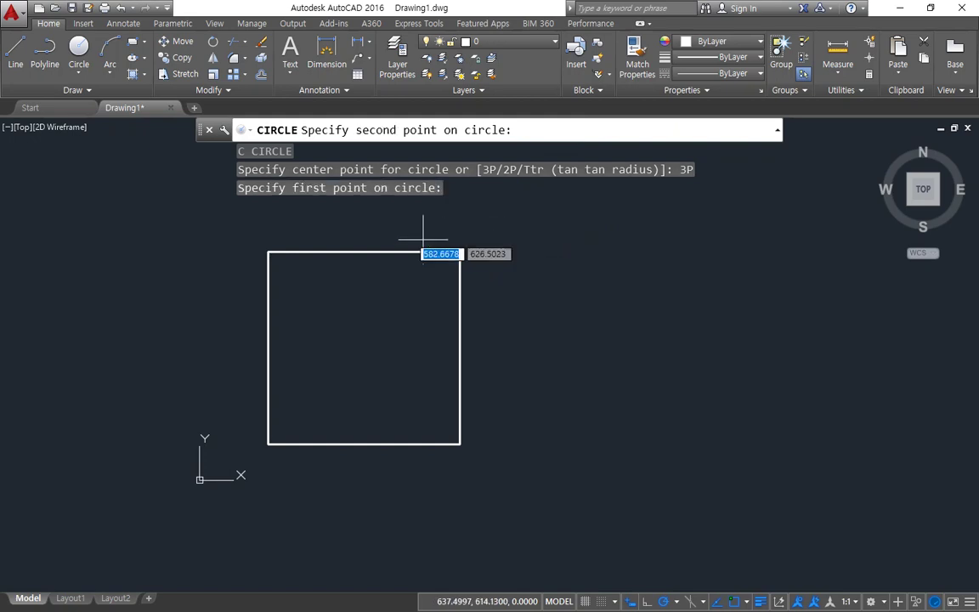
left_click(268, 253)
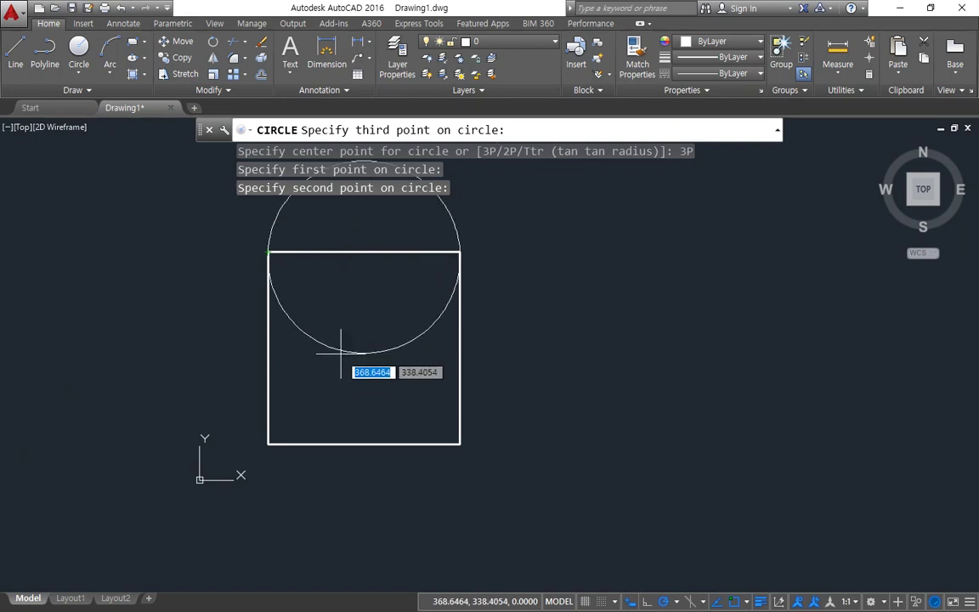
left_click(272, 444)
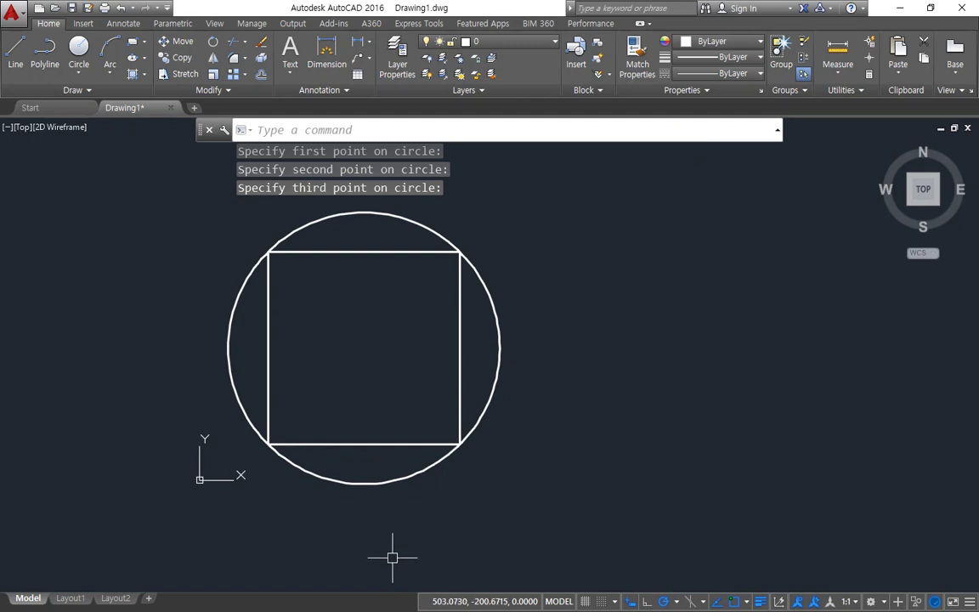
Replace the circle with a 2P circle whose diameter runs between the square's two upper corners
left_click(394, 479)
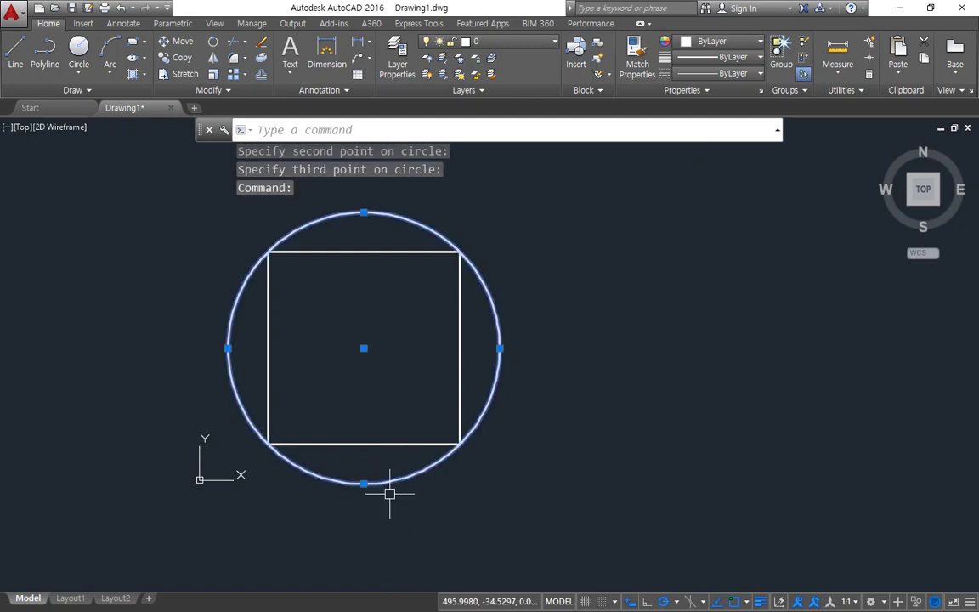
key("Delete")
type("c")
key("Return")
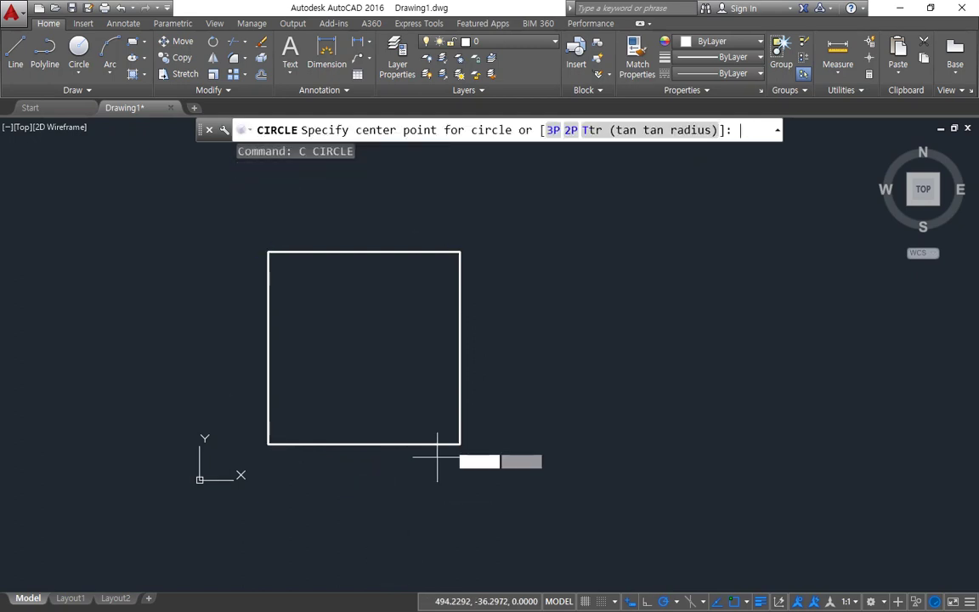
left_click(569, 130)
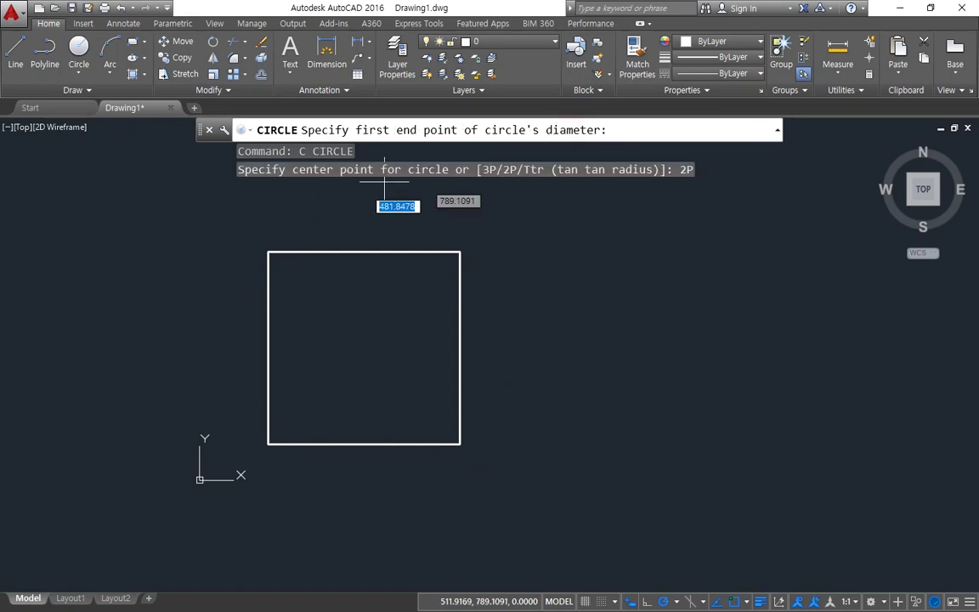
left_click(268, 252)
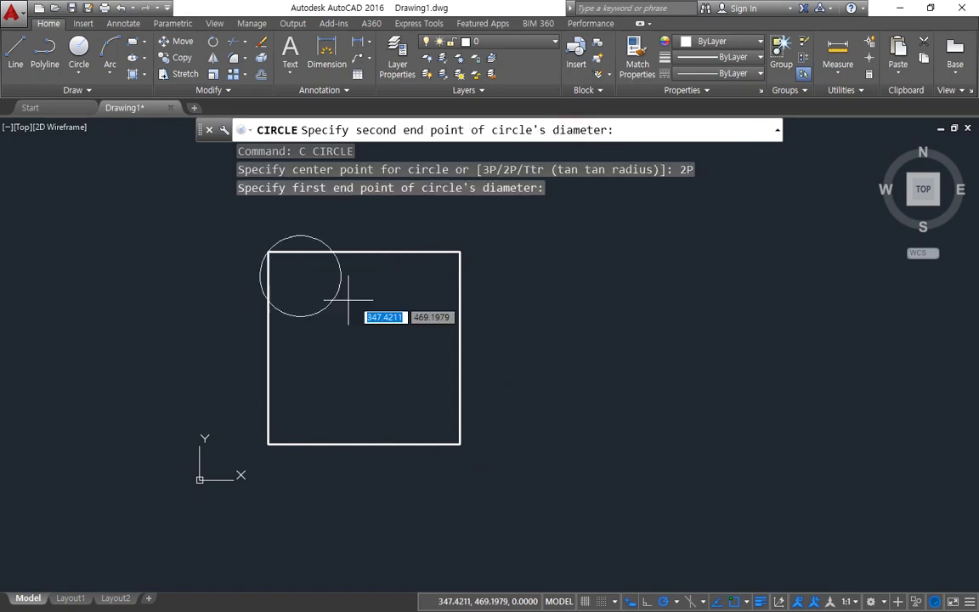
left_click(459, 252)
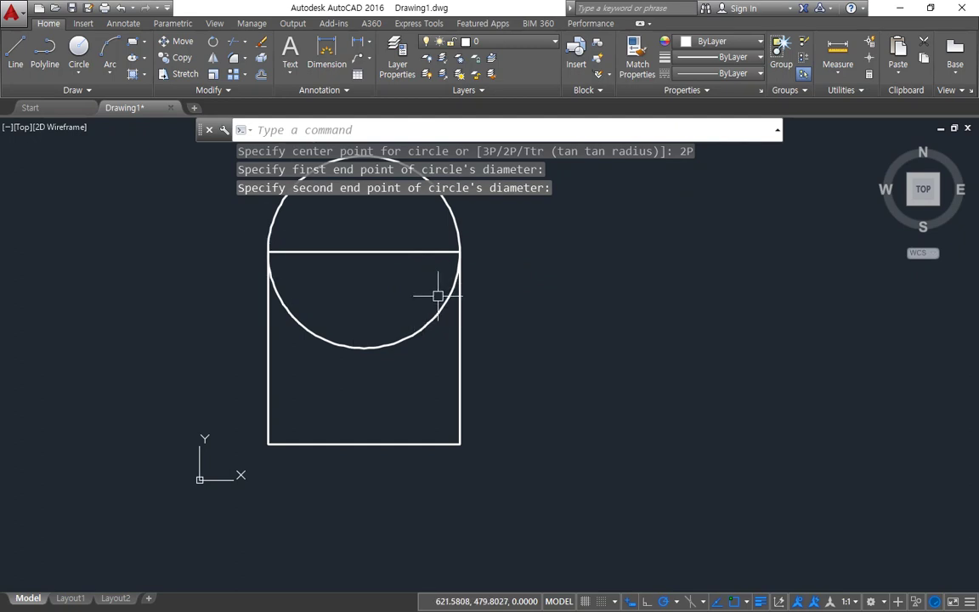
Replace that circle with a 2P circle whose diameter runs from the square's upper-right to its lower-left corner
left_click(372, 352)
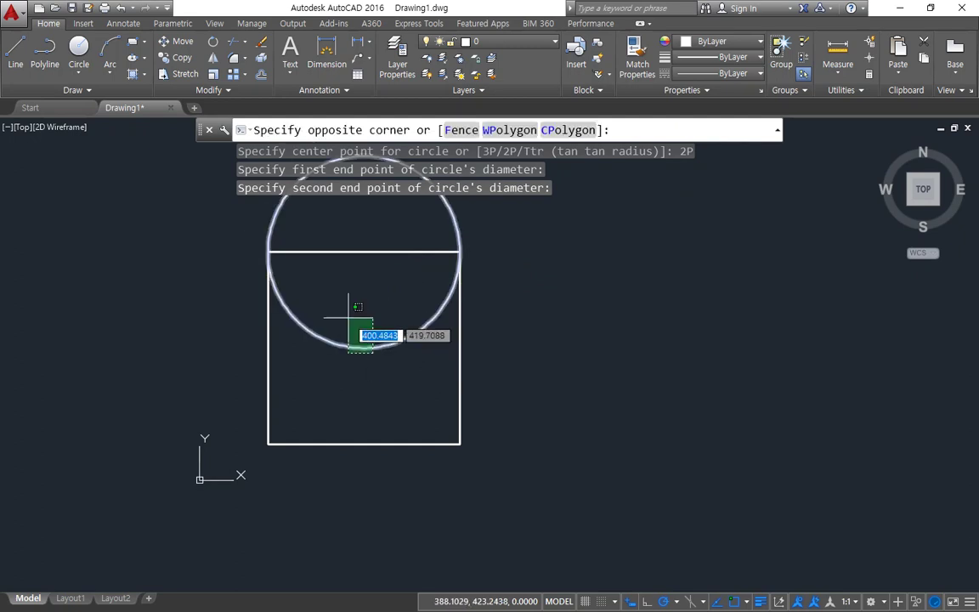
left_click(348, 319)
key("Delete")
type("c")
key("Return")
type("2p")
key("Return")
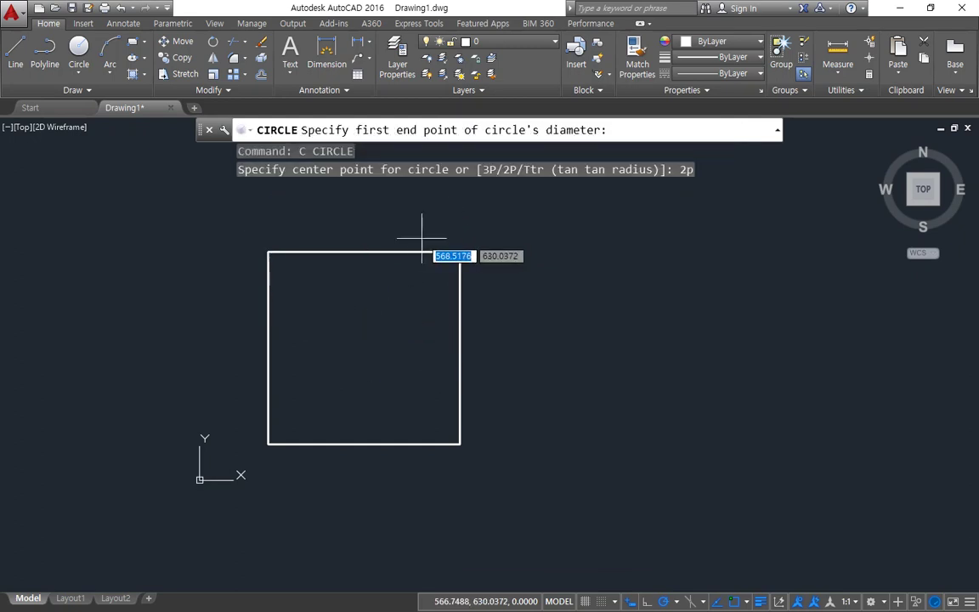
left_click(459, 253)
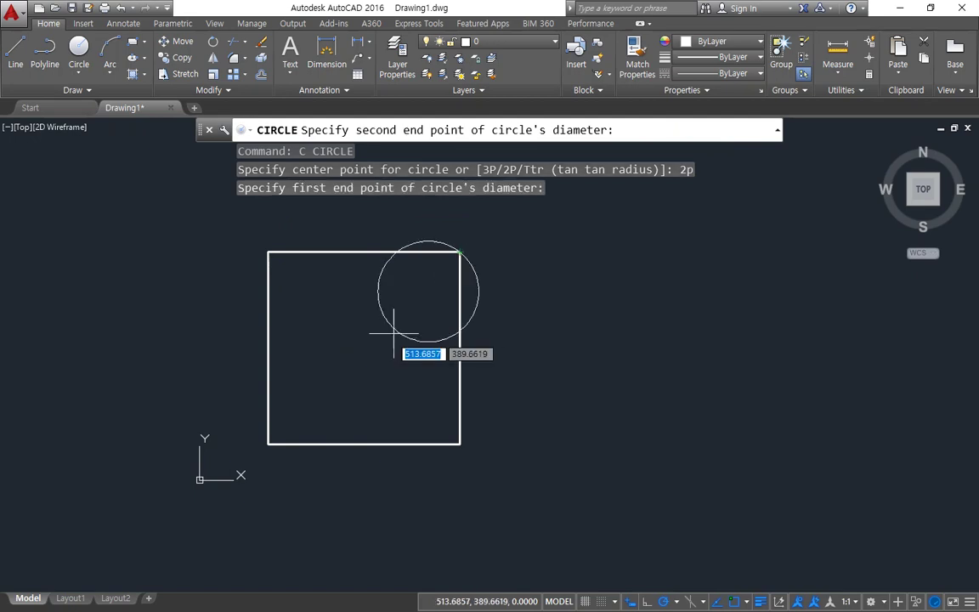
left_click(269, 443)
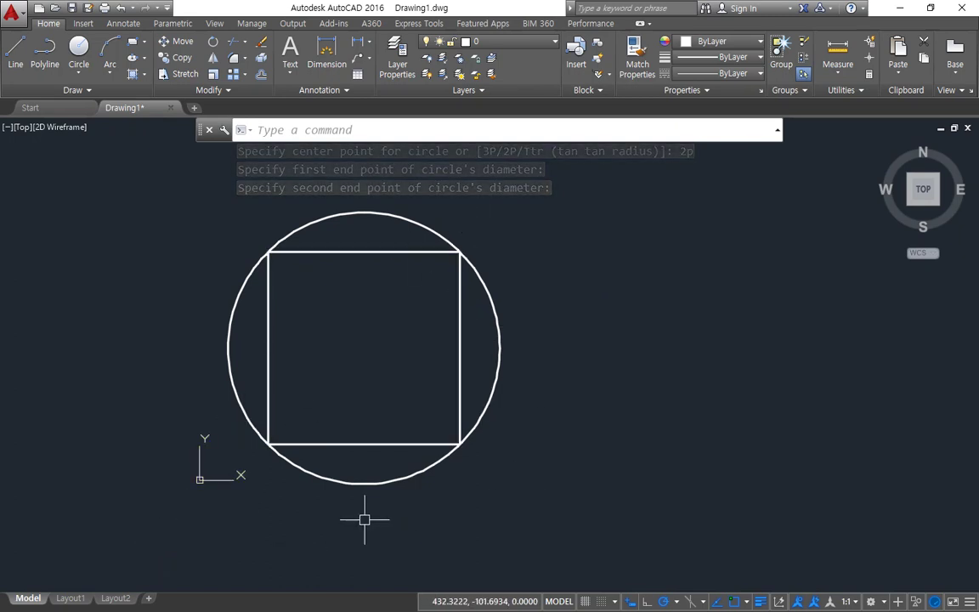
Erase the square and the circle around it so the drawing is empty
left_click(399, 463)
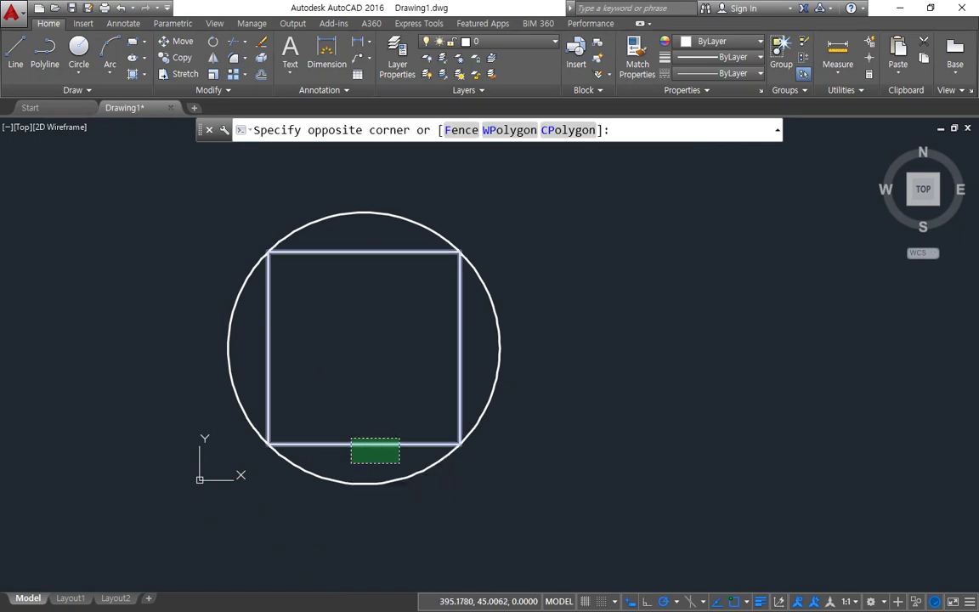
left_click(351, 440)
type("e")
key("Return")
left_click(486, 517)
left_click(387, 446)
key("Delete")
Zoom to the drawing extents and draw a 3P circle through three freely chosen points
type("z")
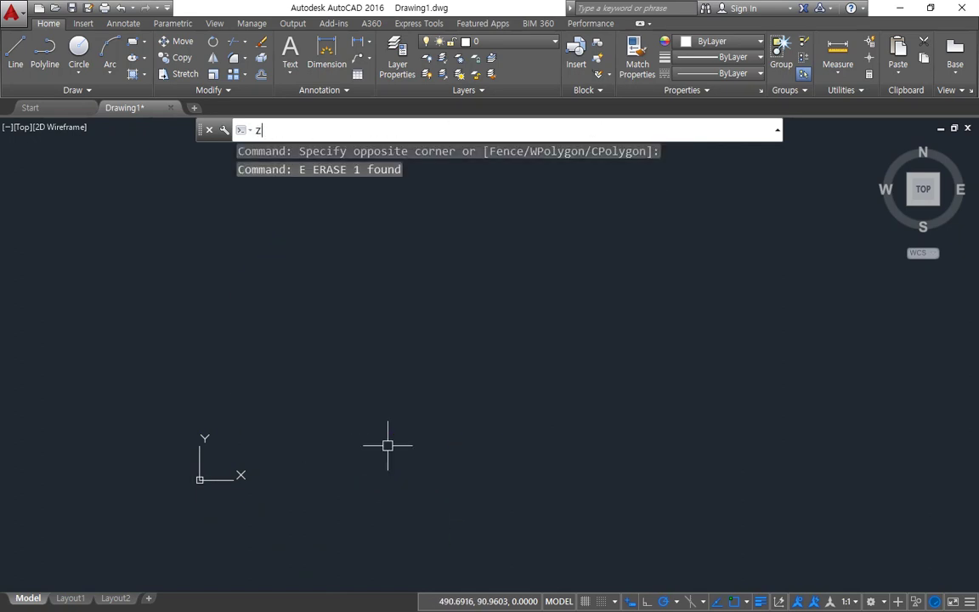
key("Return")
type("e")
key("Return")
type("c")
key("Return")
type("3p")
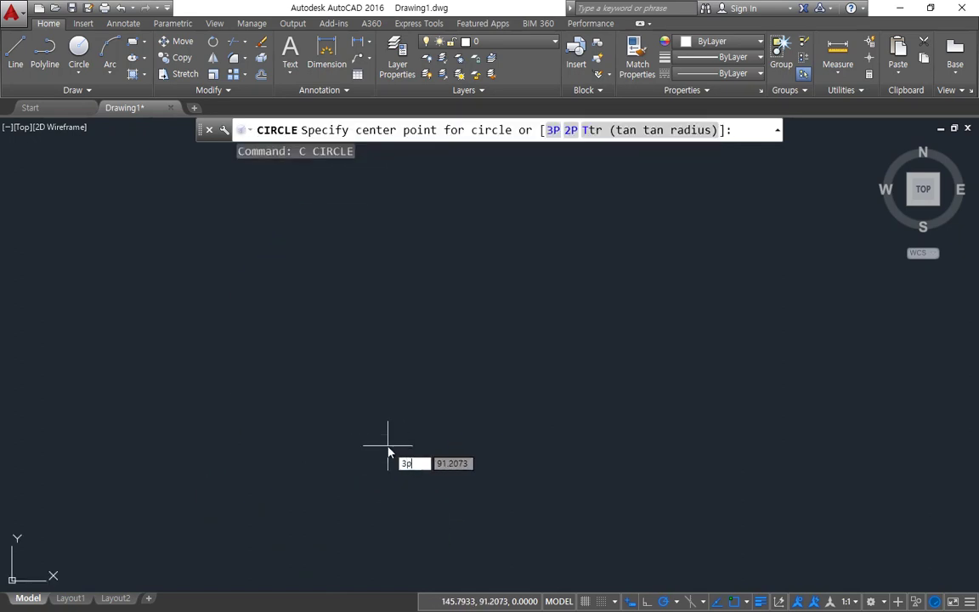
key("Return")
left_click(421, 289)
left_click(279, 271)
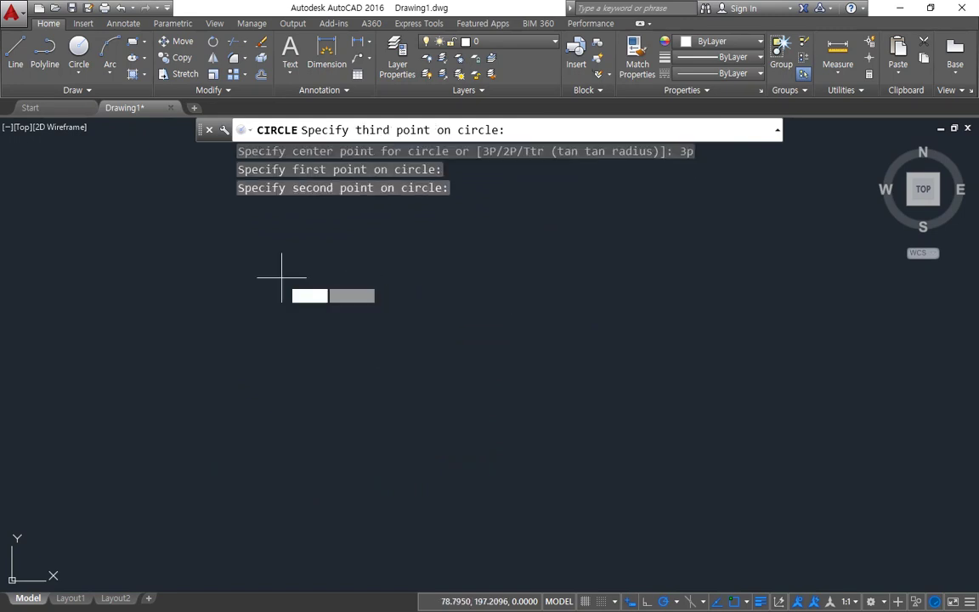
left_click(291, 380)
Draw a 2P circle of about 47 radius beside the first circle by picking two diameter endpoints
key("Return")
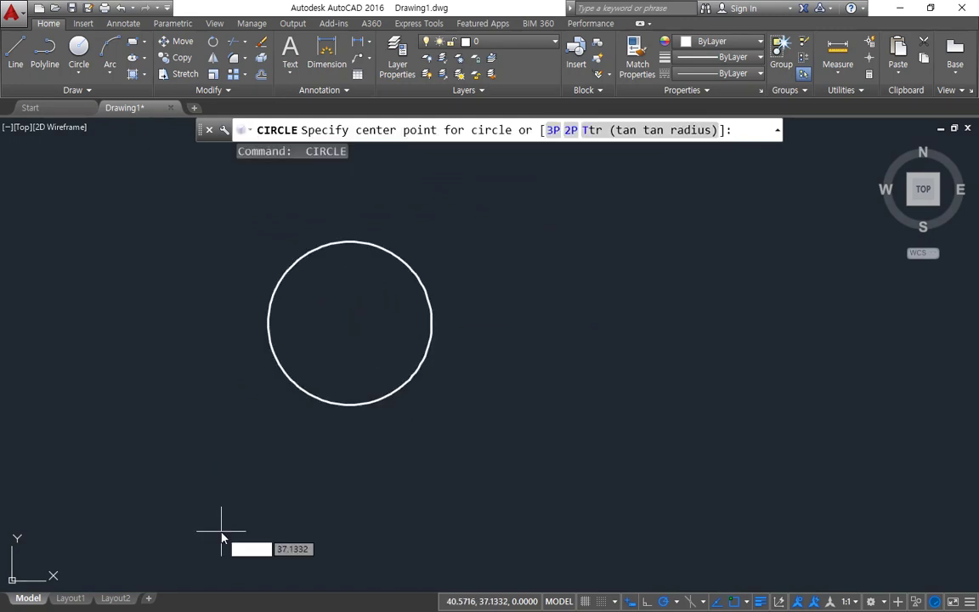
type("2p")
key("Return")
left_click(633, 291)
left_click(510, 373)
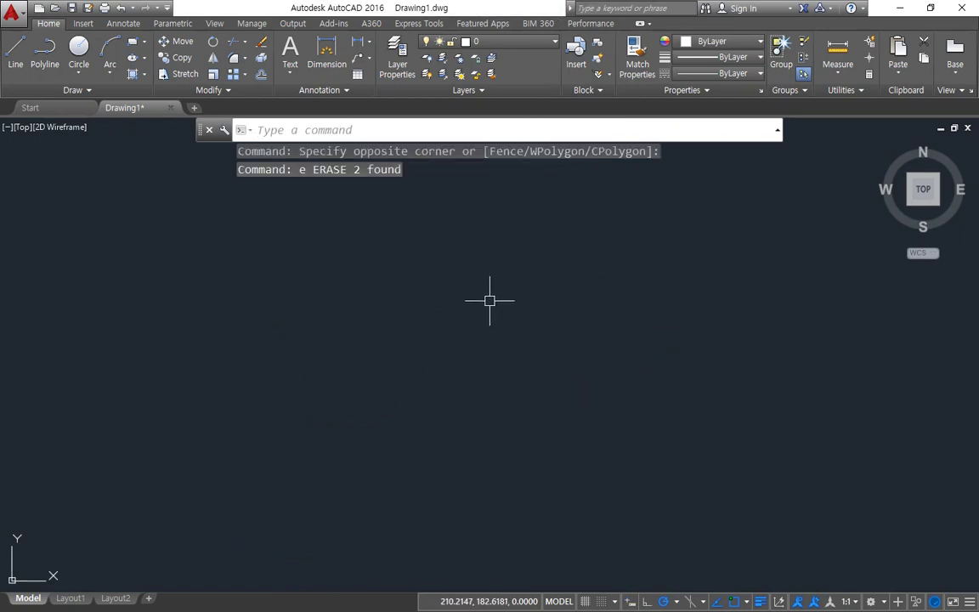
Draw two connected lines forming a sideways V with its vertex on the left and its opening to the right
type("l")
key("Return")
left_click(532, 188)
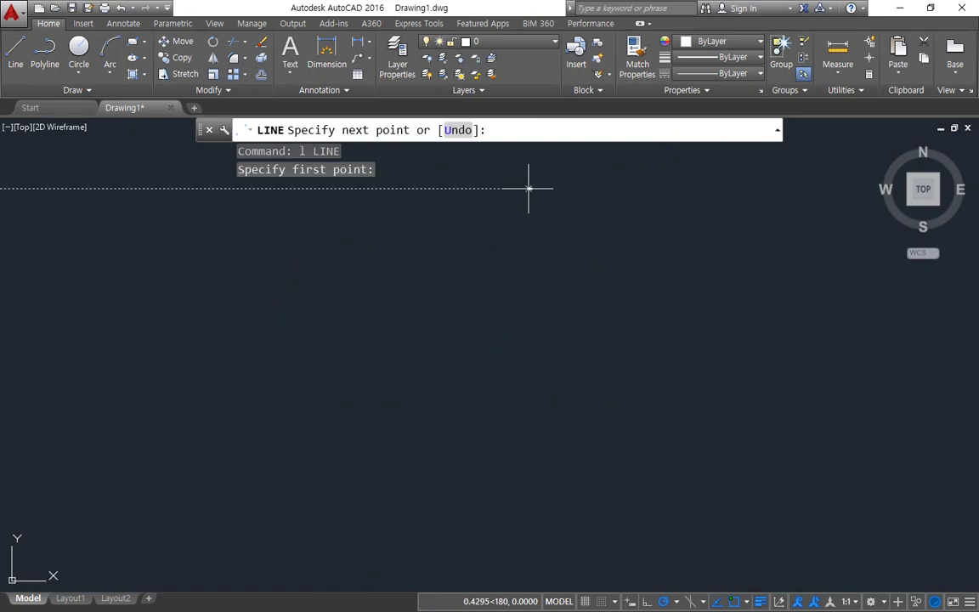
left_click(171, 309)
left_click(573, 473)
key("Escape")
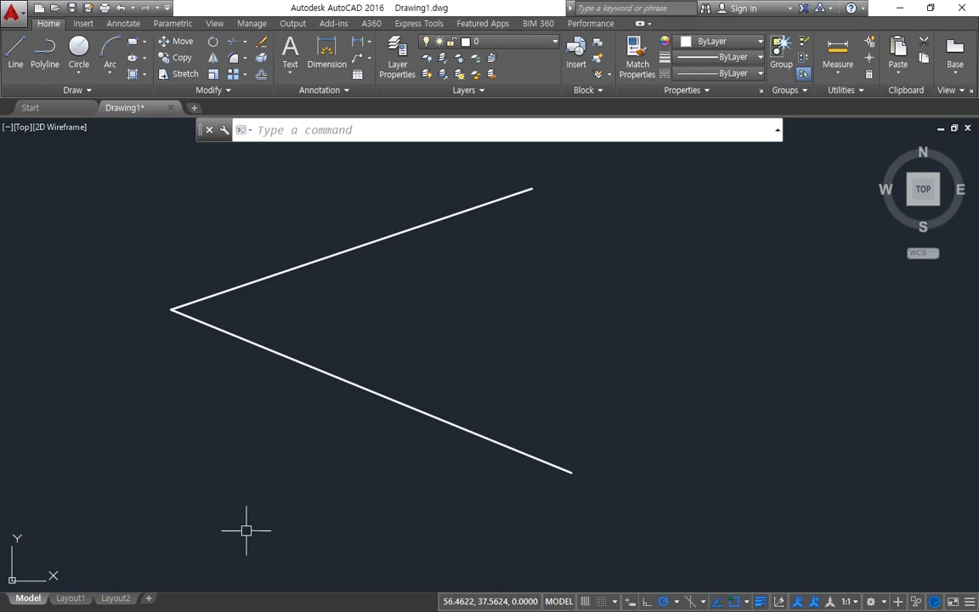
Draw a Ttr circle of radius 50 tangent to the upper and lower lines of the V
type("c")
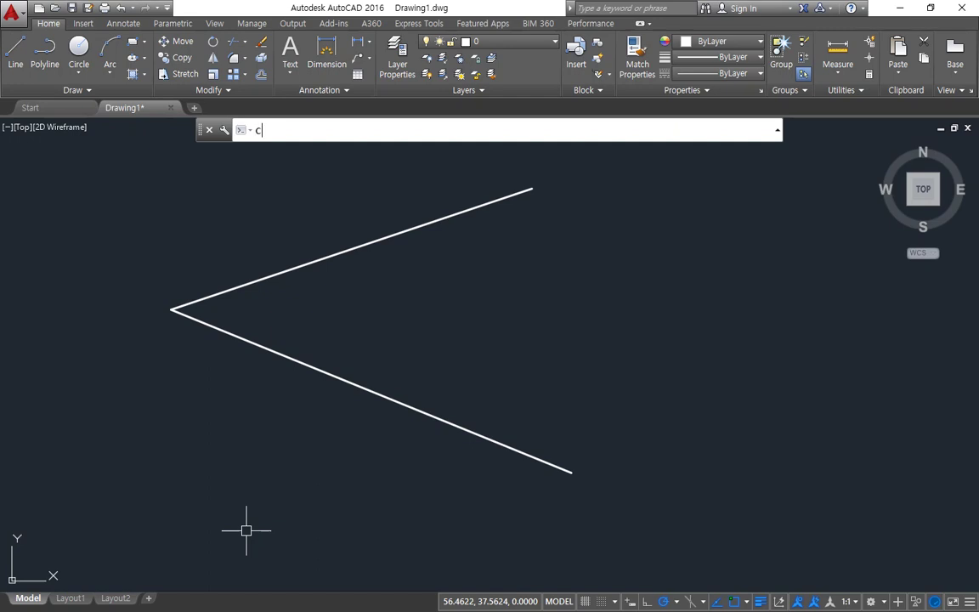
key("Return")
type("t")
key("Return")
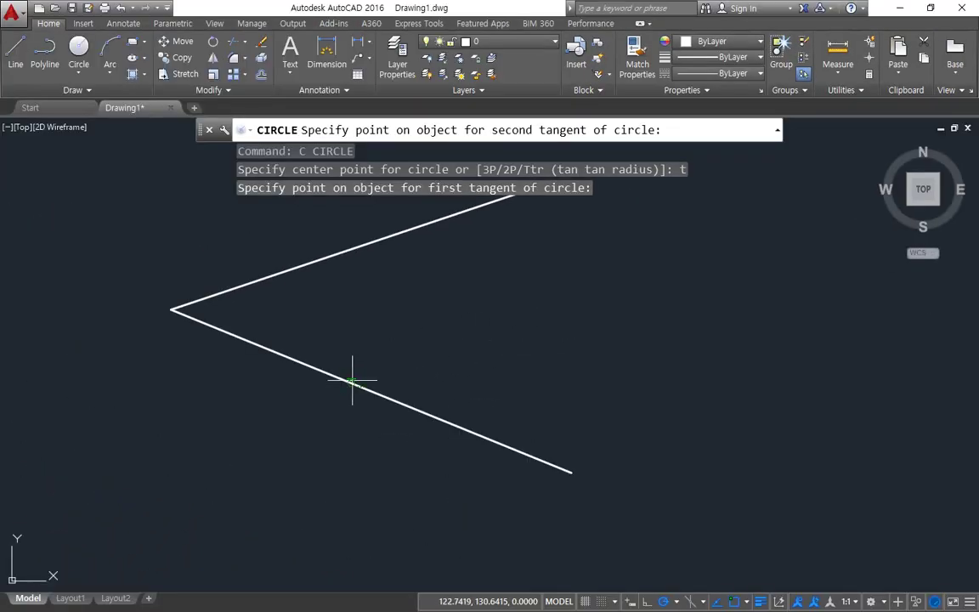
left_click(353, 383)
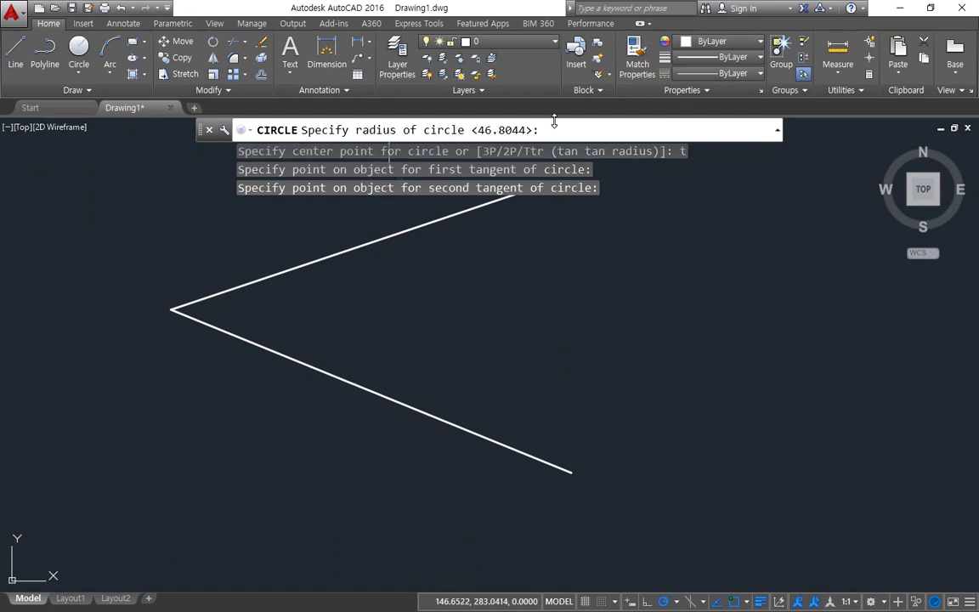
type("50")
key("Return")
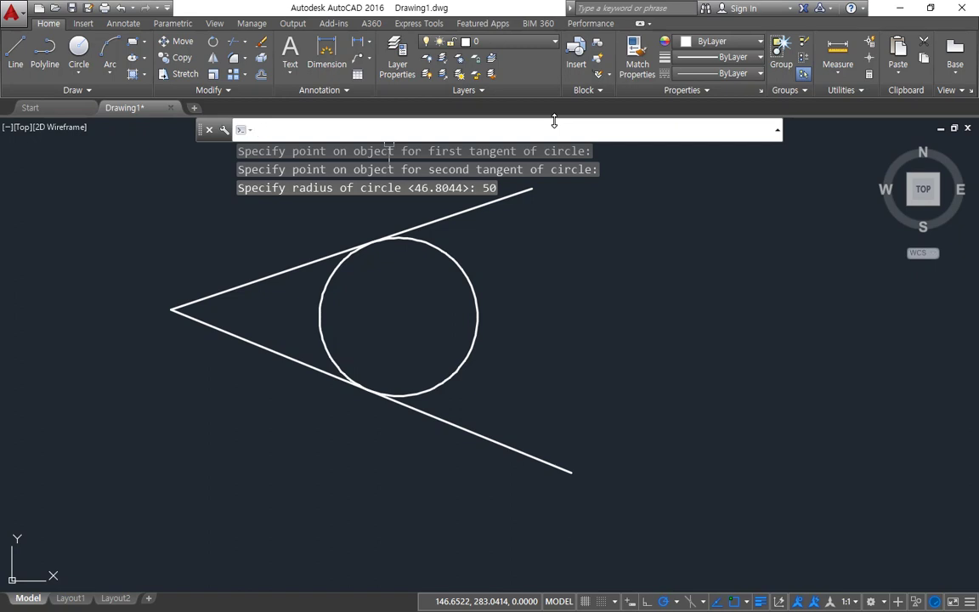
Replace the circle with a radius 50 Ttr circle, picking the upper line near its outer end and the lower line near the vertex
left_click(477, 299)
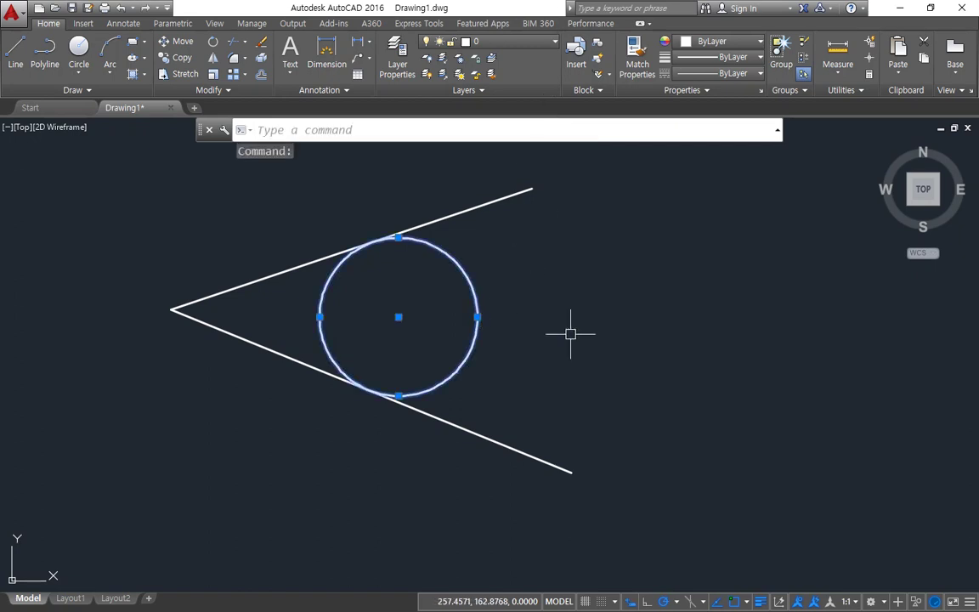
type("e")
key("Return")
type("c")
key("Return")
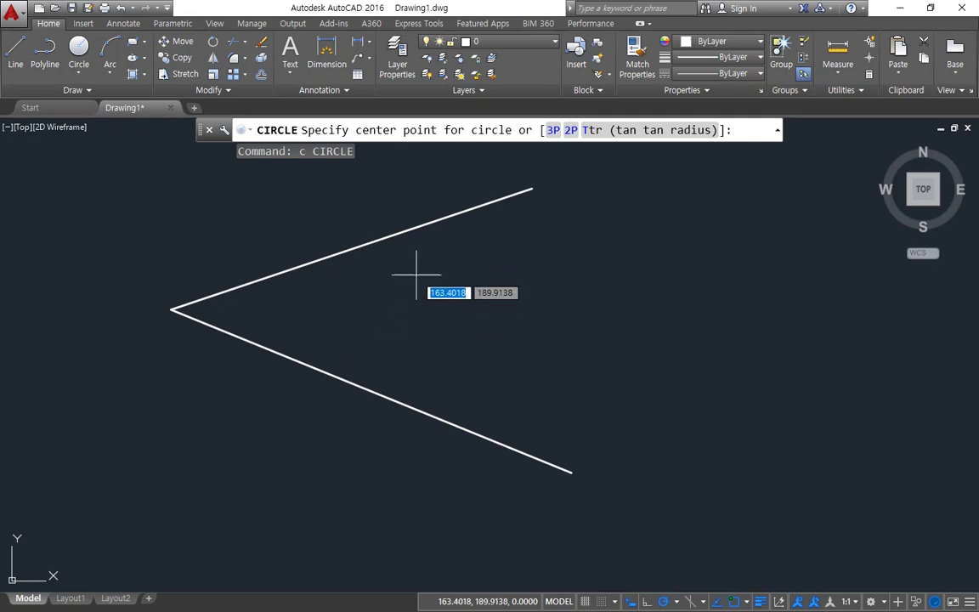
type("t")
key("Return")
left_click(460, 213)
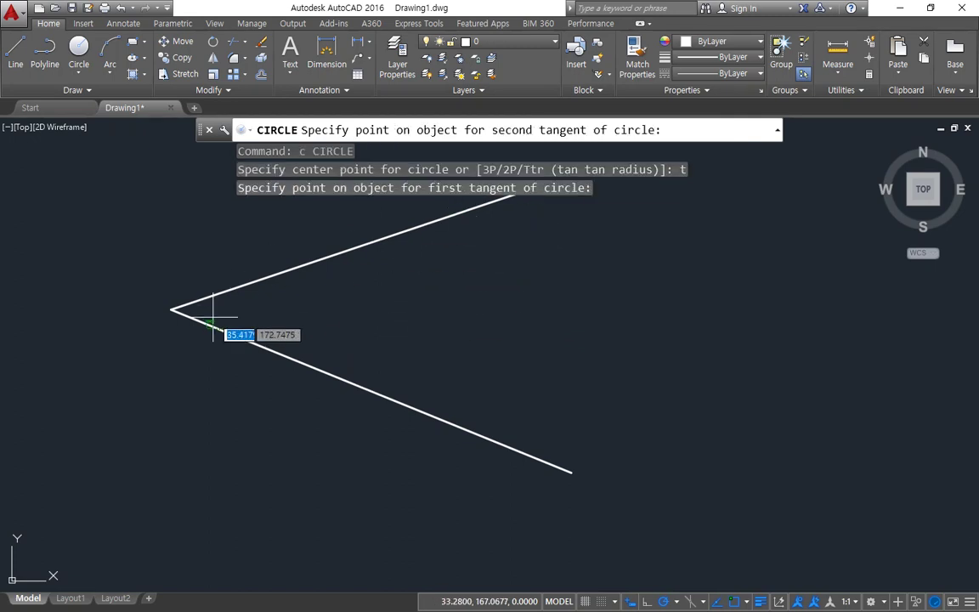
left_click(211, 324)
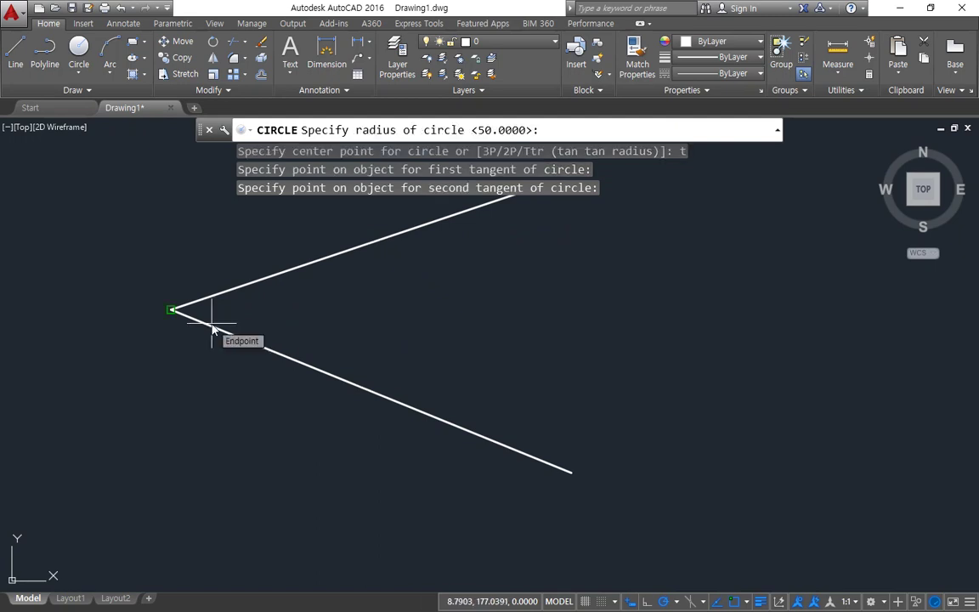
type("50")
key("Return")
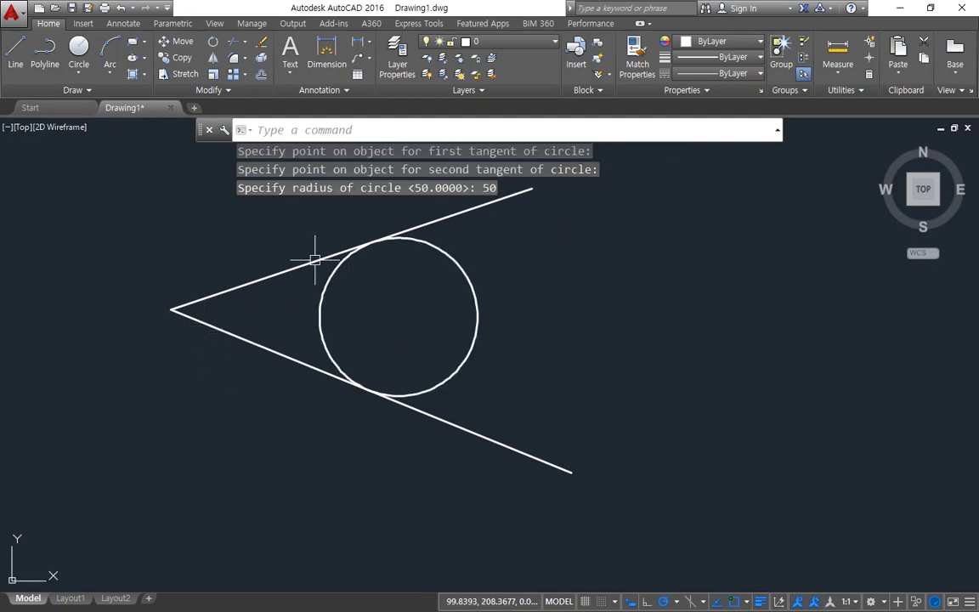
Add a Ttr circle of radius 150, picking the upper line near its outer end and the lower line near the vertex
scroll(476, 298, "down", 2)
type("c")
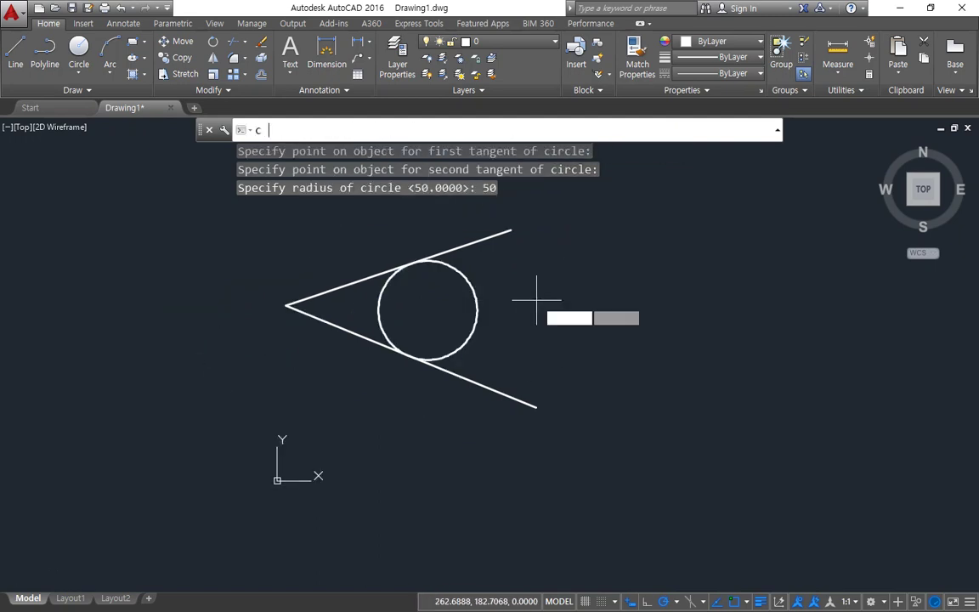
key("Return")
type("t")
key("Return")
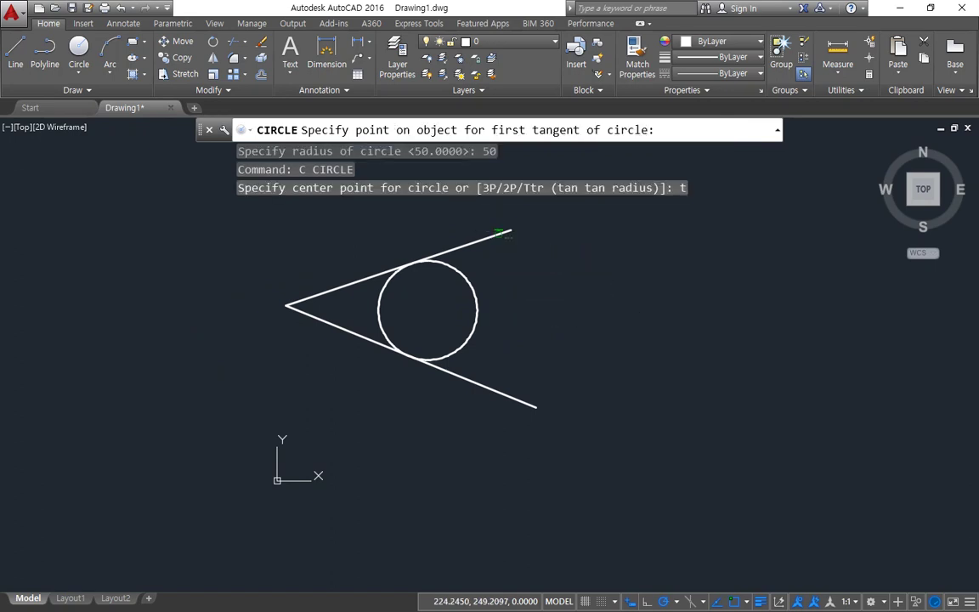
left_click(470, 242)
left_click(307, 314)
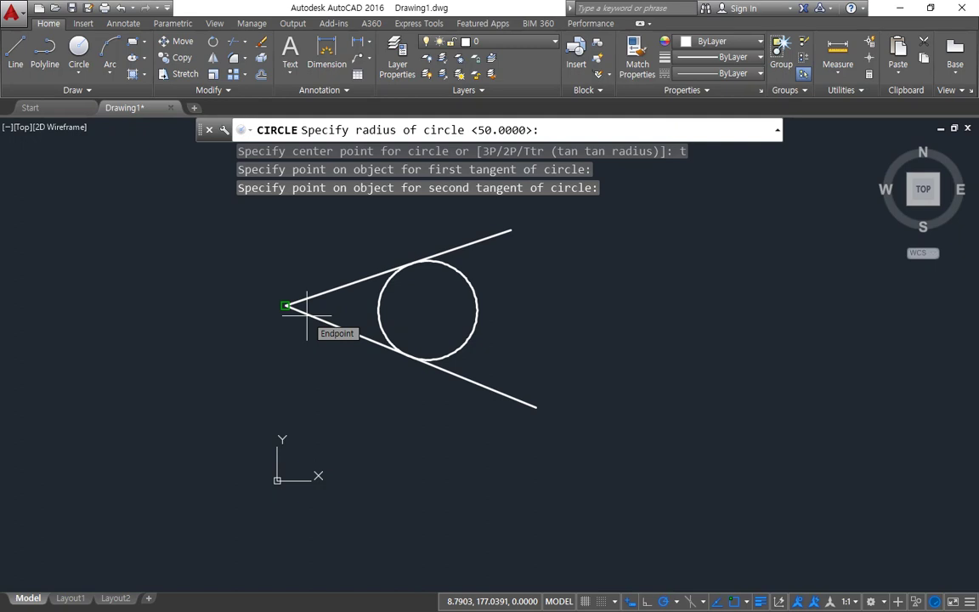
type("150")
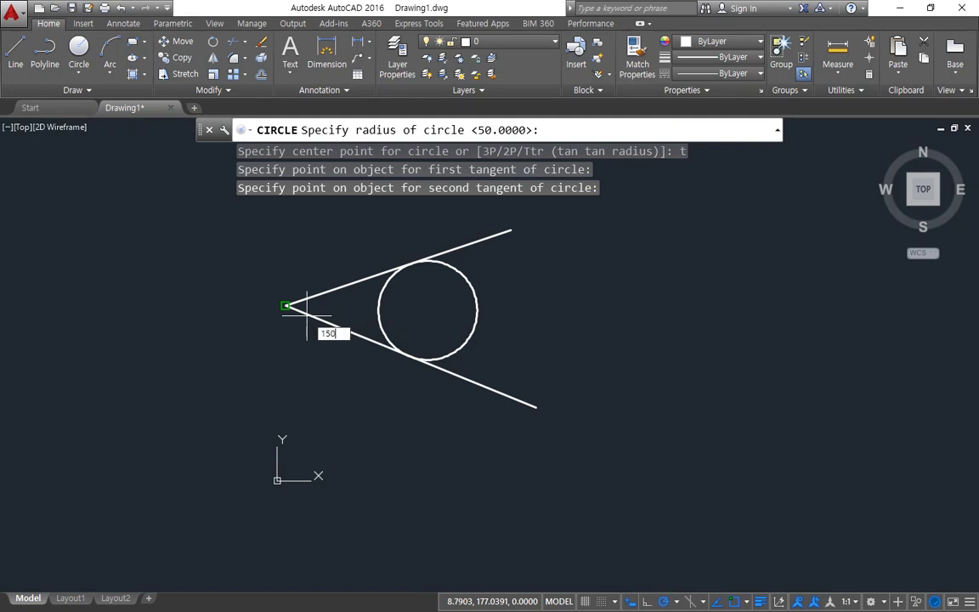
key("Return")
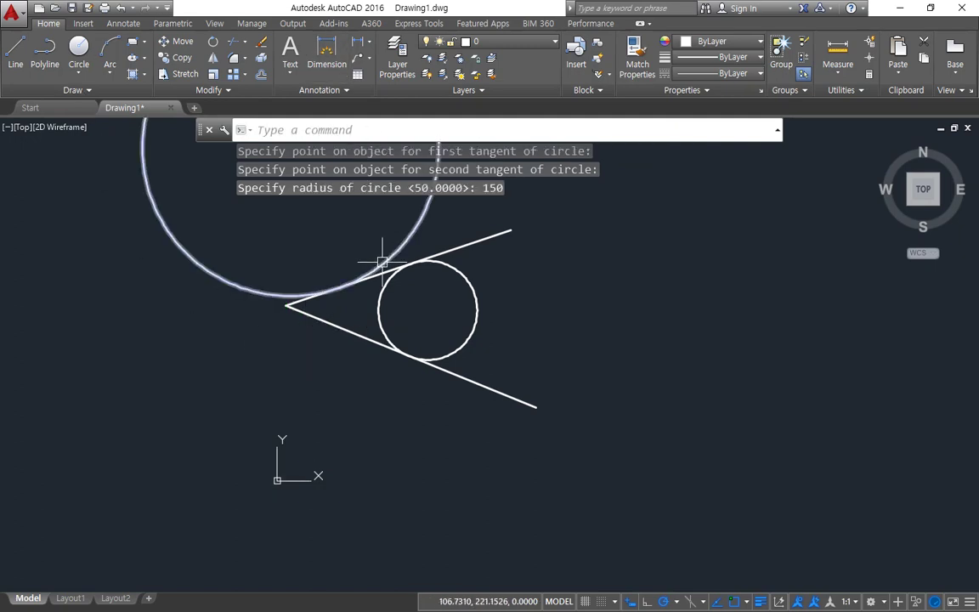
Add another Ttr circle of radius 150, picking both lines near their outer ends
type("c")
key("Return")
type("t")
key("Return")
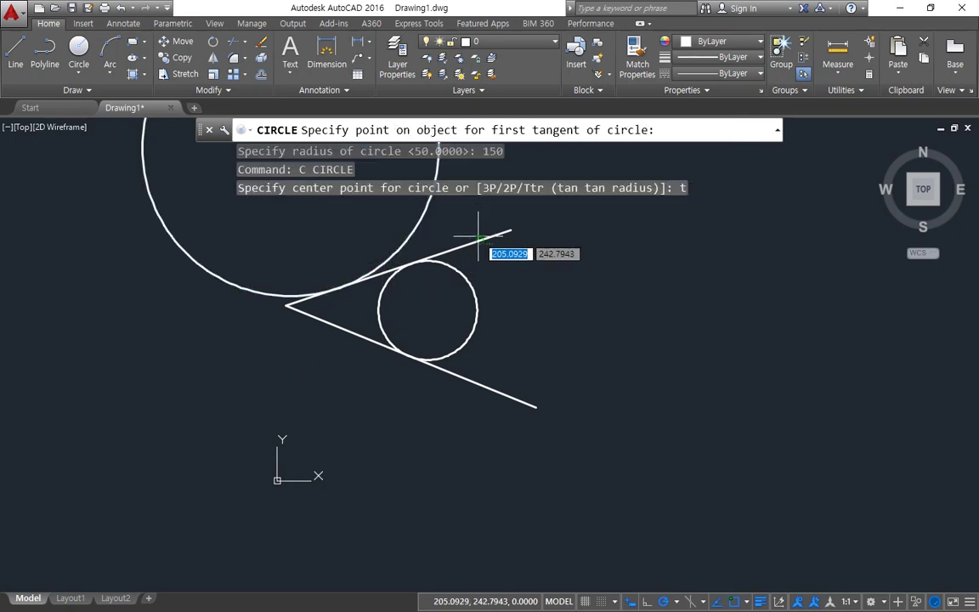
left_click(459, 237)
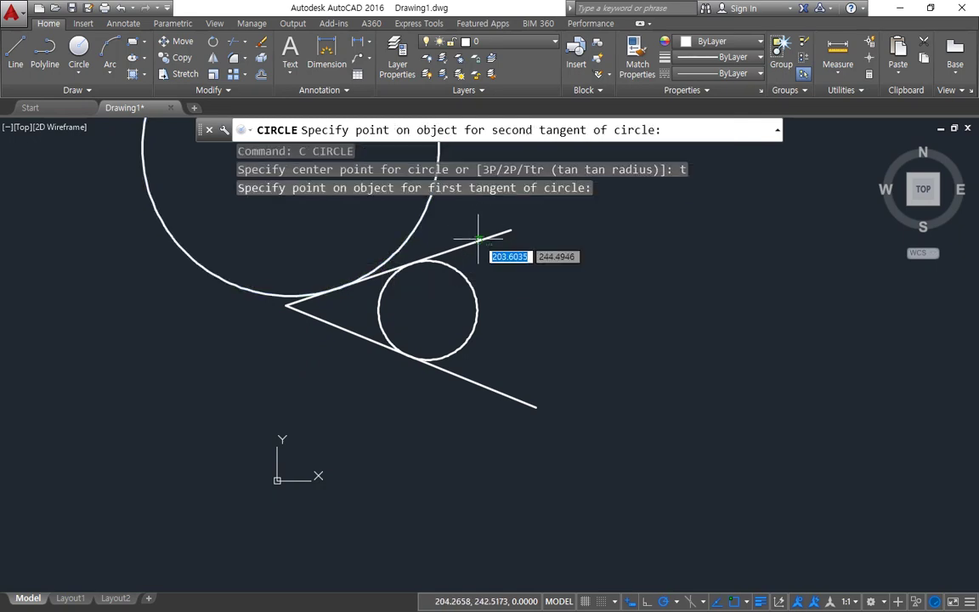
left_click(501, 384)
key("Return")
Add a third Ttr circle of radius 150, picking the upper line near the vertex and the lower line toward its outer end
type("c")
key("Return")
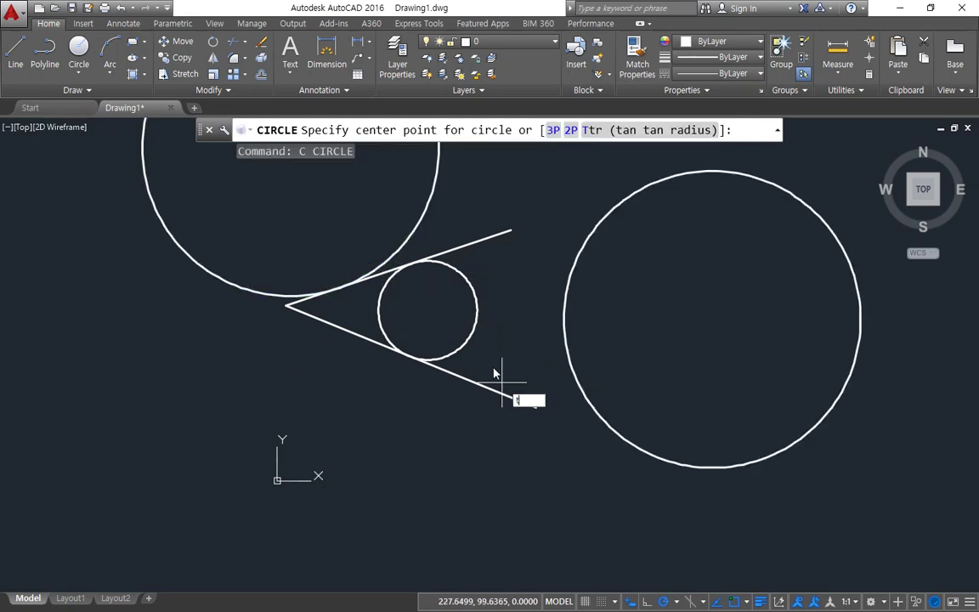
type("t")
key("Return")
scroll(303, 300, "up", 4)
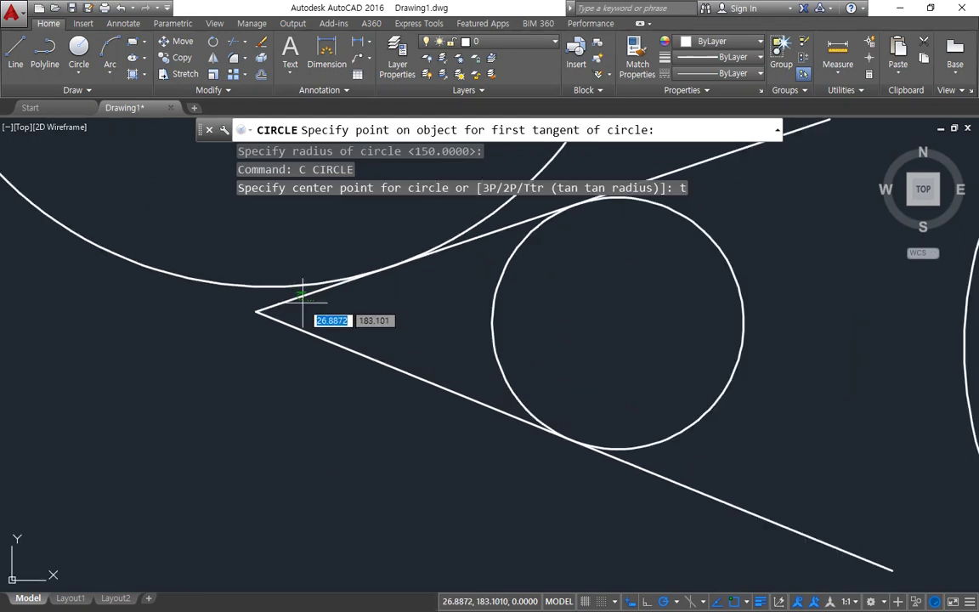
left_click(302, 296)
left_click(691, 488)
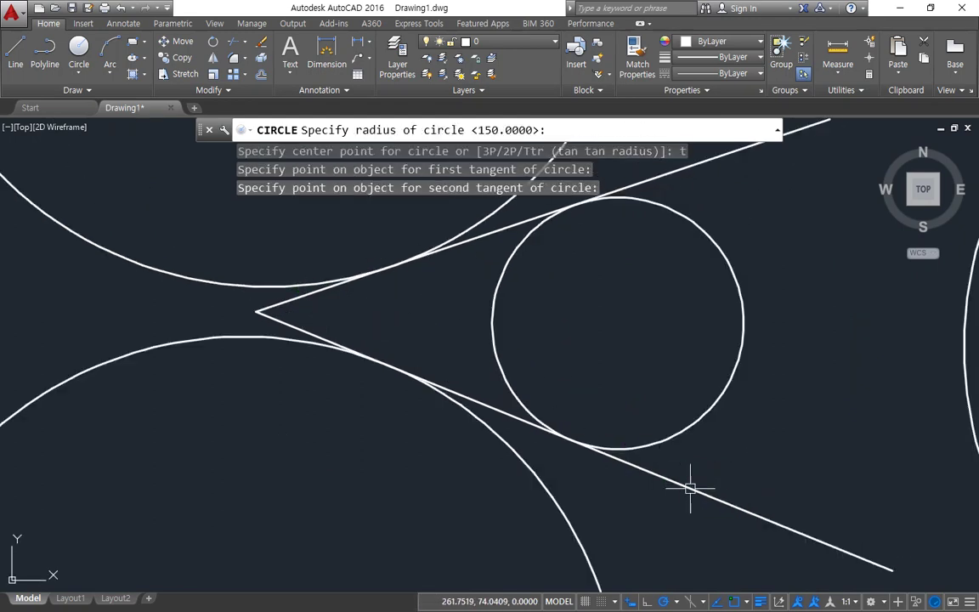
key("Return")
scroll(689, 470, "down", 5)
middle_click_drag(689, 470, 435, 345)
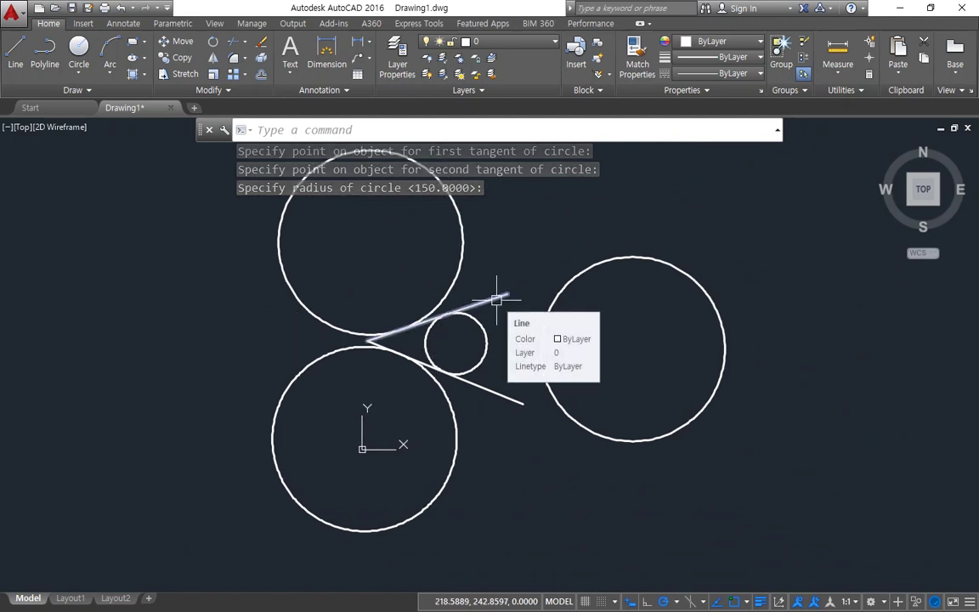
scroll(453, 294, "up", 2)
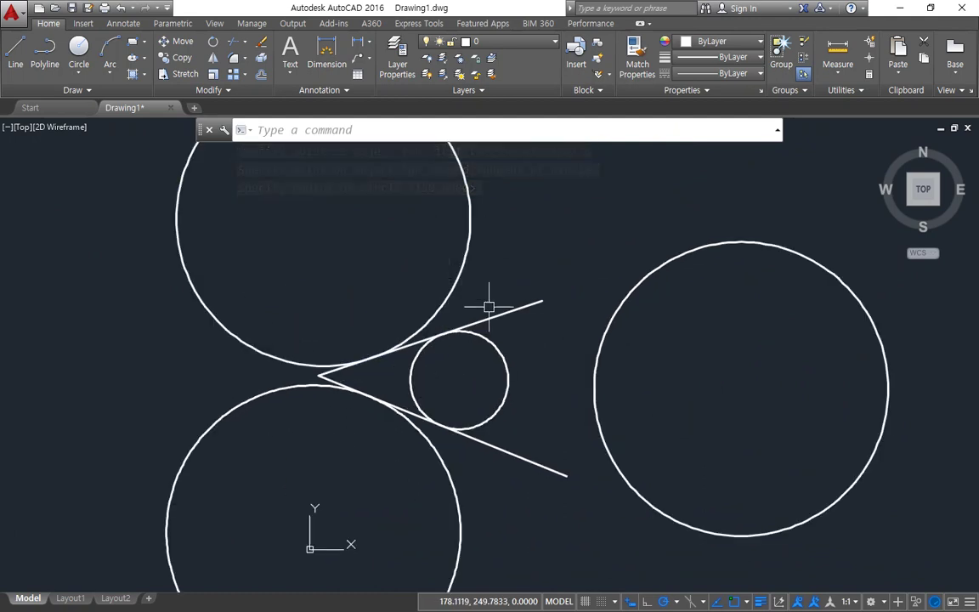
left_click_drag(469, 248, 469, 230)
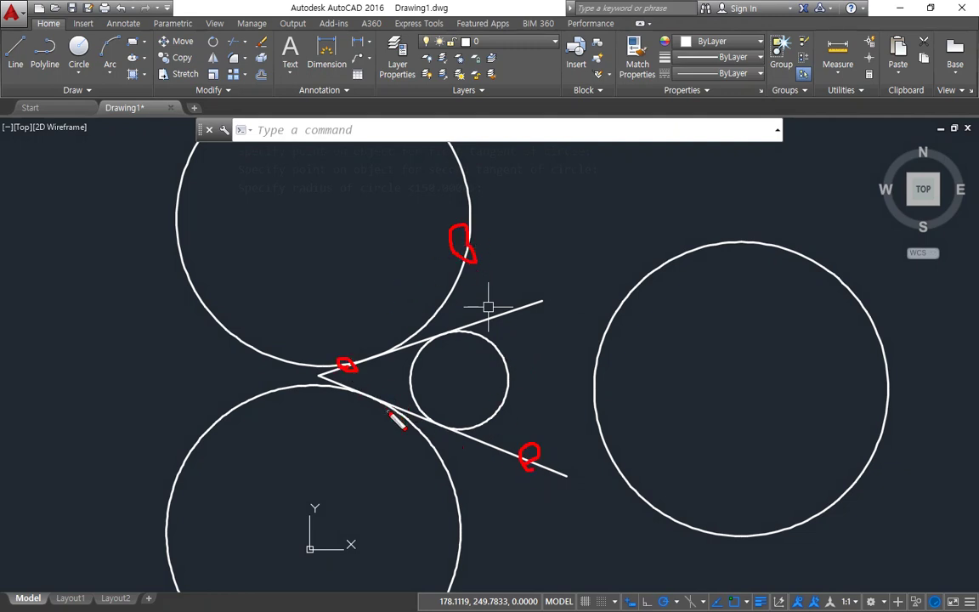
mouse_move(383, 402)
left_mouse_down()
mouse_move(98, 269)
mouse_move(37, 220)
left_mouse_up()
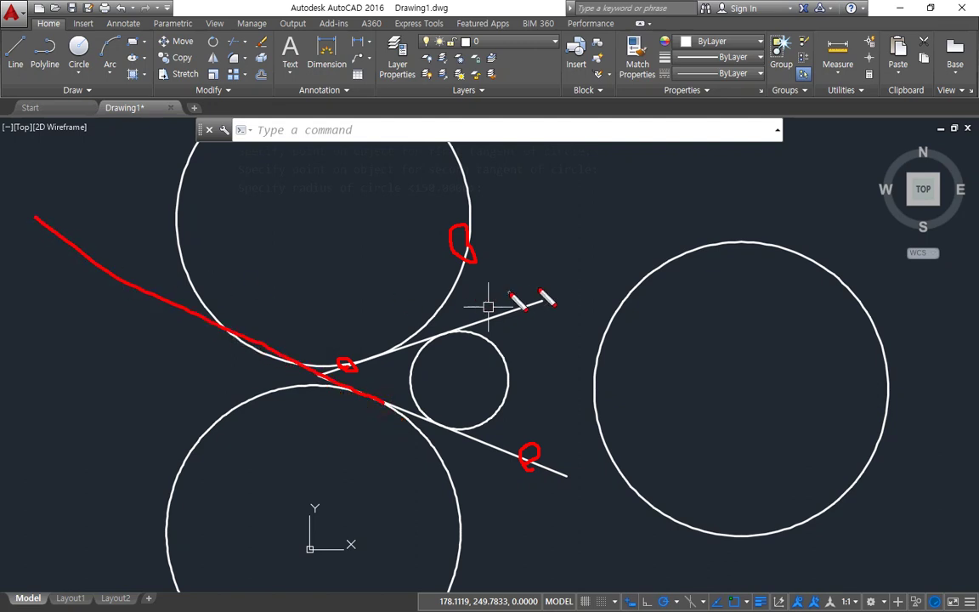
left_click_drag(528, 293, 358, 356)
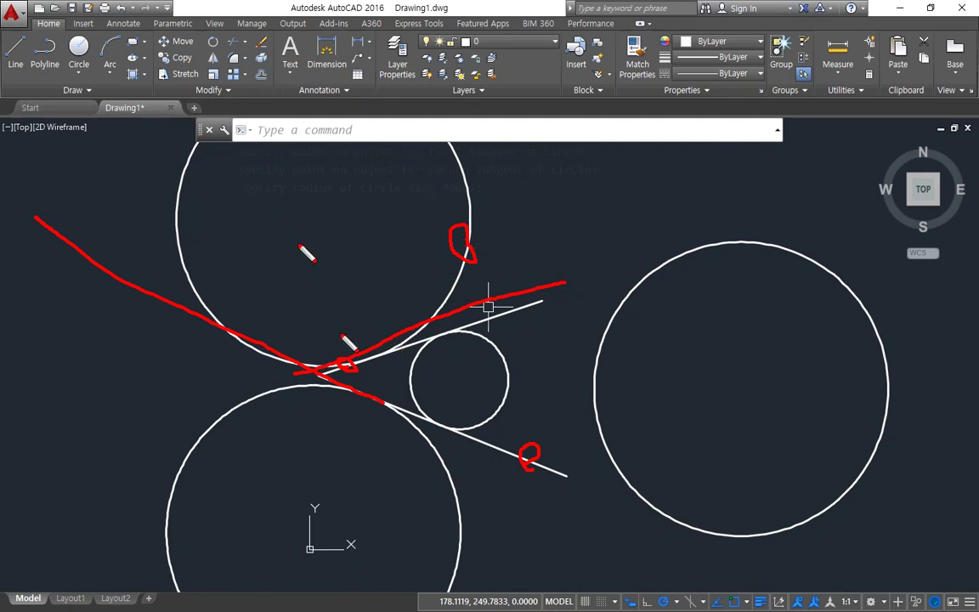
key("e")
mouse_move(457, 545)
left_mouse_down()
mouse_move(447, 543)
mouse_move(458, 539)
left_mouse_up()
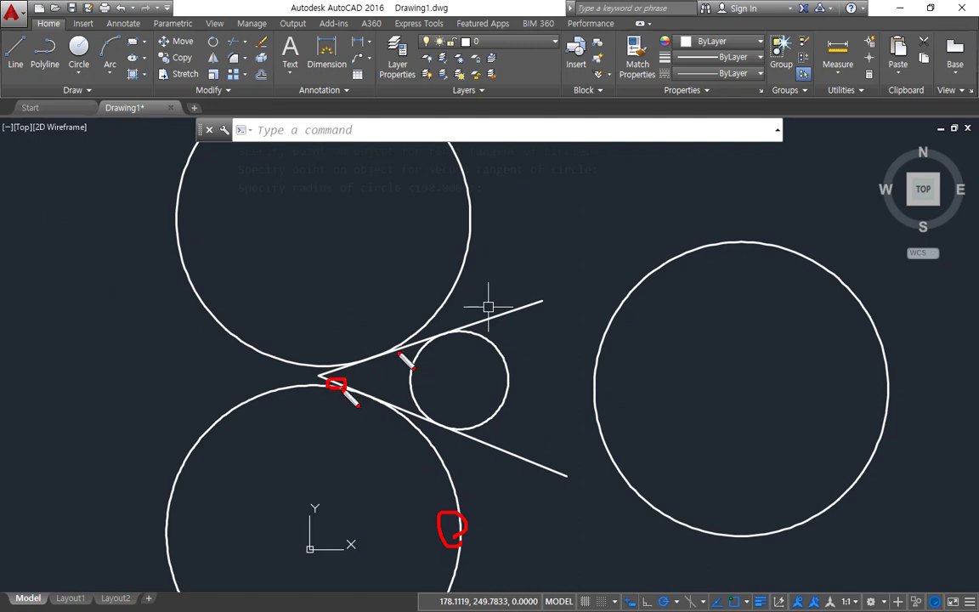
left_click_drag(485, 317, 88, 475)
left_click_drag(554, 466, 308, 374)
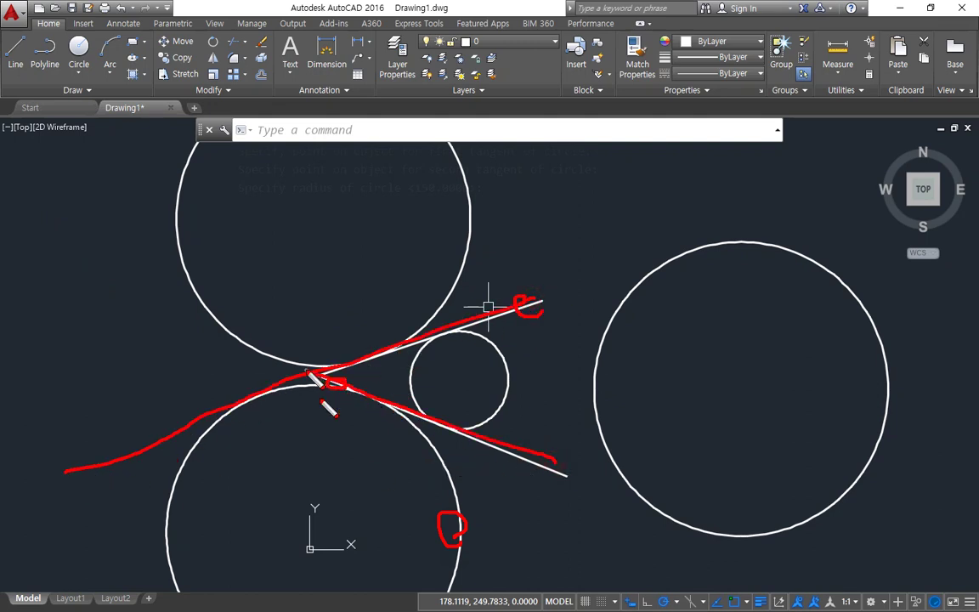
key("e")
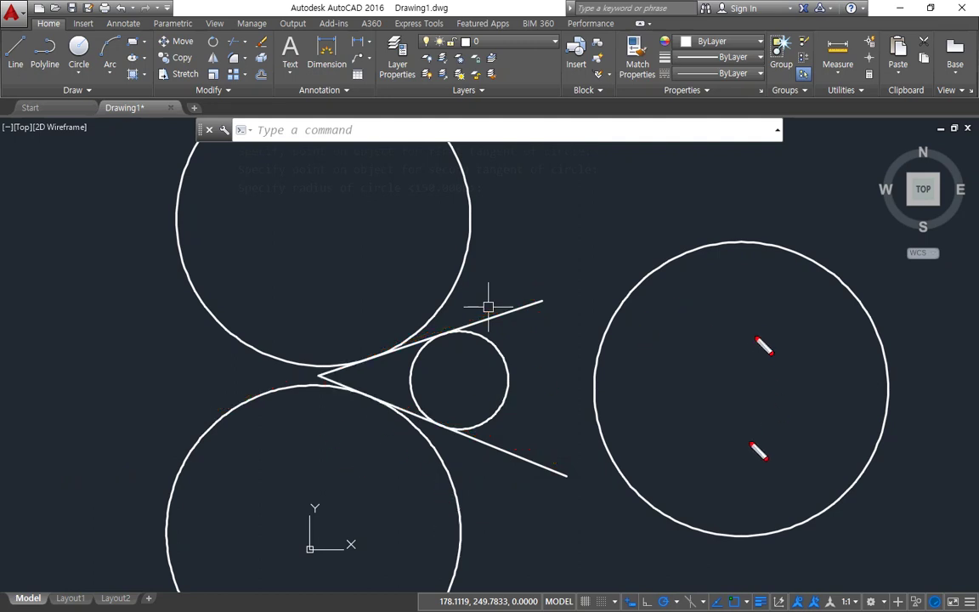
mouse_move(731, 448)
left_mouse_down()
mouse_move(769, 338)
mouse_move(714, 430)
left_mouse_up()
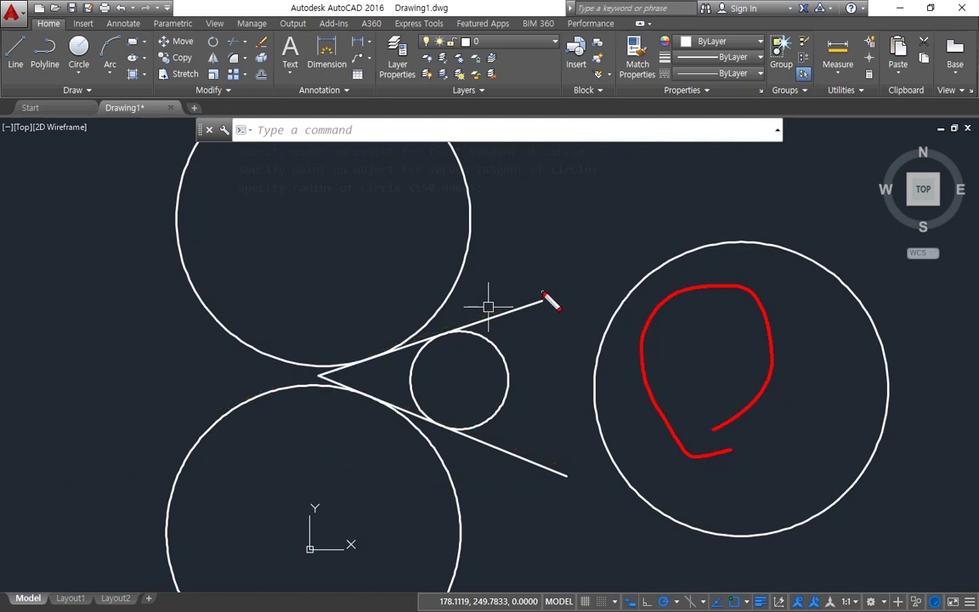
left_click_drag(530, 302, 745, 214)
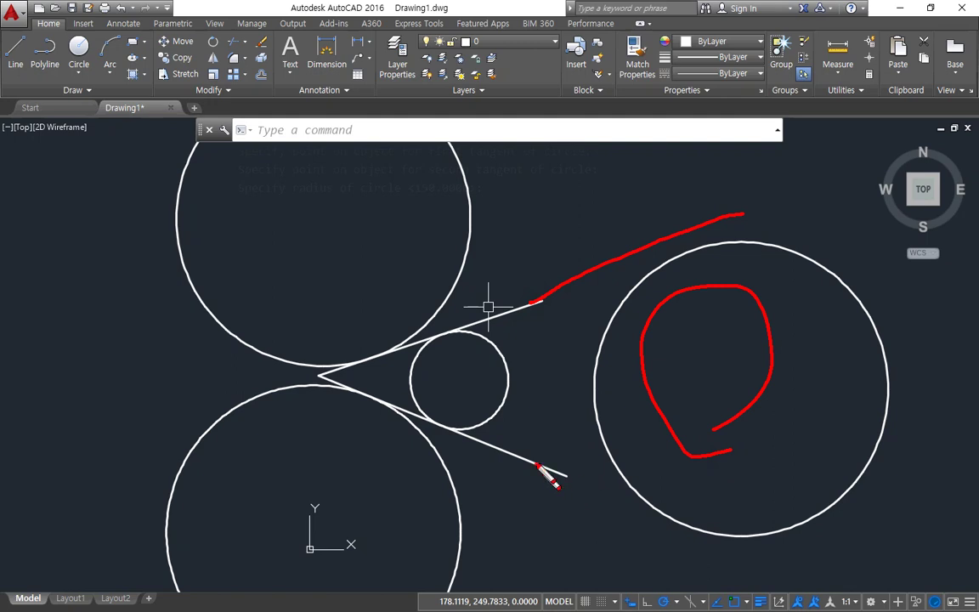
left_click_drag(538, 466, 718, 548)
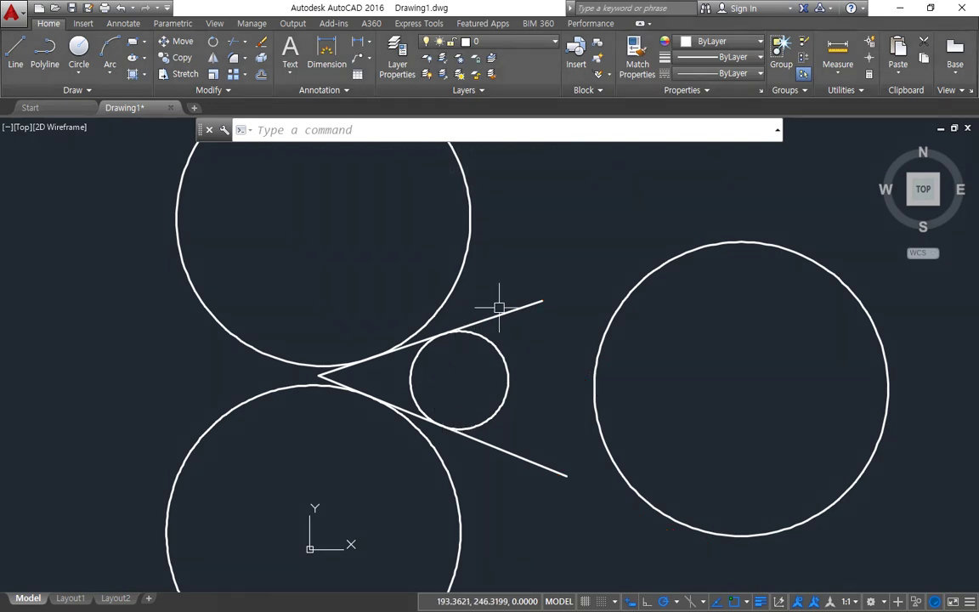
left_click(477, 324)
left_click(508, 450)
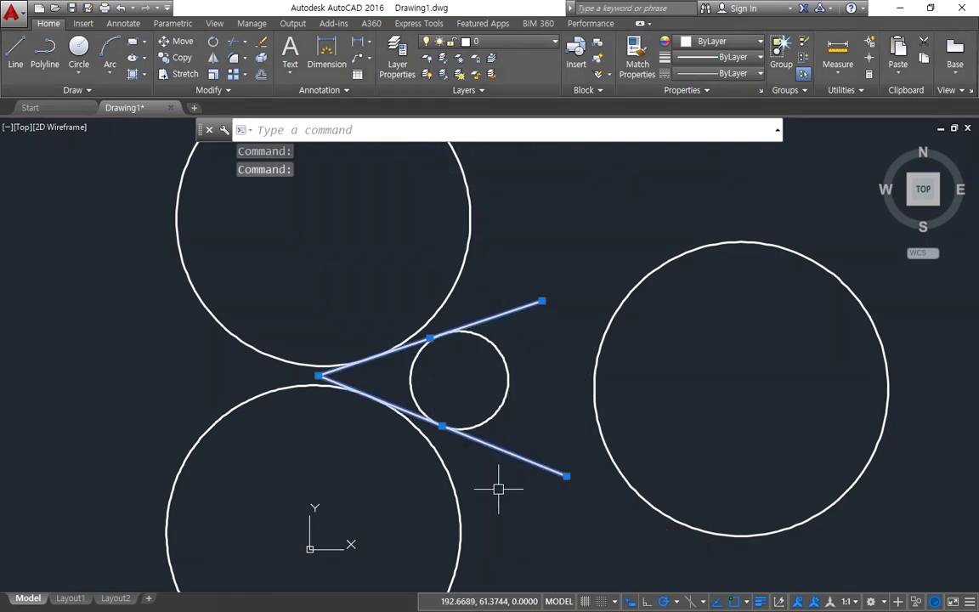
key("Escape")
Erase the two angled lines together with all the circles
left_click(699, 443)
left_click(239, 296)
type("e")
key("Return")
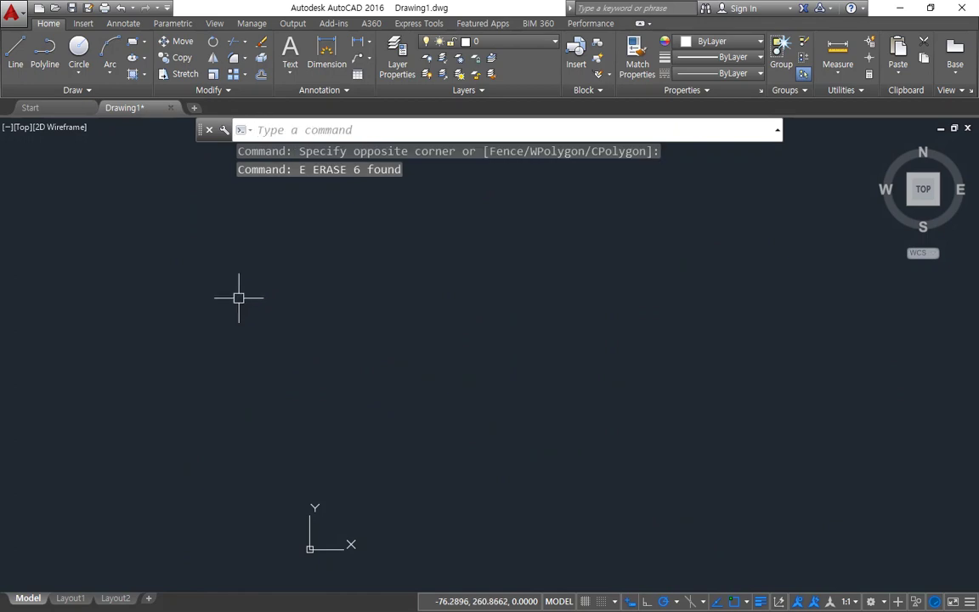
Draw one long horizontal line across the lower middle of the empty drawing area
type("l")
key("Return")
left_click(313, 414)
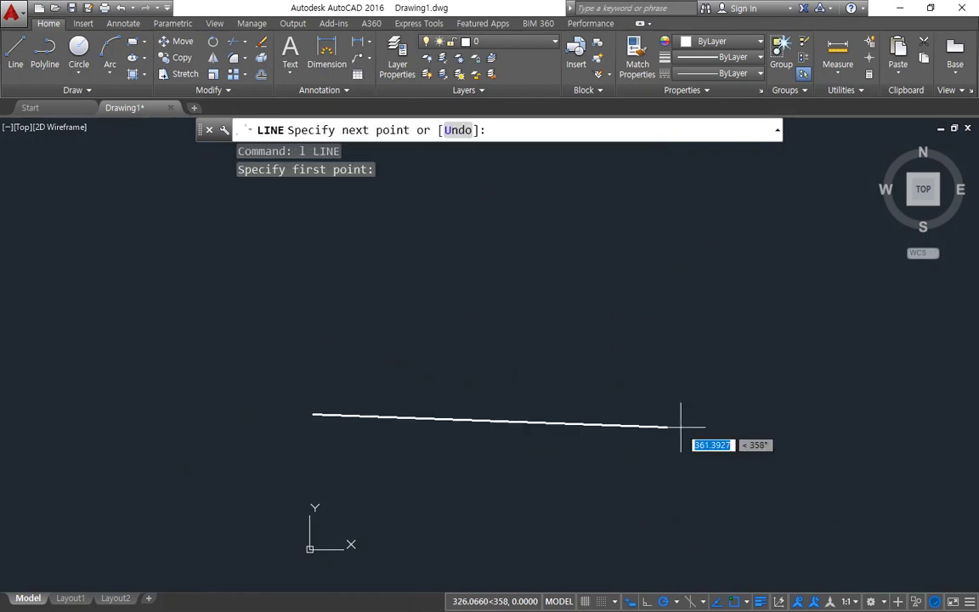
left_click(728, 414)
key("Return")
Draw a circle of radius 50 above the middle of the horizontal line, clear of it
type("c")
key("Return")
left_click(492, 336)
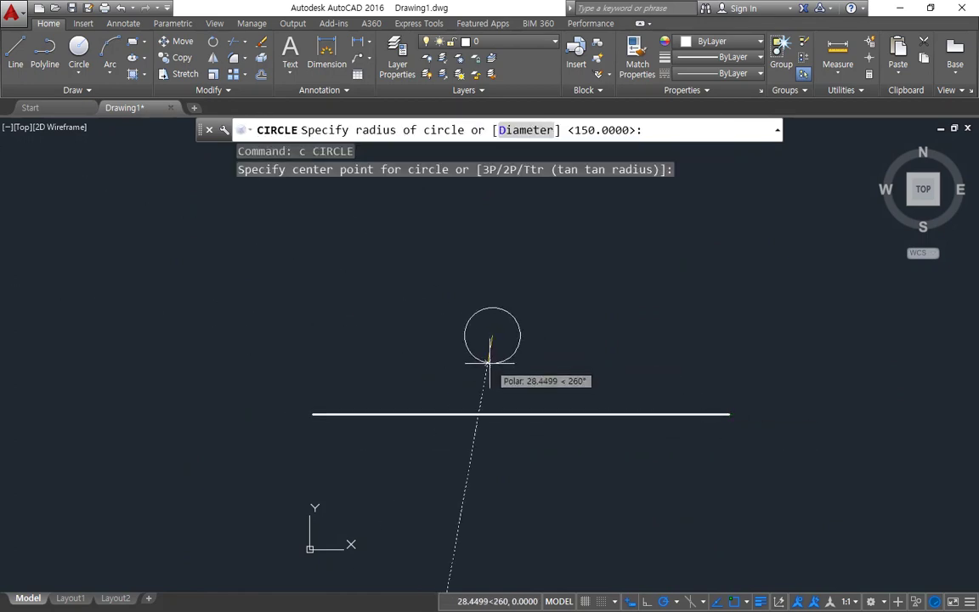
type("50")
key("Return")
Add a Ttr circle of radius 100, picking the small circle's left side and the line to the left of that circle
scroll(501, 385, "up", 6)
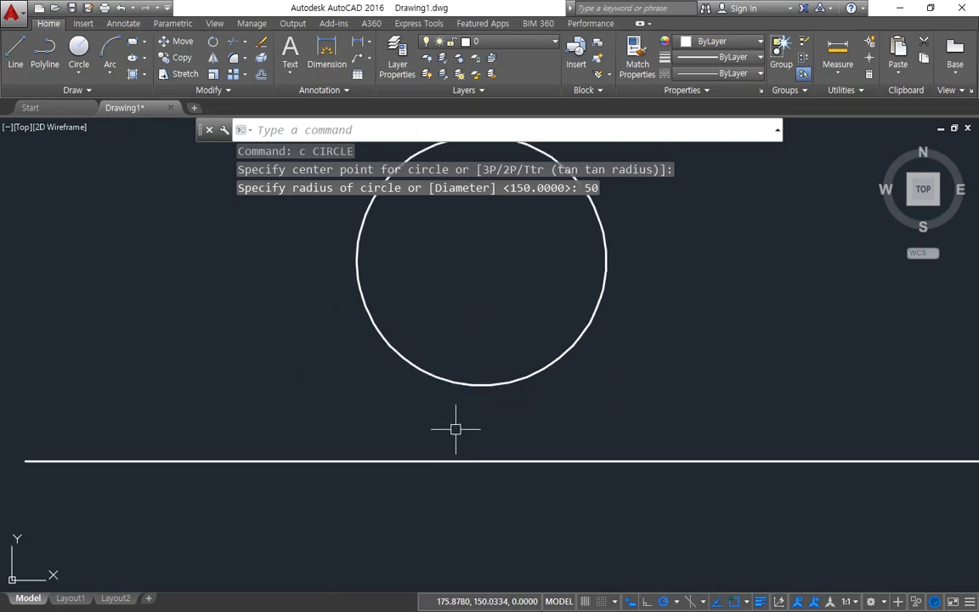
type("c")
key("Return")
type("t")
key("Return")
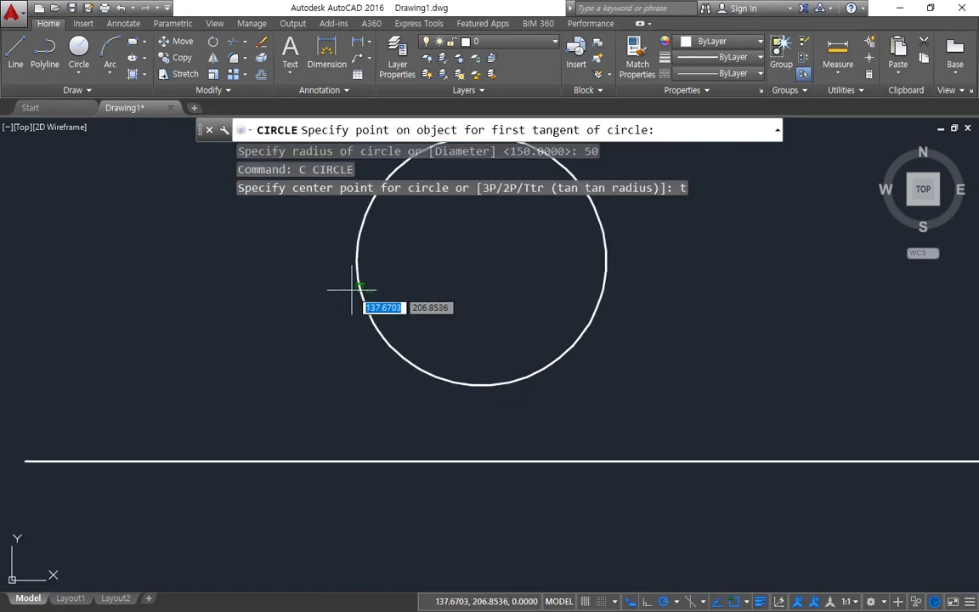
left_click(354, 294)
left_click(289, 460)
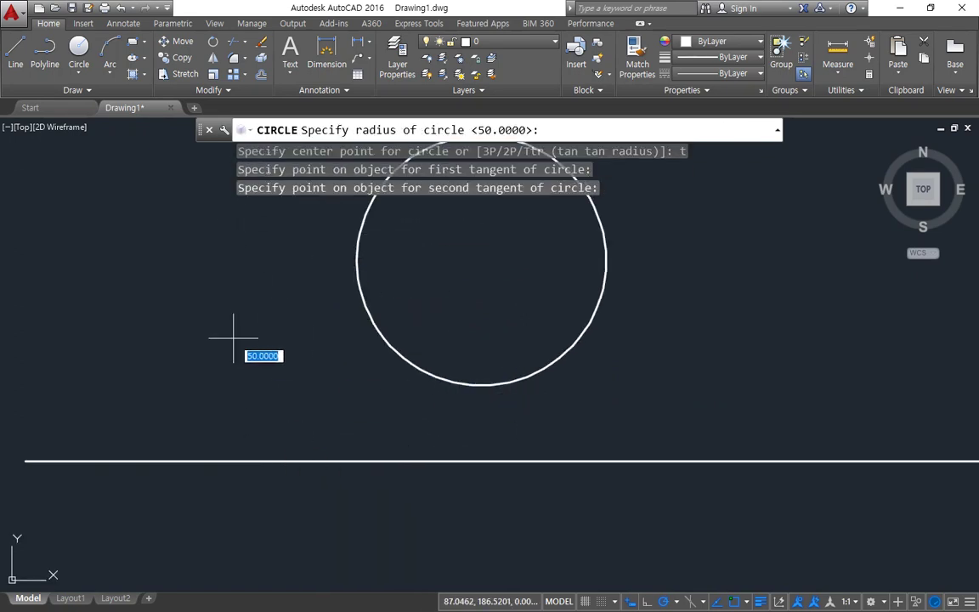
type("100")
key("Return")
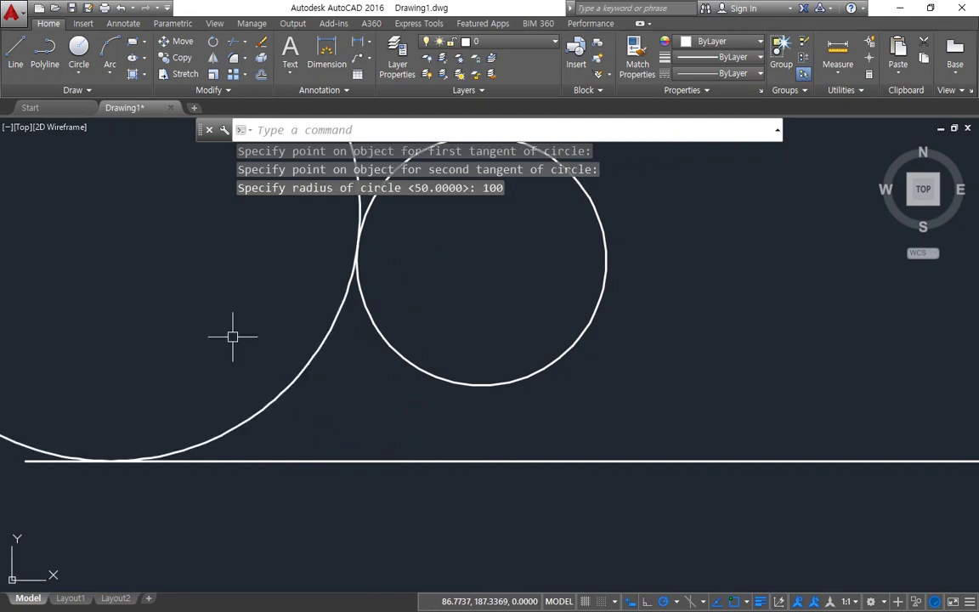
Add a second Ttr circle of radius 100, picking the small circle's lower-left side and the line slightly right of its center
scroll(238, 332, "down", 2)
type("c")
key("Return")
type("t")
key("Return")
left_click(328, 330)
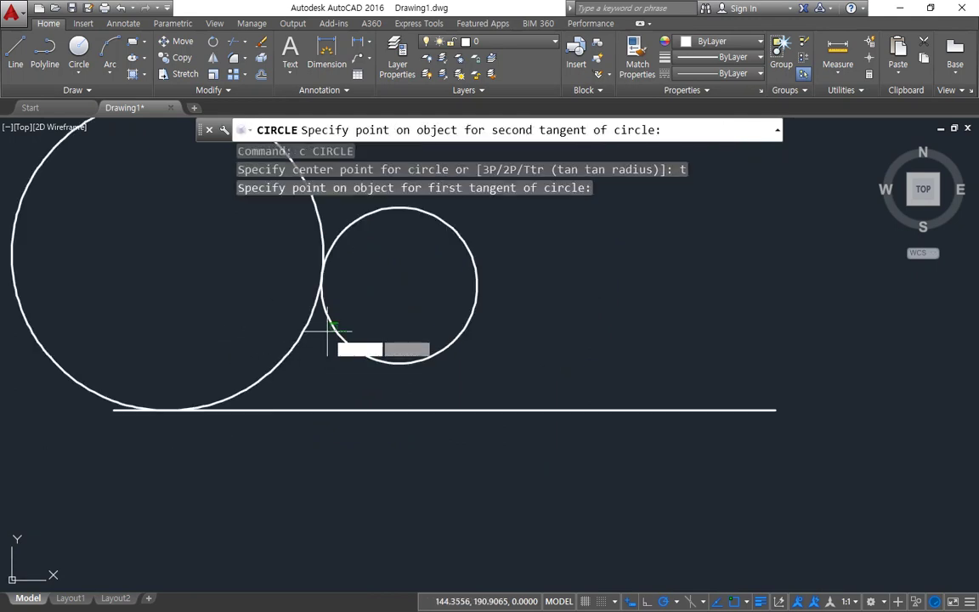
left_click(440, 411)
key("Return")
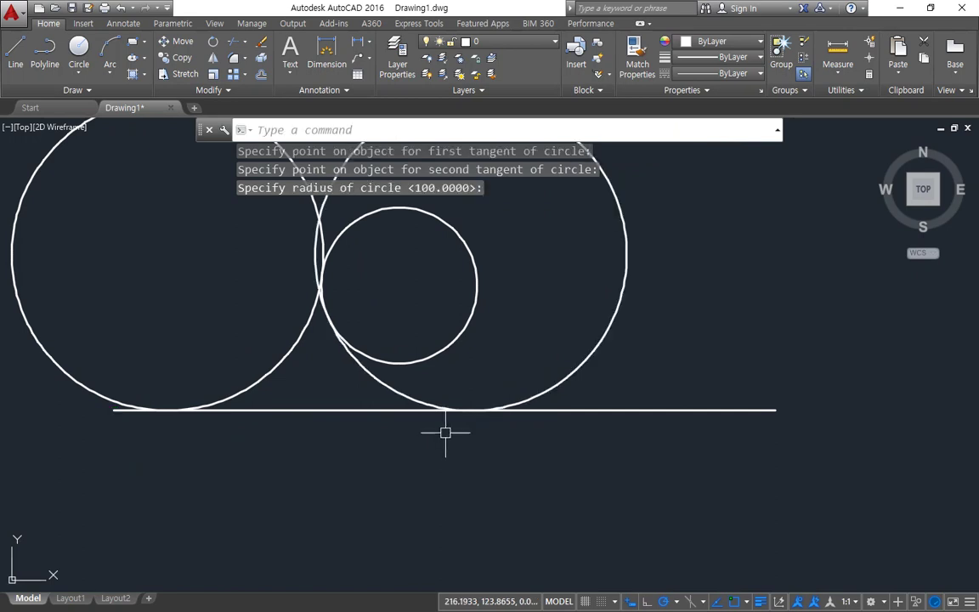
Add a third Ttr circle of radius 100, tangent to the small circle's lower-right side and the line
type("c")
key("Return")
type("t")
key("Return")
left_click(454, 337)
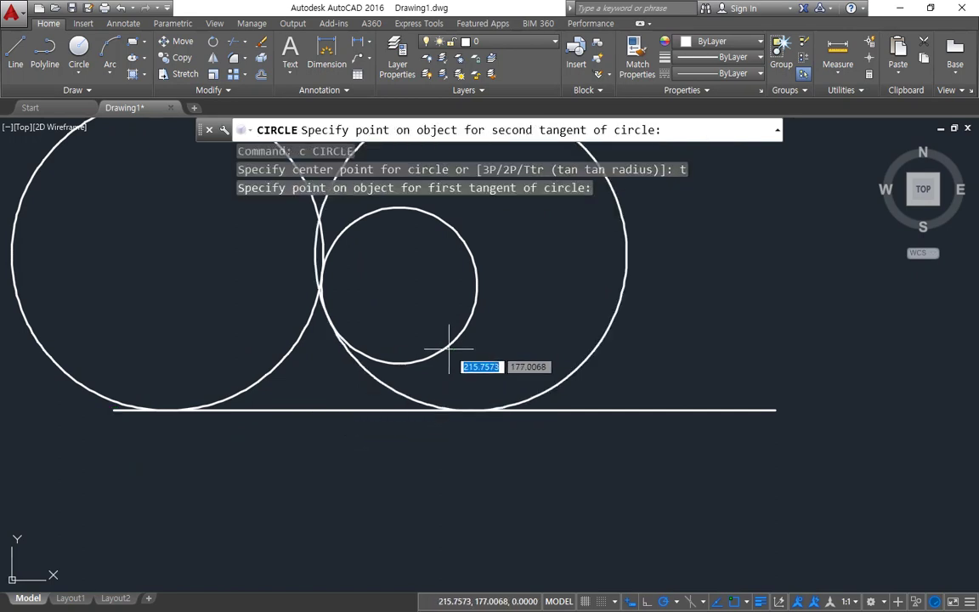
left_click(459, 389)
key("Return")
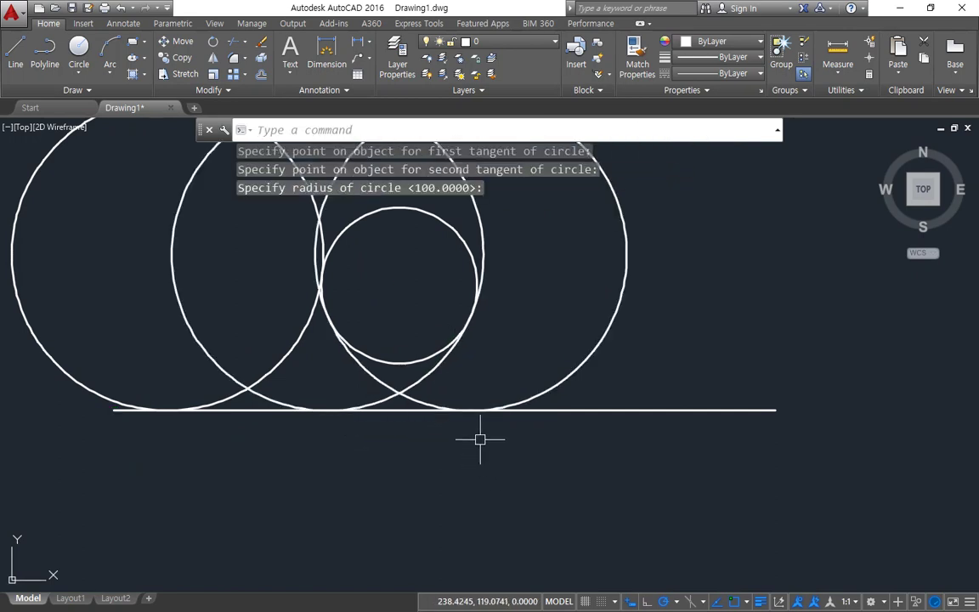
Add a fourth Ttr circle of radius 100, picking the small circle's lower-right side and the line well to its right
type("c")
key("Return")
type("t")
key("Return")
left_click(419, 342)
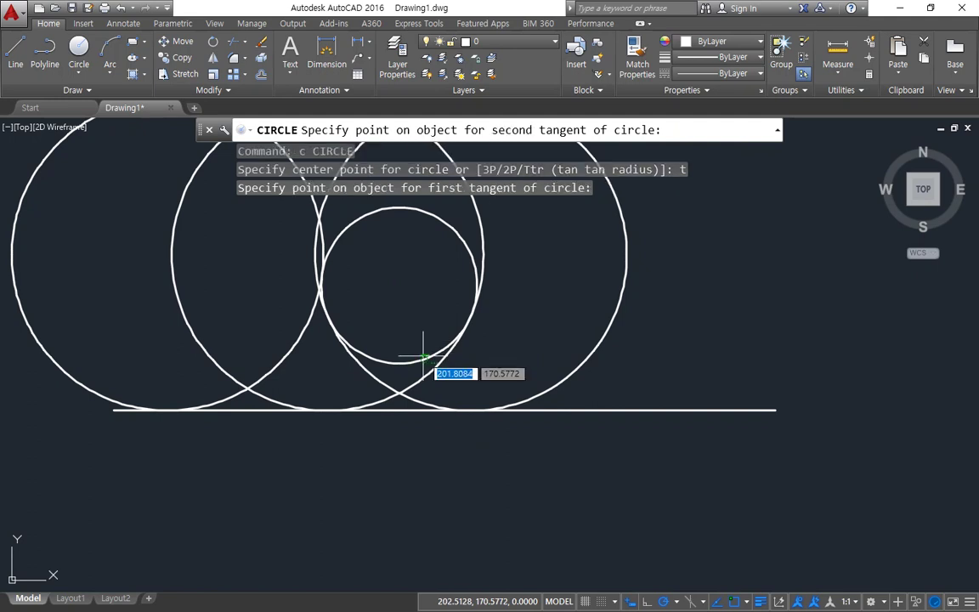
left_click(572, 408)
key("Return")
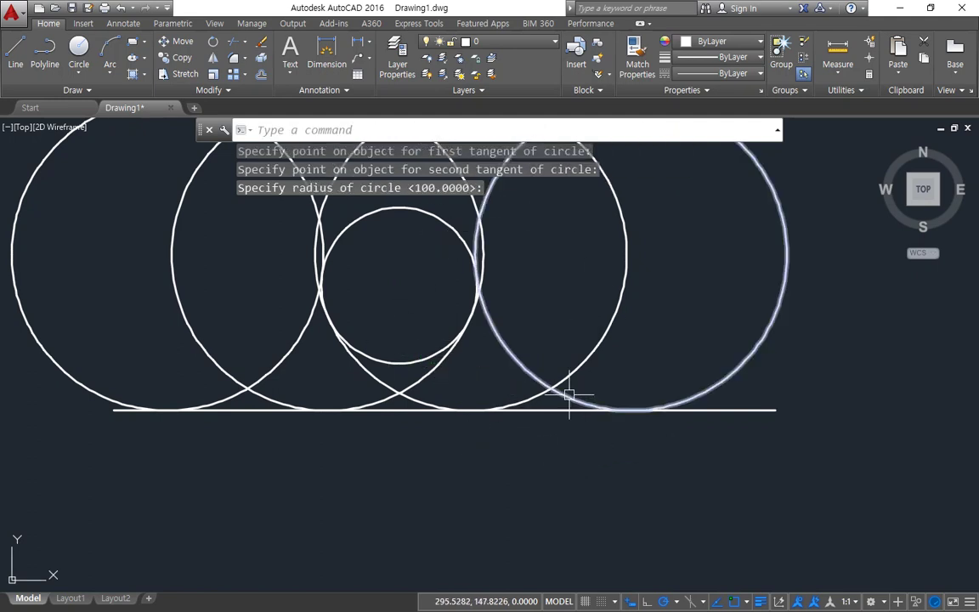
Erase the four radius 100 tangent circles, keeping the small circle and the line
middle_click_drag(586, 273, 557, 405)
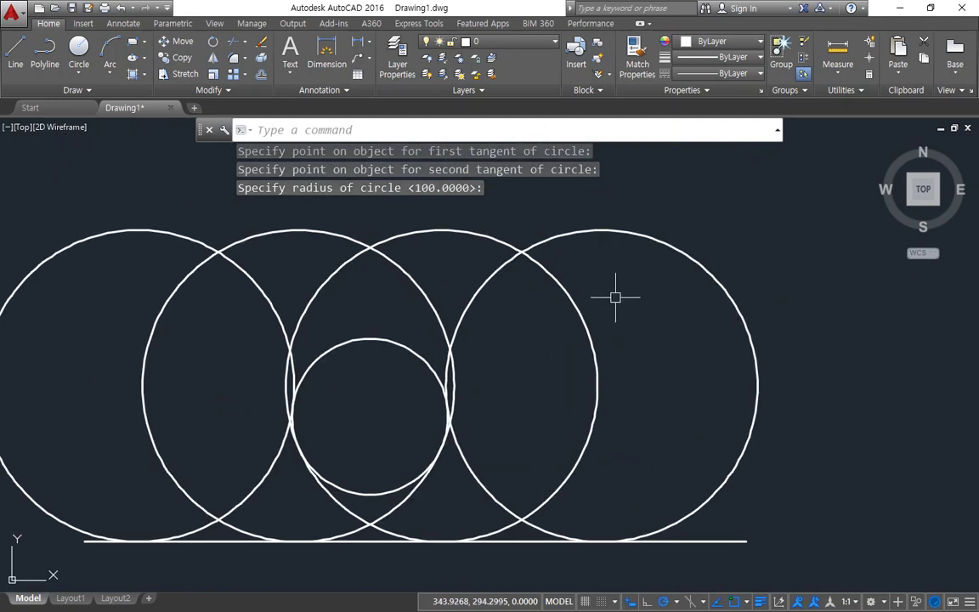
left_click(618, 296)
left_click(175, 244)
type("e")
key("Return")
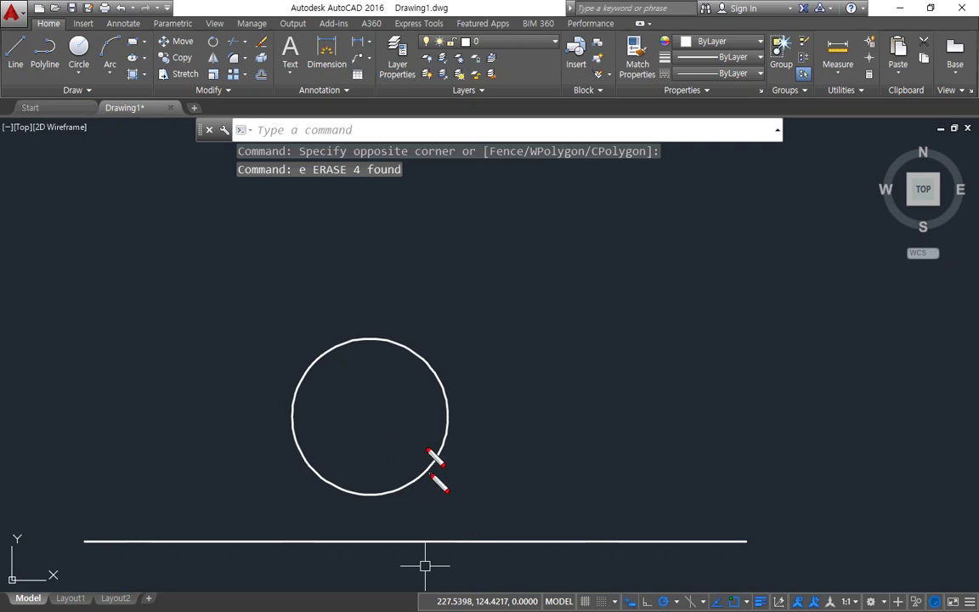
type("c")
key("Return")
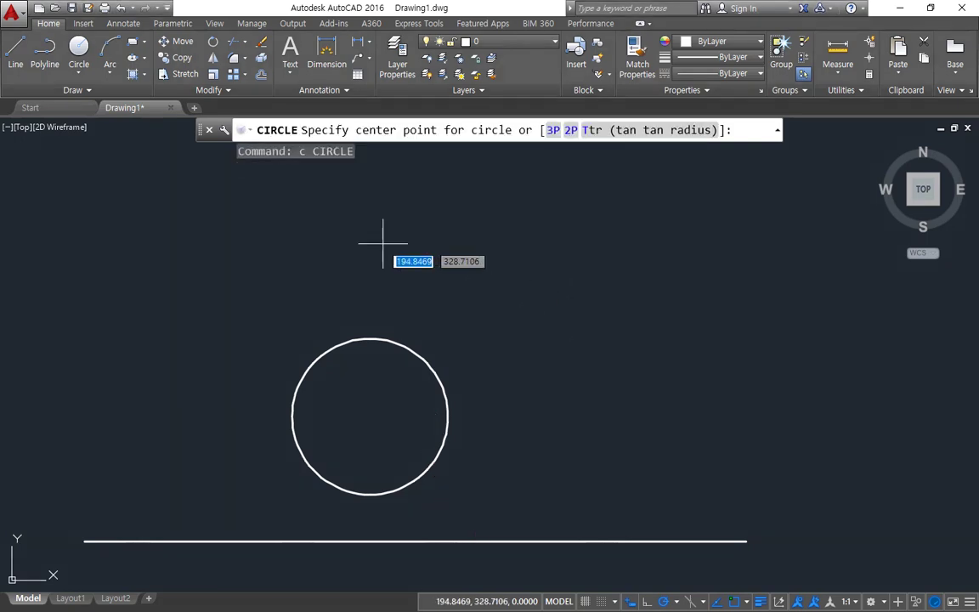
left_click(363, 206)
key("Return")
key("Escape")
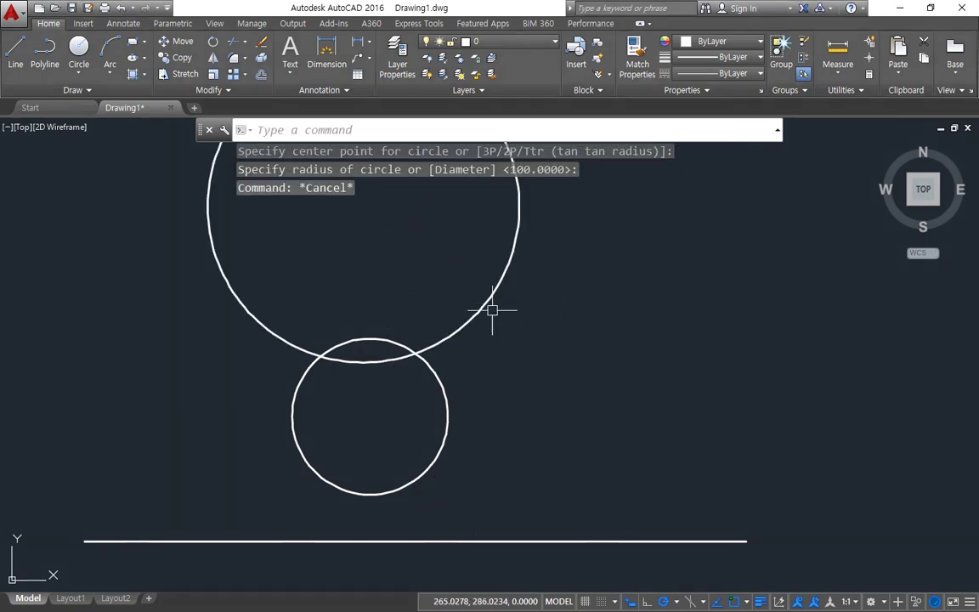
left_click(492, 311)
left_click(459, 278)
key("Delete")
Draw a second circle of radius 50 almost directly above the existing one, leaving a small gap between them
type("c")
key("Return")
left_click(363, 238)
type("50")
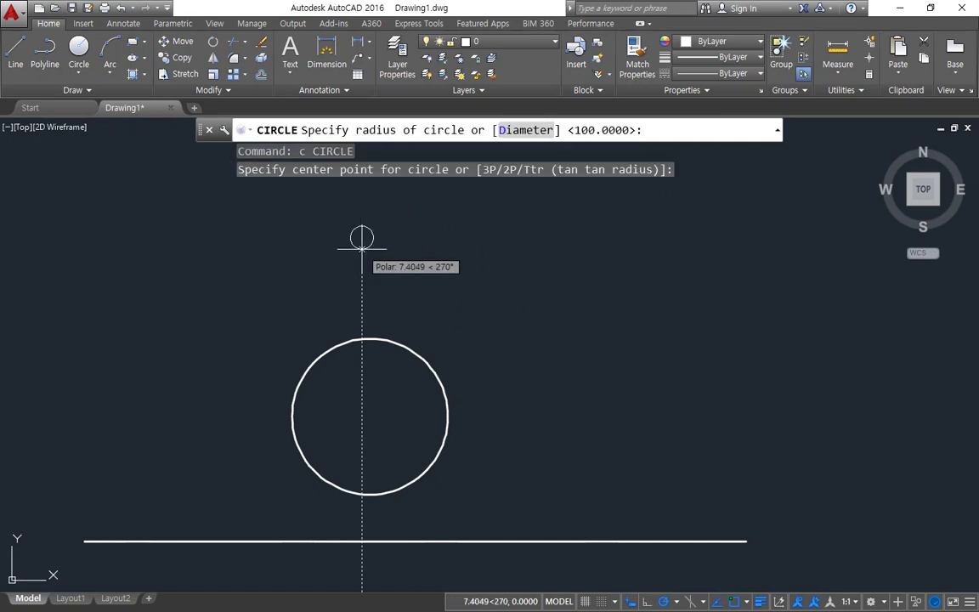
key("Return")
Try a Ttr circle of radius 50 on the two circles' outer left sides, and erase it
middle_click_drag(361, 283, 361, 323)
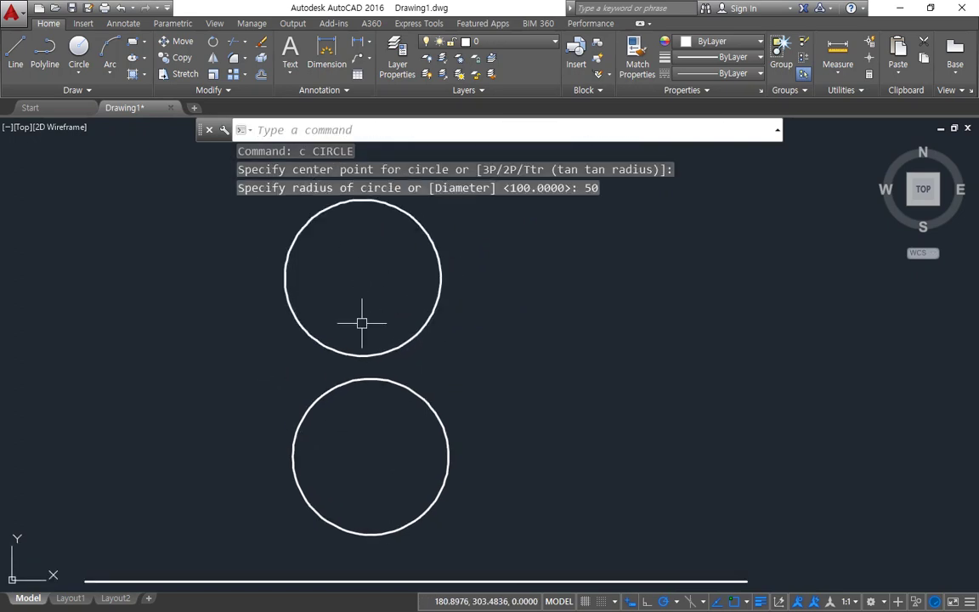
type("c")
key("Return")
type("t")
key("Return")
left_click(319, 213)
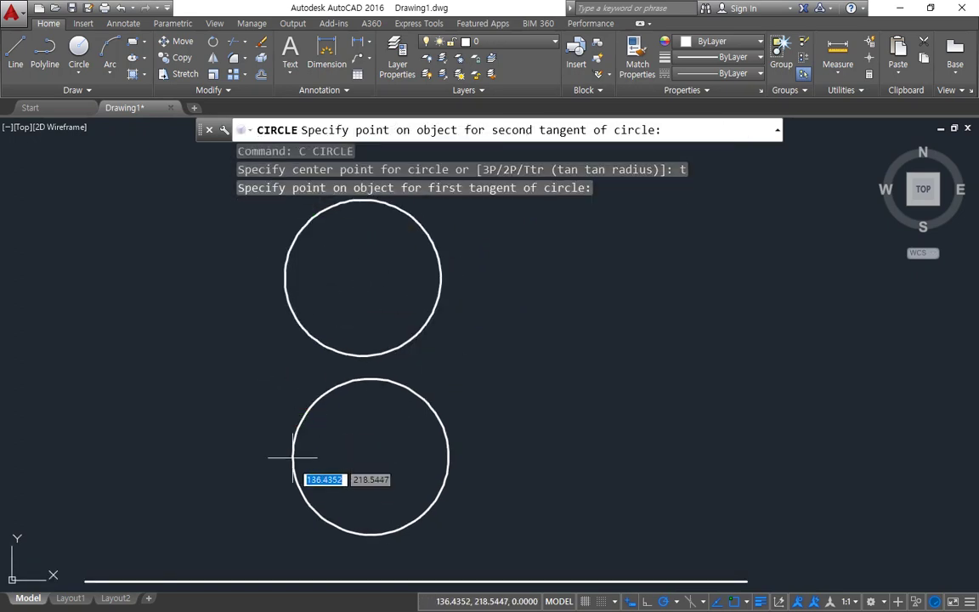
left_click(306, 501)
key("Return")
left_click(251, 450)
left_click(211, 409)
key("Escape")
key("Delete")
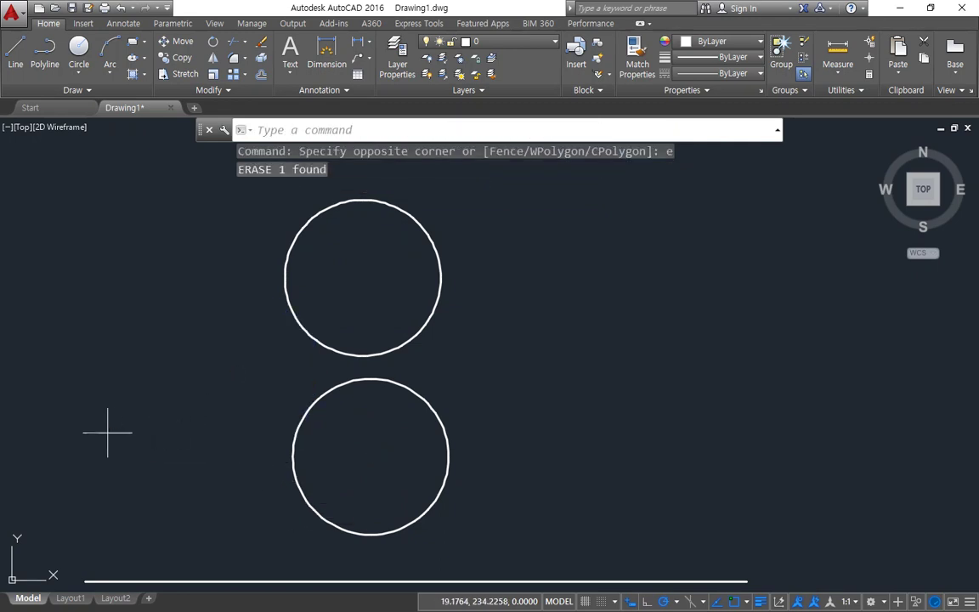
left_click(96, 420)
key("Escape")
Try a Ttr circle of radius 100 on the upper circle's upper-left and lower circle's lower-left sides, and erase it
type("c")
key("Return")
type("t")
key("Return")
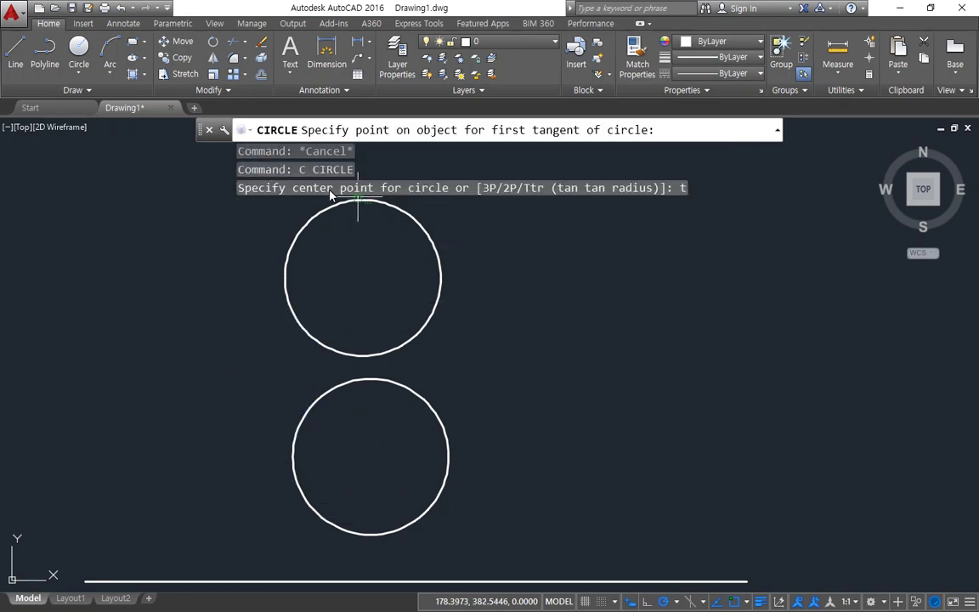
left_click(334, 207)
left_click(336, 522)
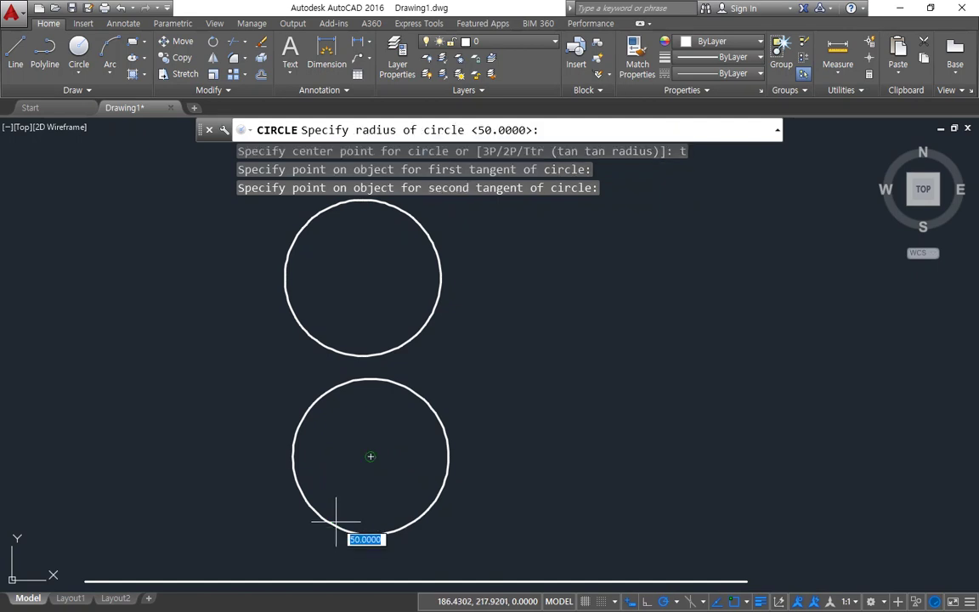
type("100")
key("Return")
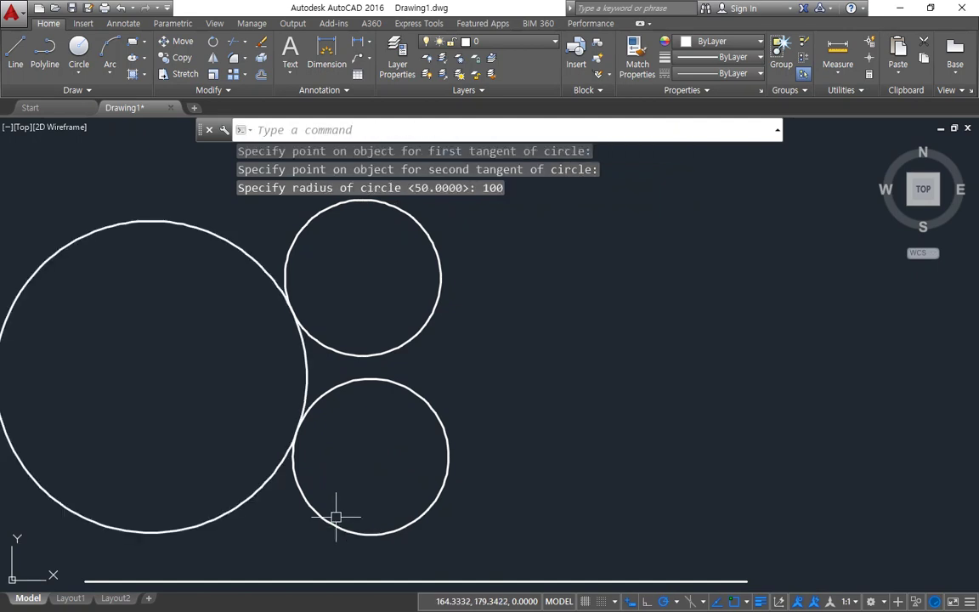
left_click(252, 503)
type("e")
key("Return")
Add a Ttr circle of radius 150, picking the upper circle's upper-left side and the lower circle's lower-left side
type("c")
key("Return")
type("t")
key("Return")
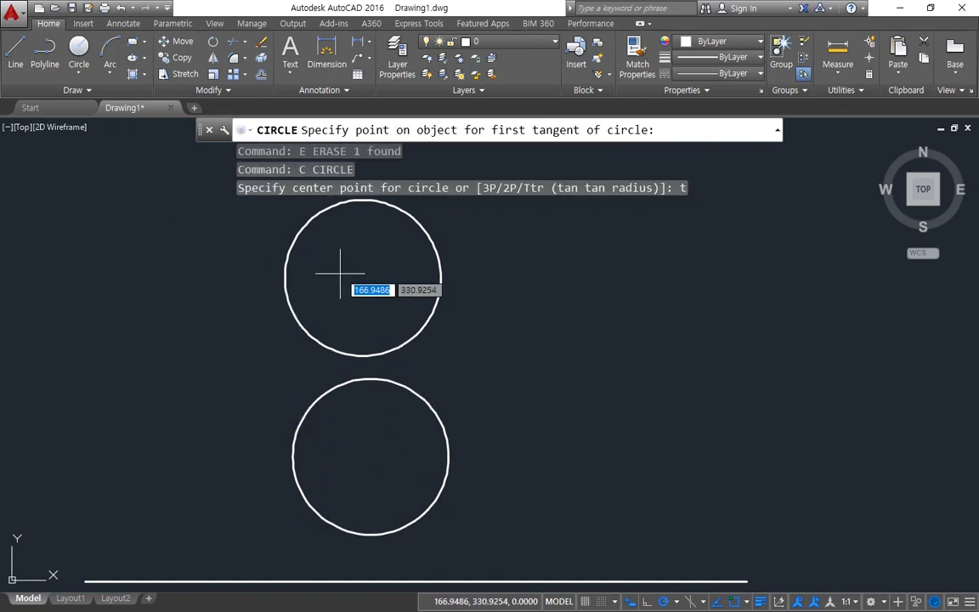
left_click(333, 204)
left_click(332, 524)
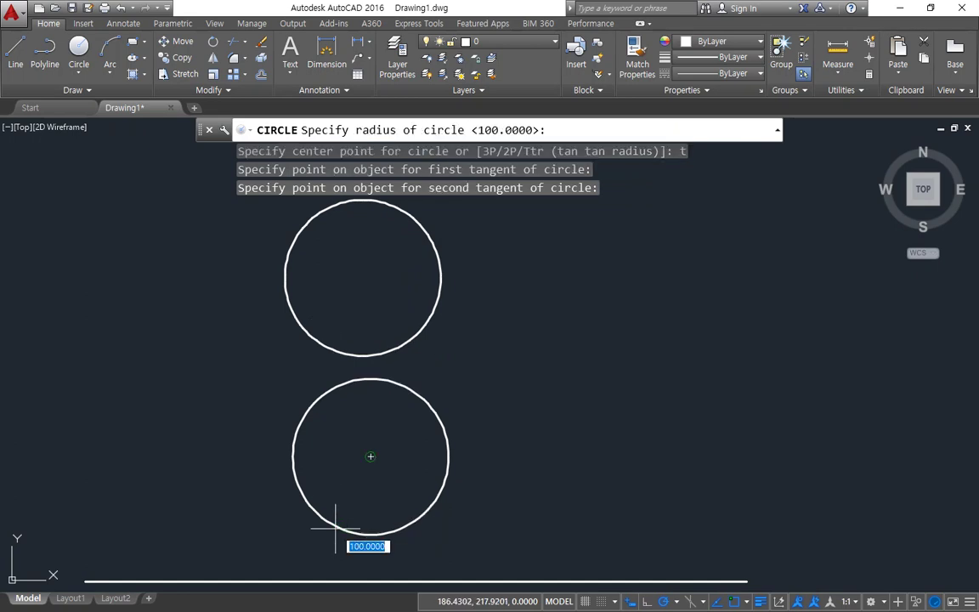
type("150")
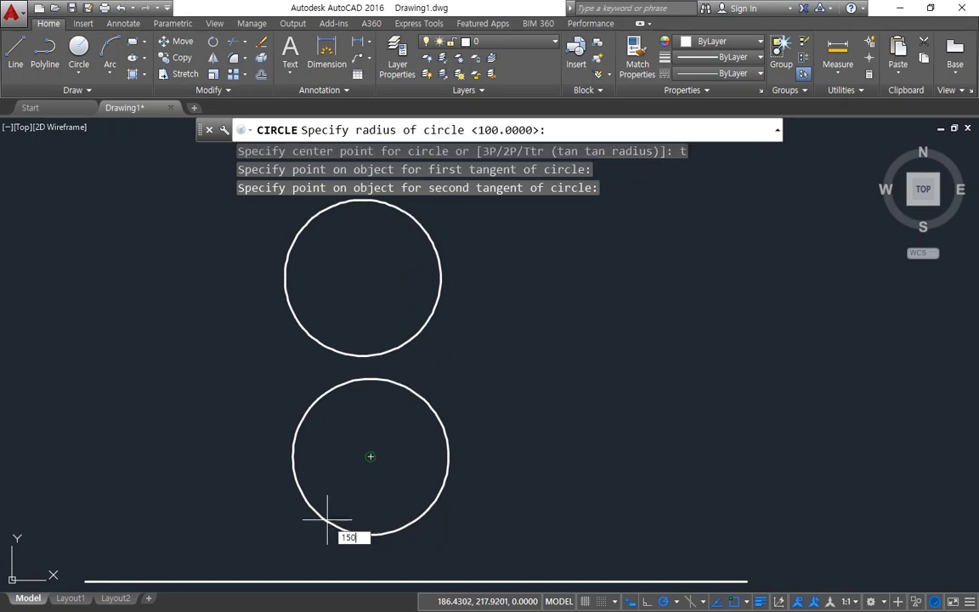
key("Return")
Add another Ttr circle of radius 150, picking the upper circle's lower-left side and the lower circle's upper-left side
type("c")
key("Return")
type("ter point")
key("Return")
left_click(292, 307)
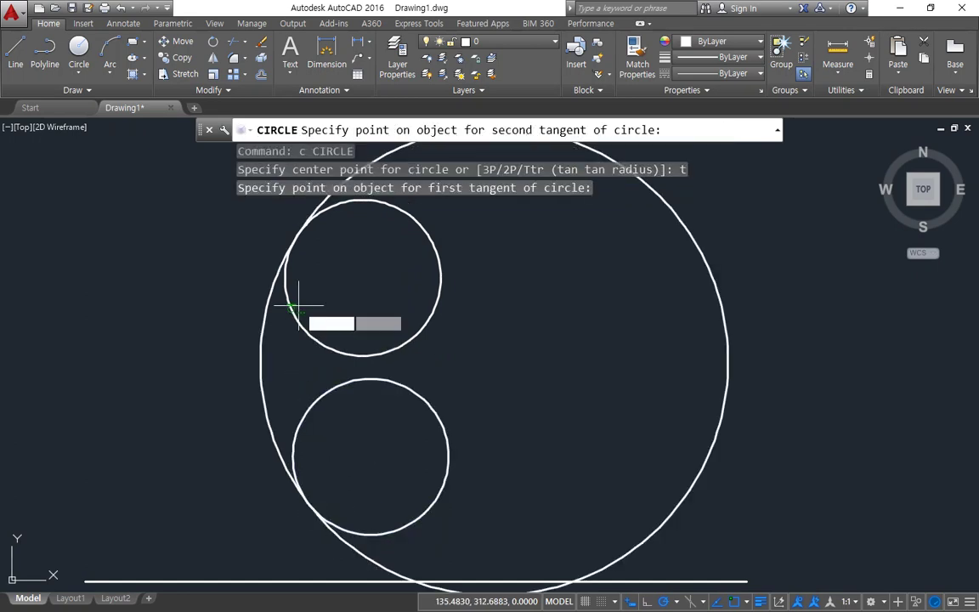
left_click(319, 414)
key("Return")
Add a third Ttr circle of radius 150, picking the upper circle's lower-left side and the lower circle near its top
type("c")
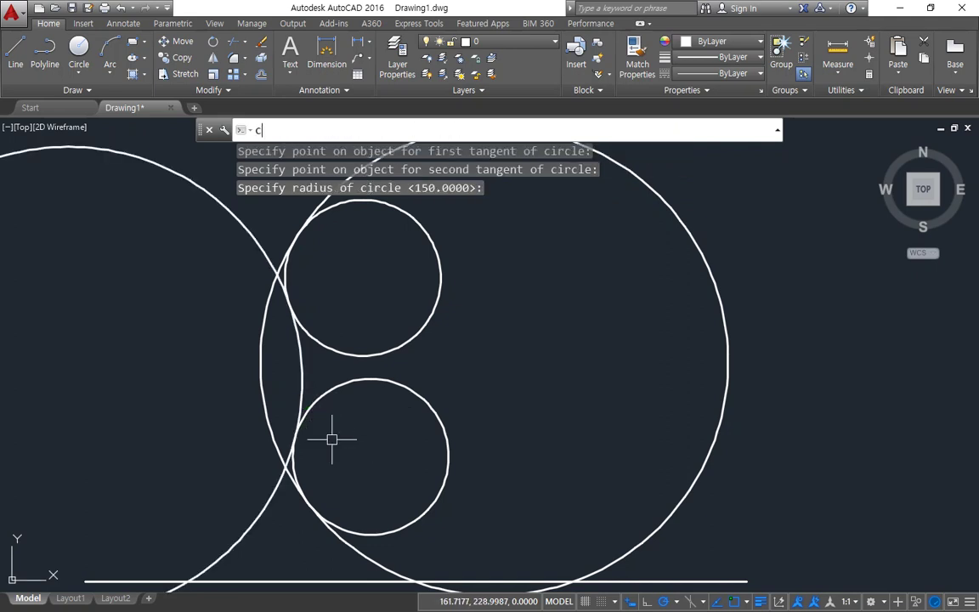
key("Return")
type("t")
key("Return")
left_click(310, 333)
left_click(346, 382)
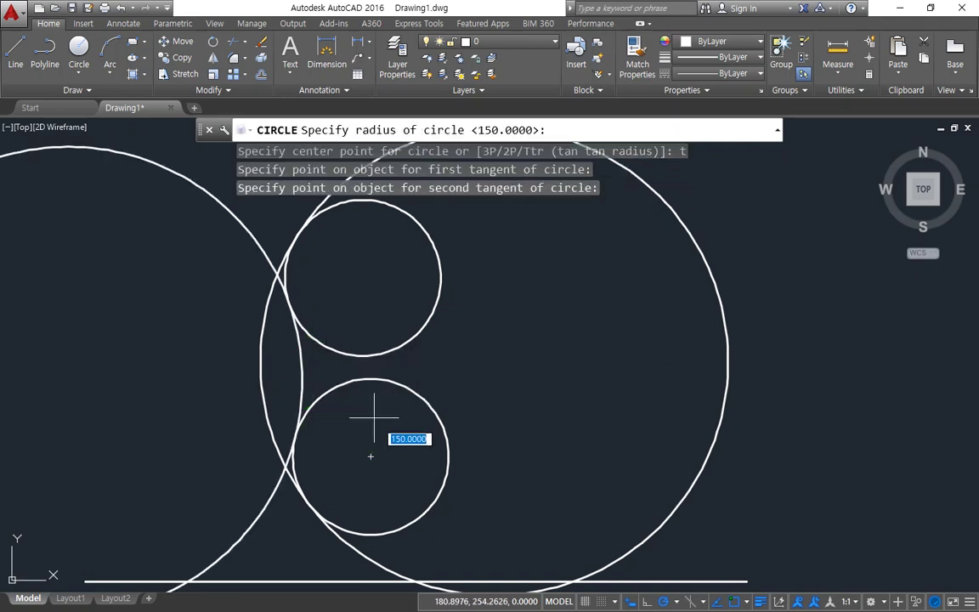
key("Return")
Add a fourth Ttr circle of radius 150, picking the lower circle's upper-left side and the upper circle near its bottom
type("c")
key("Return")
type("t")
key("Return")
left_click(306, 399)
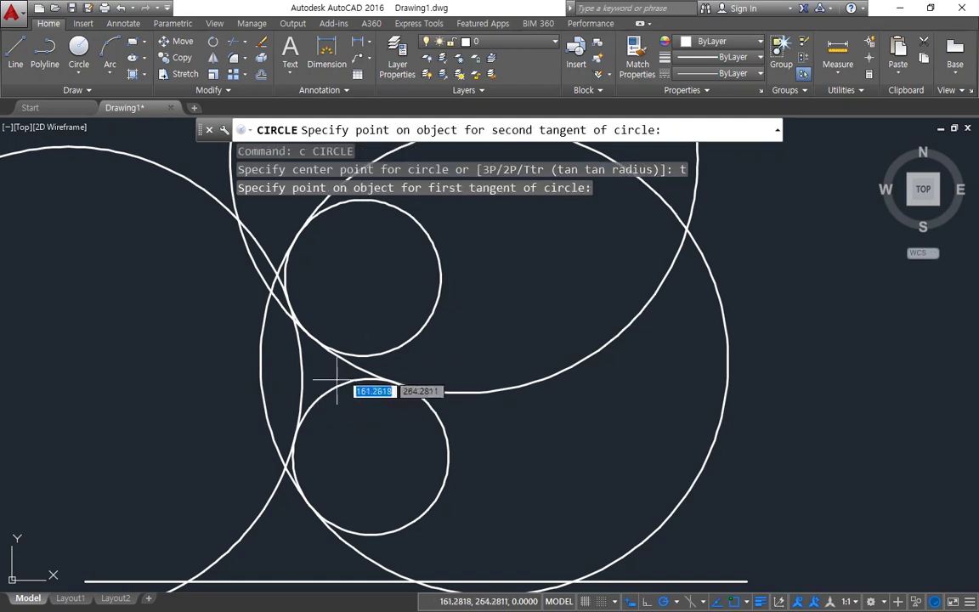
left_click(371, 380)
key("Return")
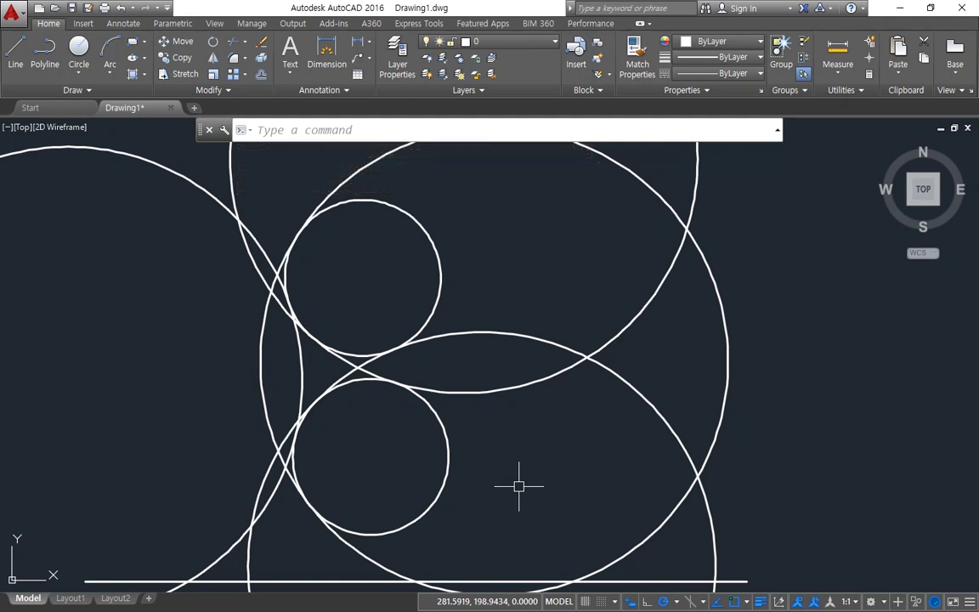
Erase the four Ttr circles of radius 150 and the upper small circle, keeping the lower small circle and the line
left_click(557, 442)
left_click(451, 250)
type("e")
key("Return")
left_click(336, 372)
left_click(153, 345)
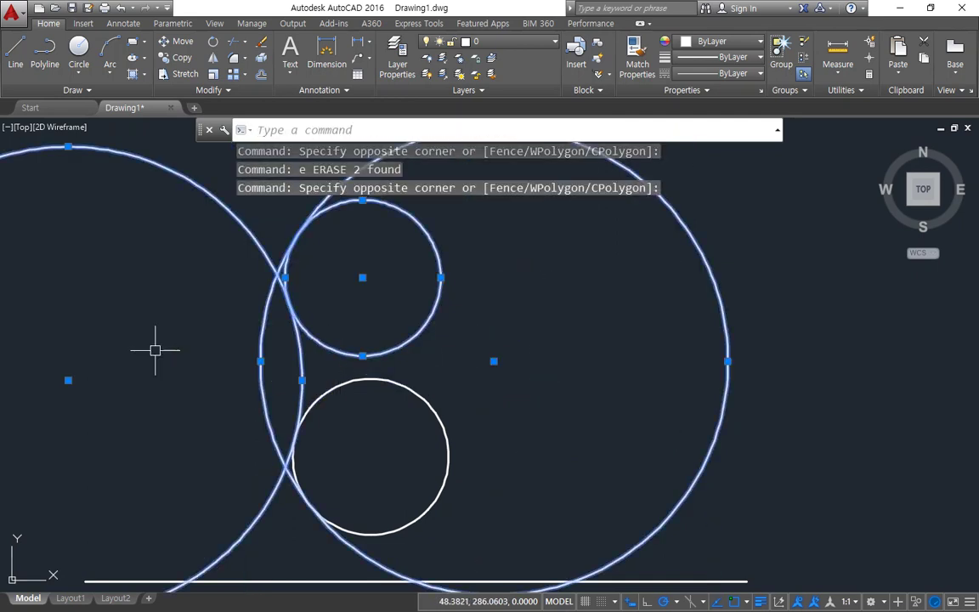
type("e")
key("Return")
Try a Ttr circle of radius 150 on the circle's lower-left side and the line right of its middle, and erase it
type("c")
key("Return")
type("t")
key("Return")
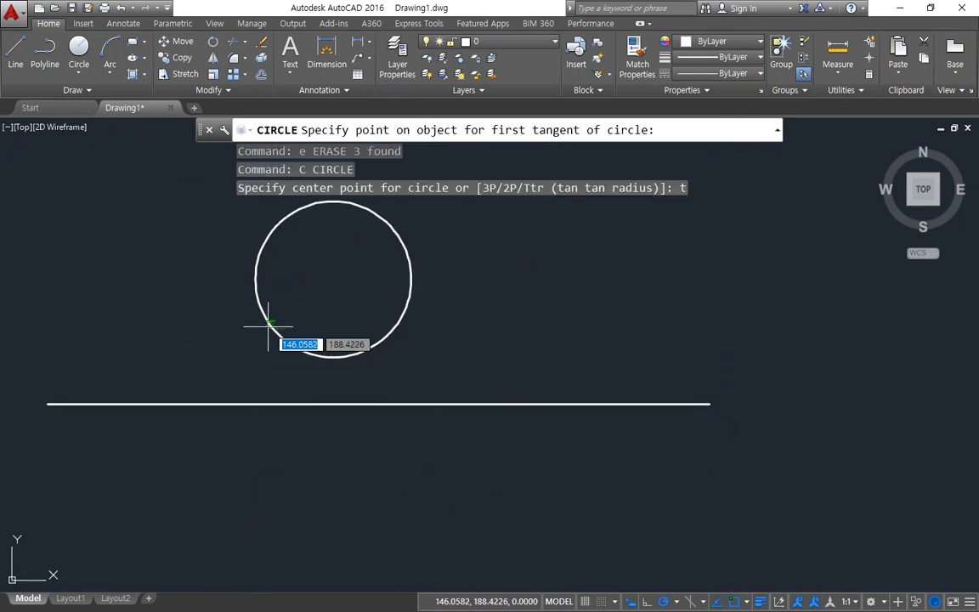
left_click(257, 294)
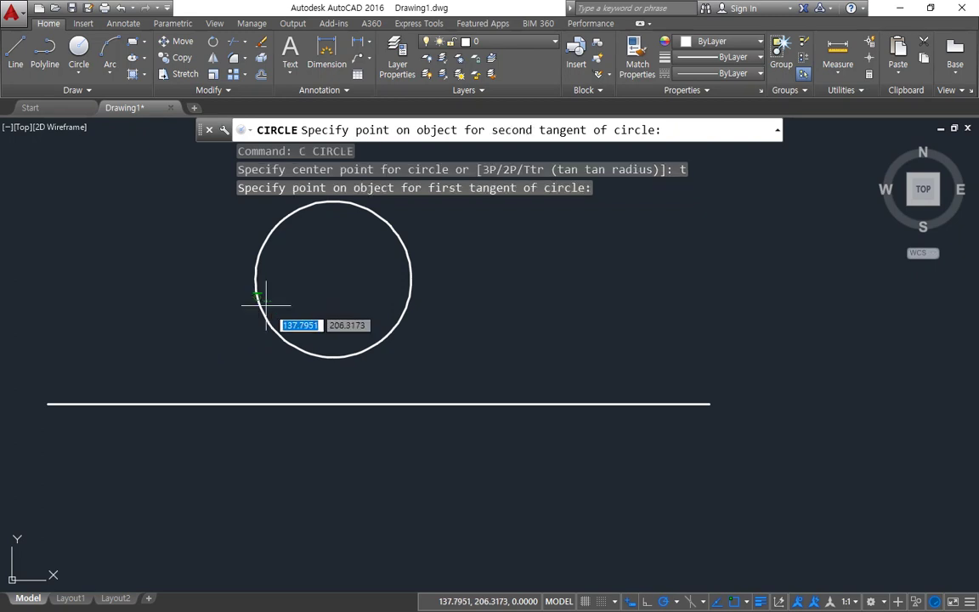
left_click(463, 404)
type("15")
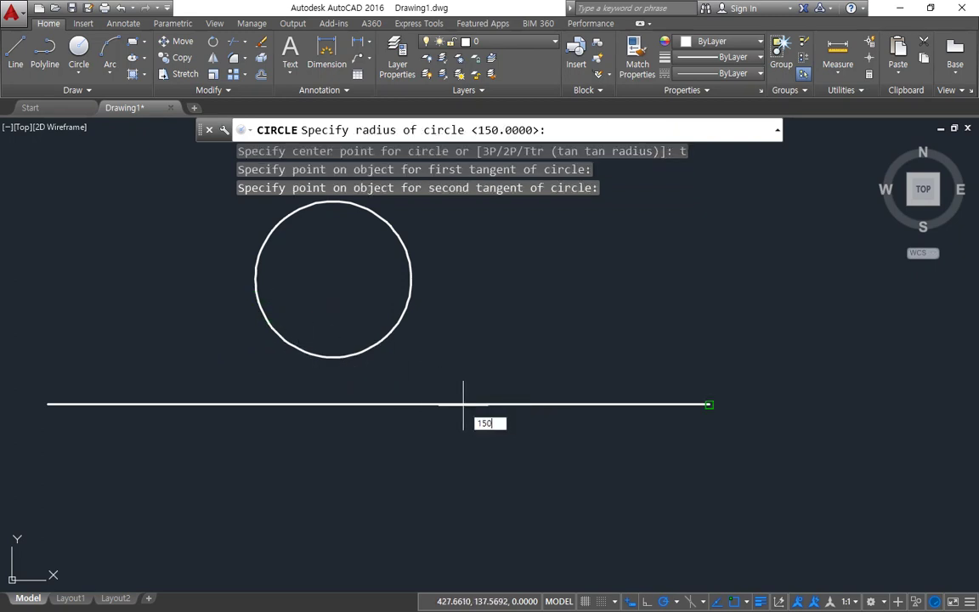
type("0")
key("Return")
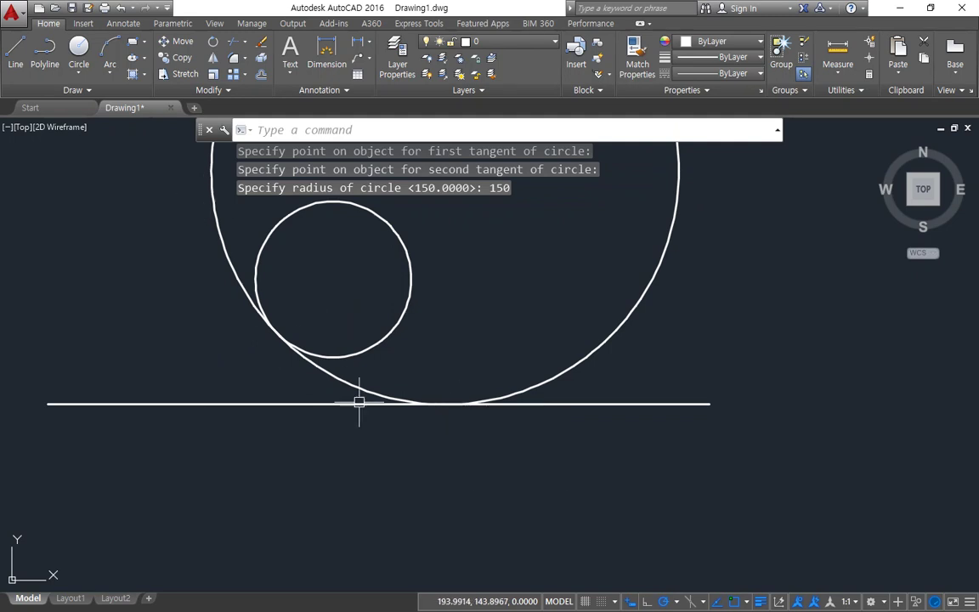
left_click(600, 360)
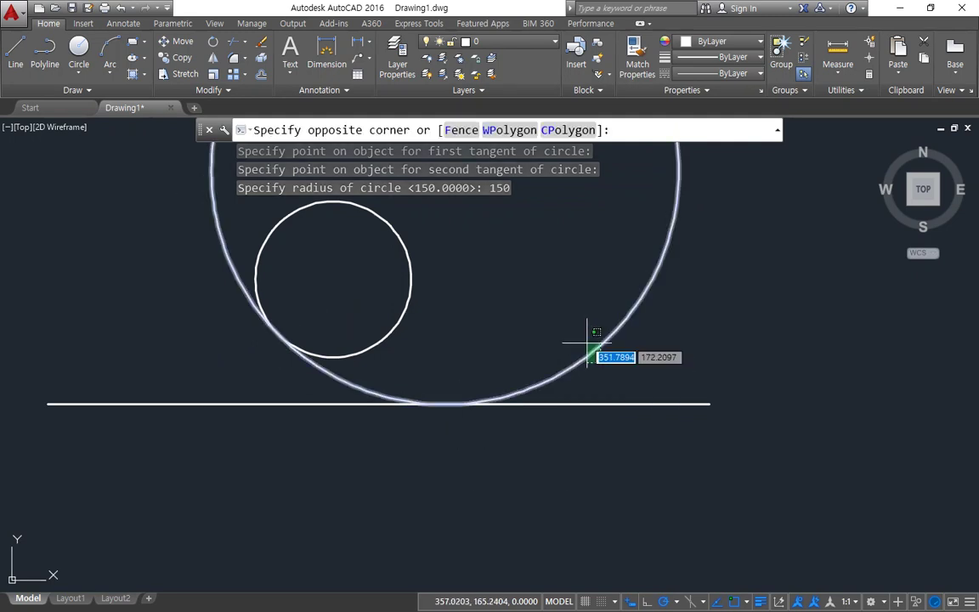
left_click(586, 338)
type("e")
key("Return")
Try a Ttr circle of radius 150 on the circle's upper-left side and the line near its left end, and erase it
type("c")
key("Return")
type("ter point for circle or :")
key("Return")
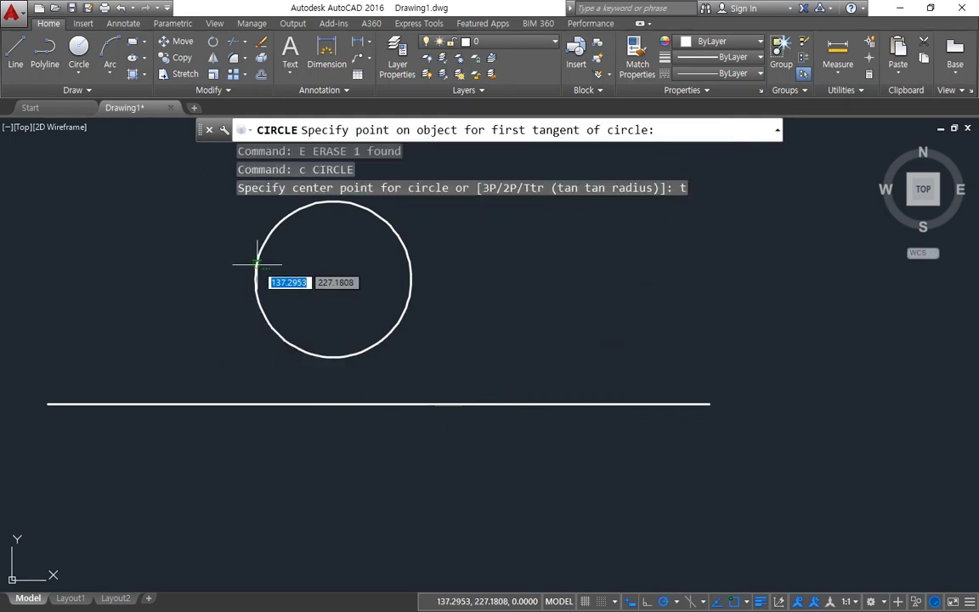
left_click(256, 264)
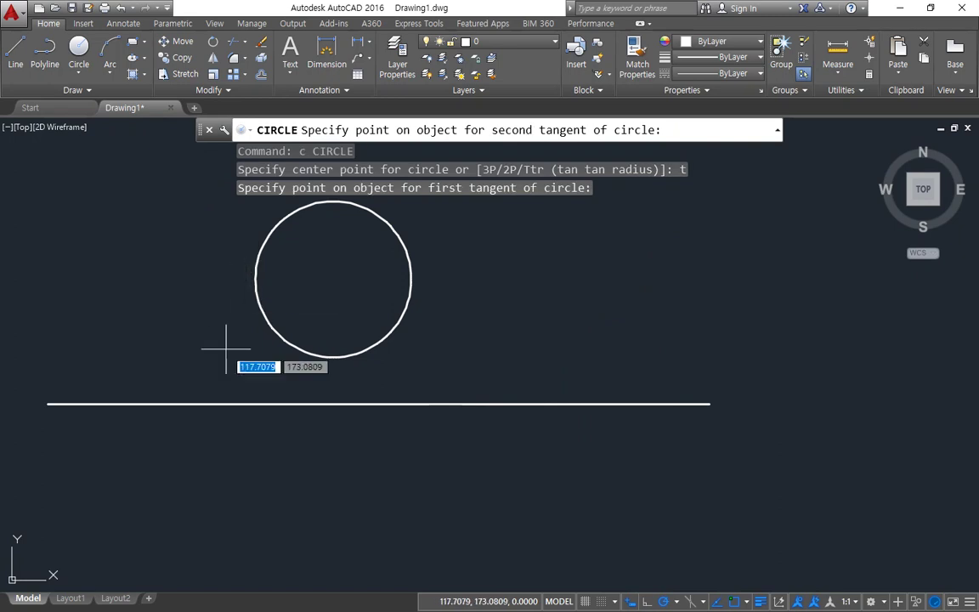
left_click(132, 404)
key("Return")
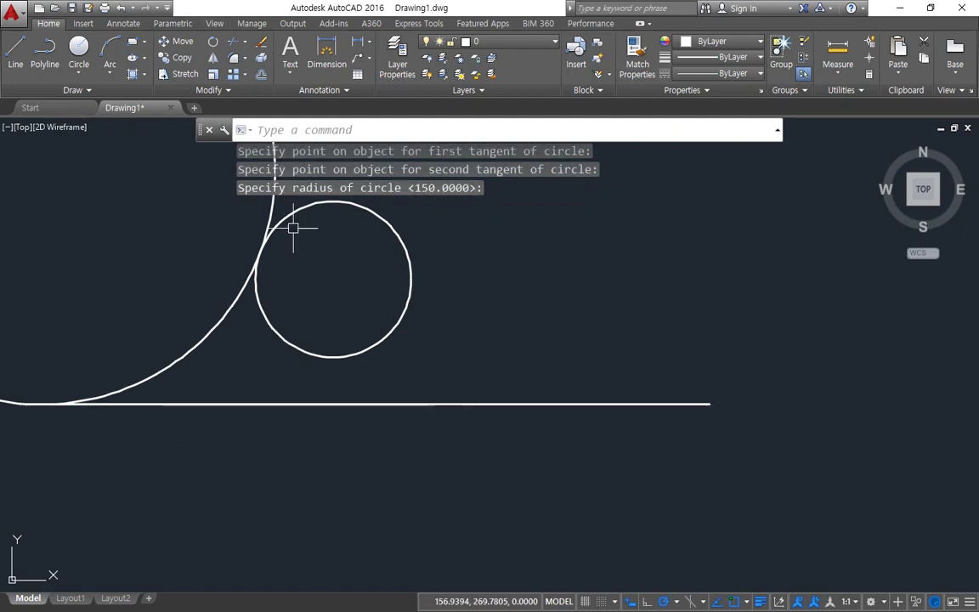
left_click(195, 345)
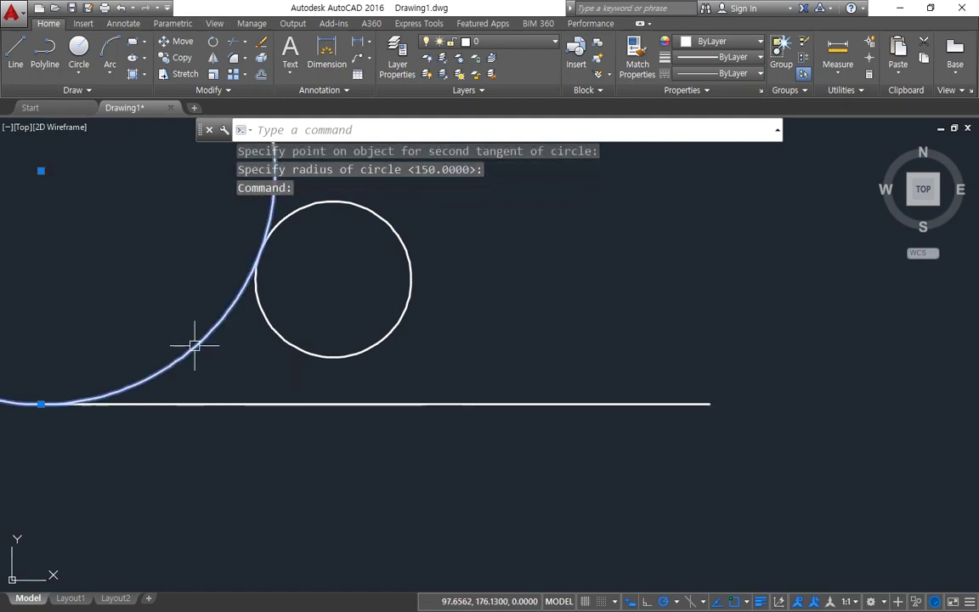
type("e")
key("Return")
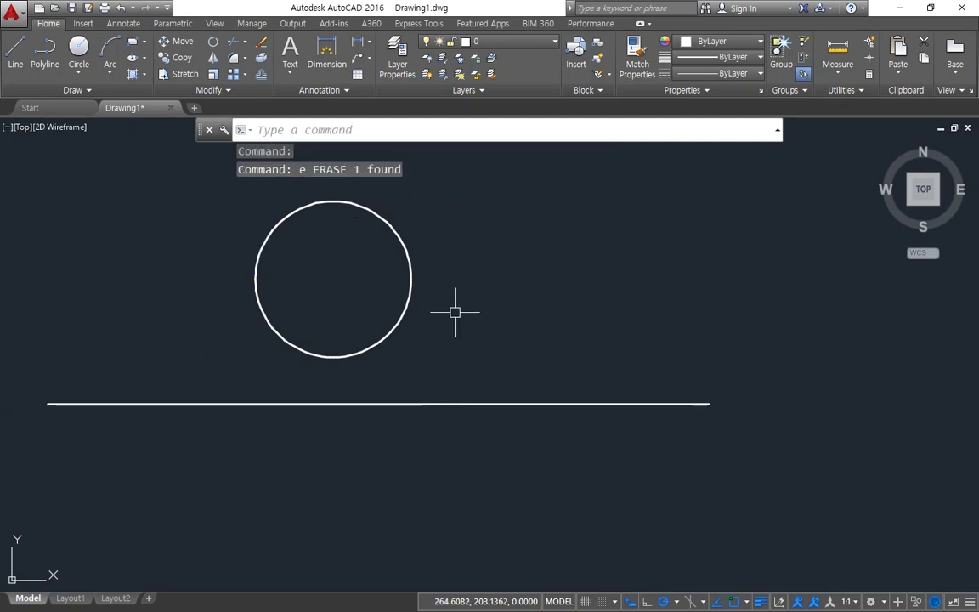
Erase the remaining circle and the horizontal line below it
middle_click_drag(455, 310, 520, 391)
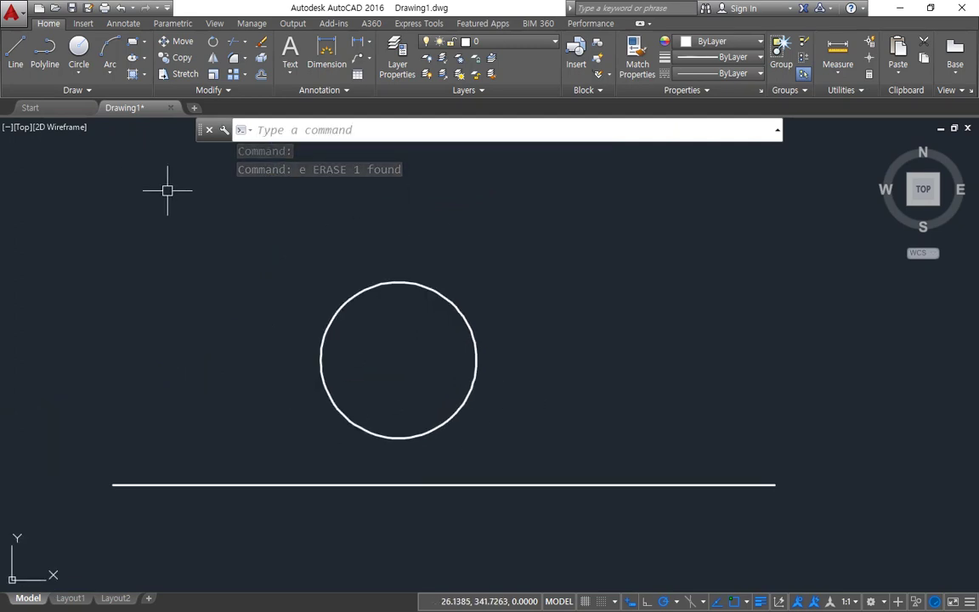
left_click(473, 515)
left_click(399, 420)
type("e")
key("Return")
Draw three separate small circles in a triangular arrangement, the left one about 45 and the lower-right one about 44 in radius
left_click(78, 51)
left_click(275, 357)
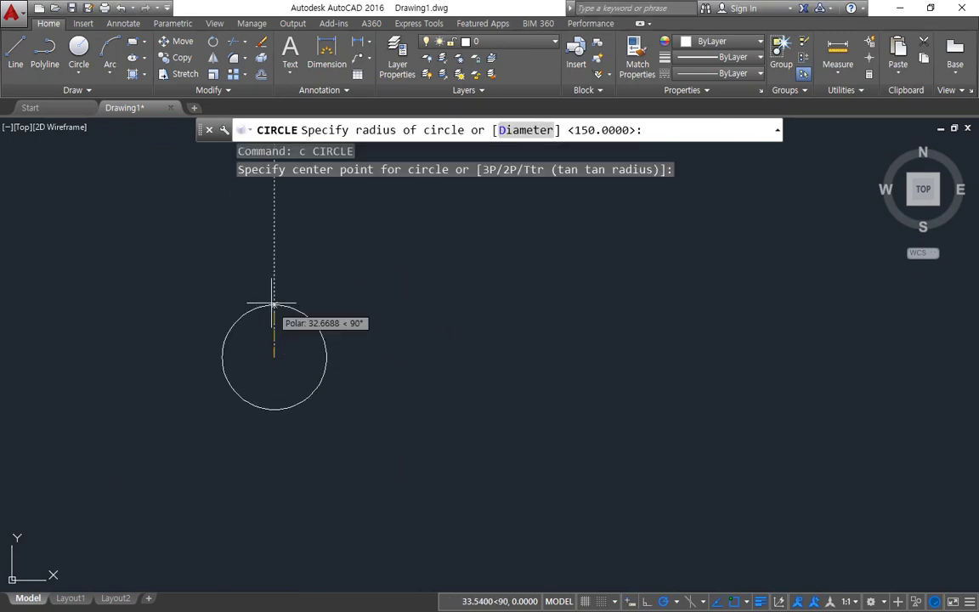
left_click(276, 287)
key("Return")
left_click(504, 396)
left_click(504, 328)
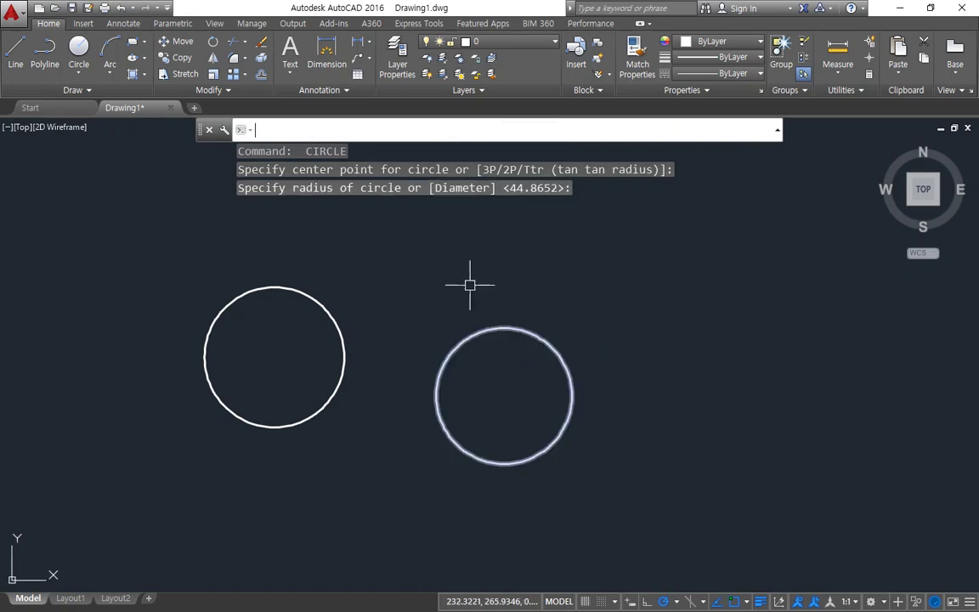
key("Return")
left_click(414, 234)
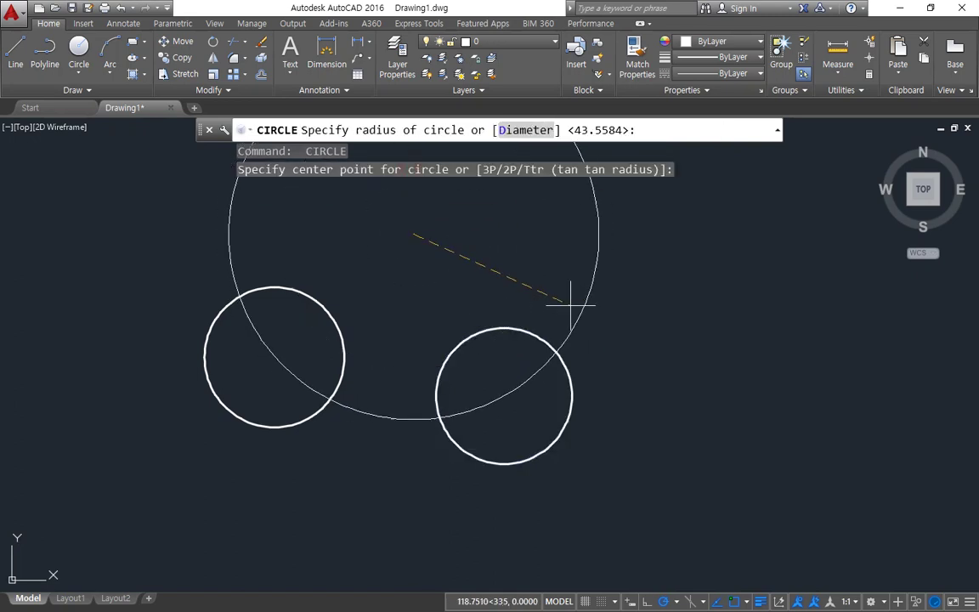
left_click(466, 264)
Draw a closed triangle of lines to the left of the three small circles
middle_click_drag(449, 325, 469, 347)
scroll(469, 347, "down", 2)
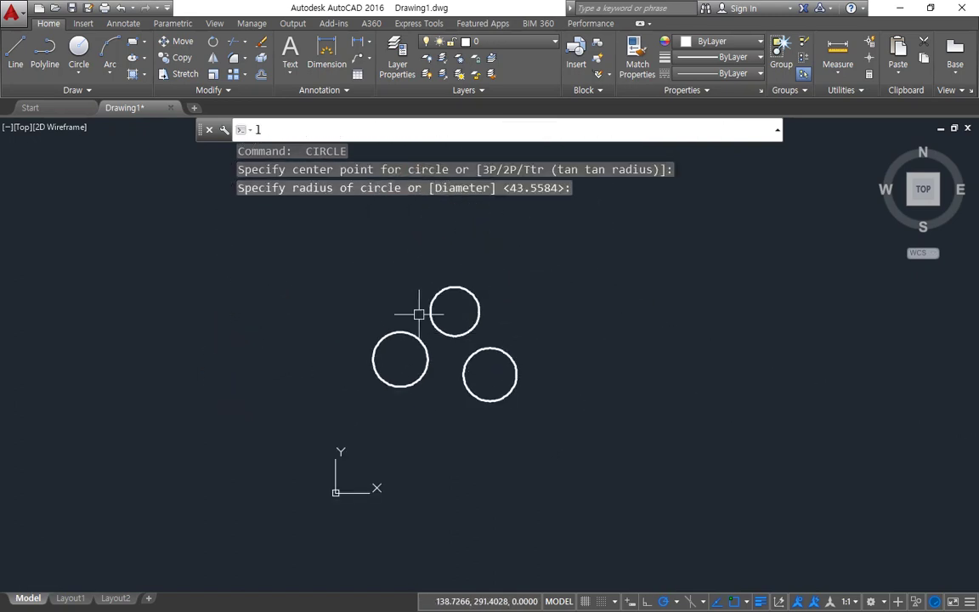
key("Return")
left_click(302, 250)
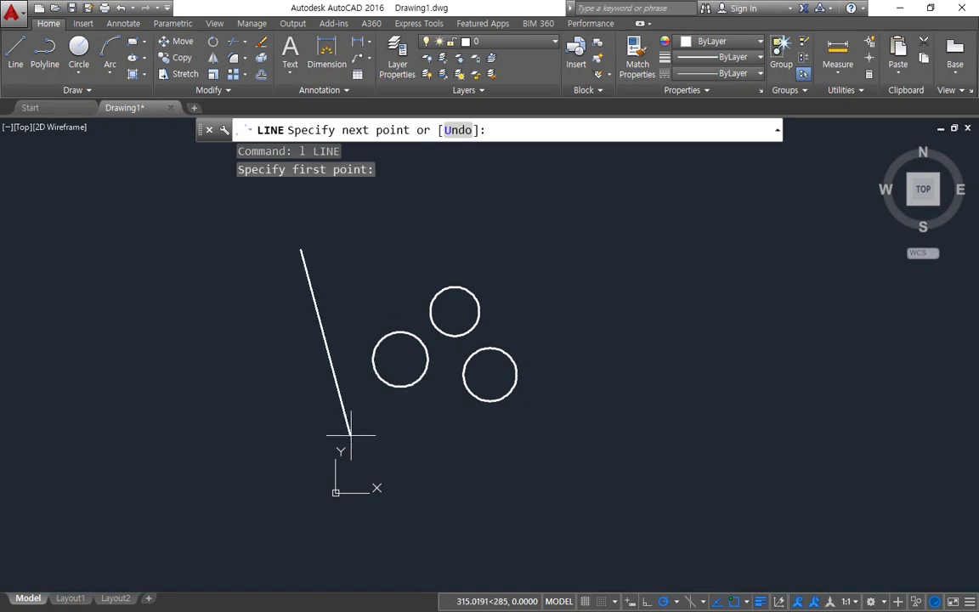
left_click(350, 435)
left_click(182, 351)
type("c")
key("Return")
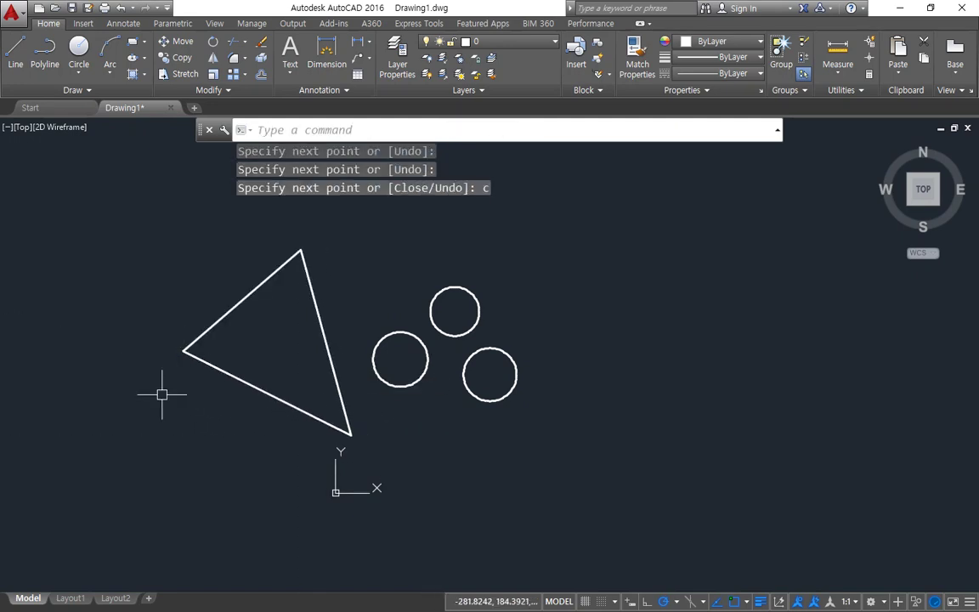
scroll(356, 297, "up", 2)
middle_click_drag(283, 346, 321, 343)
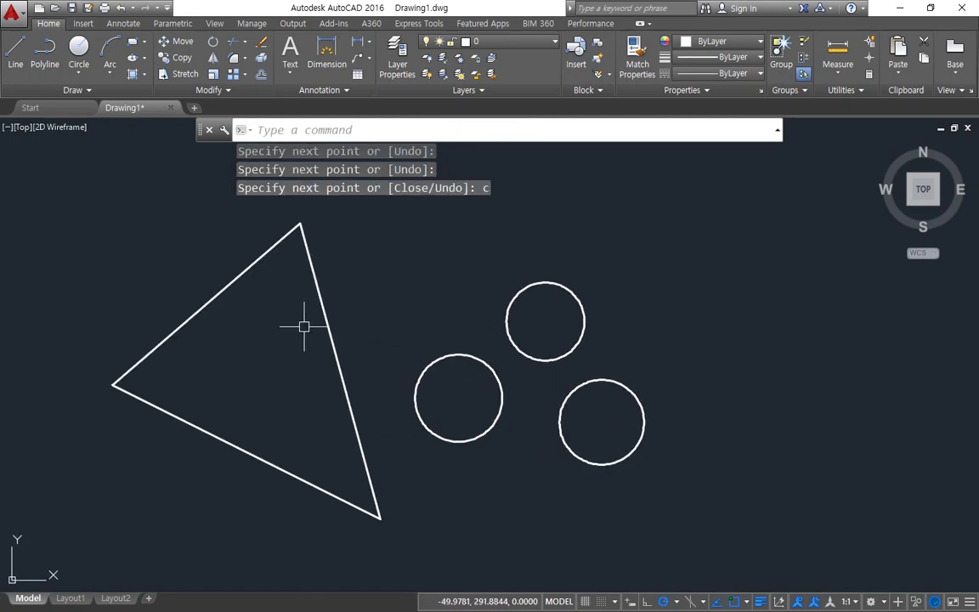
type("c")
key("Return")
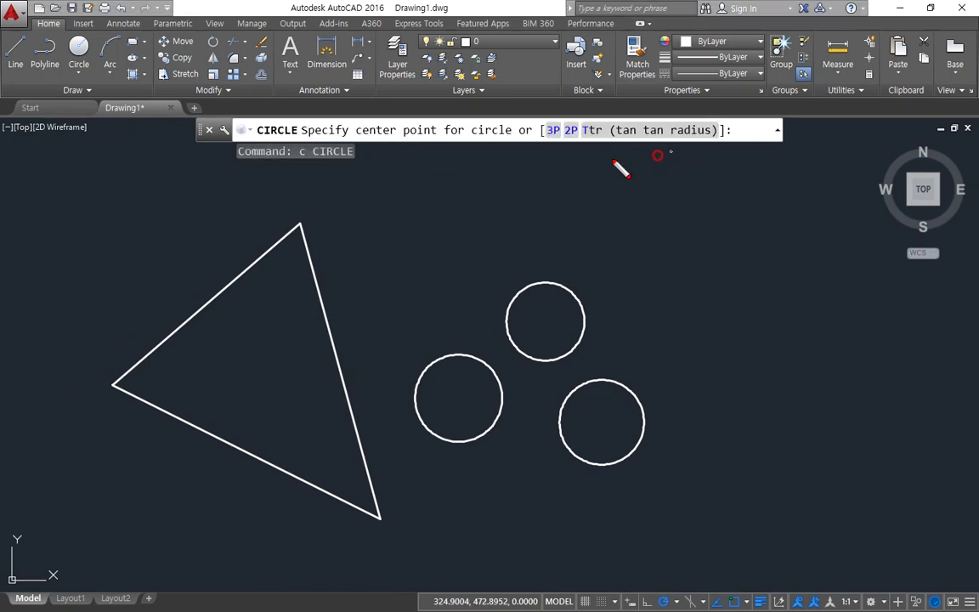
left_click_drag(678, 154, 698, 107)
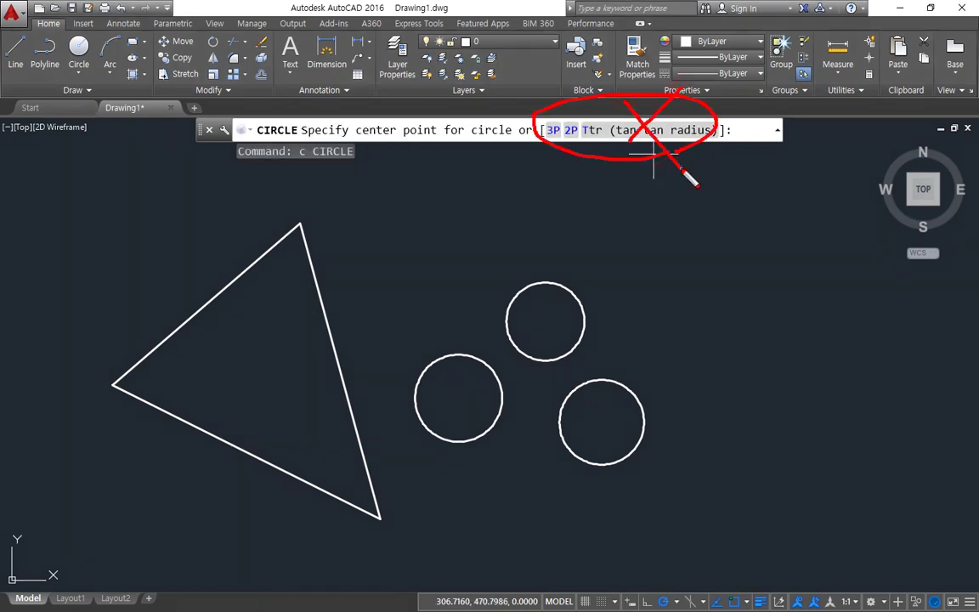
key("Escape")
Draw a Tan, Tan, Tan circle inside the triangle, tangent to all three of its sides
left_click(79, 62)
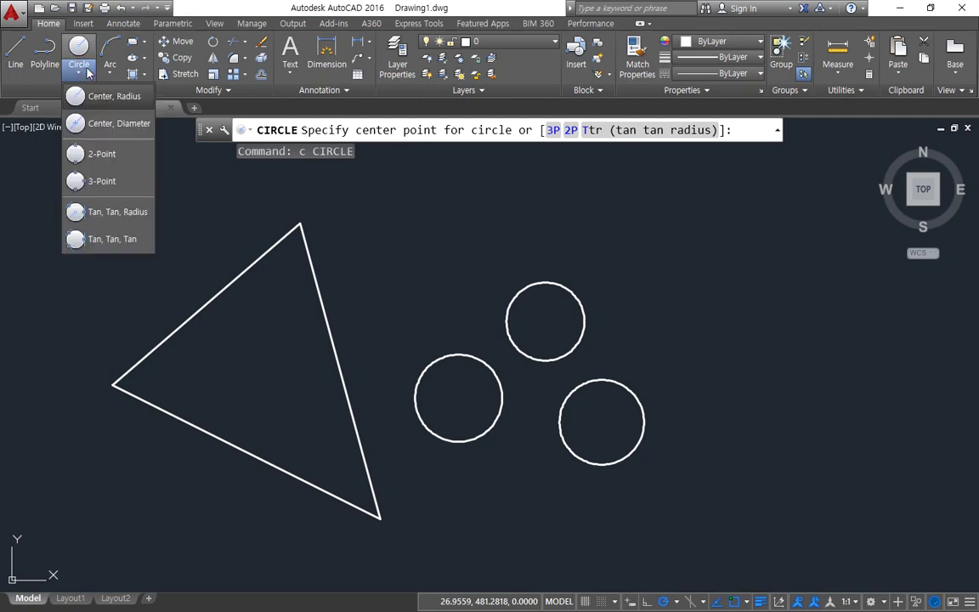
left_click(111, 239)
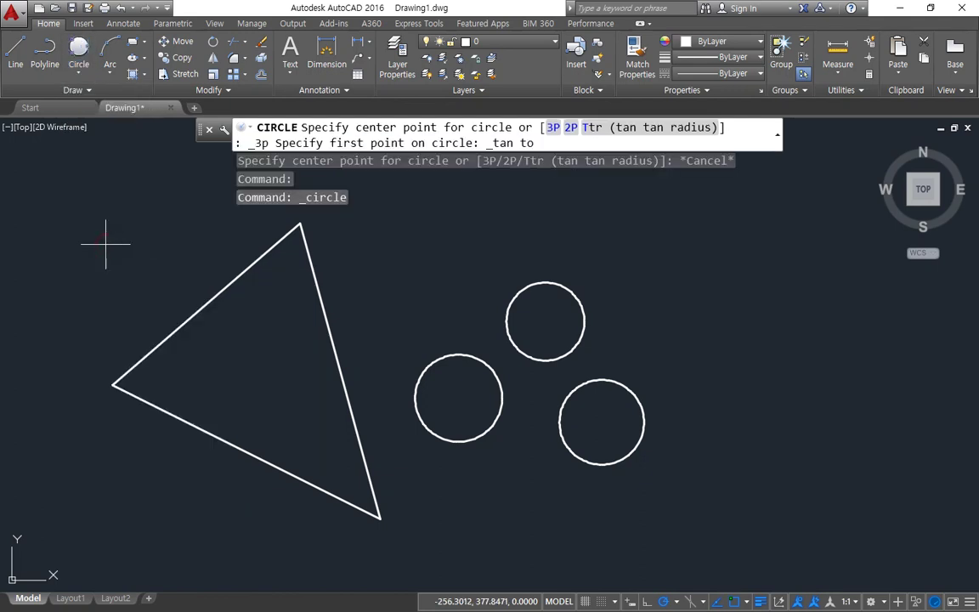
left_click(190, 318)
left_click(207, 420)
left_click(332, 361)
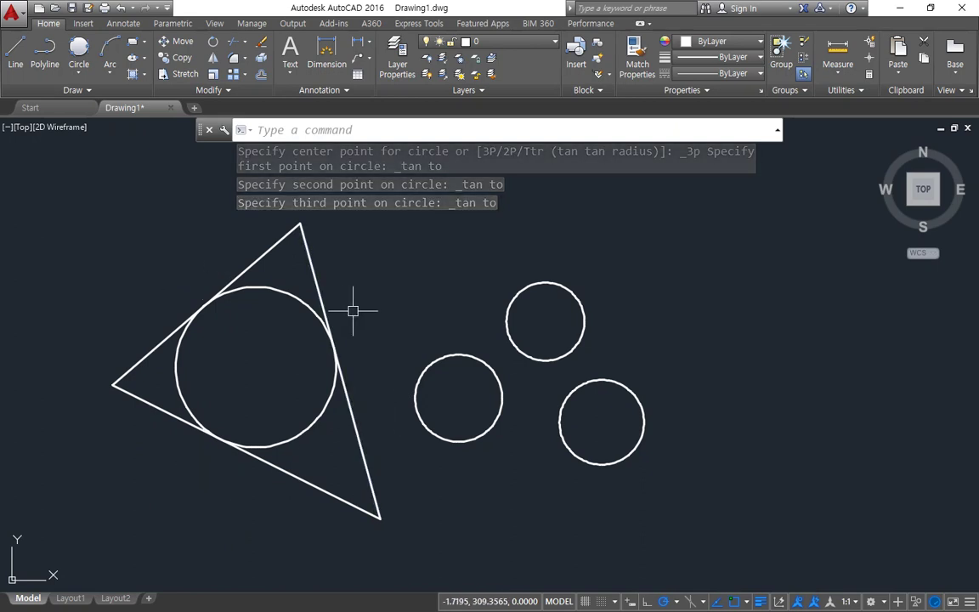
Add a Tan, Tan, Tan circle touching the triangle's right side, the left small circle's upper-left side and the upper small circle's left side
key("Return")
key("Escape")
left_click(78, 49)
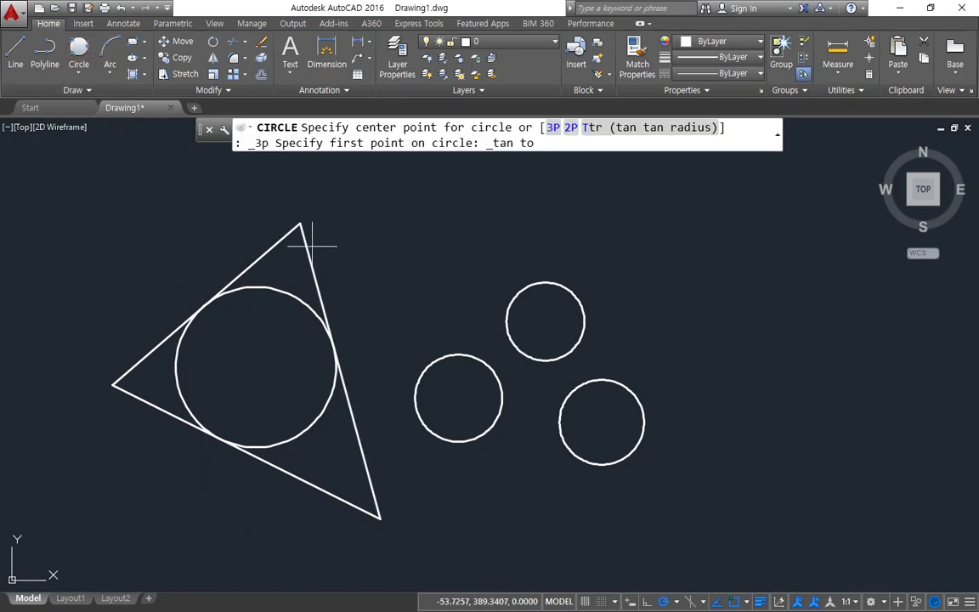
left_click(319, 270)
left_click(429, 352)
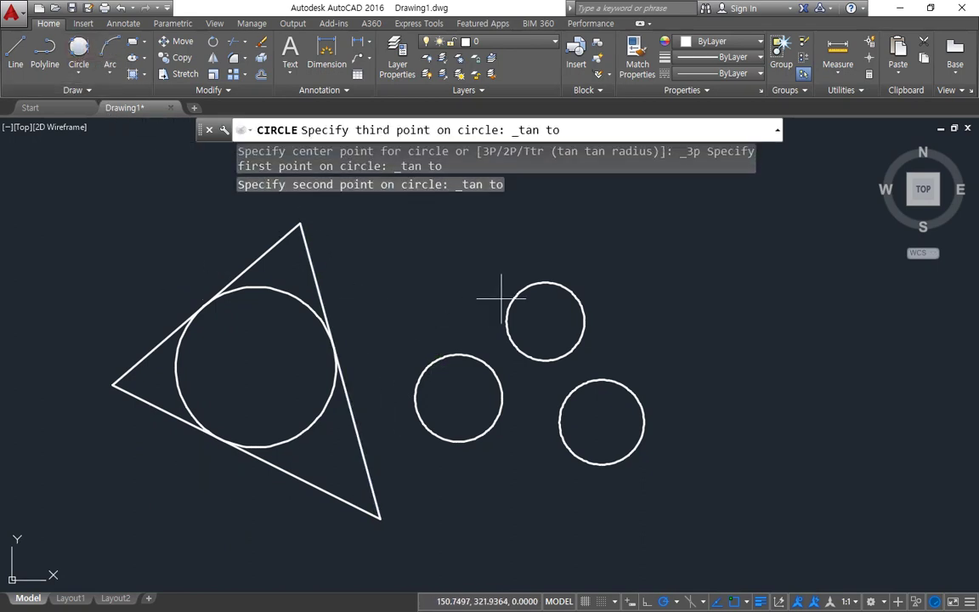
left_click(508, 300)
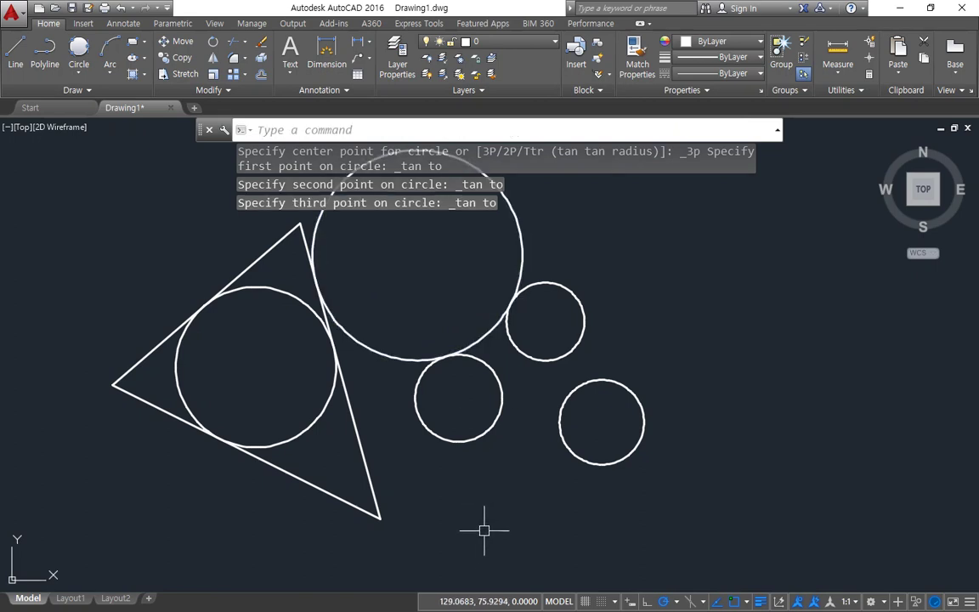
Add a Tan, Tan, Tan circle in the gap between the three small circles, picking their inward-facing sides
key("Return")
key("Escape")
left_click(79, 49)
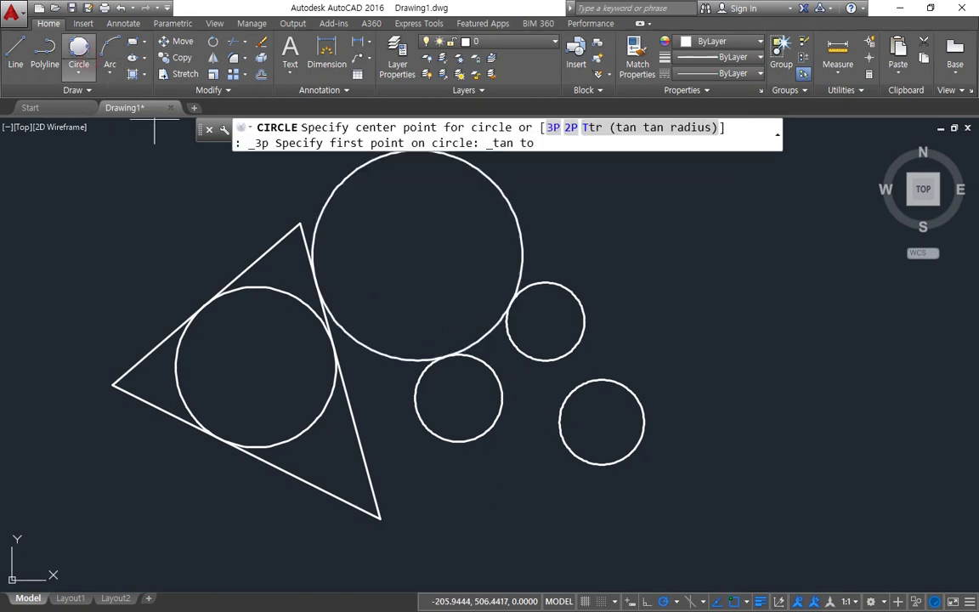
left_click(500, 391)
left_click(534, 352)
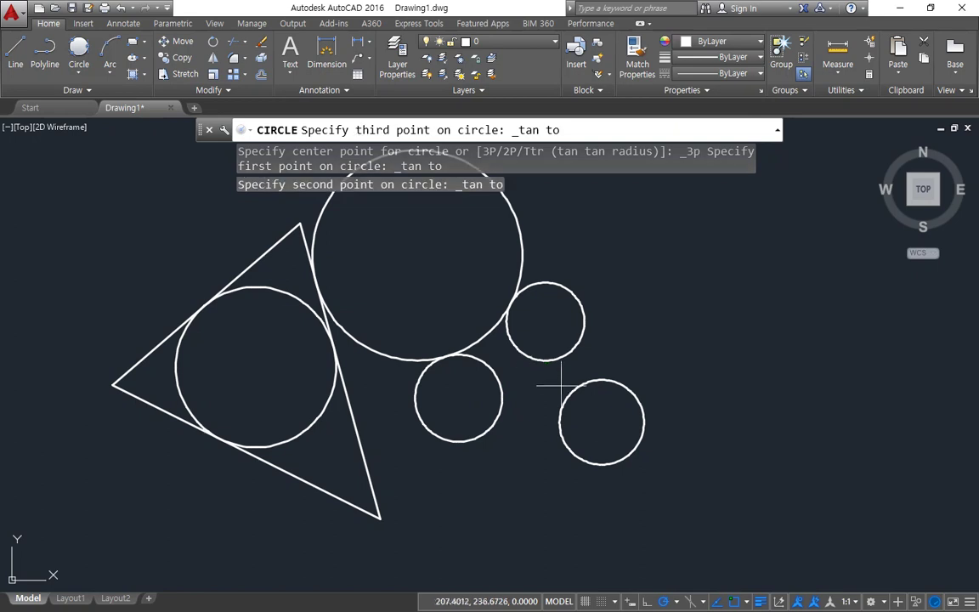
left_click(571, 403)
Add a Tan, Tan, Tan circle enclosing the three small circles, picking their outer sides
key("Return")
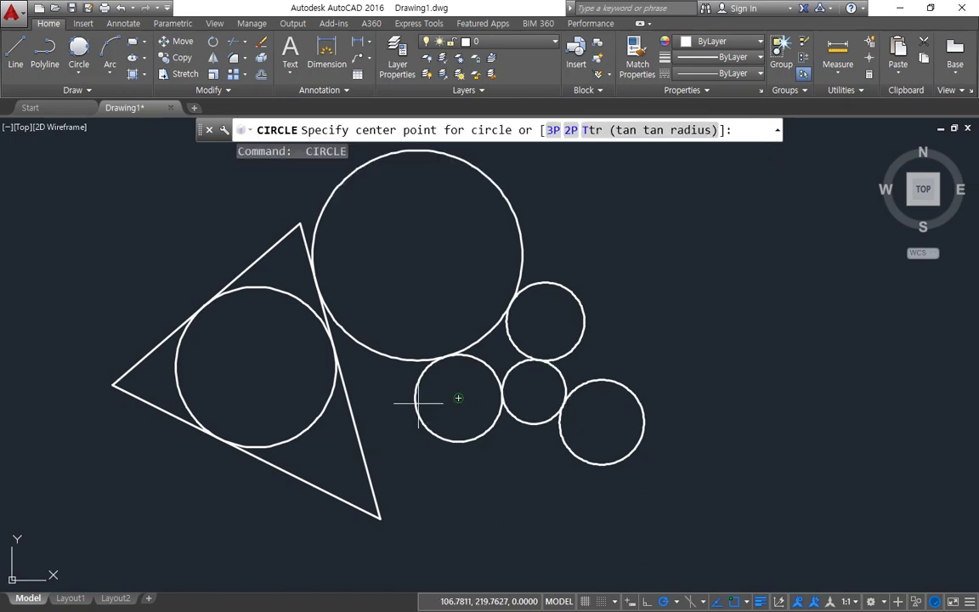
key("Escape")
left_click(78, 49)
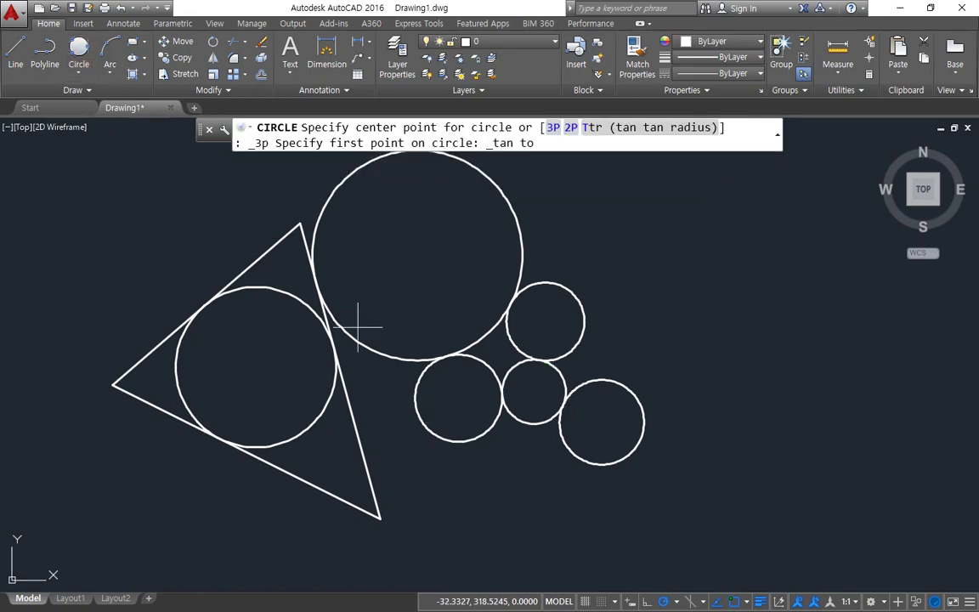
left_click(428, 375)
left_click(523, 260)
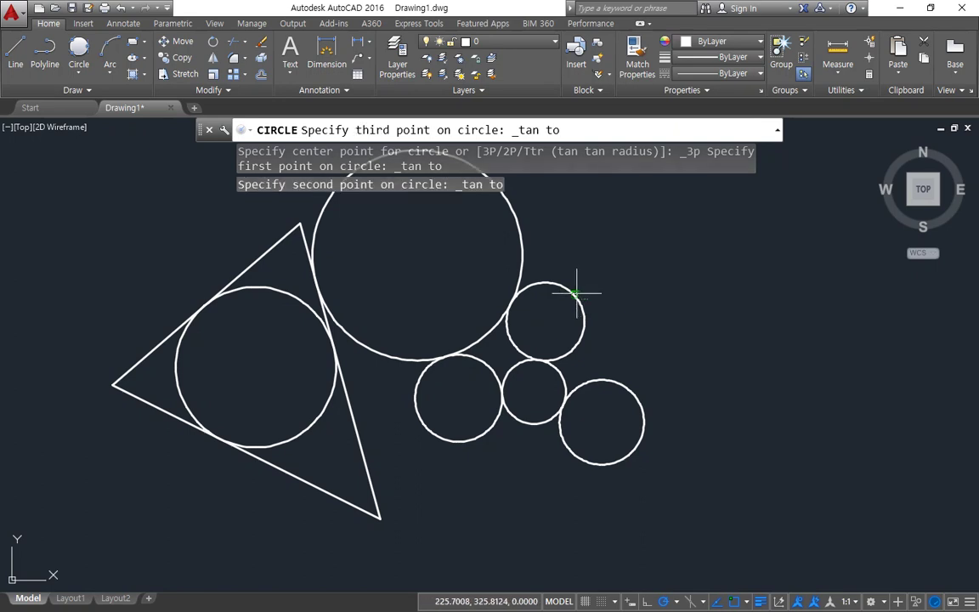
left_click(640, 444)
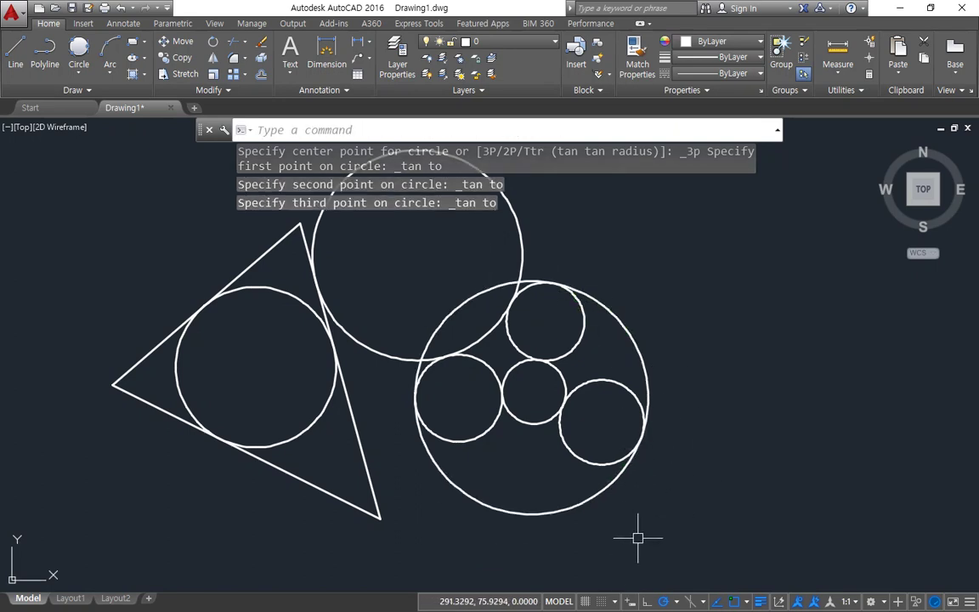
Draw two separate Center, Radius circles in the empty area right of the existing shapes, with radii of about 44 and 24
left_click(76, 75)
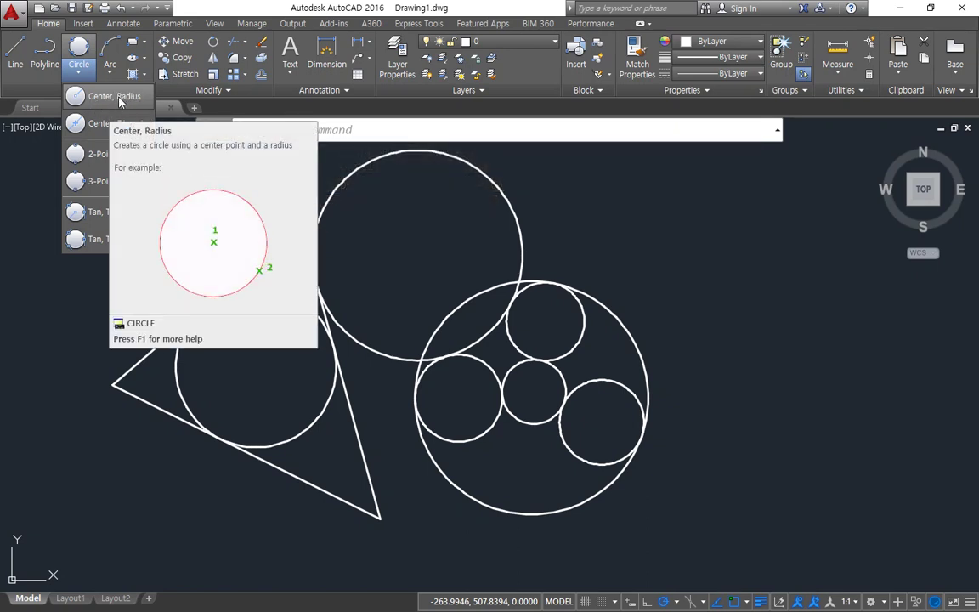
left_click(119, 99)
left_click(769, 303)
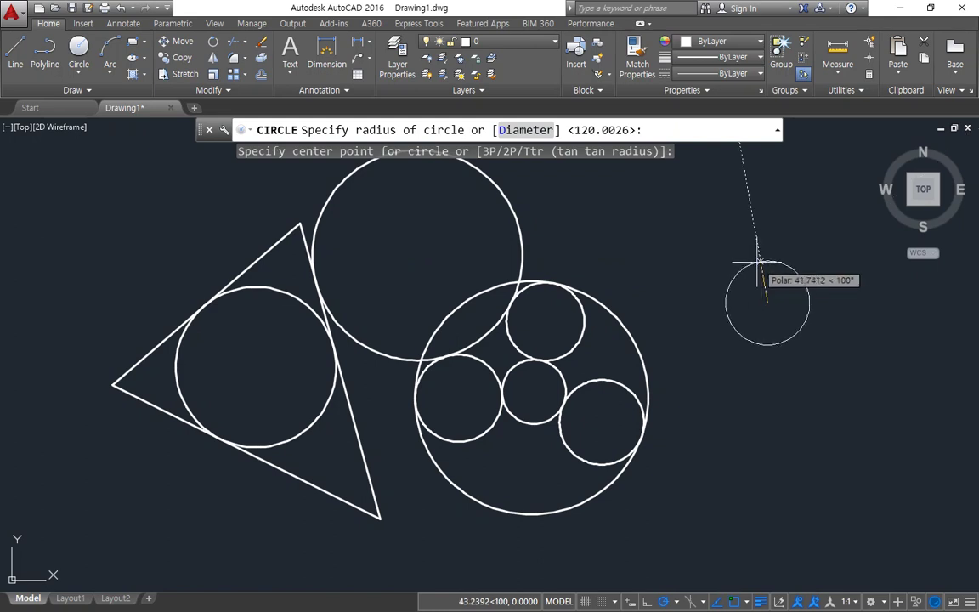
left_click(757, 262)
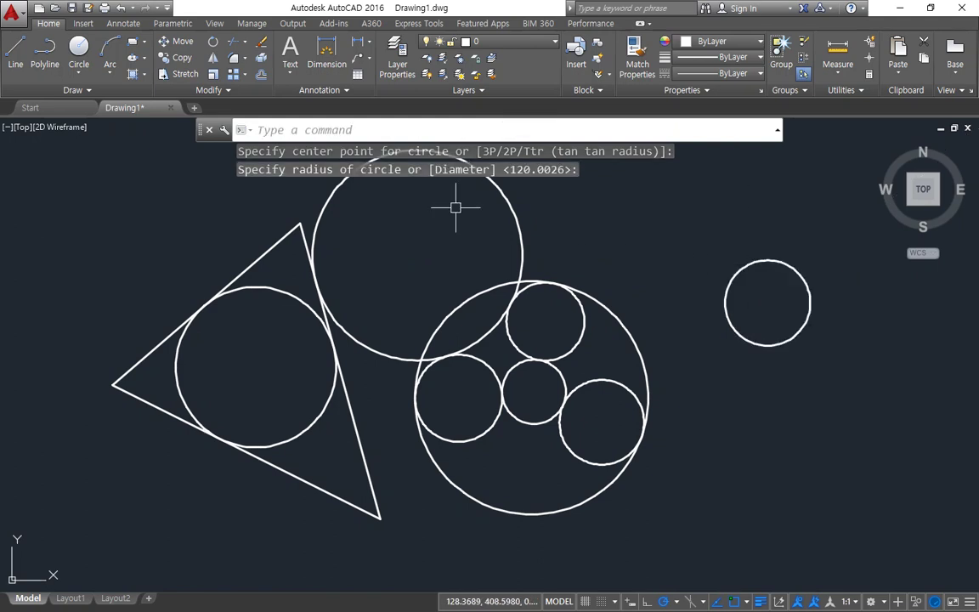
left_click(81, 47)
left_click(648, 236)
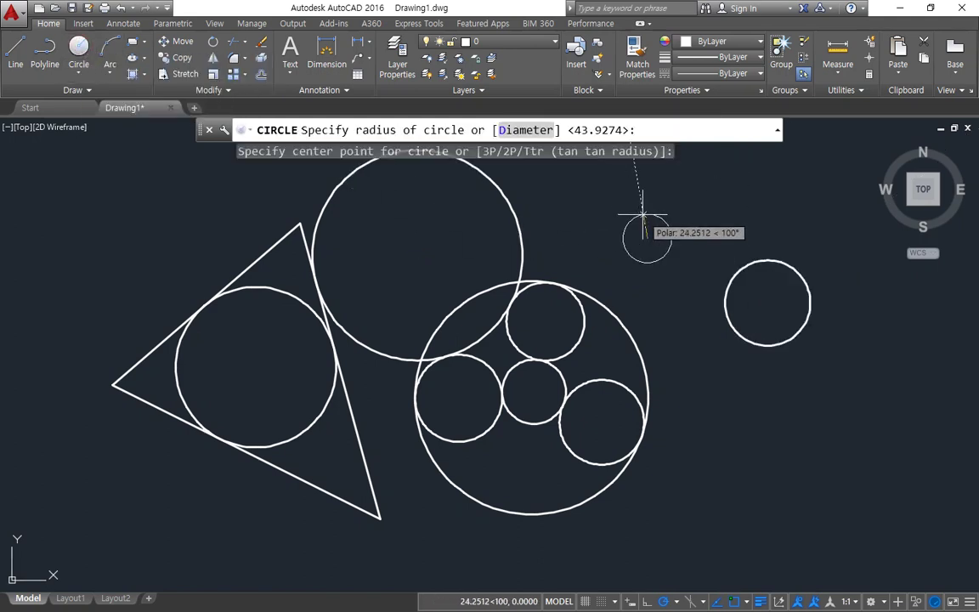
left_click(643, 216)
Add a Tan, Tan, Tan circle touching the triangle's right side, the large upper circle's lower edge and the enclosing circle's left side
left_click(78, 75)
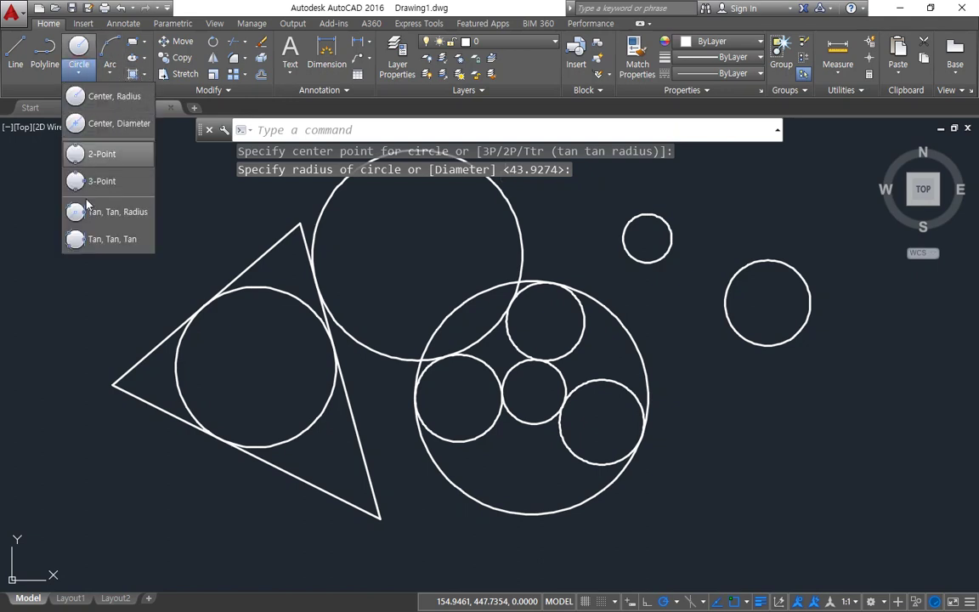
left_click(85, 234)
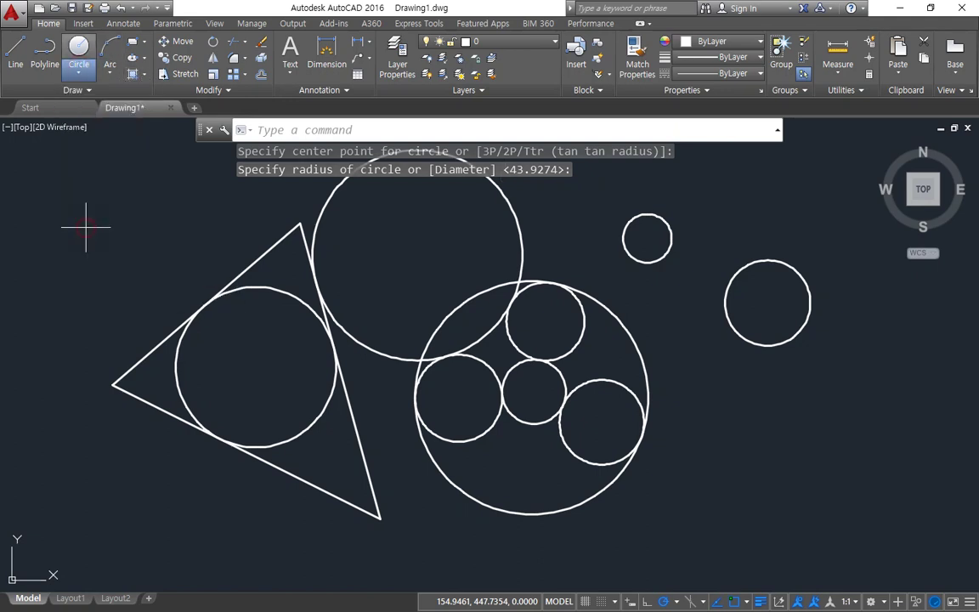
left_click(349, 416)
left_click(372, 349)
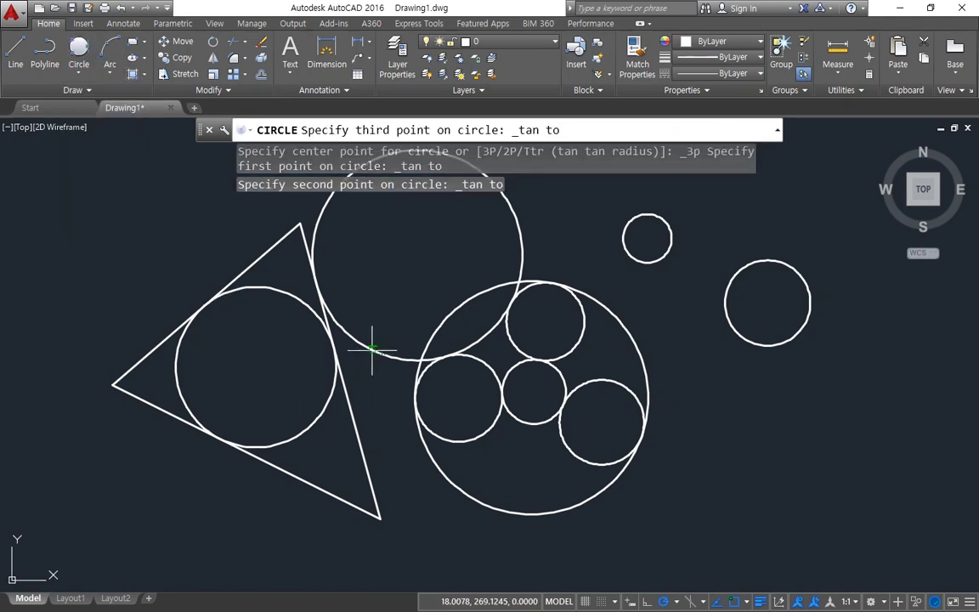
left_click(420, 428)
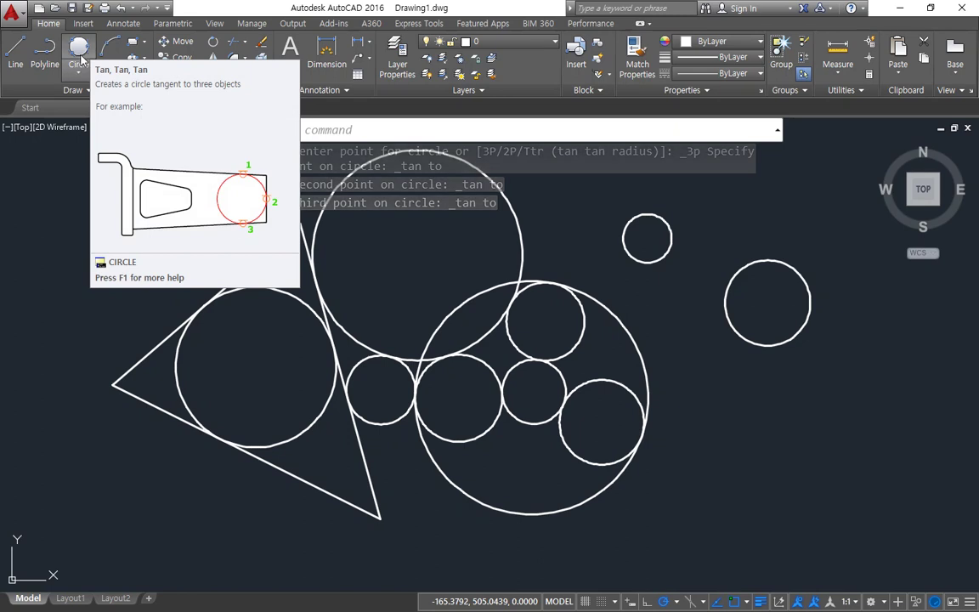
key("ctrl+2")
mouse_move(76, 59)
left_mouse_down()
mouse_move(59, 44)
mouse_move(94, 53)
mouse_move(75, 60)
mouse_move(93, 38)
mouse_move(85, 64)
mouse_move(58, 48)
mouse_move(87, 49)
left_mouse_up()
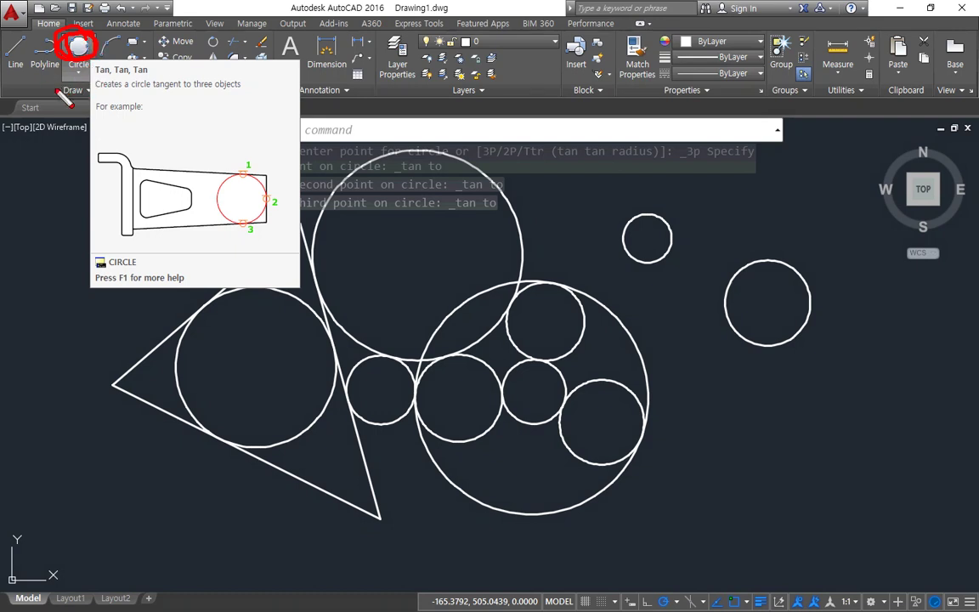
key("Escape")
key("ctrl+2")
mouse_move(41, 90)
left_mouse_down()
mouse_move(51, 37)
mouse_move(35, 88)
mouse_move(16, 47)
mouse_move(60, 90)
left_mouse_up()
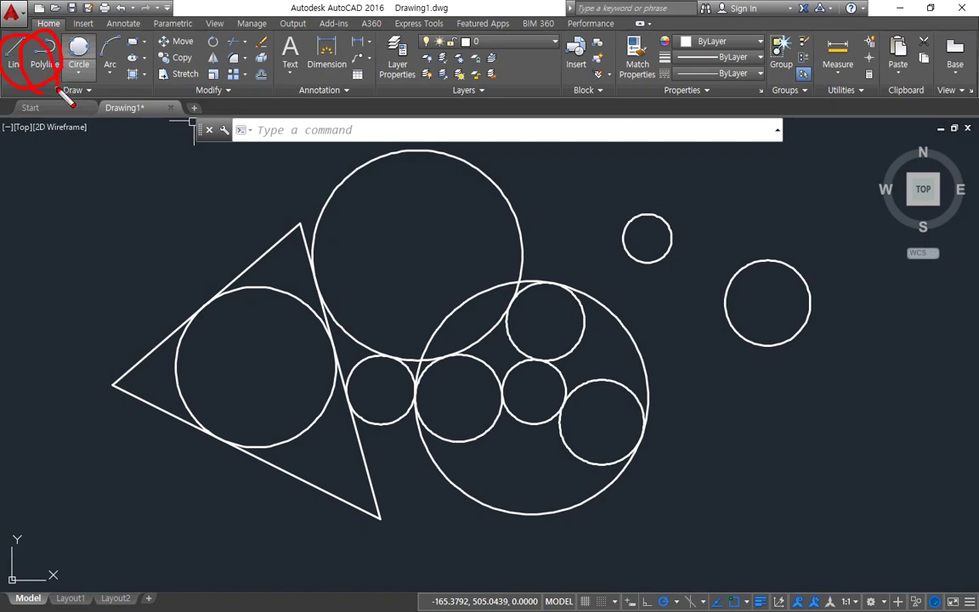
key("Escape")
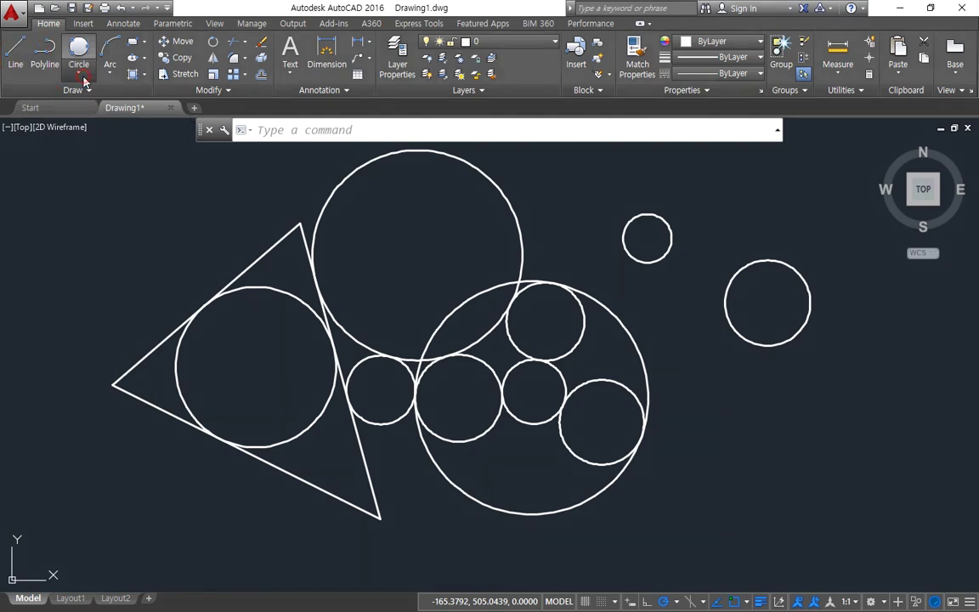
left_click(79, 74)
left_click(78, 74)
left_click(109, 76)
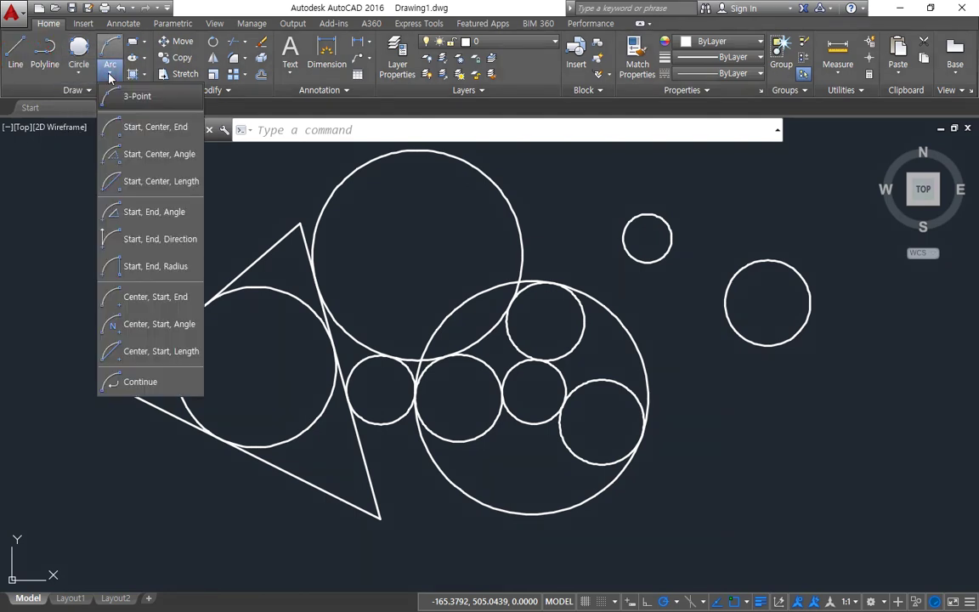
left_click(77, 73)
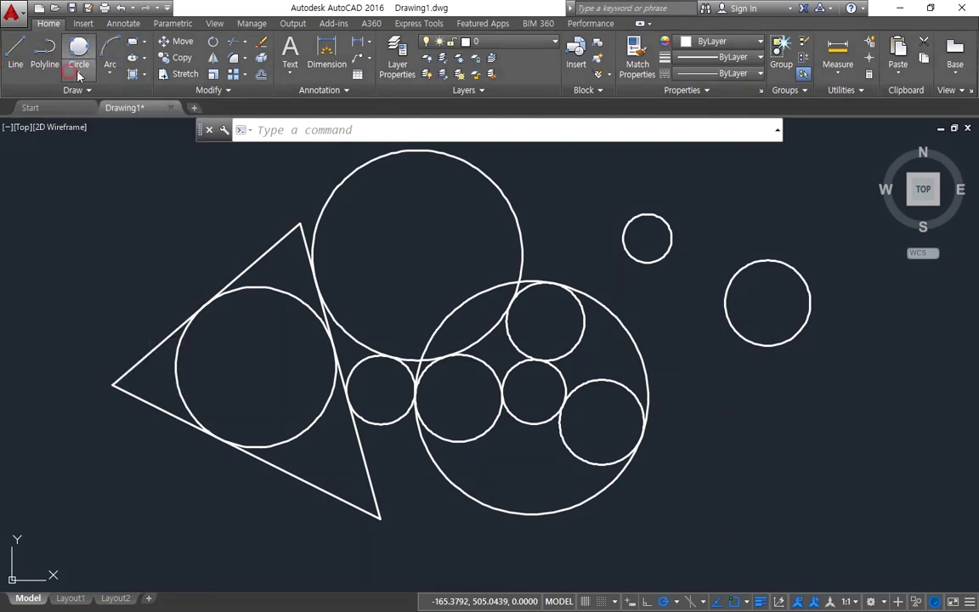
left_click(78, 74)
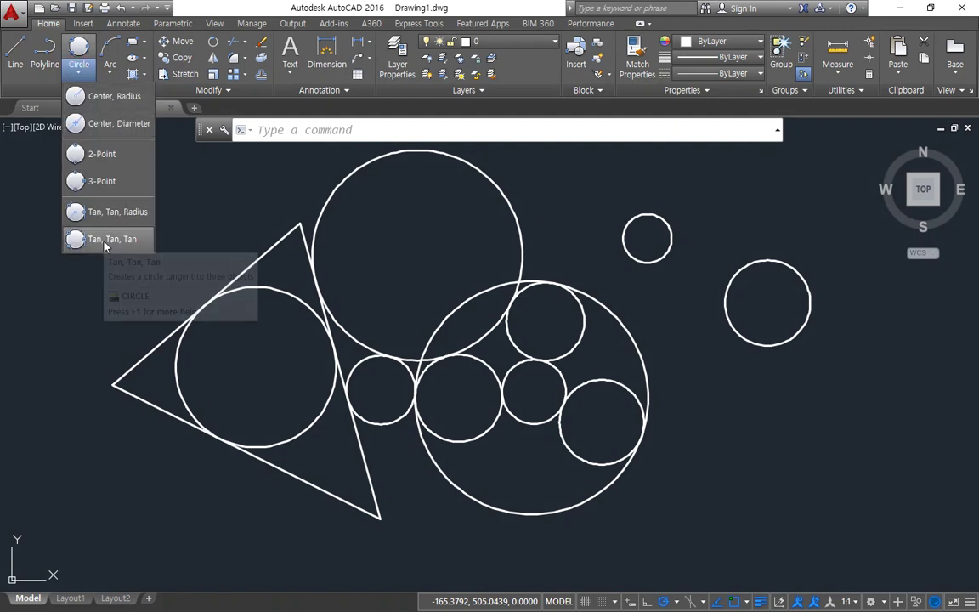
key("Escape")
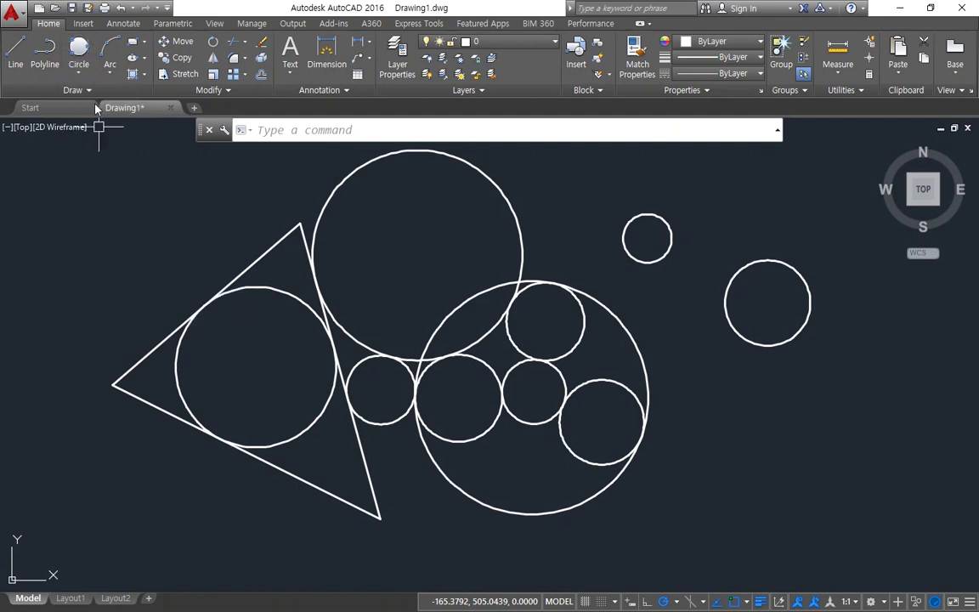
Add a Tan, Tan, Tan circle in the triangle's top corner, touching the inscribed circle and the two adjacent triangle sides
left_click(80, 46)
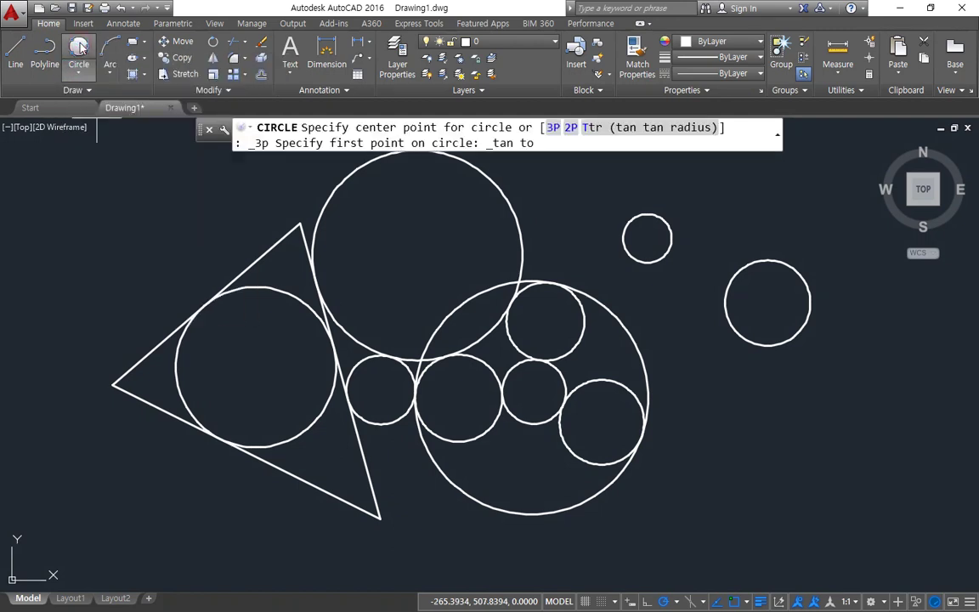
left_click(270, 284)
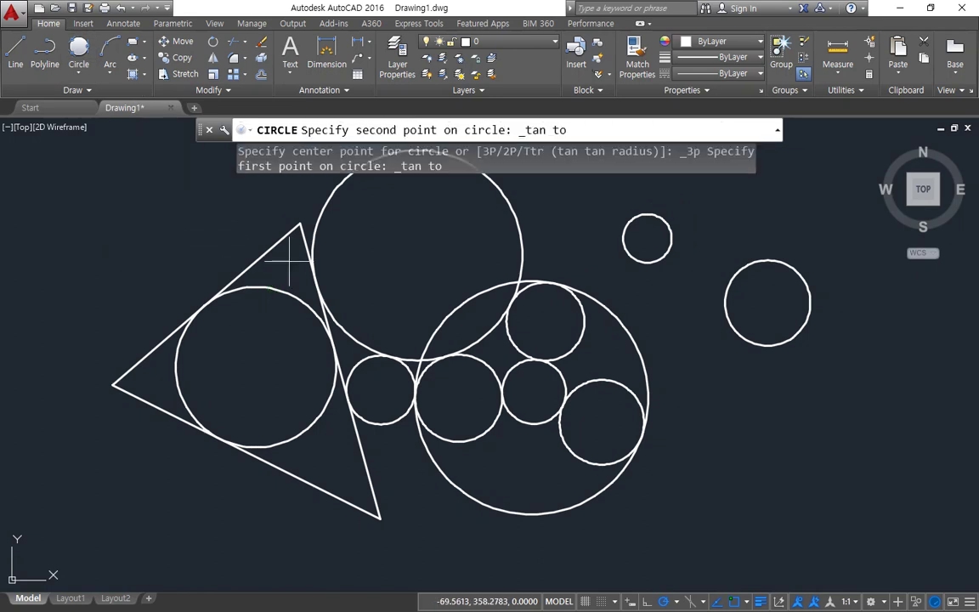
left_click(306, 246)
left_click(255, 239)
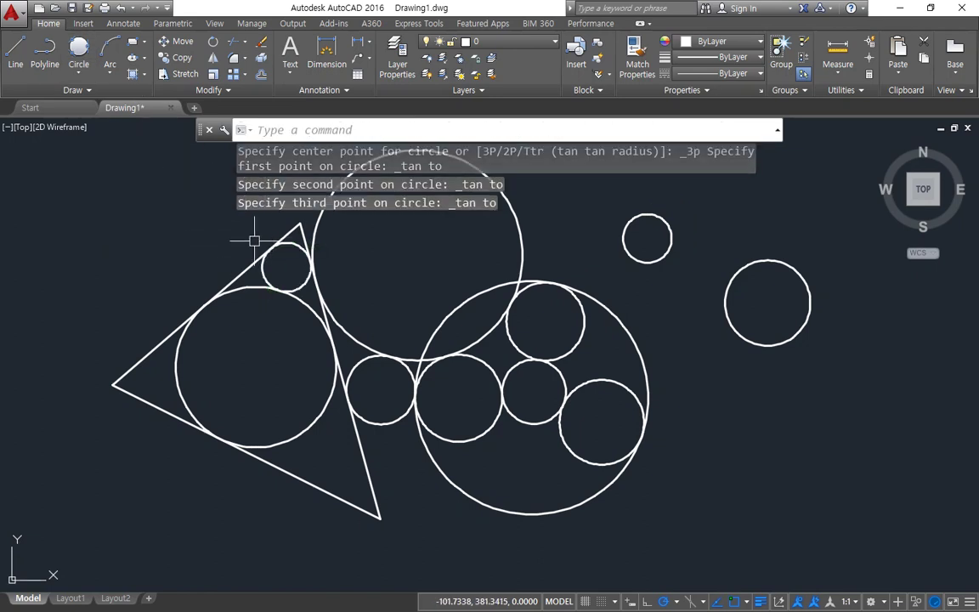
Add a Tan, Tan, Tan circle in the triangle's lower-right corner, touching the inscribed circle, the right side and the bottom side
left_click(79, 49)
left_click(315, 407)
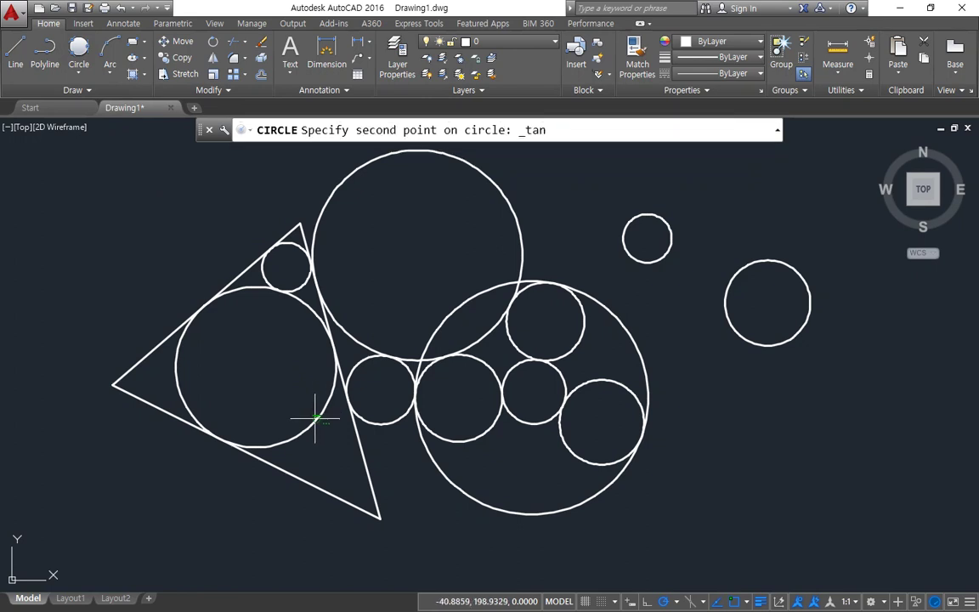
left_click(349, 437)
left_click(314, 486)
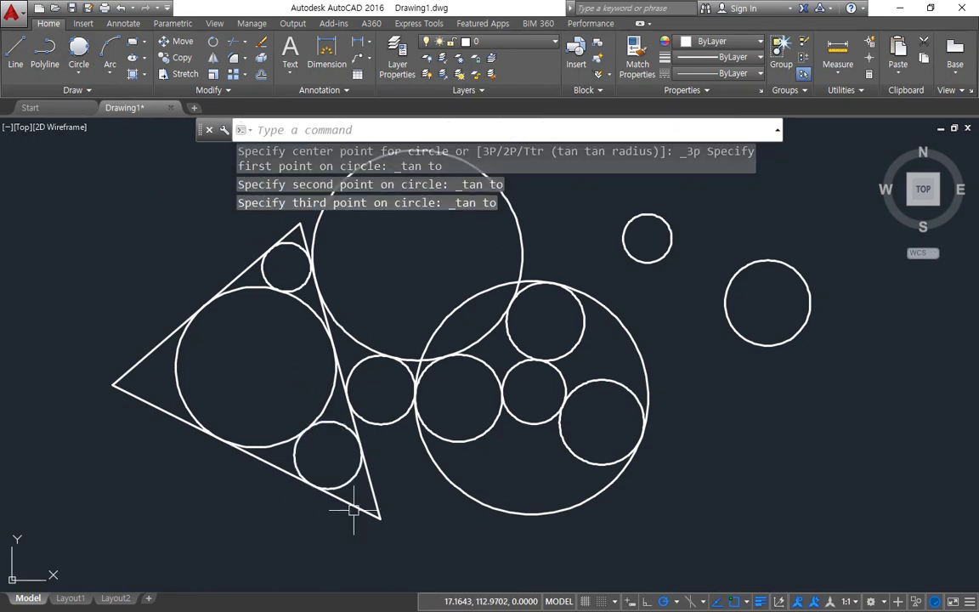
left_click(78, 75)
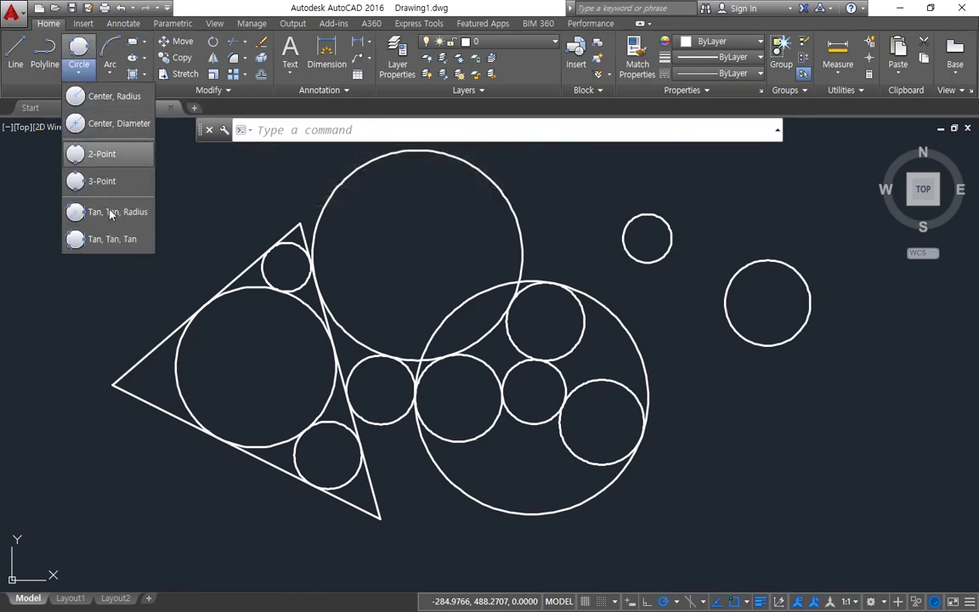
mouse_move(119, 58)
left_mouse_down()
mouse_move(85, 61)
mouse_move(63, 38)
mouse_move(95, 34)
mouse_move(74, 62)
mouse_move(55, 149)
mouse_move(76, 225)
mouse_move(90, 82)
mouse_move(42, 170)
mouse_move(119, 165)
left_mouse_up()
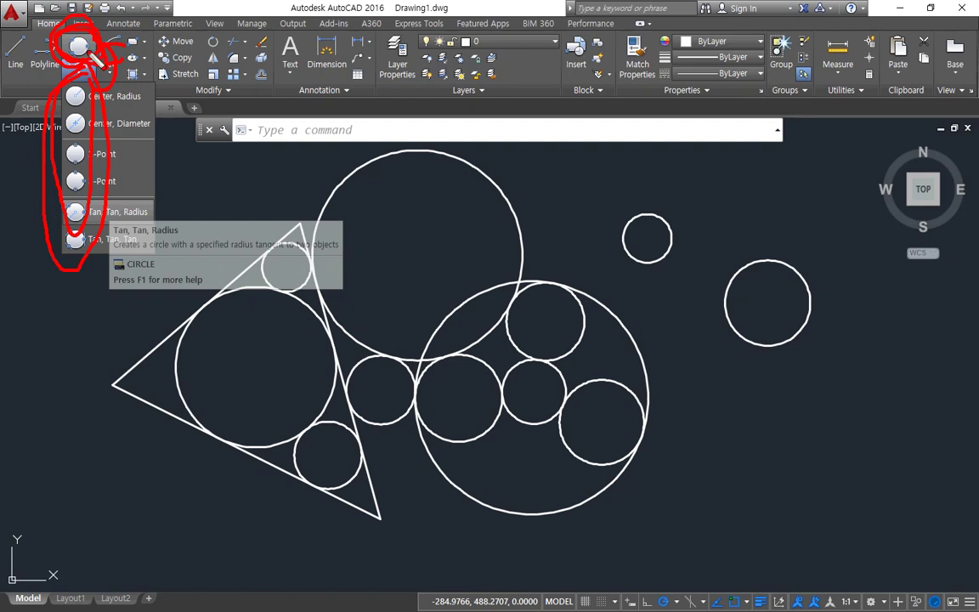
key("Escape")
key("Escape")
key("Escape")
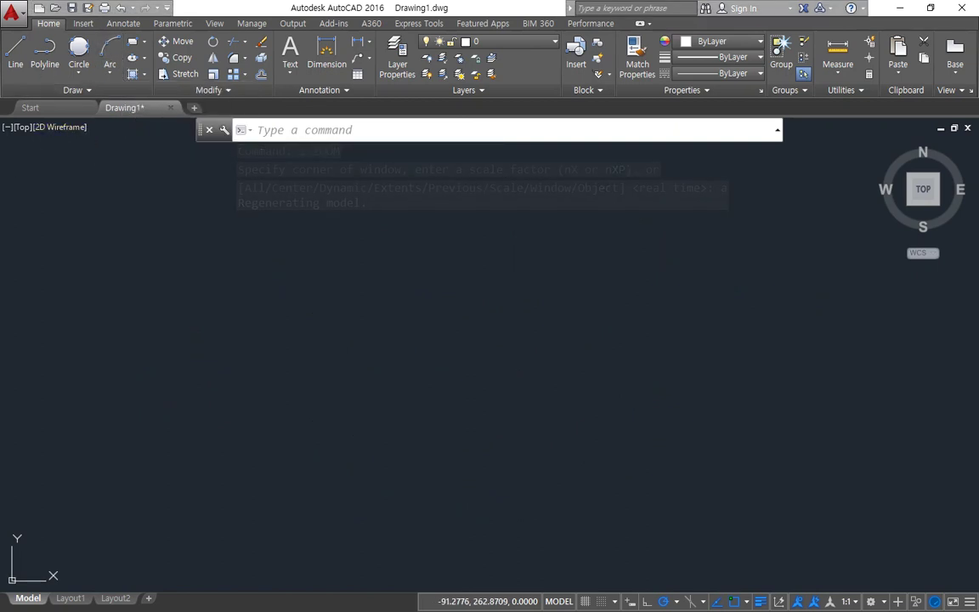
Switch to the Notepad lecture notes and add the line "F3 - SNAP ON/OFF" below the OSNAP heading, followed by a blank line
key("alt+Tab")
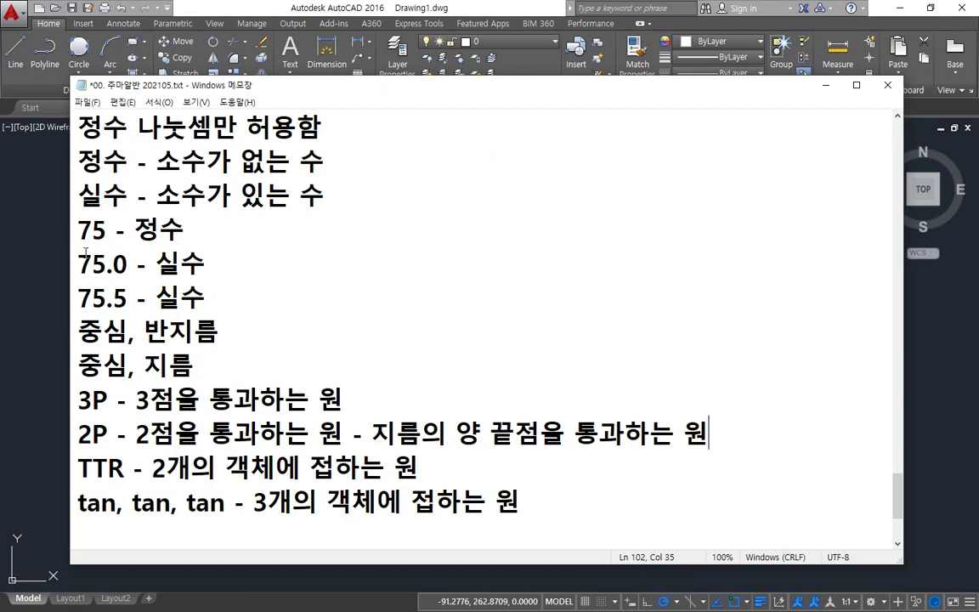
scroll(476, 417, "down", 2)
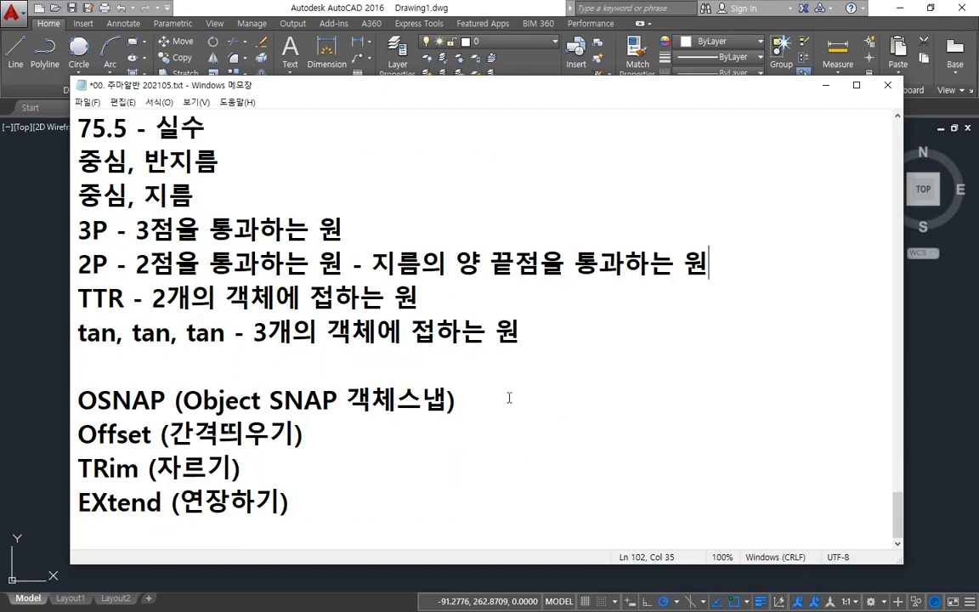
left_click(513, 402)
key("Return")
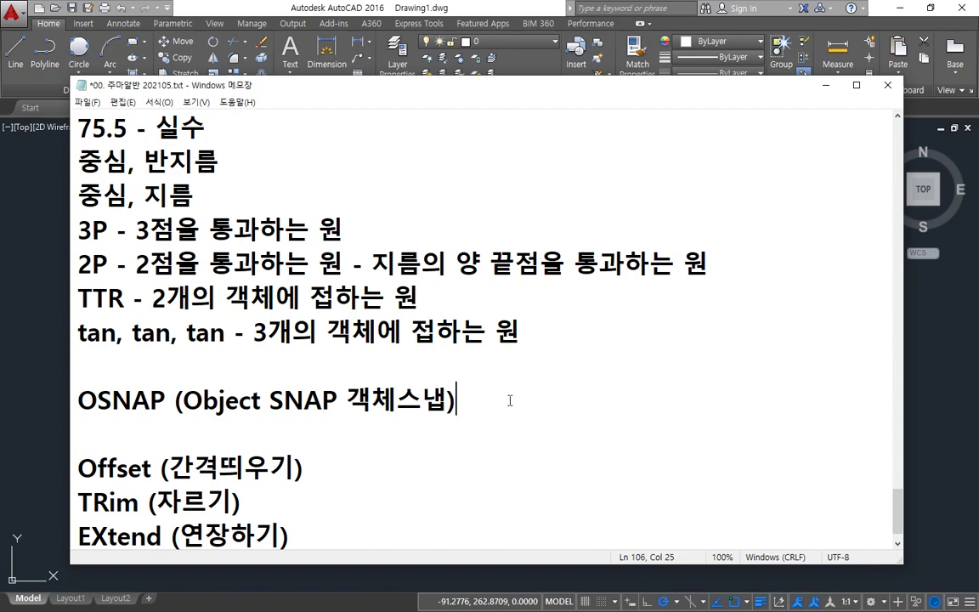
type("F3")
key("Return")
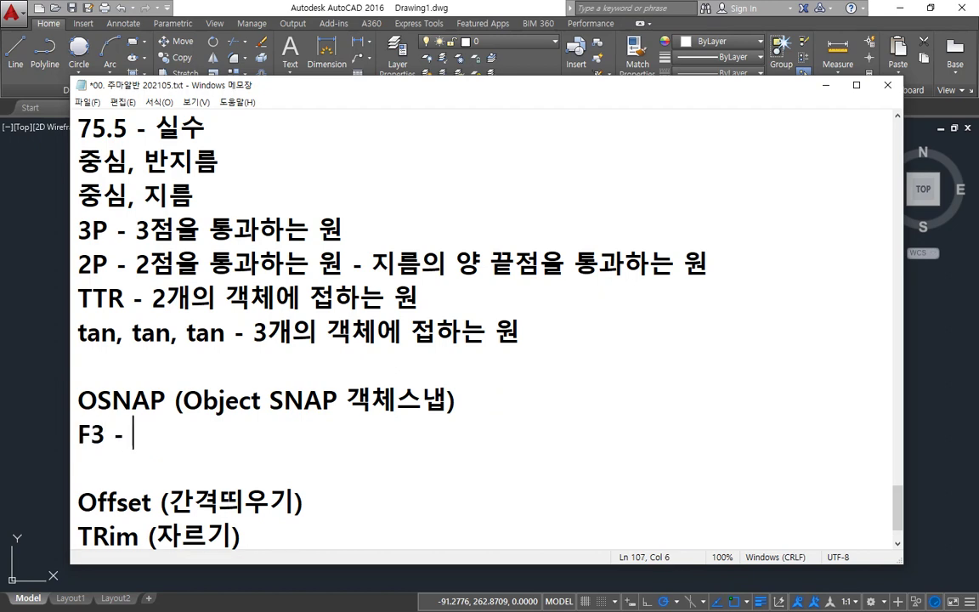
type("- SNAP")
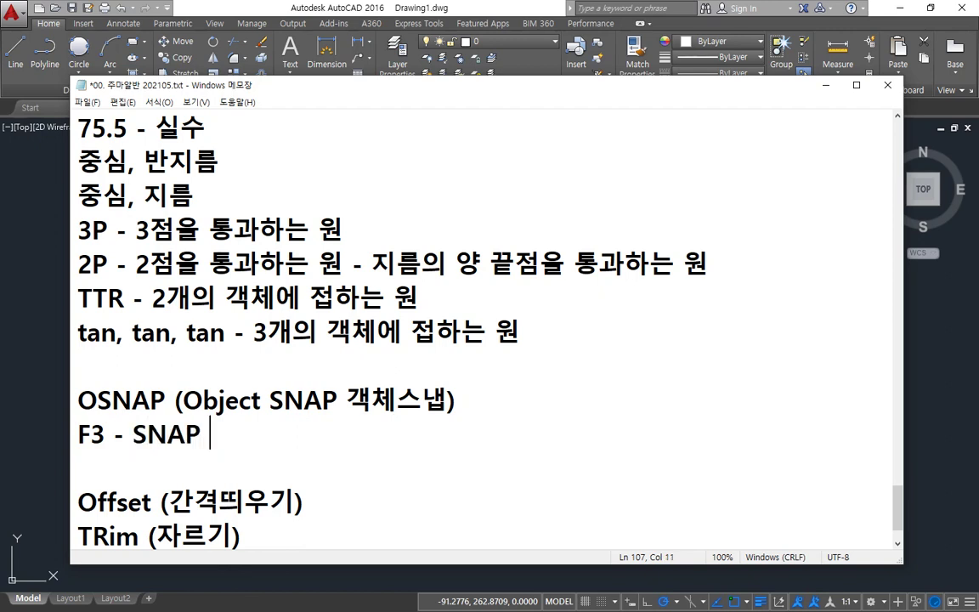
type(" ON.")
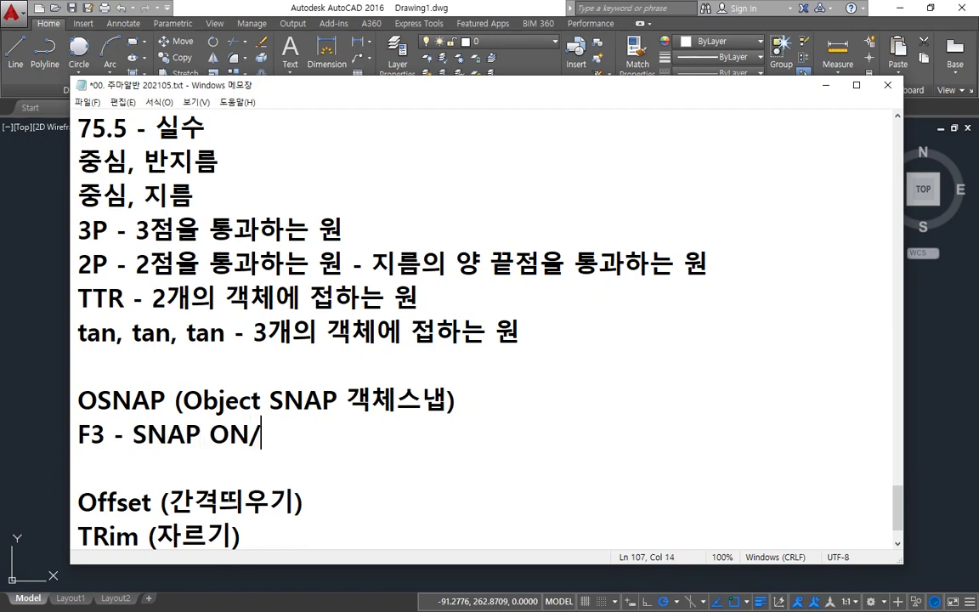
type("OFF")
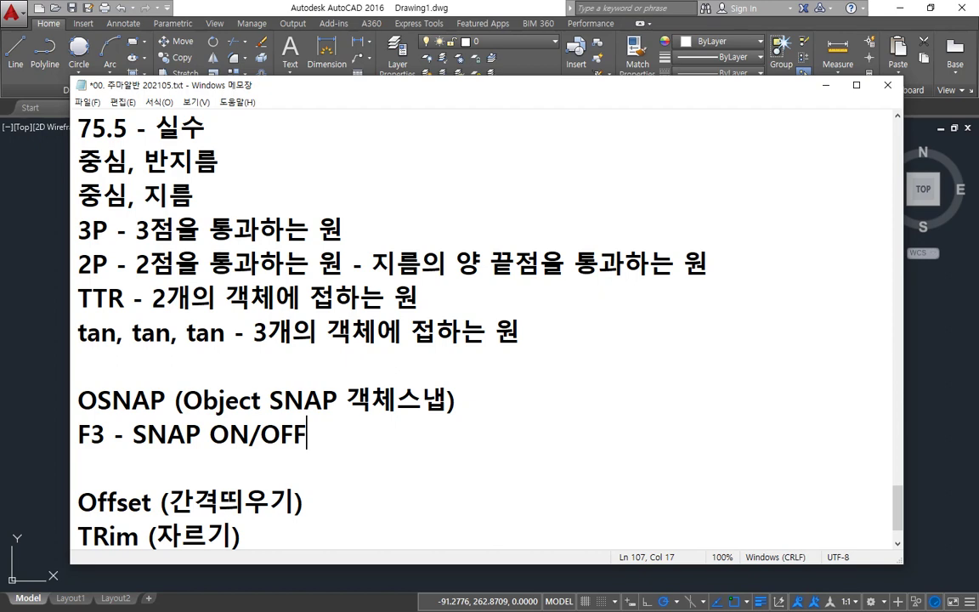
Return to AutoCAD and toggle polar tracking off and on twice, leaving it on
left_click(260, 6)
key("F10")
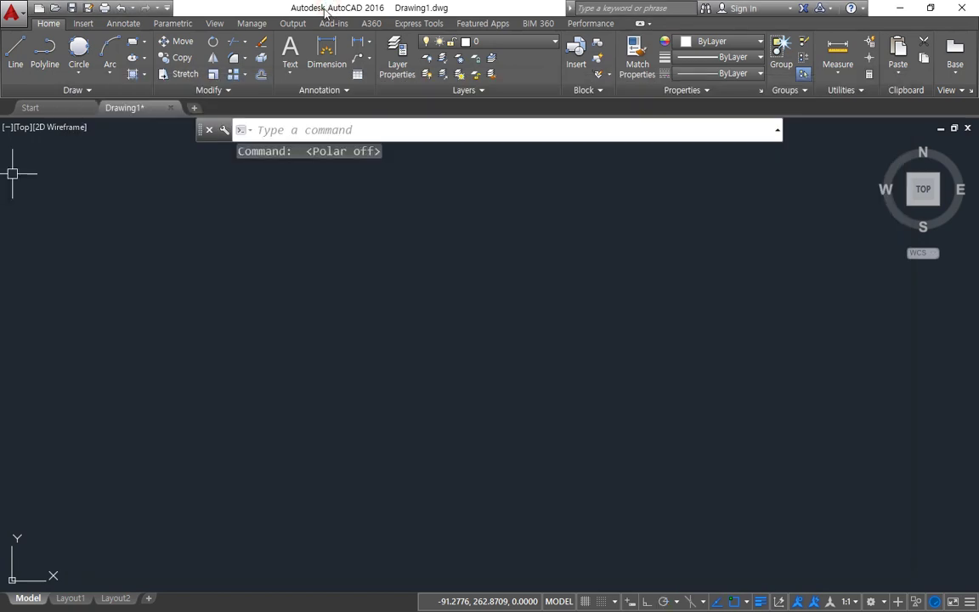
key("F10")
key("F10")
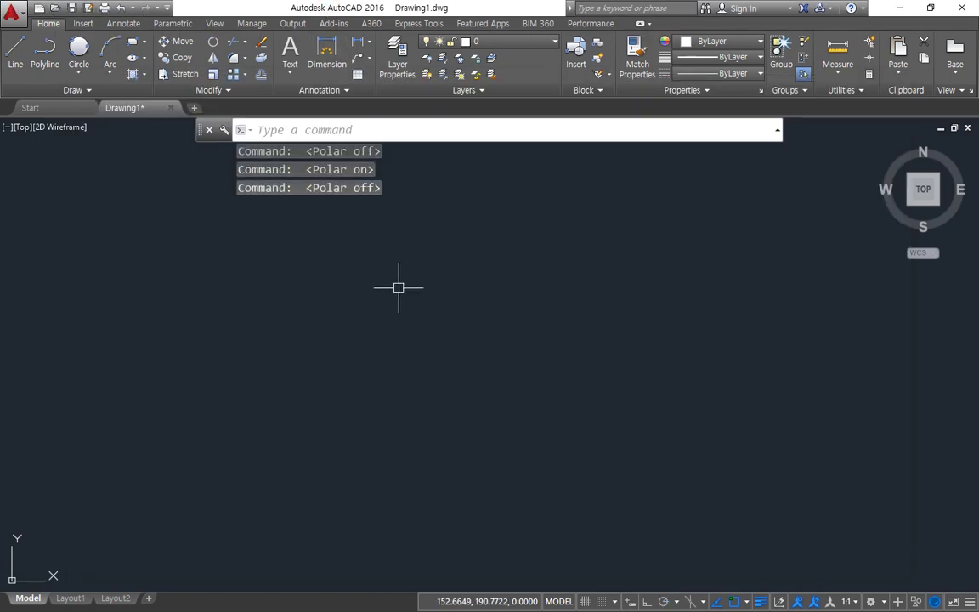
key("F10")
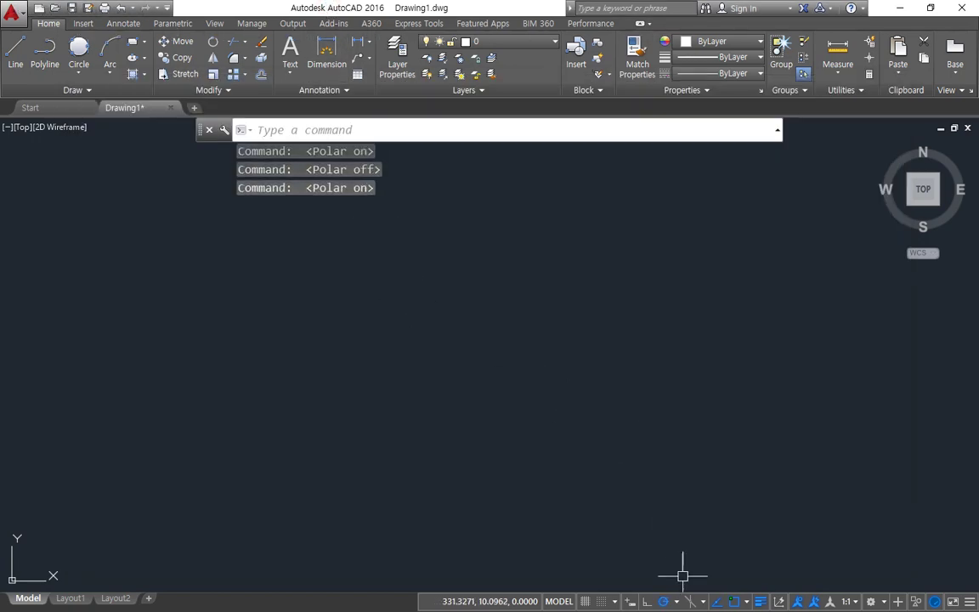
Turn object snap tracking off
left_click(715, 602)
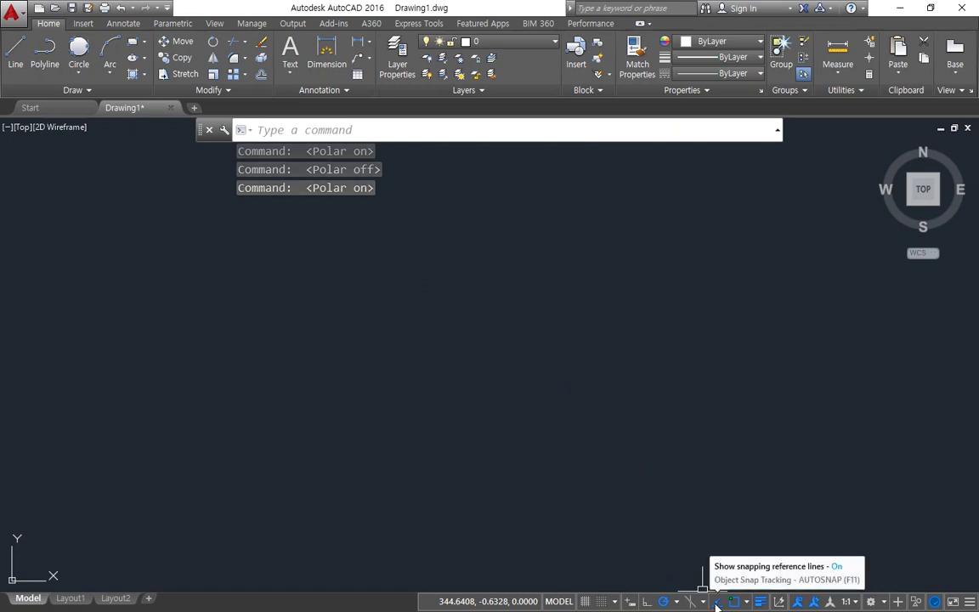
key("F11")
key("F11")
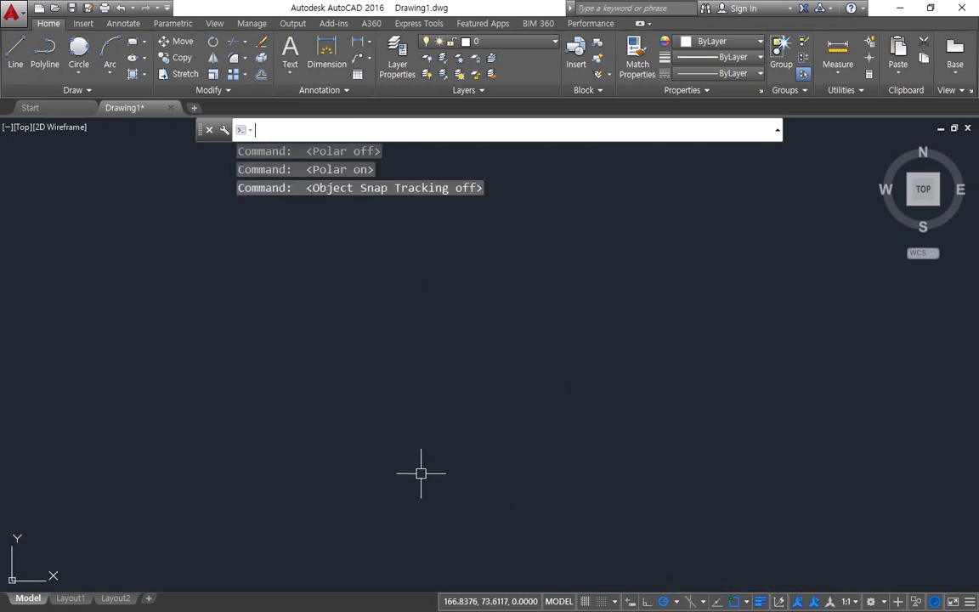
Switch to the Notepad lecture notes and add the line "F11 - OSNAP TRACKING ON/OFF" below the F3 line
key("alt+Tab")
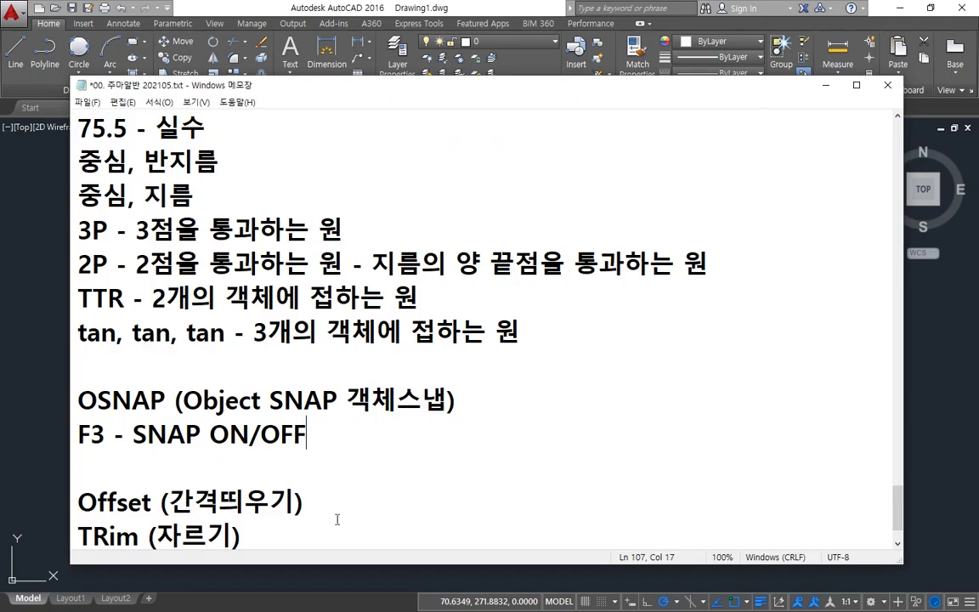
key("Return")
type("f")
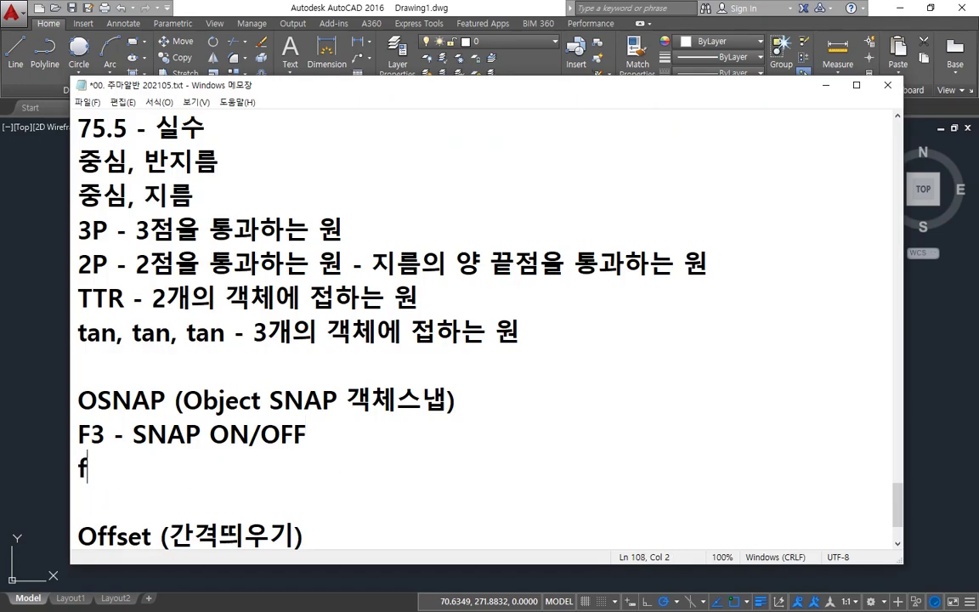
key("BackSpace")
type("F11")
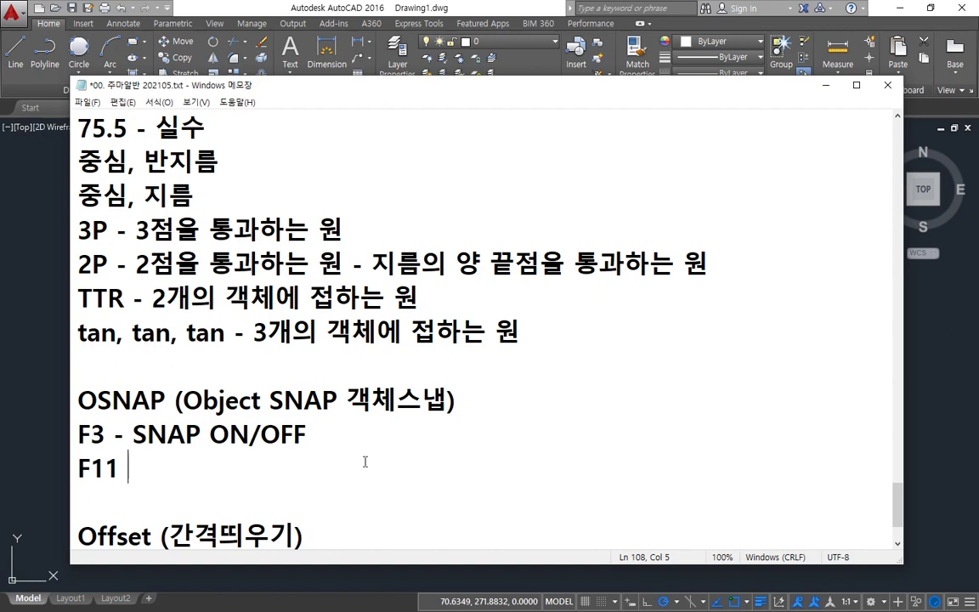
type(" - OSNAP")
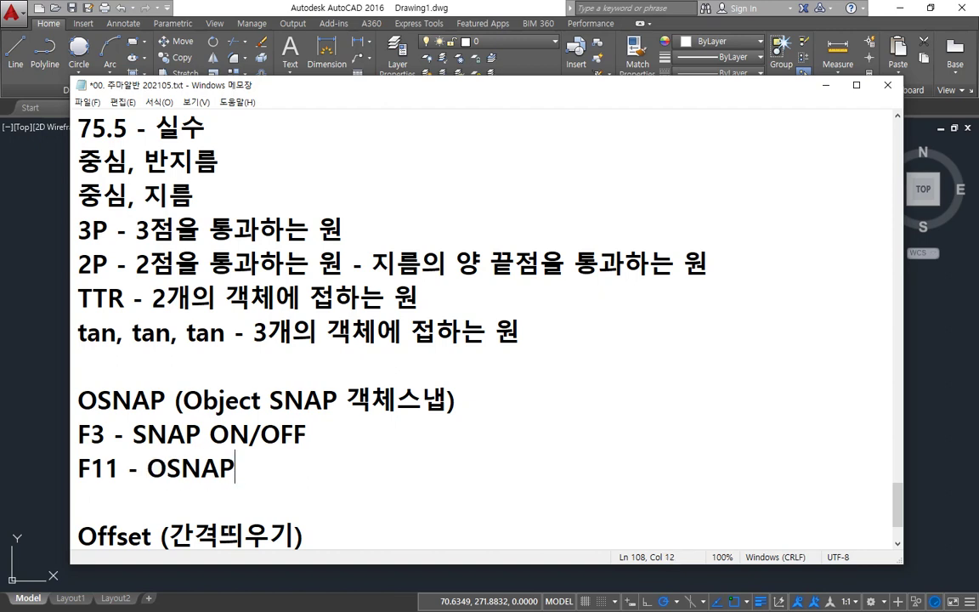
type(" TRACKING")
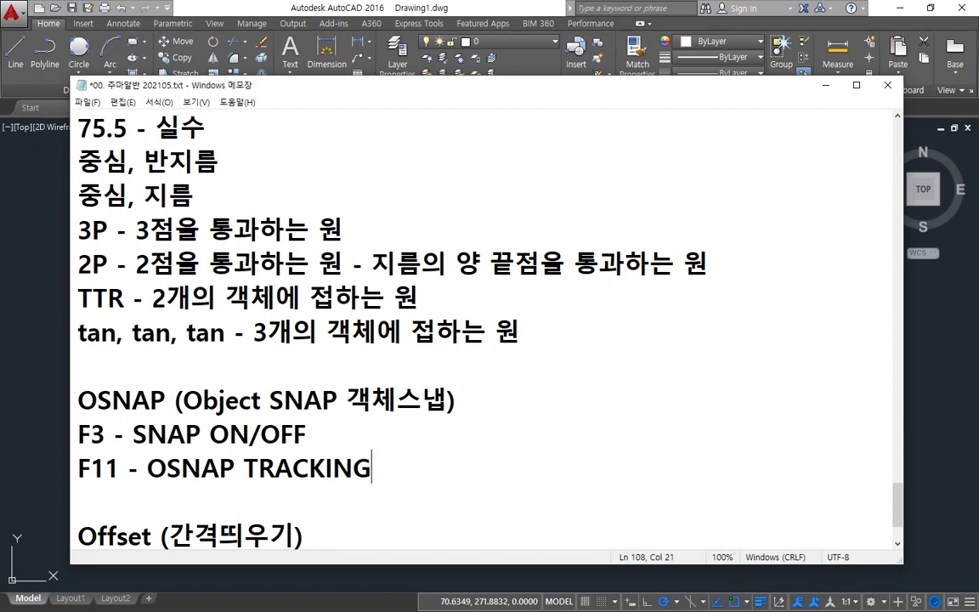
type(" ON/OFF")
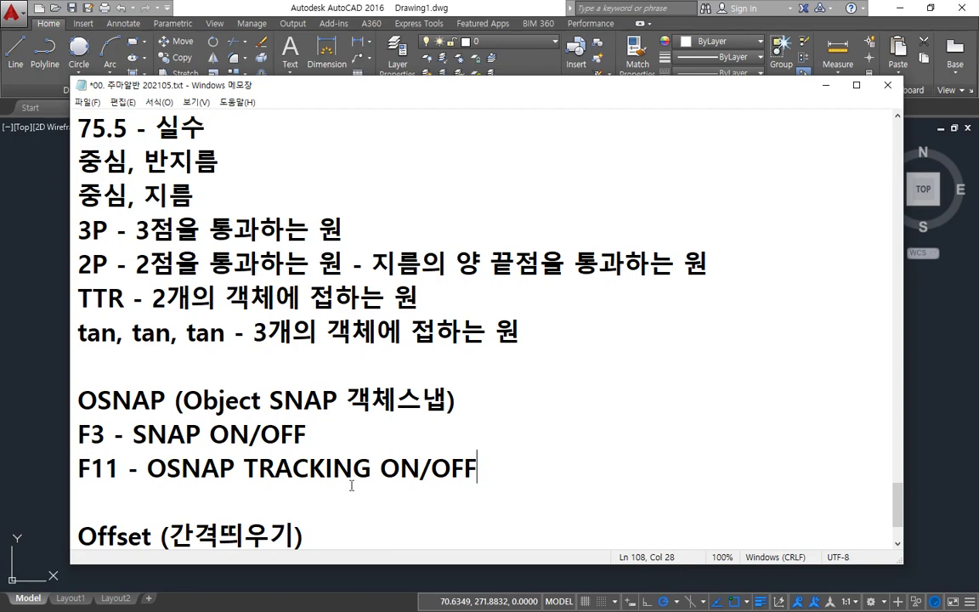
Insert blank lines below the F11 line and add the category headings "선 관련", "원 관련" and "기타" on separate lines
scroll(406, 424, "down", 1)
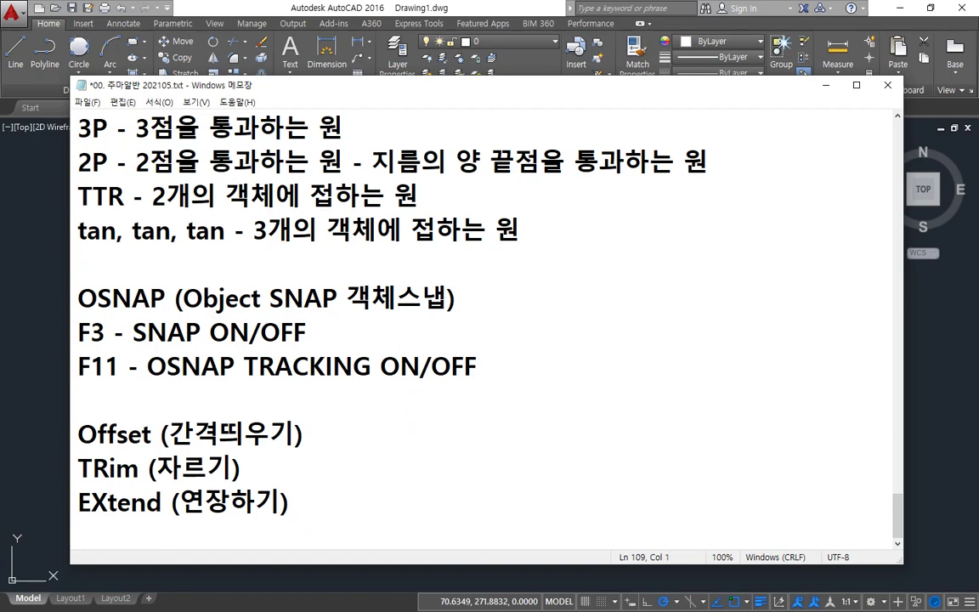
key("Return")
key("Return")
key("Return")
scroll(398, 396, "down", 1)
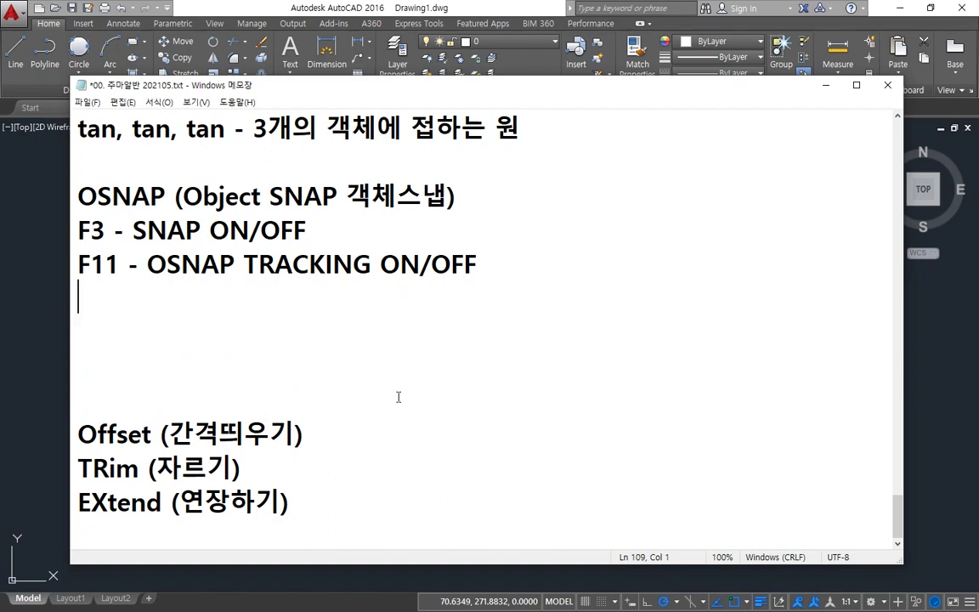
type("선관련")
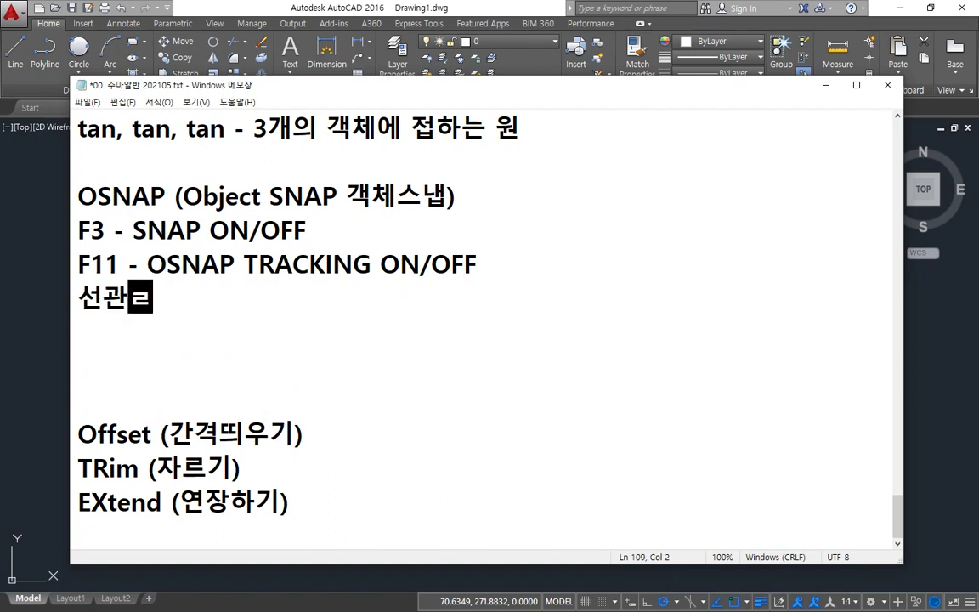
key("Left")
key("Left")
key("End")
key("Return")
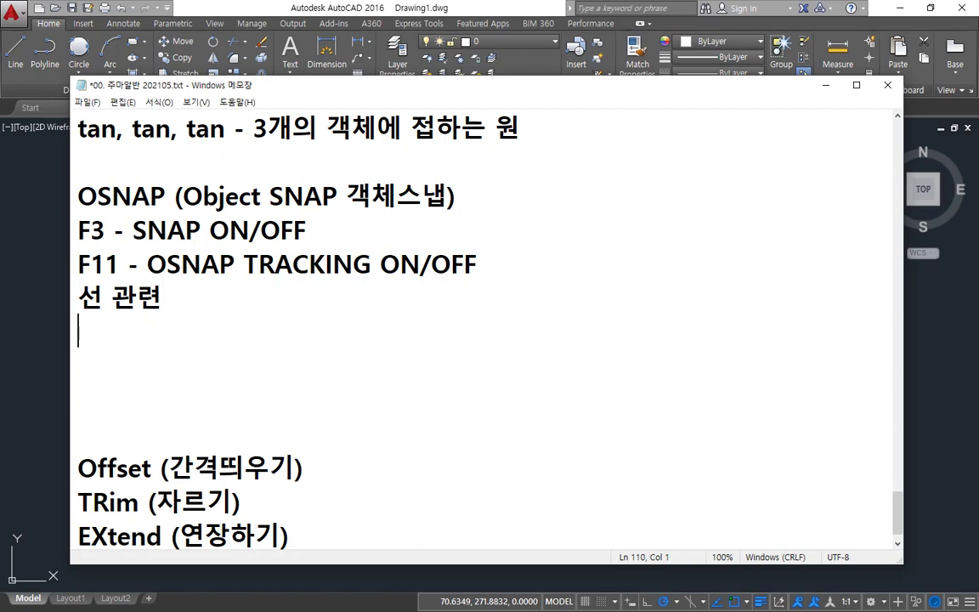
type("우ㄴ 관련")
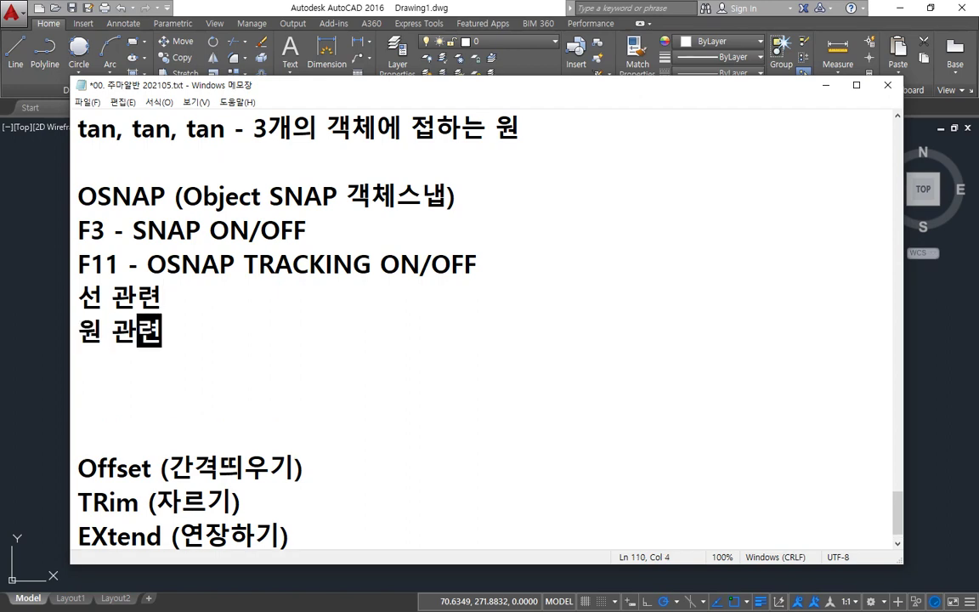
key("Return")
type("기타")
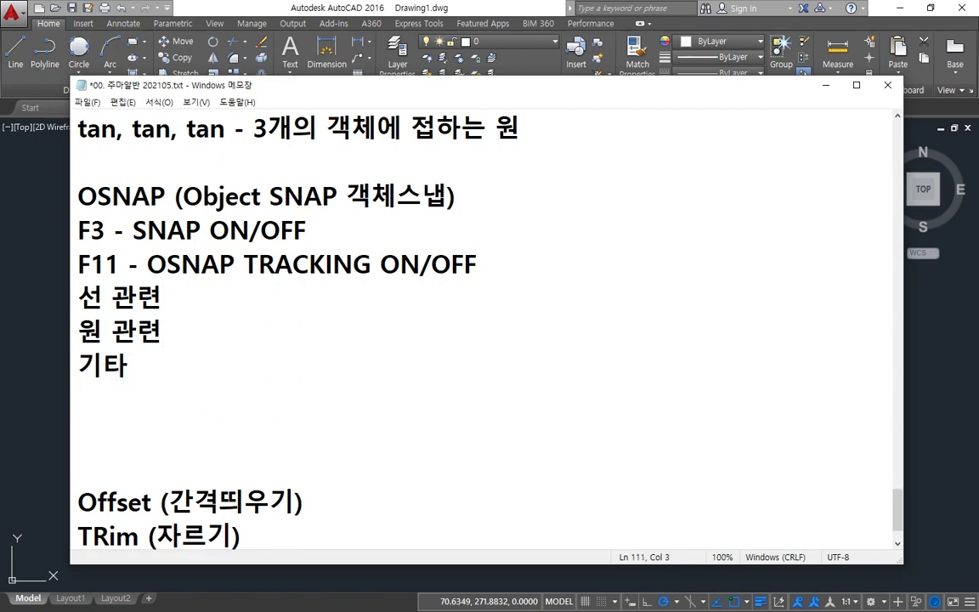
Add the line "END point(끝점), MID point(중간점)" under the "선 관련" heading
key("Return")
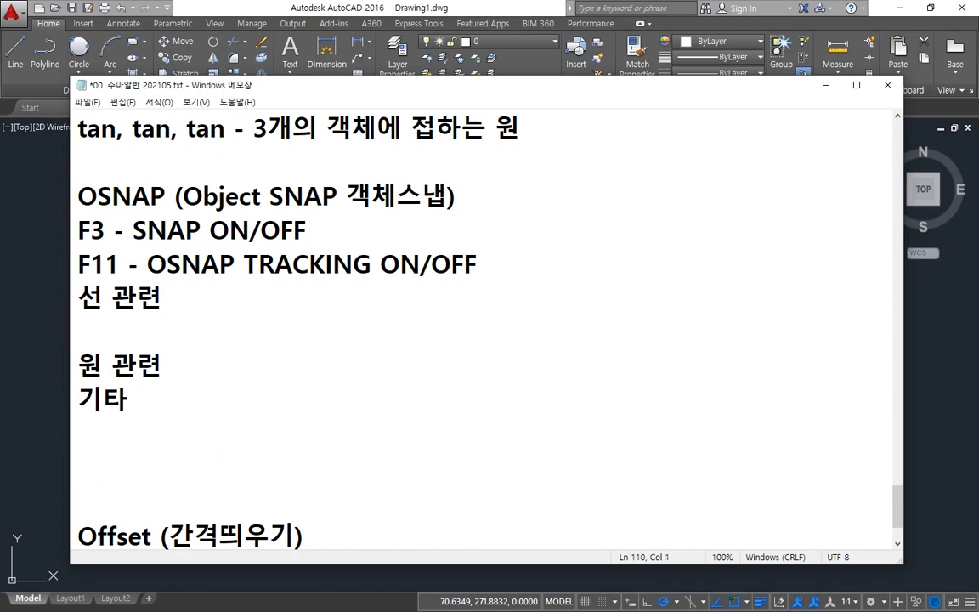
type("en")
key("BackSpace")
type("END point(")
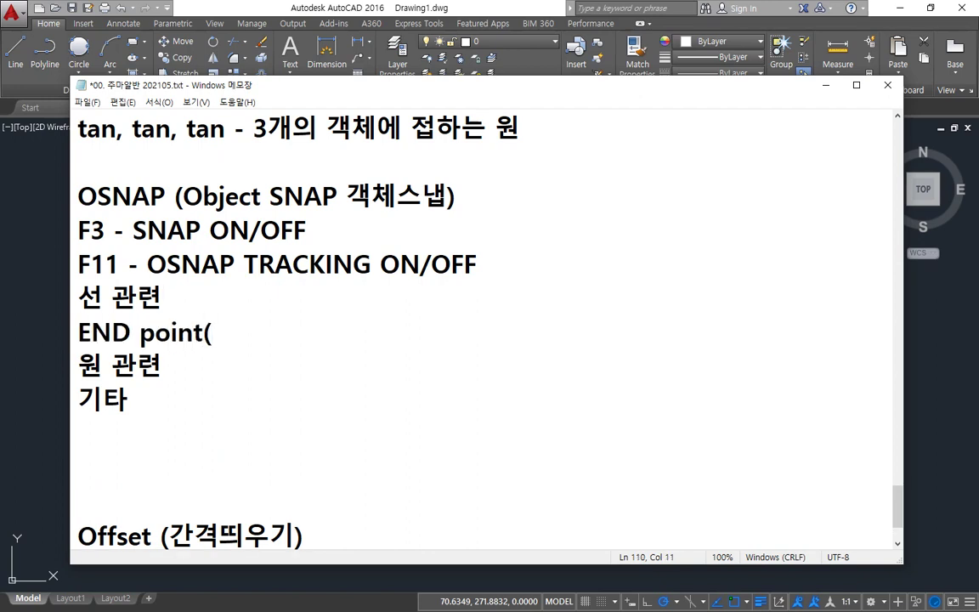
type("ㄲ끝점), ")
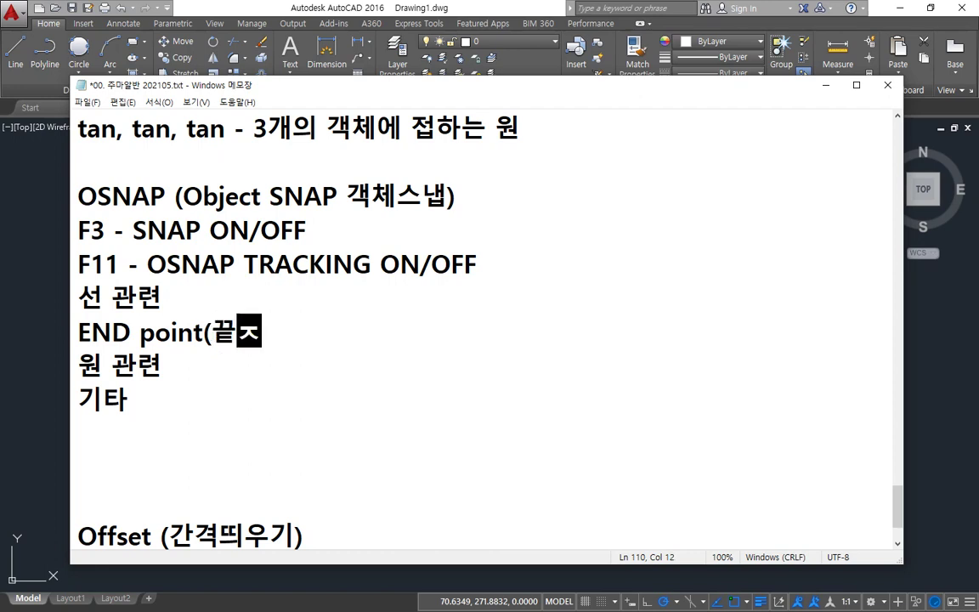
type("M")
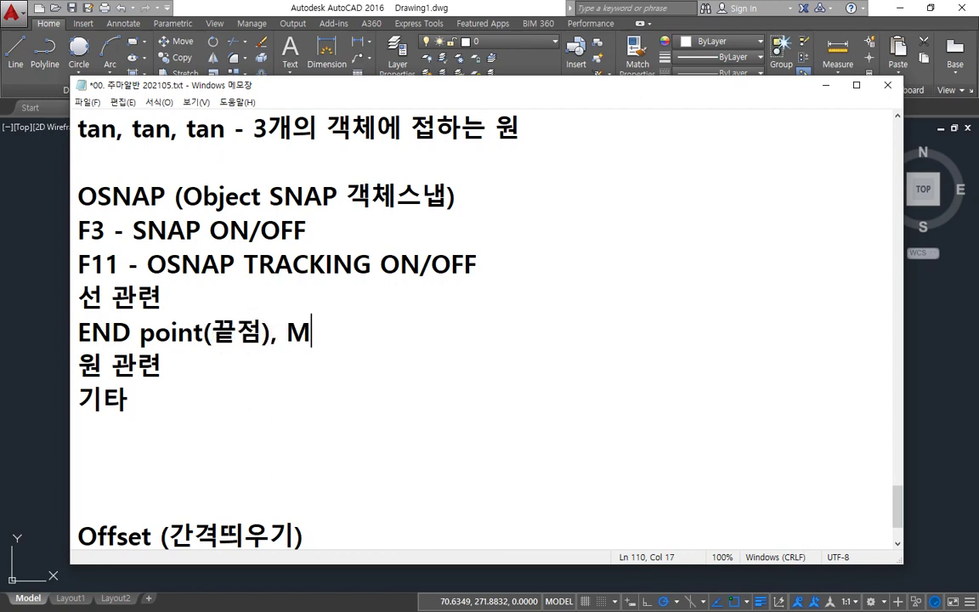
type("ID point(")
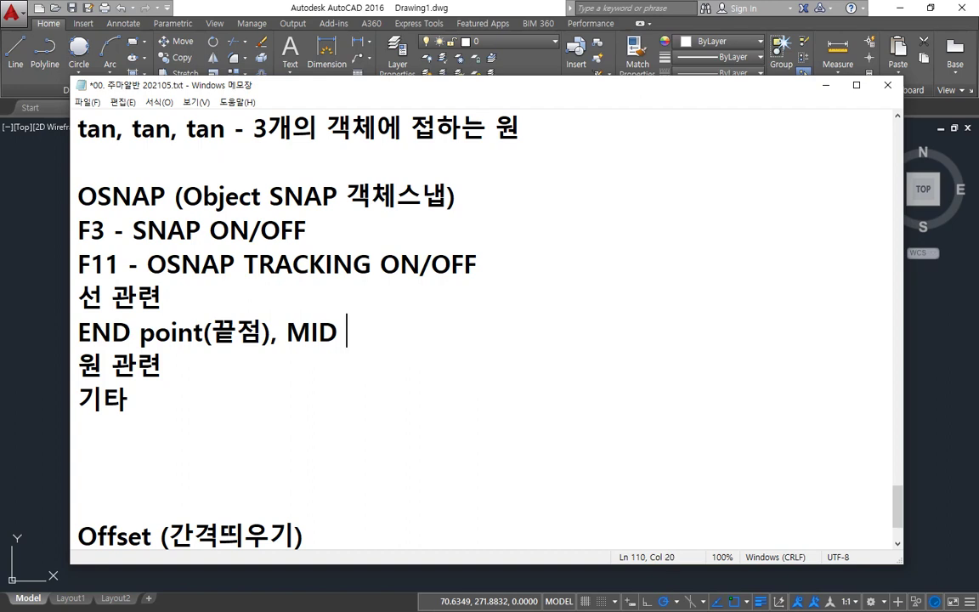
type("중간점)")
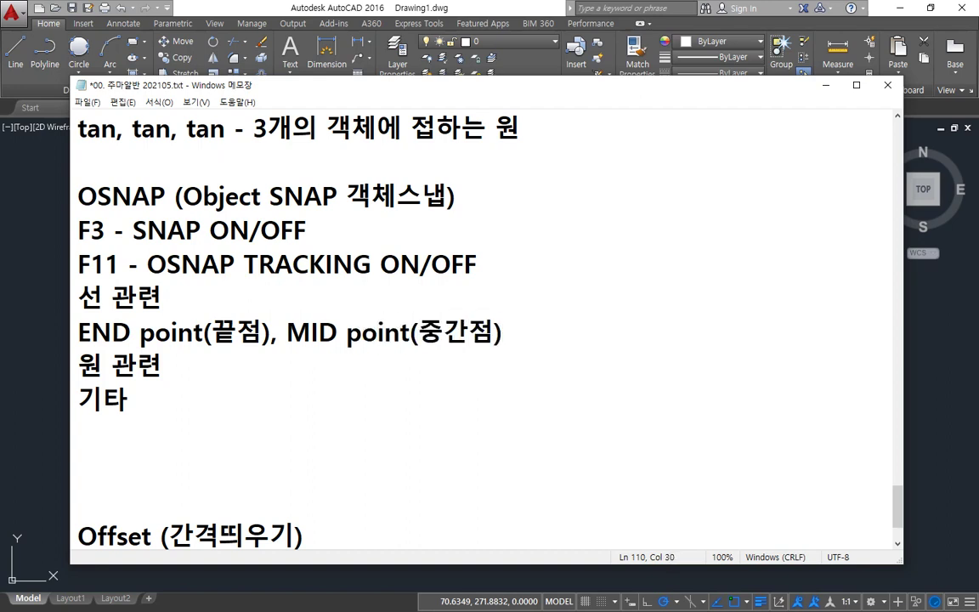
Add the line "CENter(중심점), QUAdrant(사분점), " under the "원 관련" heading
key("Down")
key("Return")
type("CE")
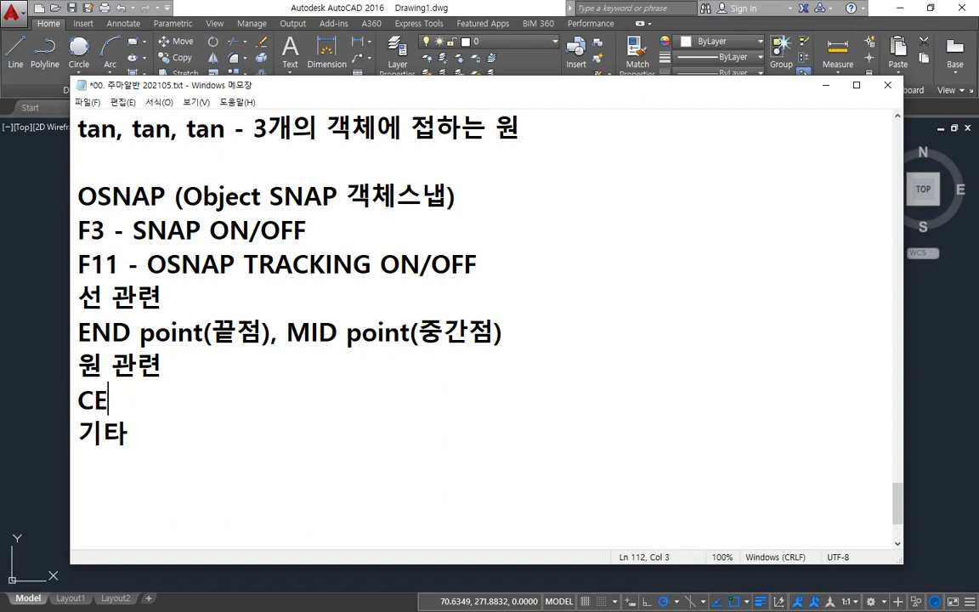
type("Nter, ")
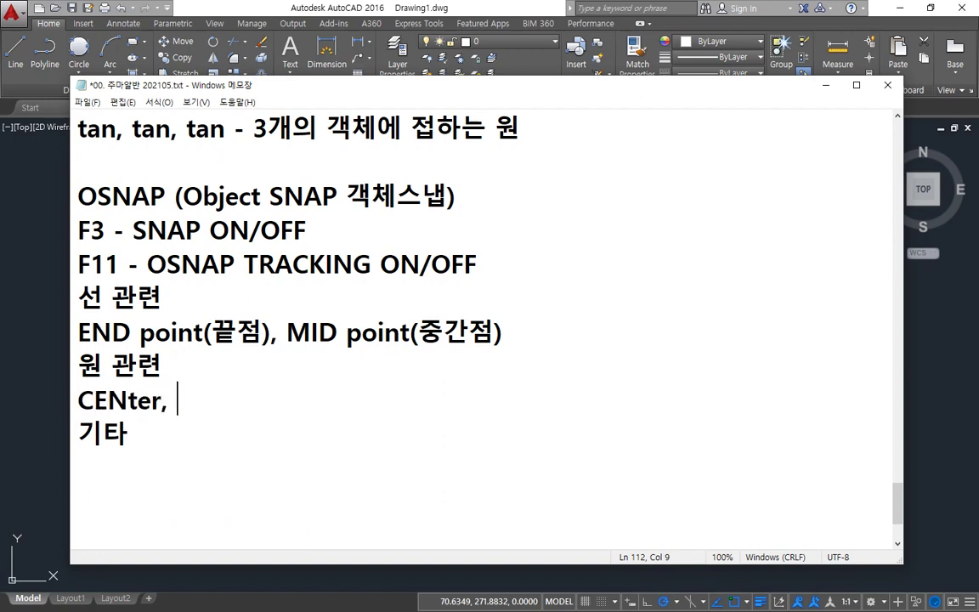
type("QUAdrant")
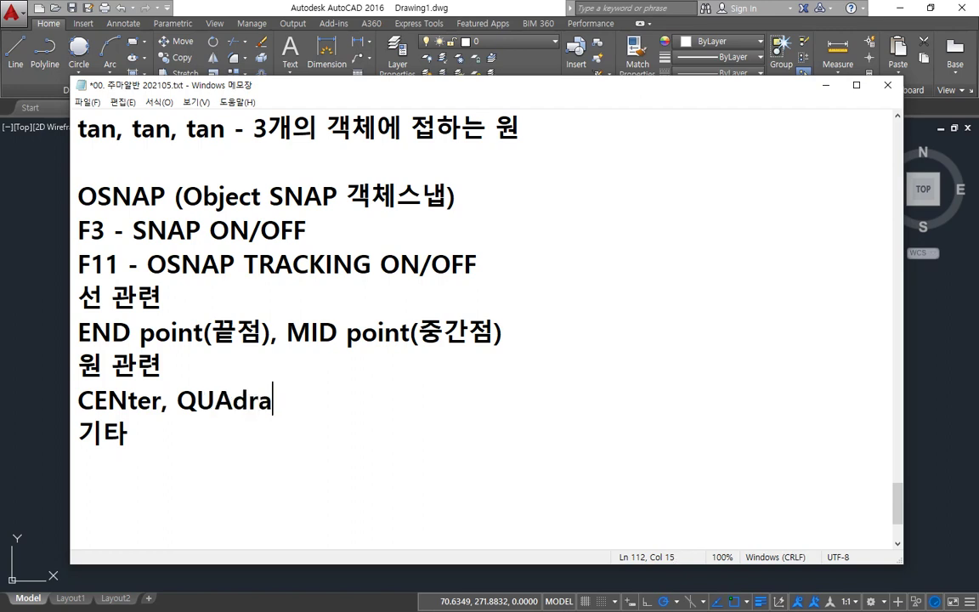
key("Left")
key("Left")
key("Left")
key("Left")
key("Left")
key("Left")
key("Left")
key("Left")
key("Left")
key("Left")
key("Left")
key("Left")
key("Right")
key("Right")
type("(중심")
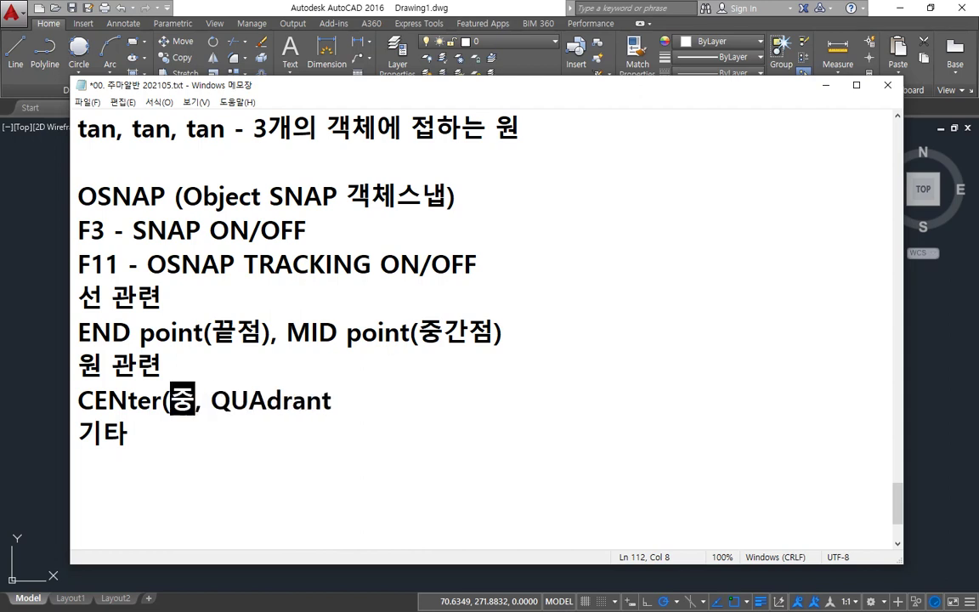
type("점)")
key("End")
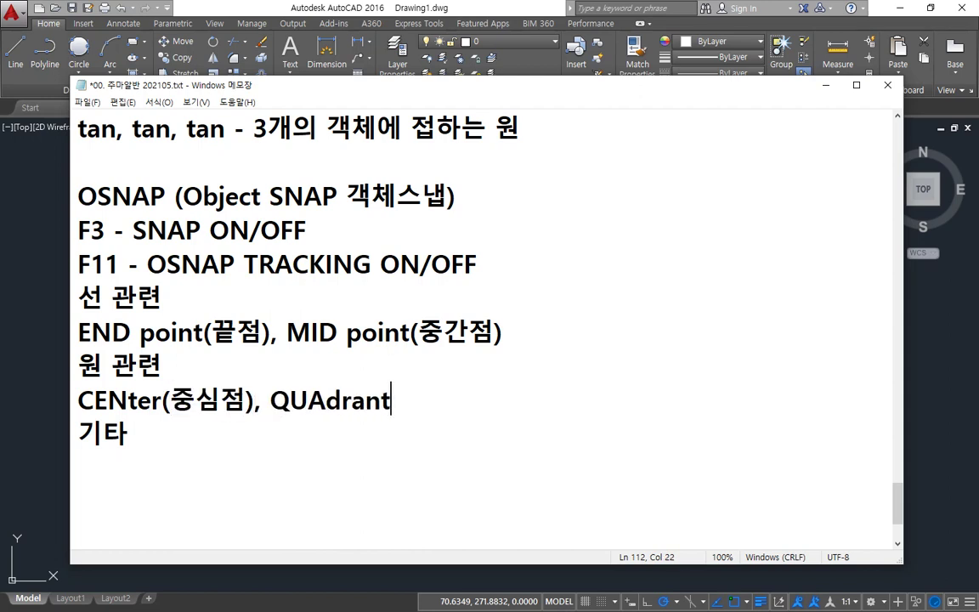
type("(사분점)(")
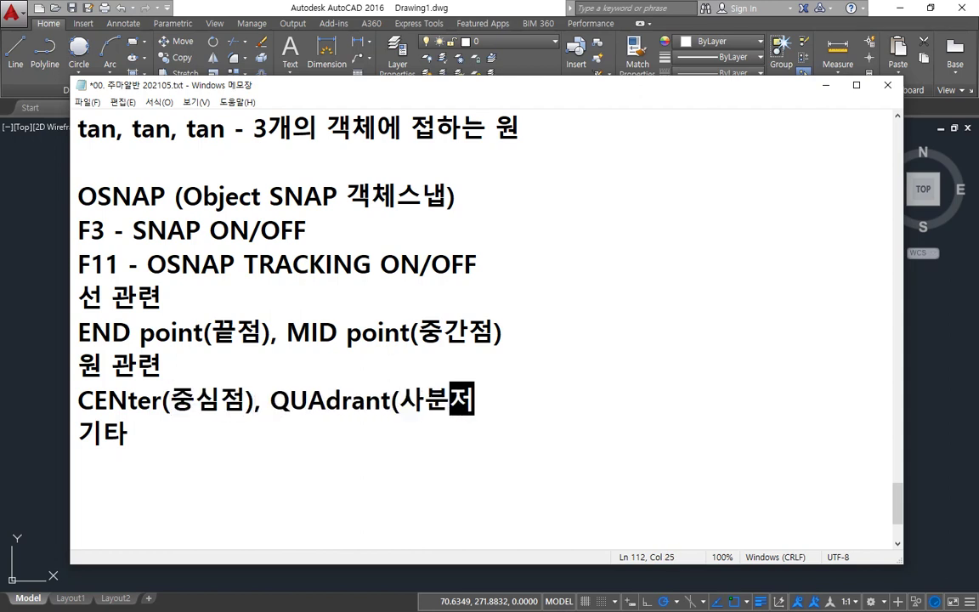
key("BackSpace")
type(", ")
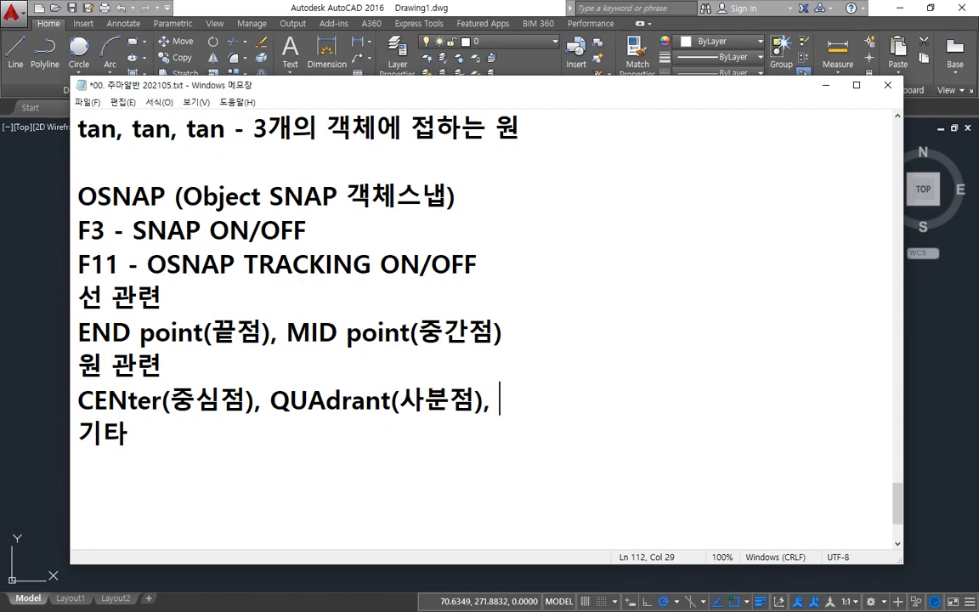
Append "TANgent(접점)" to the end of the CENter and QUAdrant line
type("TANG")
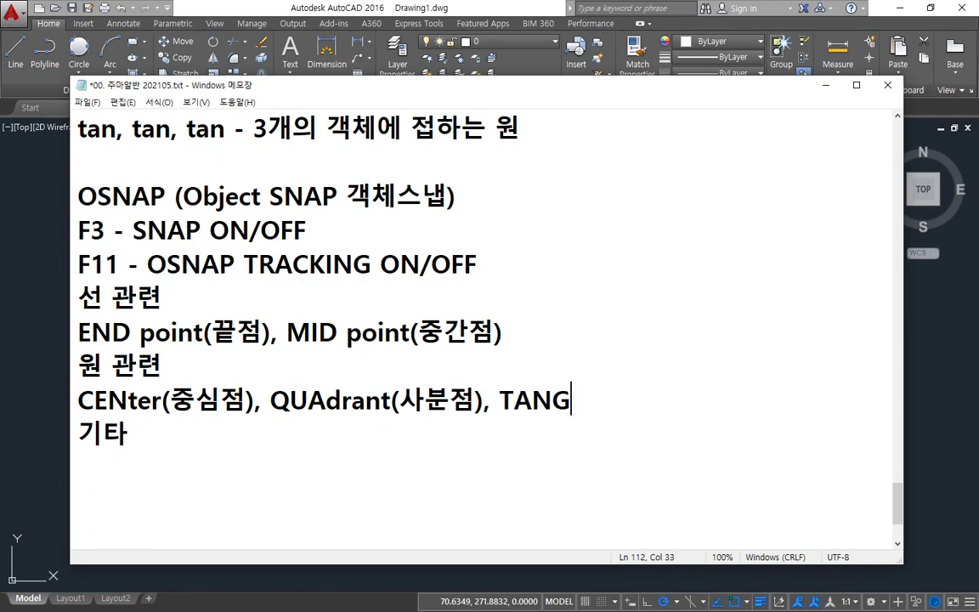
key("BackSpace")
type("gent(")
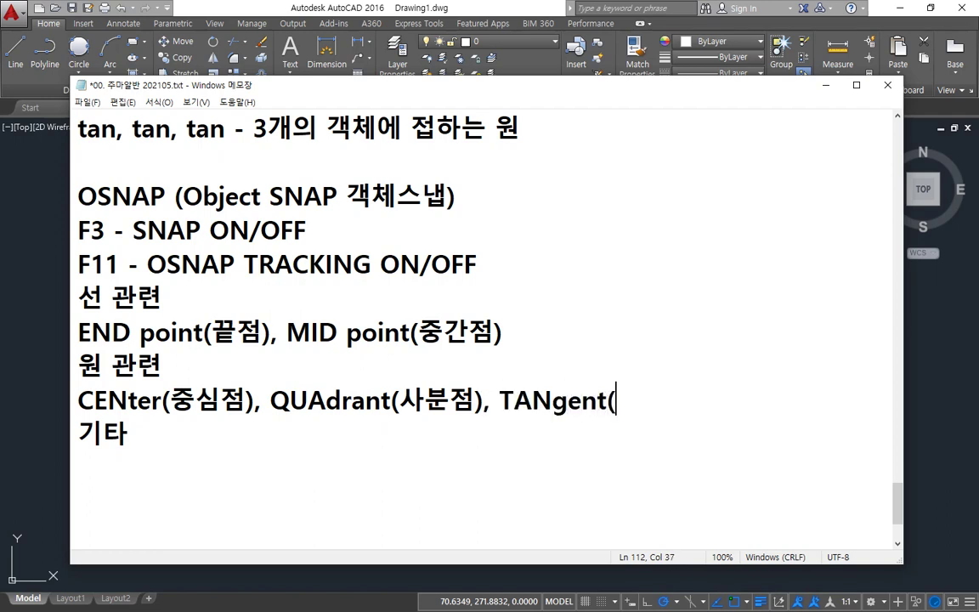
type("접점()")
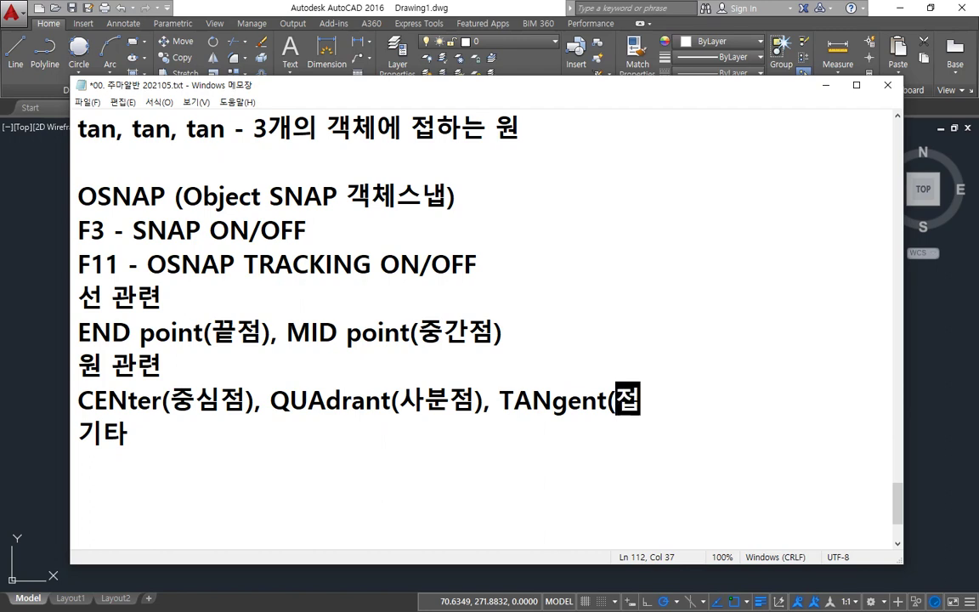
key("BackSpace")
key("BackSpace")
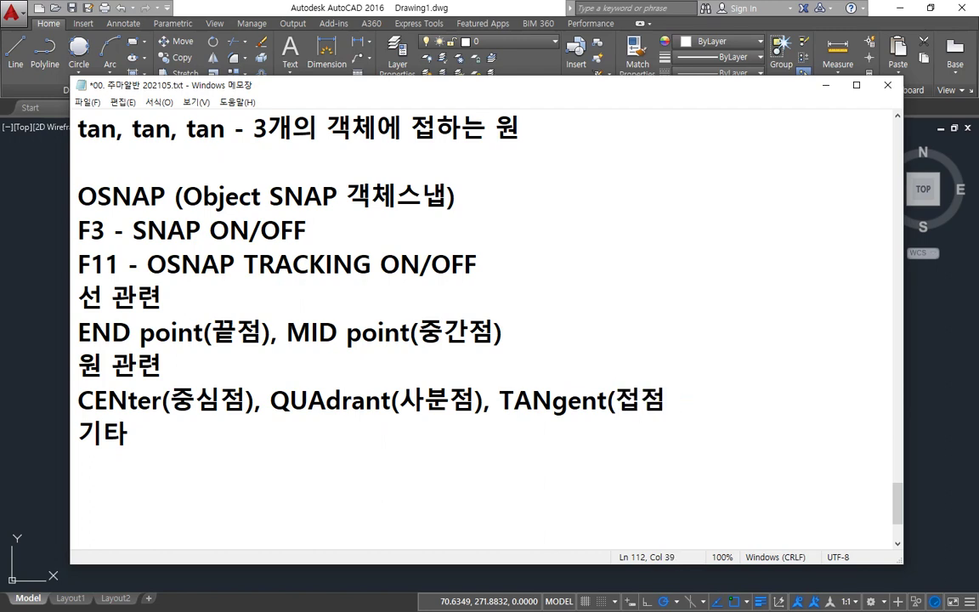
type(")")
Add a new line under the "기타" heading containing "INTersection(교차점), "
key("Down")
key("Return")
type("INT")
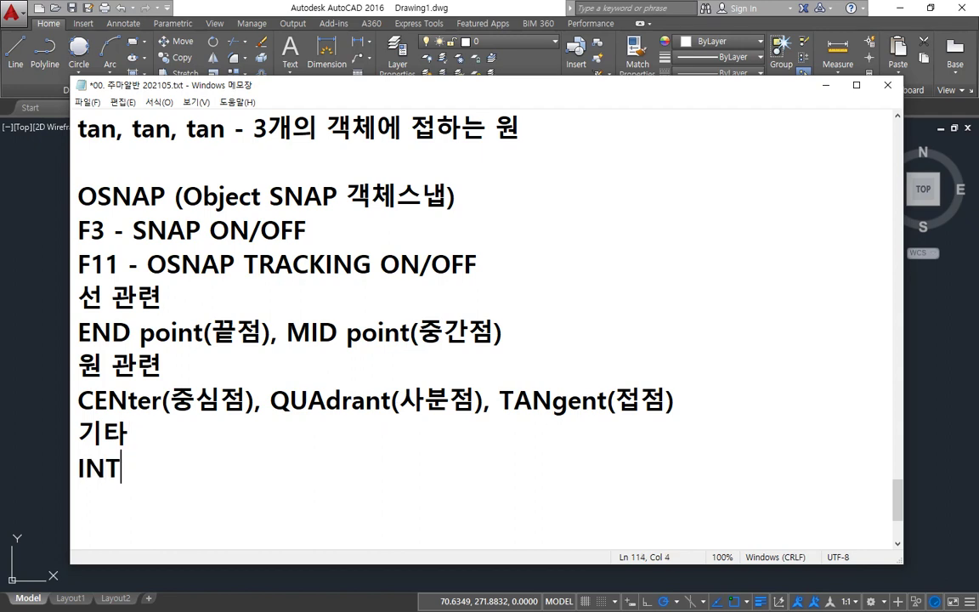
type("ersecti")
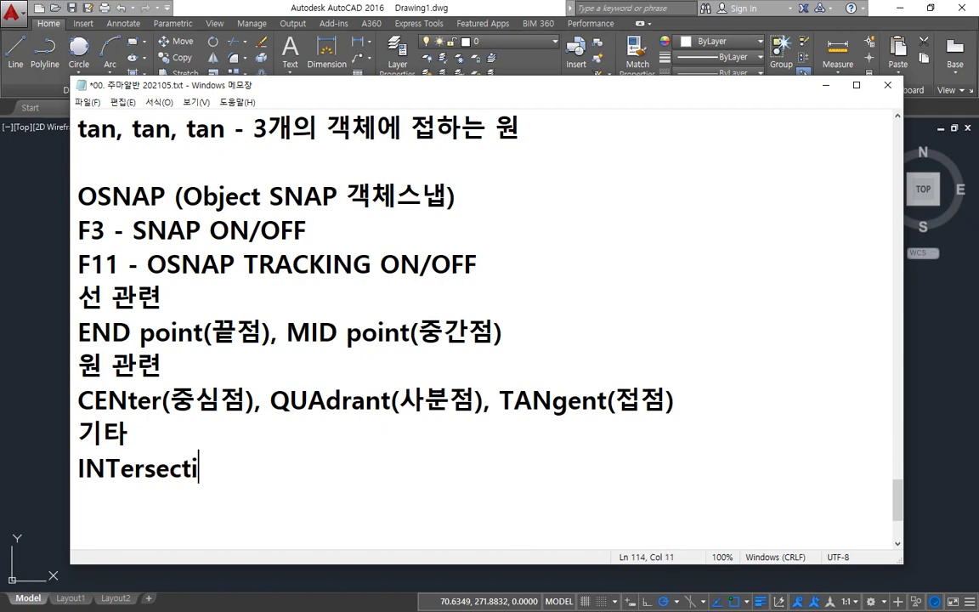
type("on(")
key("Hangul")
type("곶")
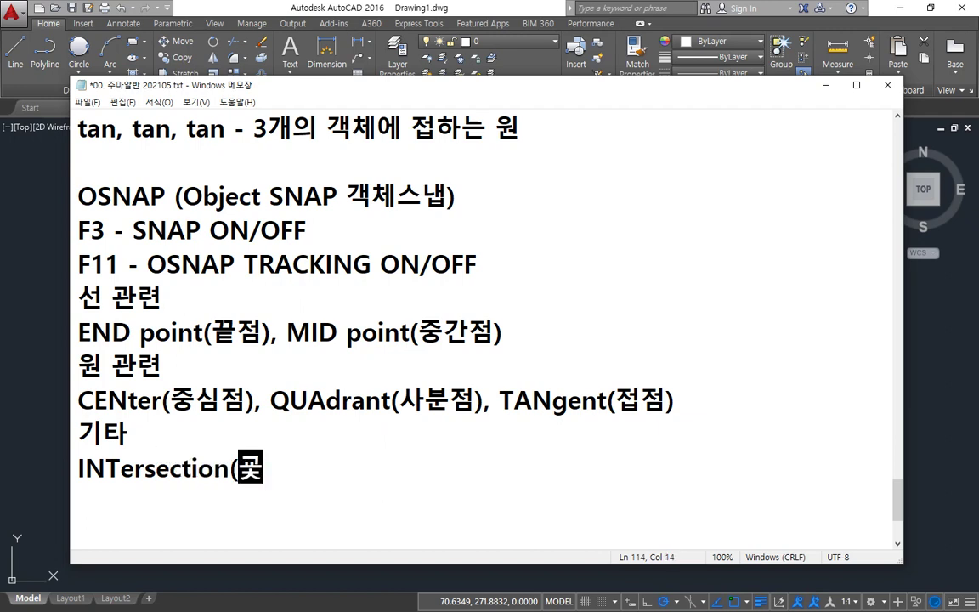
type("차점), ")
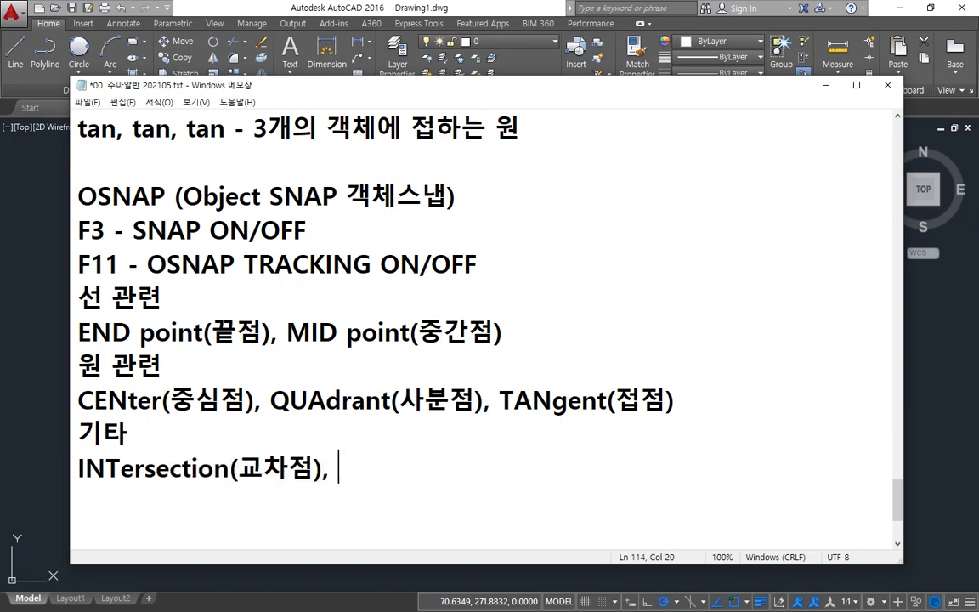
Append "PERpendicula(수직점)" to the end of the INTersection line
type("PE")
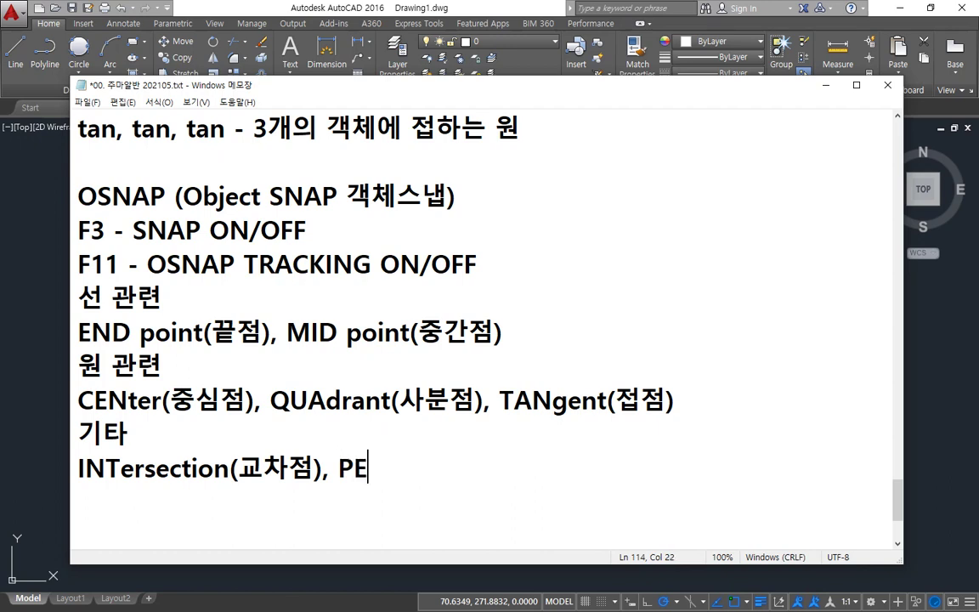
type("Rpendicula")
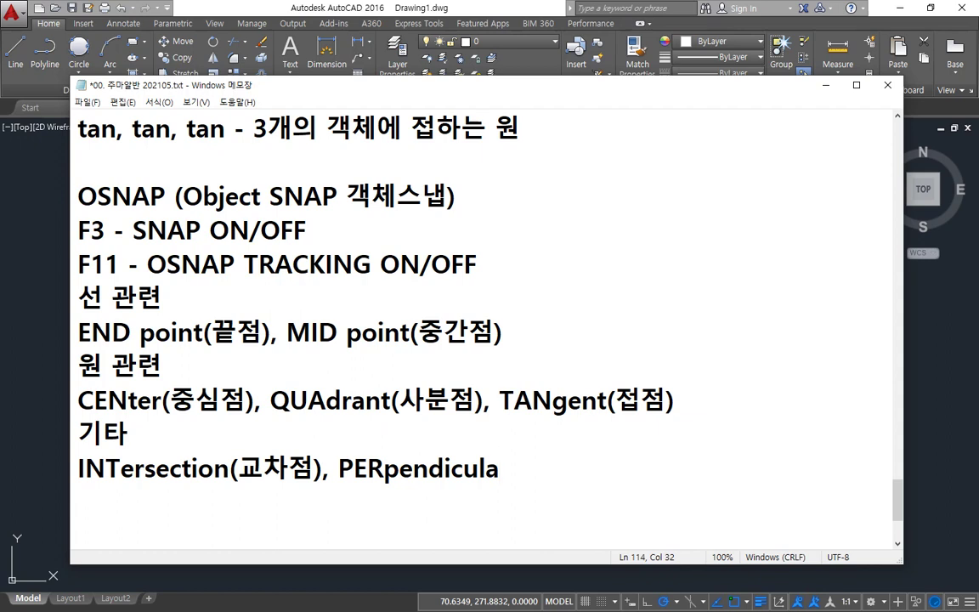
type("(수직점)")
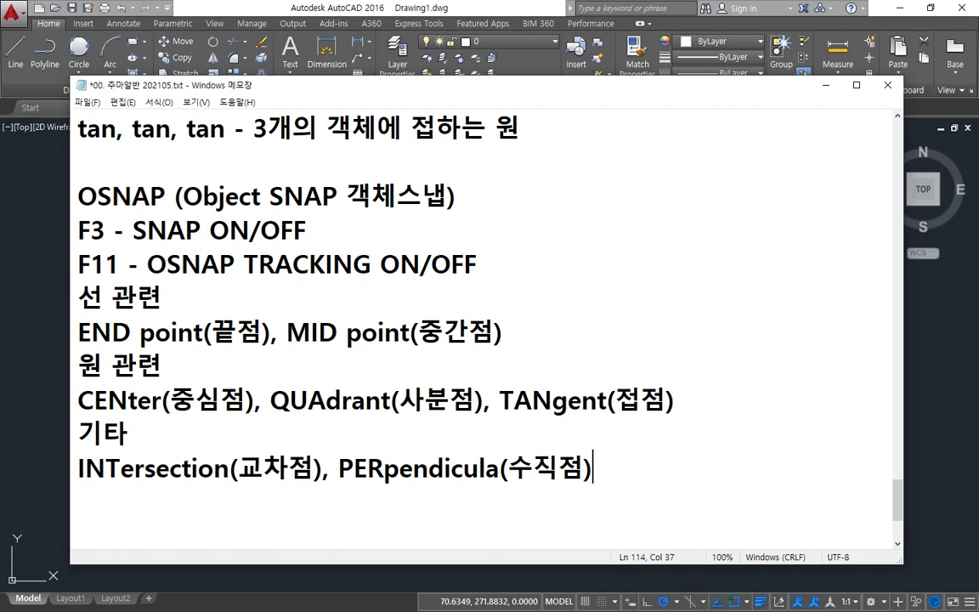
Insert the line "1. 1회사용" between the F11 line and the "선 관련" heading
key("Up")
key("Up")
key("Up")
key("Up")
key("Up")
key("Up")
key("End")
key("Return")
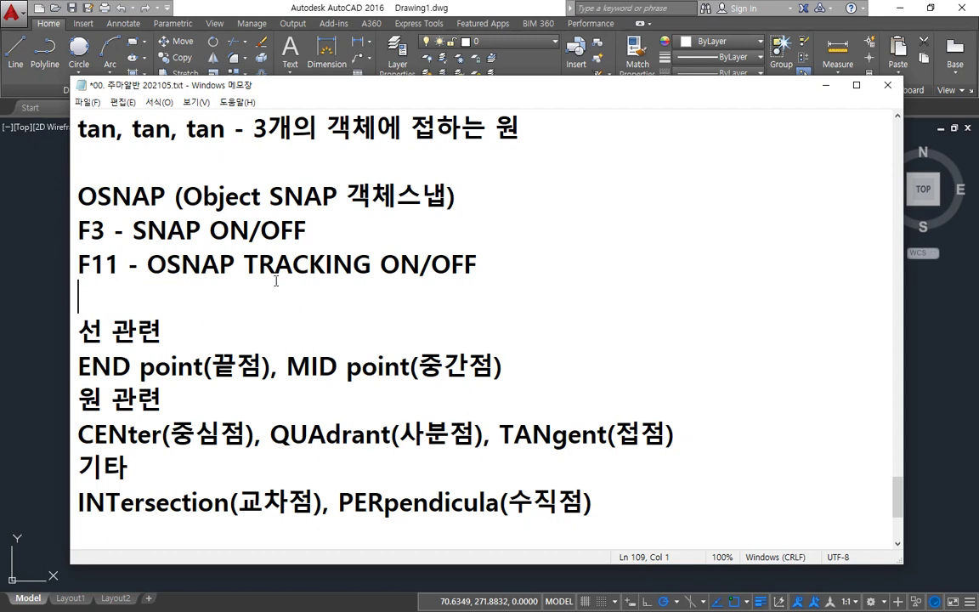
type("1. 1ghl")
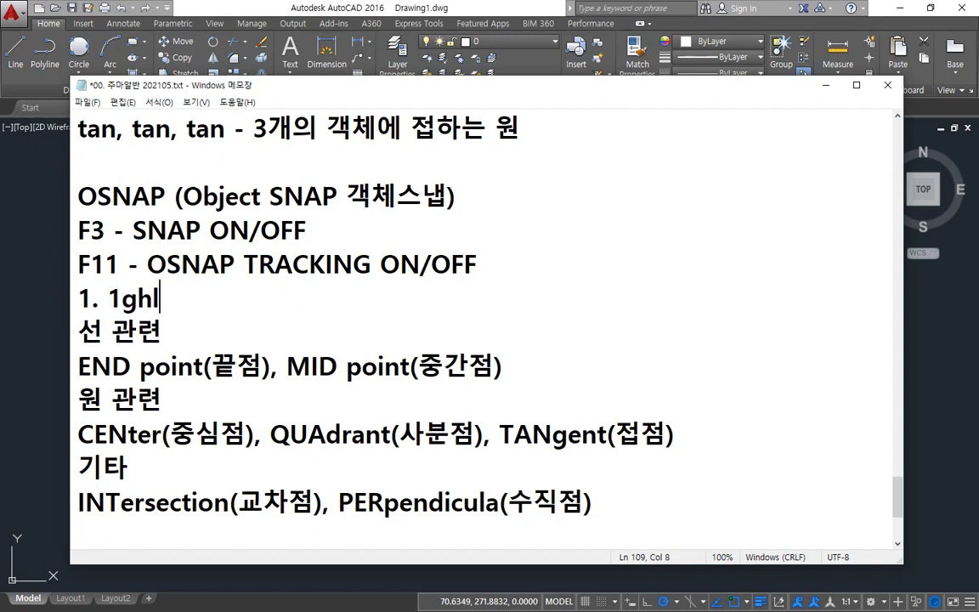
key("BackSpace")
key("BackSpace")
key("BackSpace")
key("Hangul")
type("회사용")
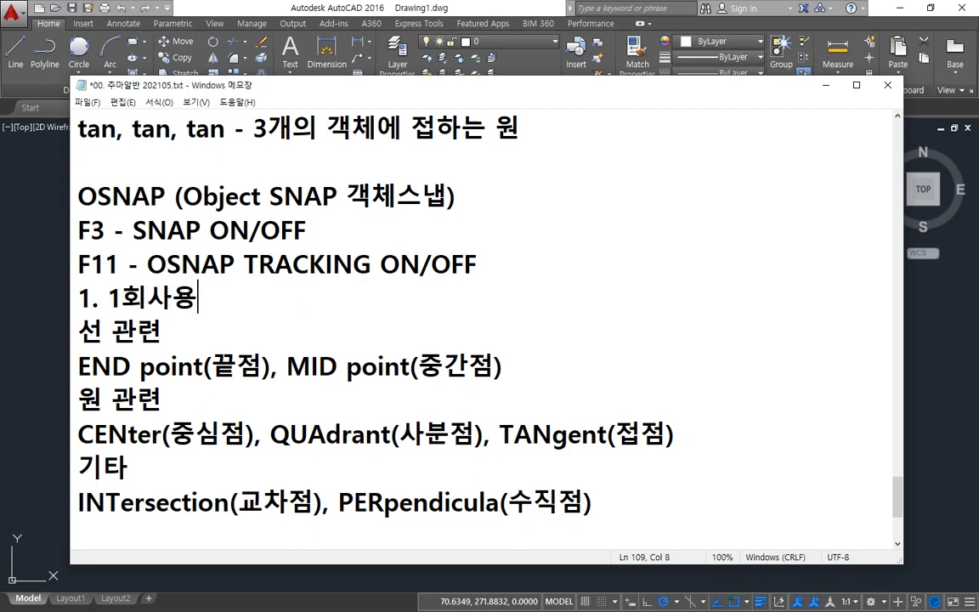
Add the line "3. Osnap Setting" directly below the "1. 1회사용" line
key("Return")
left_click(276, 280)
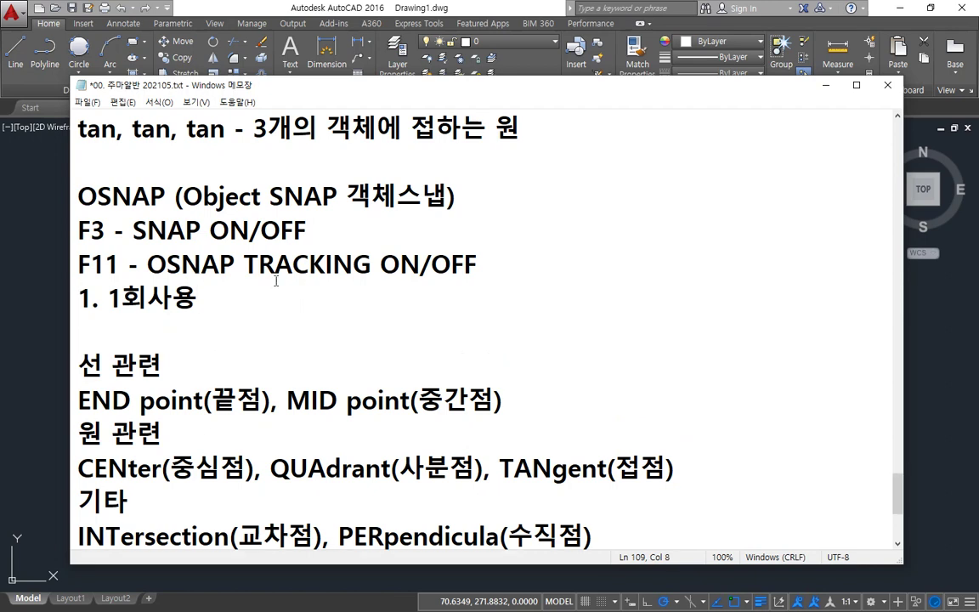
key("Down")
type("3. Osn")
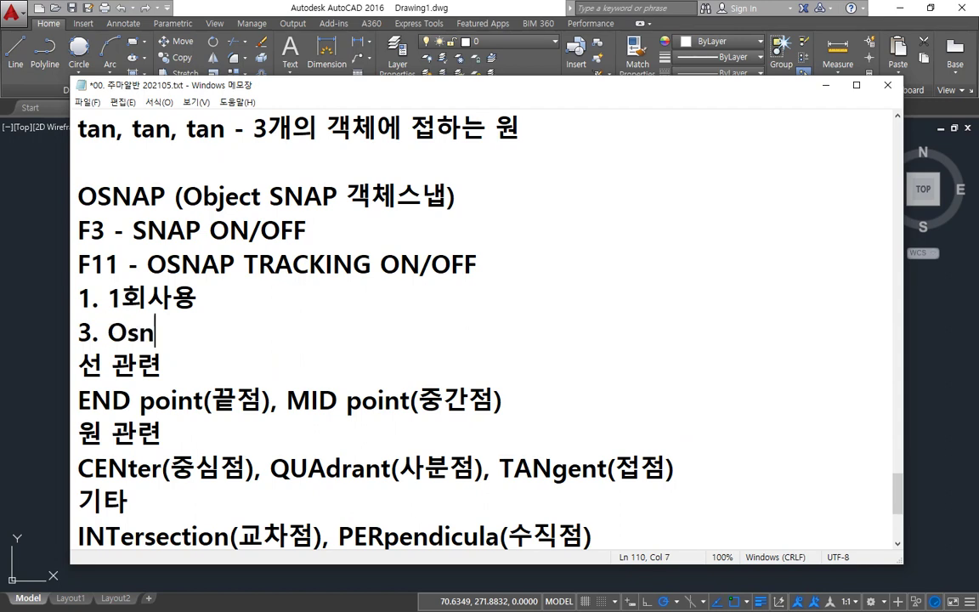
type("ap Setting")
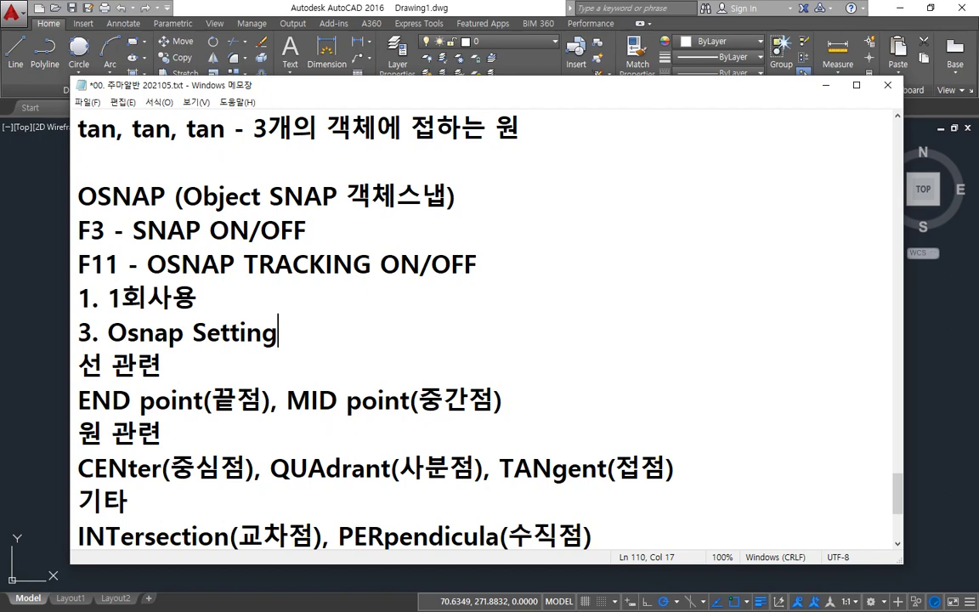
Append " - 직접이벼" to the end of the "1. 1회사용" line
left_click(276, 281)
type("- ")
type("wlr")
key("BackSpace")
key("BackSpace")
key("BackSpace")
type("직접이벼")
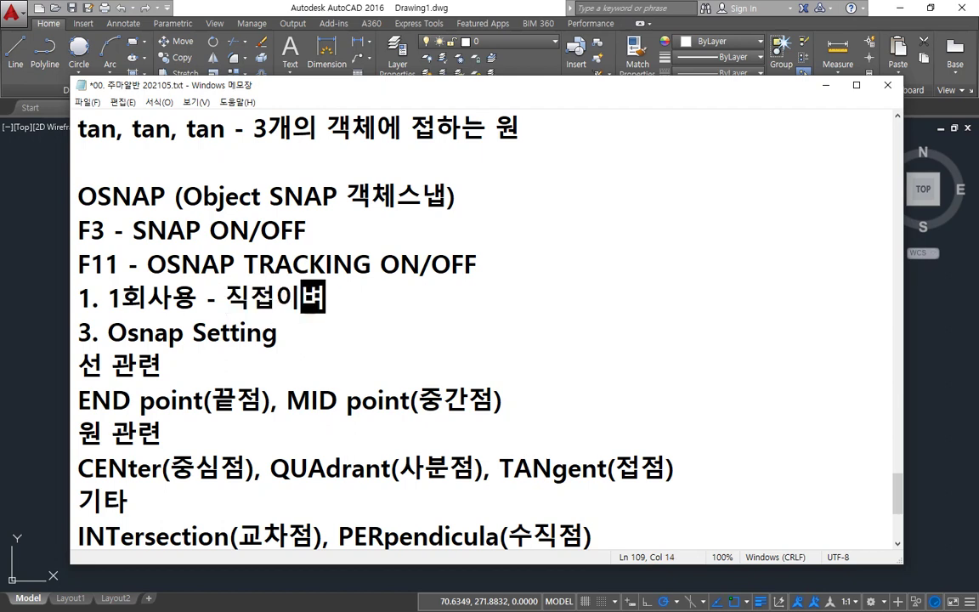
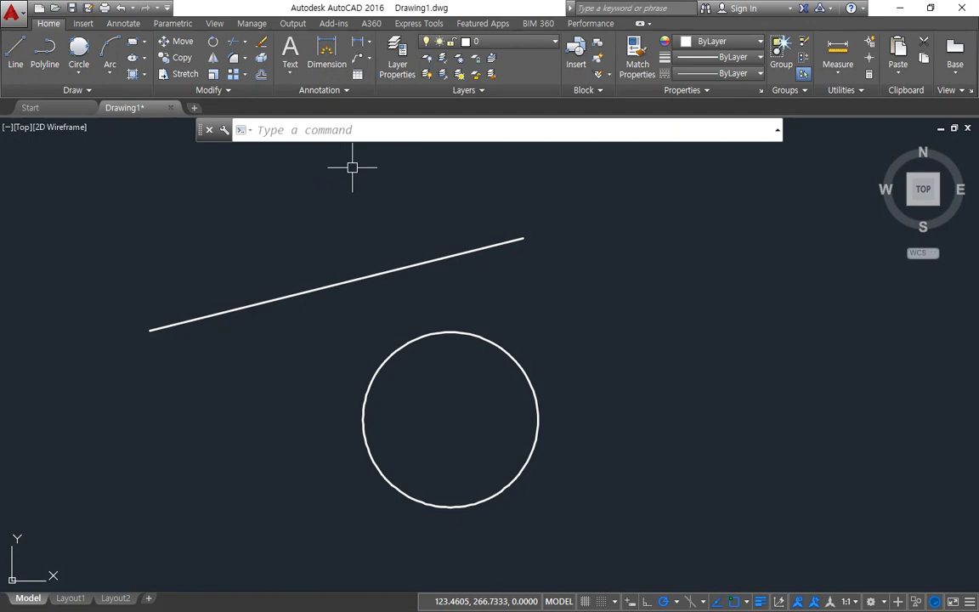
Switch to AutoCAD and try to enter the object snap code END with no drawing command active
type("Ebd")
key("Escape")
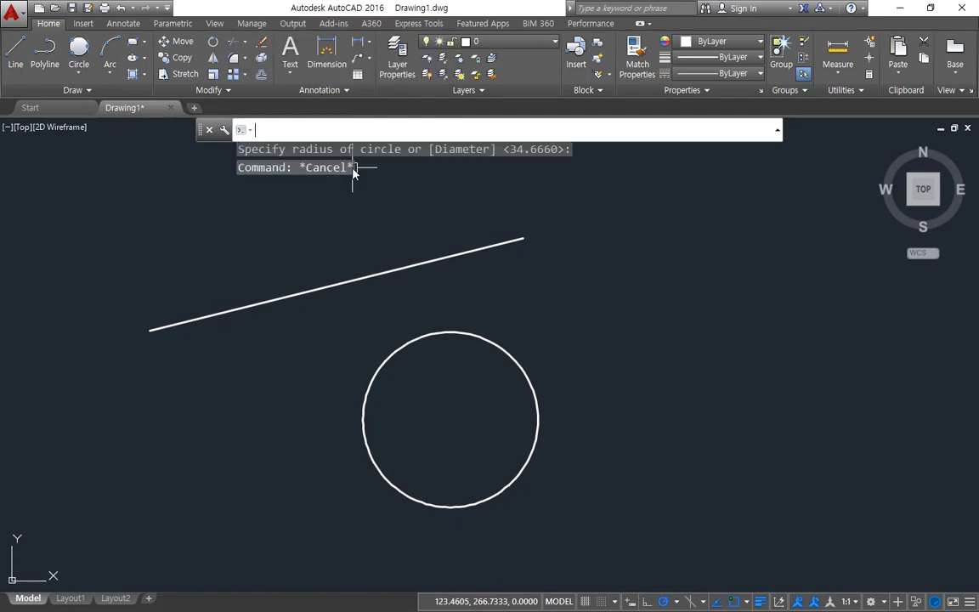
key("Escape")
type("end")
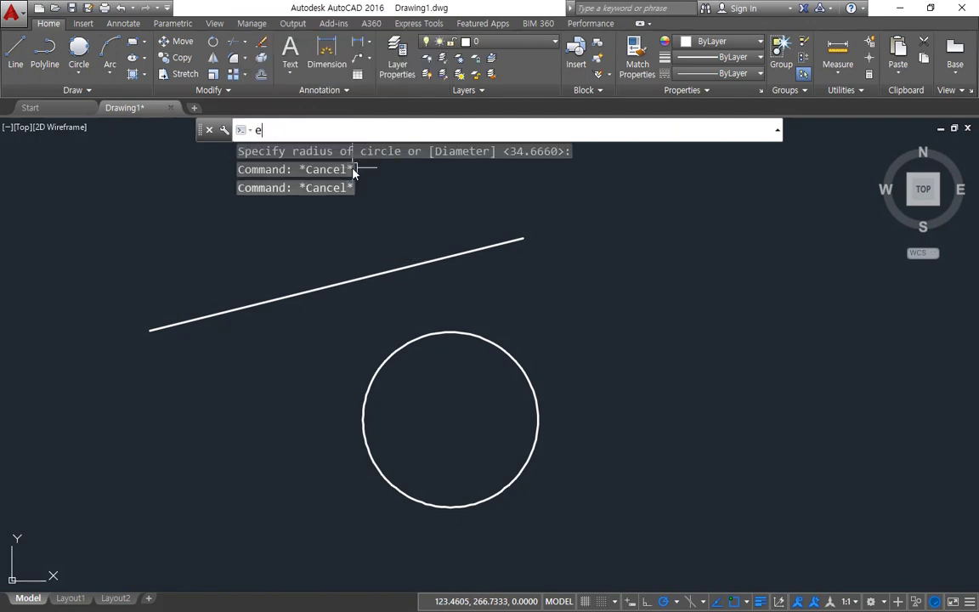
left_click(360, 163)
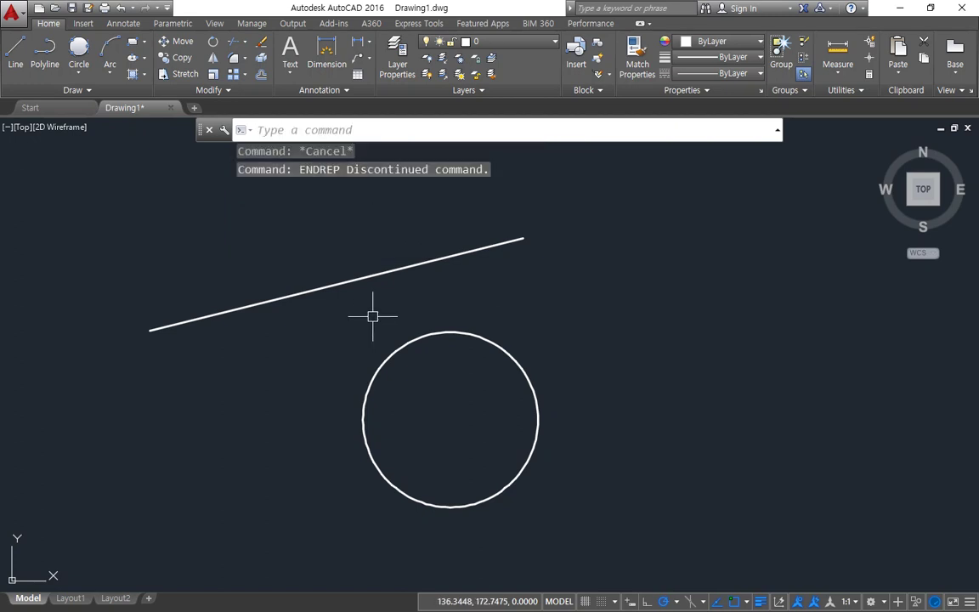
type("end")
key("Return")
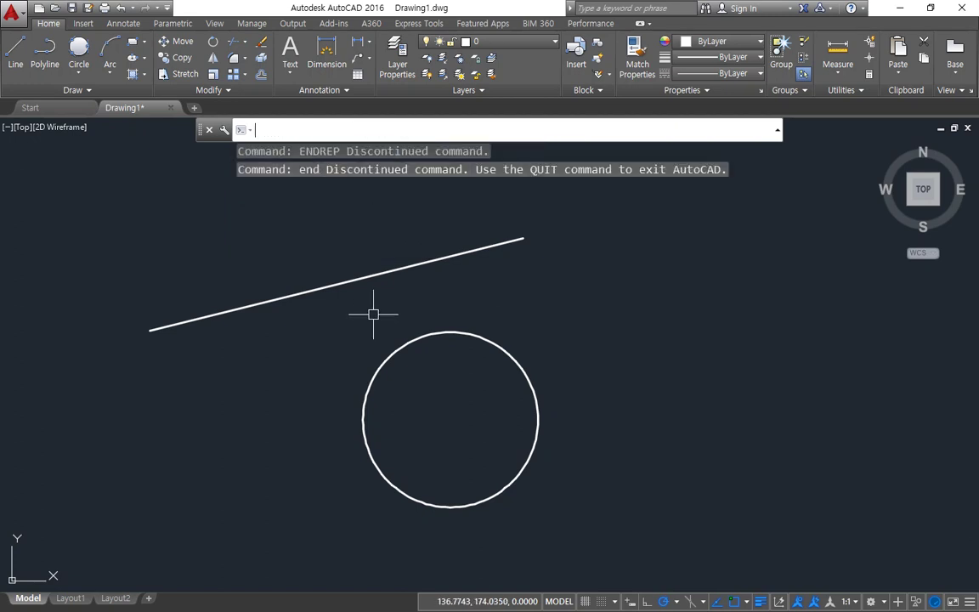
type("end")
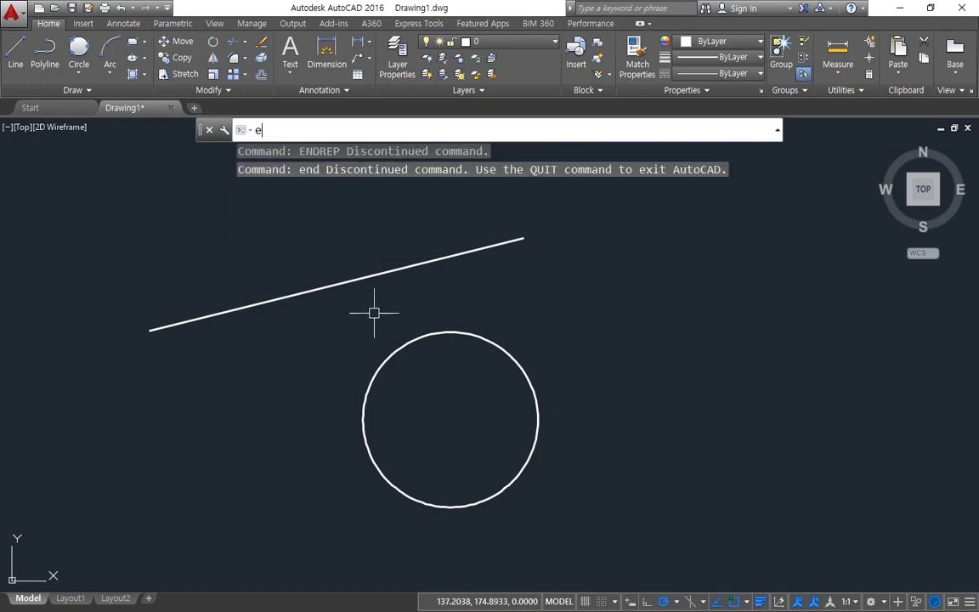
key("Return")
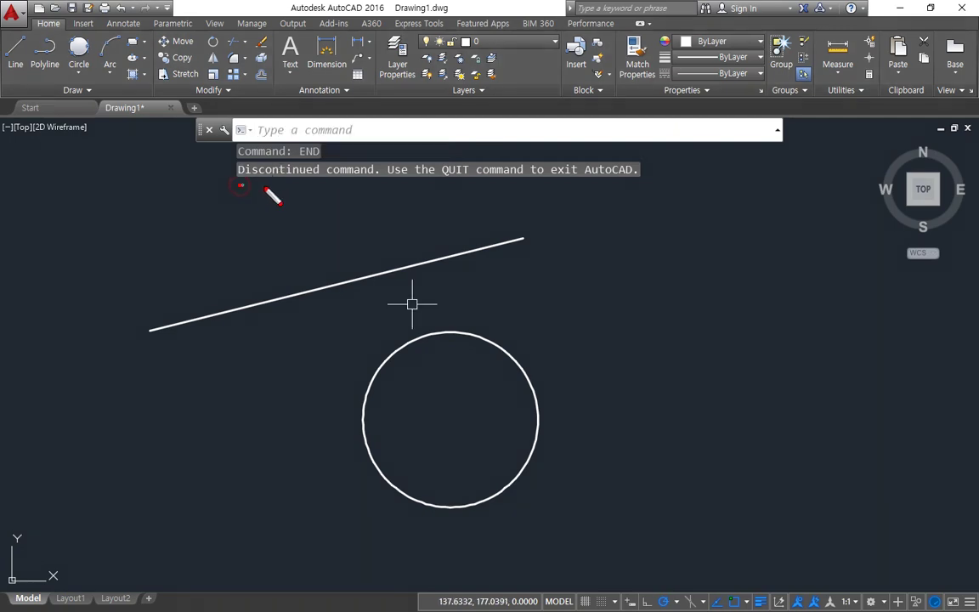
left_click_drag(264, 188, 558, 182)
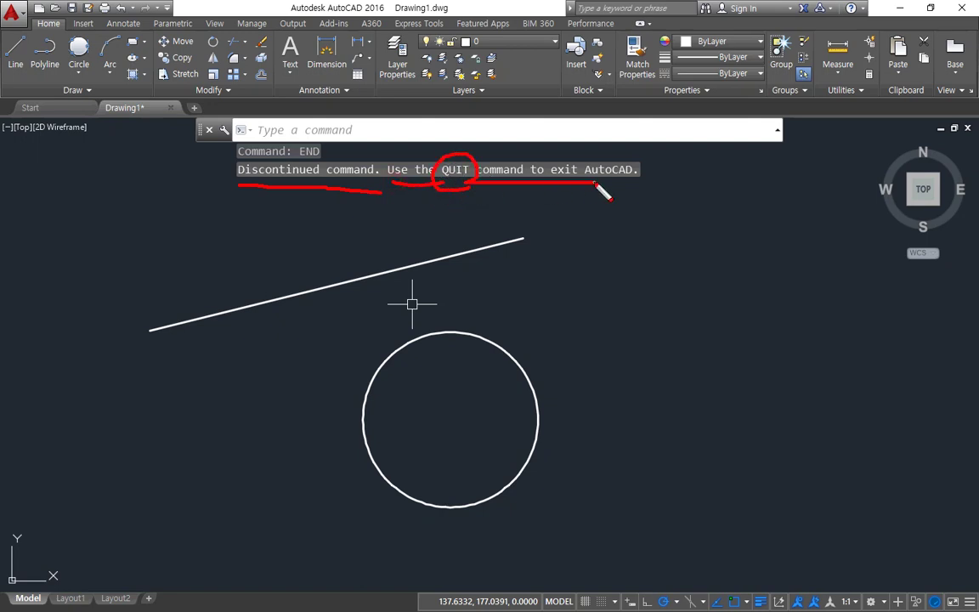
left_click_drag(597, 182, 653, 182)
mouse_move(583, 195)
left_mouse_down()
mouse_move(522, 188)
mouse_move(531, 176)
mouse_move(580, 198)
left_mouse_up()
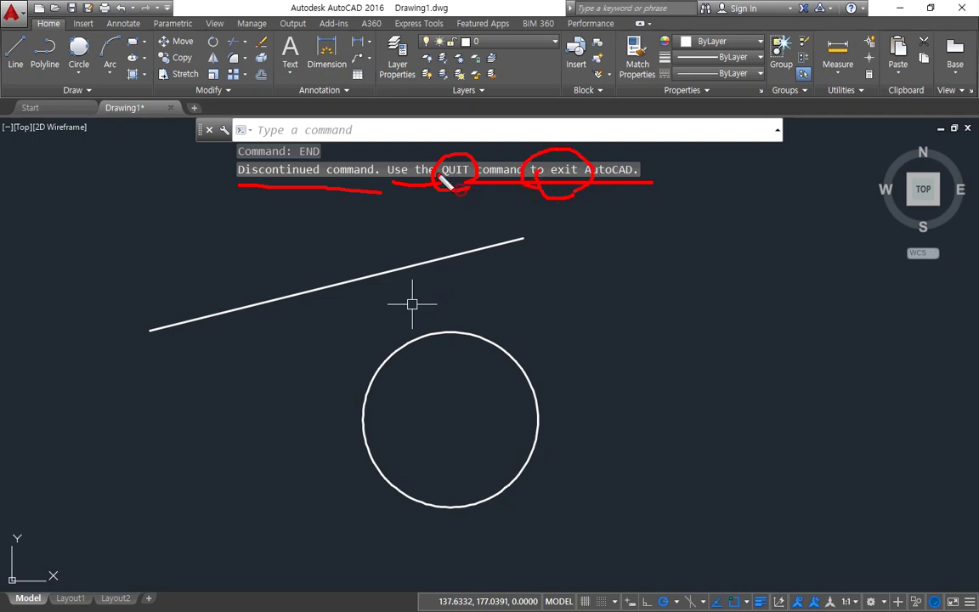
left_click_drag(444, 180, 444, 185)
mouse_move(306, 153)
left_mouse_down()
mouse_move(343, 171)
mouse_move(294, 145)
mouse_move(315, 180)
left_mouse_up()
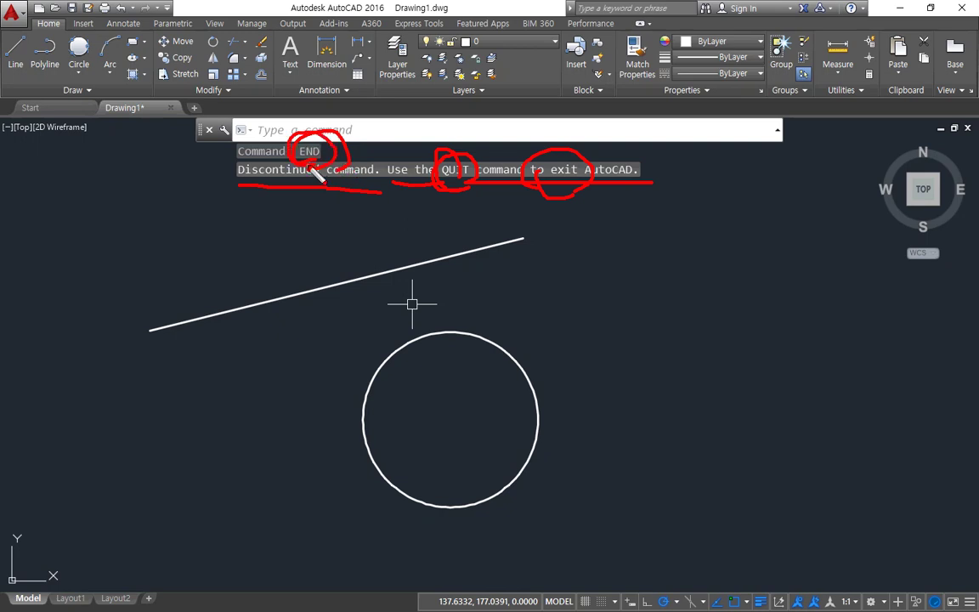
left_click_drag(233, 139, 335, 147)
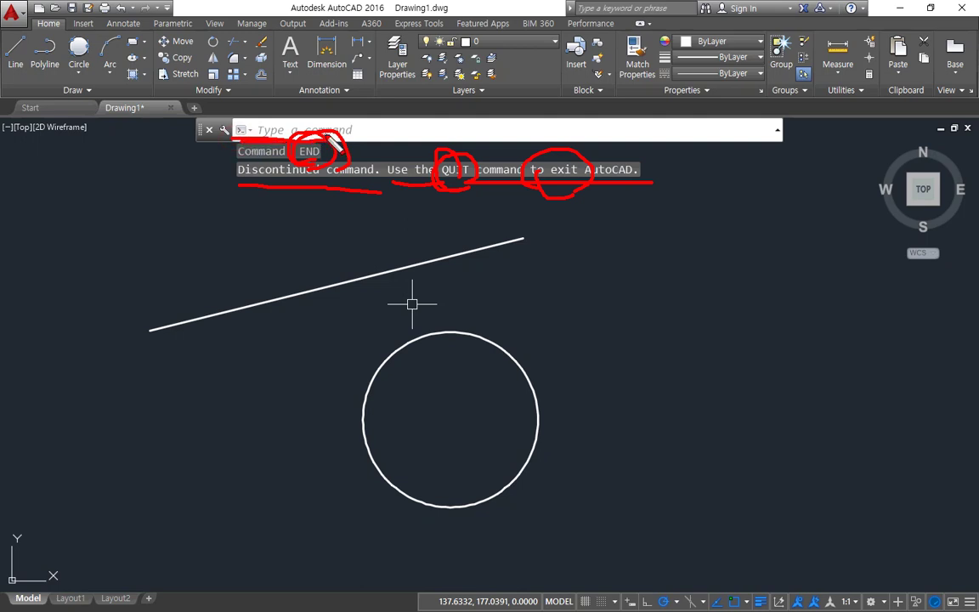
mouse_move(238, 176)
left_mouse_down()
mouse_move(466, 183)
mouse_move(643, 206)
left_mouse_up()
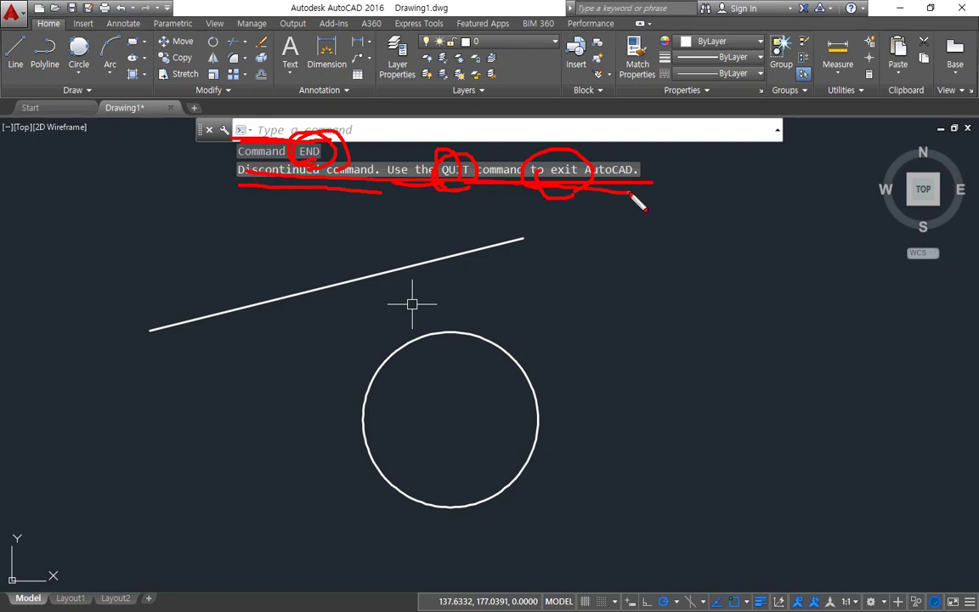
mouse_move(301, 151)
left_mouse_down()
mouse_move(226, 117)
mouse_move(297, 155)
left_mouse_up()
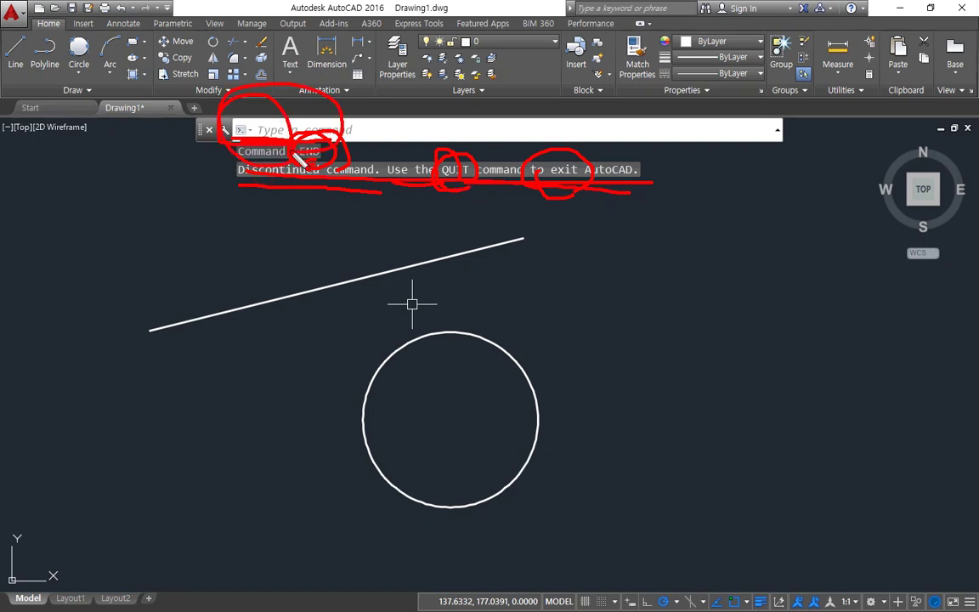
key("Escape")
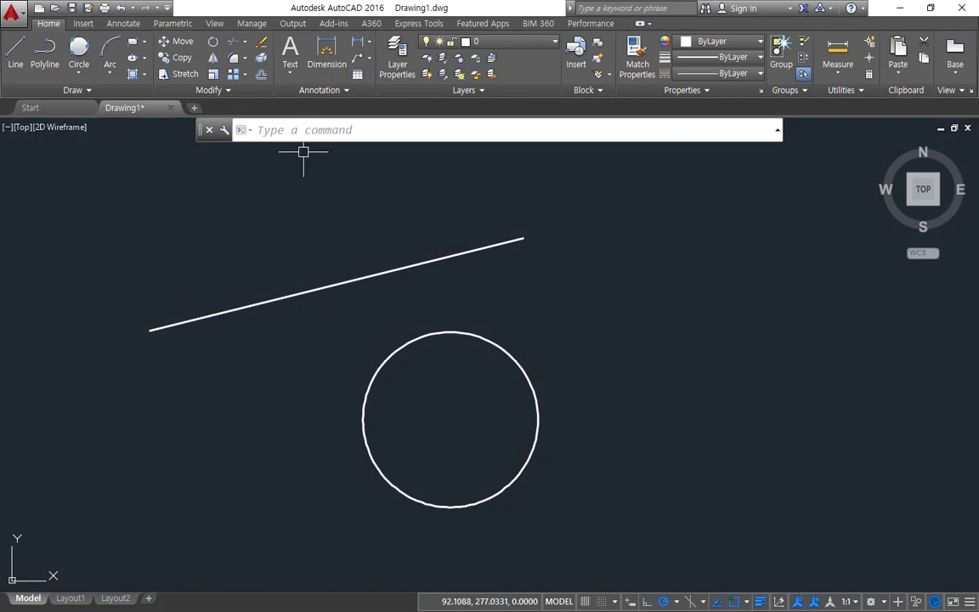
Start the Line command to examine its first-point prompt and cancel it without drawing anything
type("l")
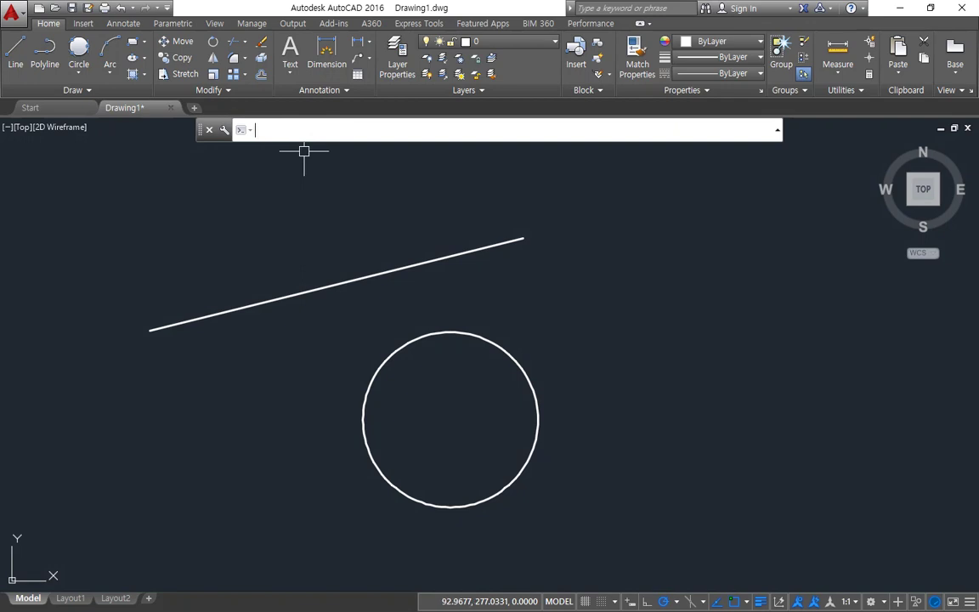
key("Return")
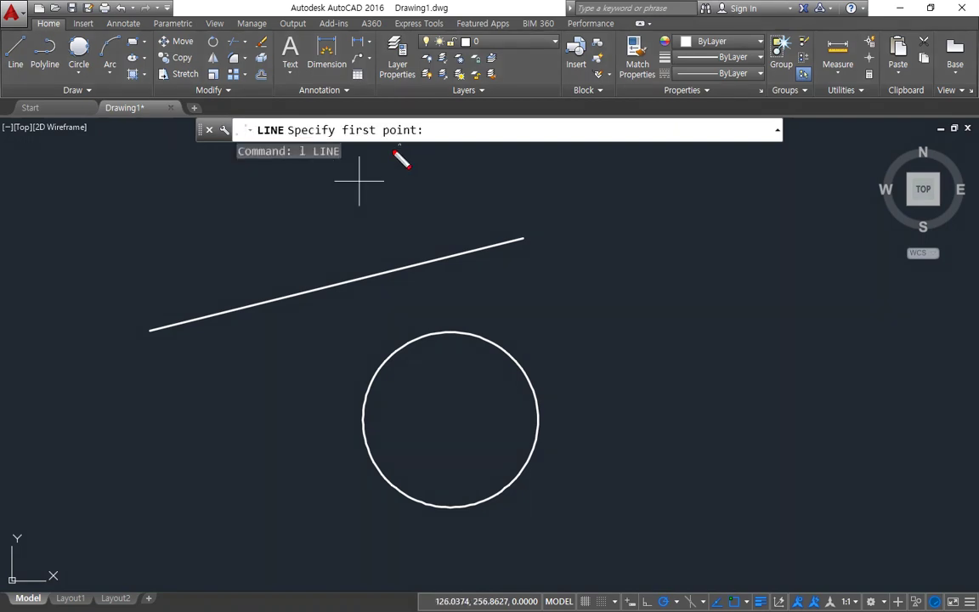
mouse_move(373, 158)
left_mouse_down()
mouse_move(342, 125)
mouse_move(350, 158)
left_mouse_up()
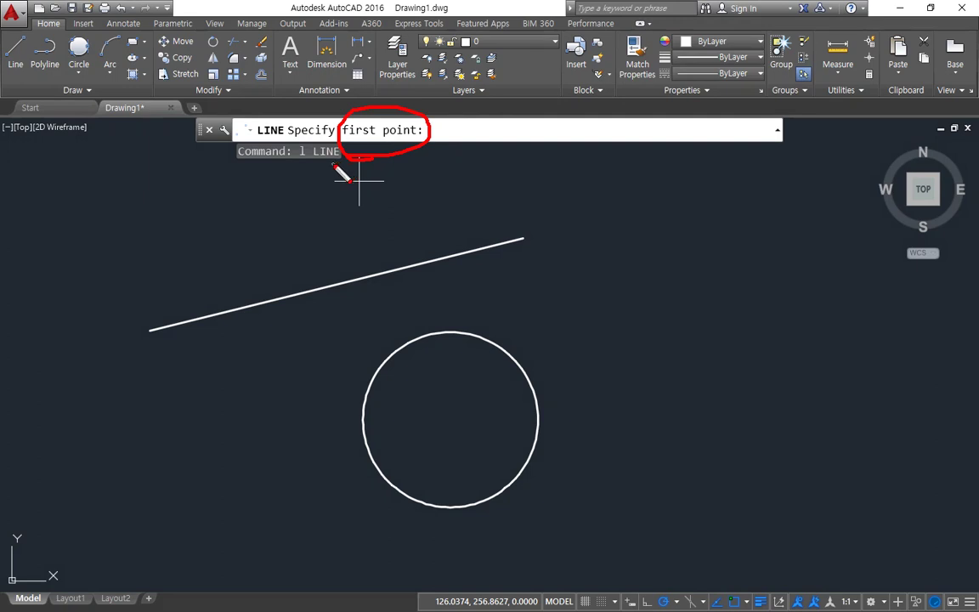
mouse_move(434, 136)
left_mouse_down()
mouse_move(398, 149)
mouse_move(431, 168)
mouse_move(426, 100)
mouse_move(422, 170)
left_mouse_up()
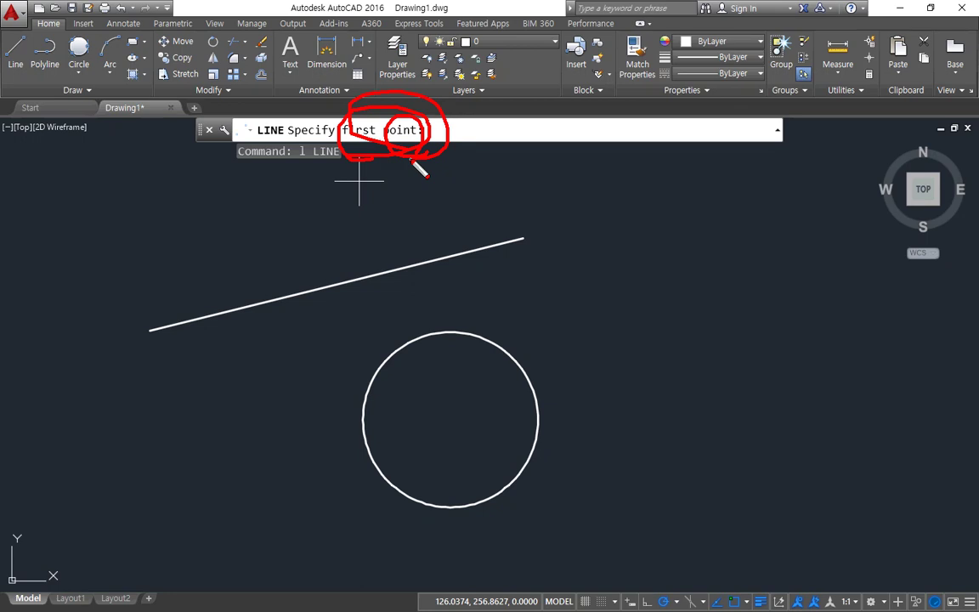
key("Escape")
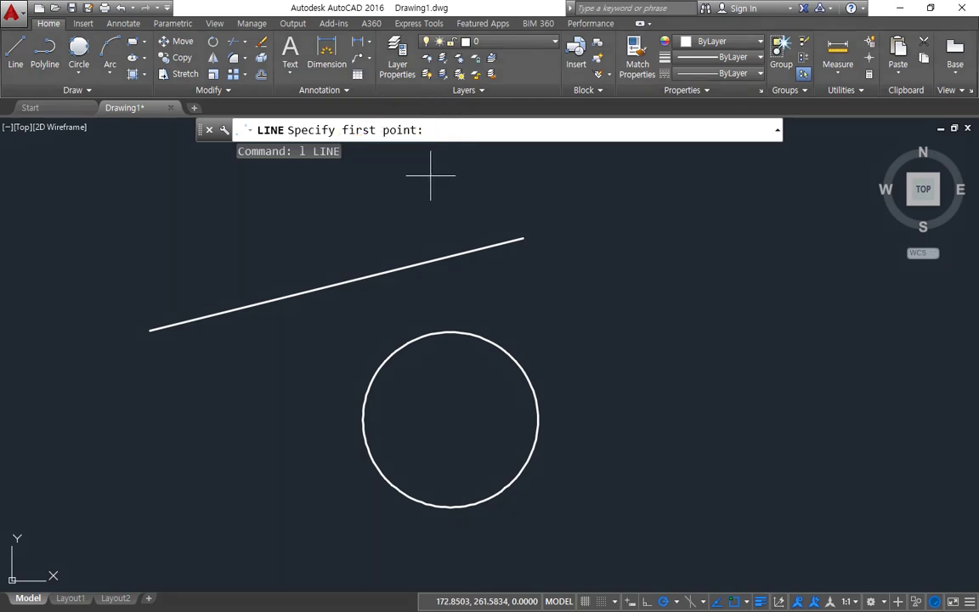
key("Escape")
Start the Circle command to examine its center-point prompt and cancel it without drawing anything
type("c")
key("Return")
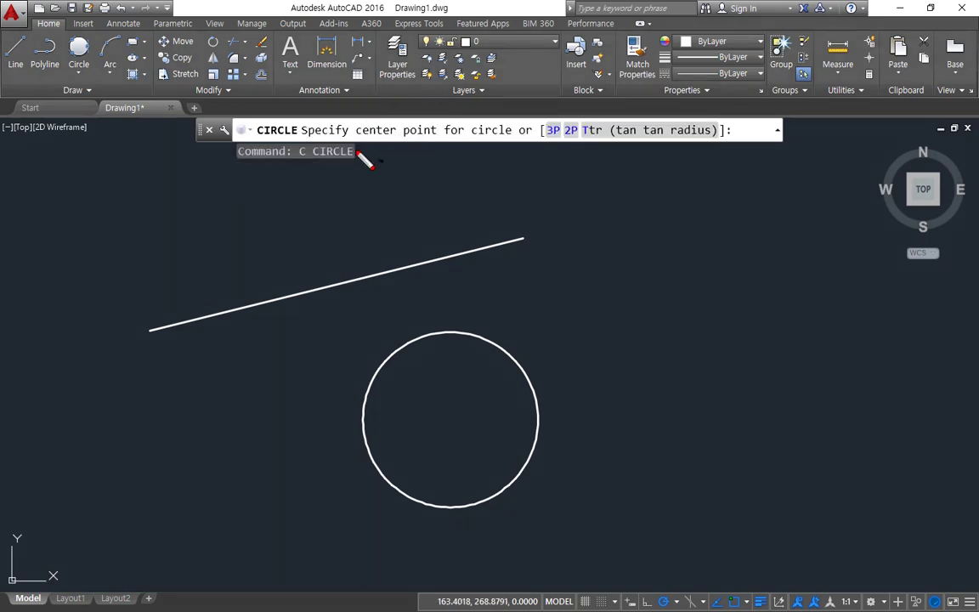
mouse_move(436, 141)
left_mouse_down()
mouse_move(410, 109)
mouse_move(374, 151)
mouse_move(435, 136)
mouse_move(393, 111)
mouse_move(433, 172)
left_mouse_up()
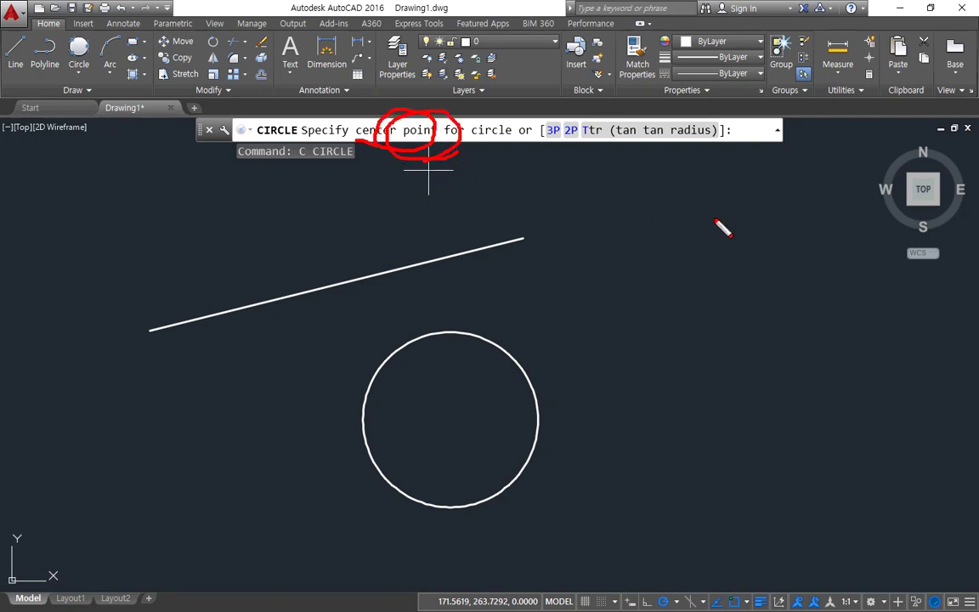
mouse_move(734, 226)
left_mouse_down()
mouse_move(741, 160)
mouse_move(732, 140)
mouse_move(753, 150)
left_mouse_up()
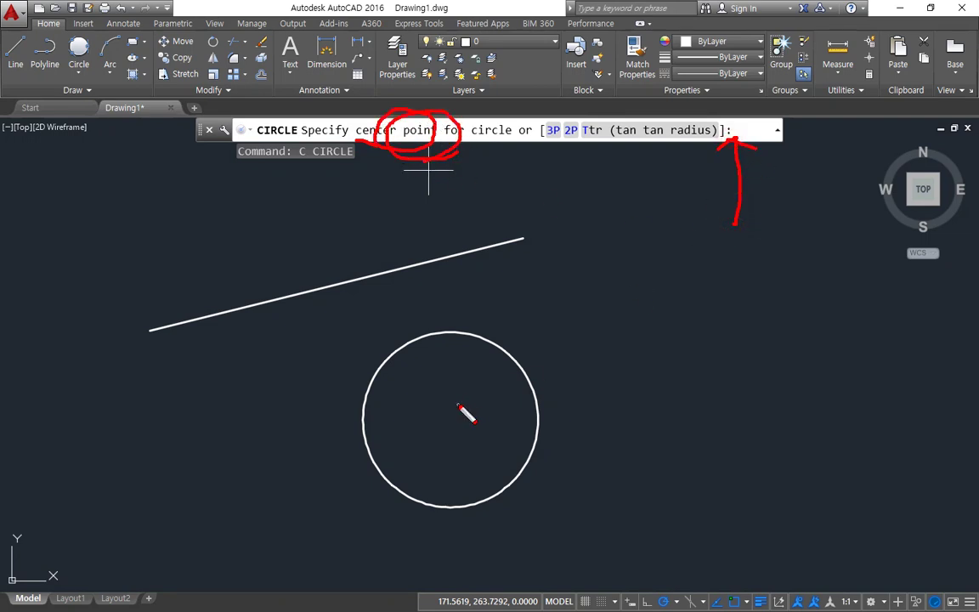
key("Escape")
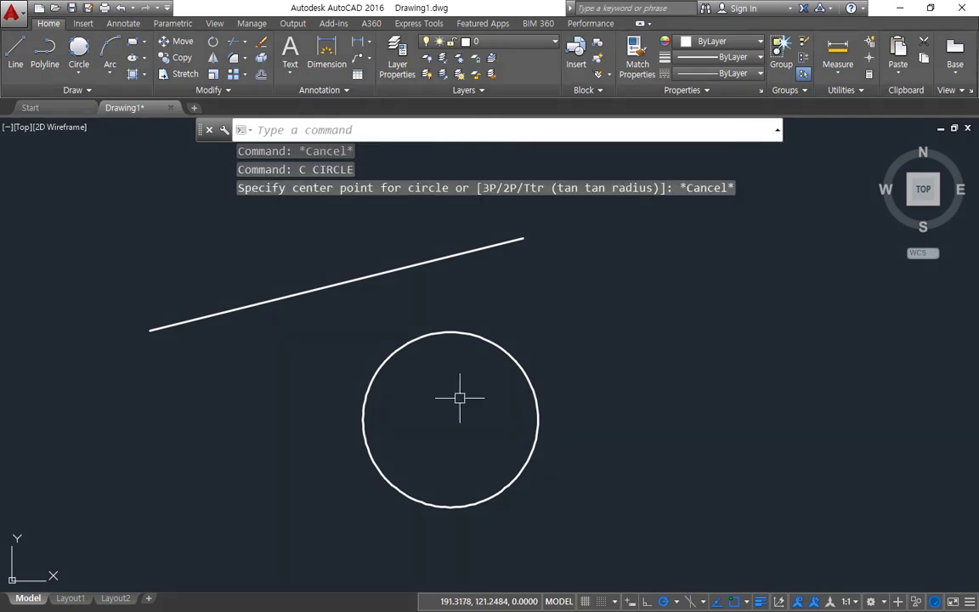
Draw a line from the sloped line's upper endpoint to the circle's center, using the one-time snap codes END and CEN
type("l")
key("Return")
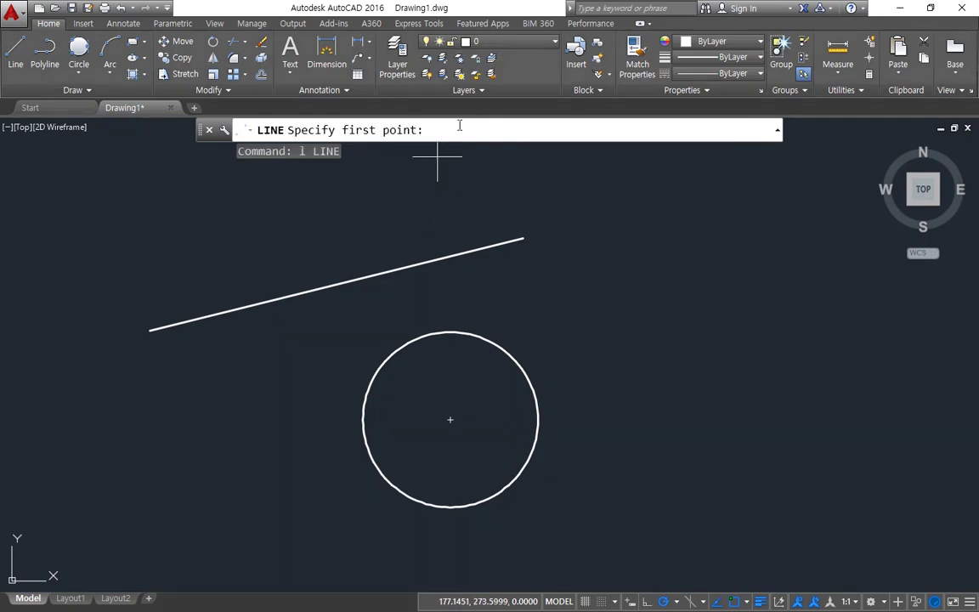
type("end of")
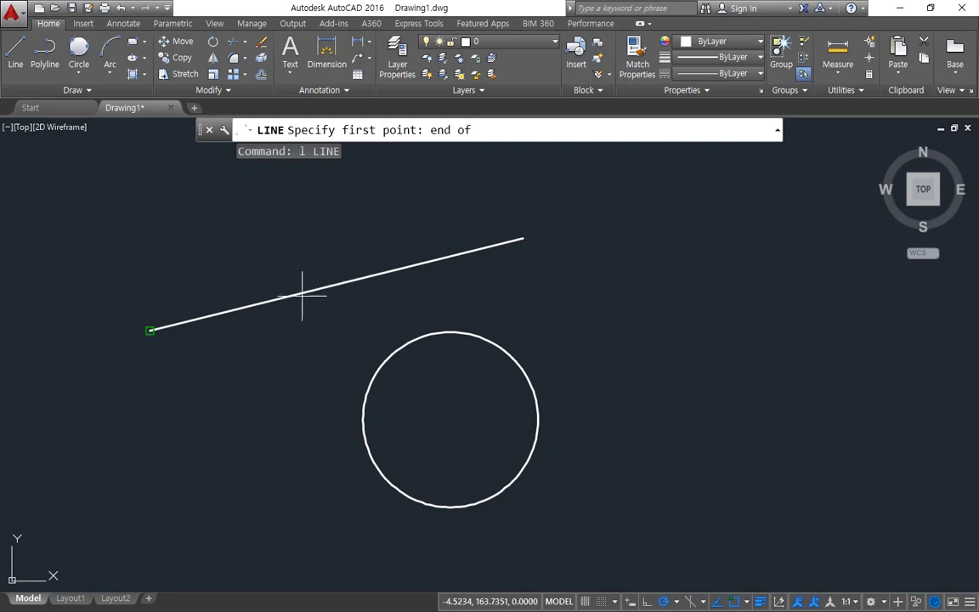
left_click(418, 264)
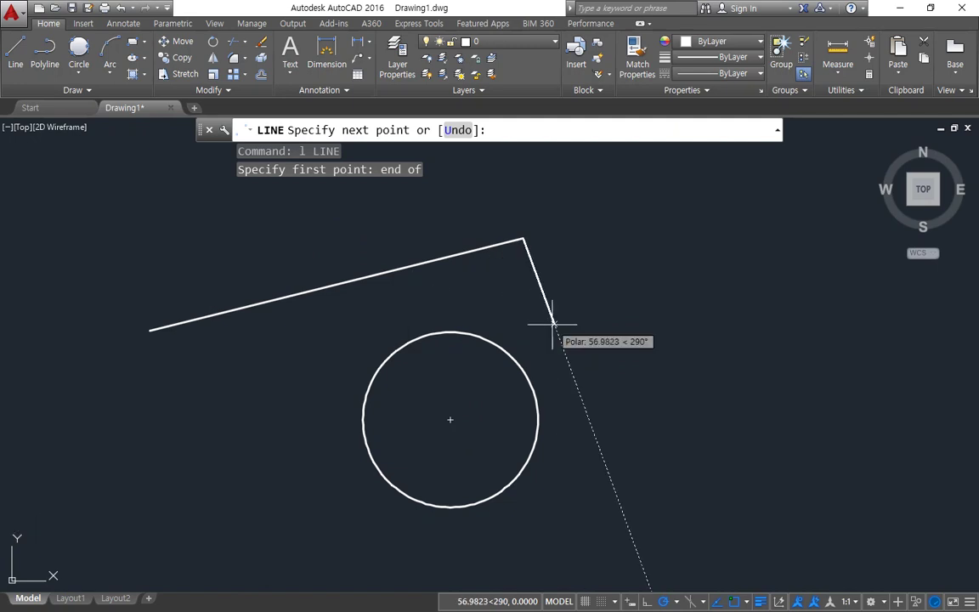
type("ce")
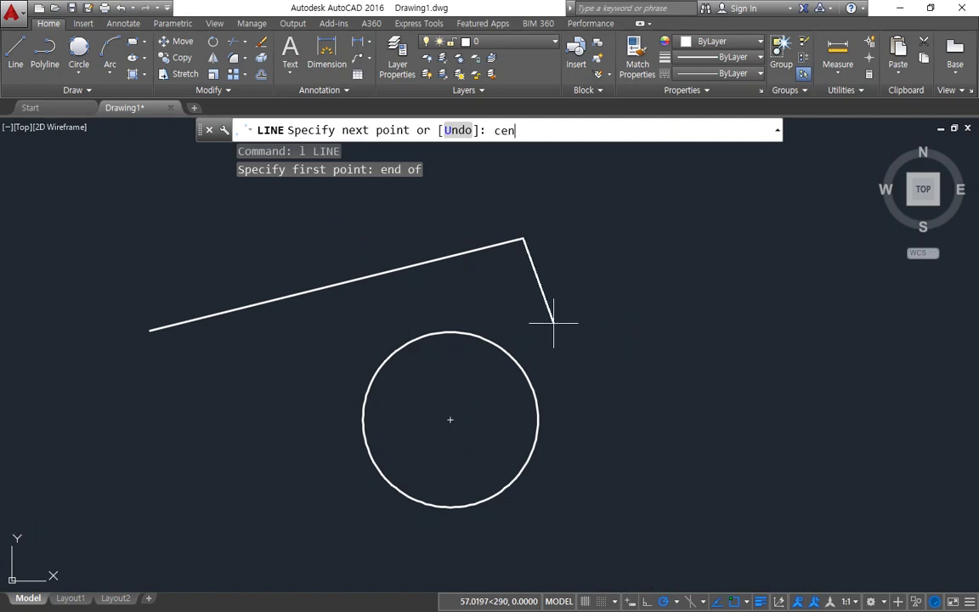
type("n")
key("Return")
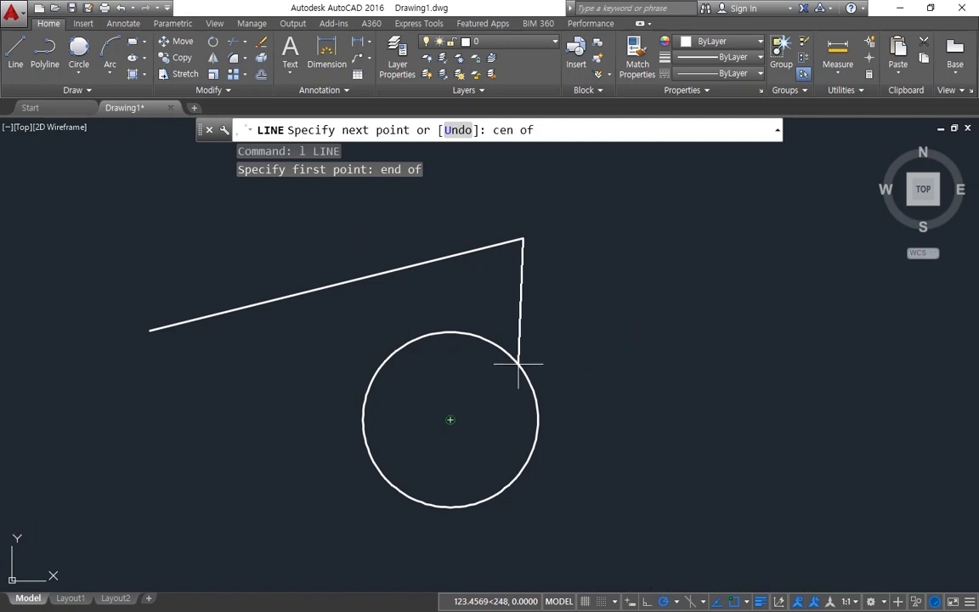
left_click(519, 364)
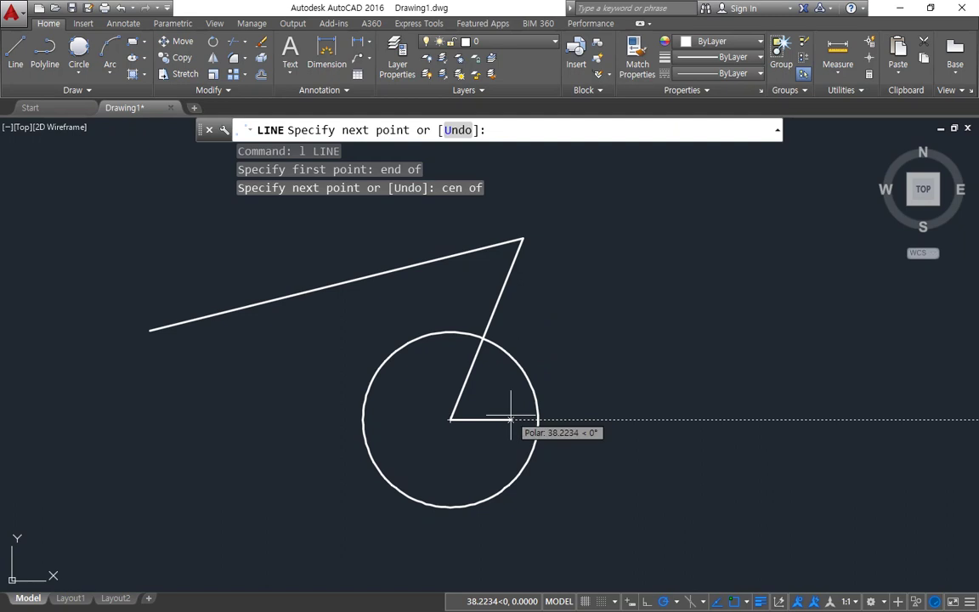
With Ortho toggled on, continue the line to the sloped line's lower endpoint using a one-time Endpoint snap, and finish the command
key("F8")
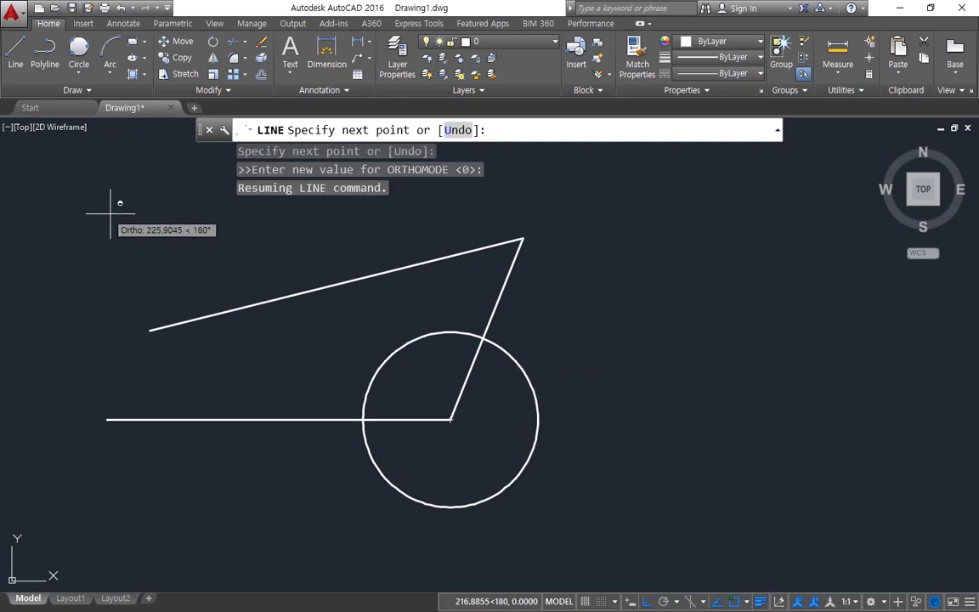
right_click(135, 226, "shift")
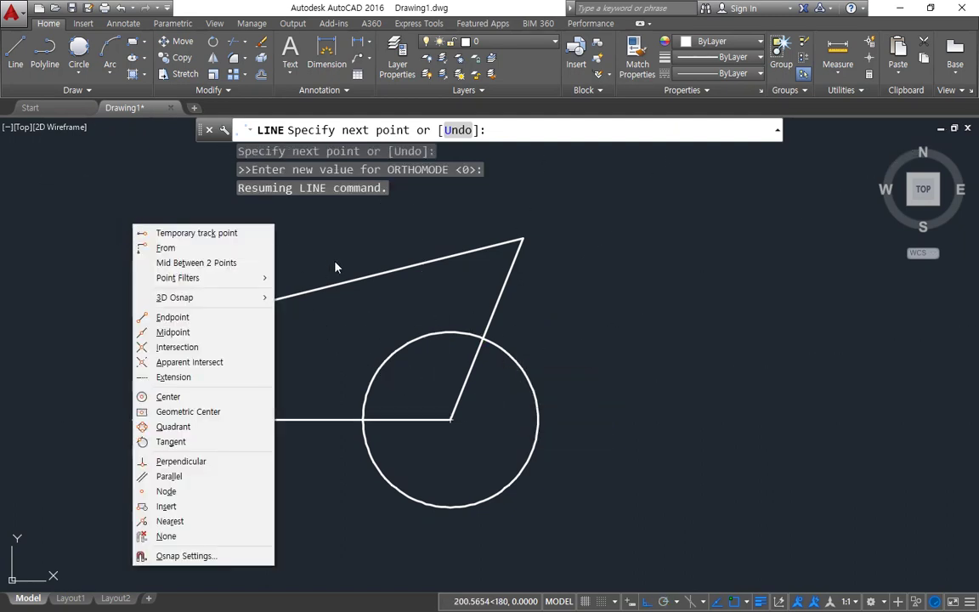
left_click(204, 320)
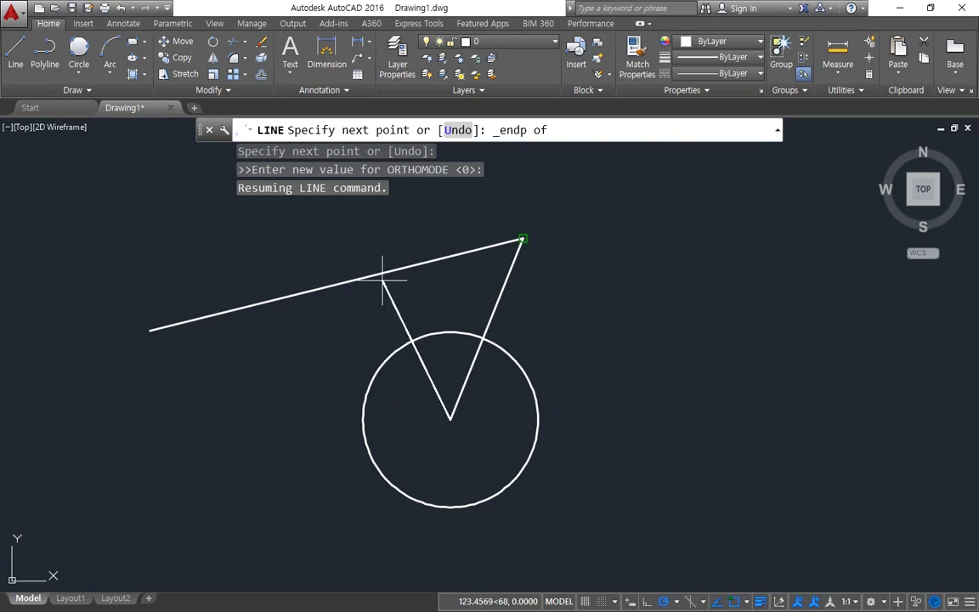
left_click(252, 306)
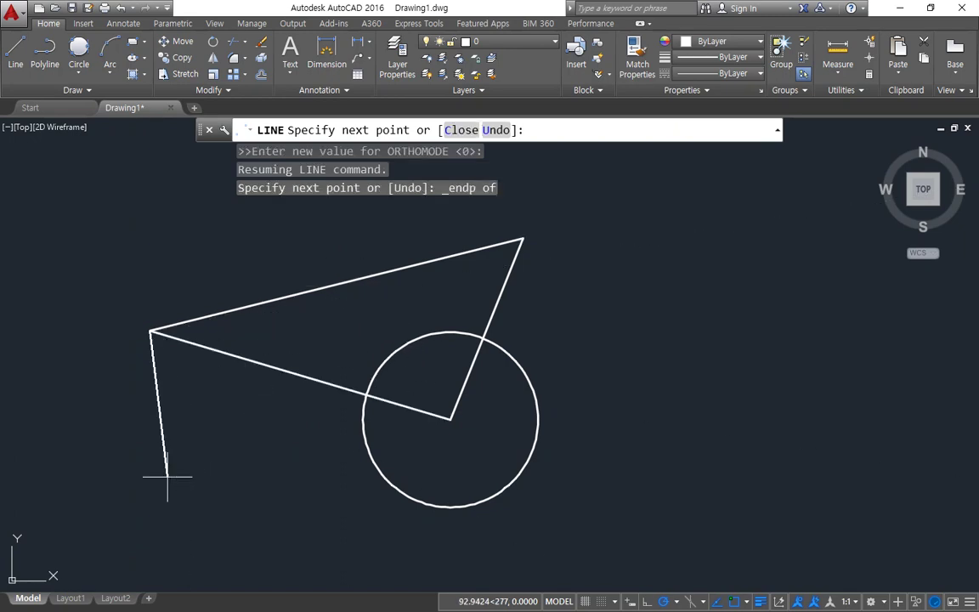
key("Escape")
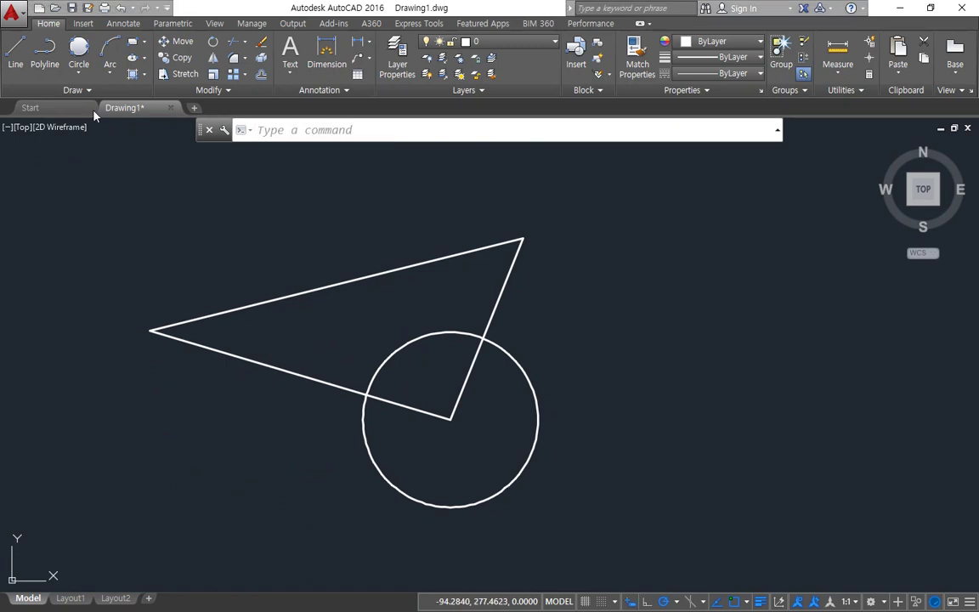
Open the OSNAP drafting settings, examine the Object Snap On and Object Snap Tracking On options, and accept the settings
left_click(399, 130)
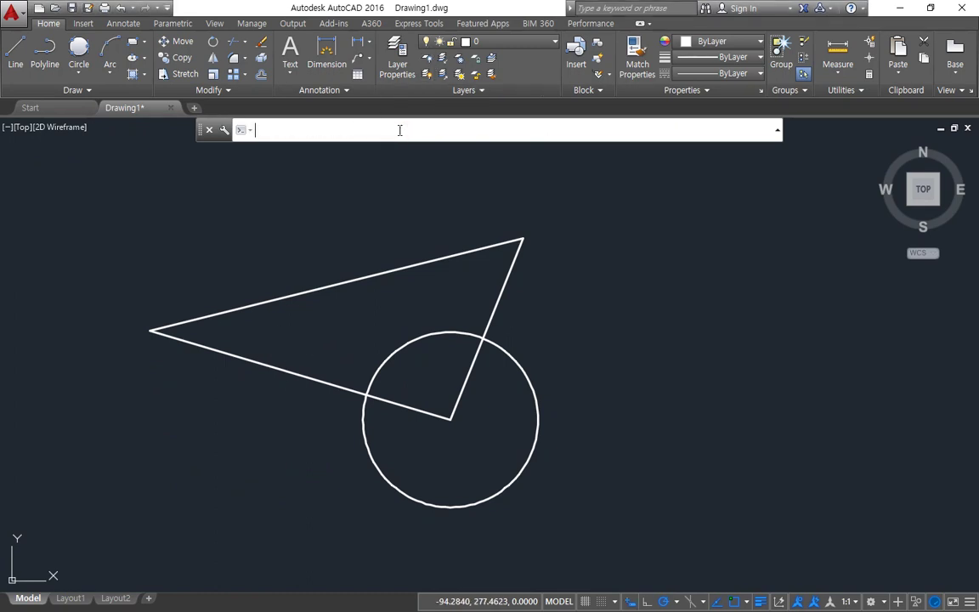
type("Osnap")
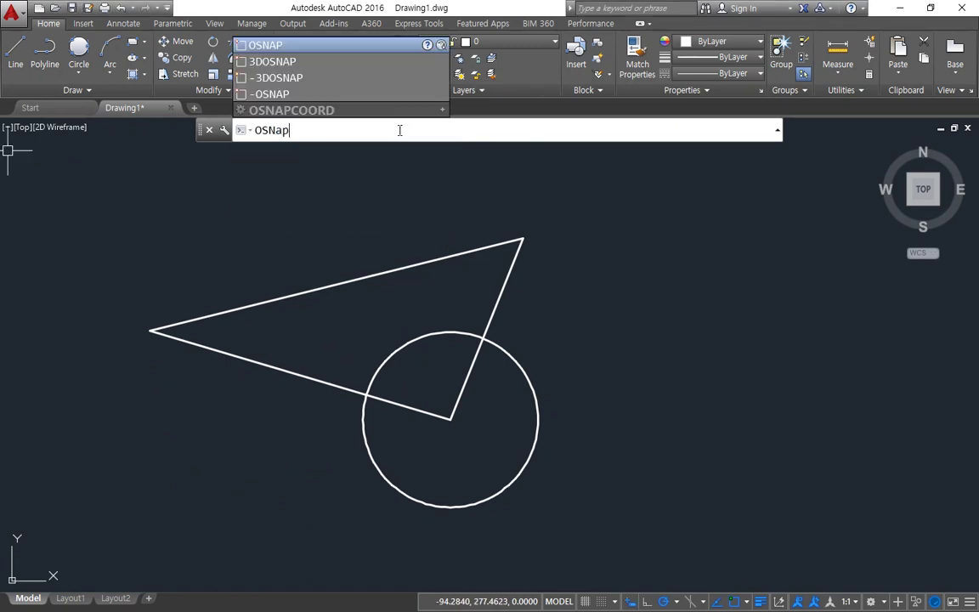
key("Return")
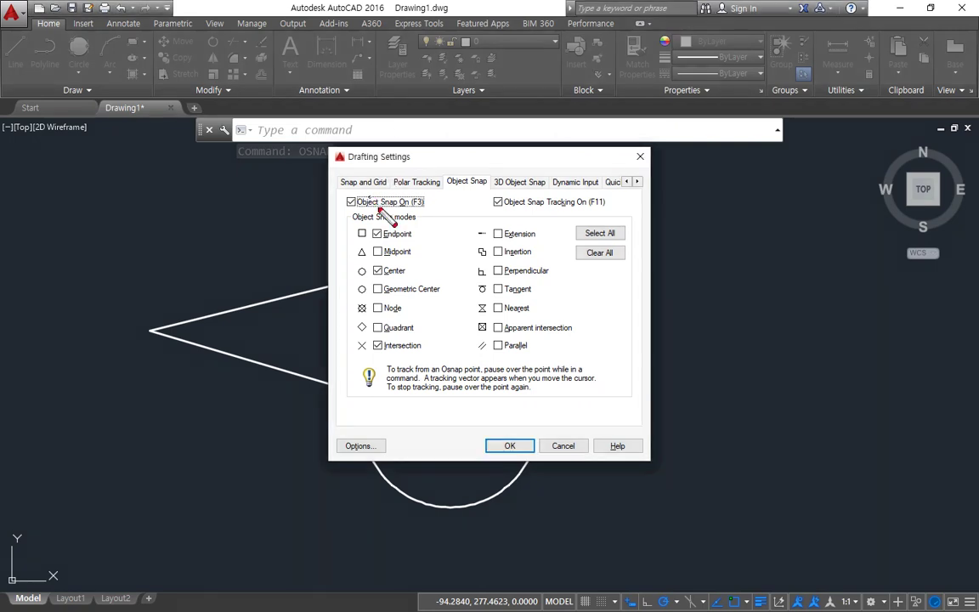
mouse_move(394, 211)
left_mouse_down()
mouse_move(361, 215)
mouse_move(366, 187)
mouse_move(438, 210)
mouse_move(356, 212)
left_mouse_up()
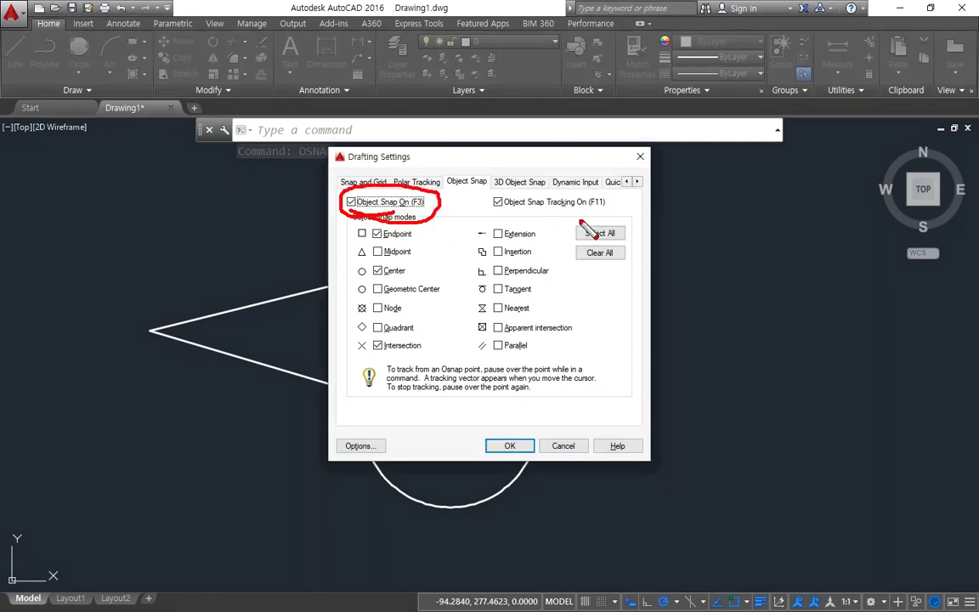
mouse_move(566, 178)
left_mouse_down()
mouse_move(497, 213)
mouse_move(601, 201)
mouse_move(594, 183)
mouse_move(595, 214)
left_mouse_up()
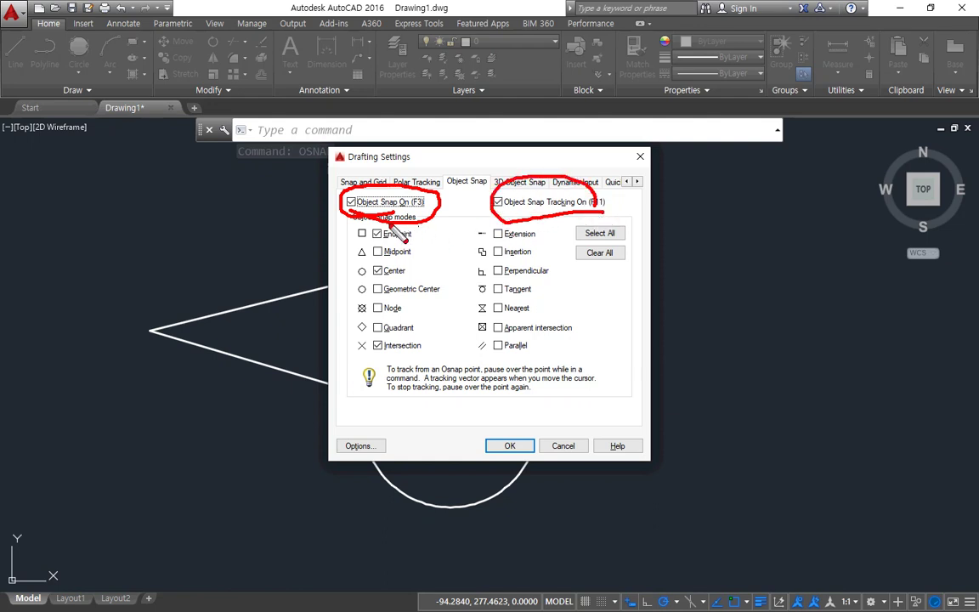
left_click_drag(350, 212, 605, 221)
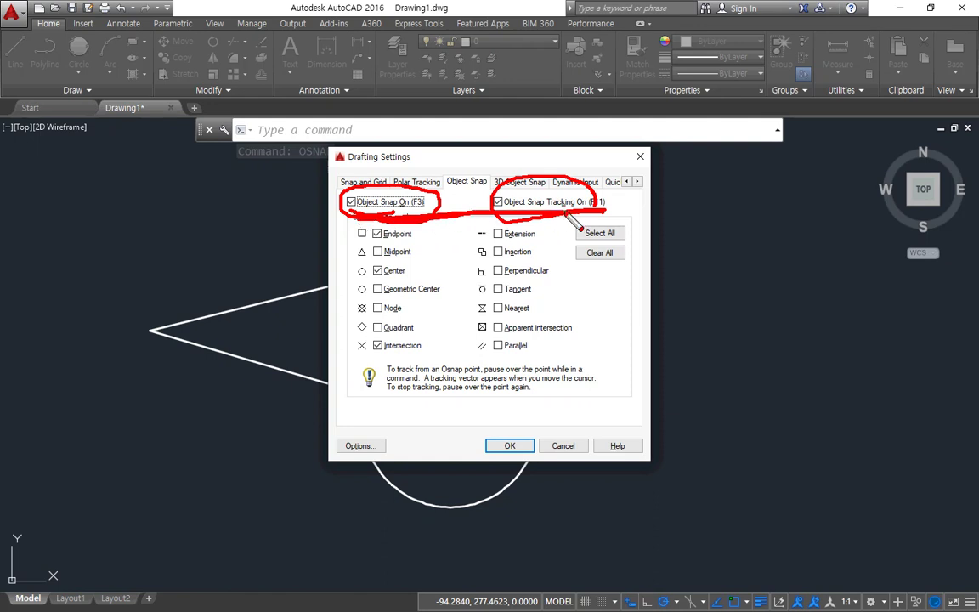
key("e")
mouse_move(563, 216)
left_mouse_down()
mouse_move(544, 219)
mouse_move(522, 185)
mouse_move(577, 209)
mouse_move(549, 219)
left_mouse_up()
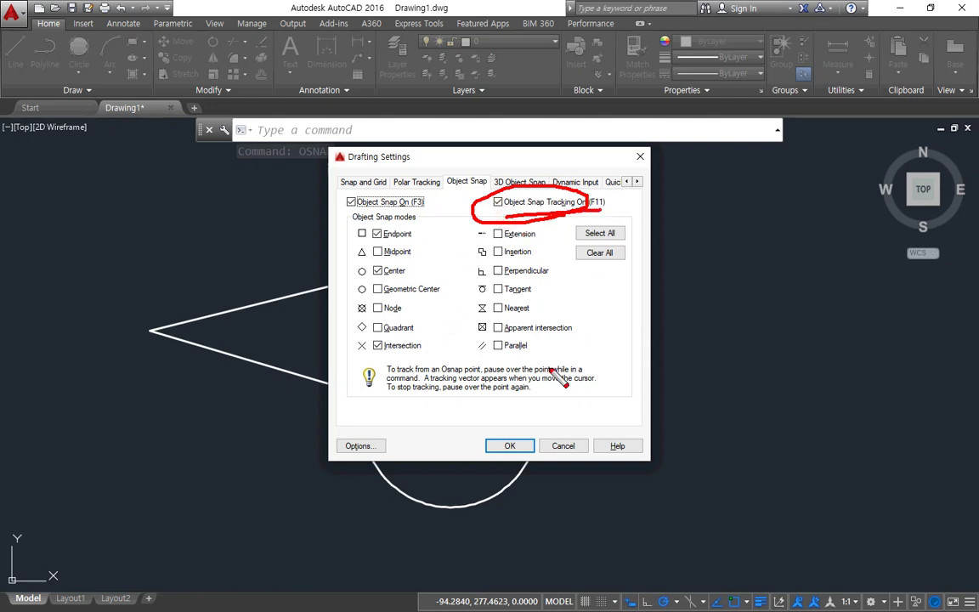
key("Escape")
left_click(510, 446)
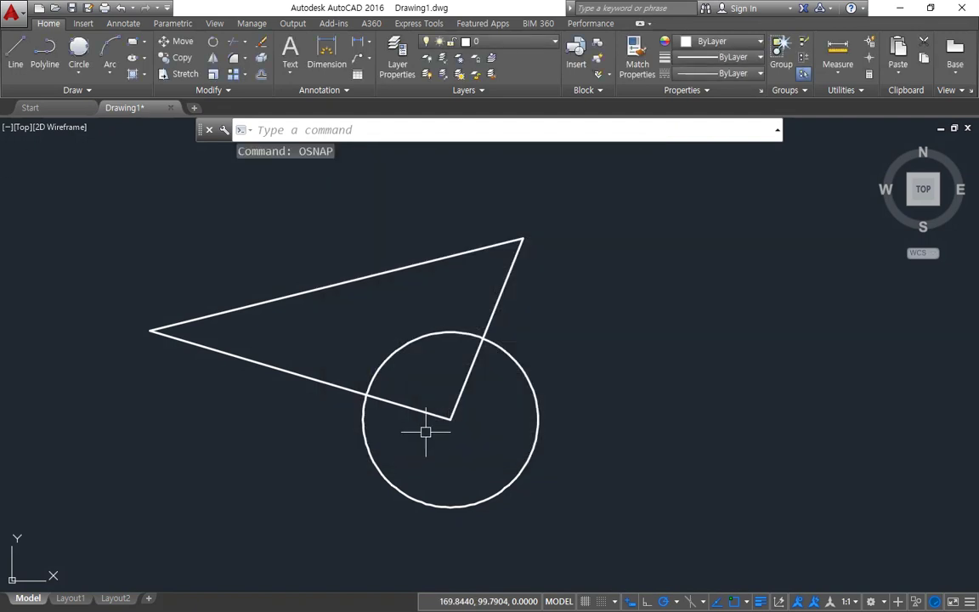
Using object snap tracking, draw a line about 190 units left from the circle's center, then straight up to the triangle's left vertex
type("l")
key("Return")
left_click_drag(451, 421, 174, 435)
mouse_move(150, 331)
left_mouse_down()
mouse_move(150, 391)
mouse_move(174, 436)
mouse_move(418, 423)
left_mouse_up()
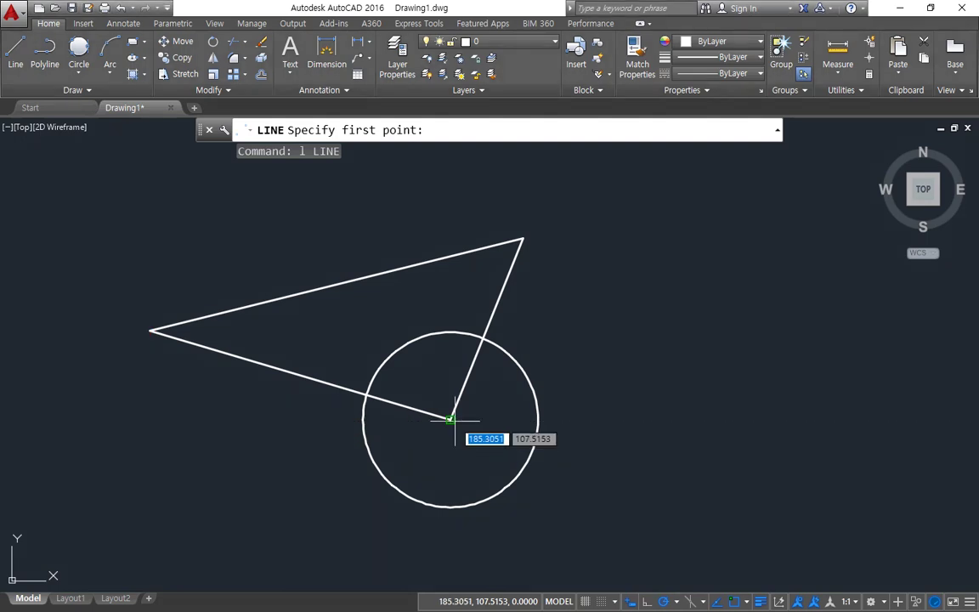
left_click(450, 420)
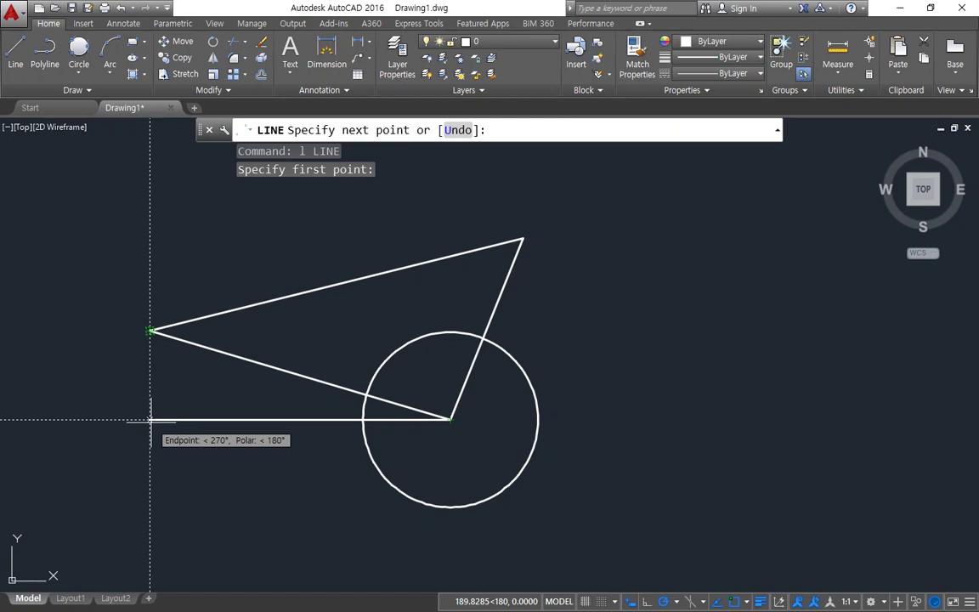
left_click(151, 419)
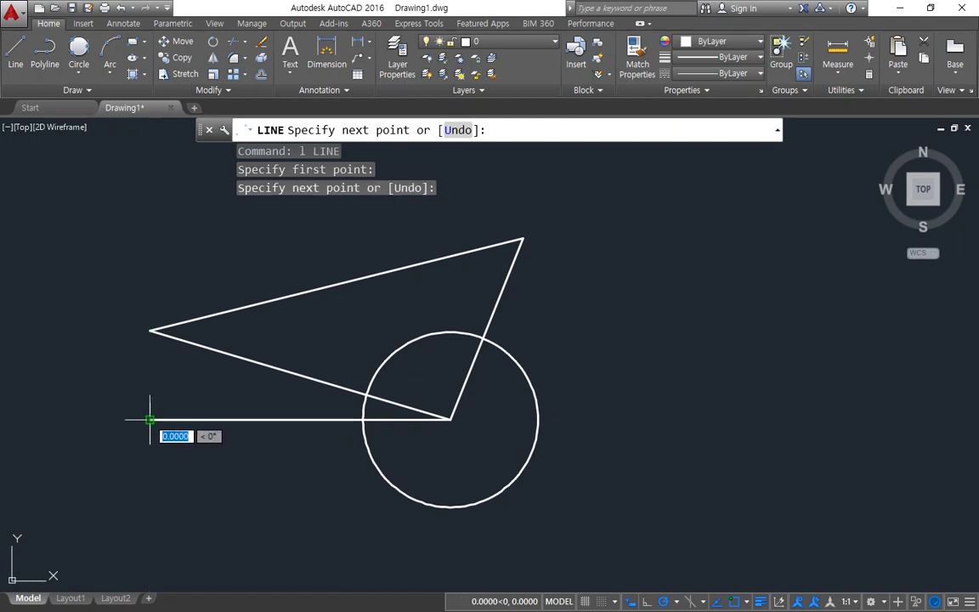
left_click(151, 331)
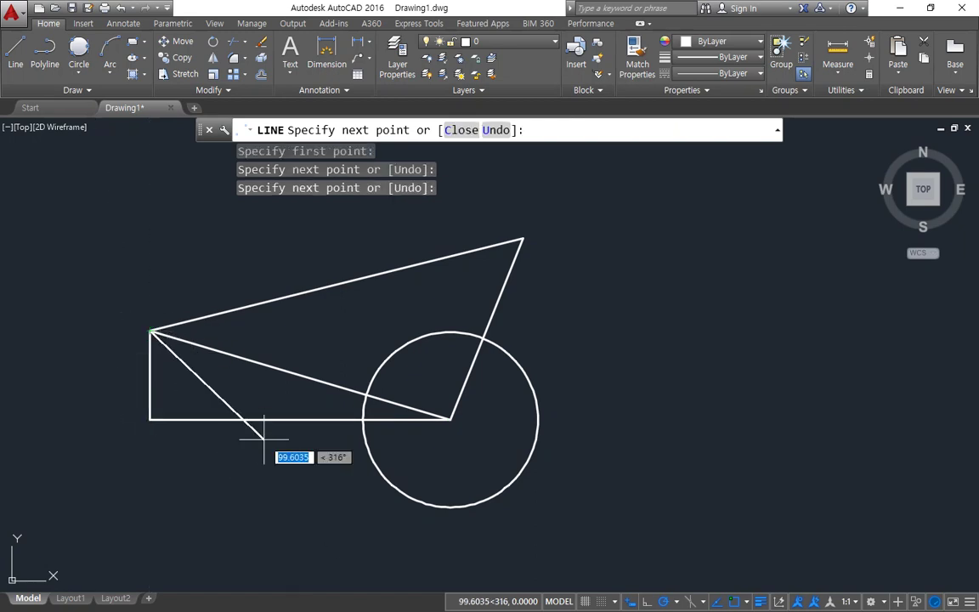
key("Return")
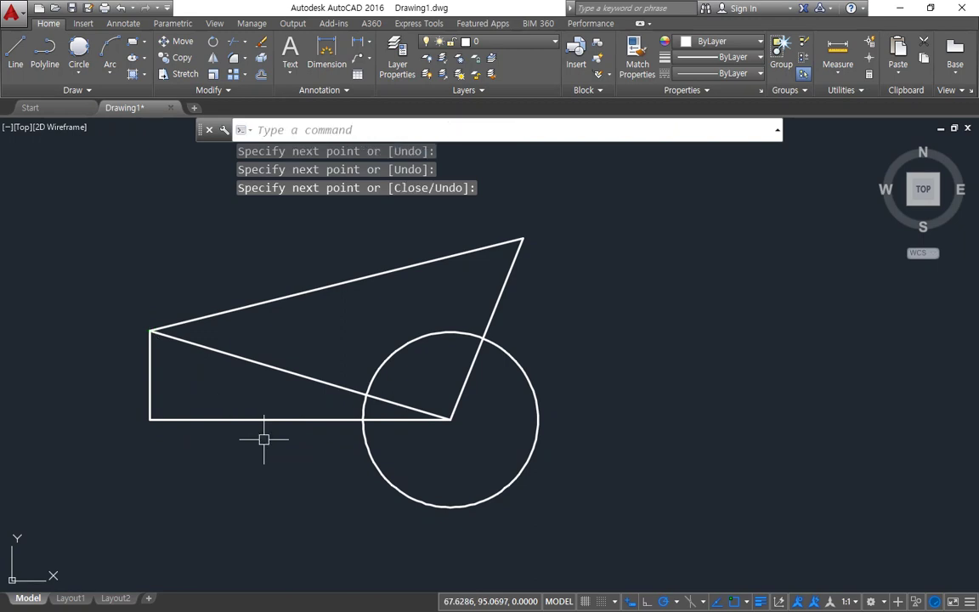
Draw a horizontal line rightward from the circle's center and a vertical line from the triangle's upper vertex down across it
key("Return")
left_click(450, 419)
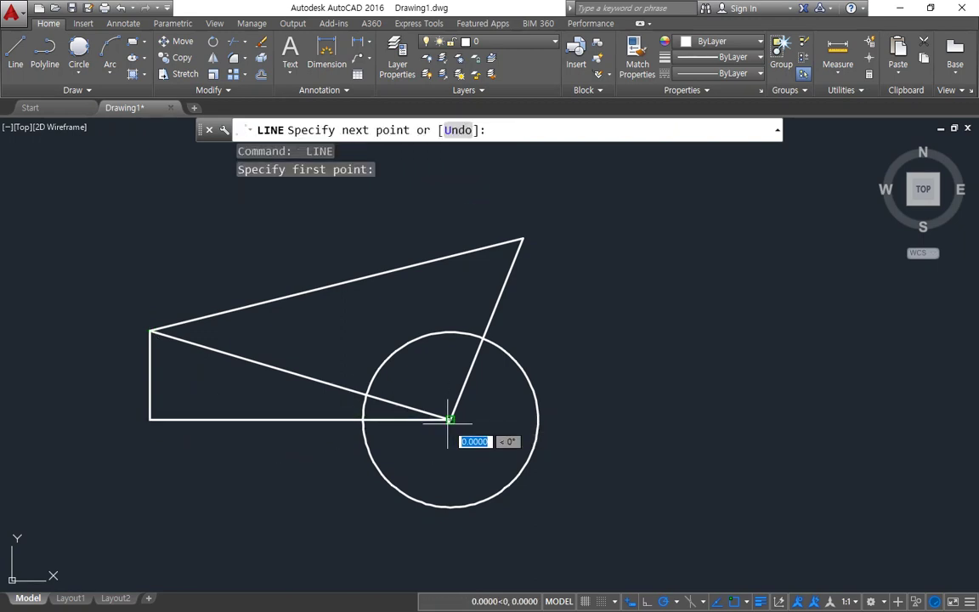
left_click(706, 419)
key("Return")
key("Return")
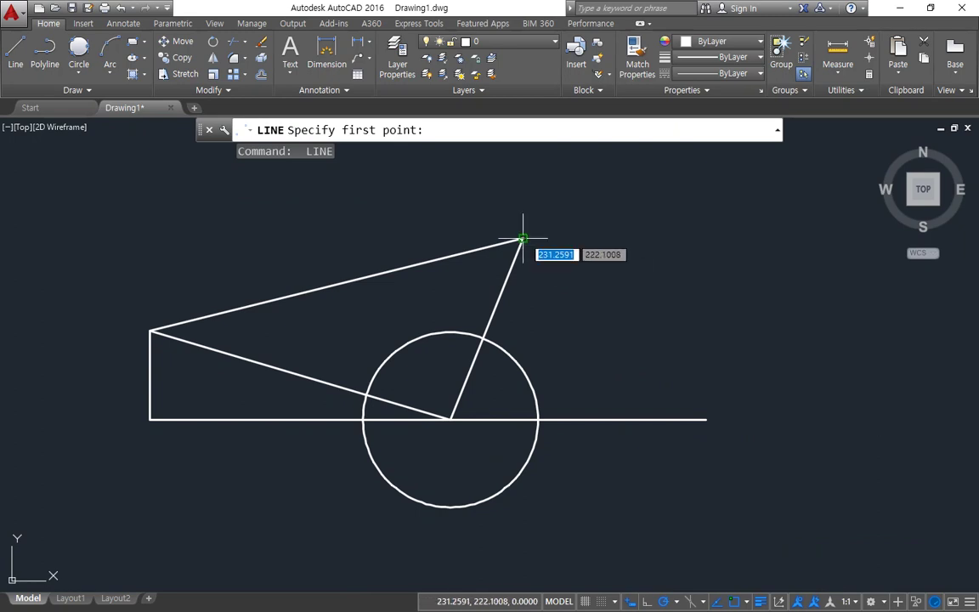
left_click(523, 239)
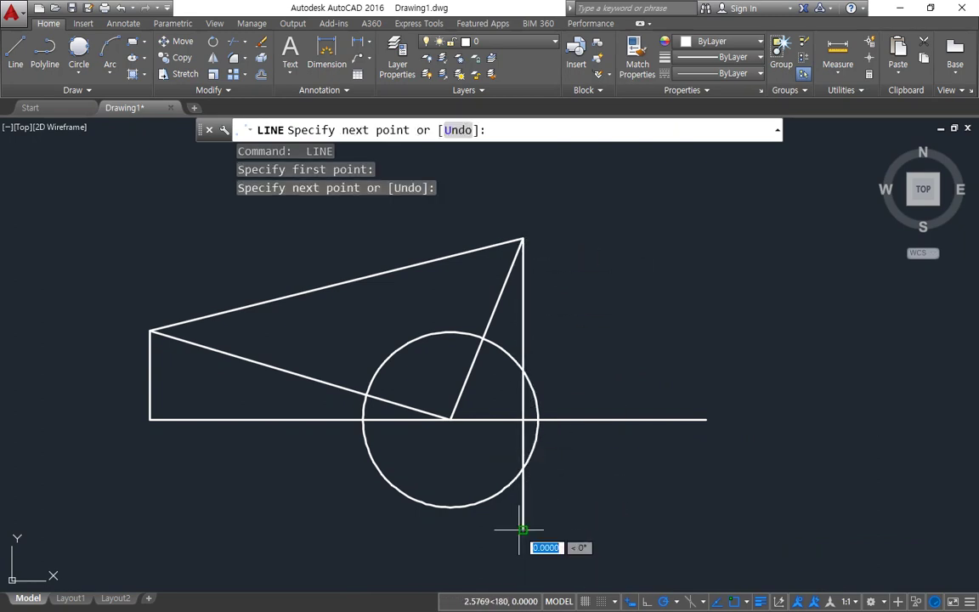
left_click(523, 529)
key("Return")
Fillet the crossing vertical and horizontal lines with radius 0 into a square corner inside the circle
type("f")
key("Return")
left_click(519, 409)
left_click(506, 420)
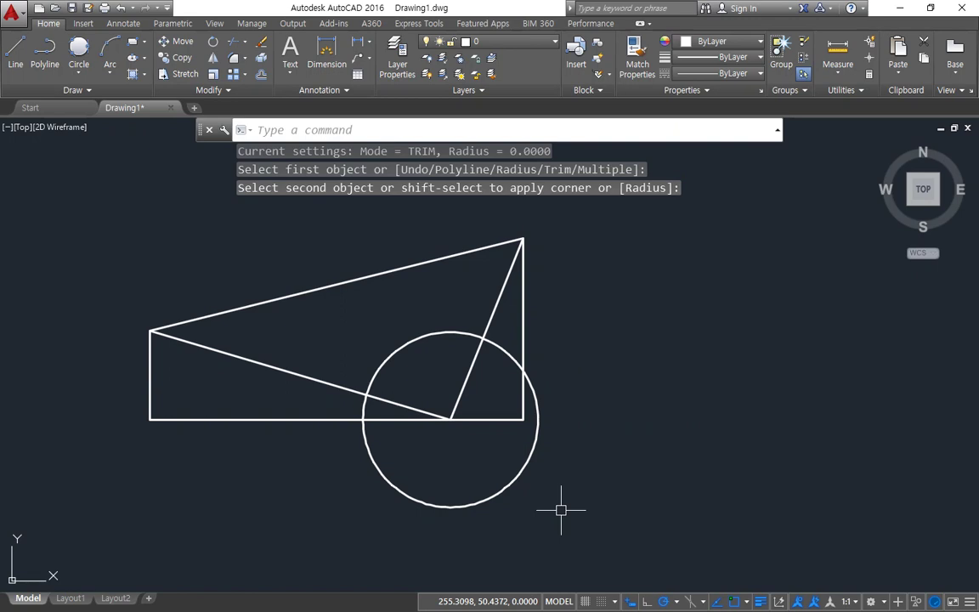
Draw a line from the triangle's left vertex about 58 units straight up, then horizontally to the triangle's upper vertex, completing a rectangle
middle_click_drag(251, 385, 267, 450)
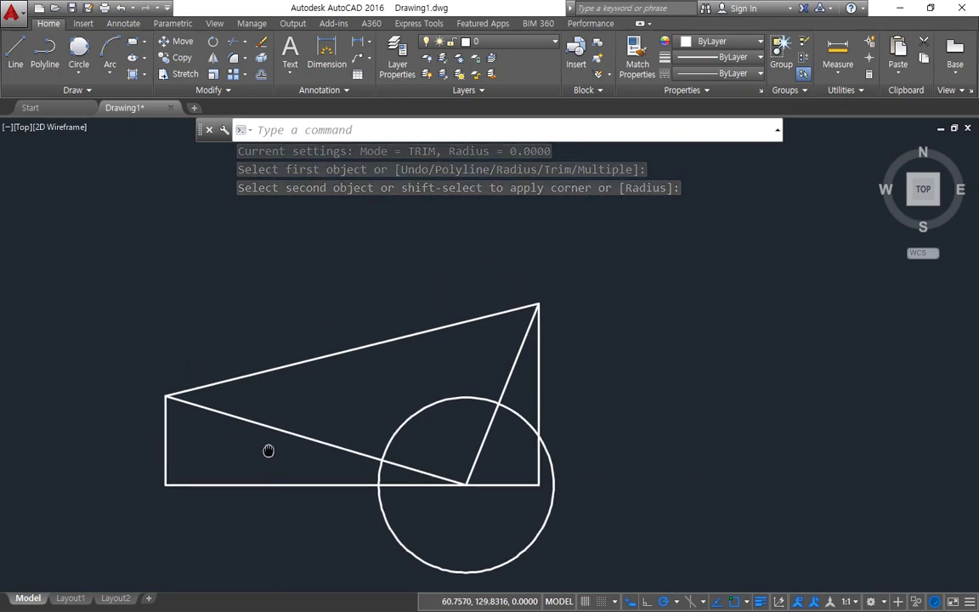
type("l")
key("Return")
left_click(167, 396)
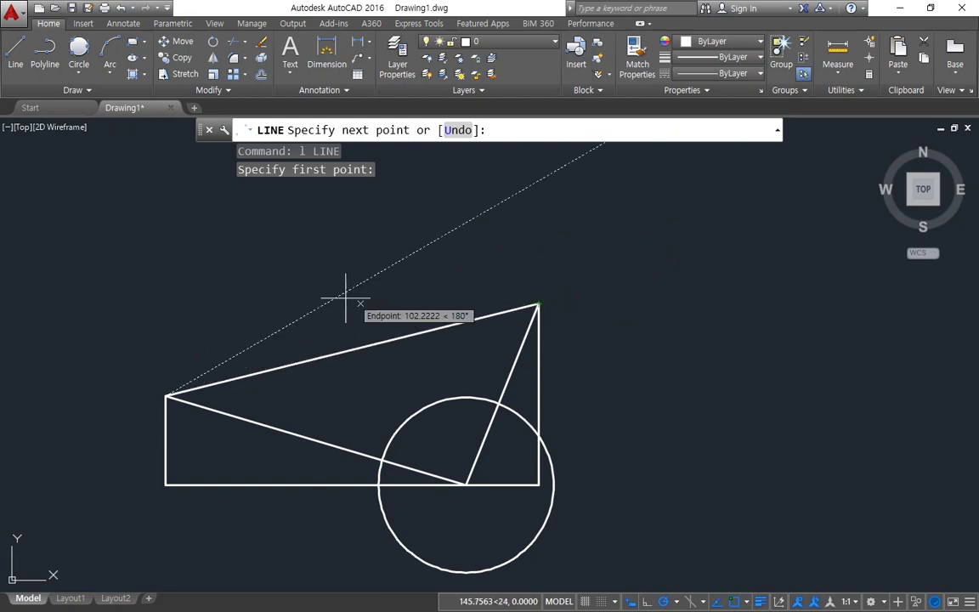
left_click(166, 303)
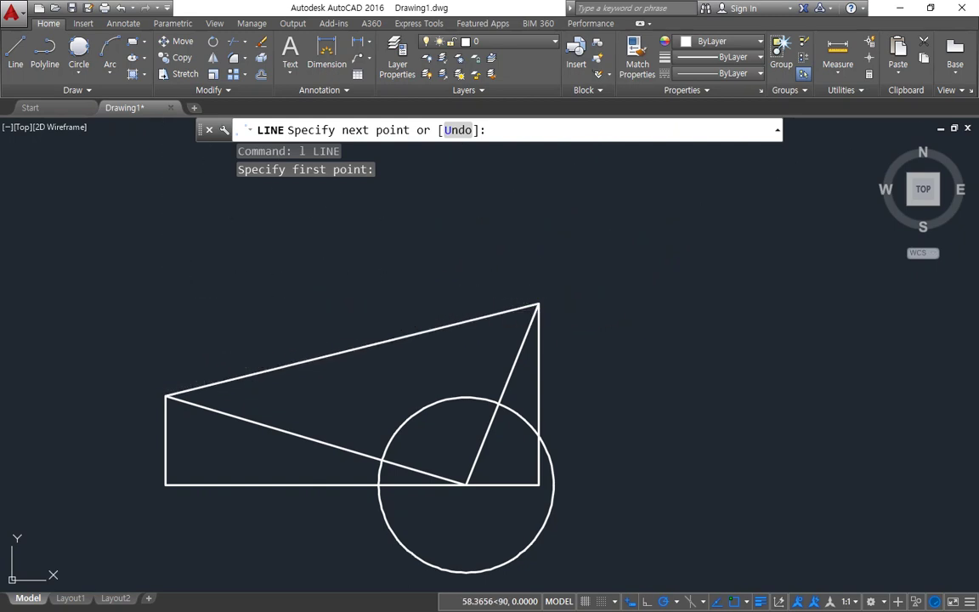
left_click(538, 304)
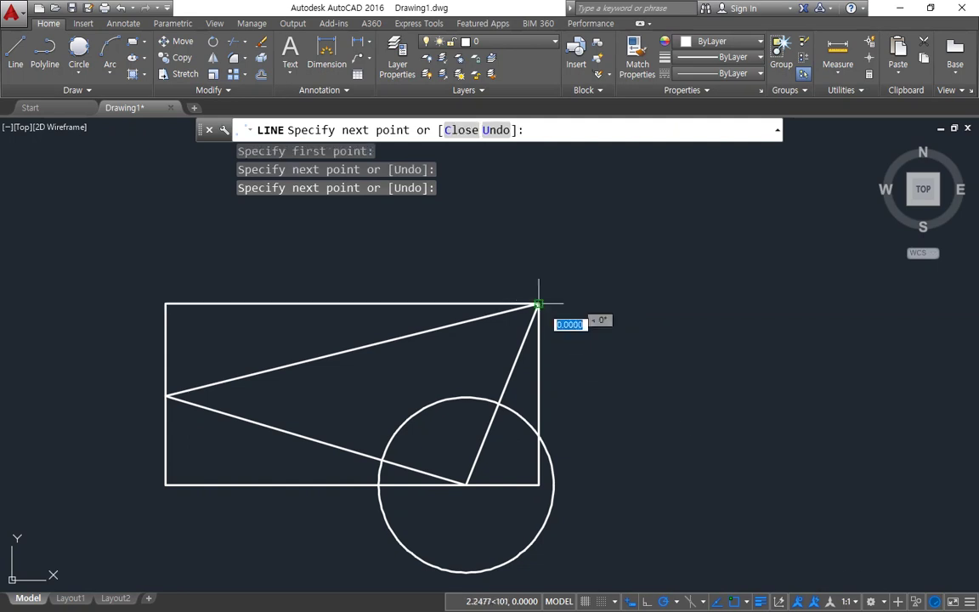
key("Return")
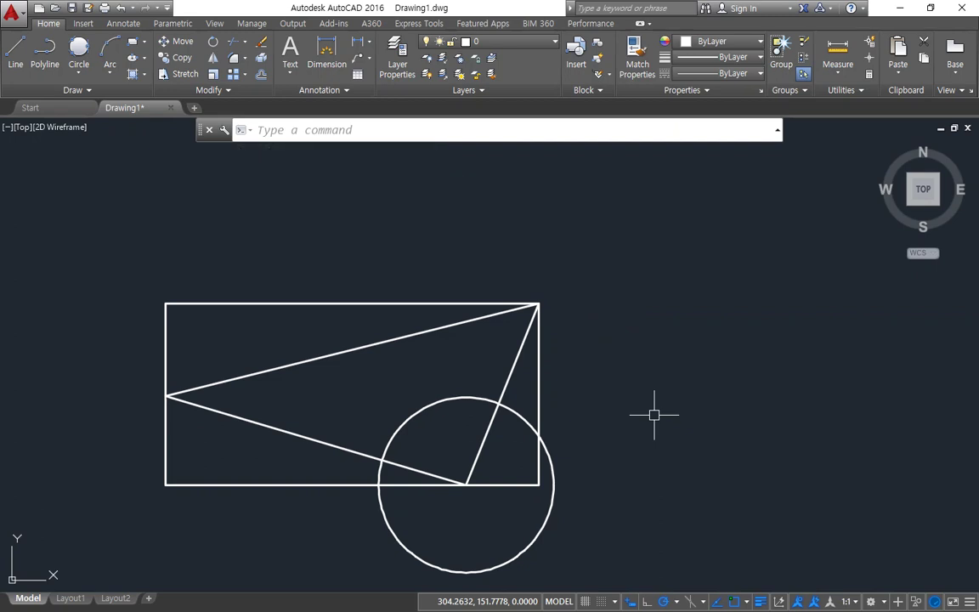
Erase every object in the drawing
type("e")
key("Return")
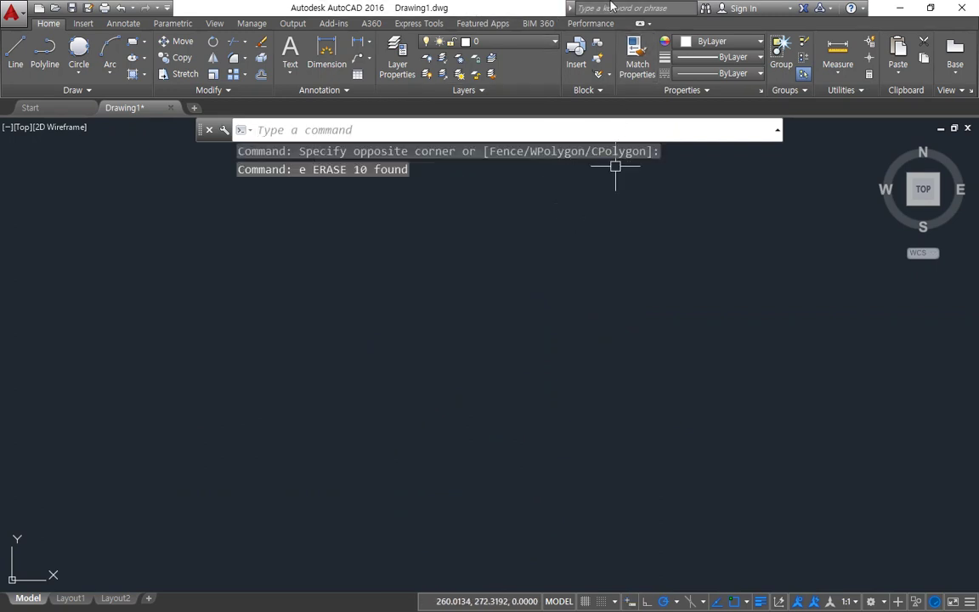
Shrink the window to examine the polar tracking angles, snapping reference lines toggle and object snap modes, and maximize it again
double_click(487, 5)
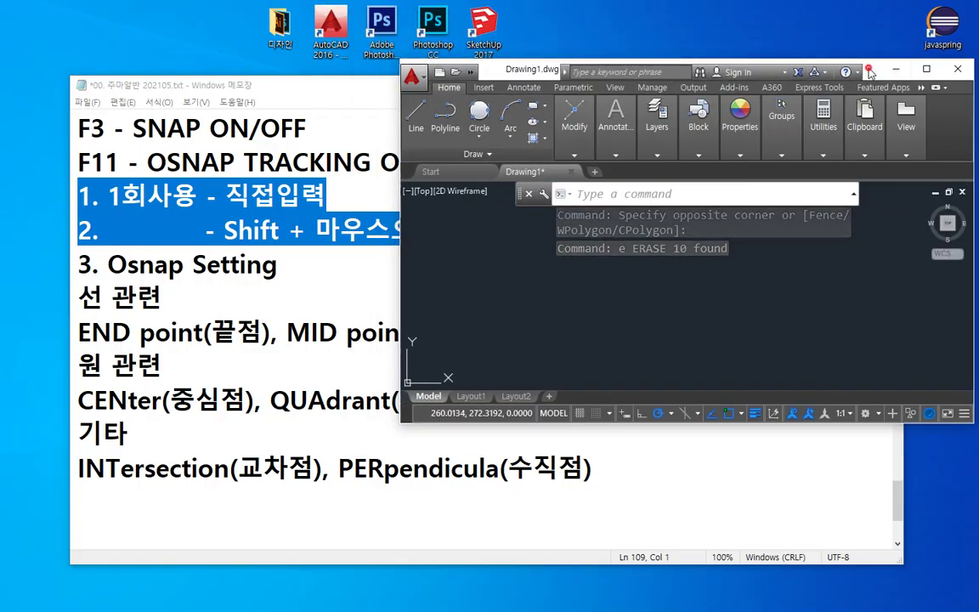
left_click_drag(783, 68, 653, 50)
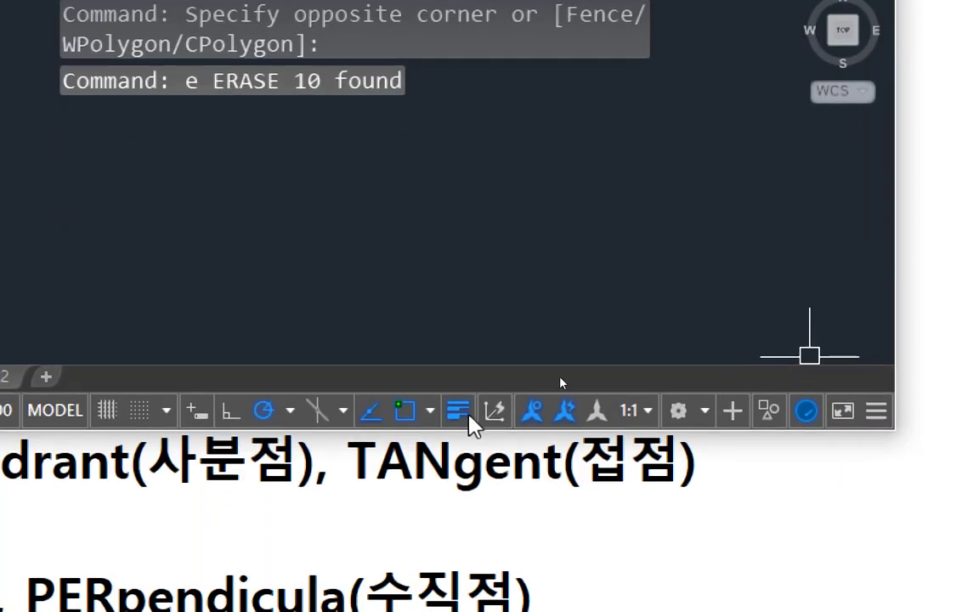
left_click(290, 411)
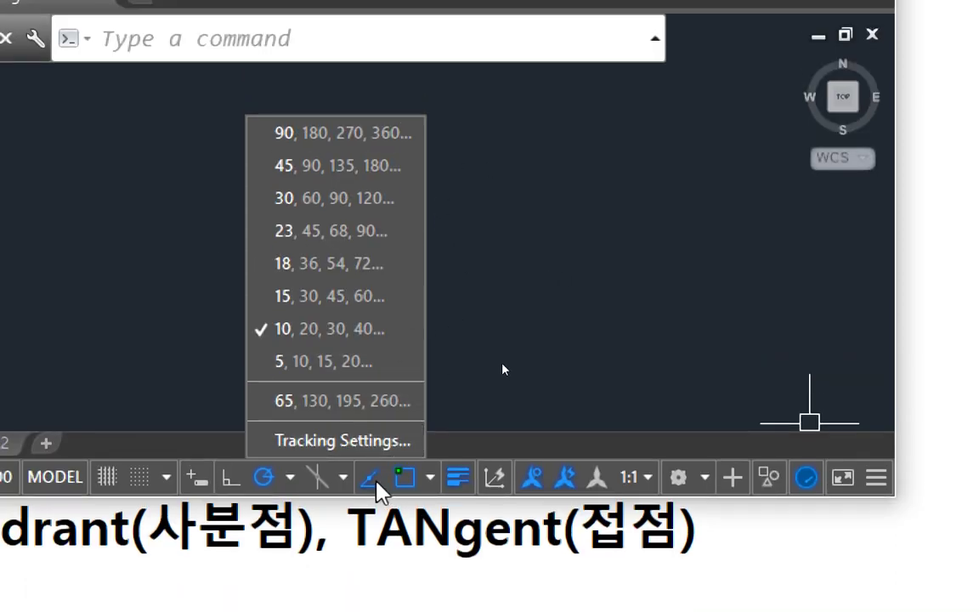
left_click(133, 379)
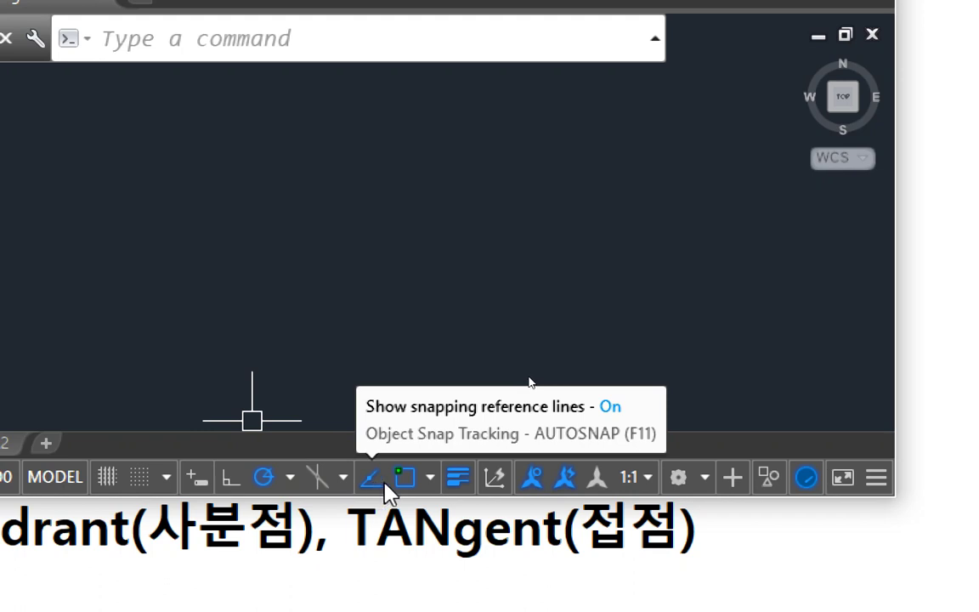
left_click(431, 478)
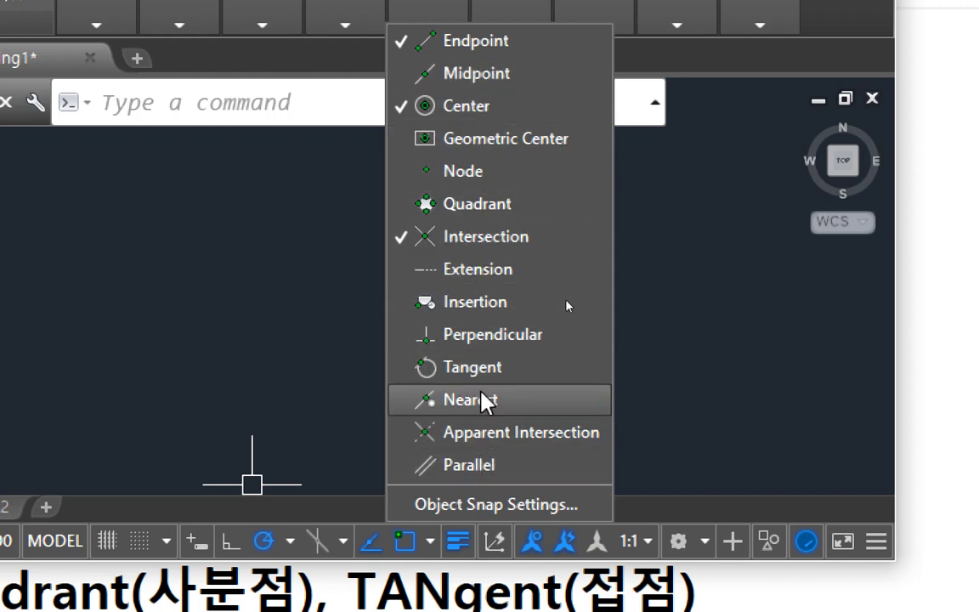
left_click(736, 293)
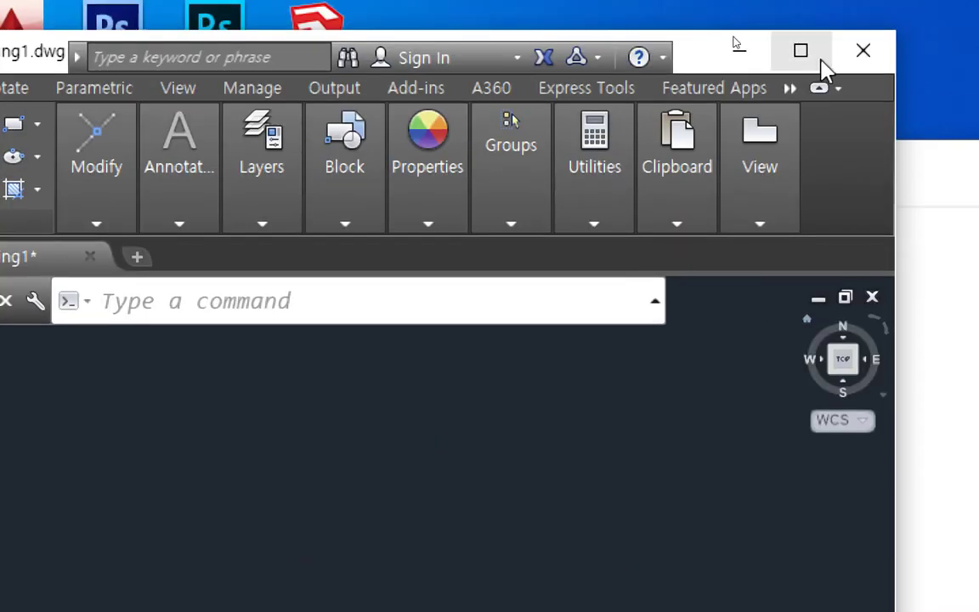
left_click(800, 17)
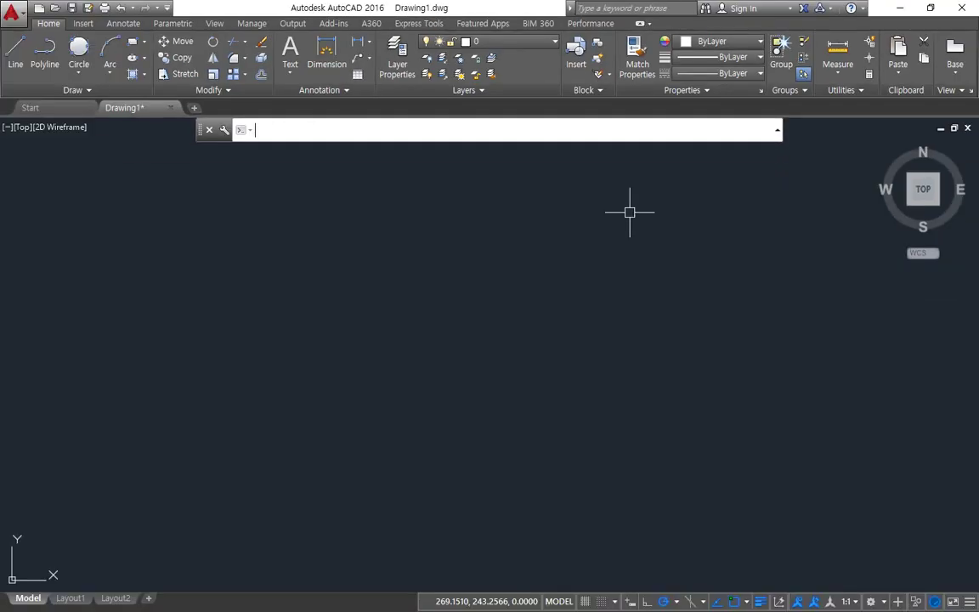
Set polar tracking to 45° increments and draw a line about 114 units horizontally rightward, continuing up and right at 45°
left_click(677, 600)
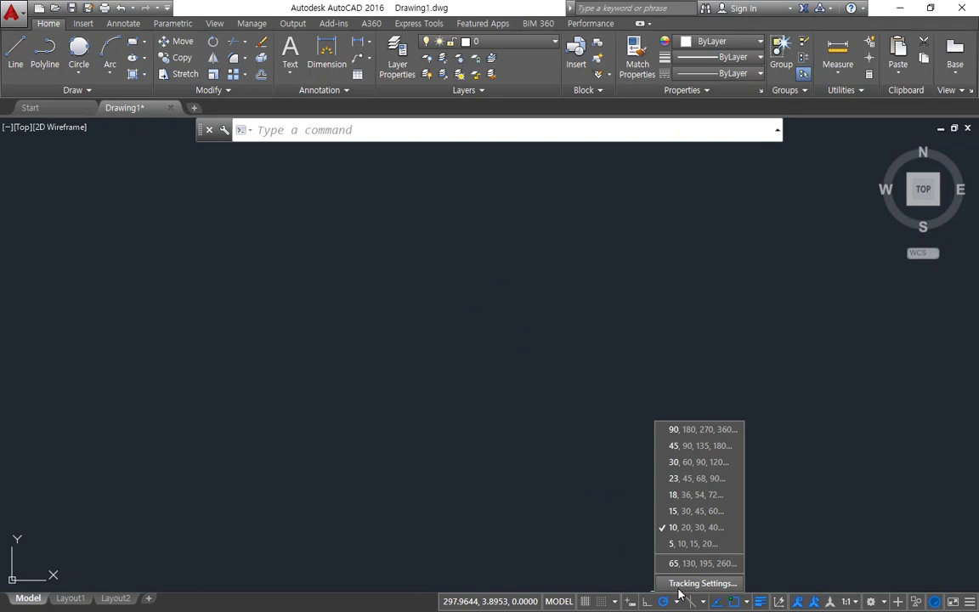
left_click(696, 447)
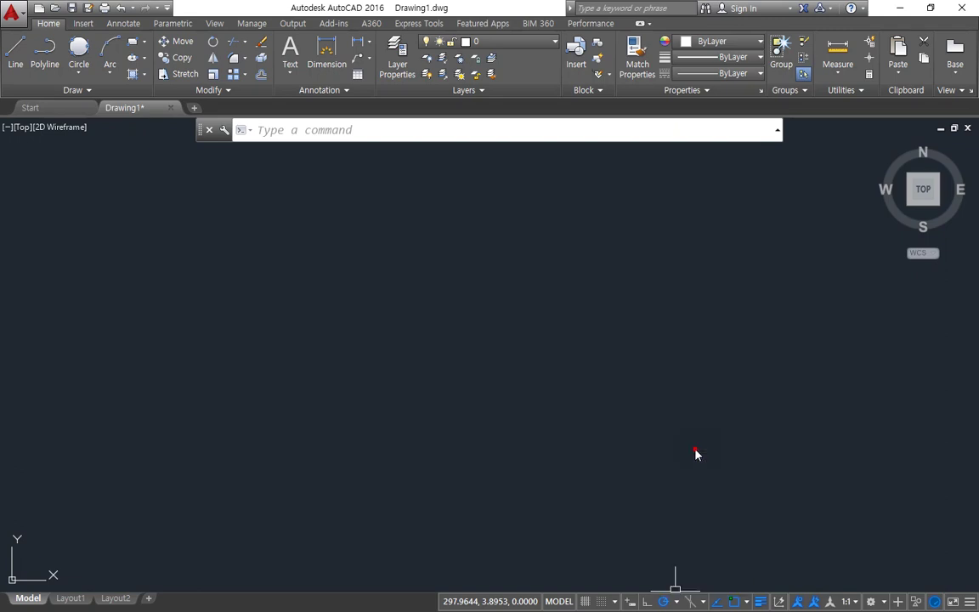
type("l")
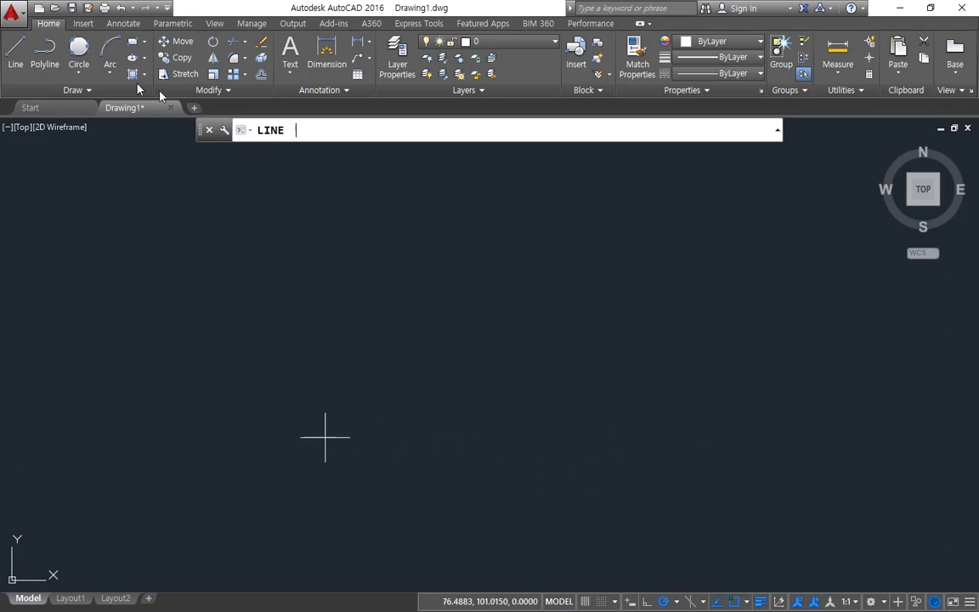
key("Return")
left_click(266, 392)
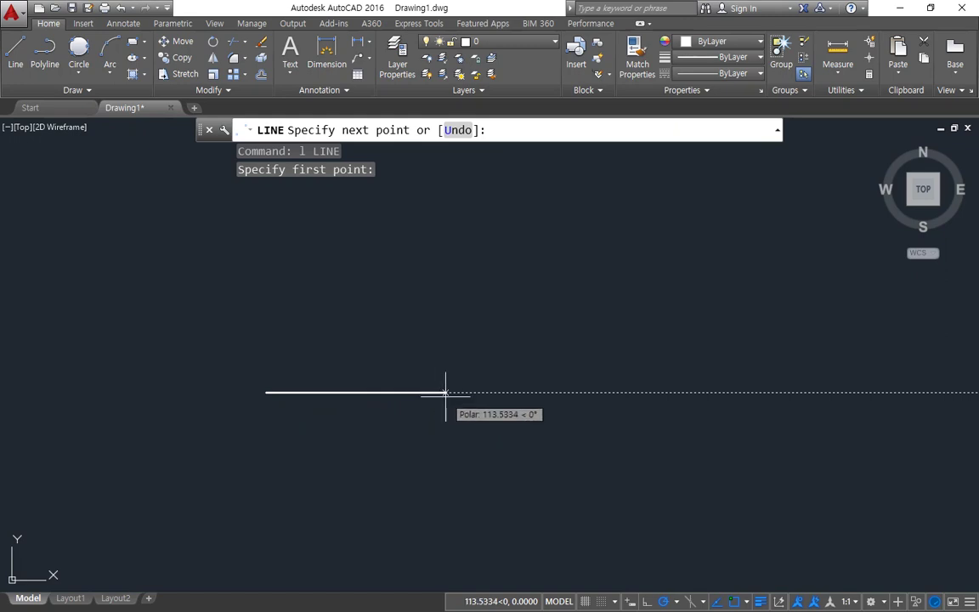
left_click(446, 393)
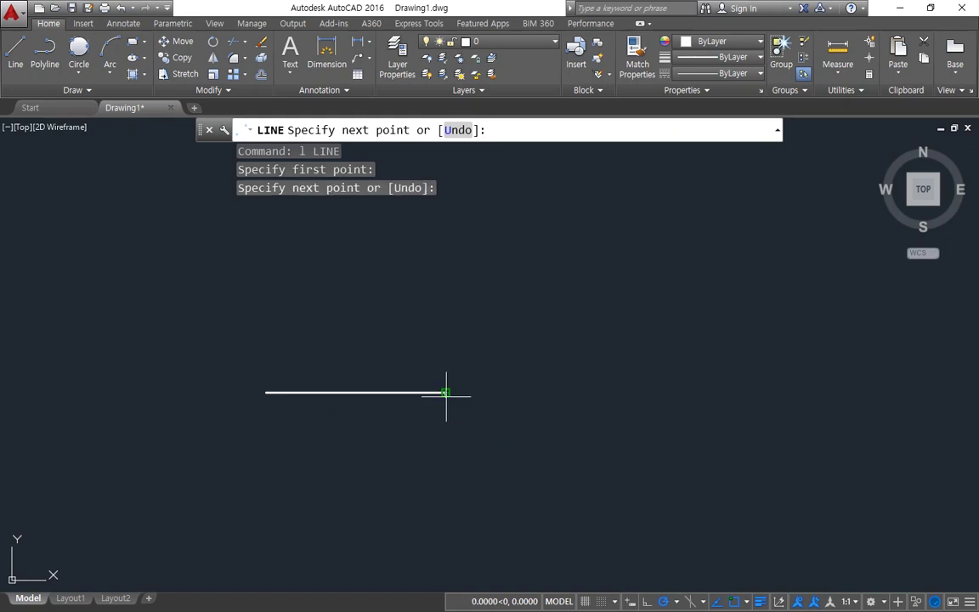
left_click(531, 310)
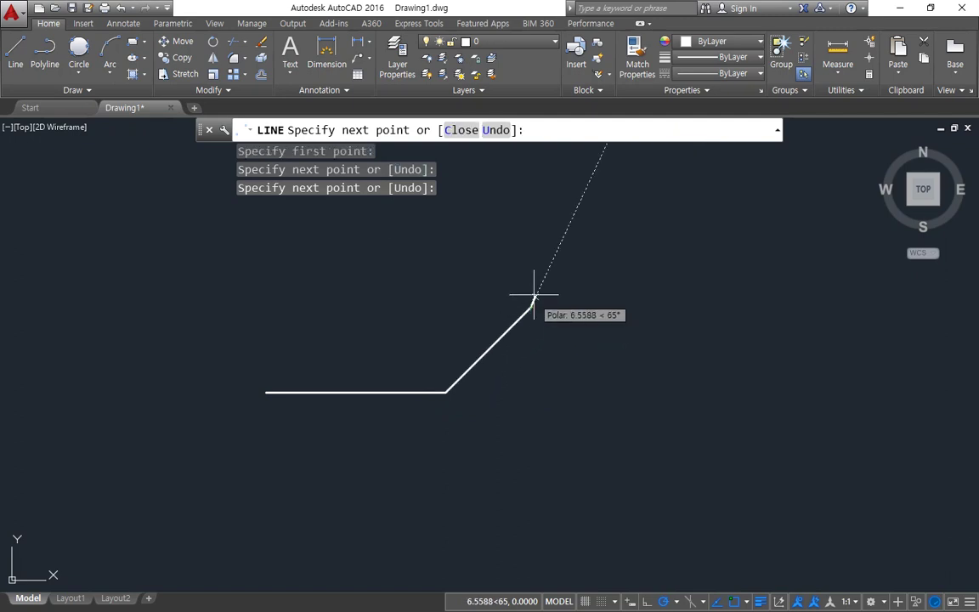
Continue the line counter-clockwise in 45° polar turns, finishing with a horizontal segment that meets the diagonal and forms an octagon
left_click(530, 253)
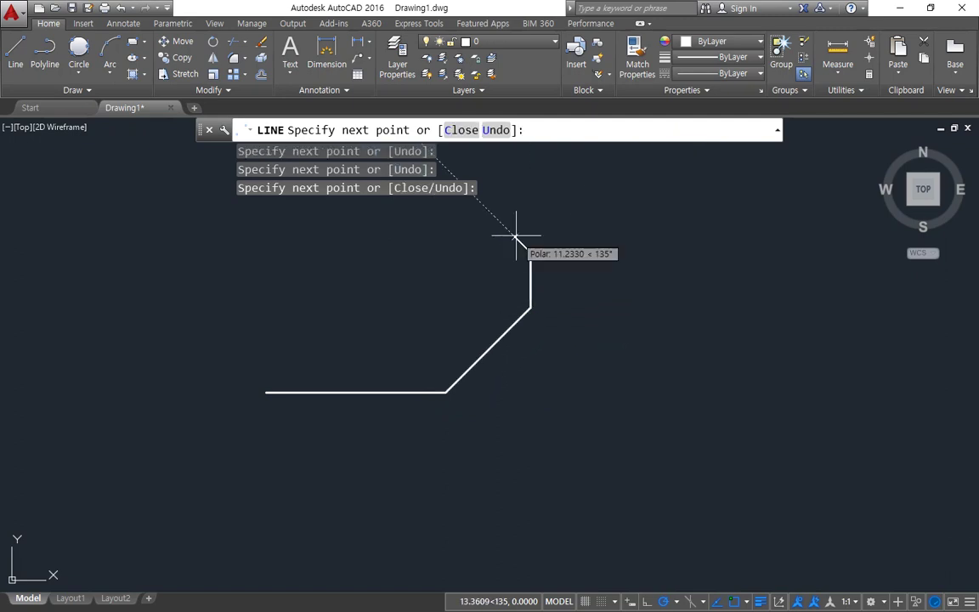
left_click(492, 212)
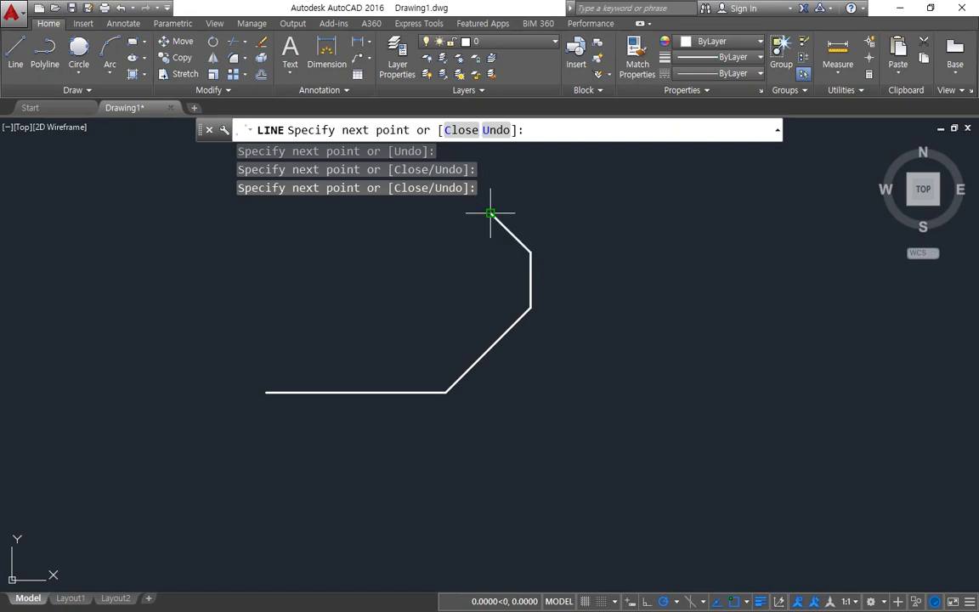
left_click(411, 213)
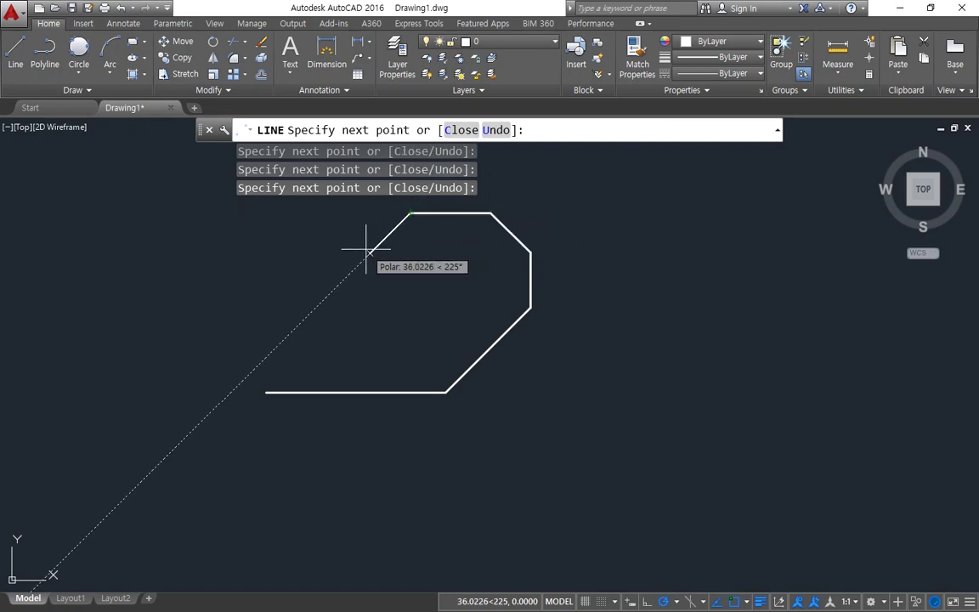
left_click(370, 253)
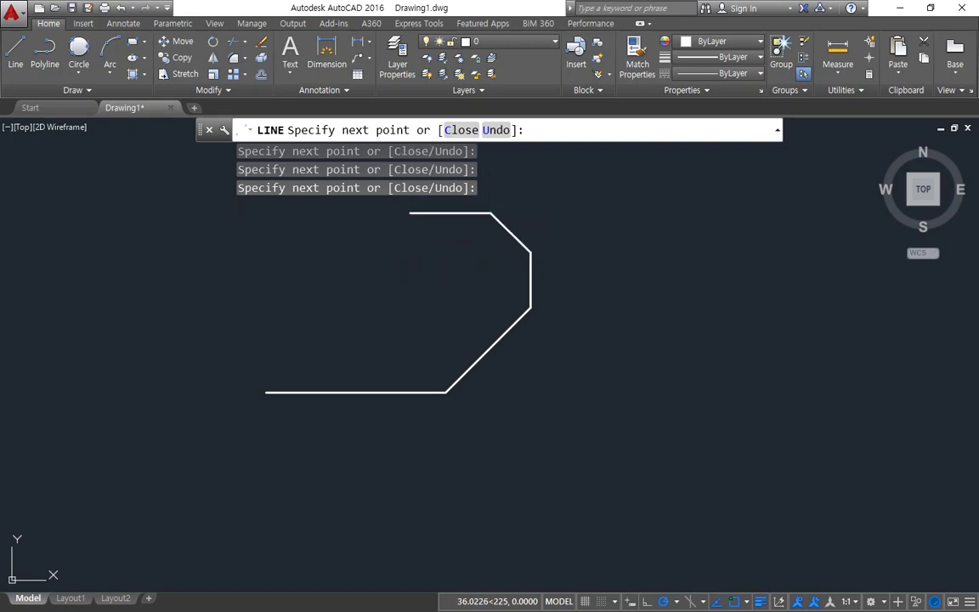
left_click(370, 306)
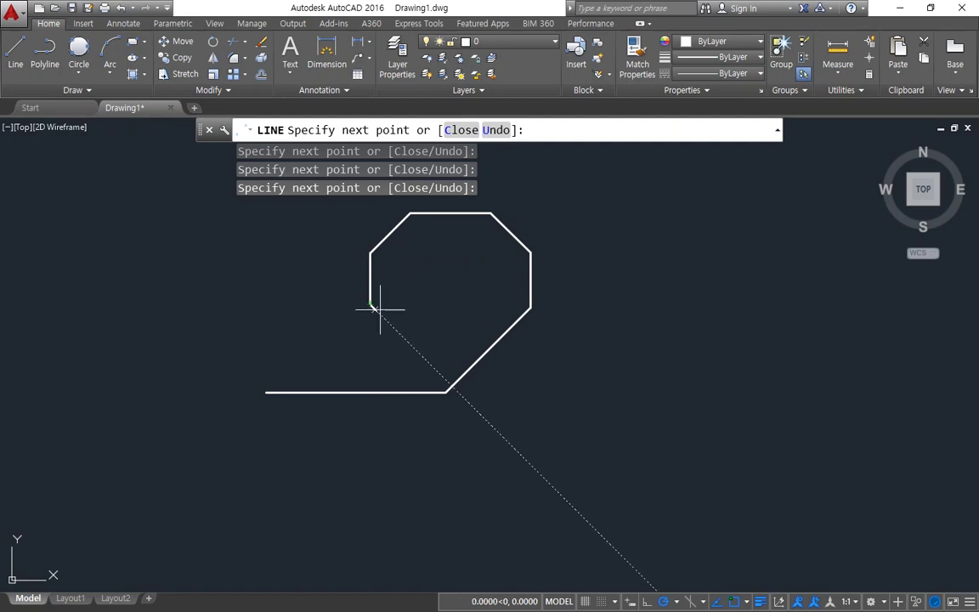
left_click(416, 350)
left_click(486, 351)
key("Escape")
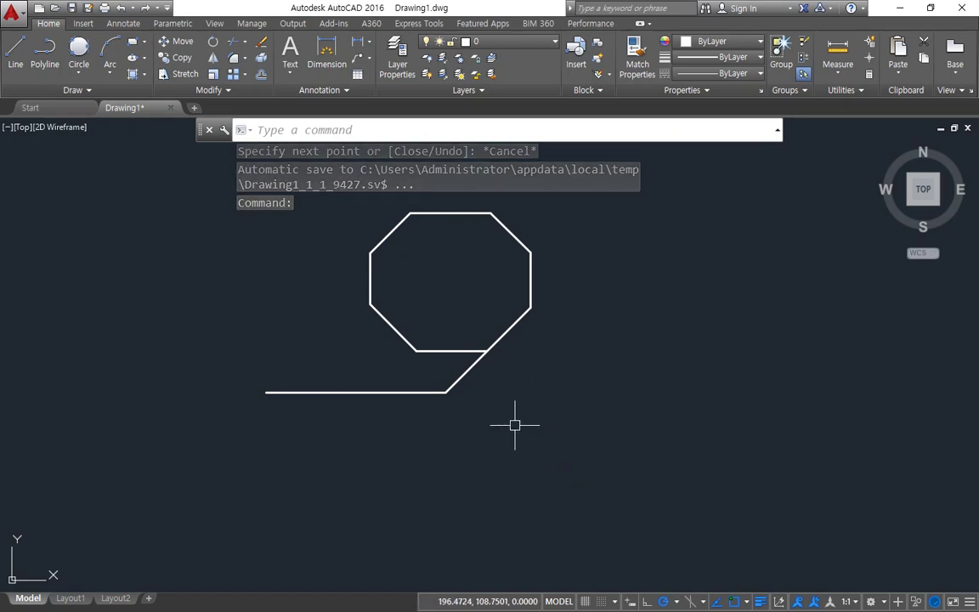
Erase the octagon and its attached horizontal line
left_click(572, 446)
left_click(302, 195)
type("e")
key("Return")
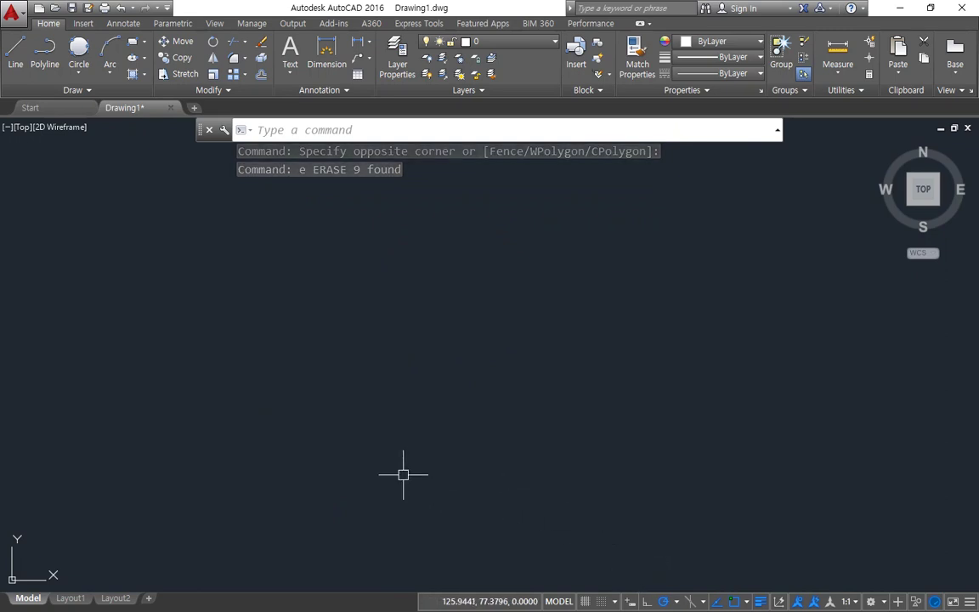
Set the polar tracking angle to 30° increments
left_click(678, 601)
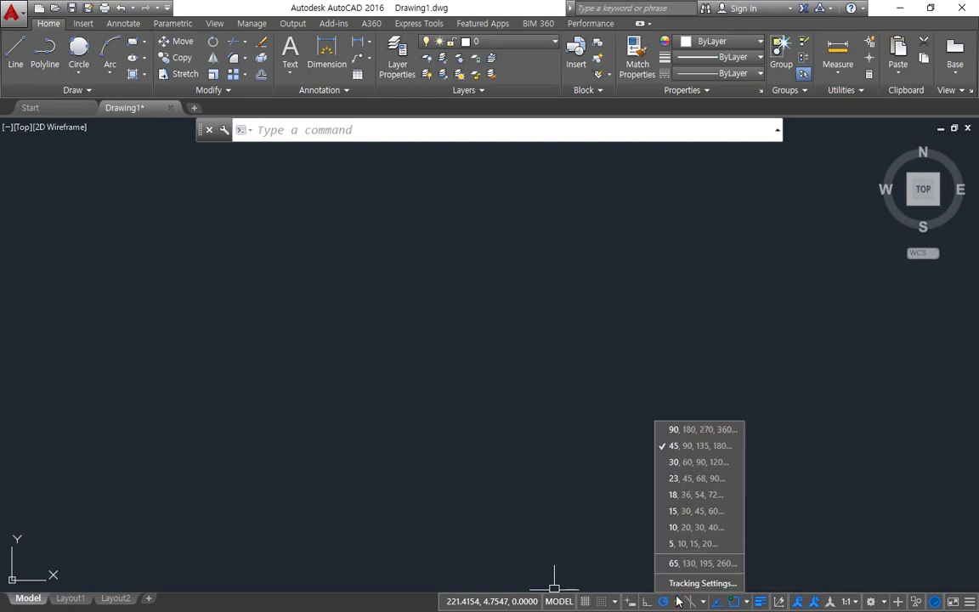
left_click(691, 464)
type("l")
key("Return")
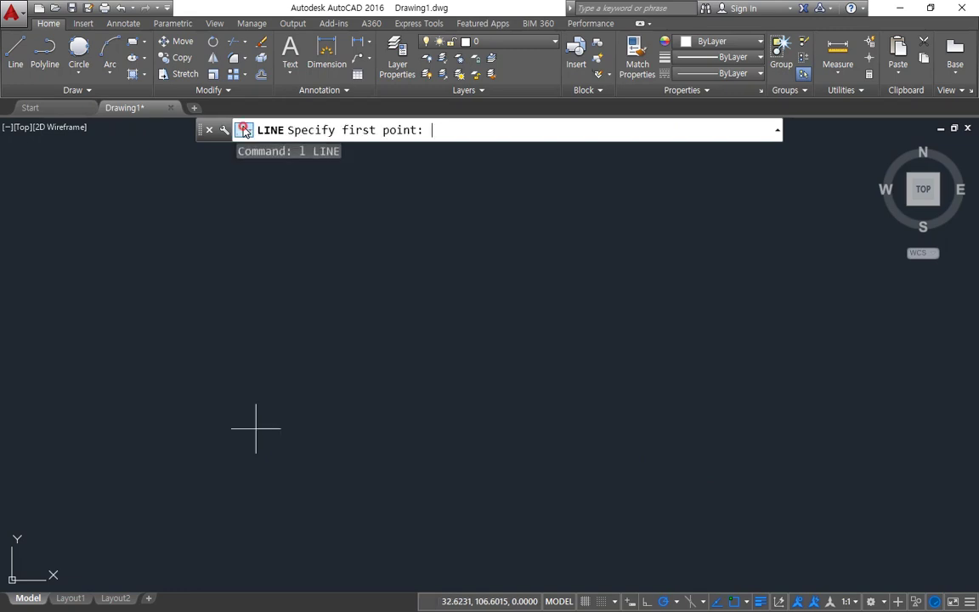
left_click(245, 130)
key("Escape")
key("Escape")
Using polar tracking, draw a 50-unit horizontal line rightward followed by a 50-unit segment at 60°
type("l")
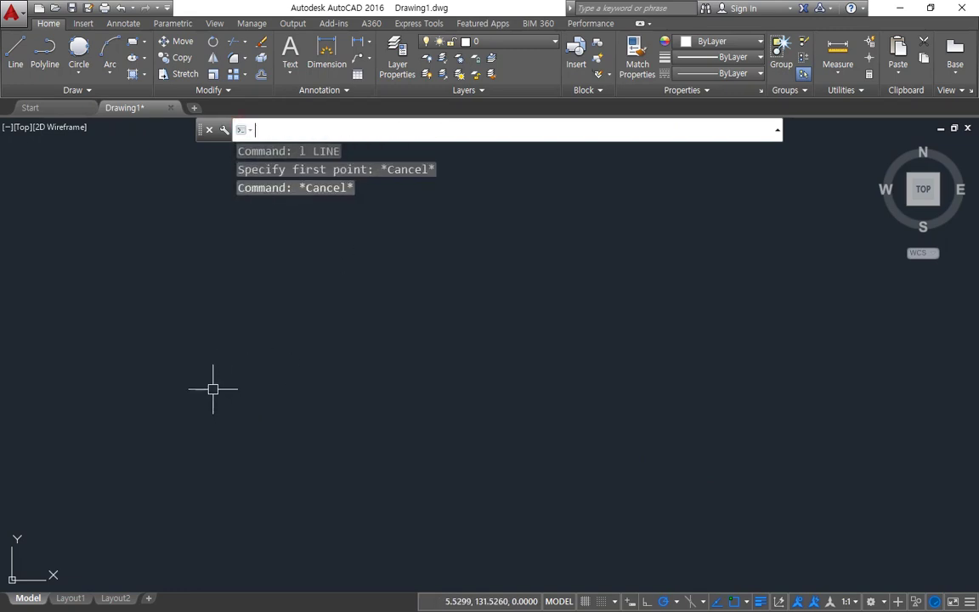
key("Return")
left_click(195, 403)
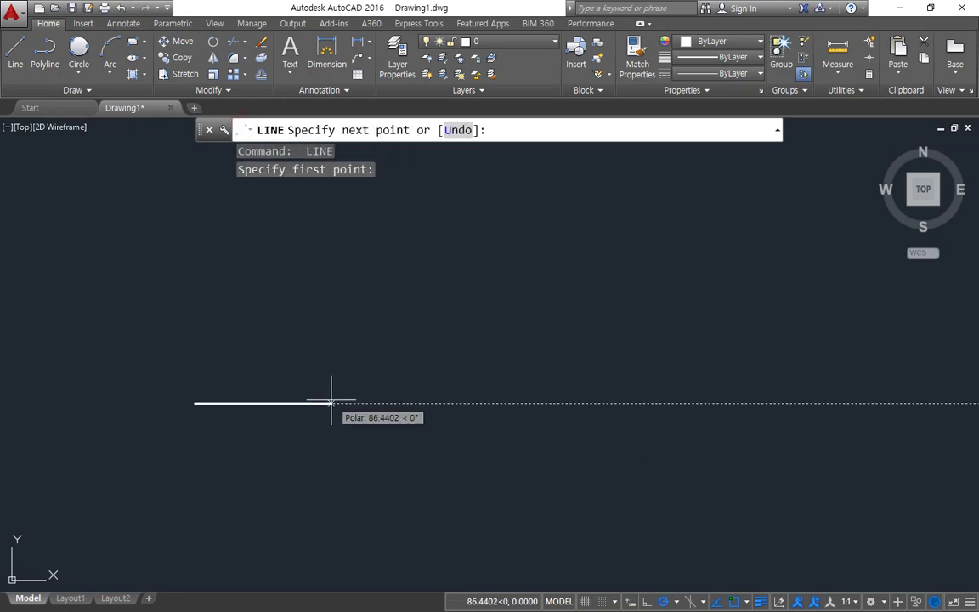
type("50")
key("Return")
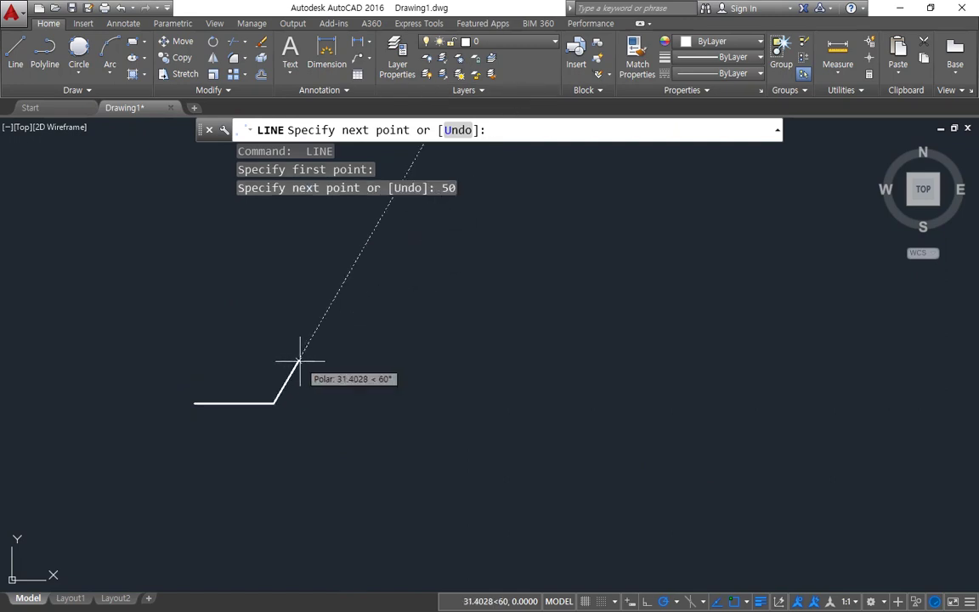
type("50")
key("Return")
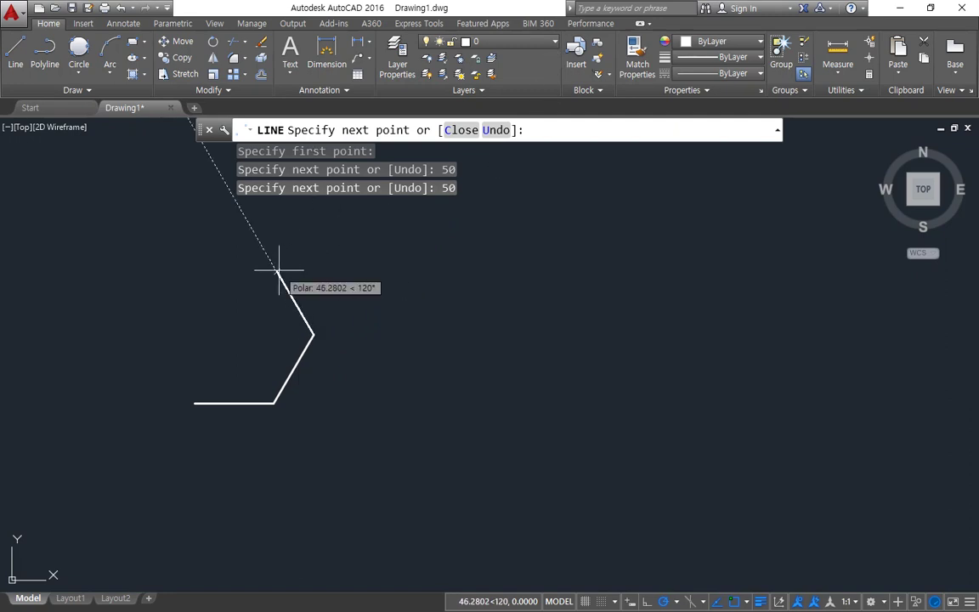
Continue with 50-unit segments at 120°, 180° and 240°, and close the line chain into a hexagon
type("50")
key("Return")
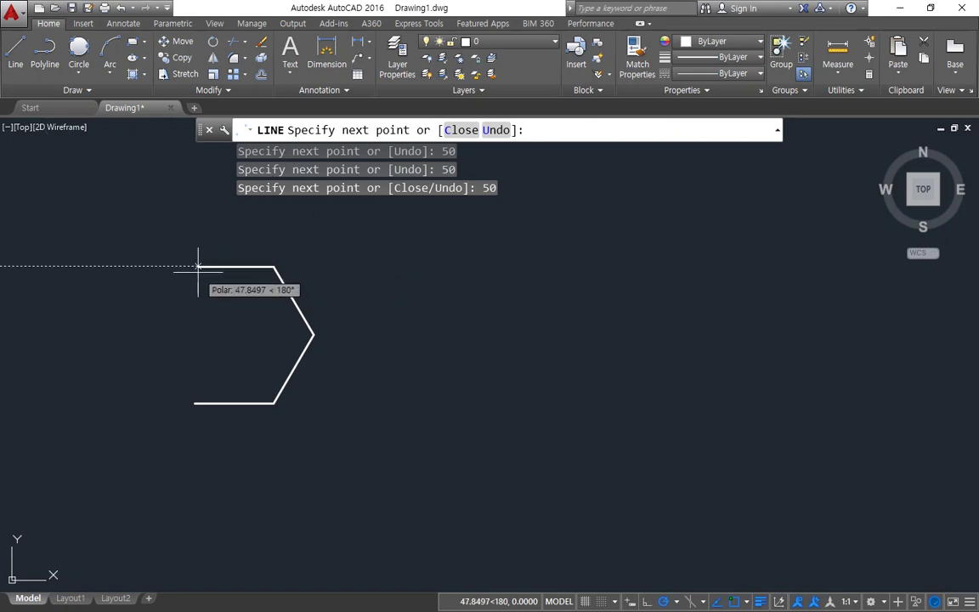
type("50")
key("Return")
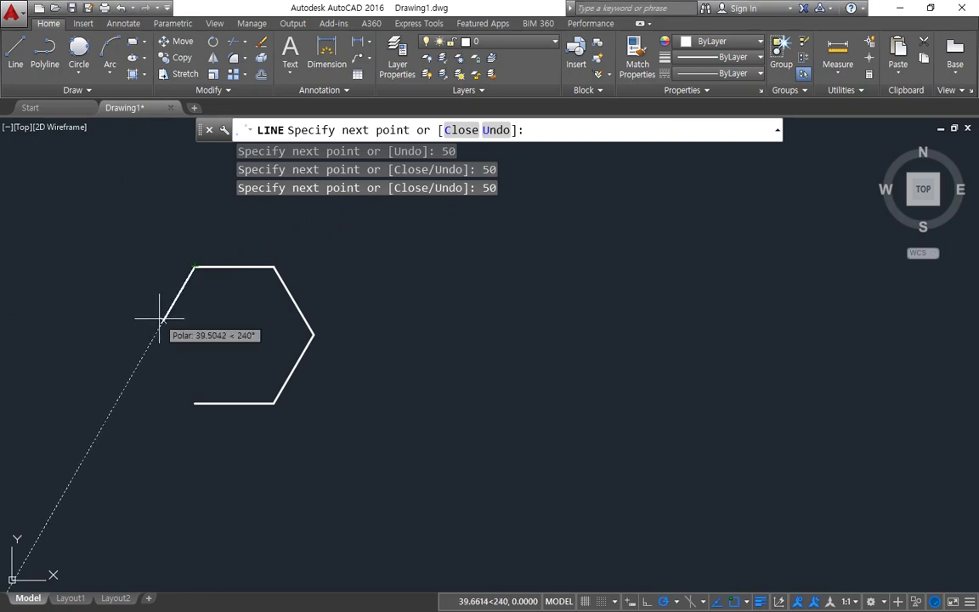
type("50")
key("Return")
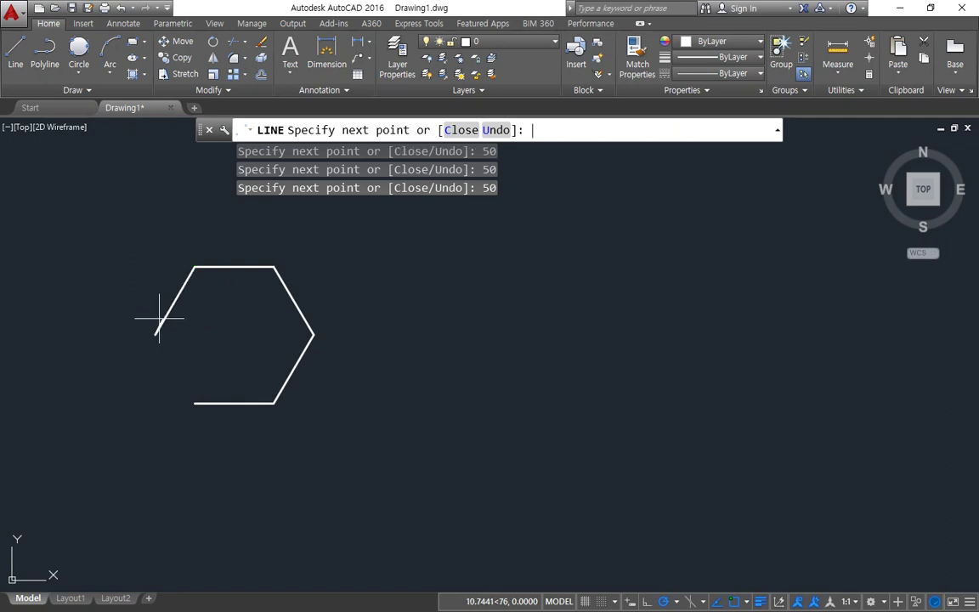
key("Return")
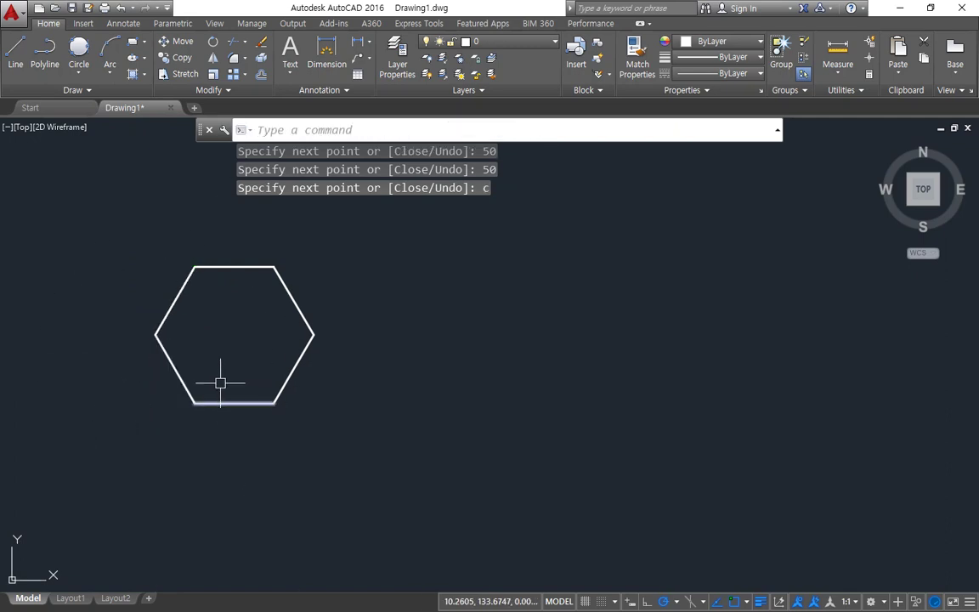
key("Return")
left_click(420, 349)
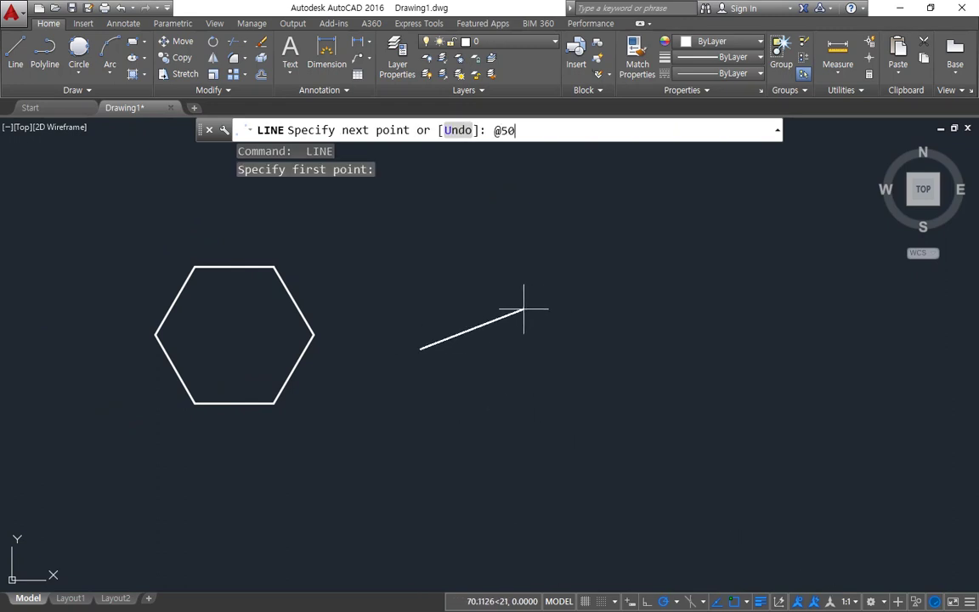
type("@50<0")
key("Return")
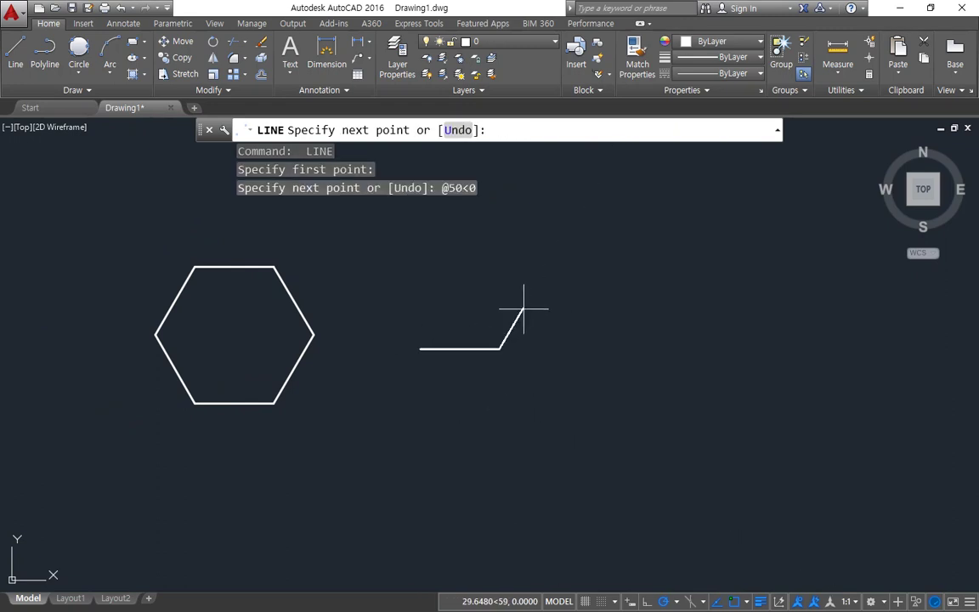
Replace the last line segment with two trial 200-unit segments at about 13° and 72°, and undo both
key("ctrl+z")
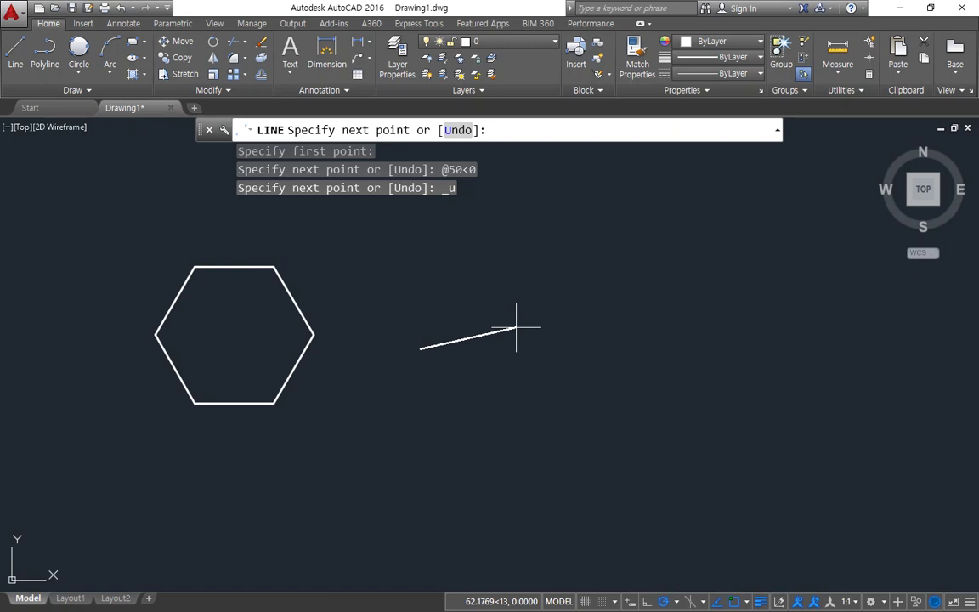
key("Return")
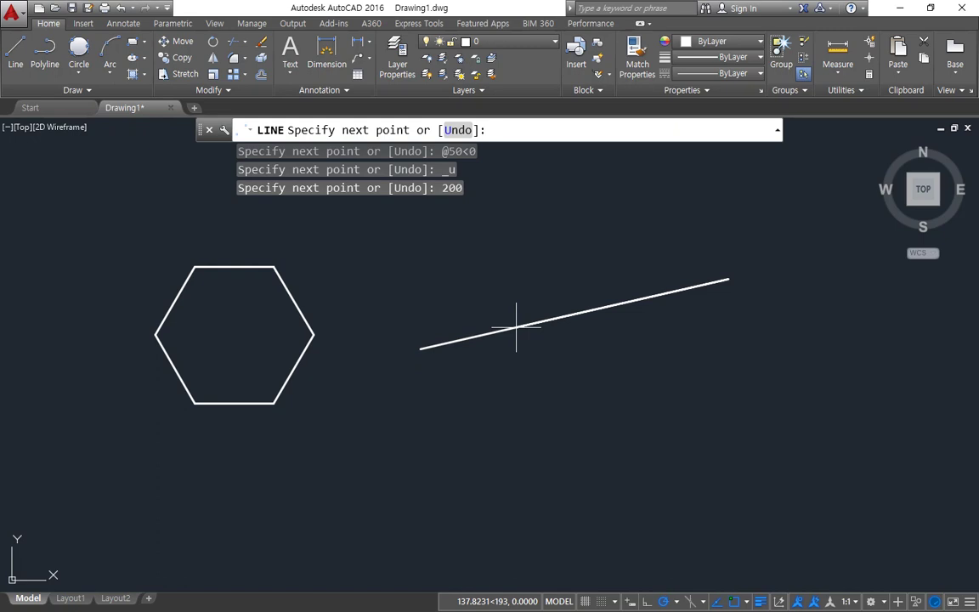
middle_click_drag(685, 287, 448, 406)
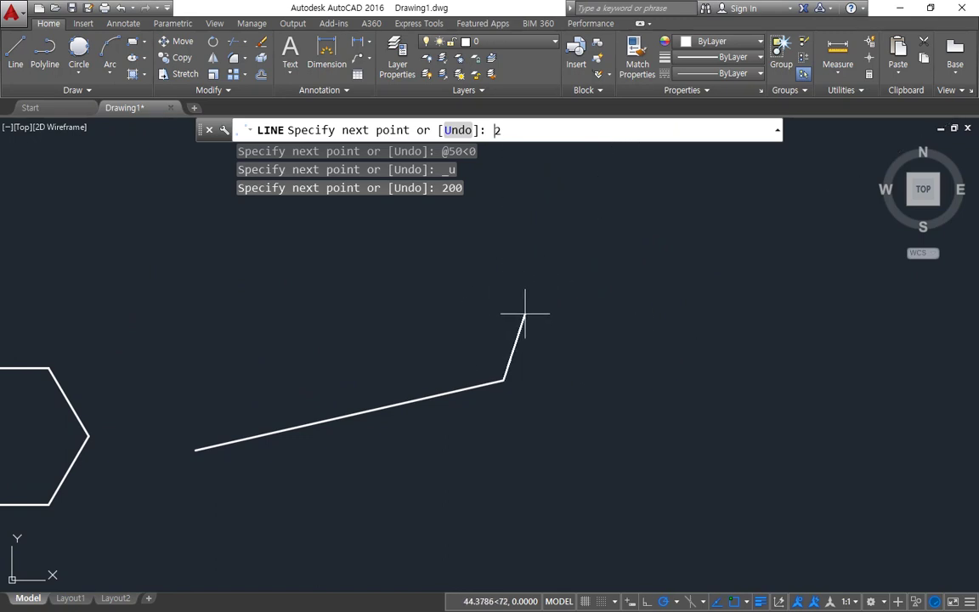
key("Return")
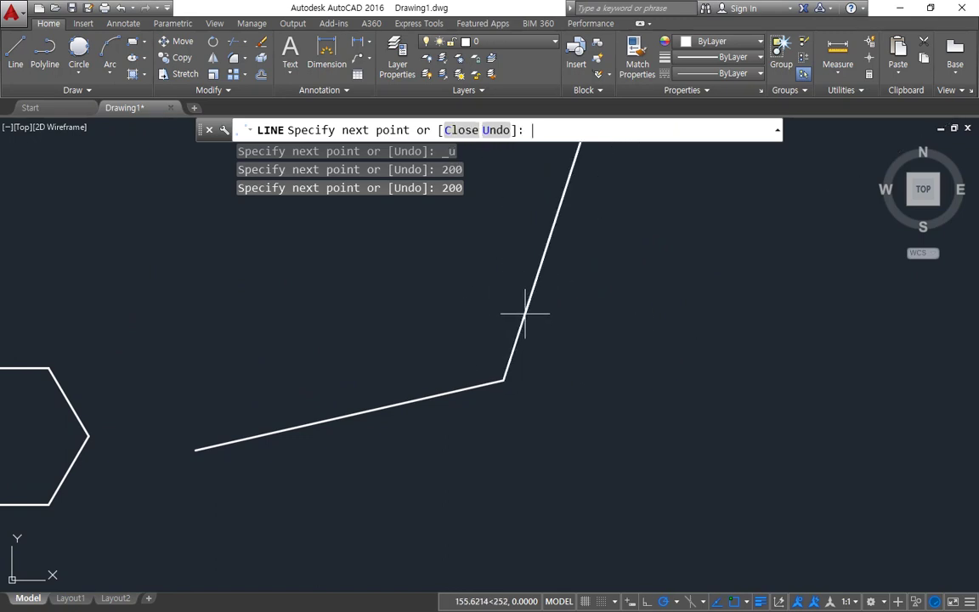
key("ctrl+z")
key("ctrl+z")
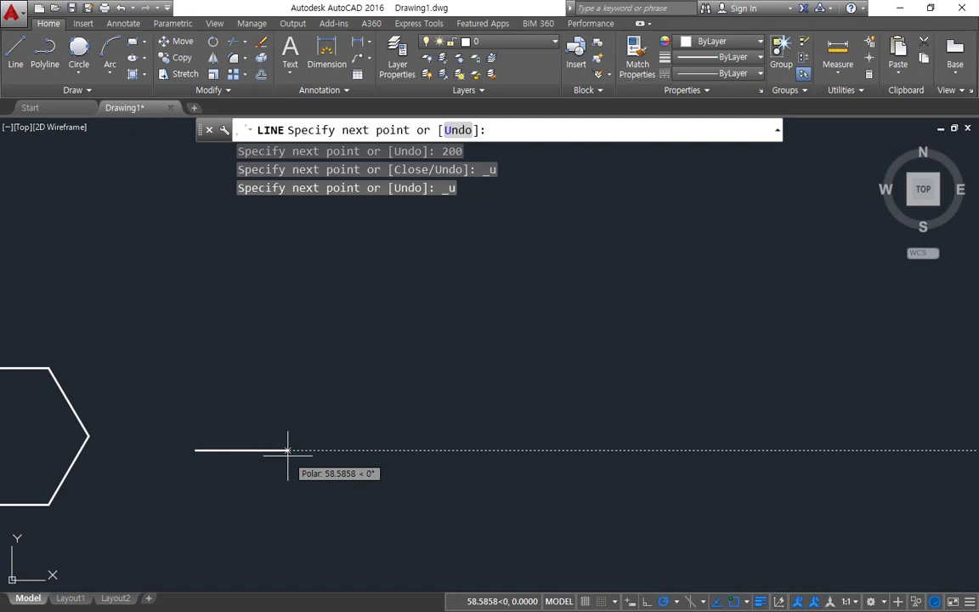
Draw the second hexagon's first two 50-unit sides at polar angles 0° and 60°
type("50")
key("Return")
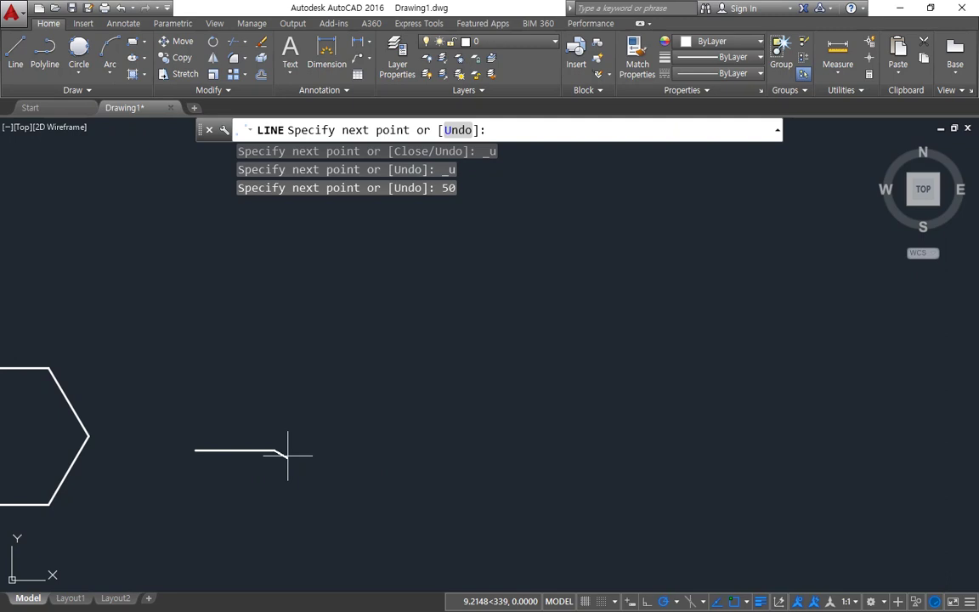
scroll(228, 438, "up", 2)
scroll(226, 438, "up", 2)
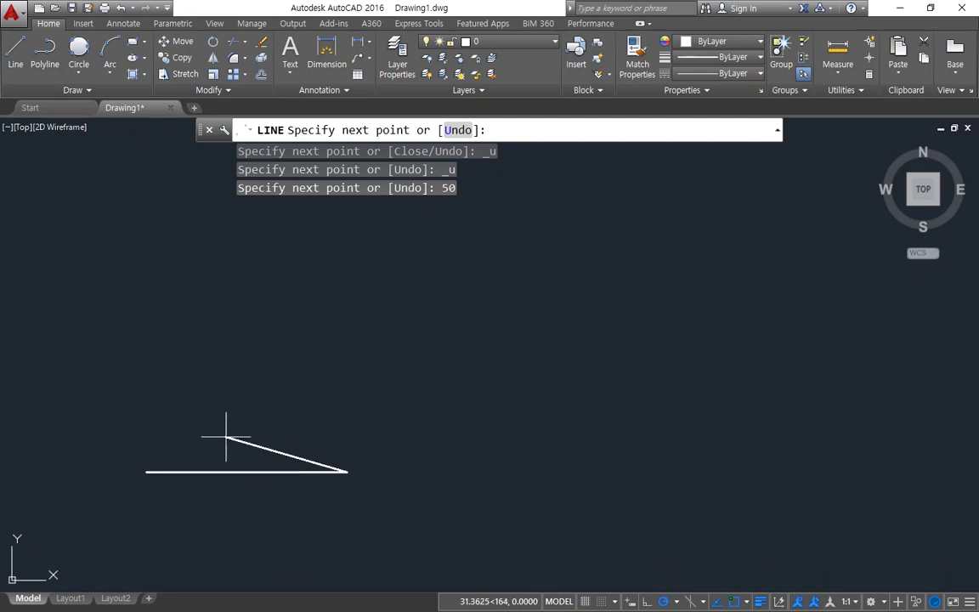
middle_click_drag(227, 437, 278, 499)
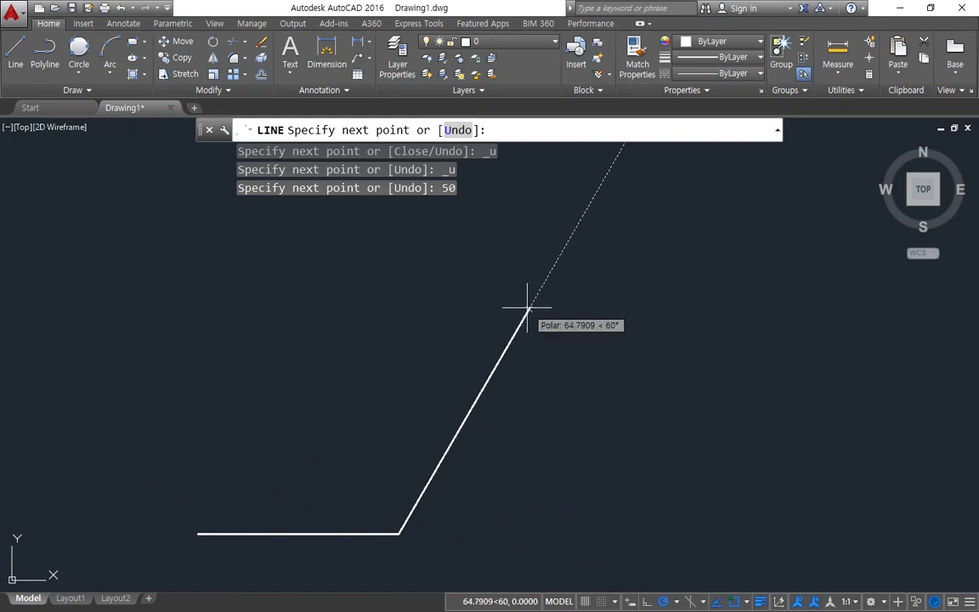
type("50")
key("Return")
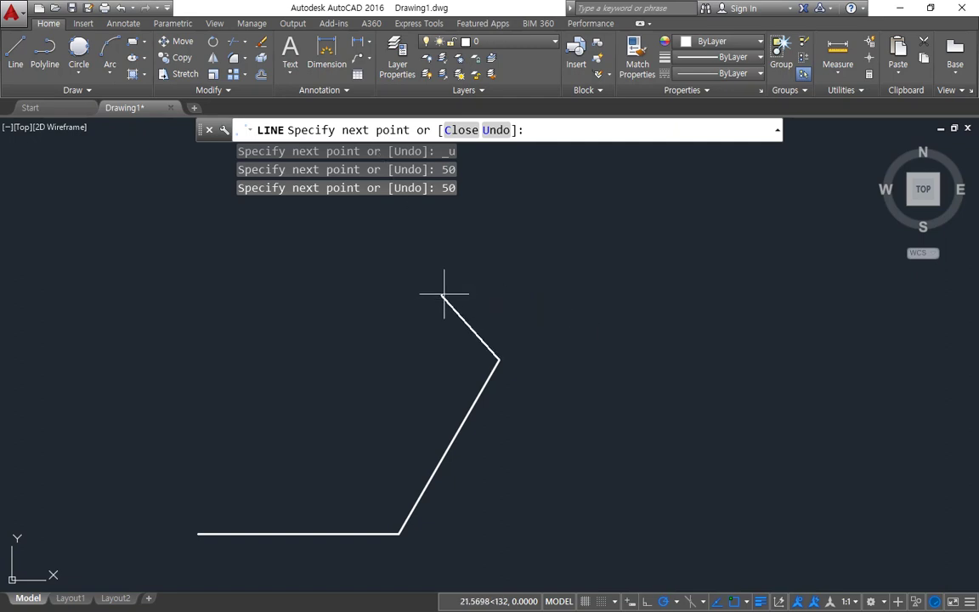
Add 50-unit sides at polar angles 120°, 180° and 240°, and close the hexagon with the Close option
type("50")
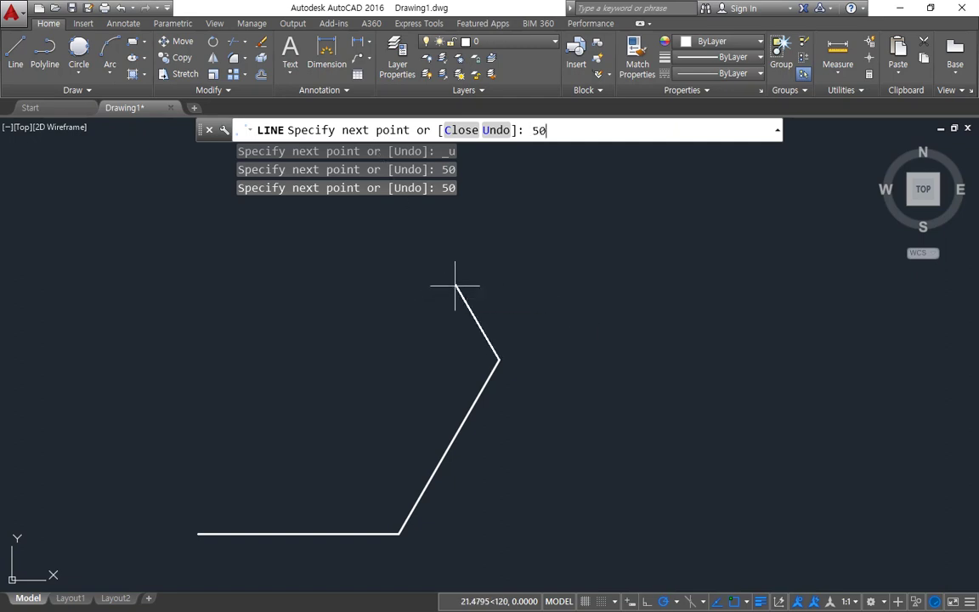
key("Return")
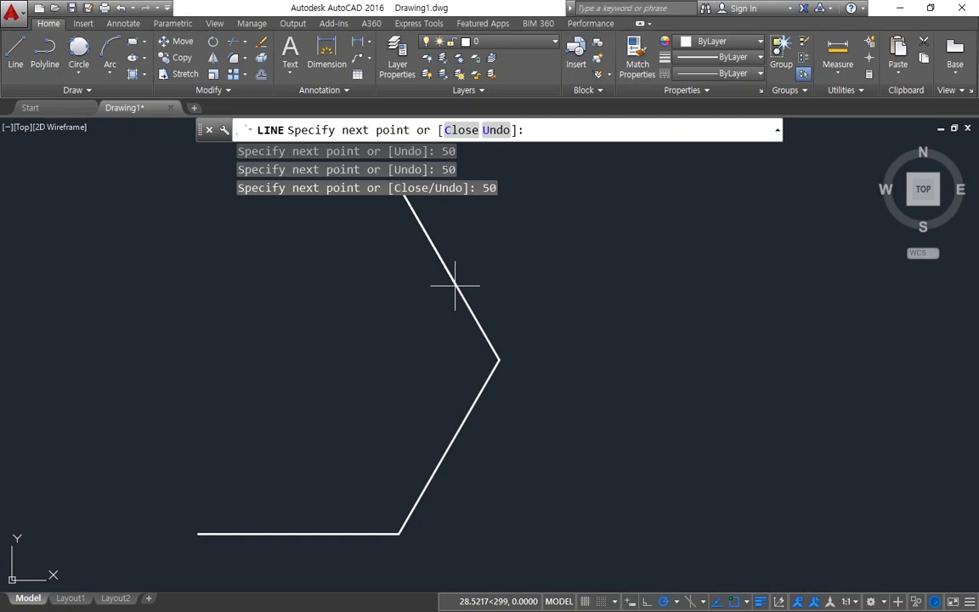
scroll(455, 285, "down", 2)
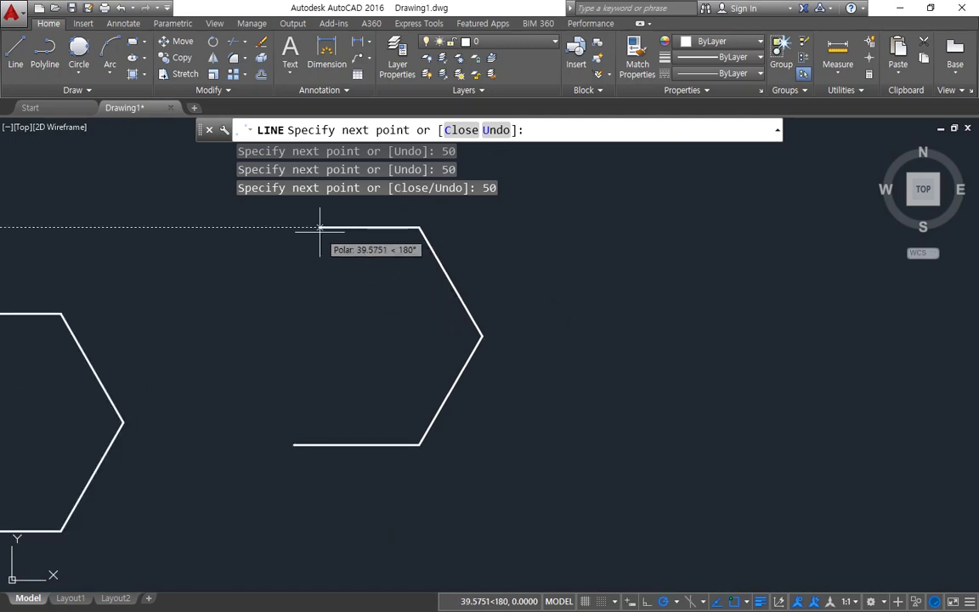
type("50")
key("Return")
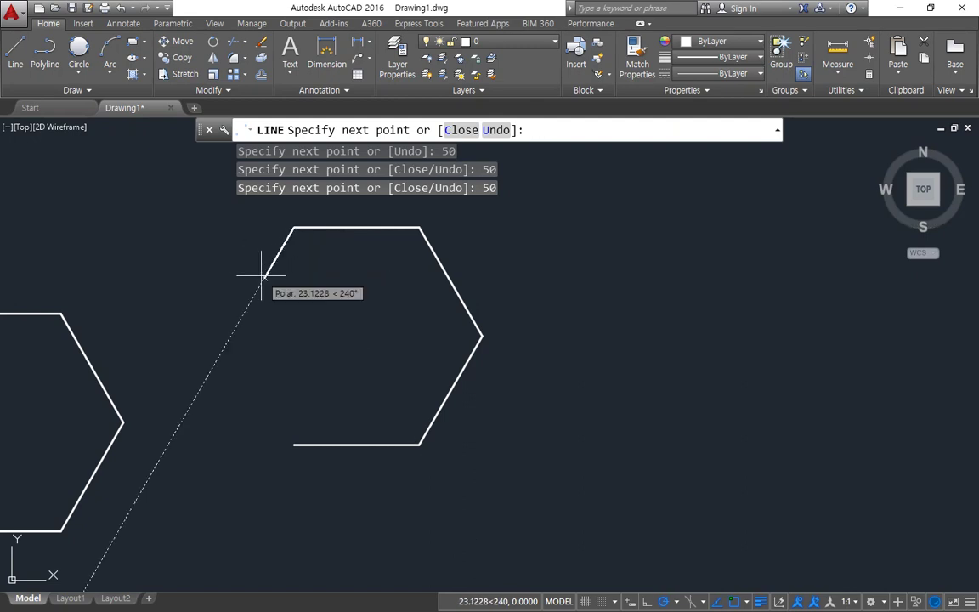
type("50")
key("Return")
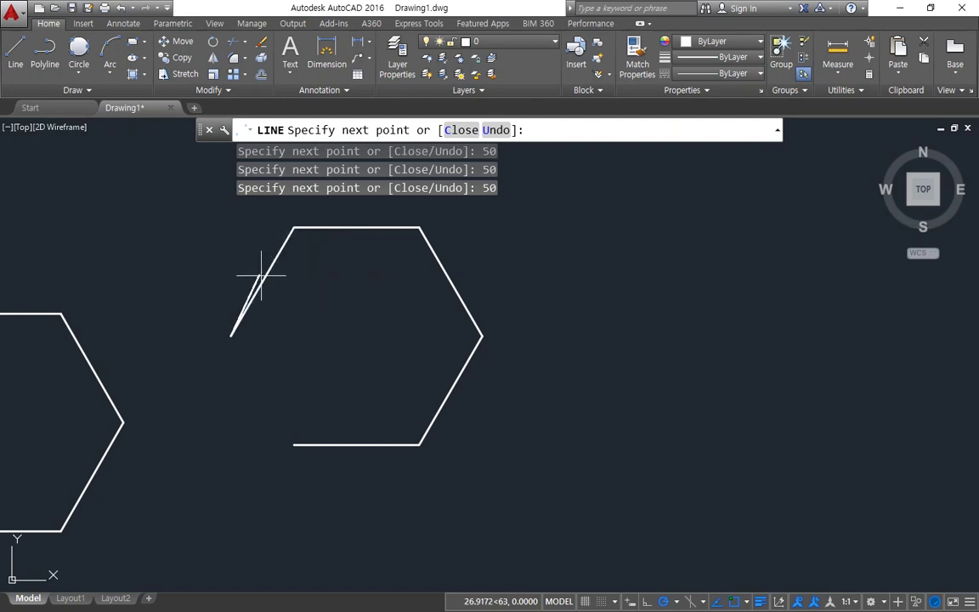
type("c")
key("Return")
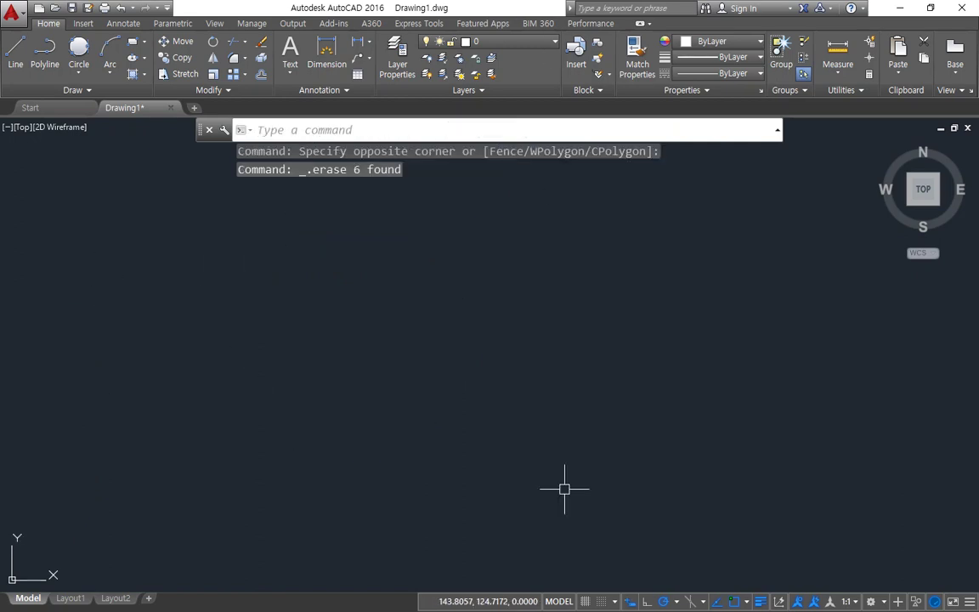
Delete the additional angle 65 in the polar tracking settings, keeping the increment angle at 30
left_click(679, 601)
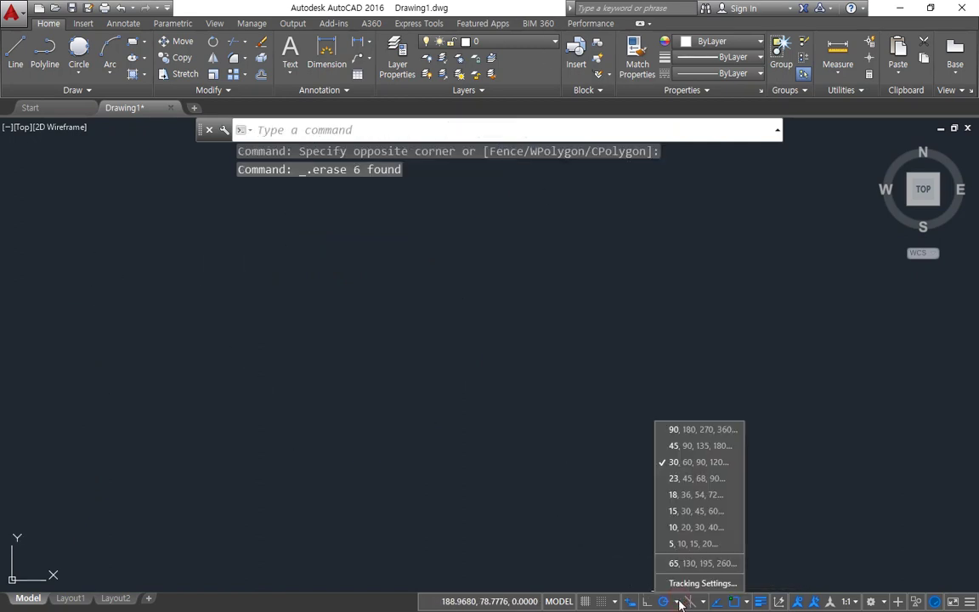
left_click(685, 581)
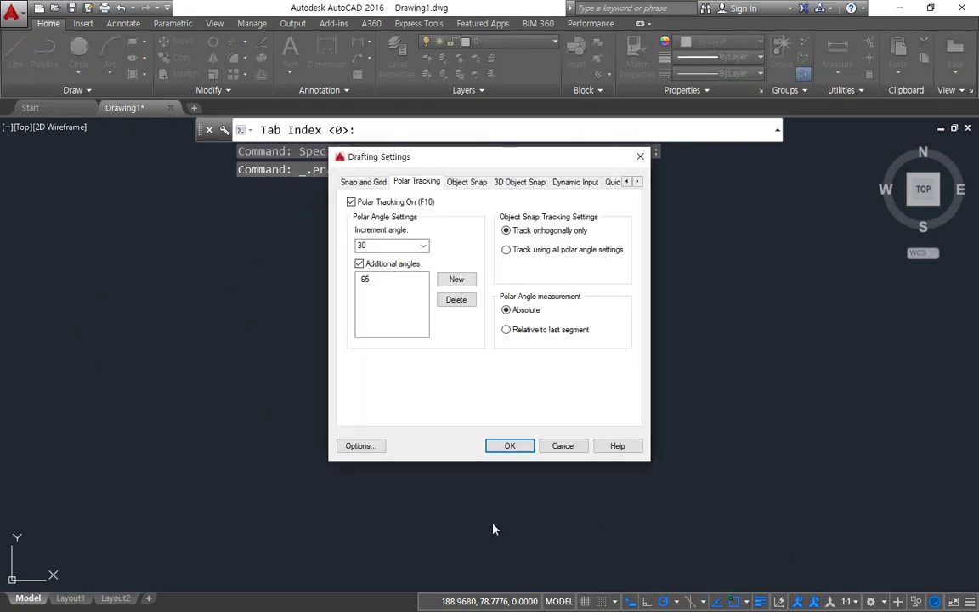
left_click(456, 300)
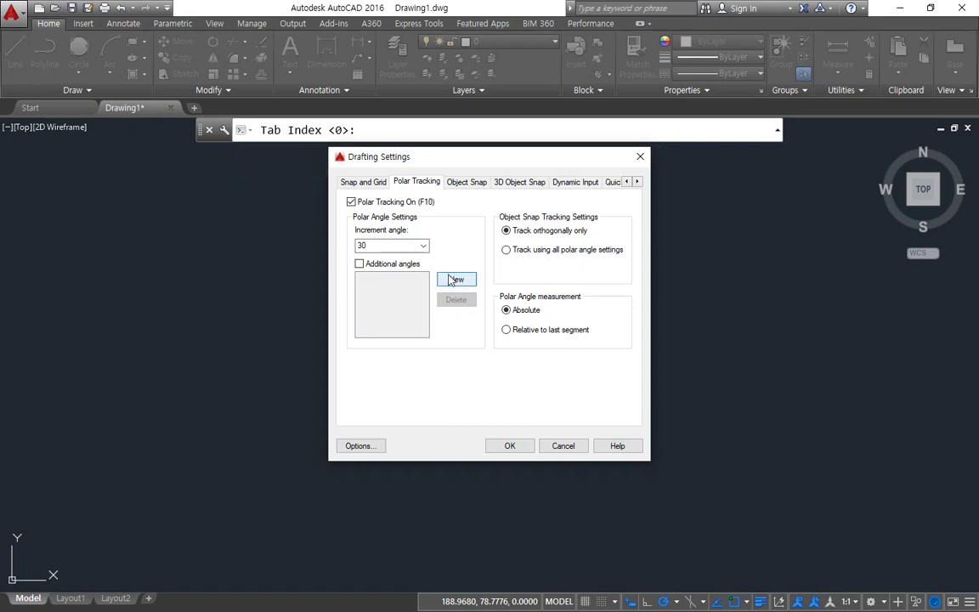
left_click(422, 245)
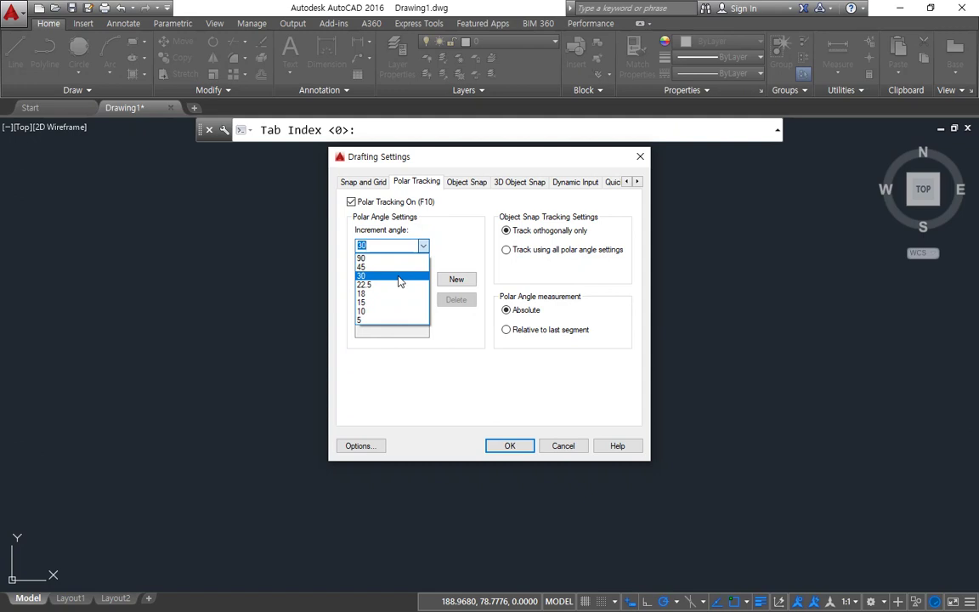
left_click(450, 254)
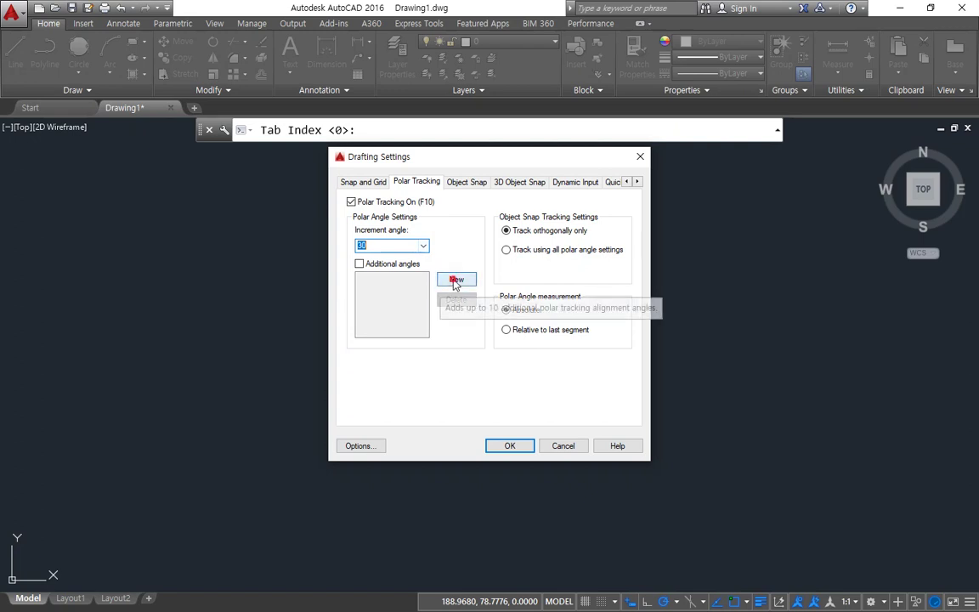
Add 36 as an additional polar angle and activate 36, 72, 108, 144 as the polar tracking increment
left_click(455, 282)
type("36")
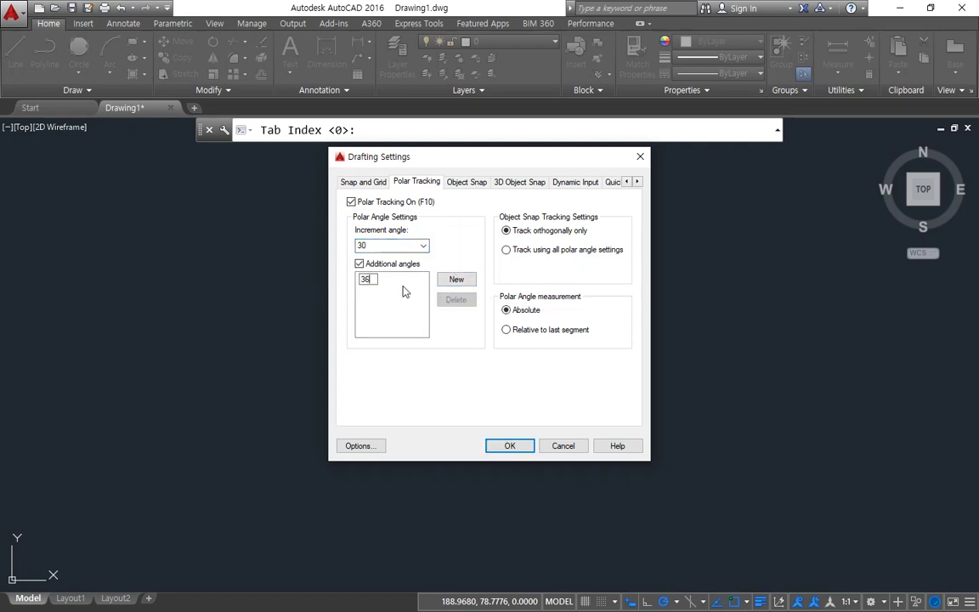
left_click(371, 302)
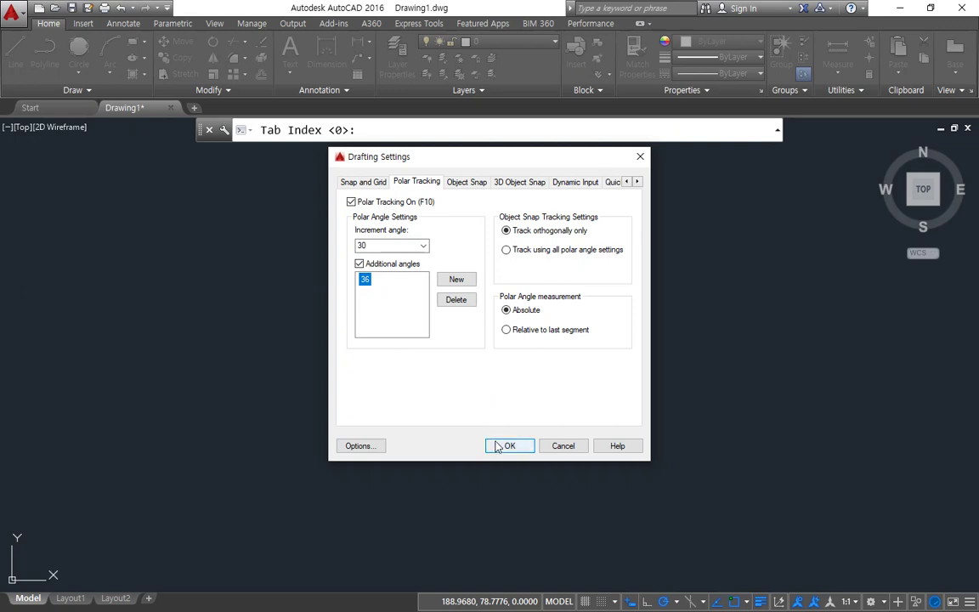
left_click(508, 447)
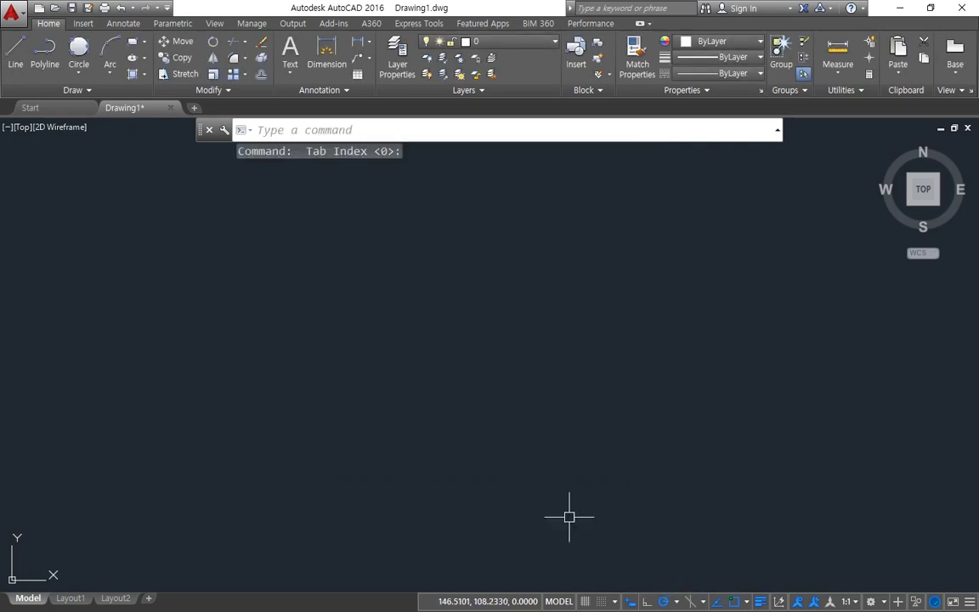
left_click(677, 603)
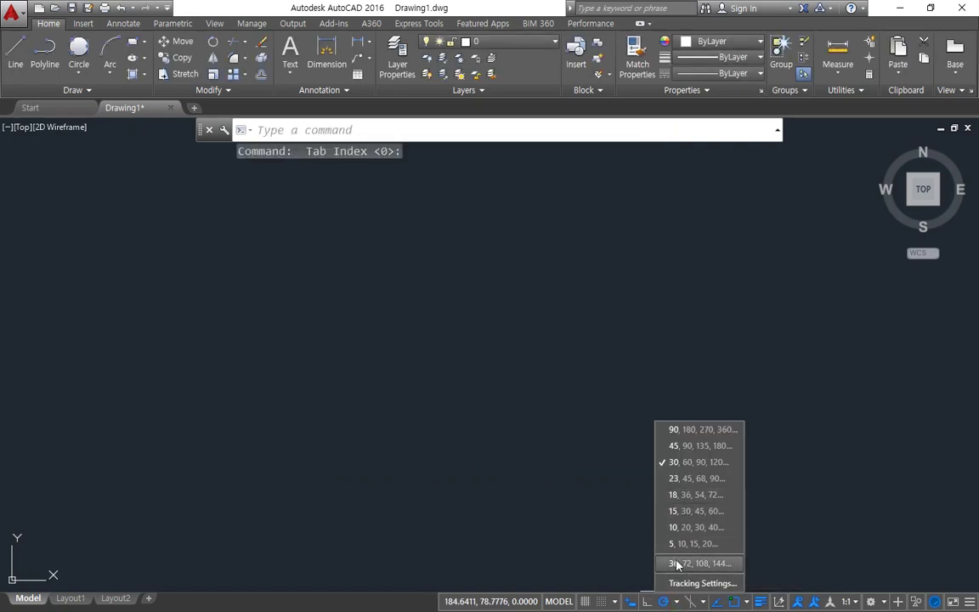
left_click(677, 563)
Start a decagon in the empty drawing area with two 50-unit line segments at 0° and 36°
type("l")
key("Return")
left_click(289, 403)
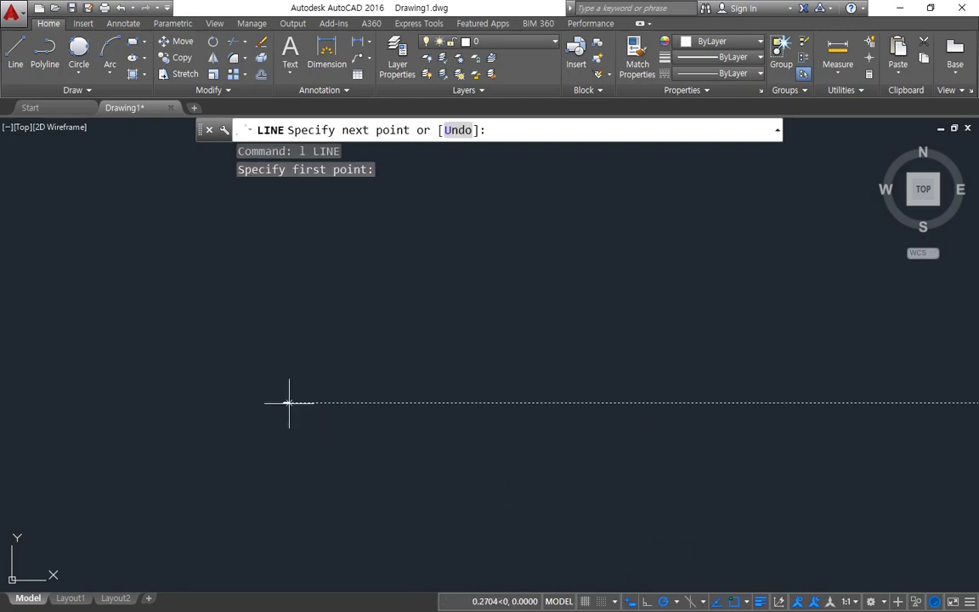
type("50")
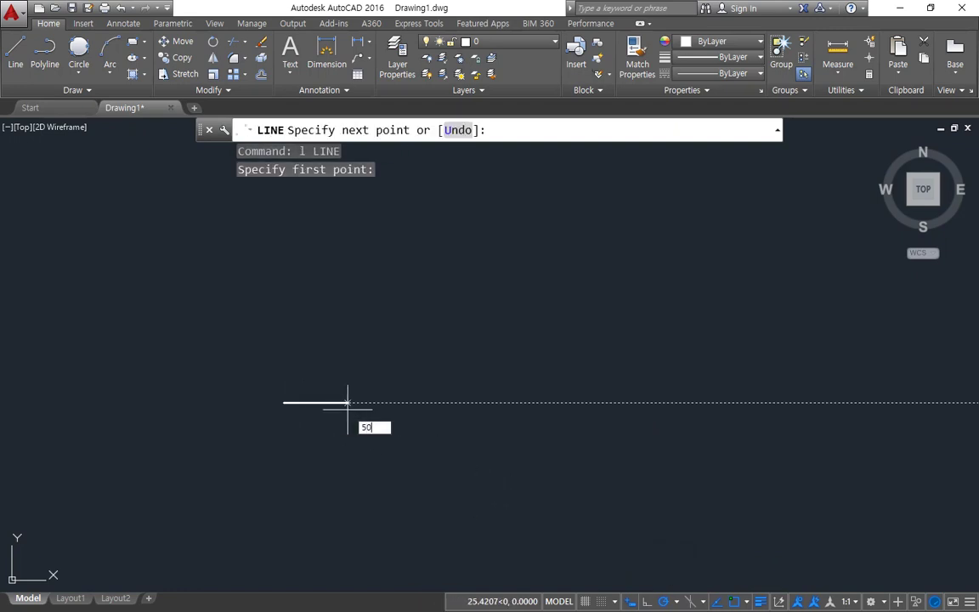
key("Return")
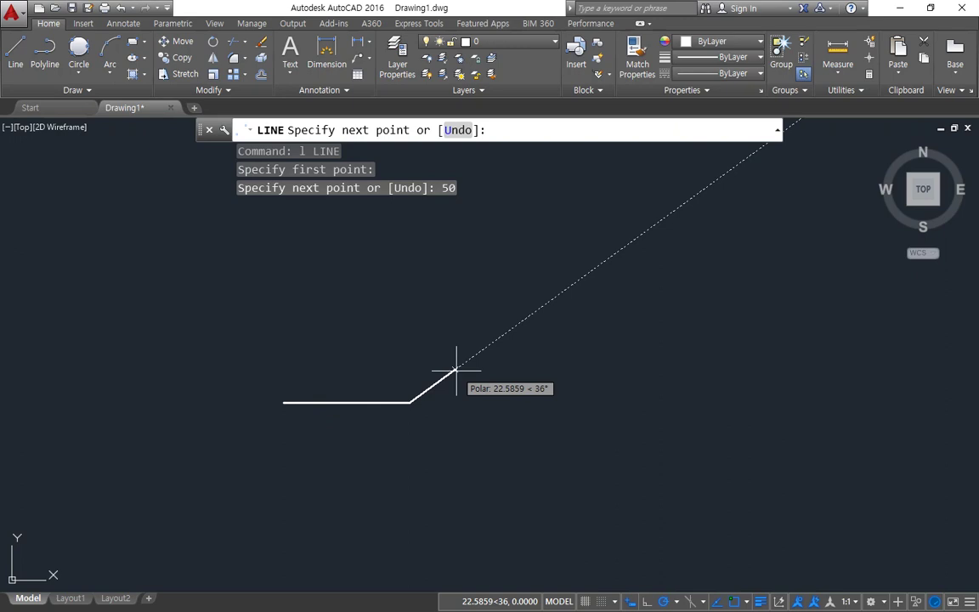
type("50")
key("Return")
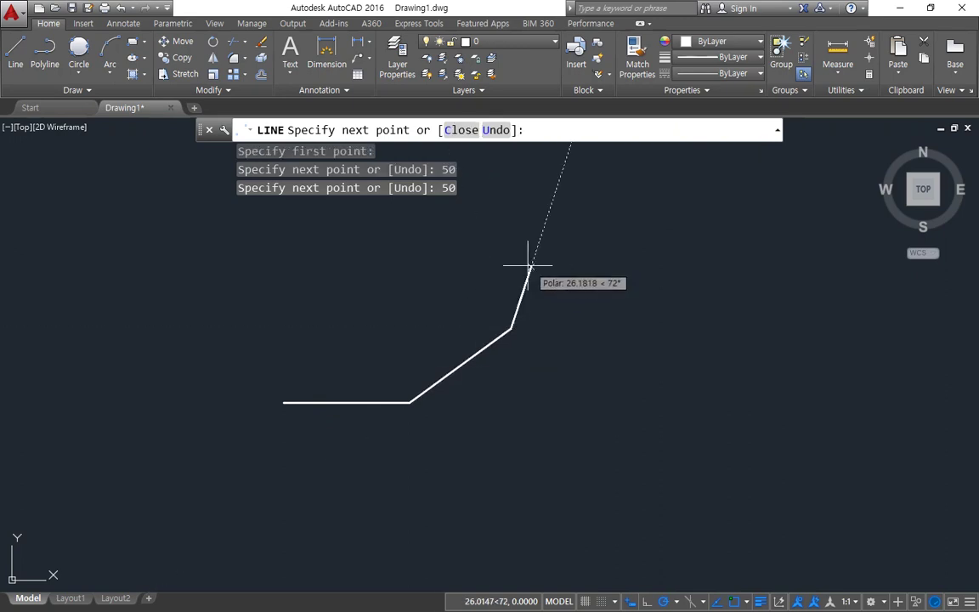
Continue the decagon with three 50-unit sides at polar angles 72°, 108° and 144°
type("50")
key("Return")
middle_click_drag(519, 153, 516, 300)
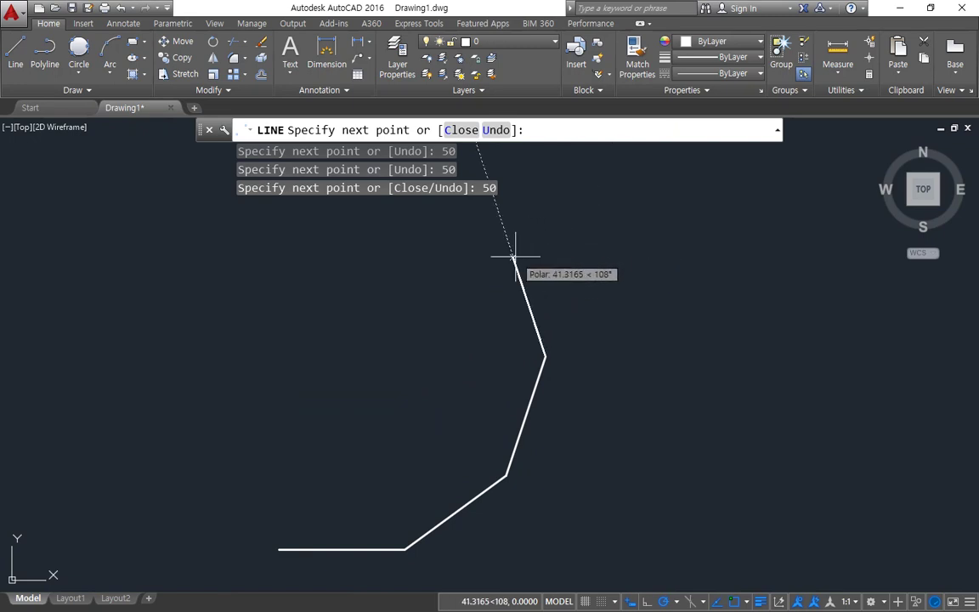
type("50")
key("Return")
middle_click_drag(505, 252, 524, 354)
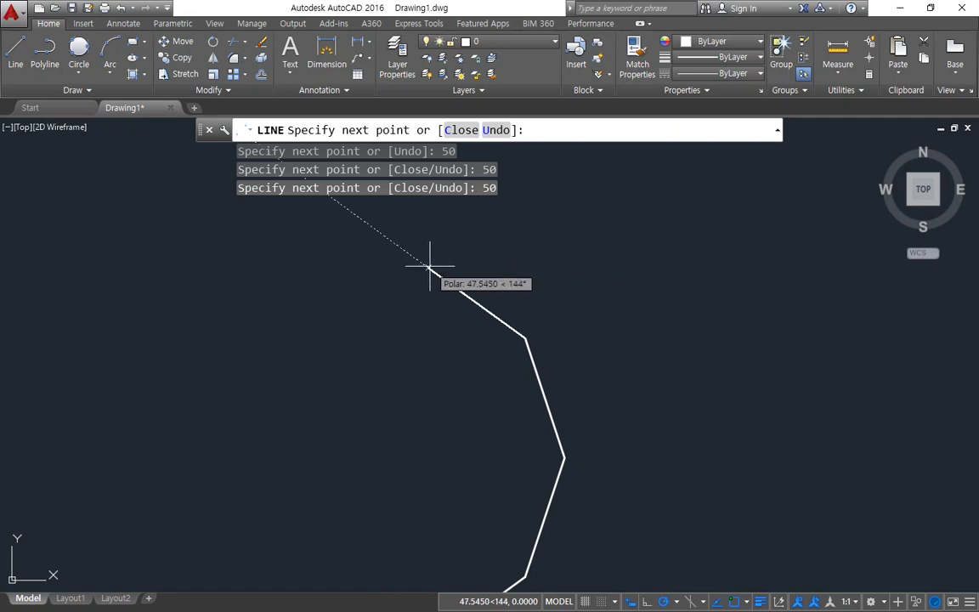
type("50")
key("Return")
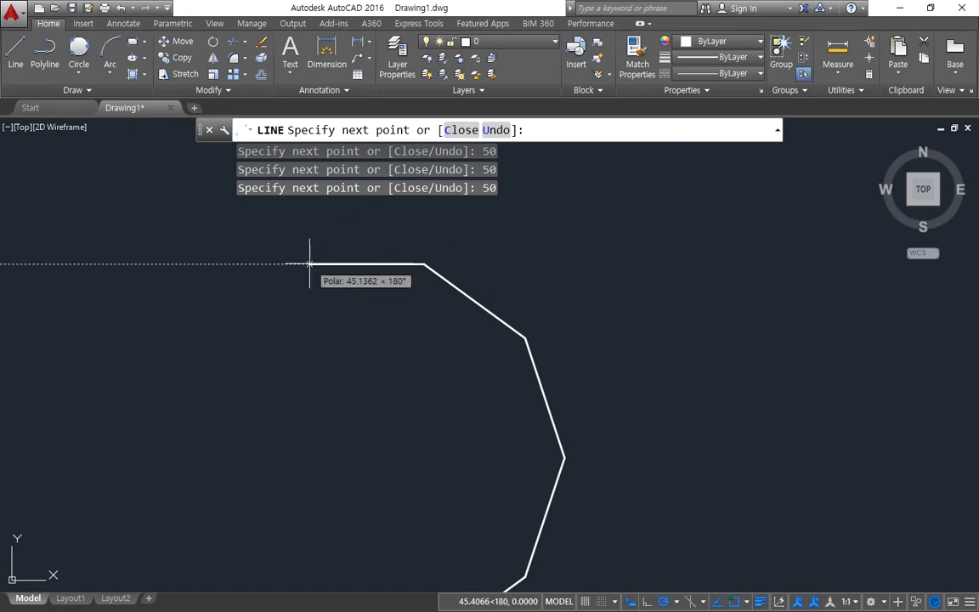
Extend the decagon with three more 50-unit sides at polar angles 180°, 216° and 252°
type("50")
key("Return")
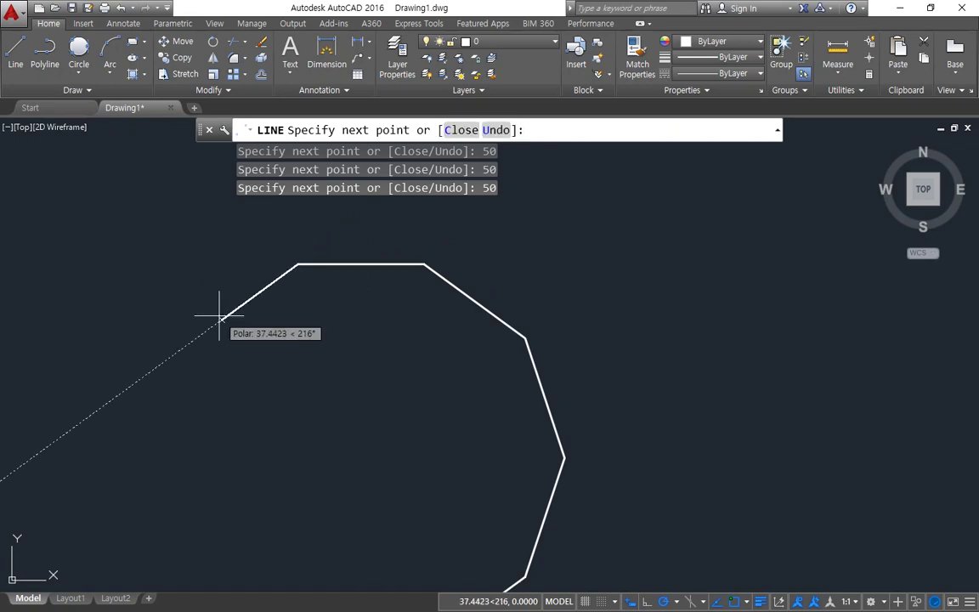
type("50")
key("Return")
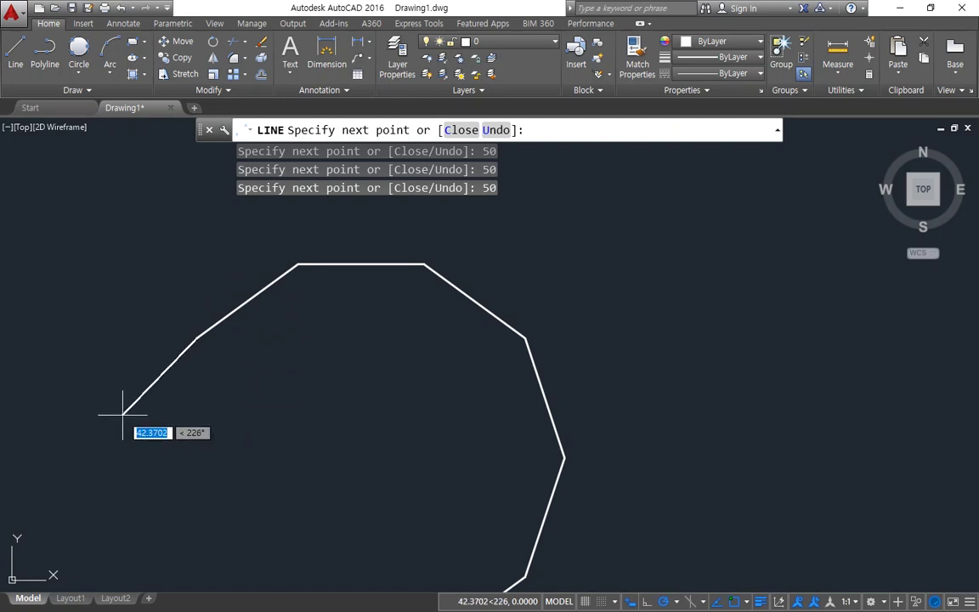
type("50")
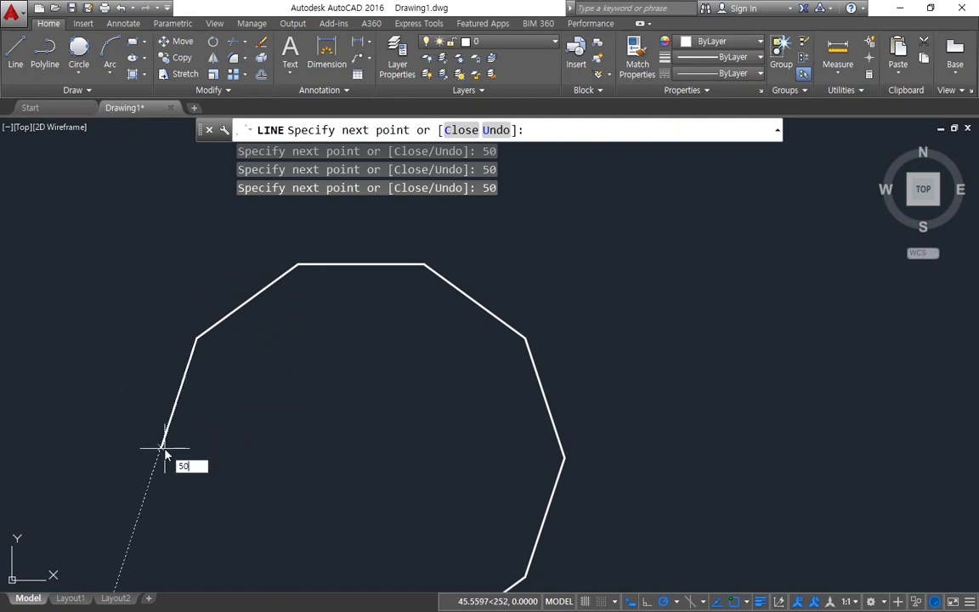
key("Return")
middle_click_drag(160, 452, 143, 321)
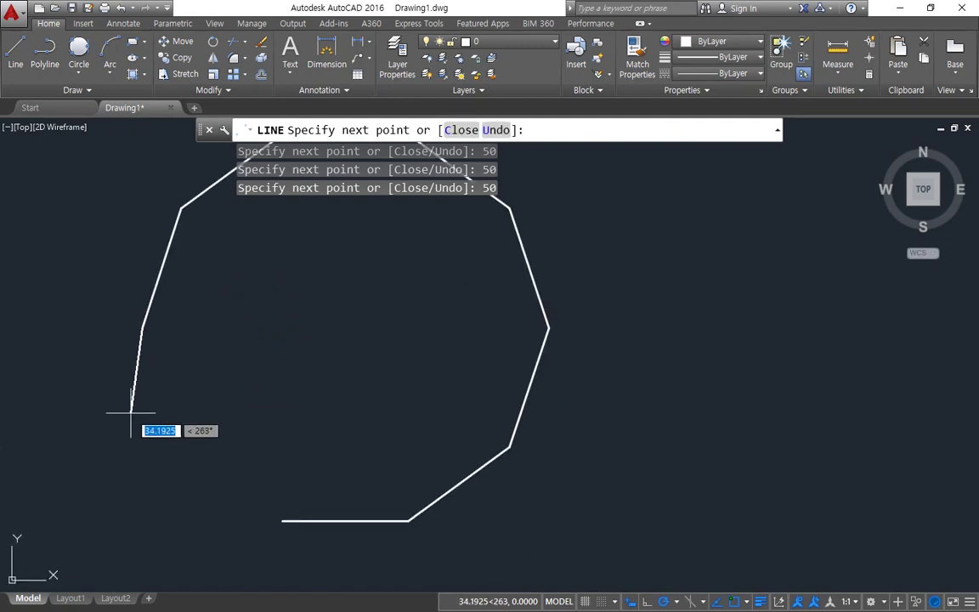
Add the ninth 50-unit side of the decagon at 288° and close the polygon back to its start point
type("50")
key("Return")
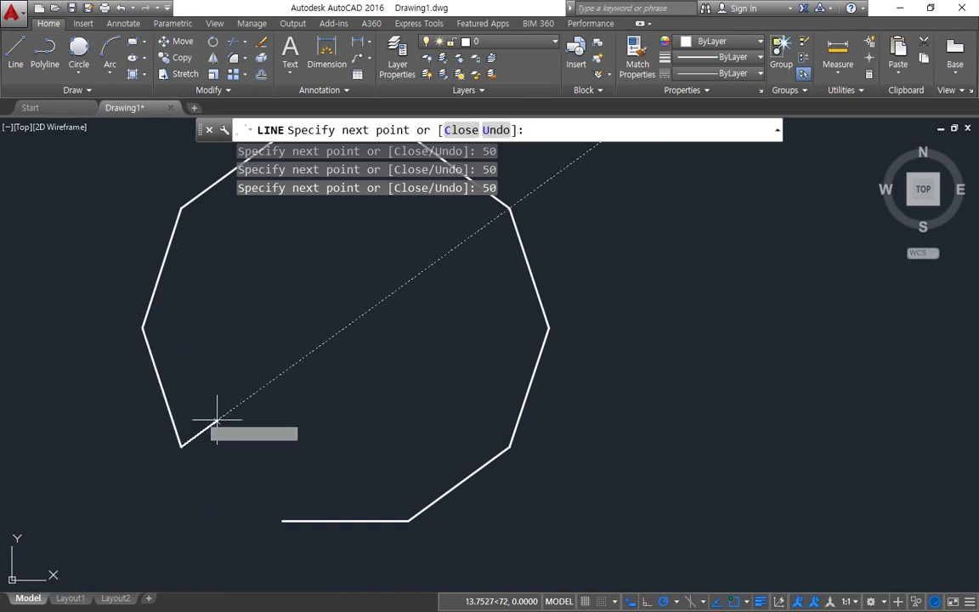
type("c")
key("Return")
scroll(318, 379, "down", 3)
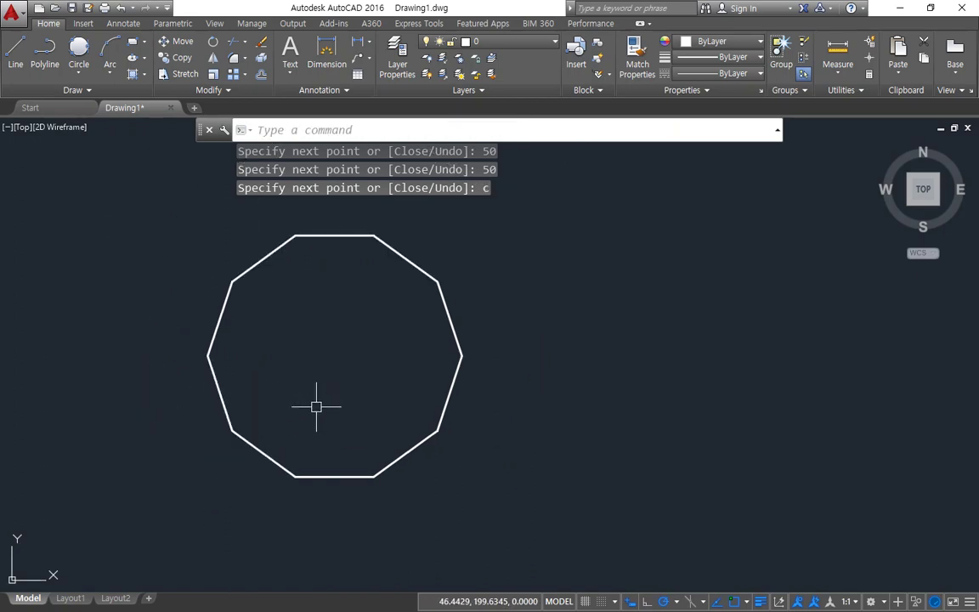
middle_click_drag(317, 405, 356, 483)
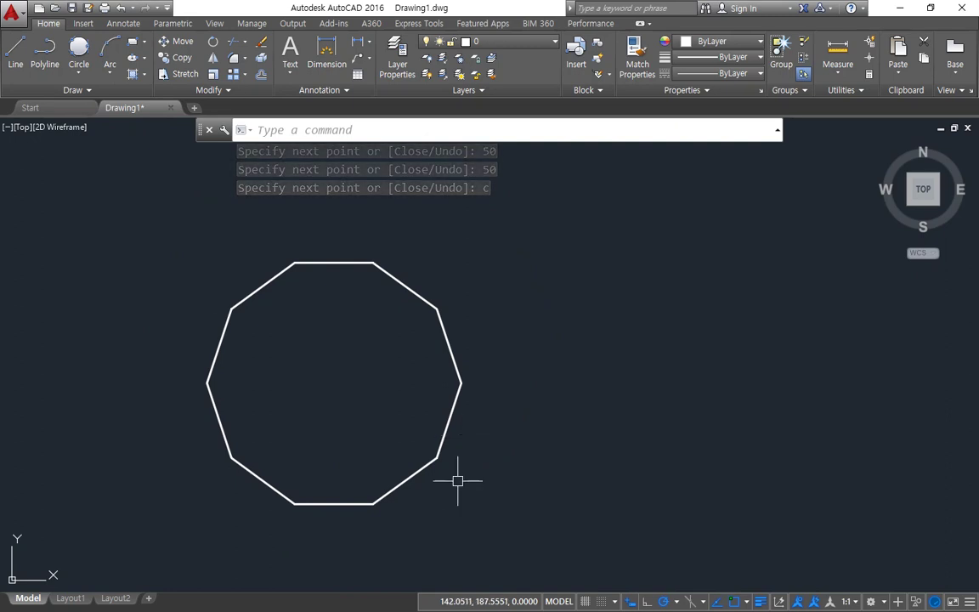
Set the polar tracking increment to 45° and delete the additional polar angle of 36°
left_click(676, 602)
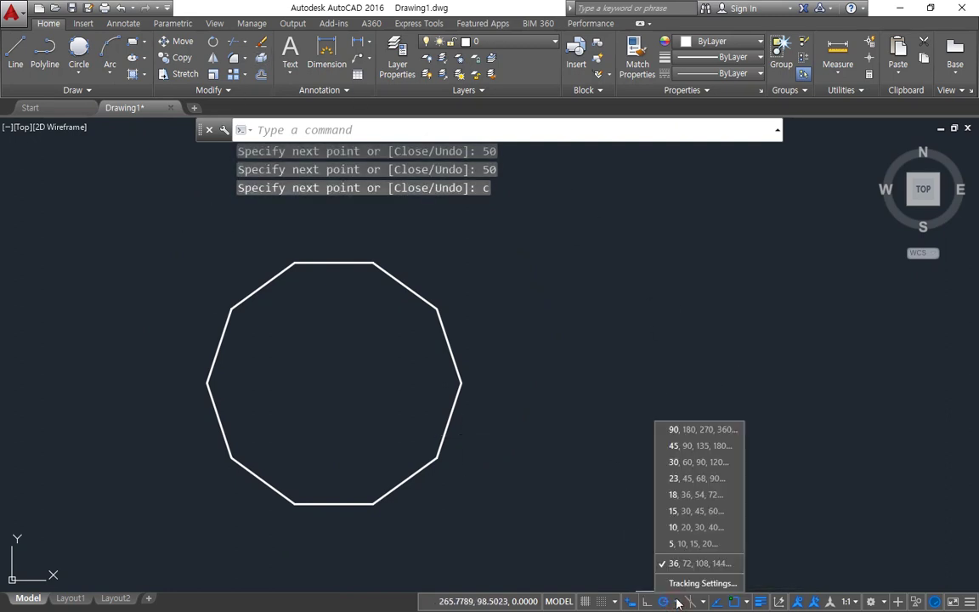
left_click(676, 569)
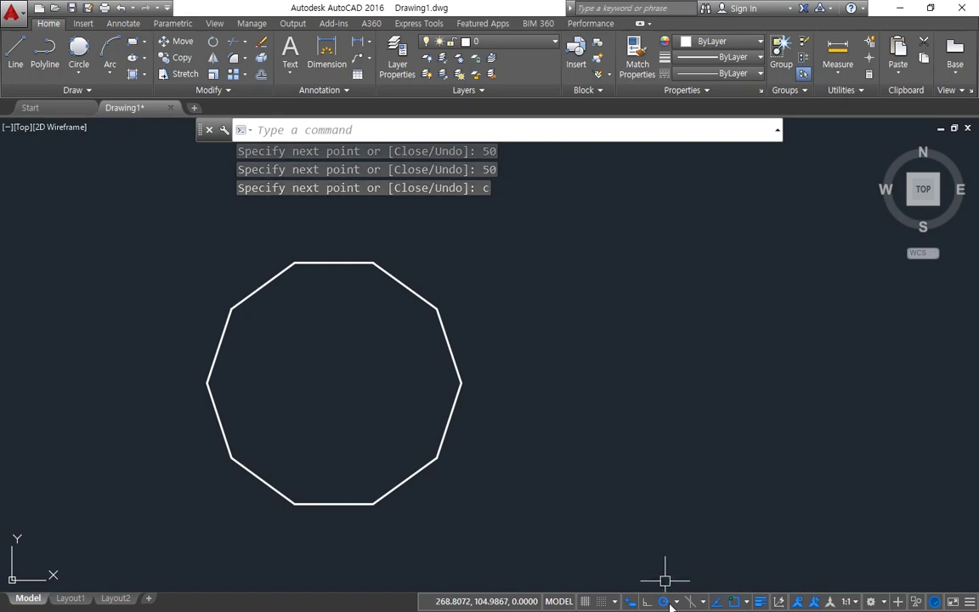
left_click(678, 599)
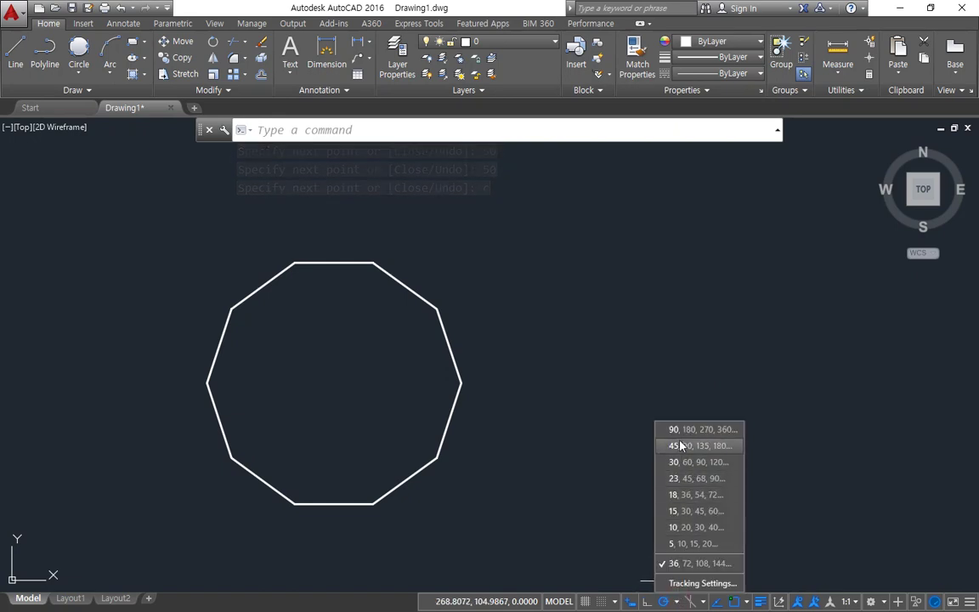
left_click(679, 441)
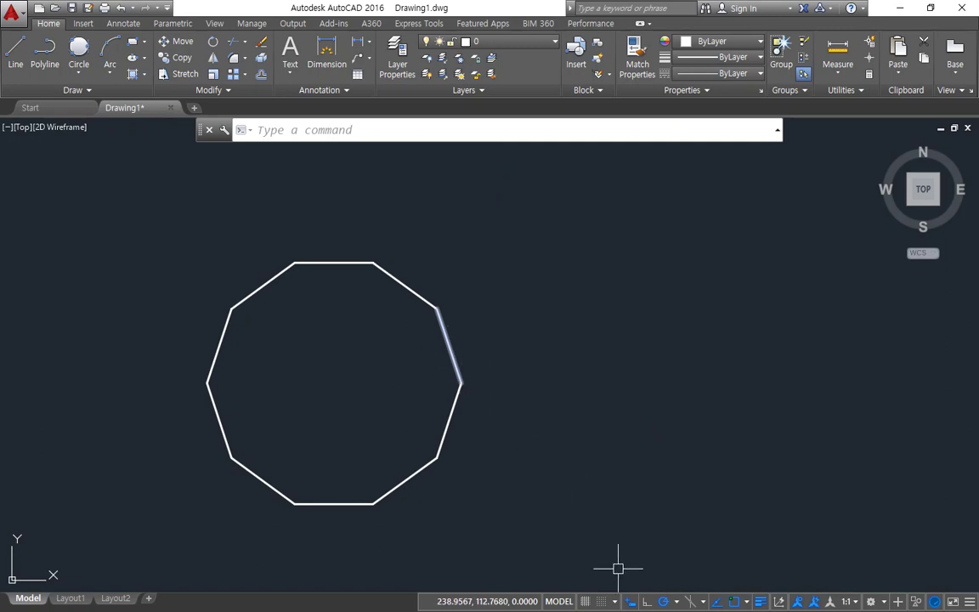
left_click(676, 600)
left_click(678, 583)
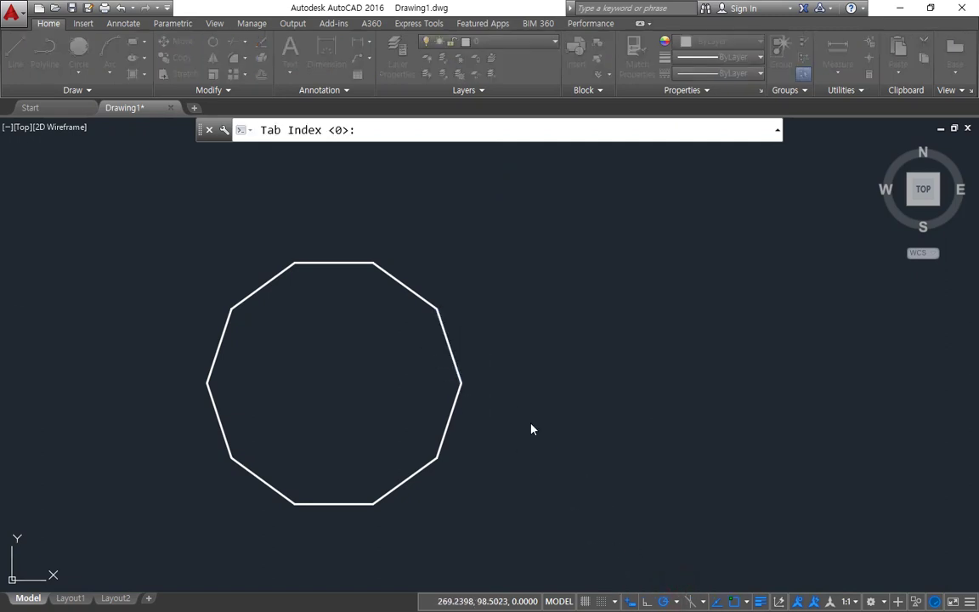
left_click(454, 300)
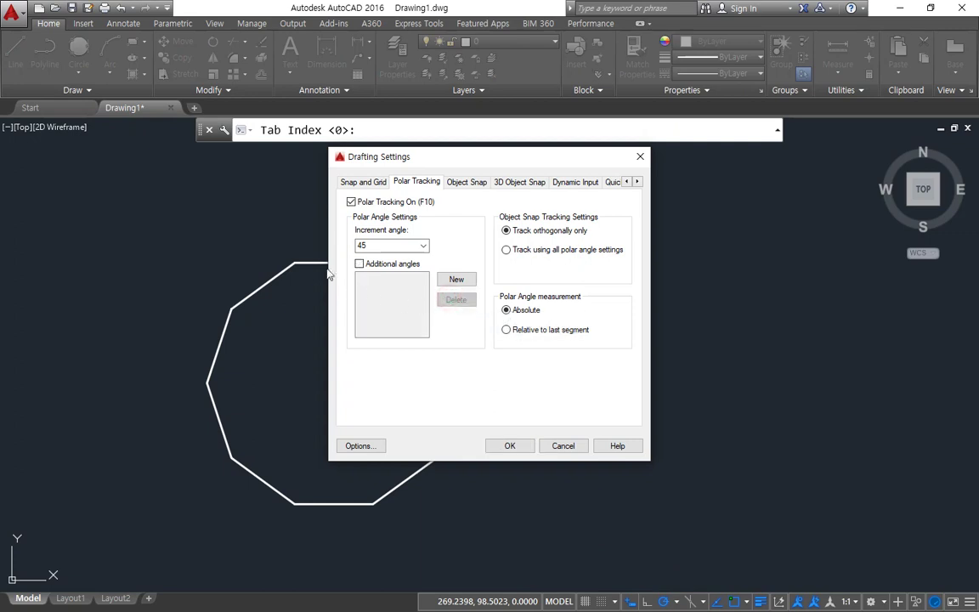
left_click(510, 446)
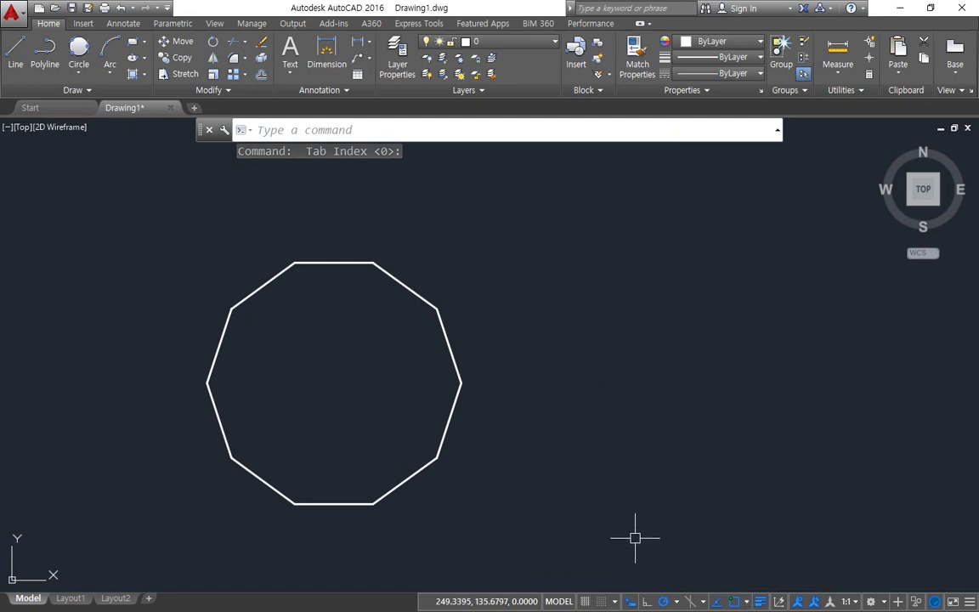
Open the list of object snap modes
left_click(748, 602)
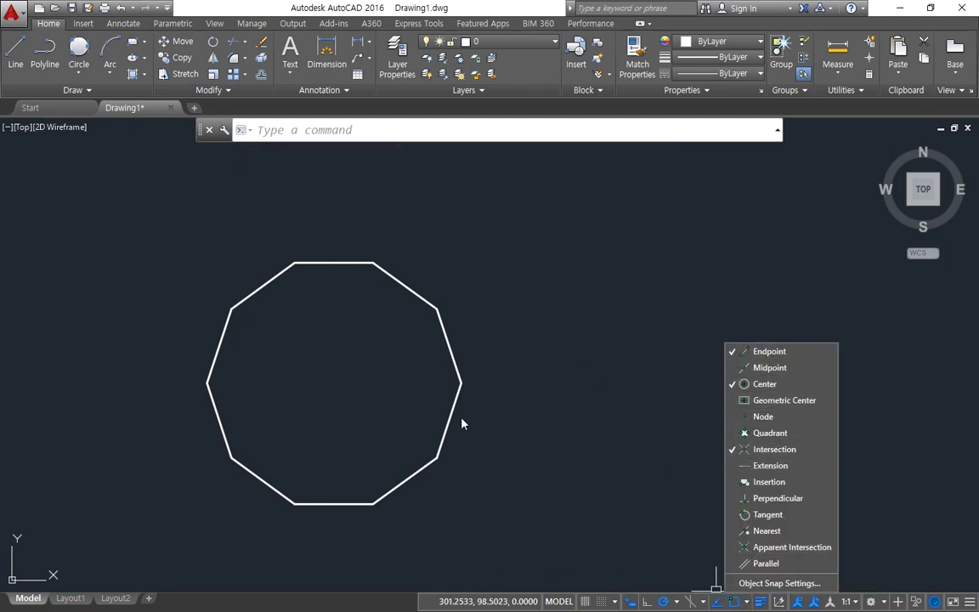
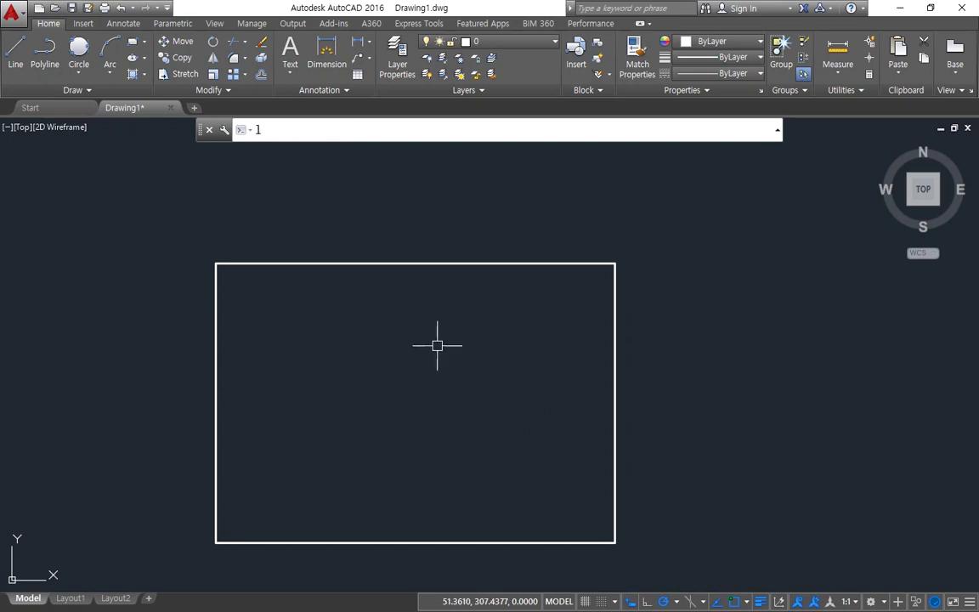
Draw a vertical line from the midpoint of the rectangle's upper edge to the midpoint of its lower edge
left_click(416, 264)
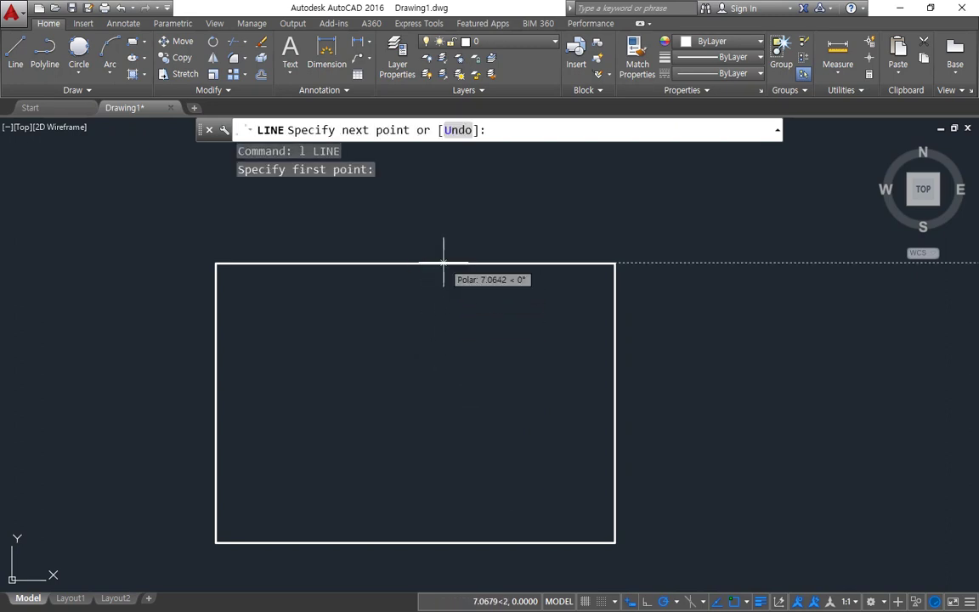
left_click(451, 534)
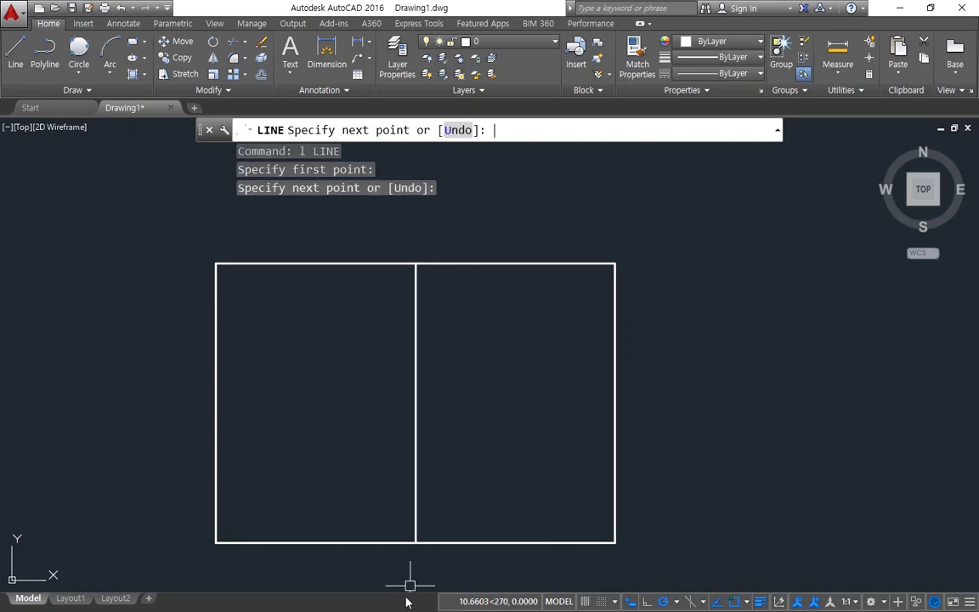
key("Return")
left_click_drag(509, 265, 606, 264)
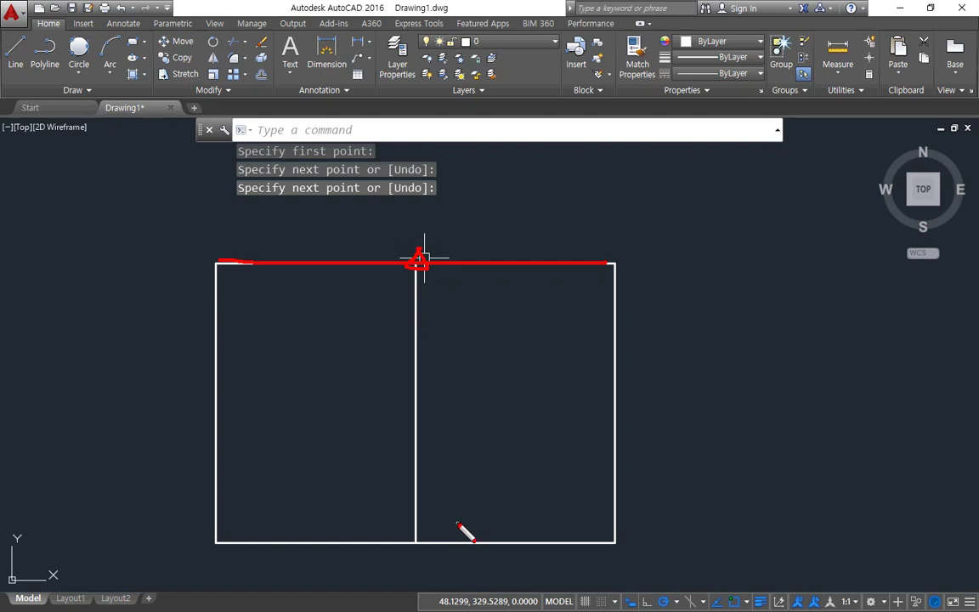
Erase the vertical line in the middle of the rectangle
key("Escape")
left_click(440, 346)
left_click(387, 410)
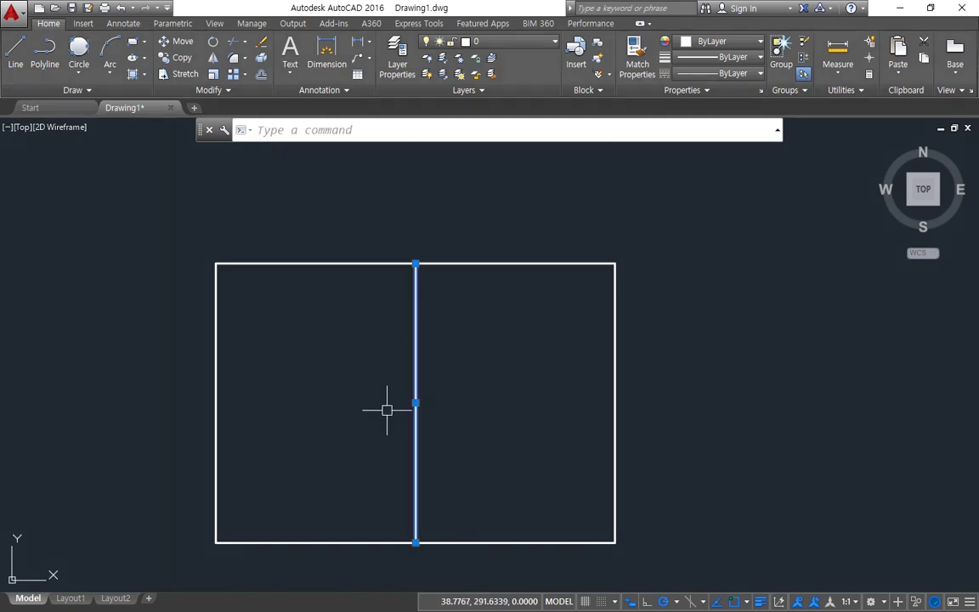
type("e")
key("Return")
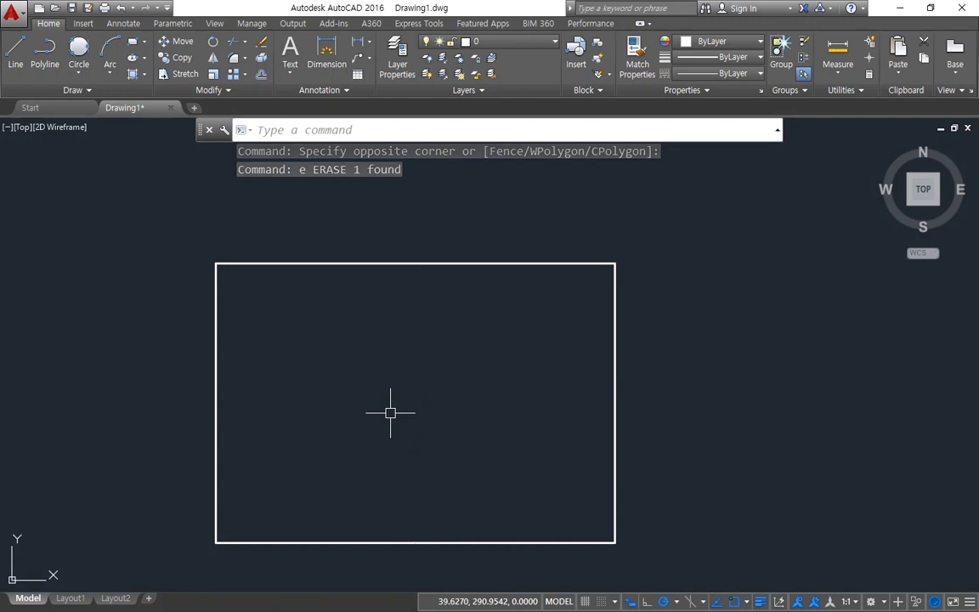
Split the rectangle in half with a vertical line joining the midpoints of its upper and lower edges
type("l")
key("Return")
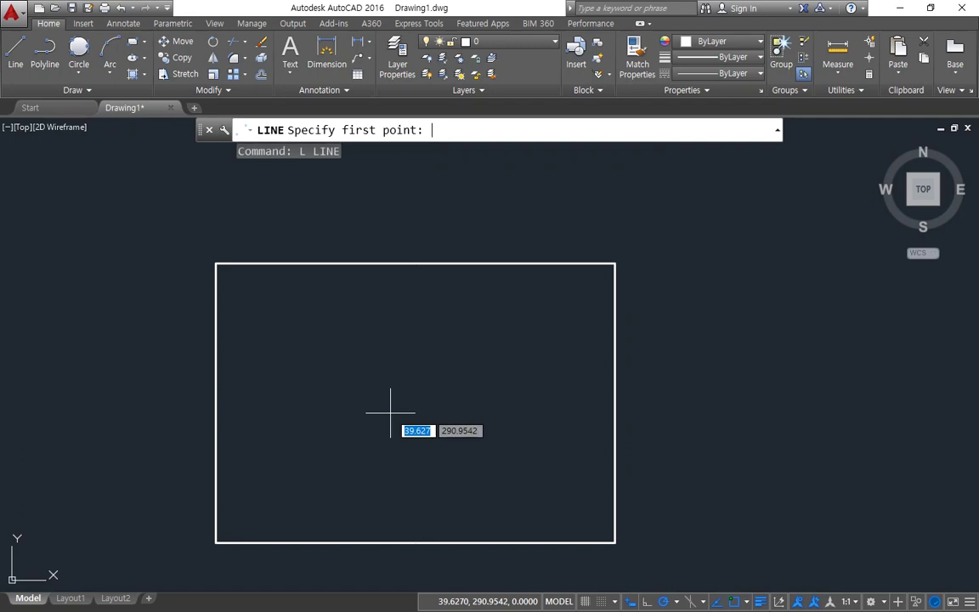
left_click(347, 263)
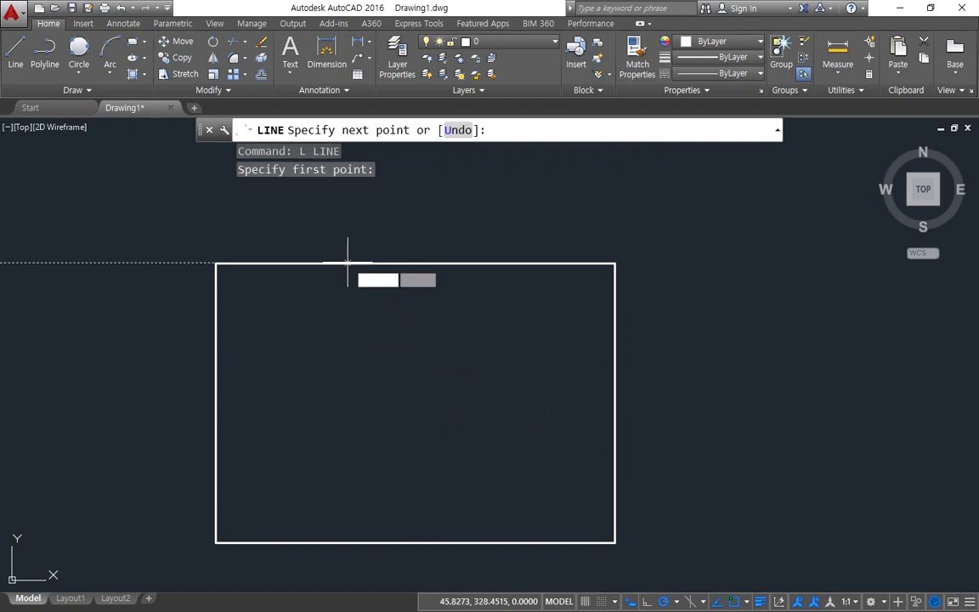
left_click(334, 531)
key("Return")
middle_click_drag(344, 453, 346, 439)
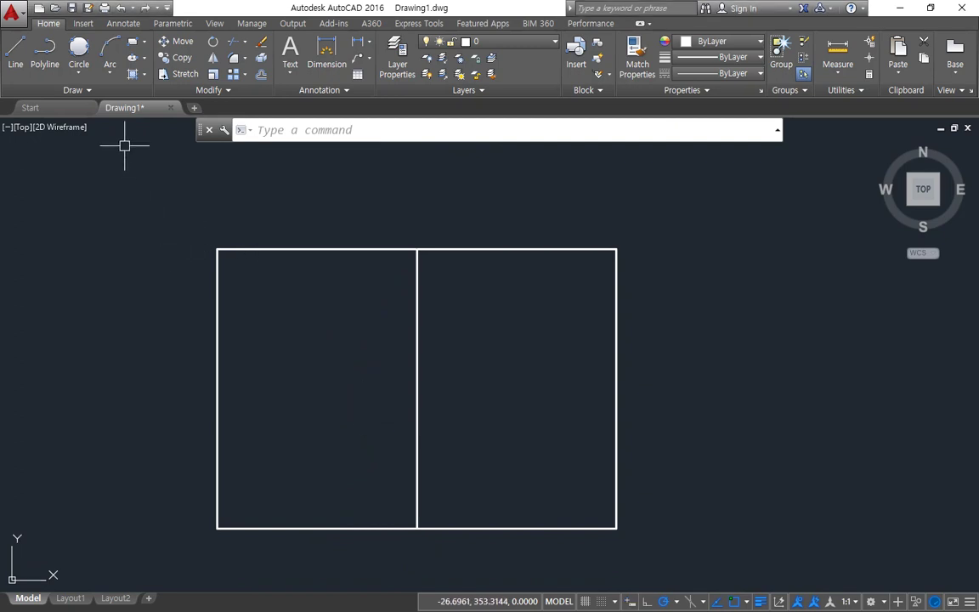
Draw a V of two lines from the rectangle's upper-left corner to the lower edge's midpoint and up to the upper-right corner
left_click(16, 60)
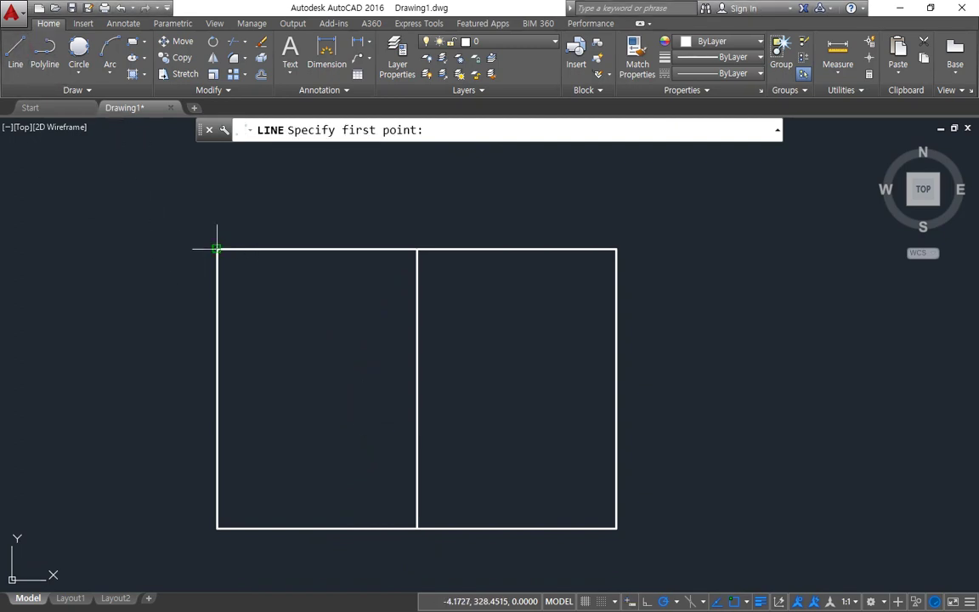
left_click(217, 249)
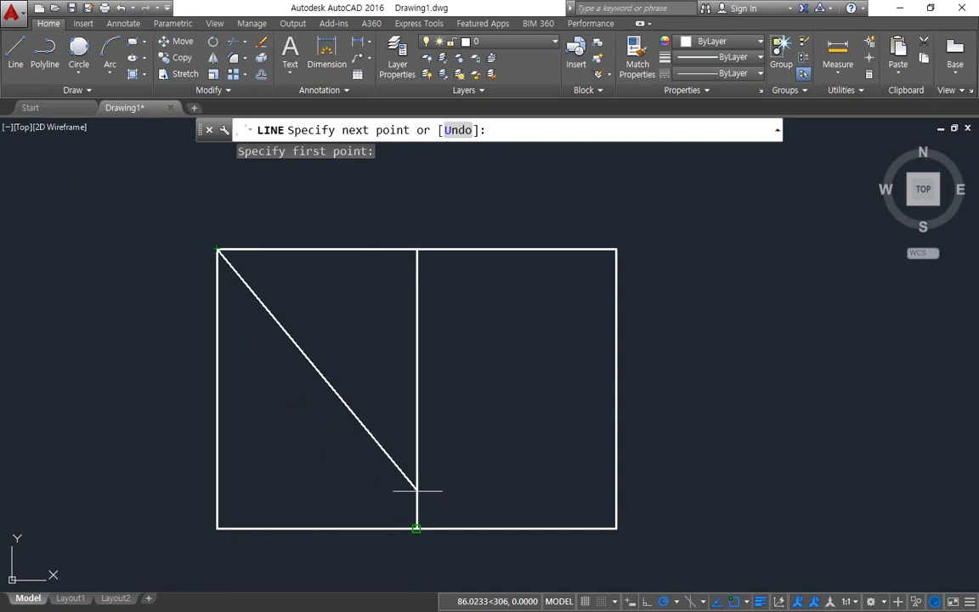
left_click(417, 528)
left_click(618, 250)
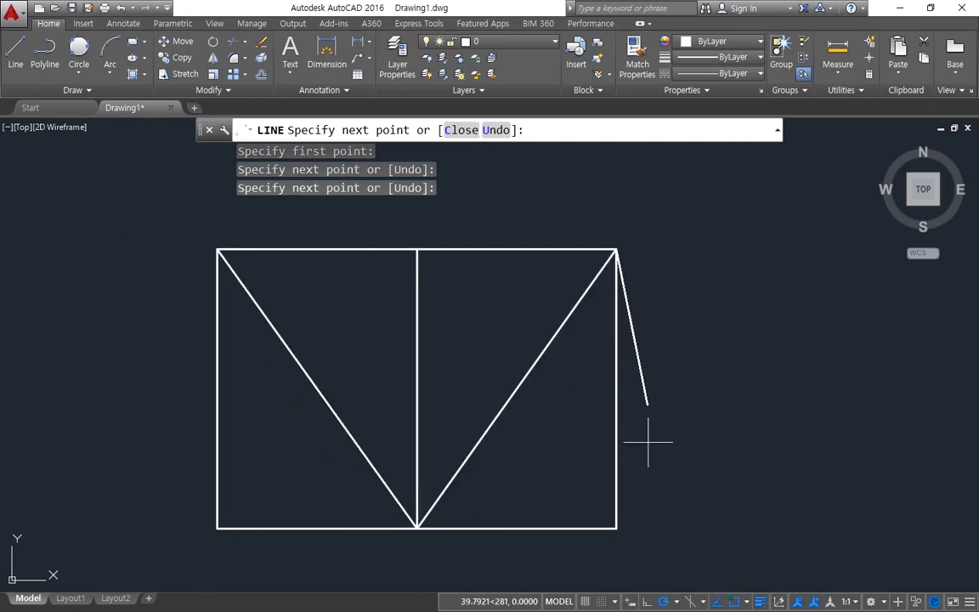
key("Return")
Draw an inverted V from the rectangle's lower-left corner to the upper edge's midpoint and down to the lower-right corner
key("Return")
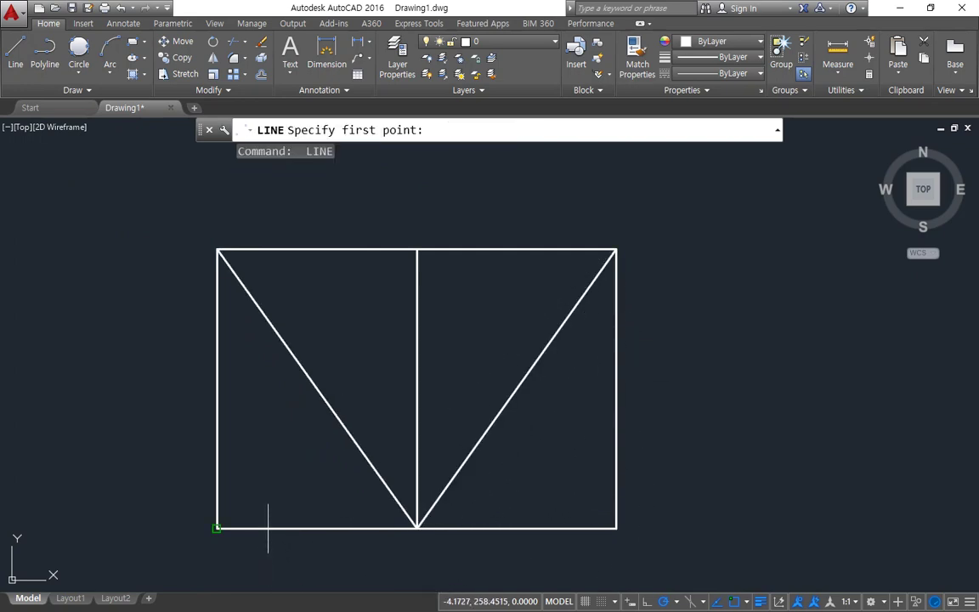
left_click(217, 528)
left_click(417, 249)
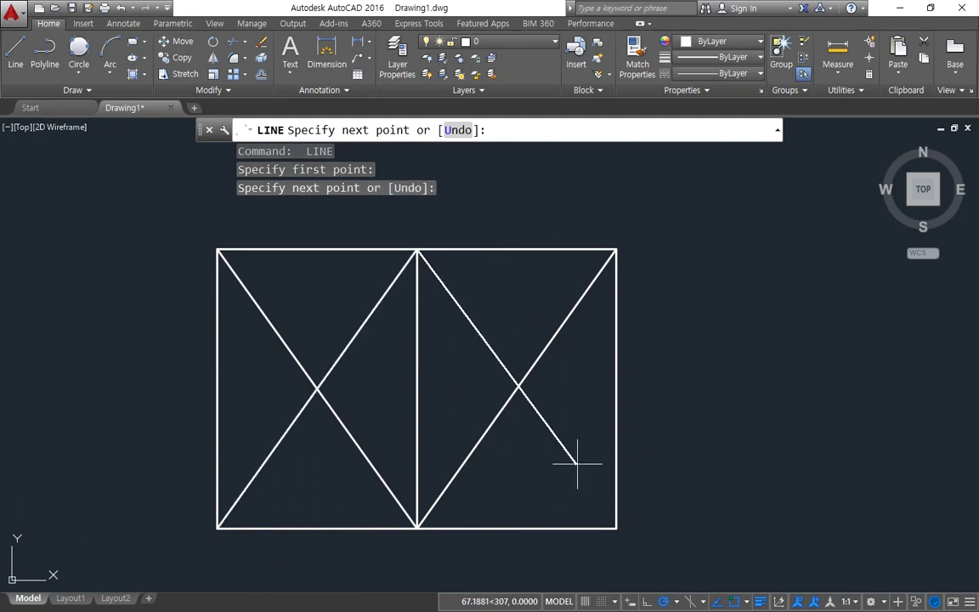
left_click(615, 525)
key("Return")
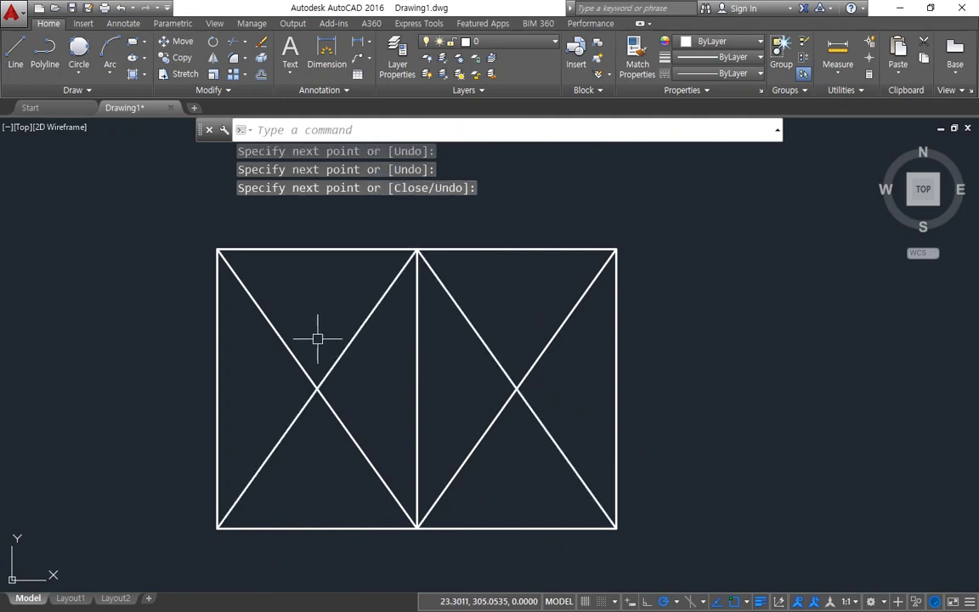
Draw two lines from the rectangle's upper-left corner to the diagonals' intersection in the right half and back to the lower-left corner
key("Return")
left_click(219, 251)
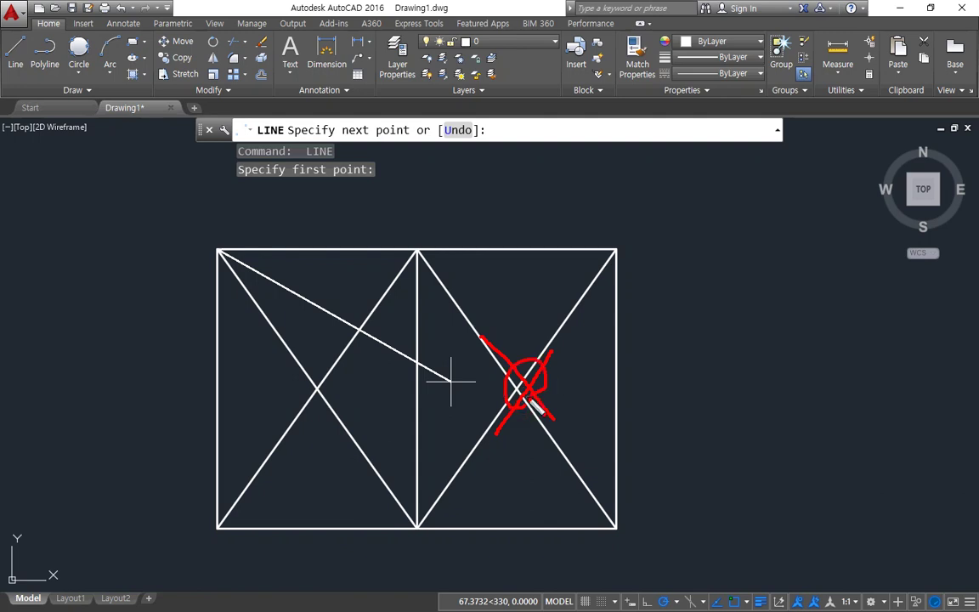
left_click(517, 388)
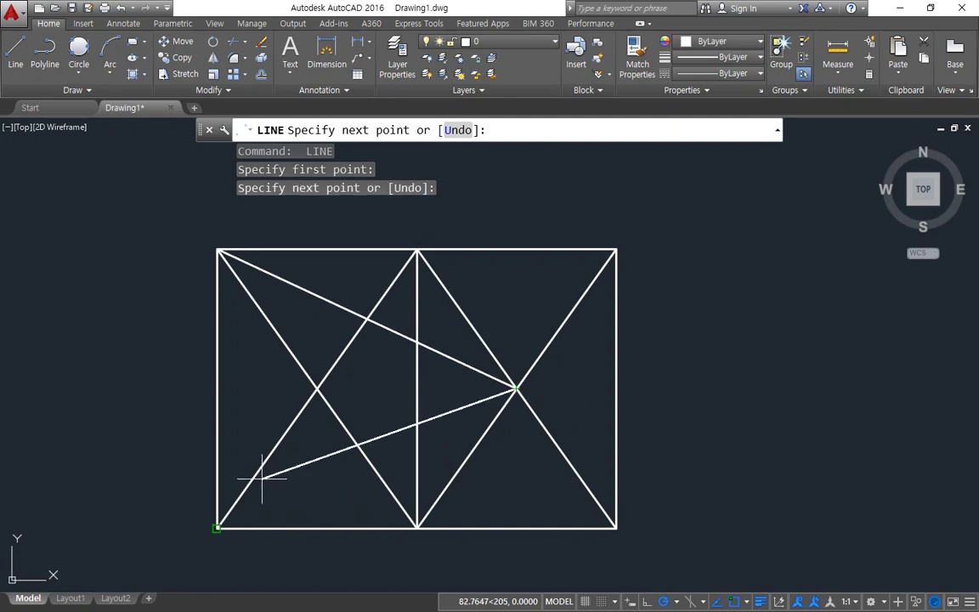
left_click(218, 527)
key("Return")
Draw two lines from the rectangle's upper-right corner to the diagonals' intersection in the left half and back to the lower-right corner
key("Return")
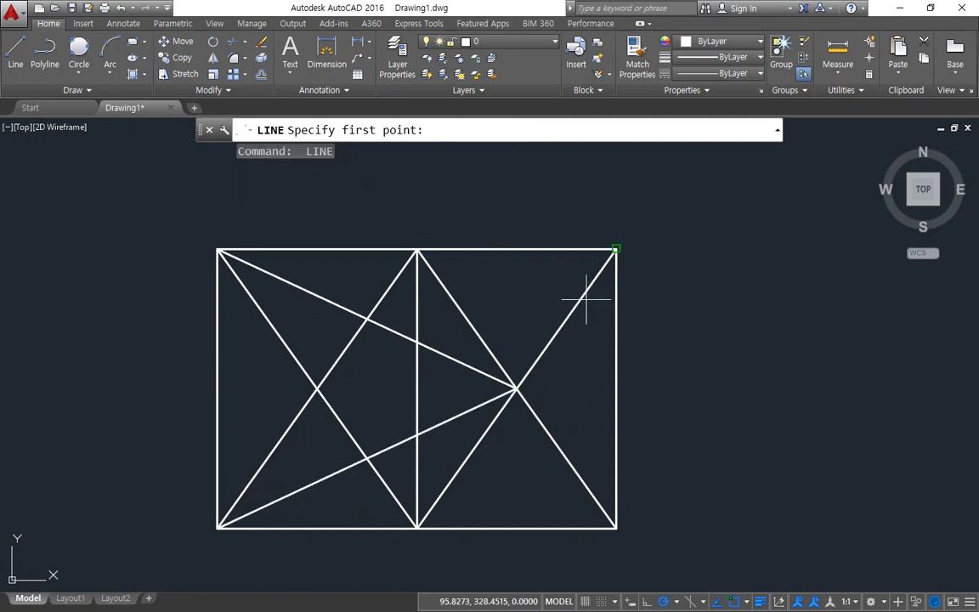
left_click(616, 250)
left_click(318, 386)
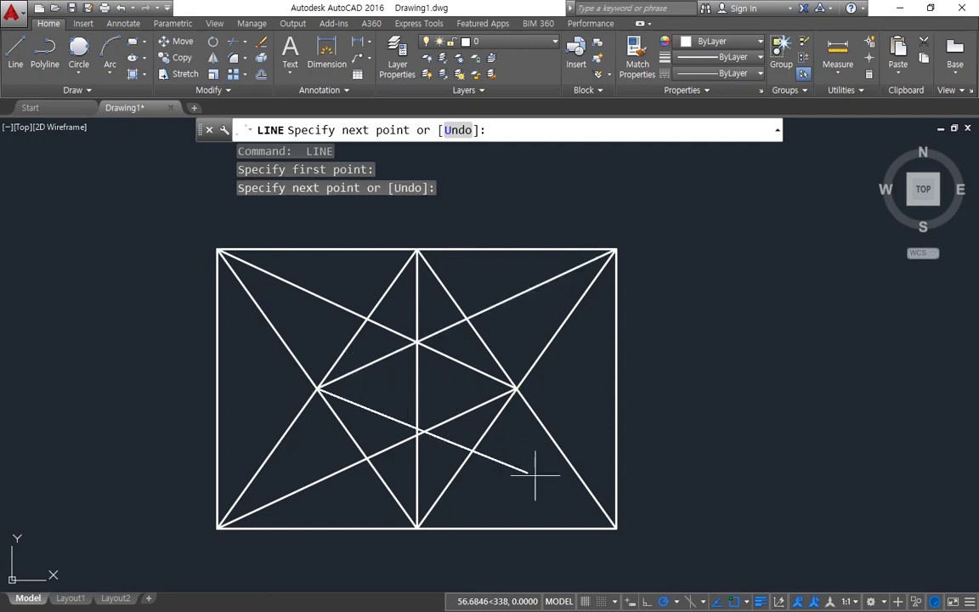
left_click(598, 491)
key("Return")
Join the upper and lower line crossings just left of the vertical center line to the midpoint of the rectangle's left edge with two lines
key("Return")
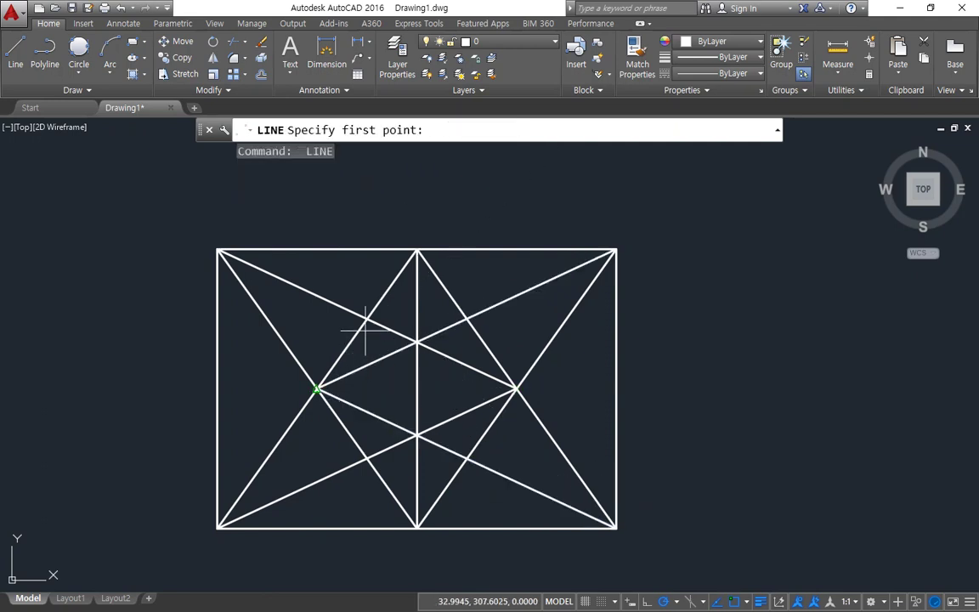
left_click(338, 304)
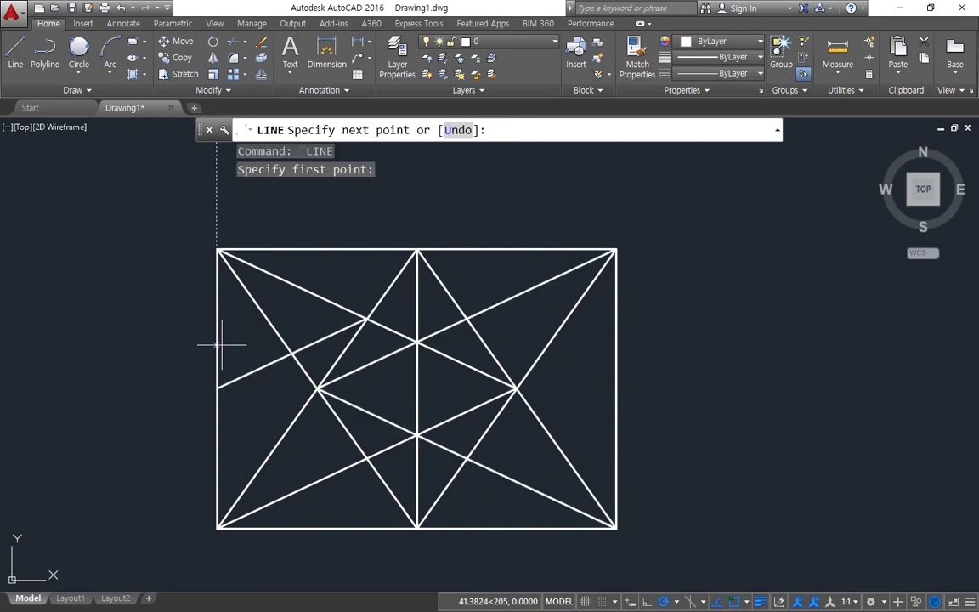
left_click(219, 388)
left_click(361, 461)
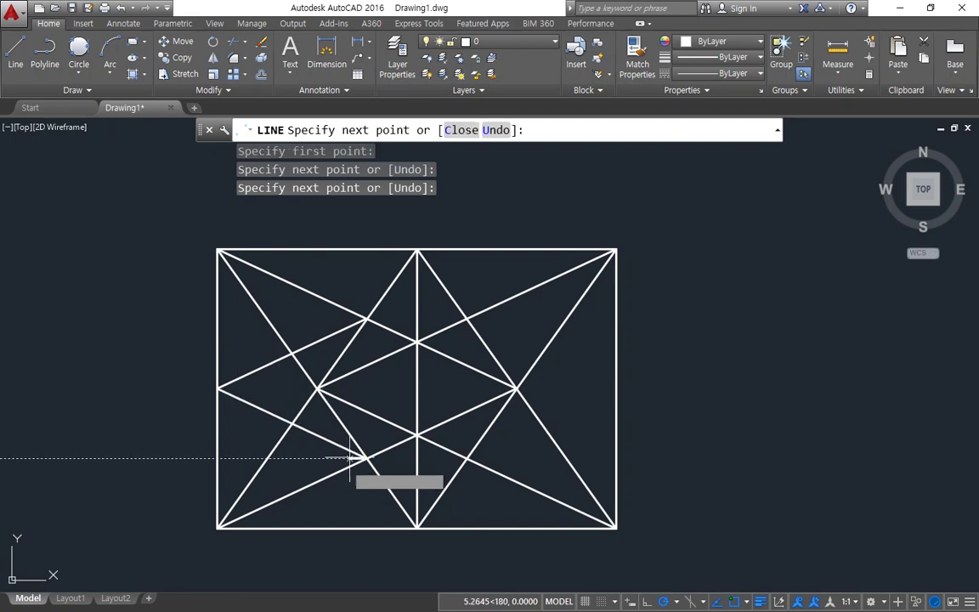
key("Return")
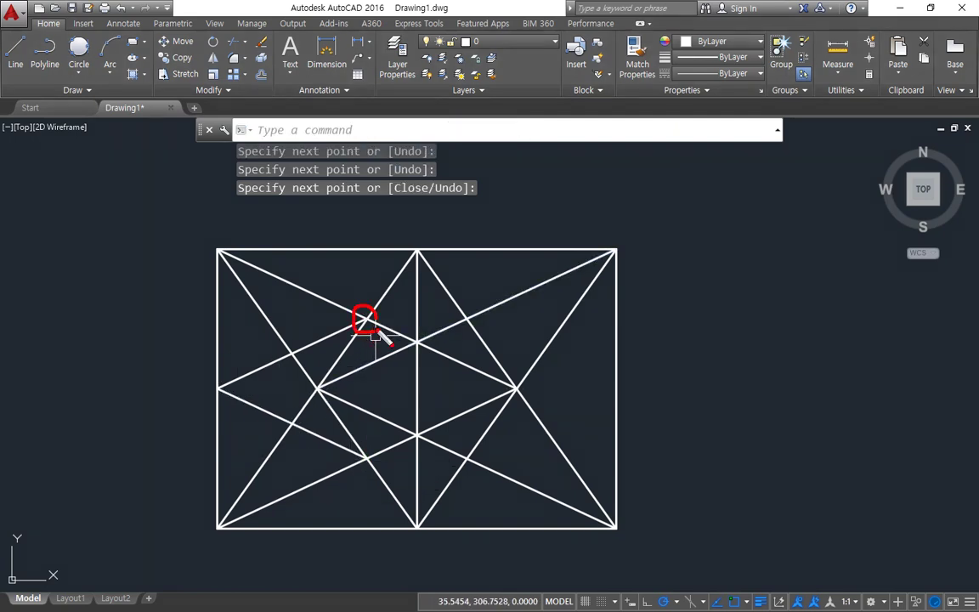
left_click_drag(406, 267, 312, 419)
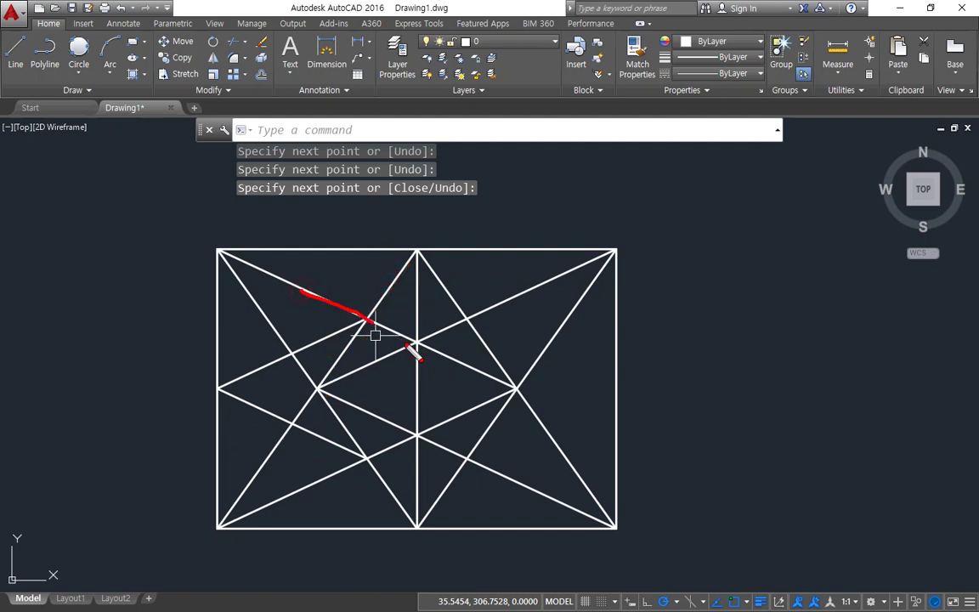
Join the upper and lower line crossings just right of the vertical center line to the midpoint of the rectangle's right edge with two lines
type("l")
key("Return")
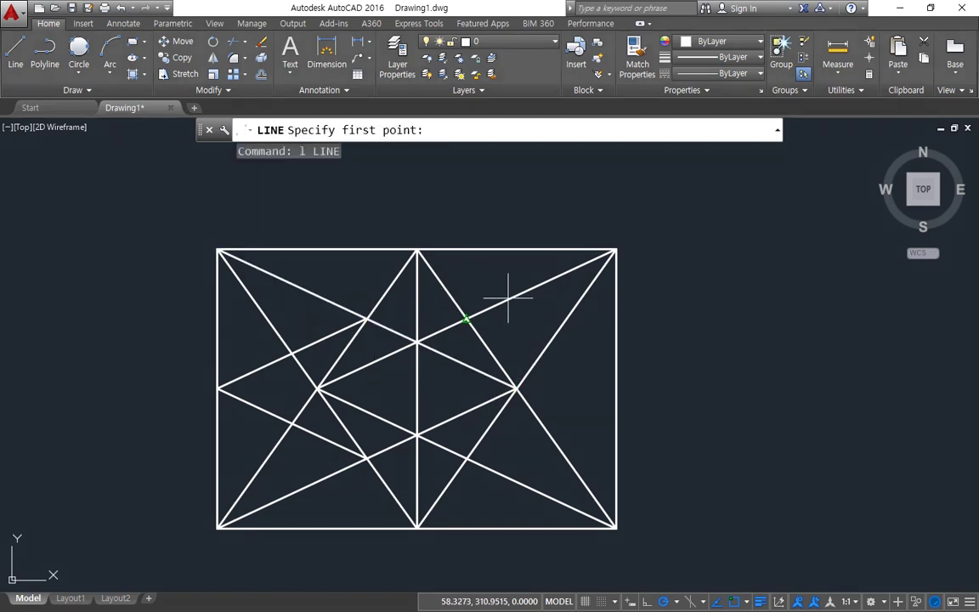
left_click(467, 319)
left_click(617, 389)
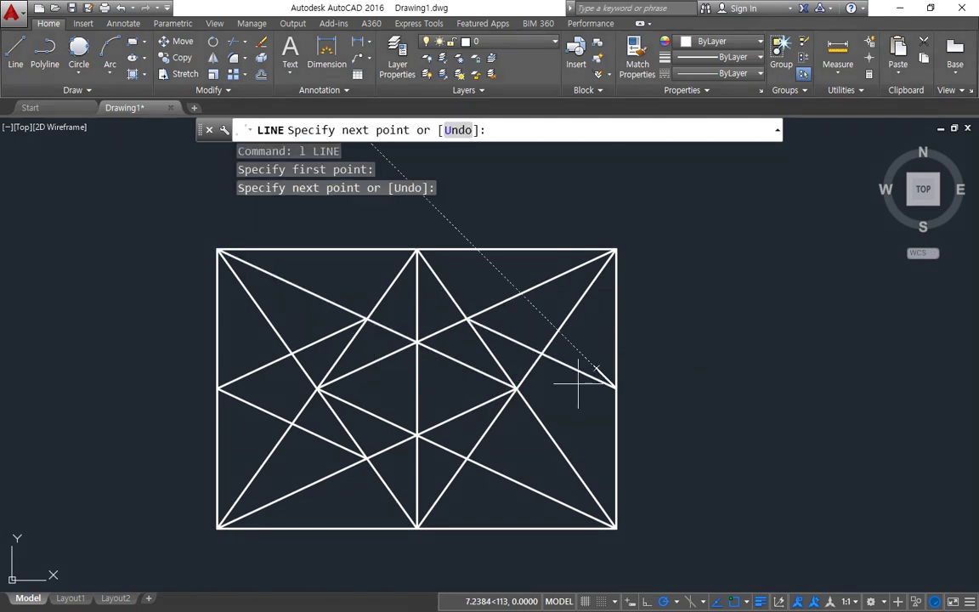
left_click(505, 467)
key("Escape")
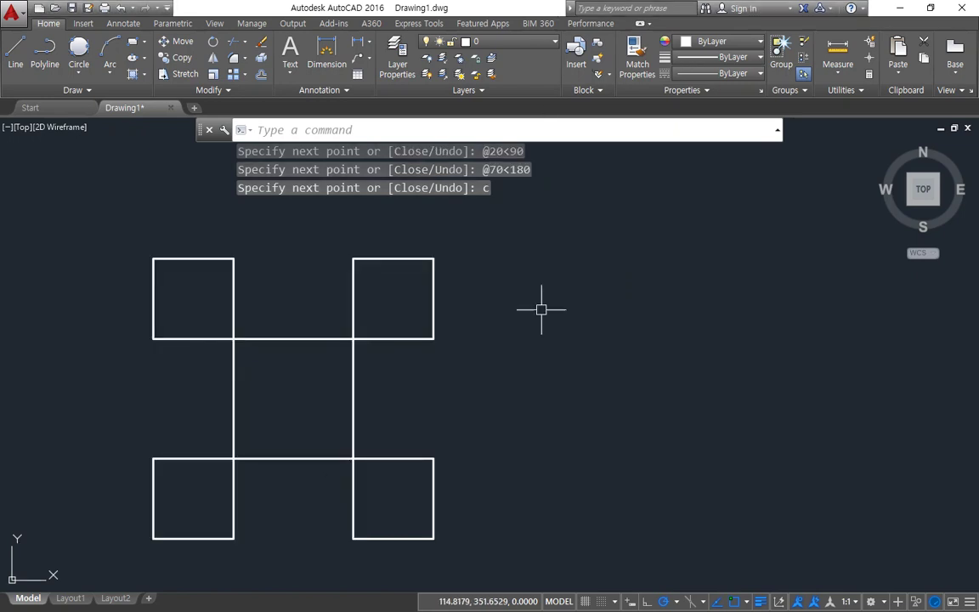
Start a line outline in the empty space right of the existing figure with segments 20 right, 70 up, 20 left and 20 down
middle_click_drag(440, 375, 371, 349)
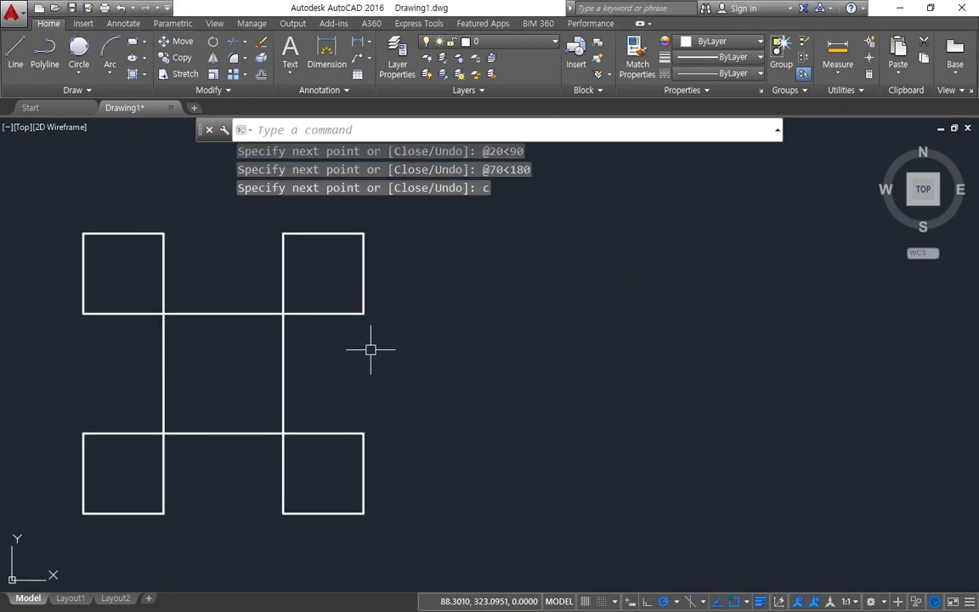
type("l")
key("Return")
left_click(575, 493)
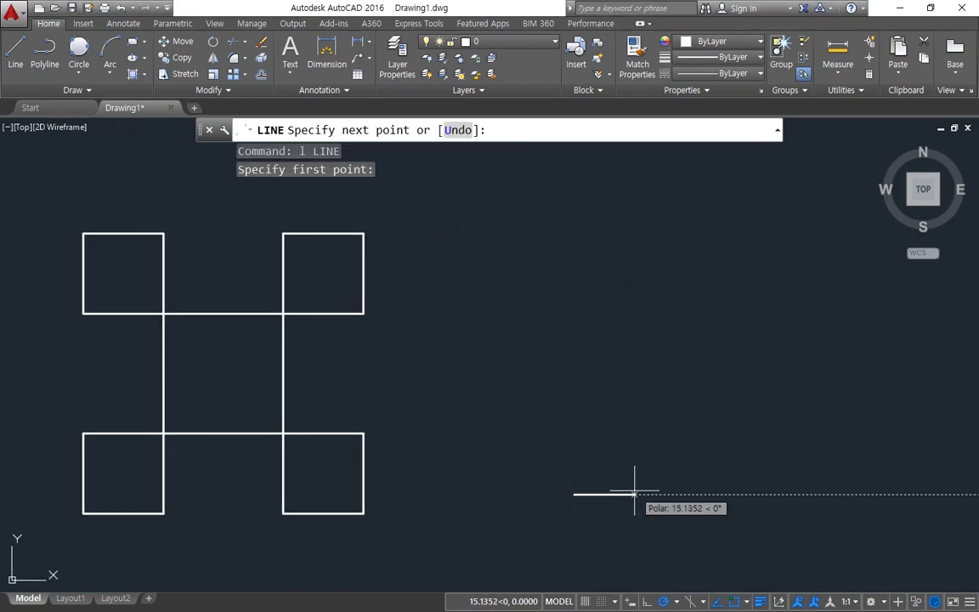
type("20")
key("Return")
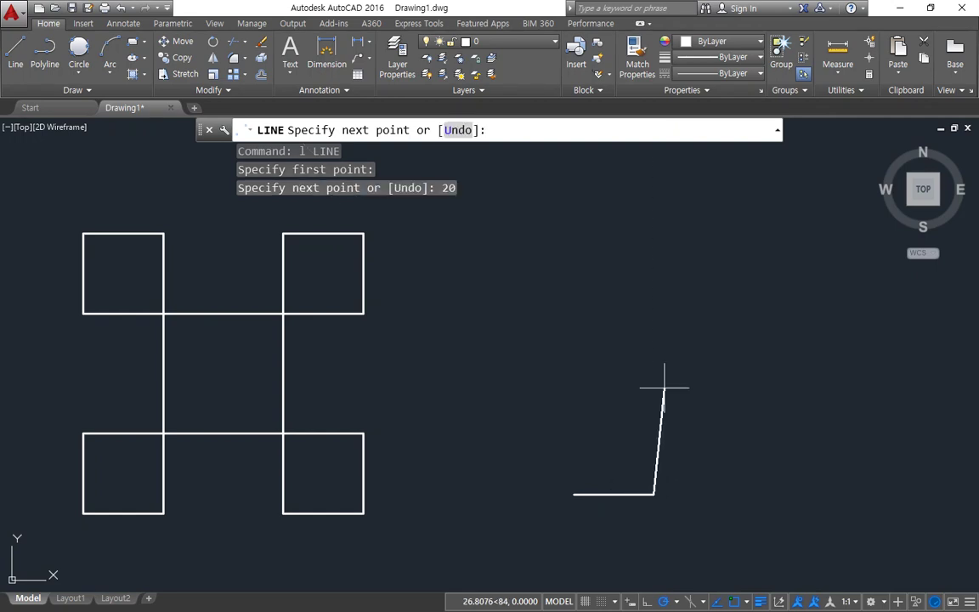
type("70")
key("Return")
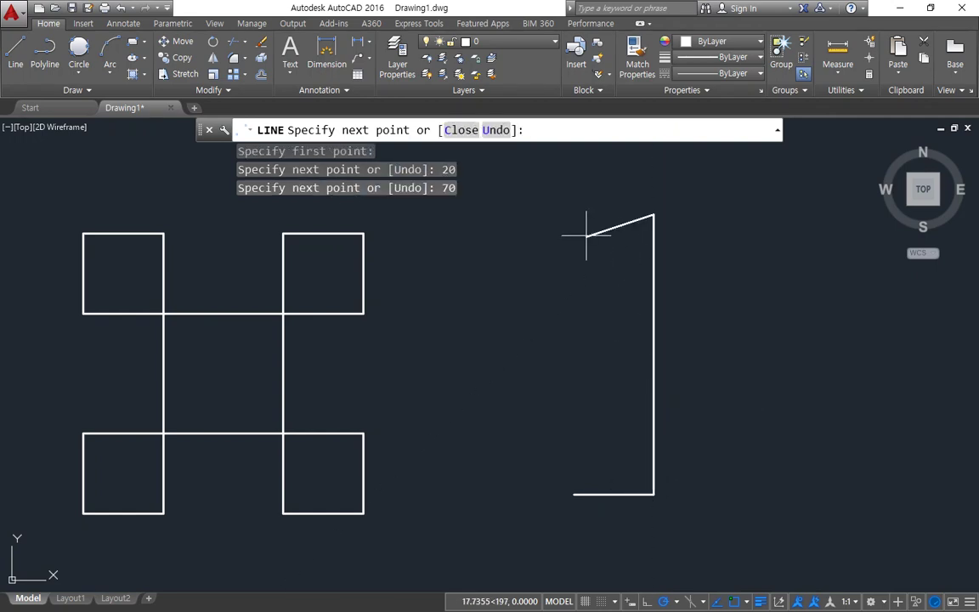
type("20")
key("Return")
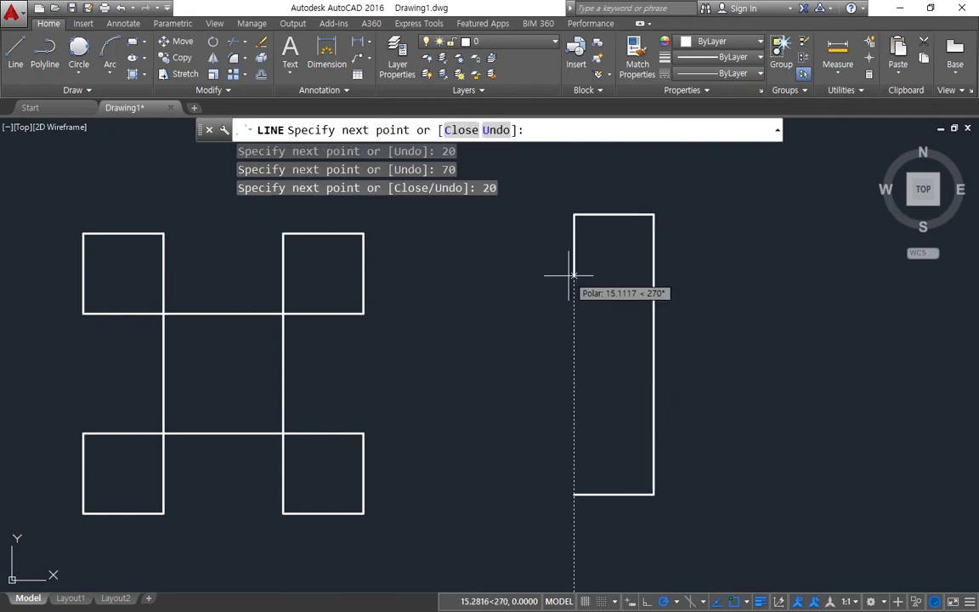
type("20")
key("Return")
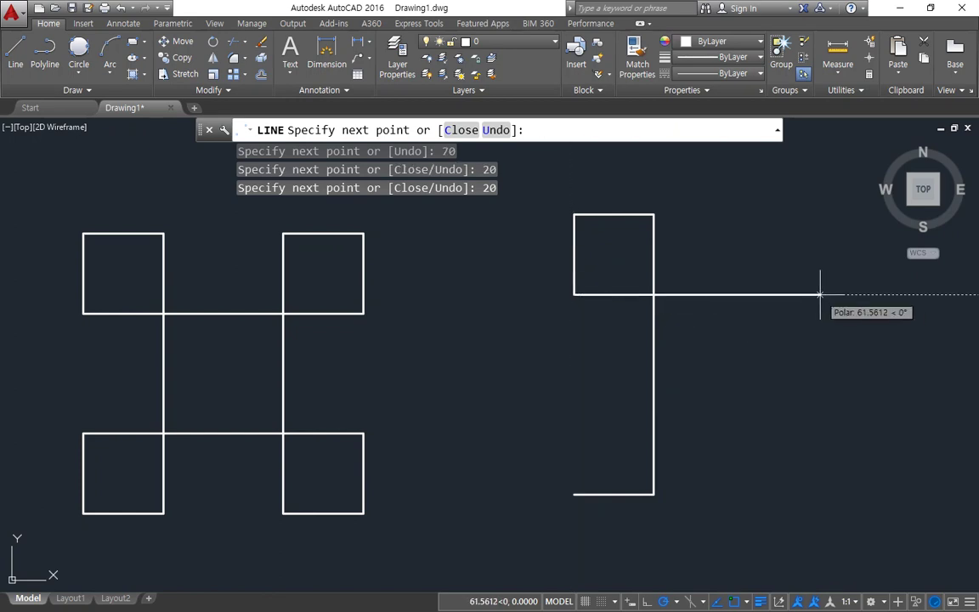
Continue the outline with segments 70 right, 20 up, 20 left, 70 down and 20 right
type("70")
key("Return")
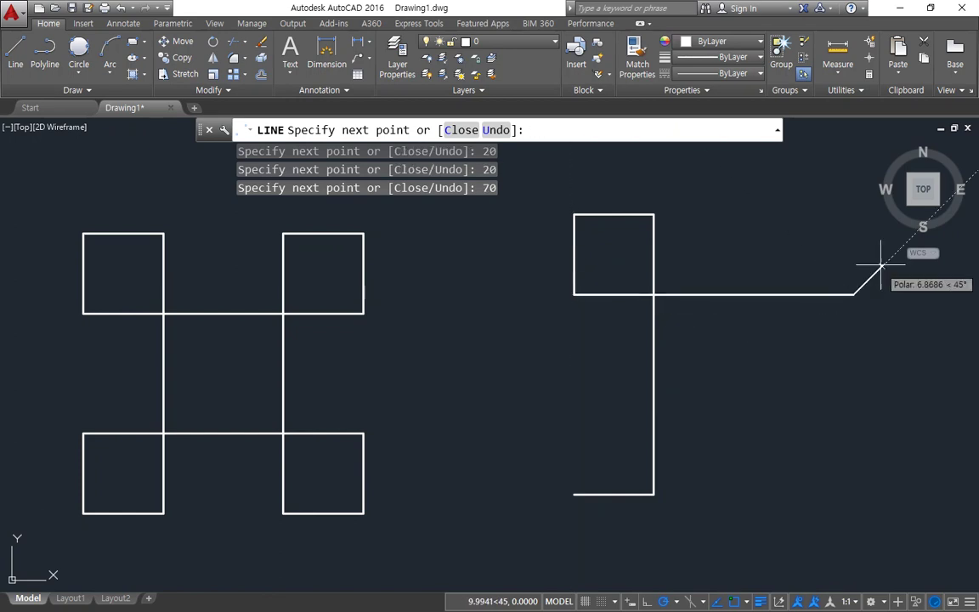
type("20")
key("Return")
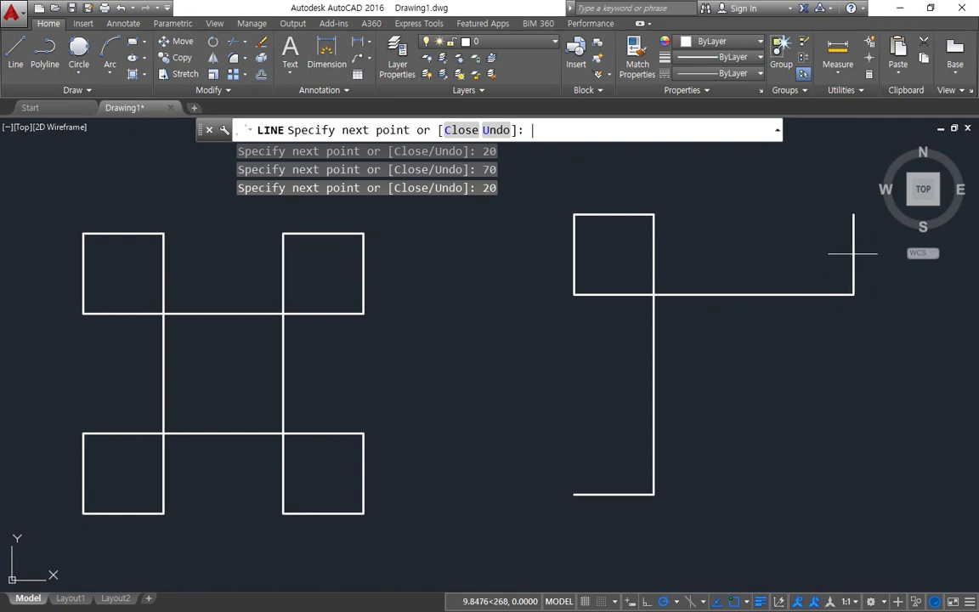
type("20")
key("Return")
type("70")
key("Return")
type("20")
key("Return")
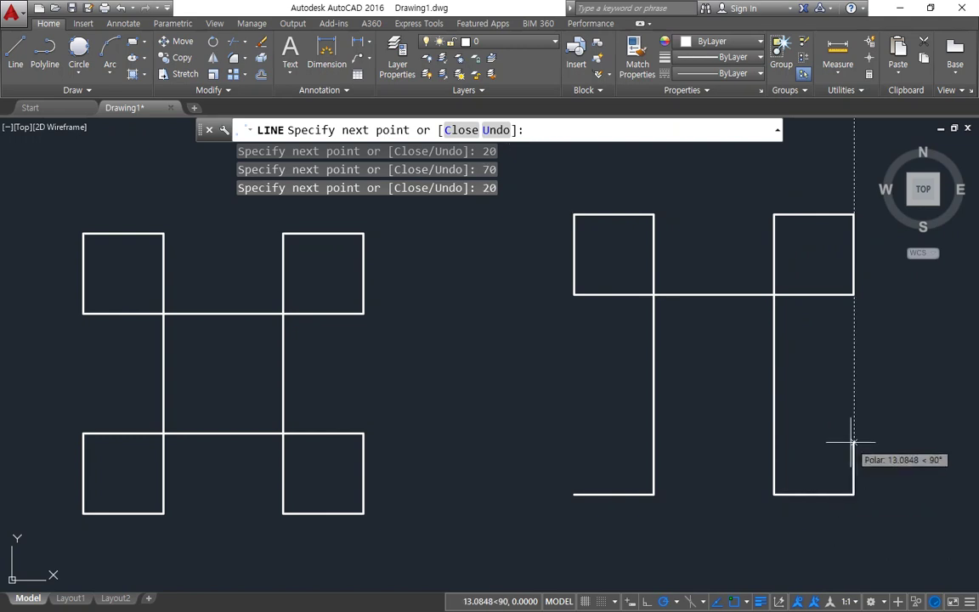
Finish the outline with segments 20 up and 70 left, and close it back to its starting point
type("2070")
key("Return")
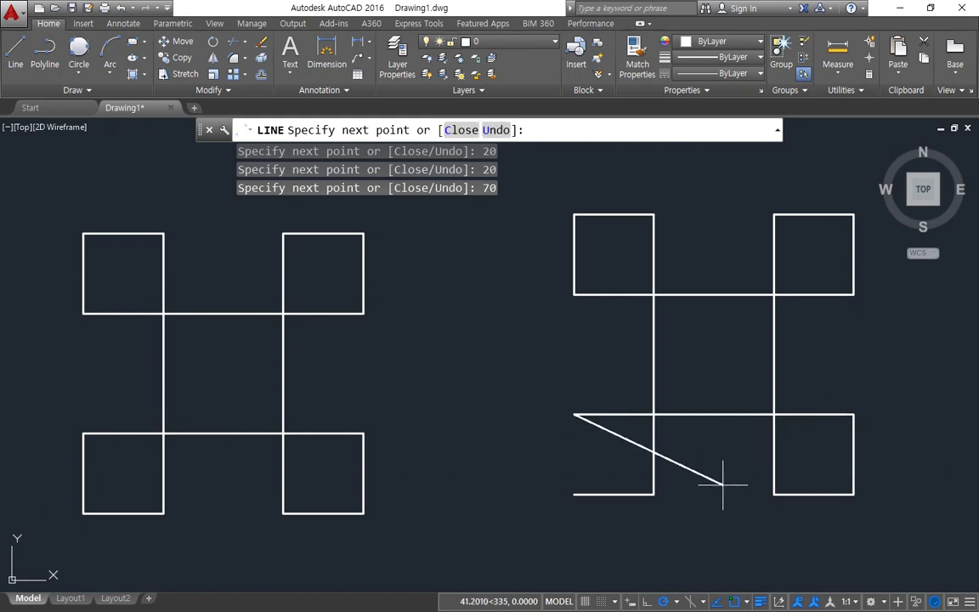
type("c")
key("Return")
mouse_move(395, 264)
left_mouse_down()
mouse_move(406, 291)
mouse_move(85, 305)
left_mouse_up()
left_click_drag(156, 223, 341, 372)
mouse_move(672, 415)
left_mouse_down()
mouse_move(799, 495)
mouse_move(743, 492)
left_mouse_up()
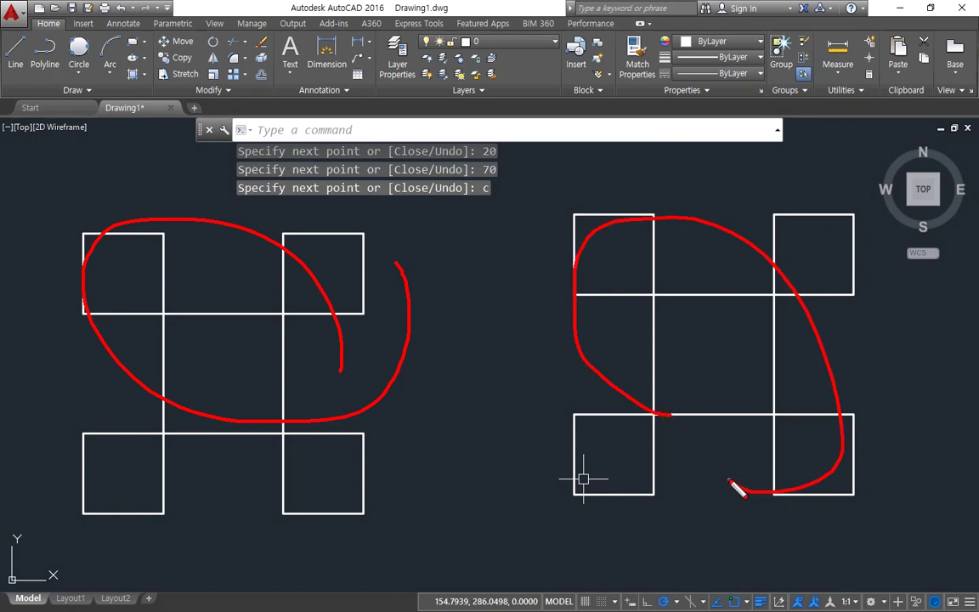
key("Escape")
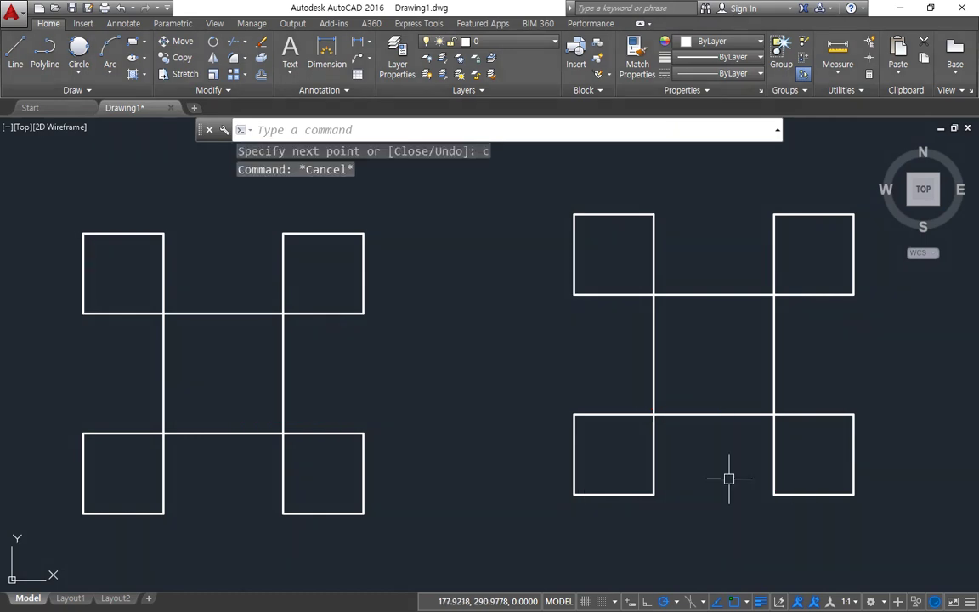
key("Escape")
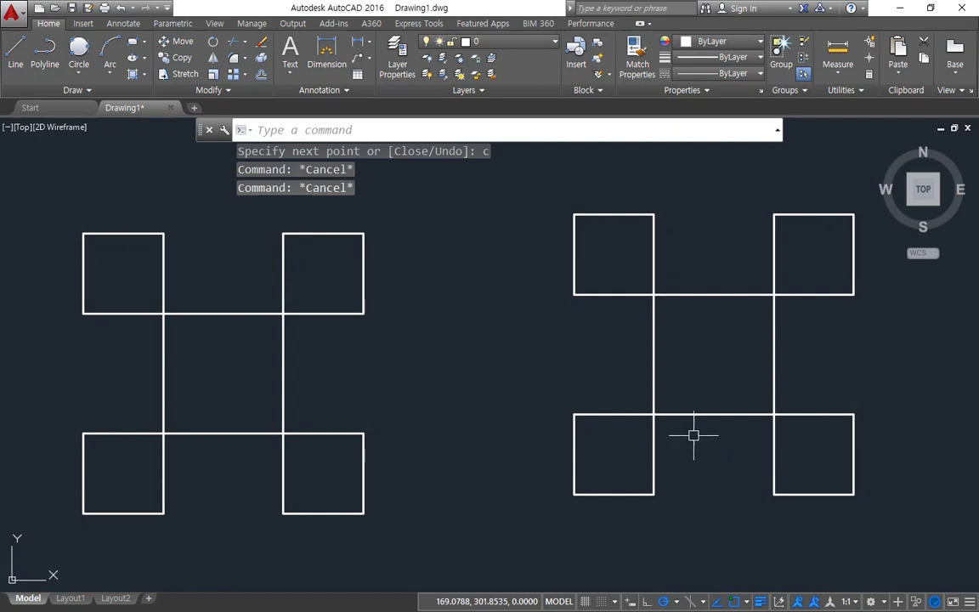
Draw a 3-point circle around the left figure through its upper-right, upper-left and lower-left outer corners
left_click(76, 73)
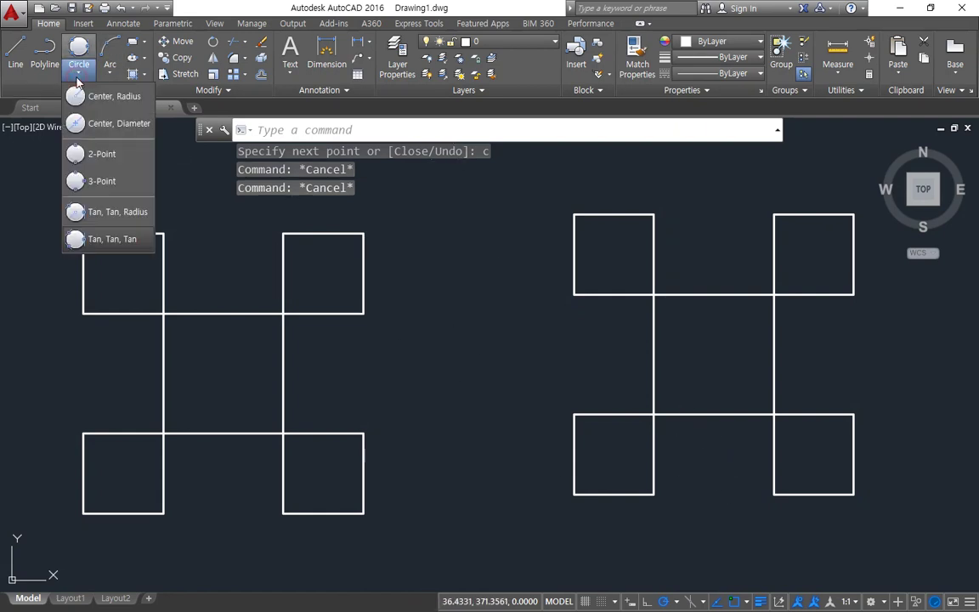
left_click(108, 186)
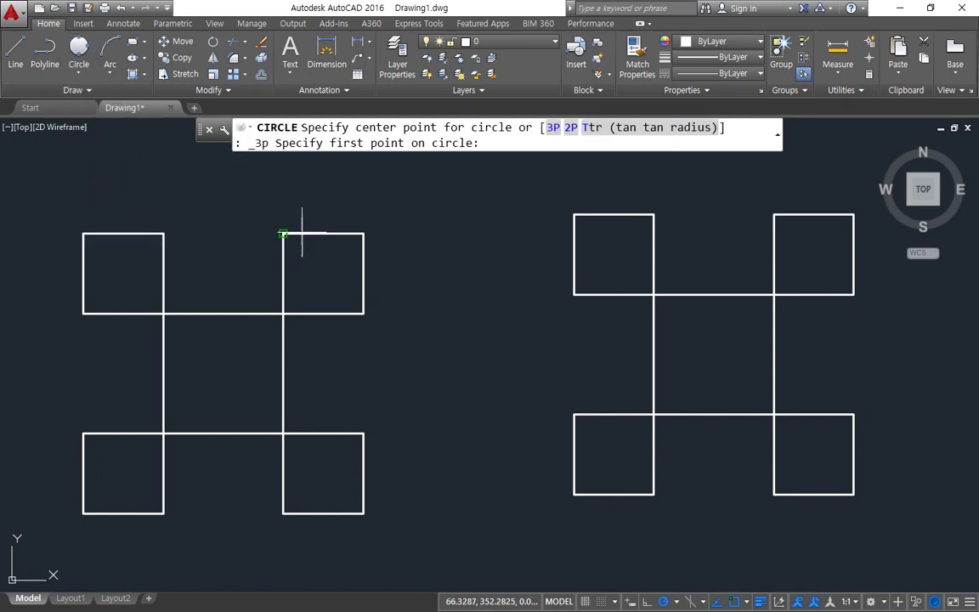
left_click(364, 233)
left_click(84, 233)
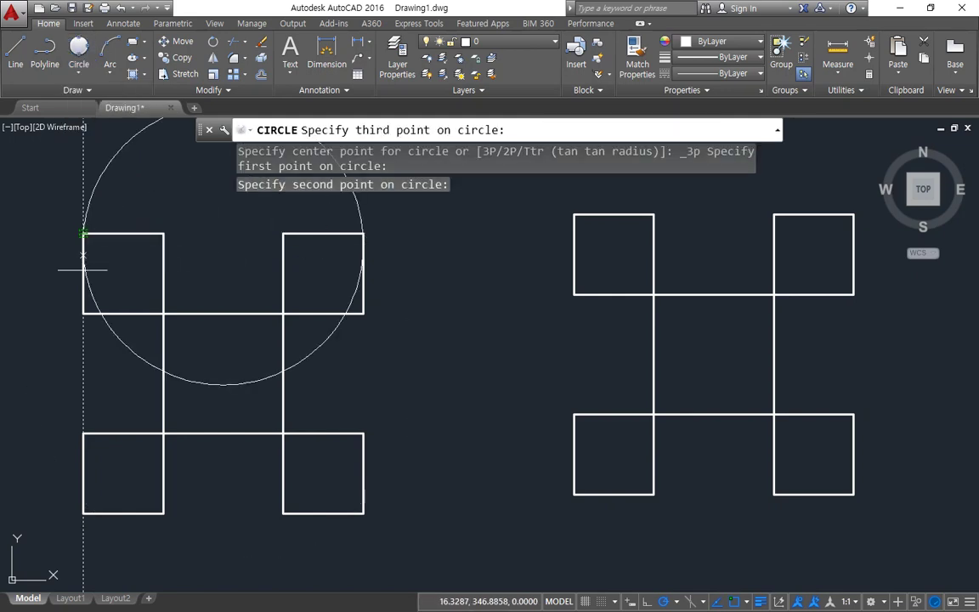
left_click(84, 513)
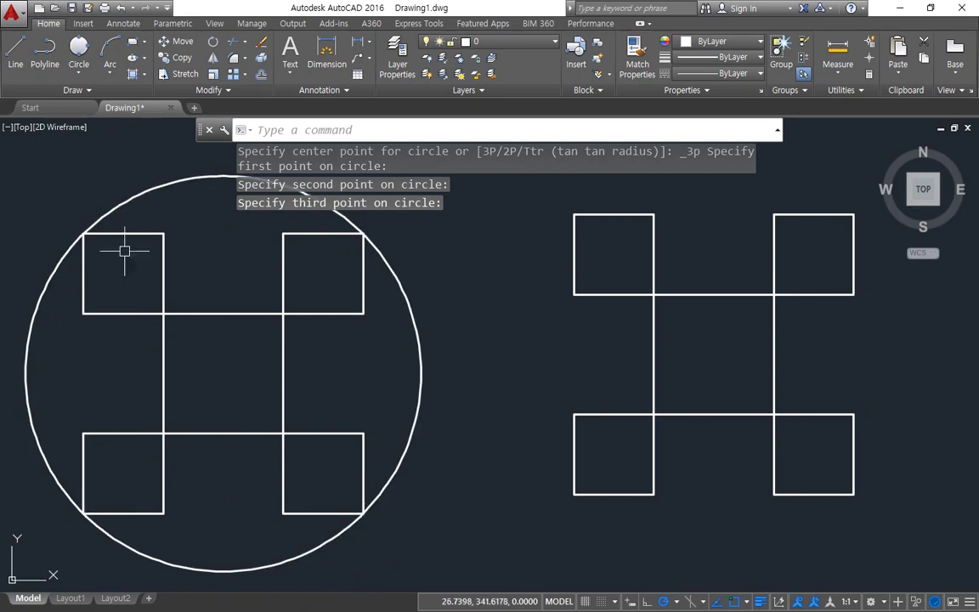
Draw a 2-point circle around the right figure, with its upper-right and lower-left outer corners as diameter ends
left_click(78, 81)
left_click(94, 155)
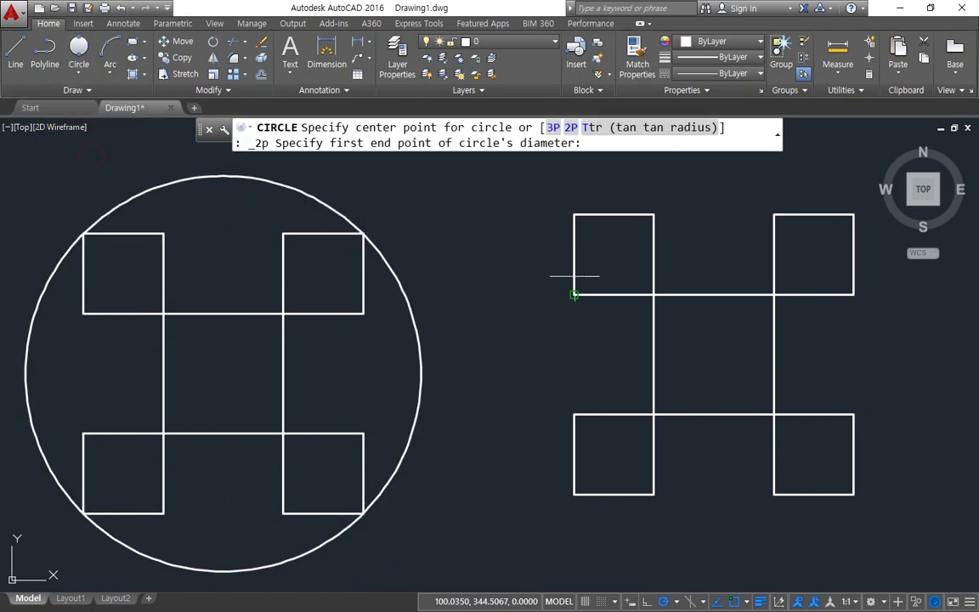
left_click(854, 214)
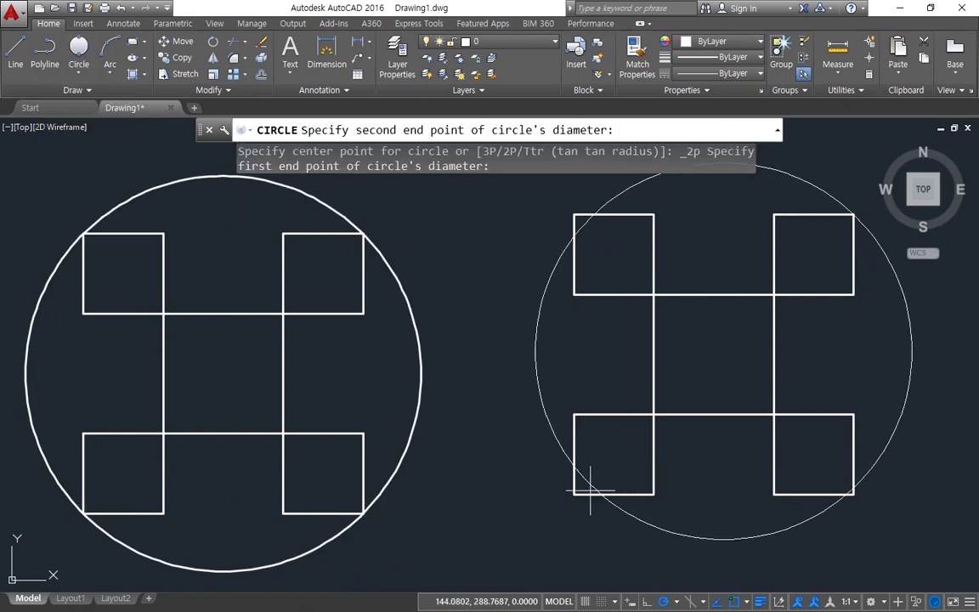
key("Escape")
key("space")
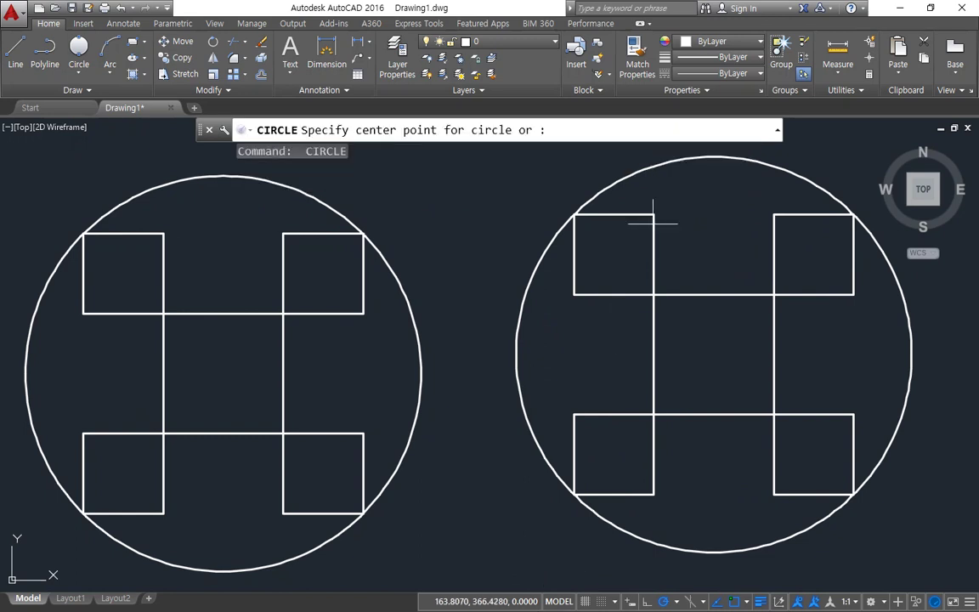
left_click(653, 215)
key("Escape")
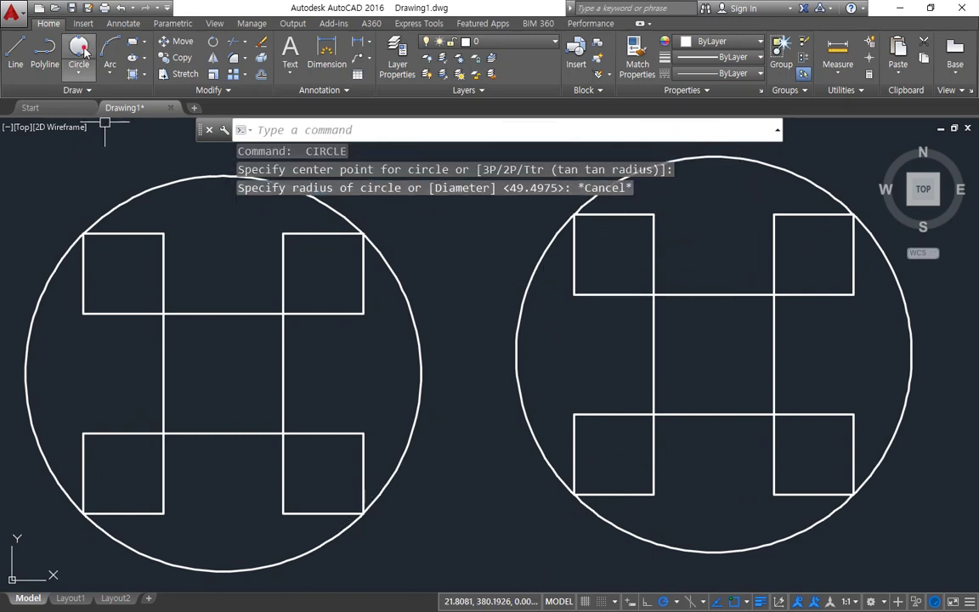
Draw 2-point circles around the right figure's upper-left and lower-left squares, using each square's upper-right and lower-left corners as diameter ends
left_click(79, 51)
left_click(653, 216)
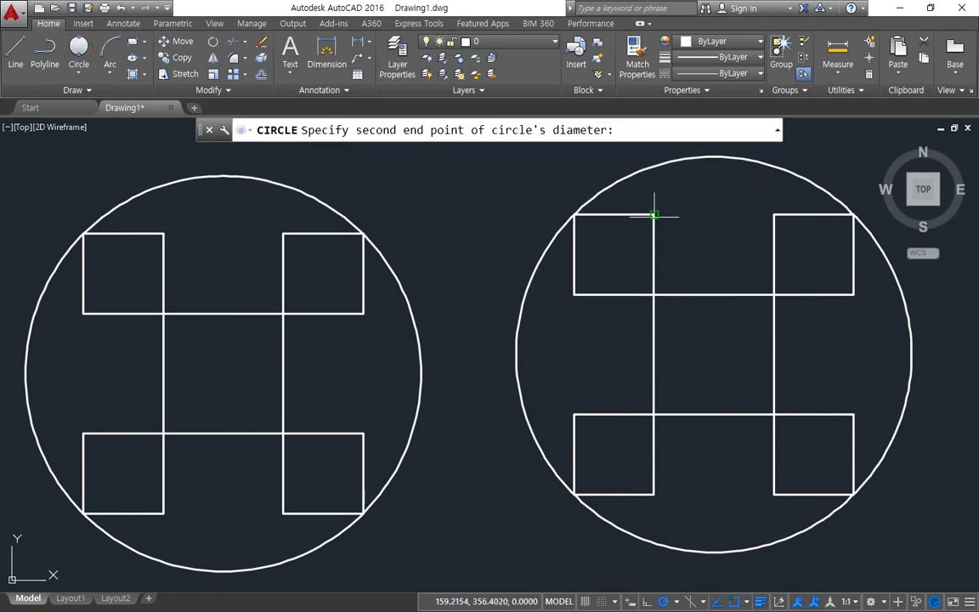
left_click(574, 295)
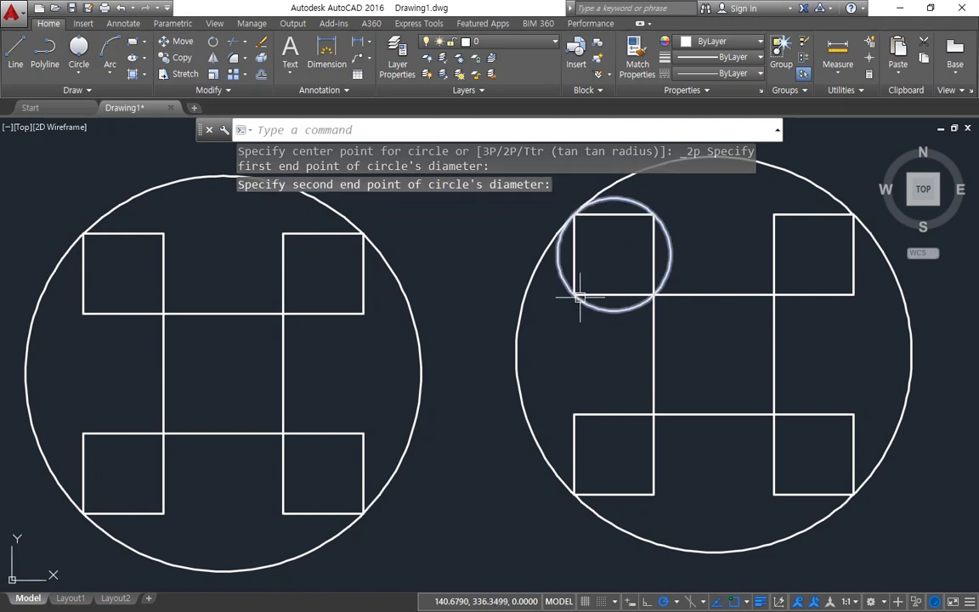
left_click(78, 51)
left_click(654, 415)
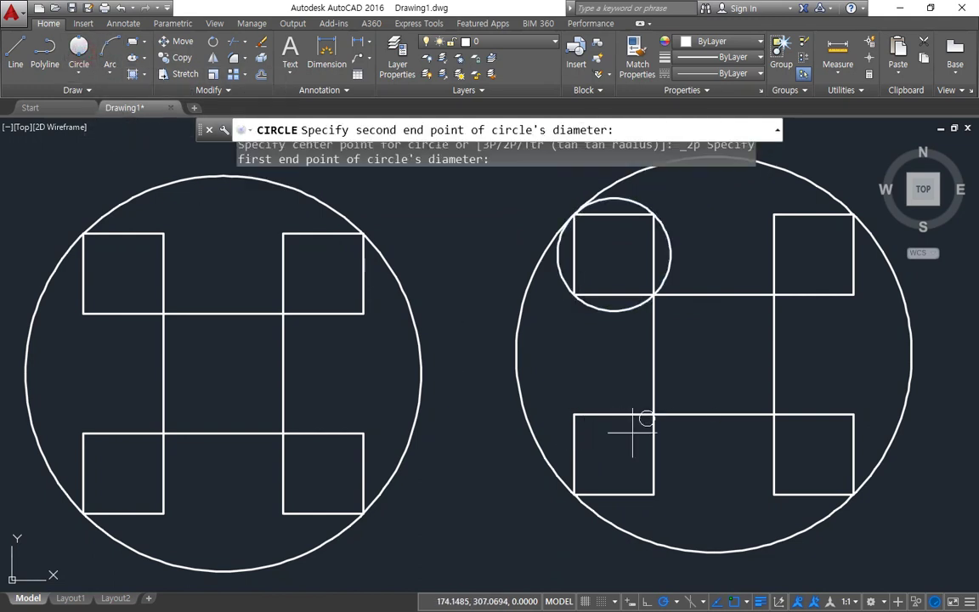
left_click(574, 495)
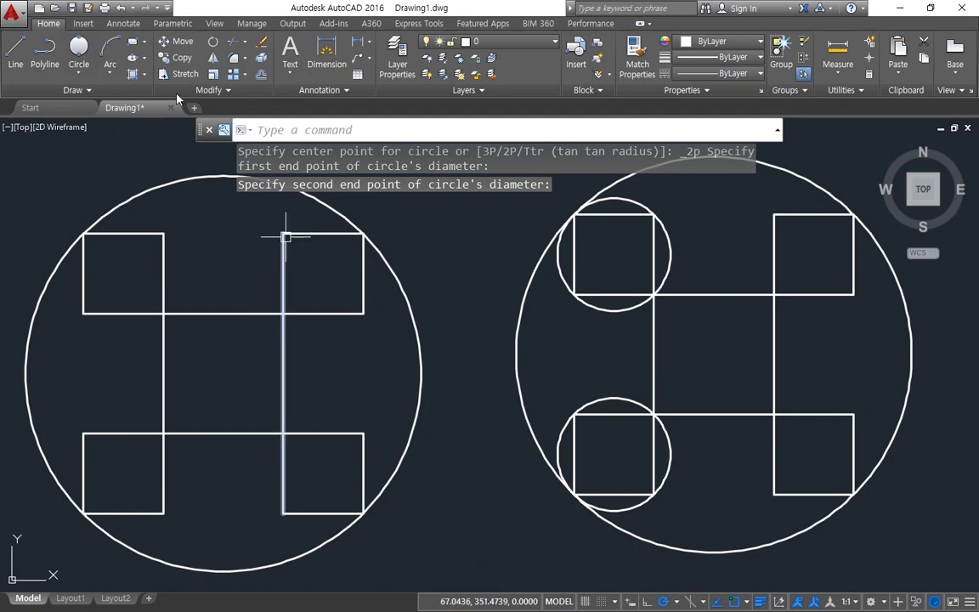
Draw a 3-point circle around the right figure's lower-right square through its lower-left, lower-right and upper-right corners
left_click(81, 75)
left_click(92, 173)
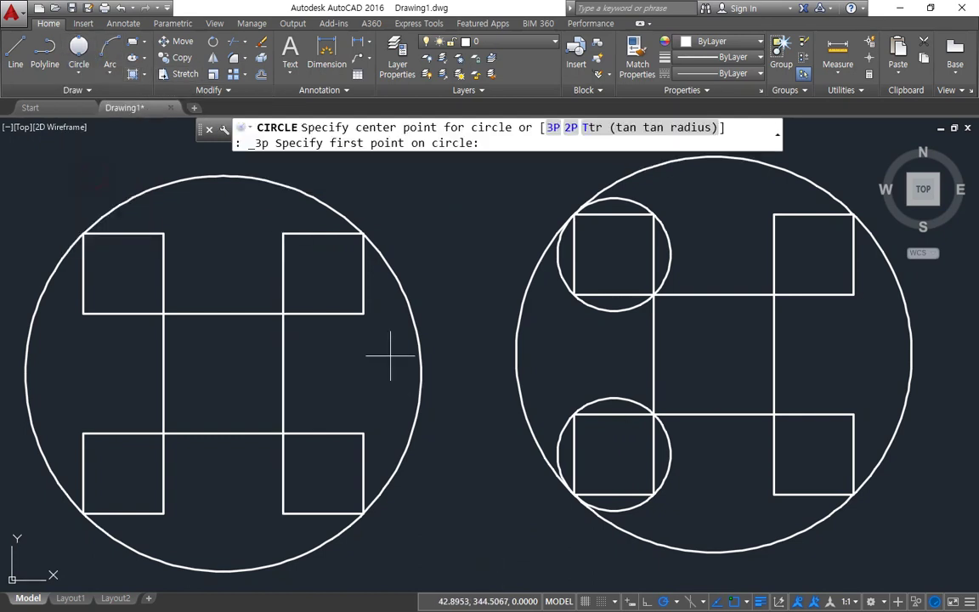
left_click(774, 494)
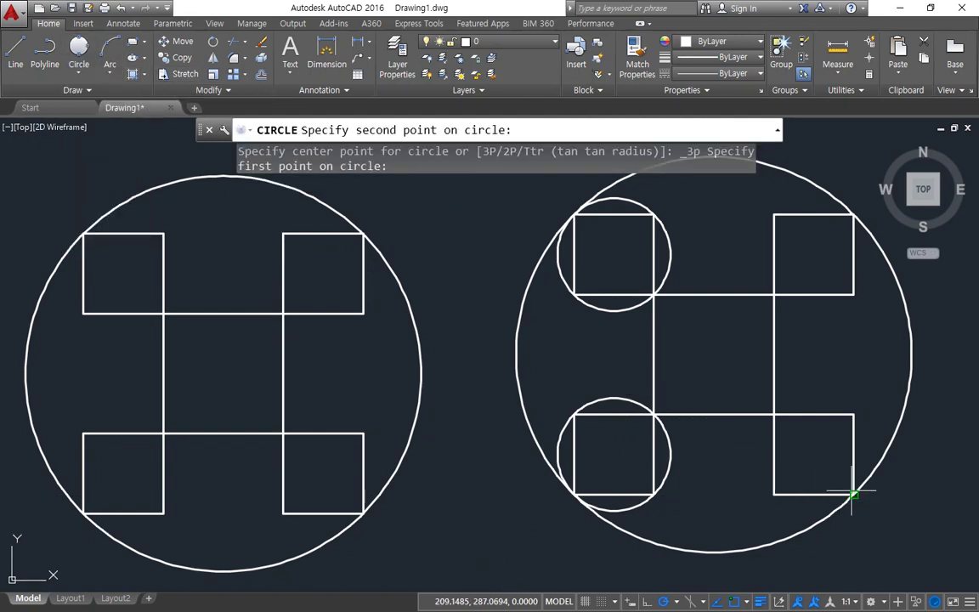
left_click(854, 495)
left_click(854, 416)
key("Return")
left_click(853, 294)
key("Escape")
Draw a 3-point circle around the right figure's upper-right square through its lower-right, lower-left and upper-left corners
left_click(81, 55)
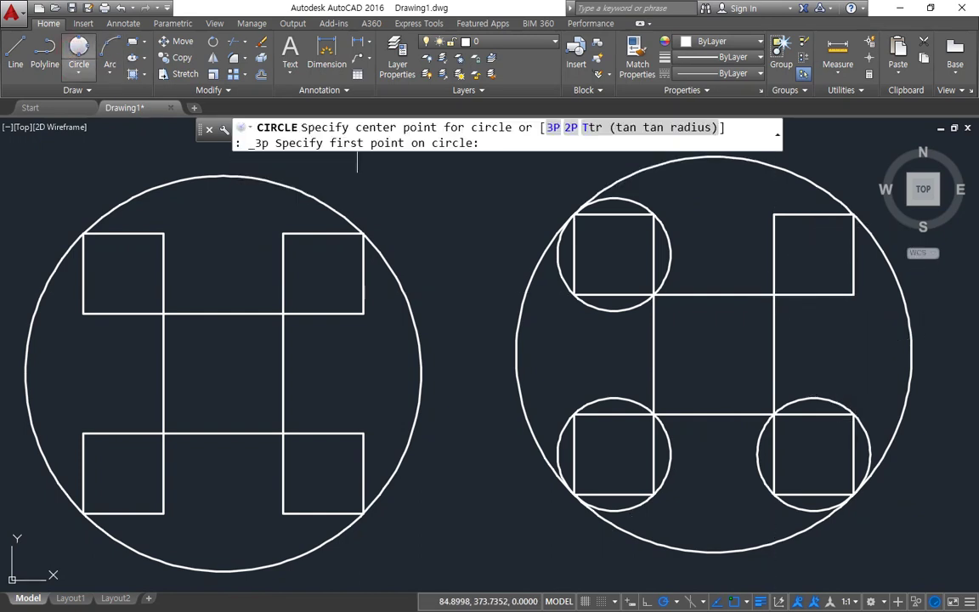
left_click(853, 295)
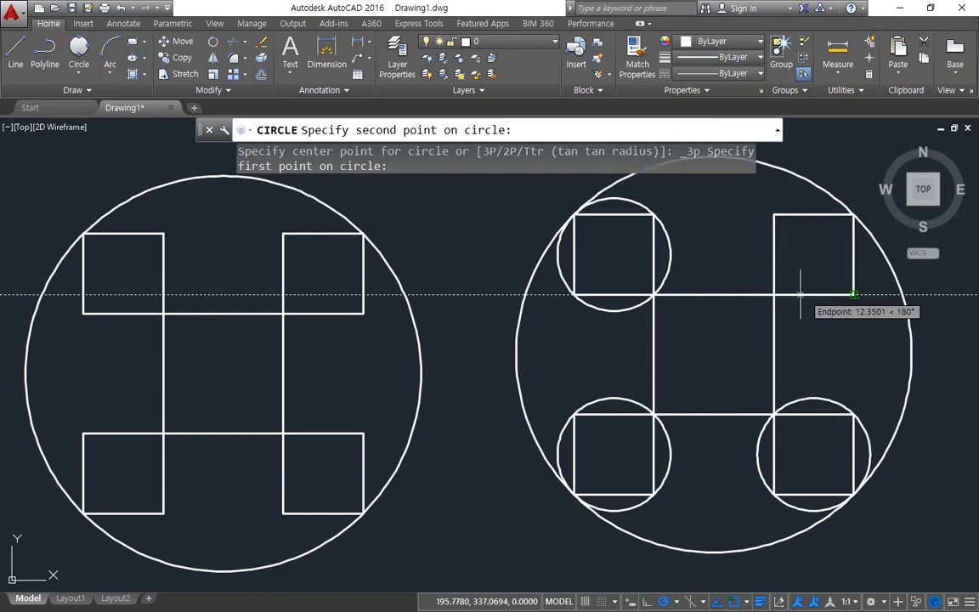
left_click(774, 295)
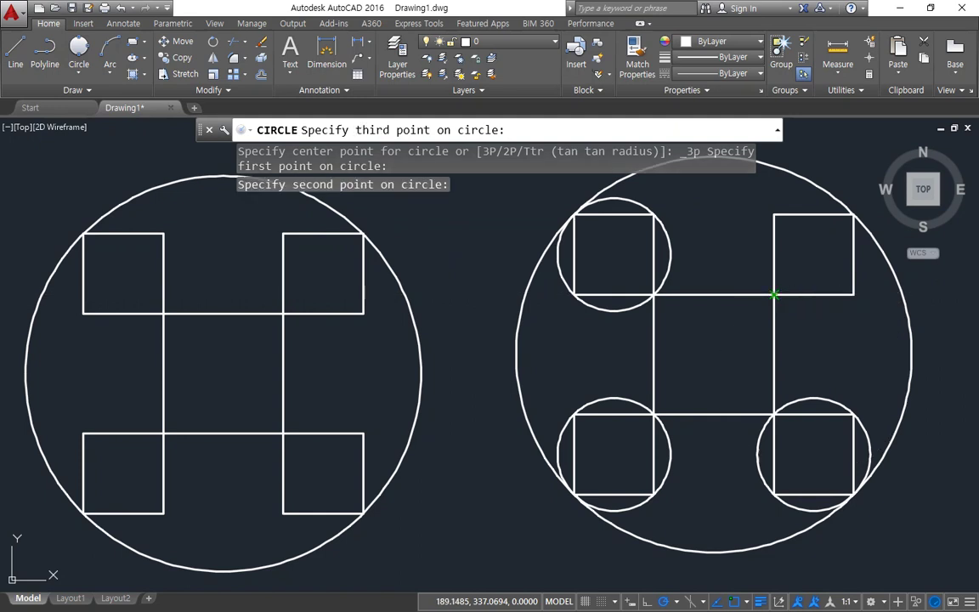
left_click(774, 215)
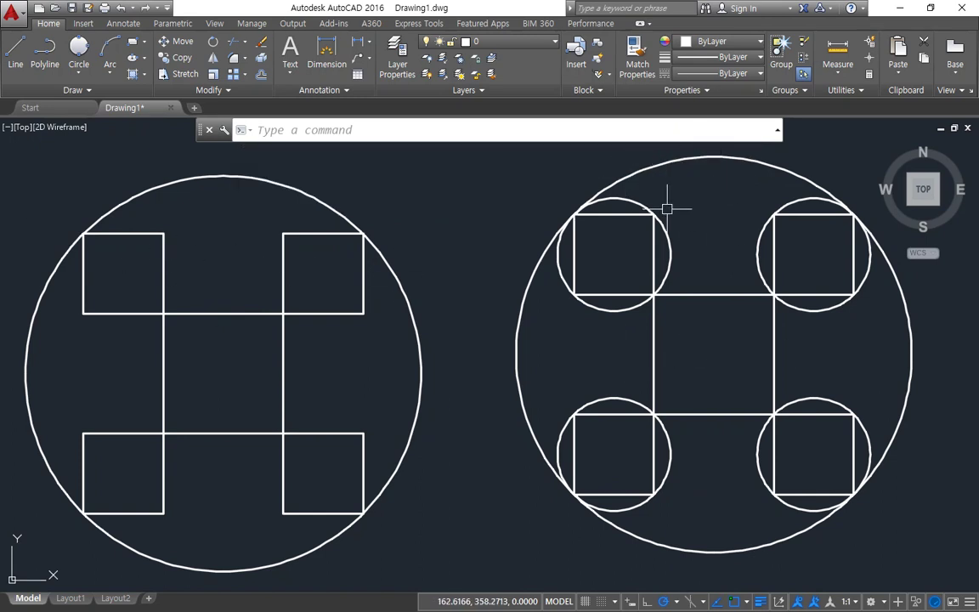
Draw a tangent-tangent-radius circle of radius 5 between the outer circle and the upper-left square's circle, on that circle's upper-right side
left_click(78, 68)
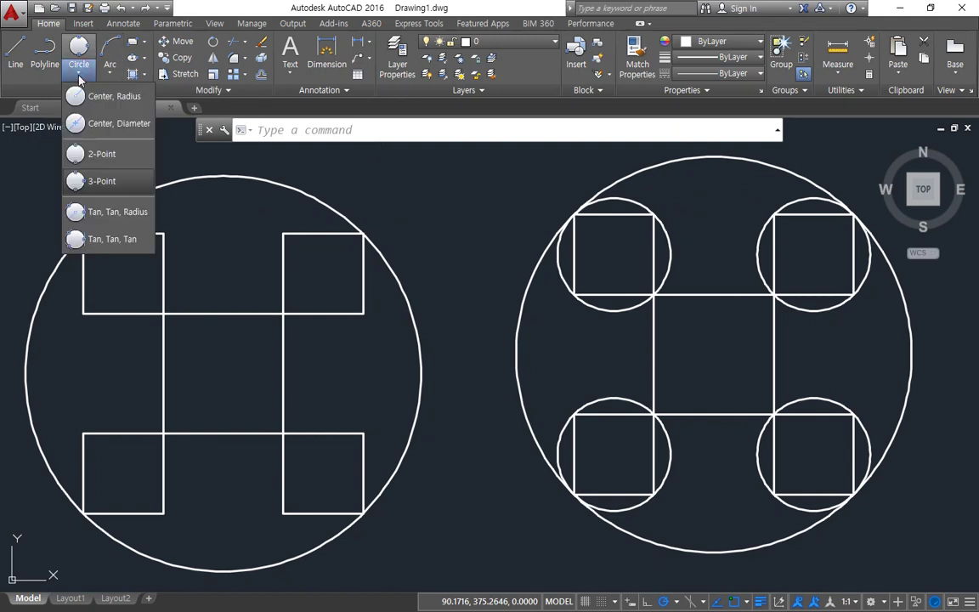
left_click(80, 213)
left_click(650, 164)
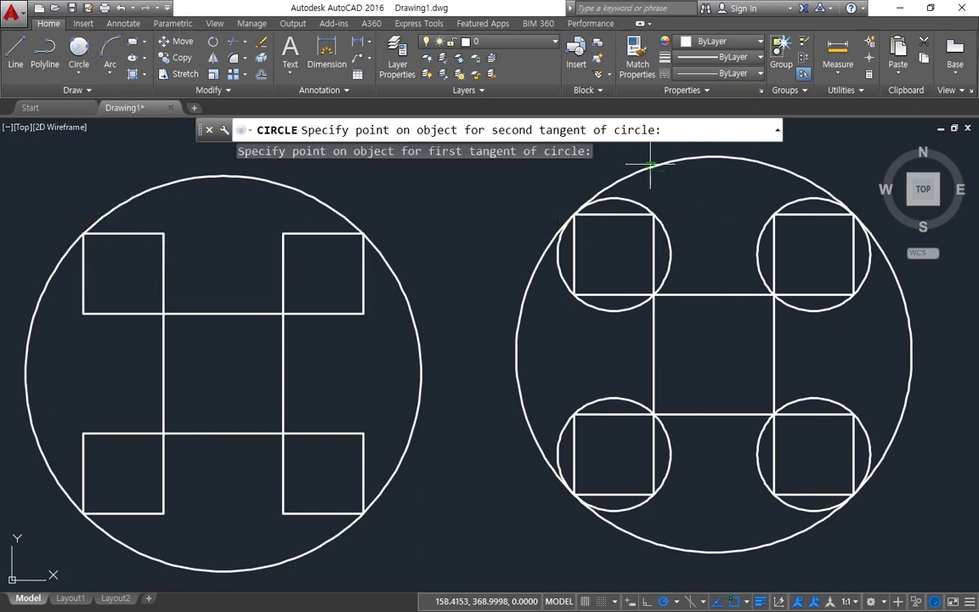
left_click(620, 210)
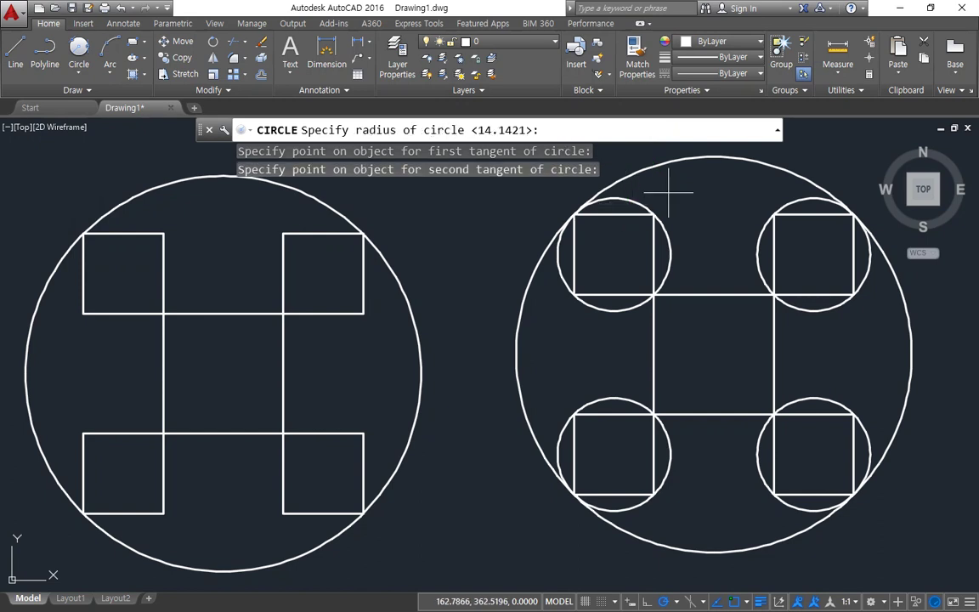
key("Return")
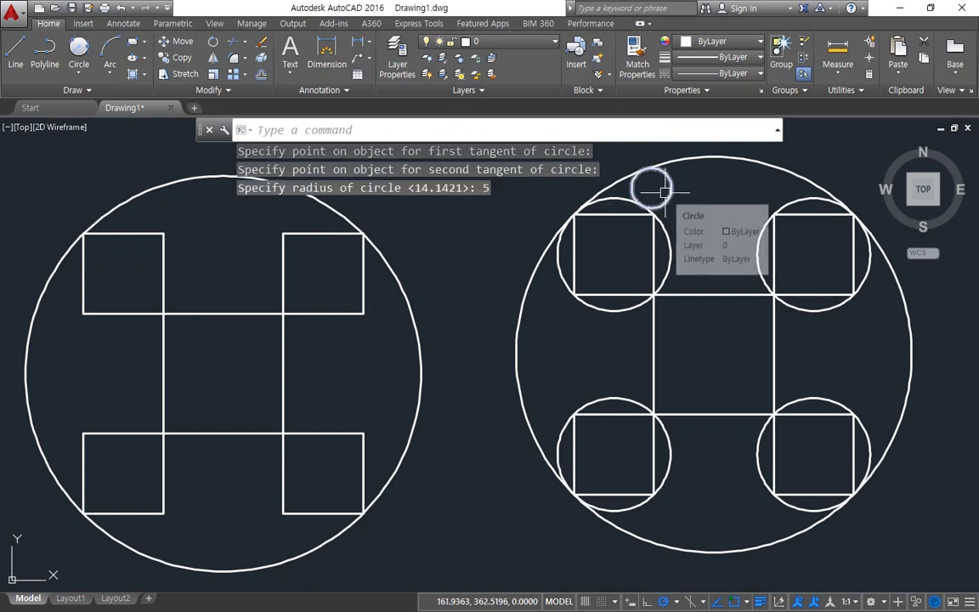
Draw a tangent-tangent-radius circle of radius 5 between the outer circle and the upper-left square's circle, on its lower-left side
type("c")
key("Return")
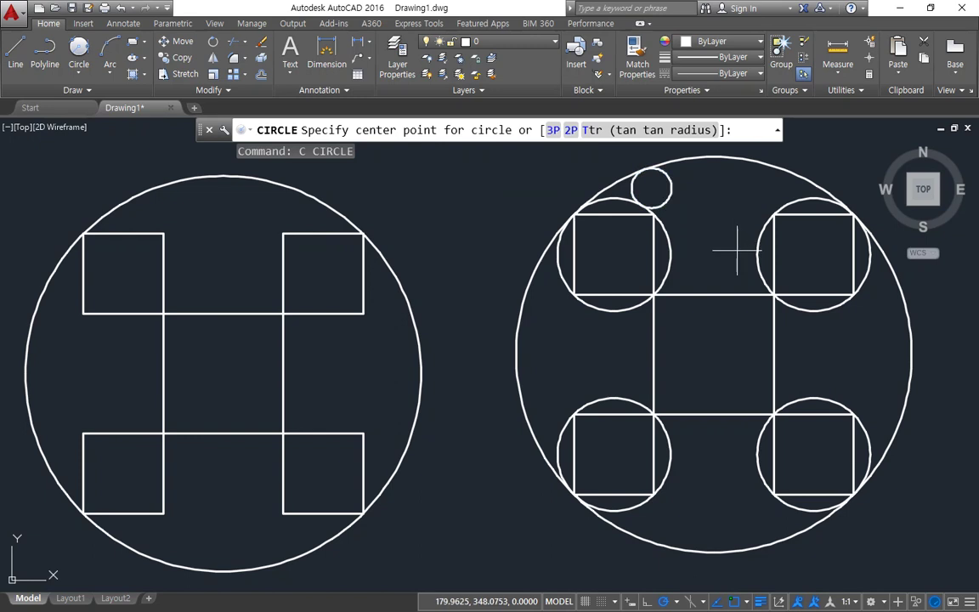
type("t")
key("Return")
left_click(517, 262)
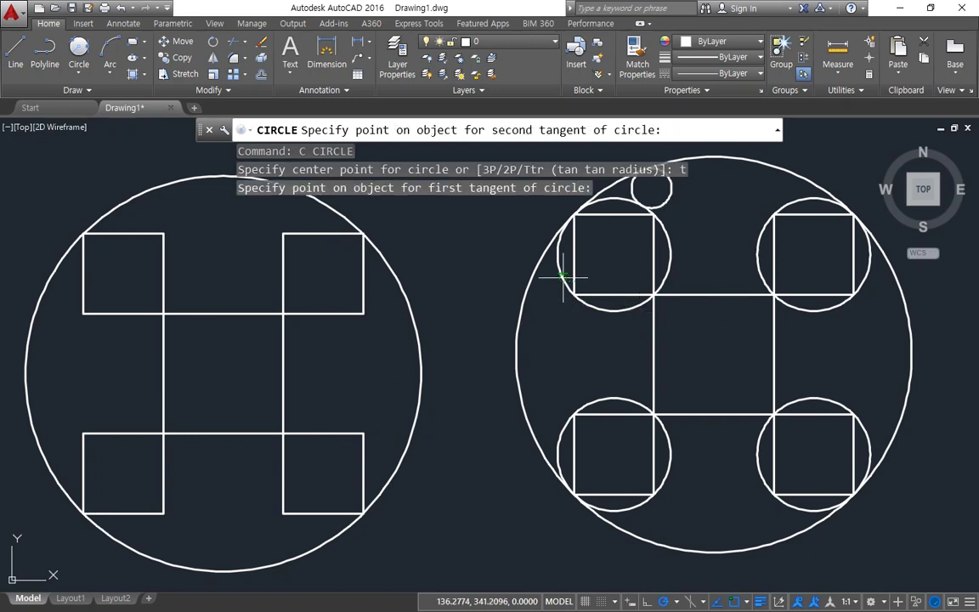
left_click(521, 296)
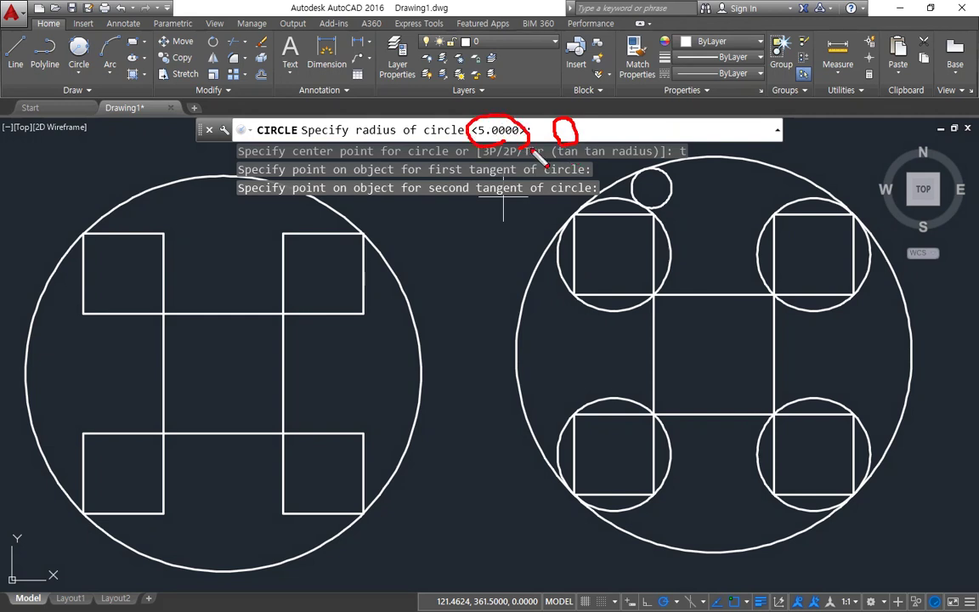
key("Return")
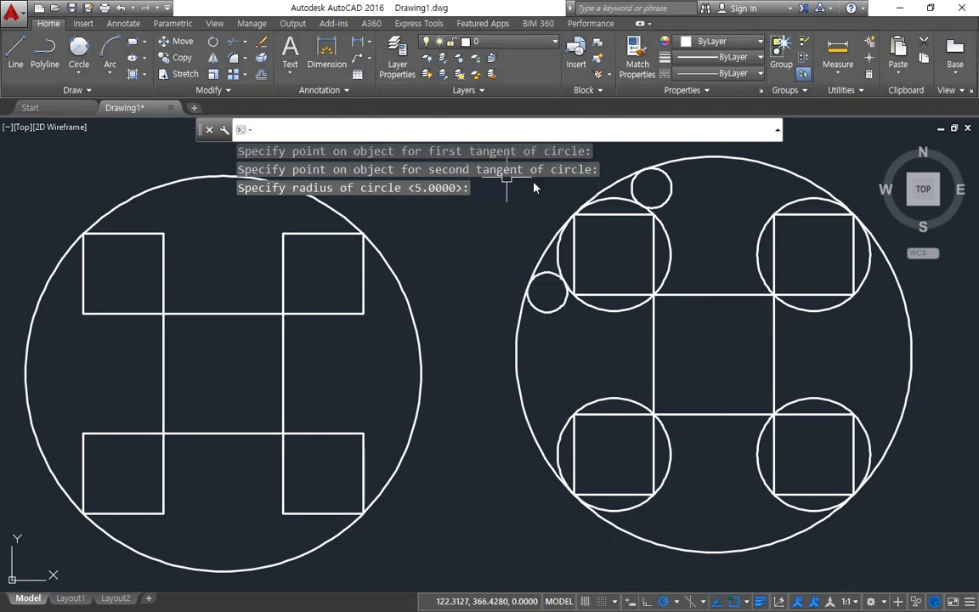
Draw a radius 5 circle tangent to the outer circle and the lower-left square's circle, on that circle's upper-left side
type("c")
key("Return")
type("t")
key("Return")
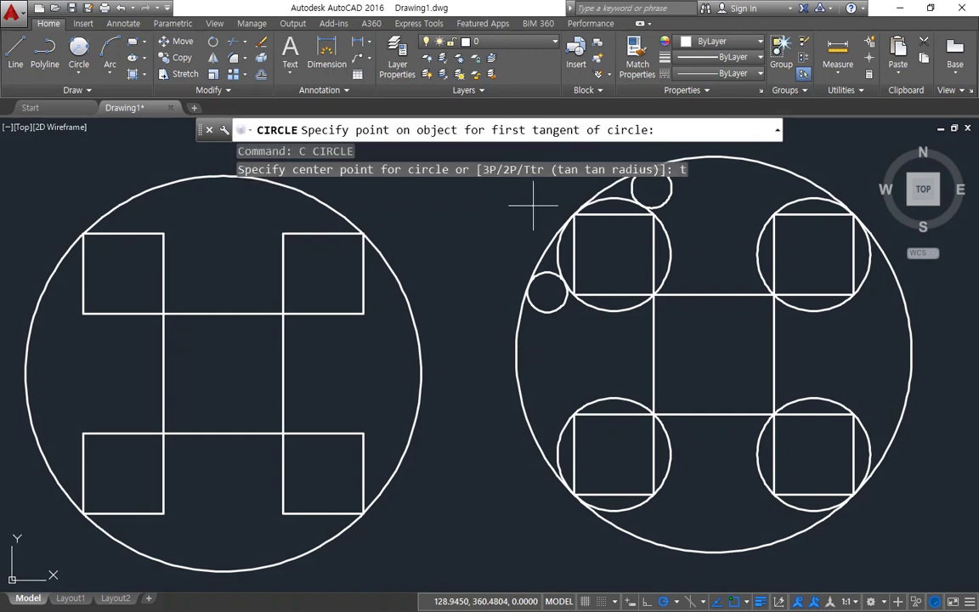
left_click(579, 402)
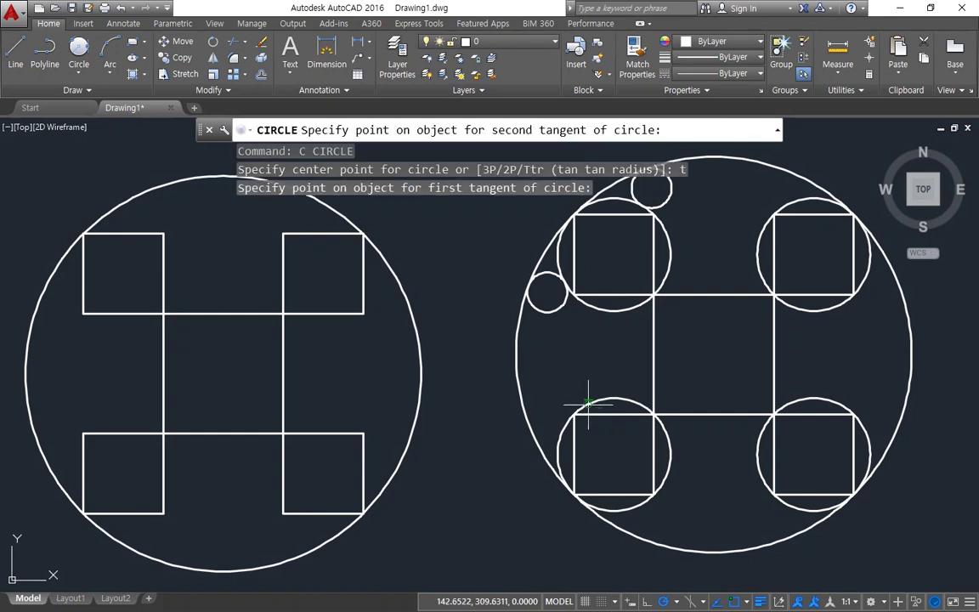
left_click(511, 381)
key("Return")
Draw a radius 5 circle tangent to the outer circle and the lower-left square's circle, on that circle's lower-right side
type("c")
key("Return")
type("t")
key("Return")
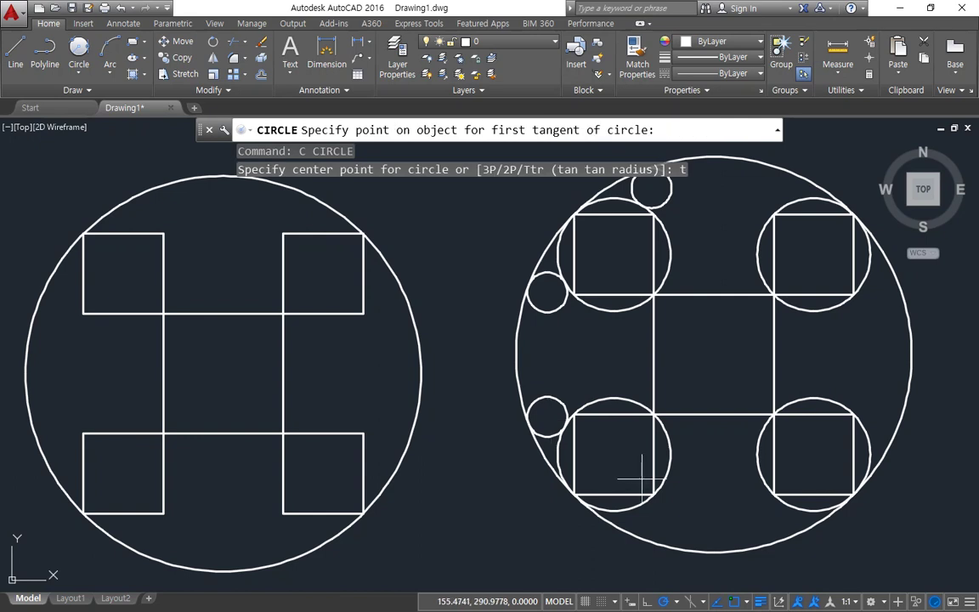
left_click(668, 475)
left_click(663, 534)
key("Return")
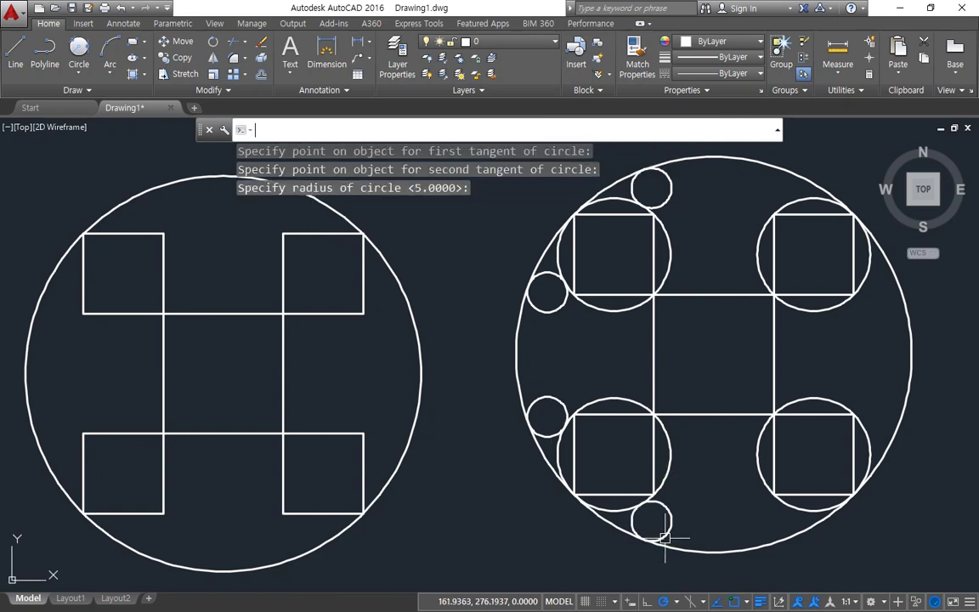
Draw a radius 5 circle tangent to the outer circle and the lower-right square's circle, on that circle's lower-left side
type("c")
key("Return")
type("t")
key("Return")
left_click(759, 468)
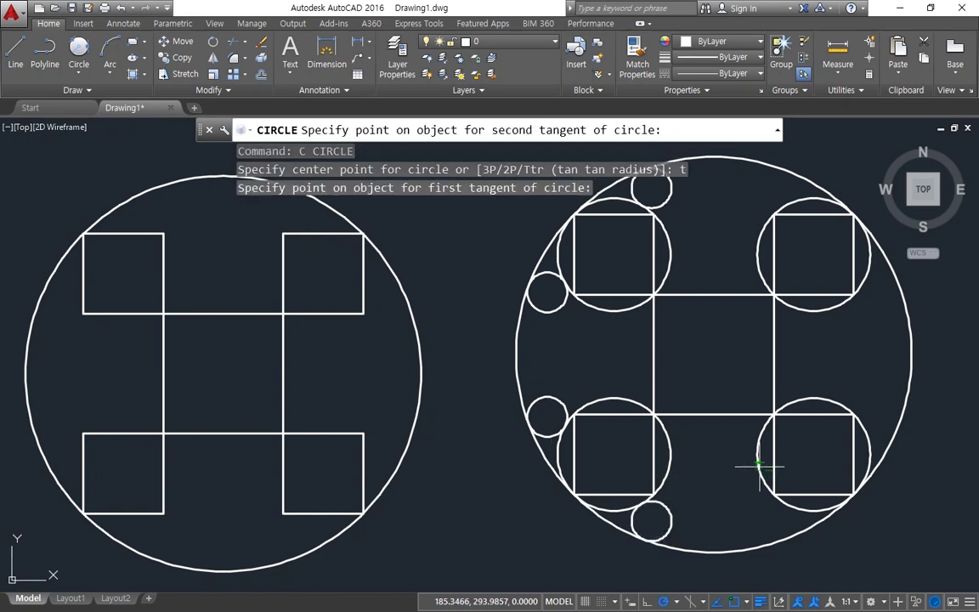
left_click(737, 548)
key("Return")
type("c")
key("Return")
type("ter")
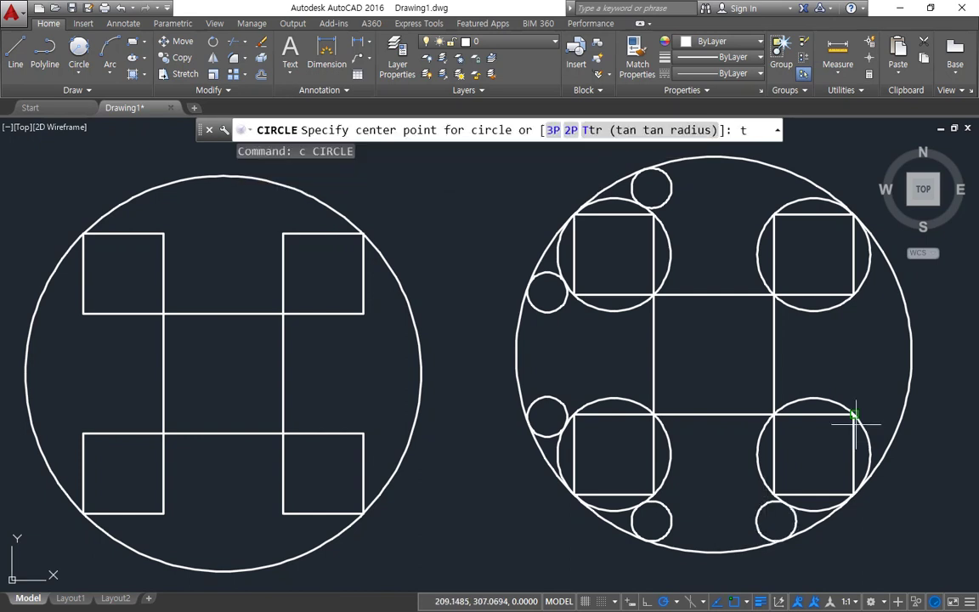
key("Escape")
Draw a radius 5 circle tangent to the outer circle and the lower-right square's circle, on that circle's upper-right side
key("Return")
type("t")
key("Return")
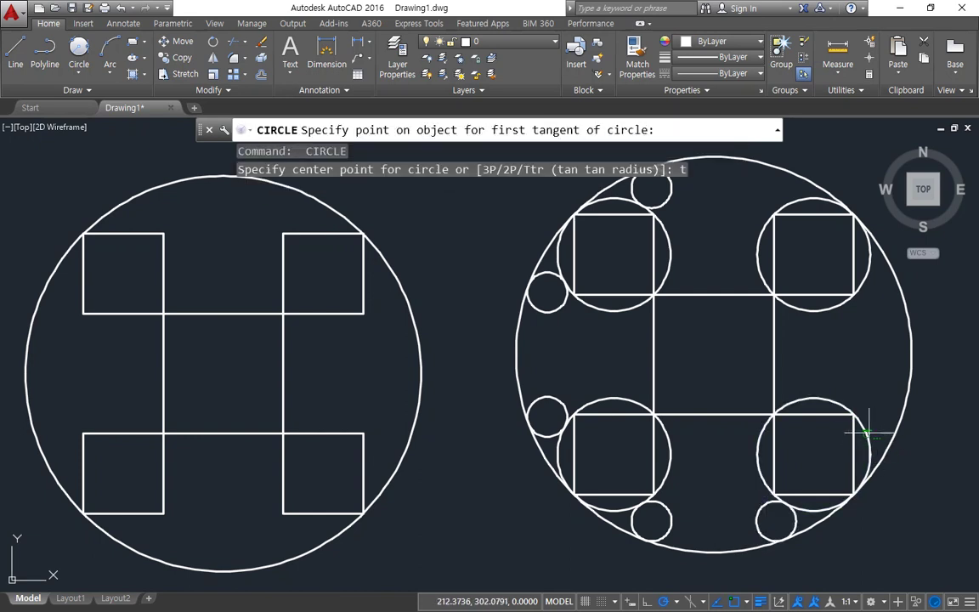
left_click(867, 433)
left_click(893, 431)
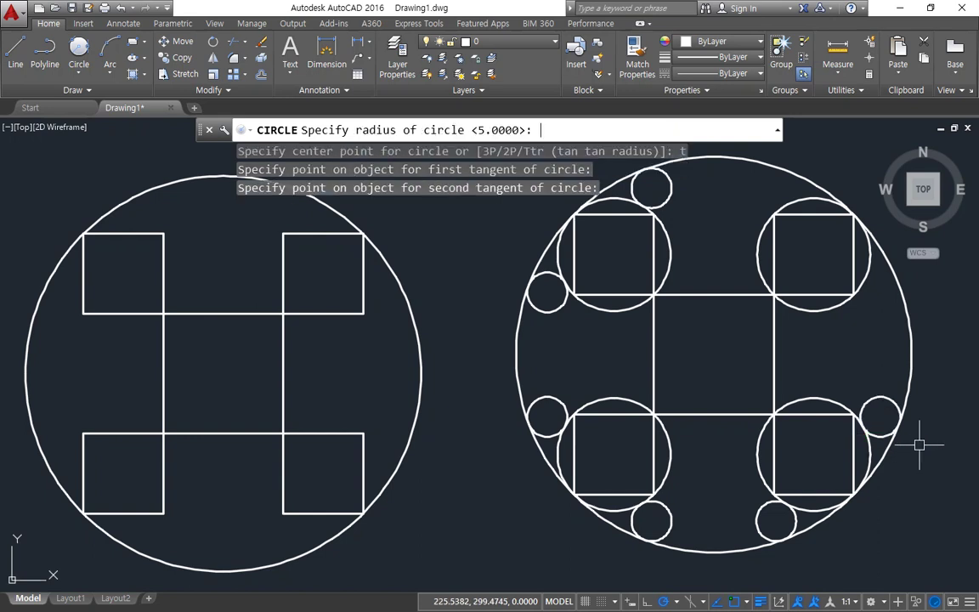
key("Return")
Draw a radius 5 circle tangent to the outer circle and the upper-right square's circle, on that circle's lower-right side
type("c")
key("Return")
type("t")
key("Return")
left_click(870, 271)
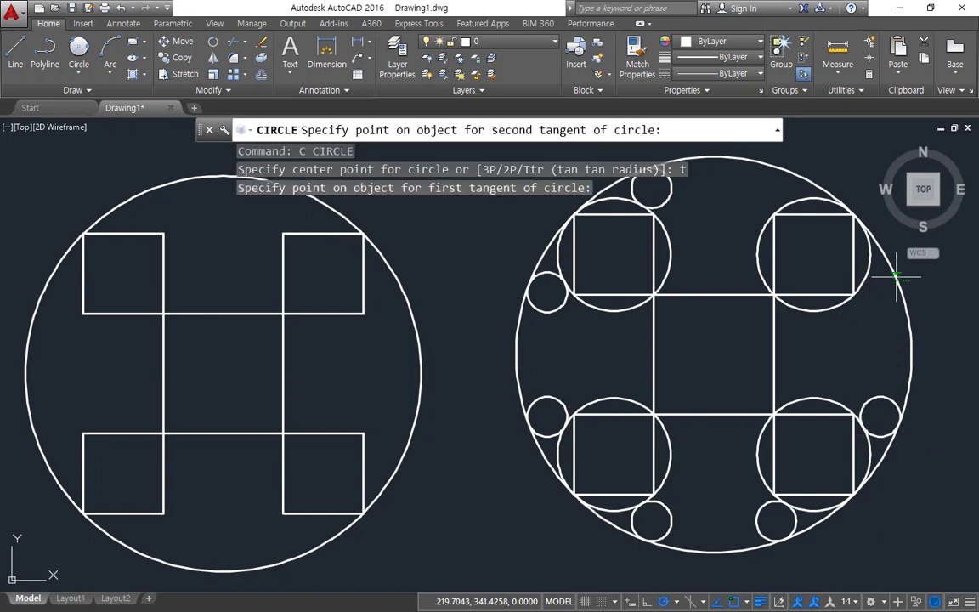
left_click(890, 272)
key("Return")
Draw a radius 5 circle tangent to the outer circle and the upper-right square's circle, on that circle's upper-left side
type("c")
key("Return")
type("t")
key("Return")
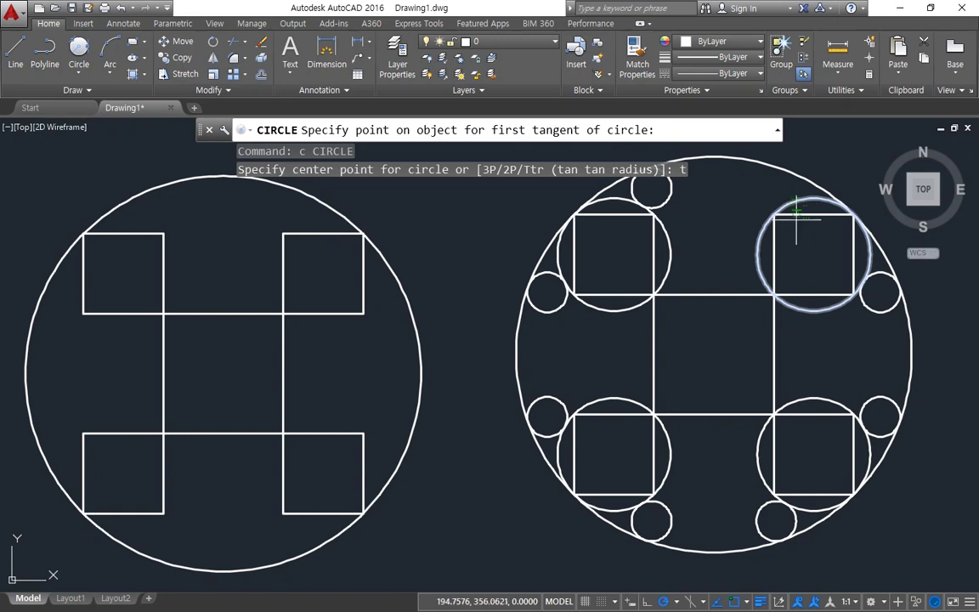
left_click(797, 202)
left_click(725, 157)
key("Return")
type("c")
key("Return")
type("t")
key("Return")
left_click(693, 294)
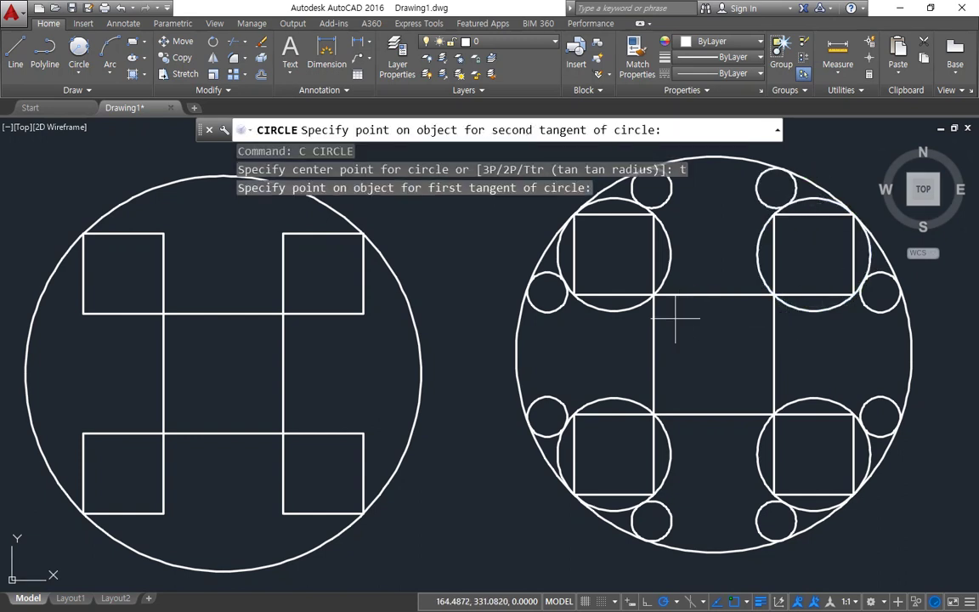
key("Escape")
Draw a radius 5 circle in the central square's upper-left corner, tangent to its top and left sides
type("c")
key("Return")
type("t")
key("Return")
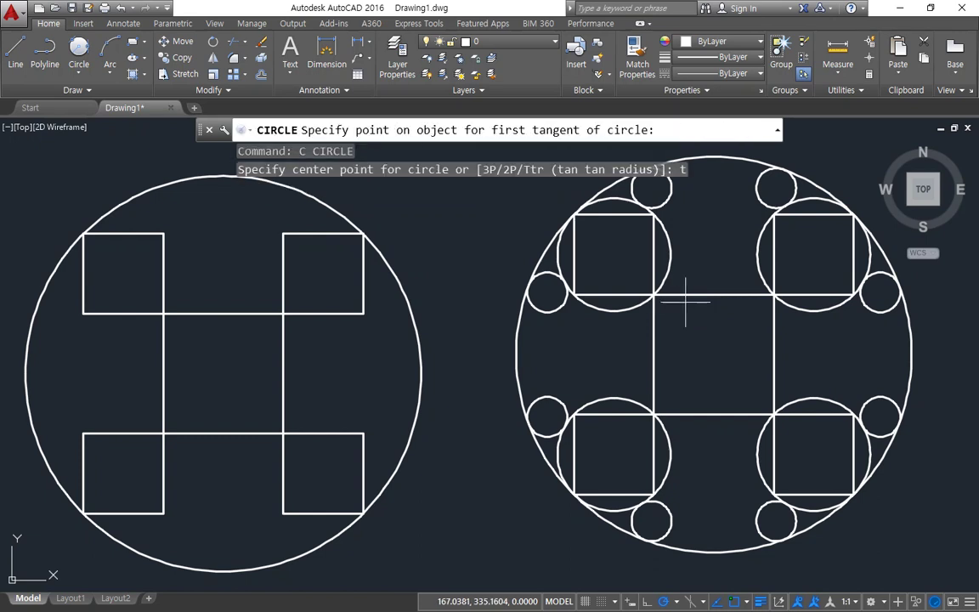
left_click(687, 294)
left_click(654, 332)
key("Return")
Draw a radius 5 circle in the central square's lower-left corner, tangent to its bottom and left sides
type("c")
key("Return")
type("t")
key("Return")
left_click(685, 414)
left_click(654, 392)
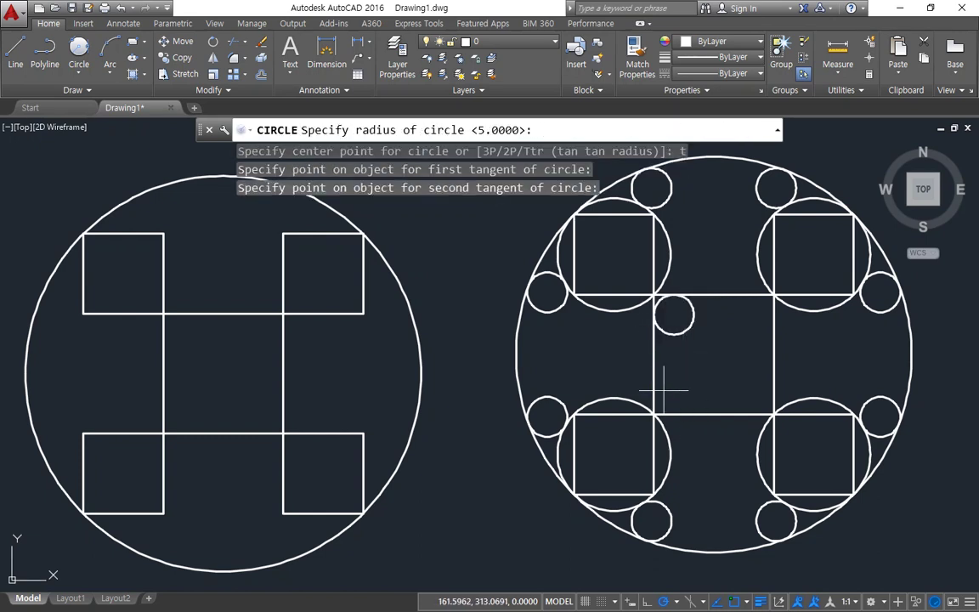
key("Return")
Draw a radius 5 circle in the central square's lower-right corner, tangent to its bottom and right sides
type("c")
key("Return")
type("t")
key("Return")
left_click(747, 414)
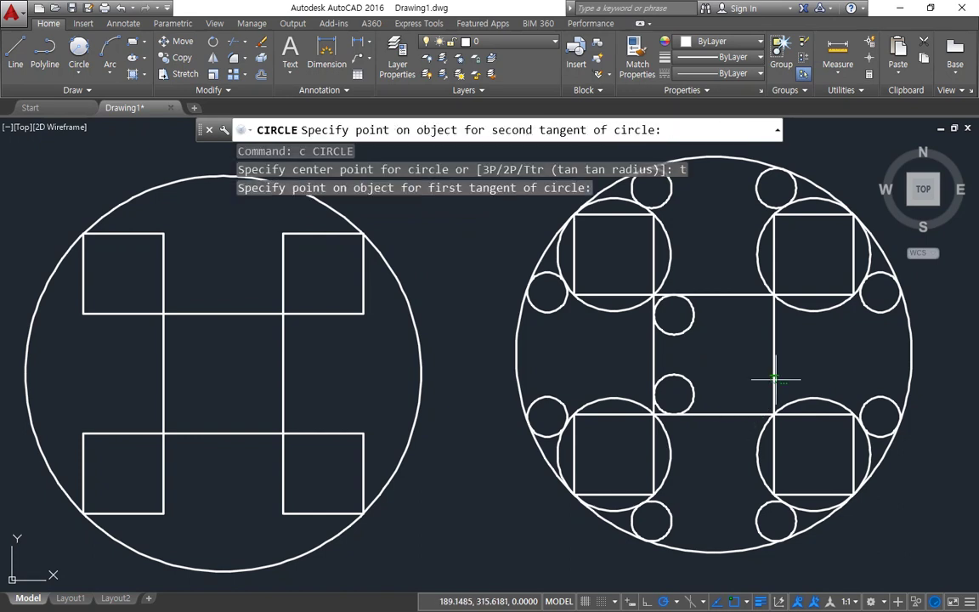
left_click(774, 357)
key("Return")
Draw a radius 5 circle in the central square's upper-right corner, tangent to its right and top sides
type("c")
key("Return")
type("t")
key("Return")
left_click(774, 328)
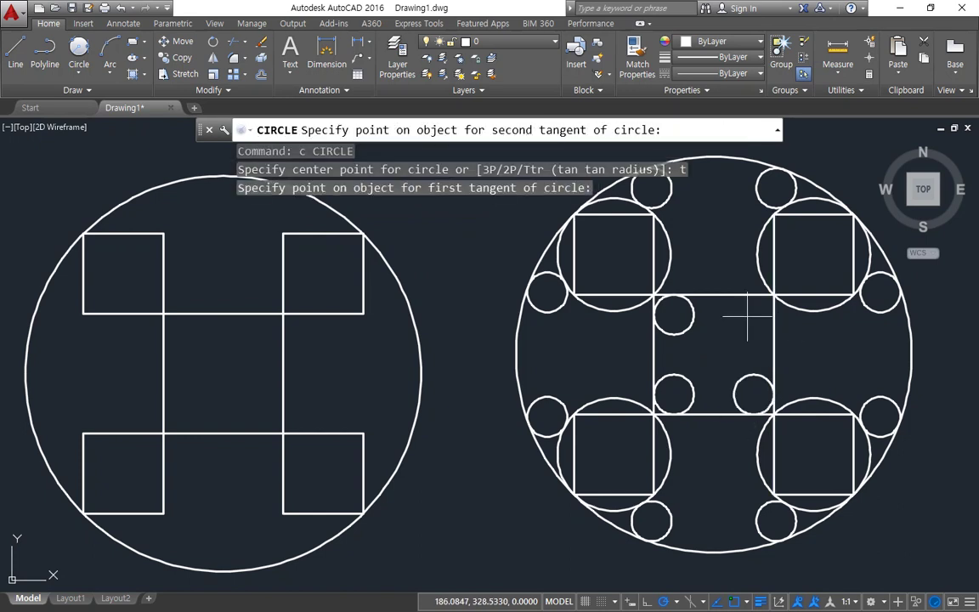
left_click(743, 297)
key("Return")
left_click_drag(705, 364, 727, 367)
left_click_drag(656, 351, 768, 351)
left_click_drag(717, 305, 718, 418)
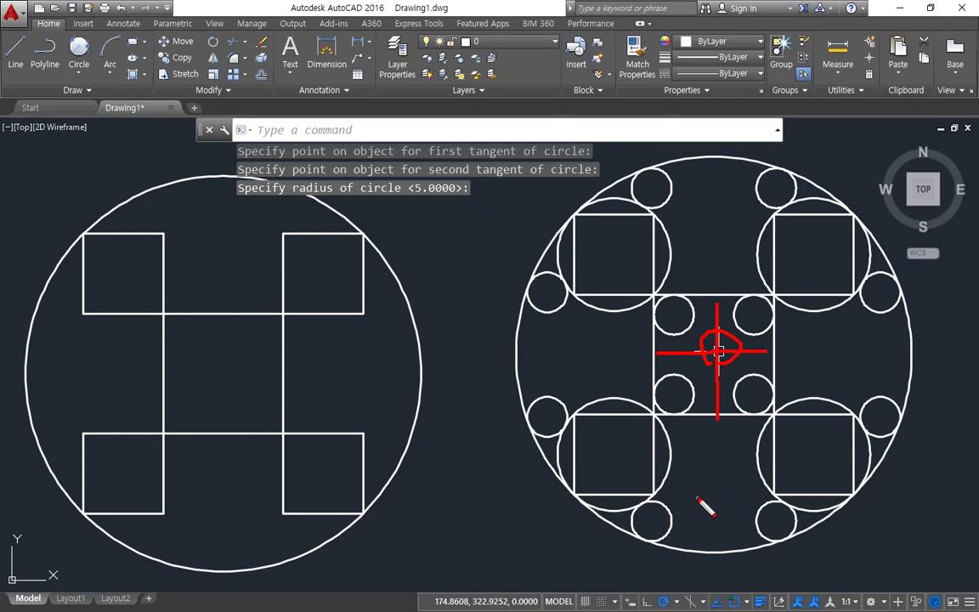
mouse_move(903, 364)
left_mouse_down()
mouse_move(920, 348)
mouse_move(729, 350)
left_mouse_up()
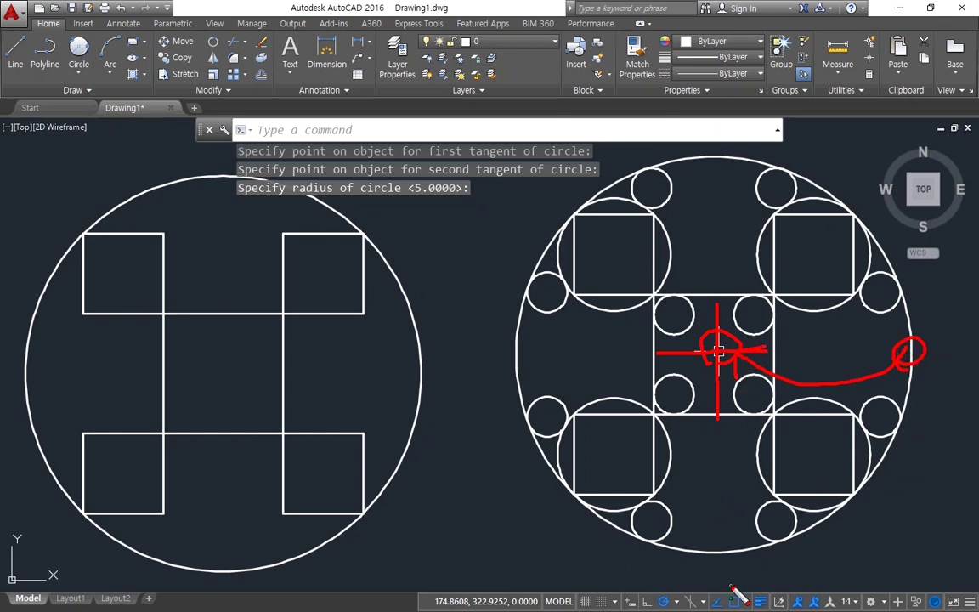
key("Escape")
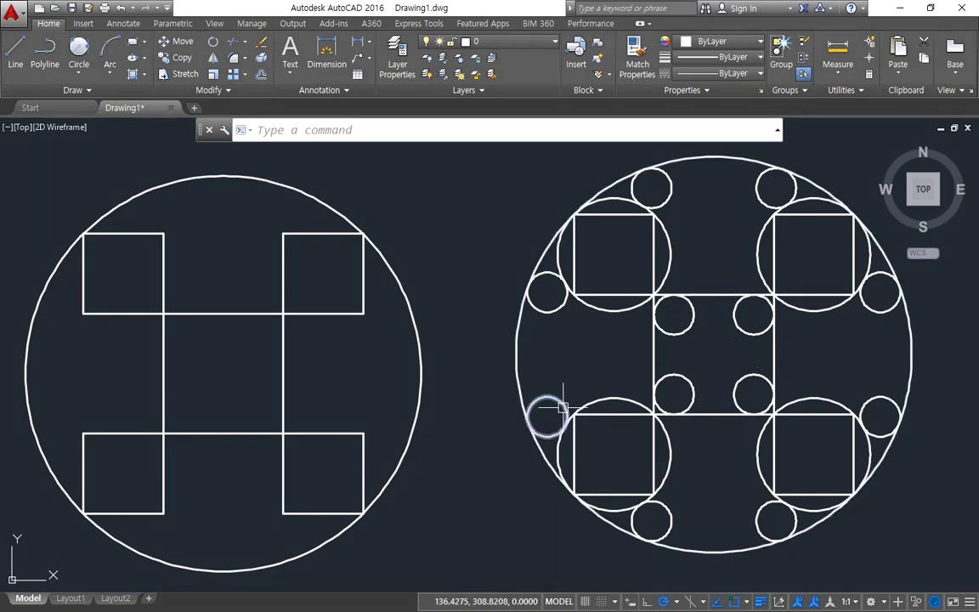
Draw a circle of radius 5 at the right figure's middle, using a one-time Center snap on the outer circle
type("c")
key("Return")
right_click(368, 236, "shift")
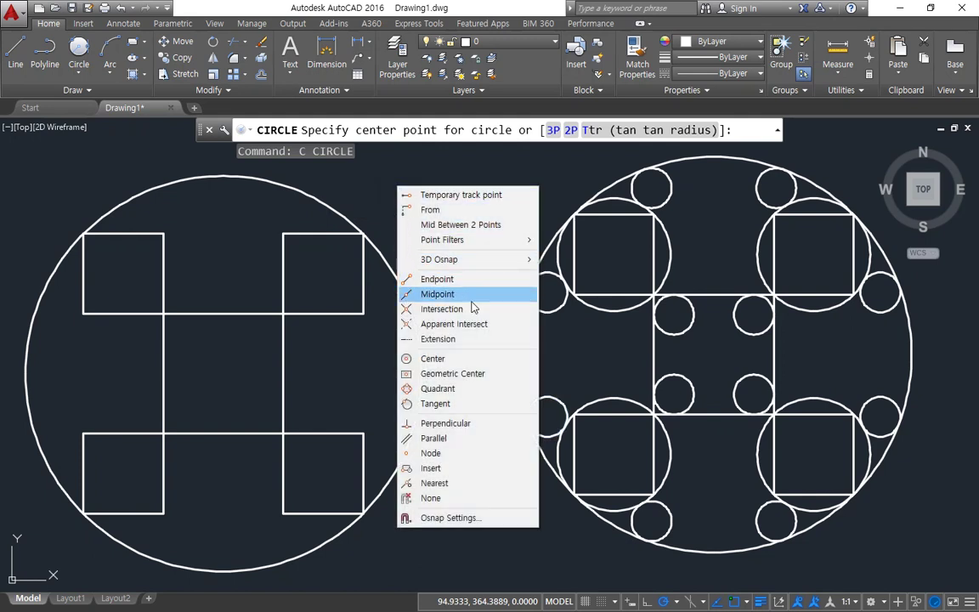
left_click(481, 358)
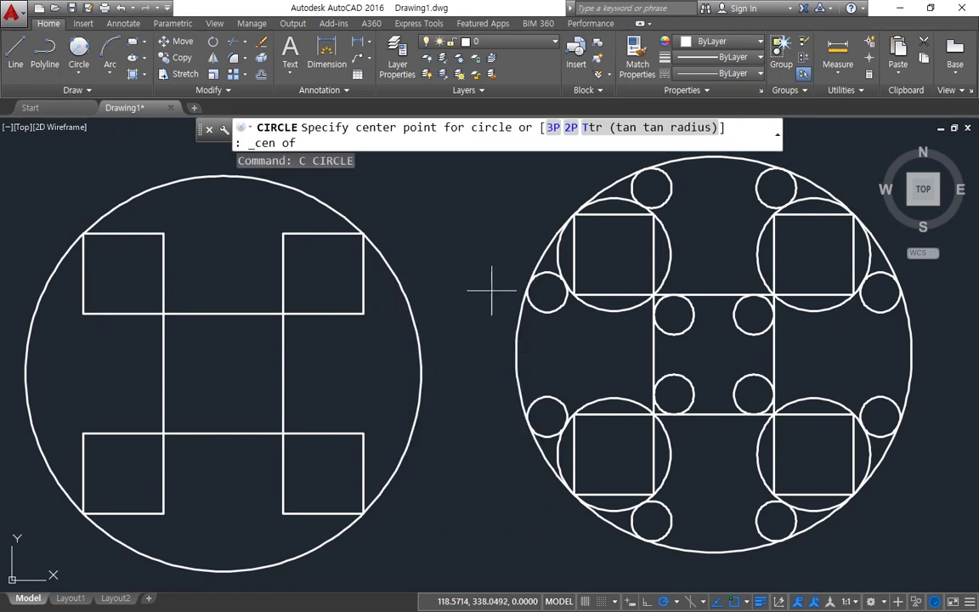
left_click(513, 340)
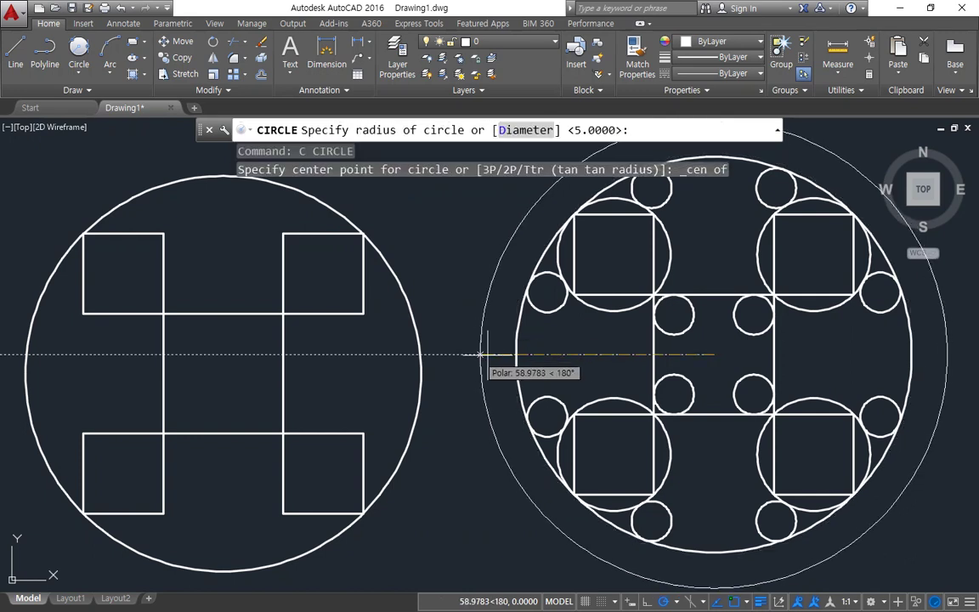
type("5")
key("Return")
Draw a circle with a radius of about 30 in the empty area to the right of the finished figure
scroll(522, 341, "down", 2)
mouse_move(587, 319)
middle_mouse_down()
mouse_move(398, 341)
mouse_move(131, 337)
middle_mouse_up()
type("c")
key("Return")
left_click(579, 344)
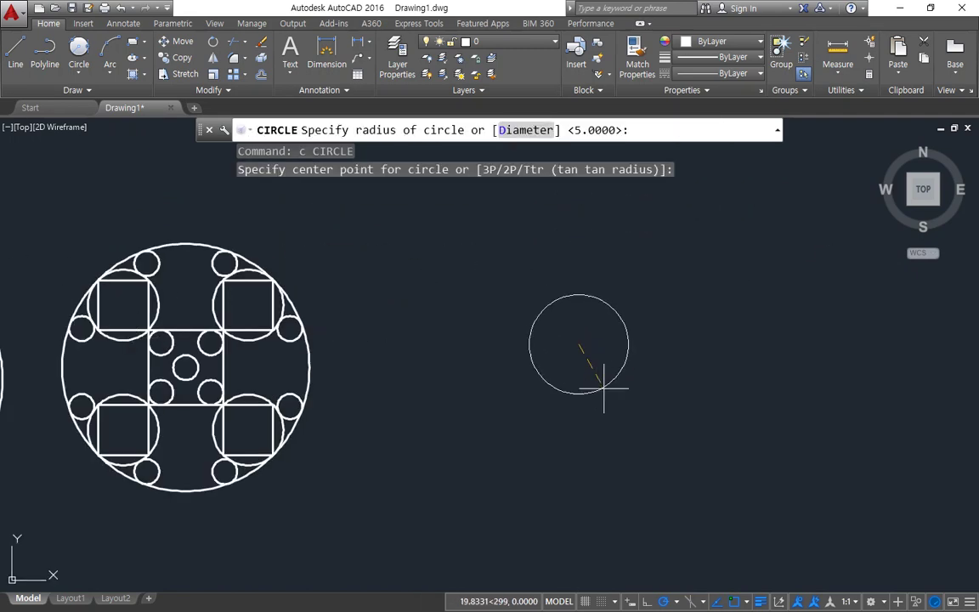
left_click(624, 403)
Draw a smaller concentric circle inside the new circle, entering the cen snap override to pick its center
type("C")
key("Return")
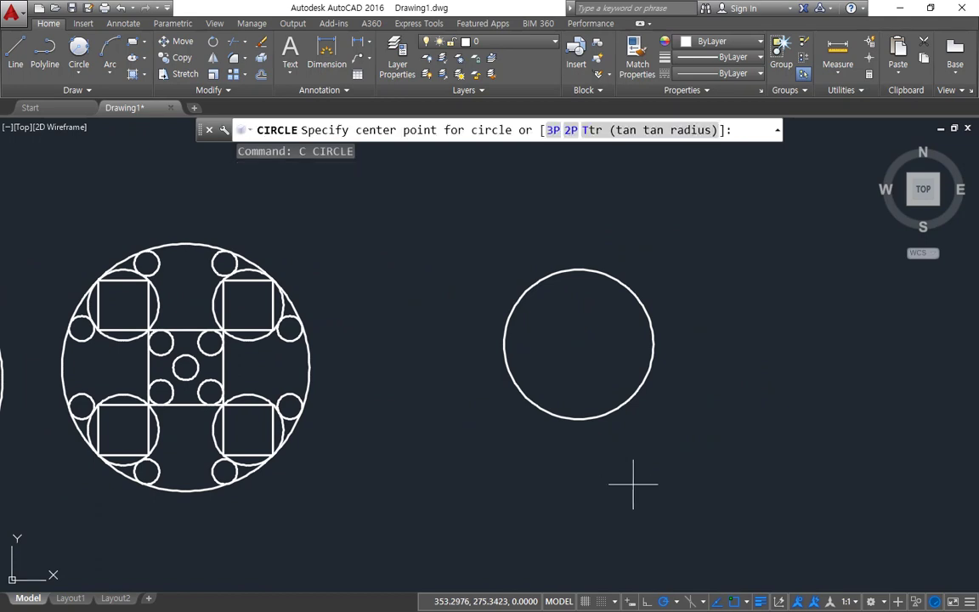
type("cen")
key("Return")
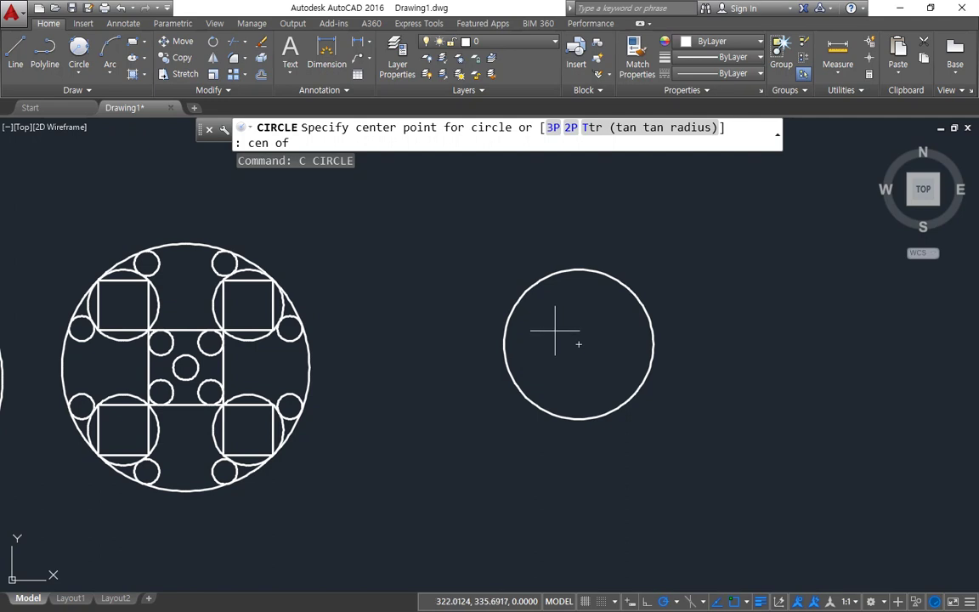
left_click(546, 274)
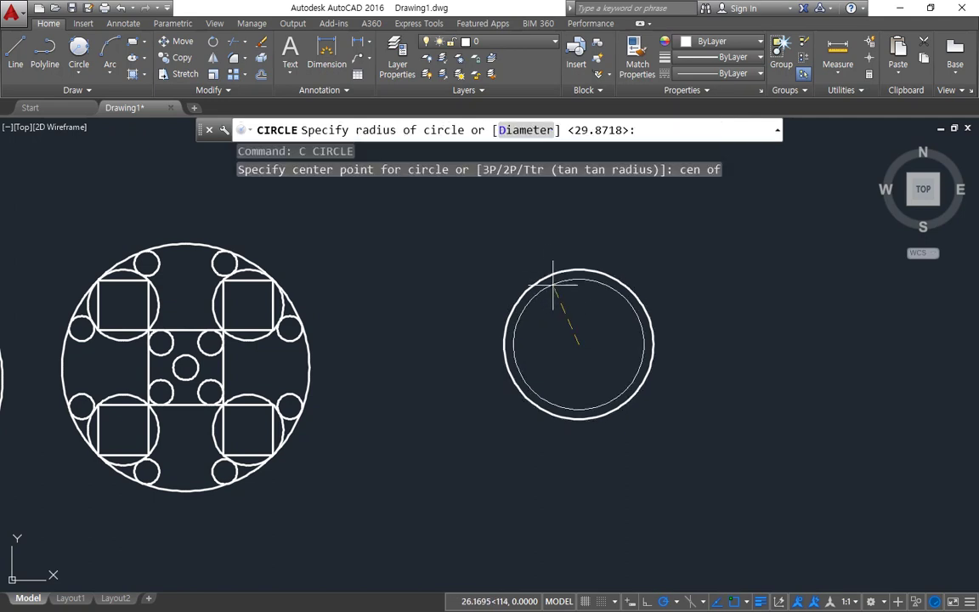
left_click(558, 296)
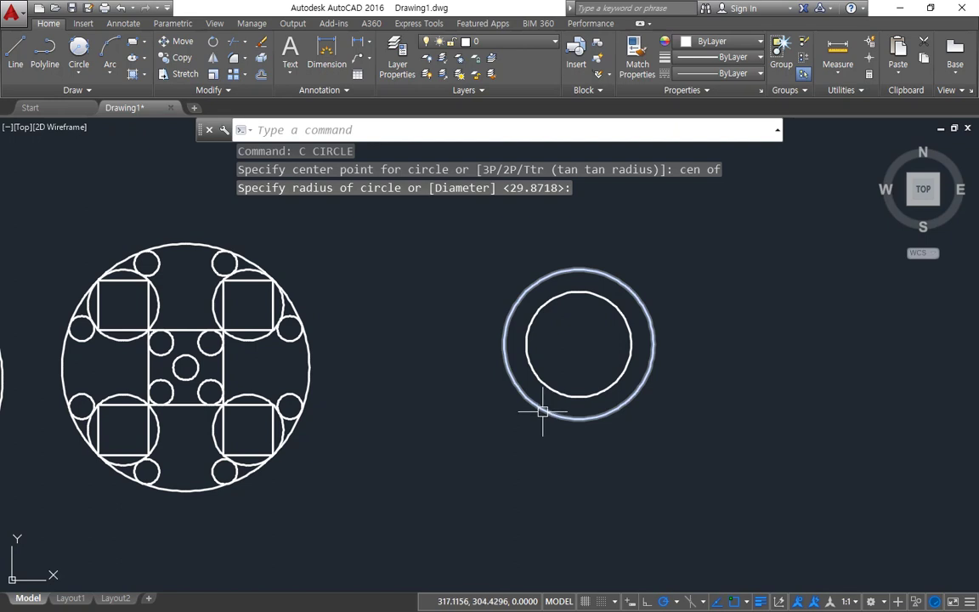
Draw a third concentric circle with a radius of about 11 inside the other two, using the cen snap override for its center
scroll(542, 412, "up", 2)
middle_click_drag(577, 370, 564, 392)
key("Return")
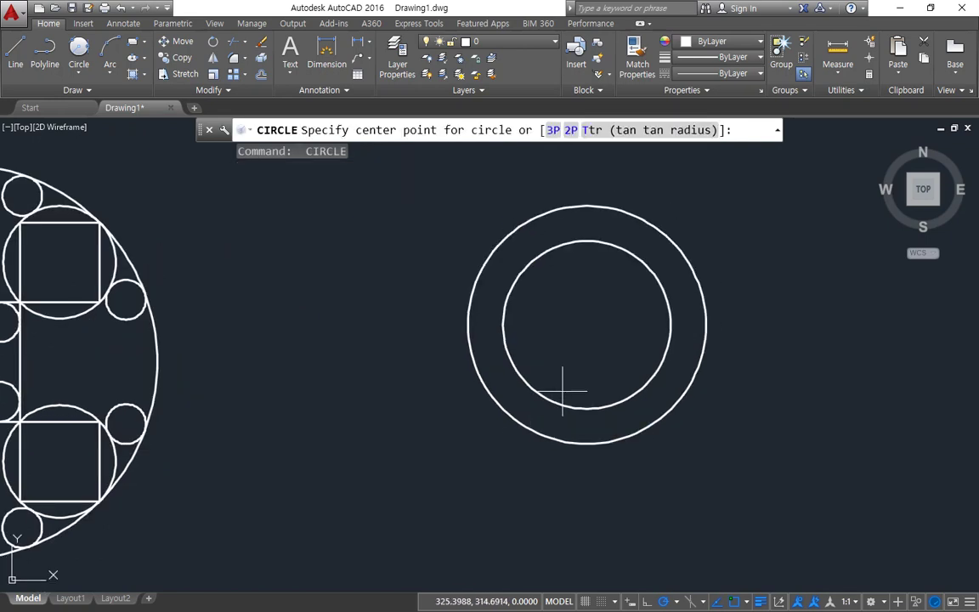
type("cen")
key("Return")
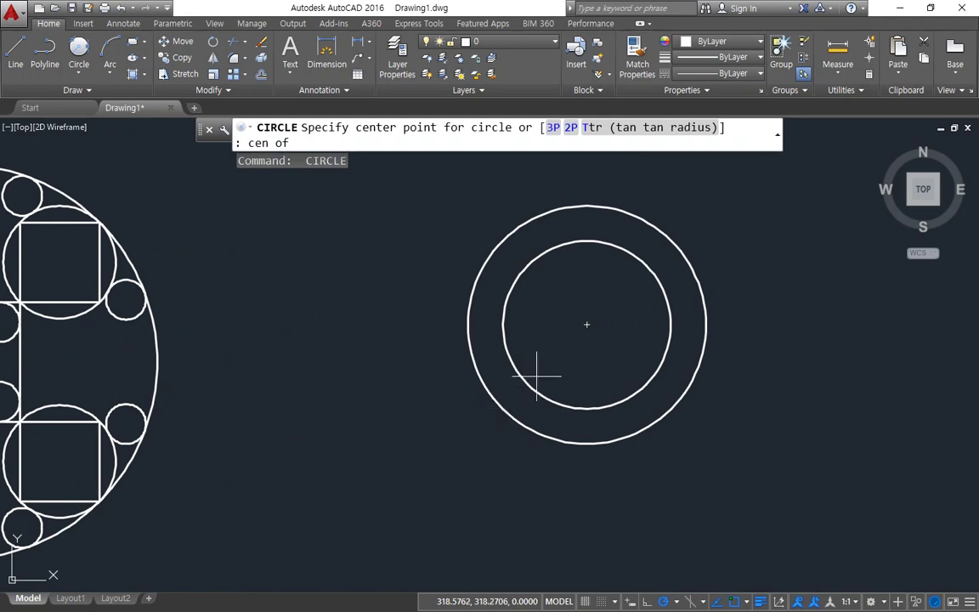
left_click(587, 324)
left_click(555, 354)
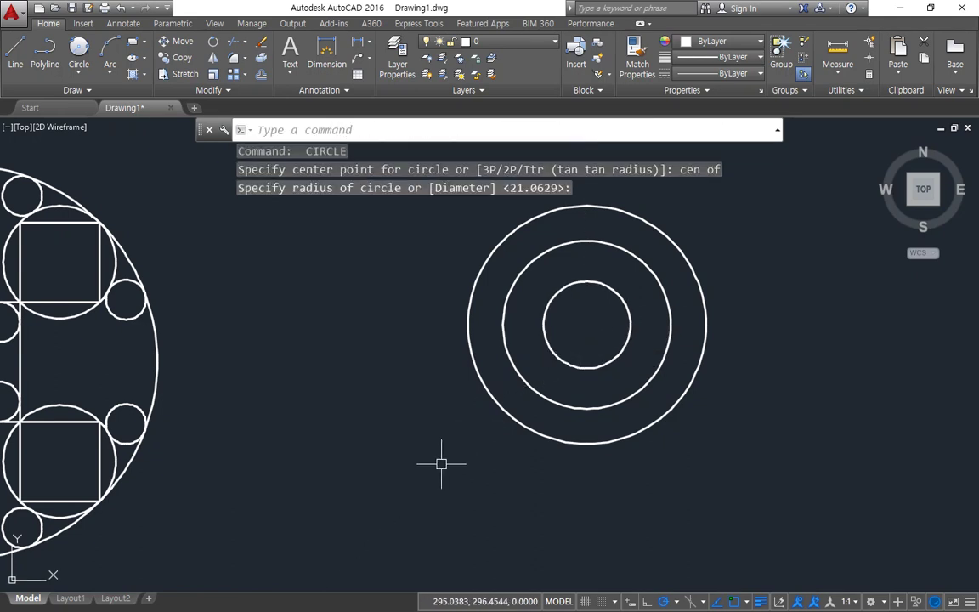
Draw a small innermost circle with a radius of about 3, entering the cen override to snap to the shared center
key("Return")
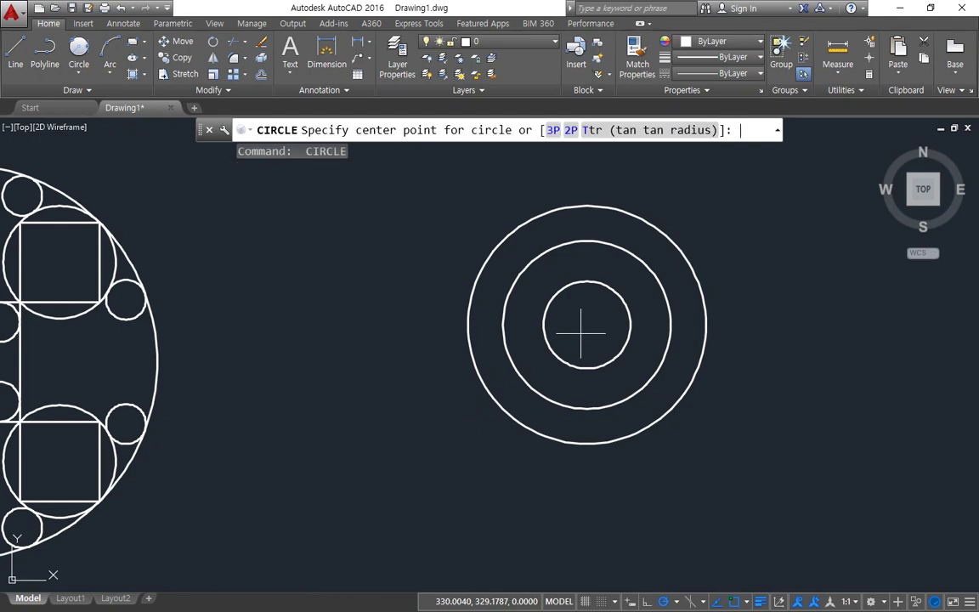
type("cen")
key("Return")
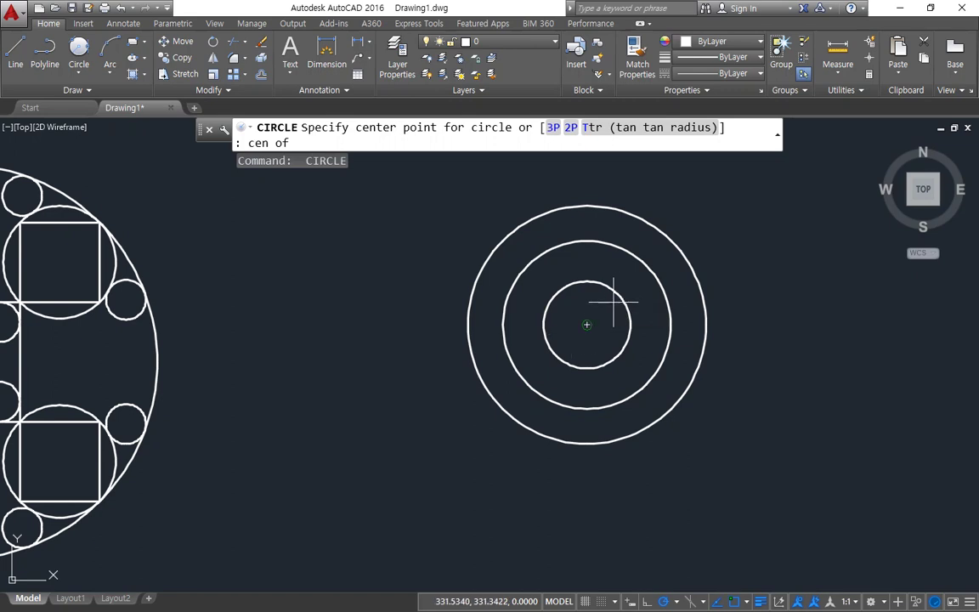
left_click(587, 323)
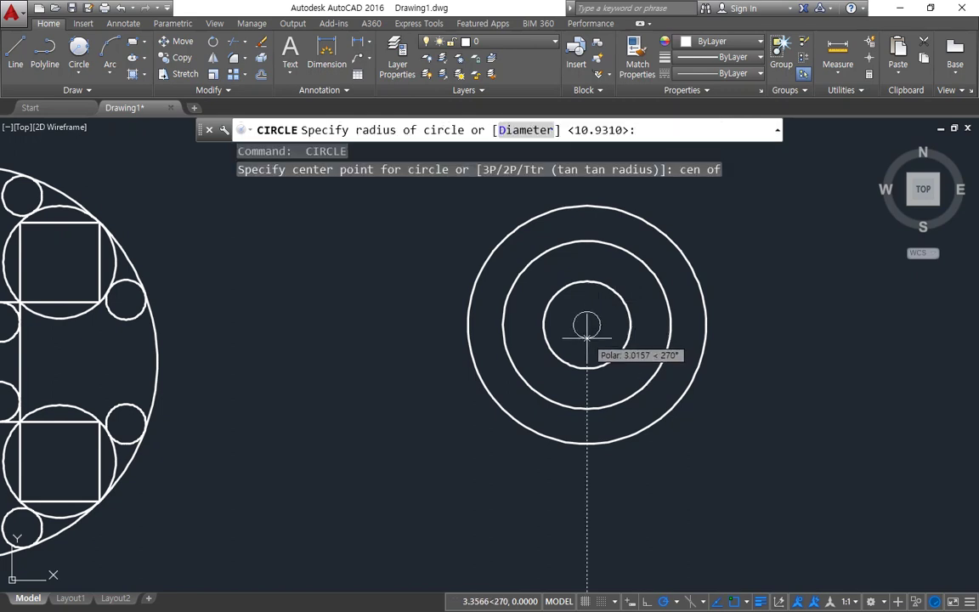
left_click(586, 338)
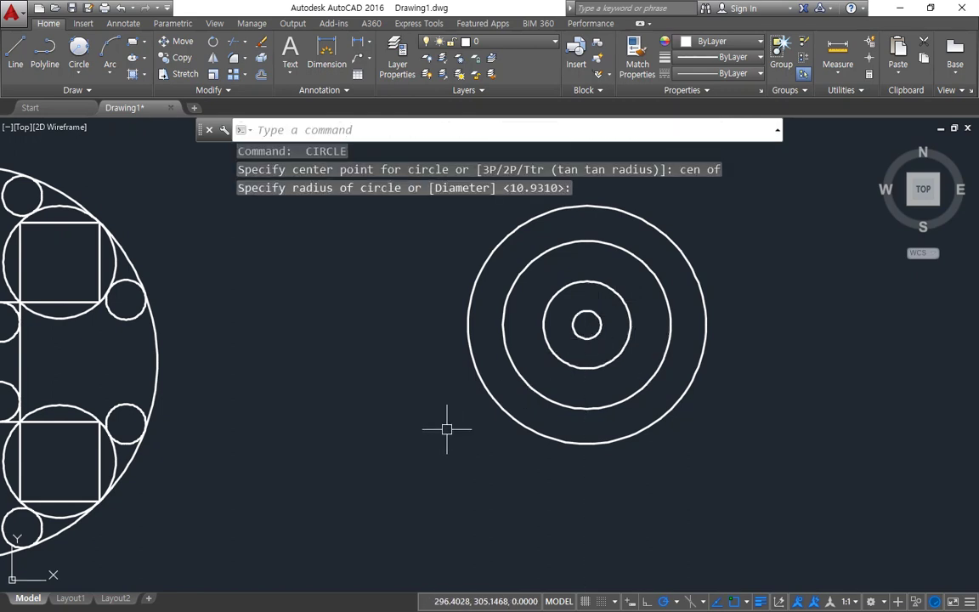
middle_click_drag(383, 426, 570, 416)
mouse_move(181, 460)
left_mouse_down()
mouse_move(79, 431)
mouse_move(204, 409)
left_mouse_up()
mouse_move(835, 479)
left_mouse_down()
mouse_move(885, 378)
mouse_move(792, 452)
left_mouse_up()
key("Escape")
Switch to the Notepad notes and review the END point, MID point, CENter and QUAdrant object snap entries, underlining them
key("alt+Tab")
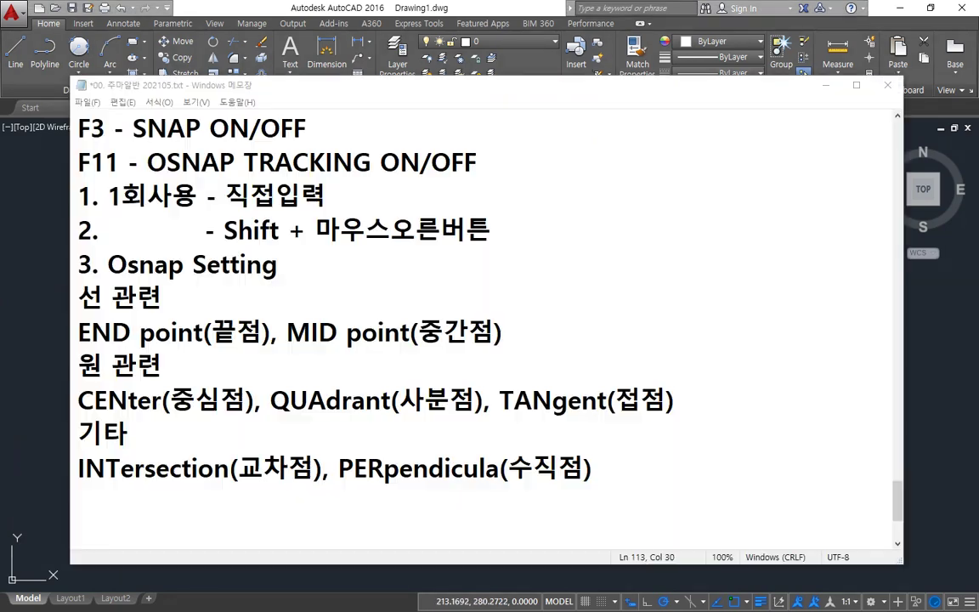
key("ctrl+alt+d")
left_click_drag(79, 338, 462, 349)
left_click_drag(80, 413, 255, 408)
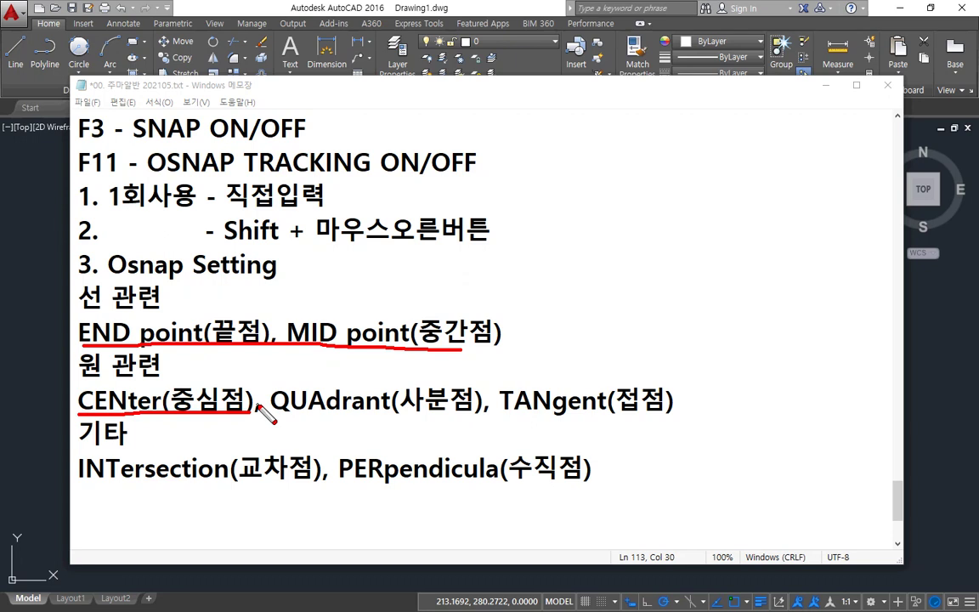
key("e")
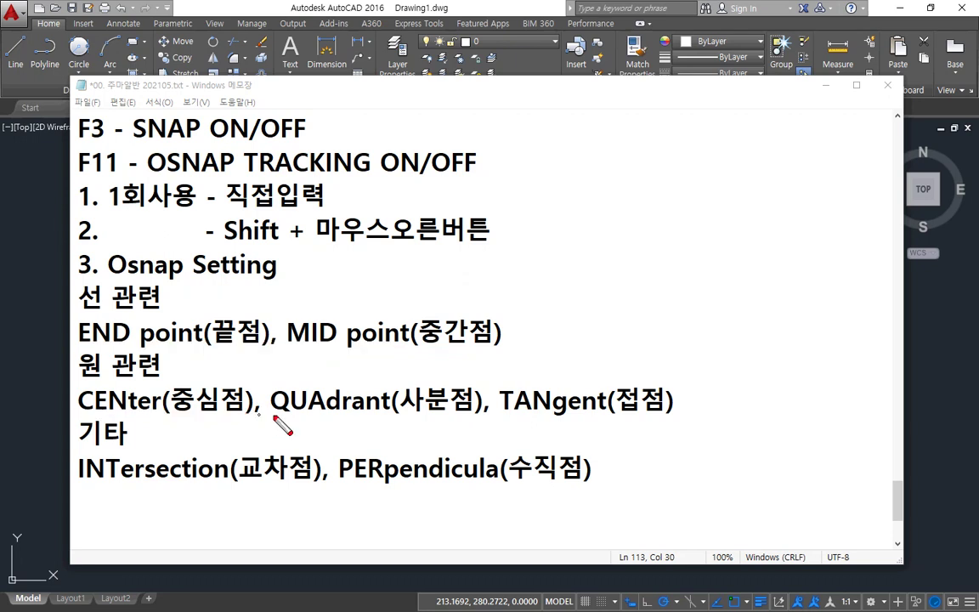
left_click_drag(272, 416, 475, 418)
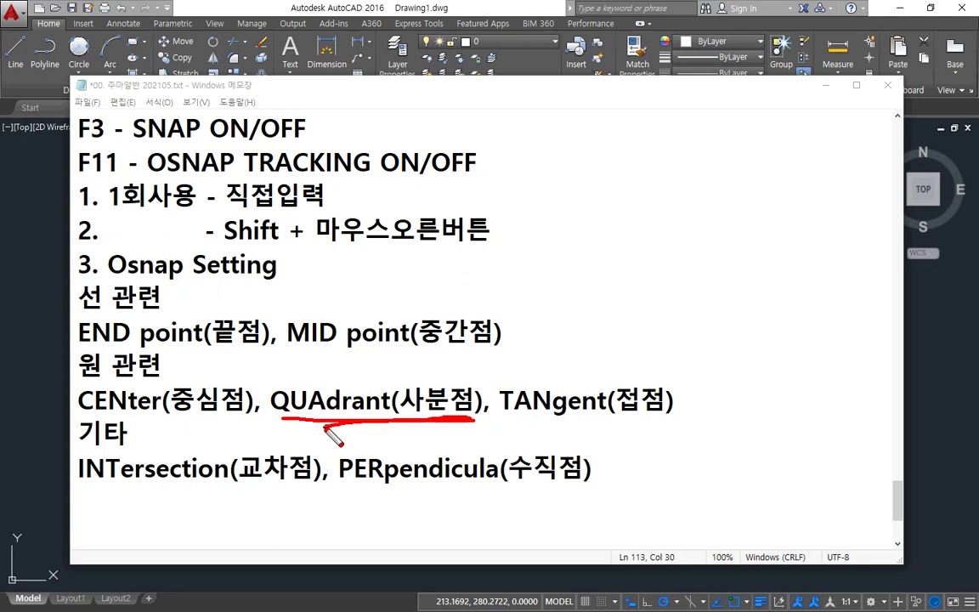
key("Escape")
Return to the AutoCAD drawing and point out the circle's two axes and four quadrant points with temporary pen marks
left_click(254, 5)
key("ctrl+2")
left_click_drag(337, 323, 650, 323)
mouse_move(489, 184)
left_mouse_down()
mouse_move(500, 322)
mouse_move(489, 495)
left_mouse_up()
left_click_drag(600, 335, 612, 333)
mouse_move(474, 205)
left_mouse_down()
mouse_move(490, 202)
mouse_move(497, 220)
left_mouse_up()
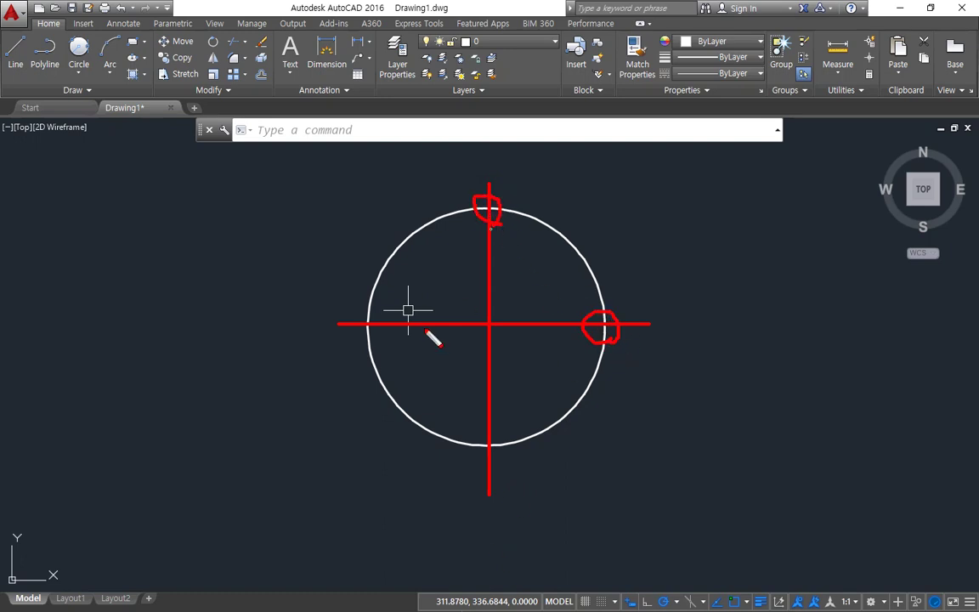
mouse_move(369, 330)
left_mouse_down()
mouse_move(380, 313)
mouse_move(374, 340)
left_mouse_up()
left_click_drag(489, 423, 516, 462)
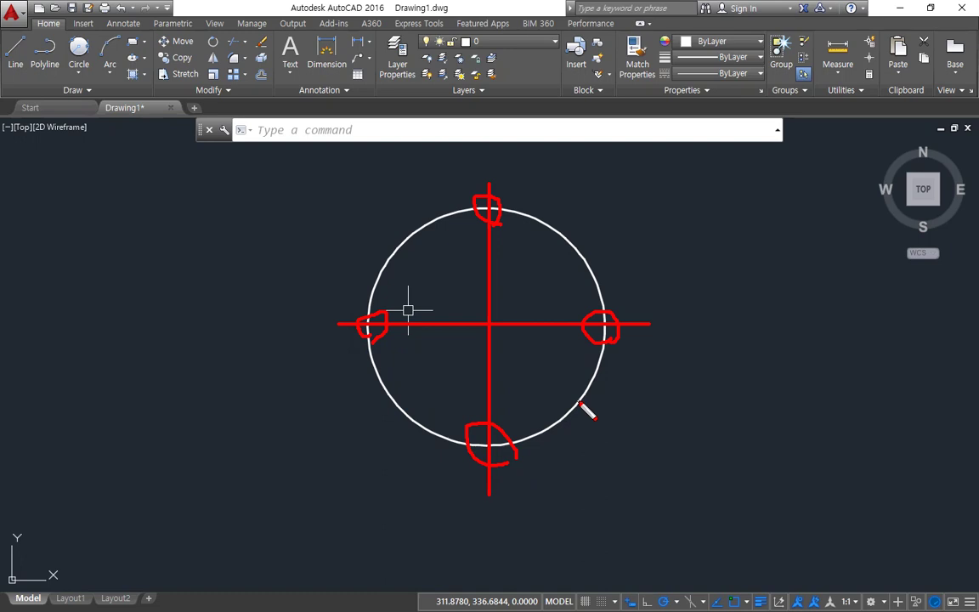
key("Escape")
Draw a vertical line from the circle's top quadrant to its bottom quadrant using one-time Quadrant snaps
type("l")
key("Return")
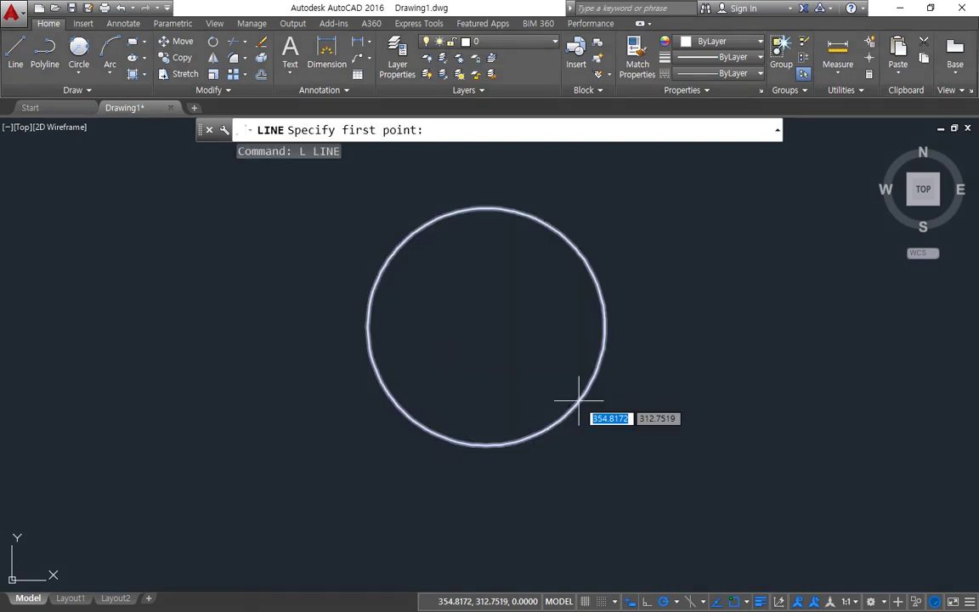
right_click(743, 212, "shift")
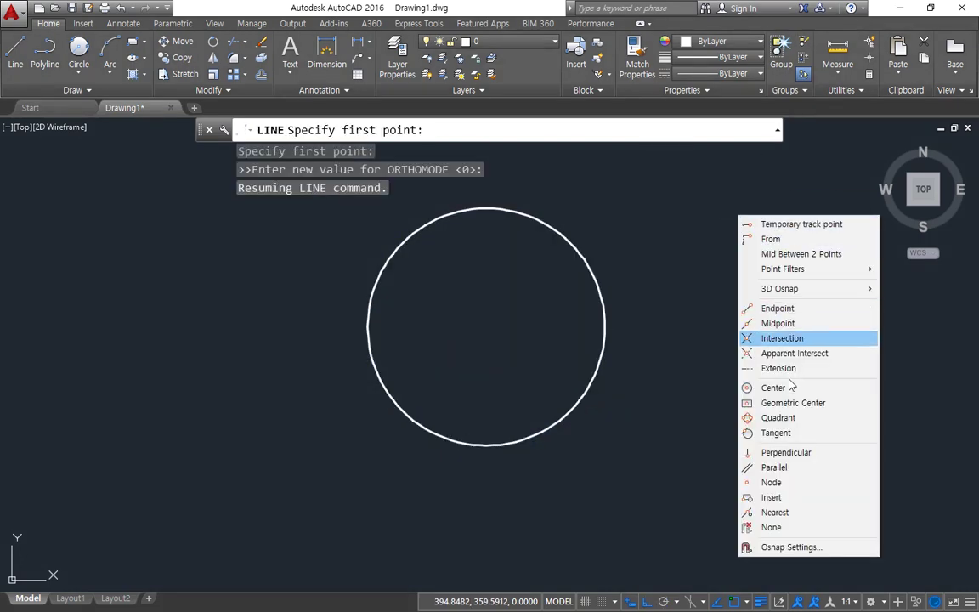
left_click(800, 418)
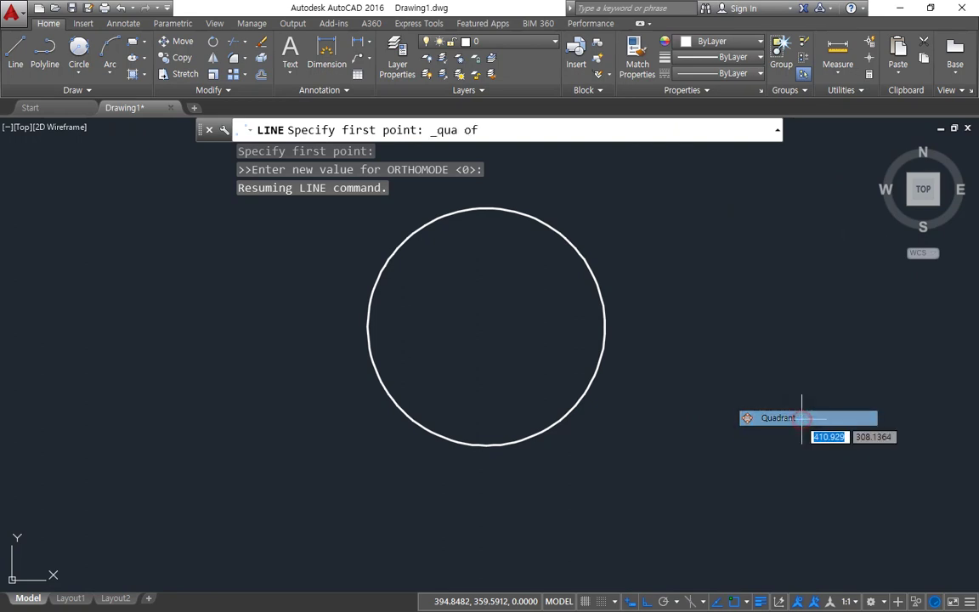
left_click(531, 222)
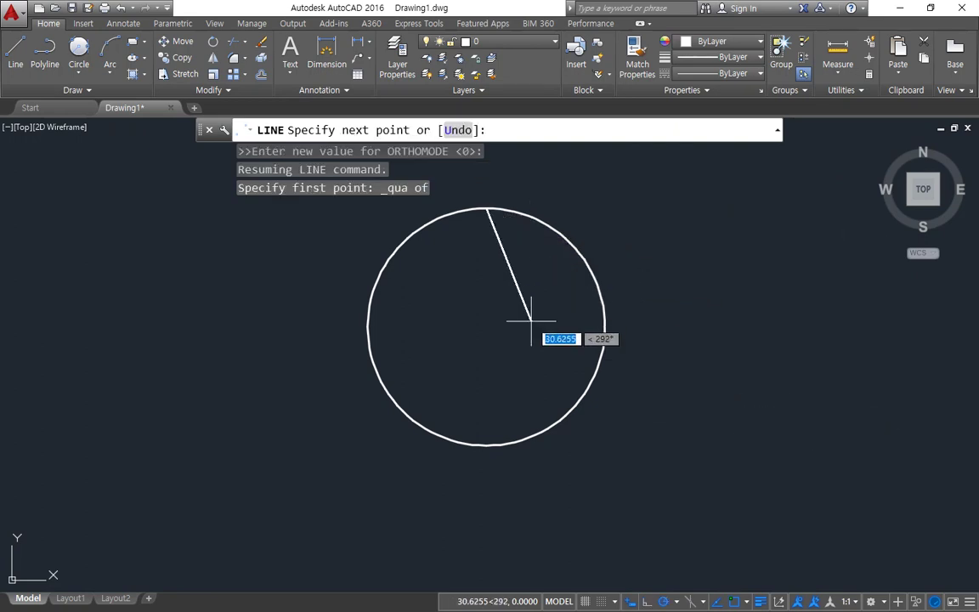
right_click(531, 321, "shift")
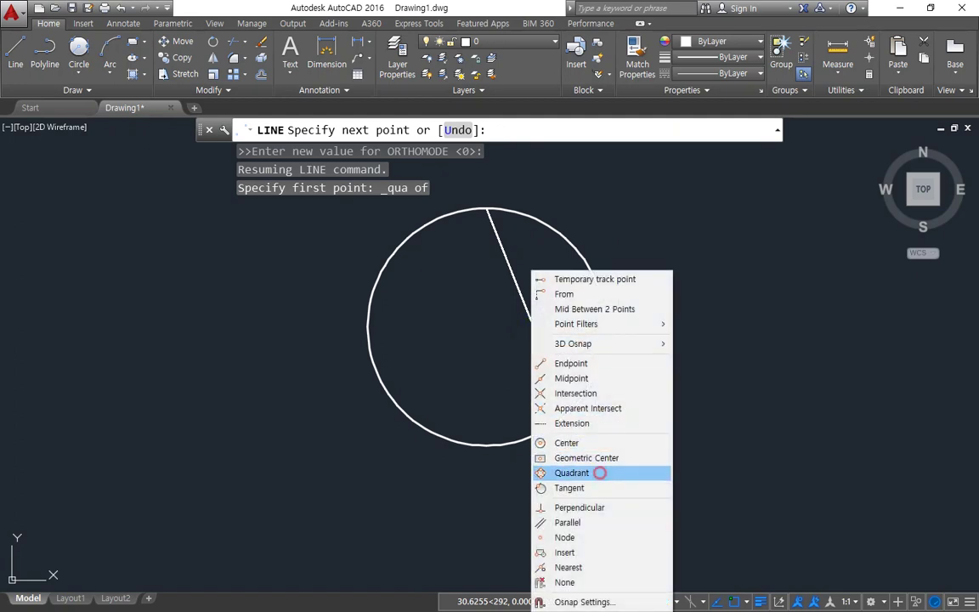
left_click(600, 473)
left_click(515, 445)
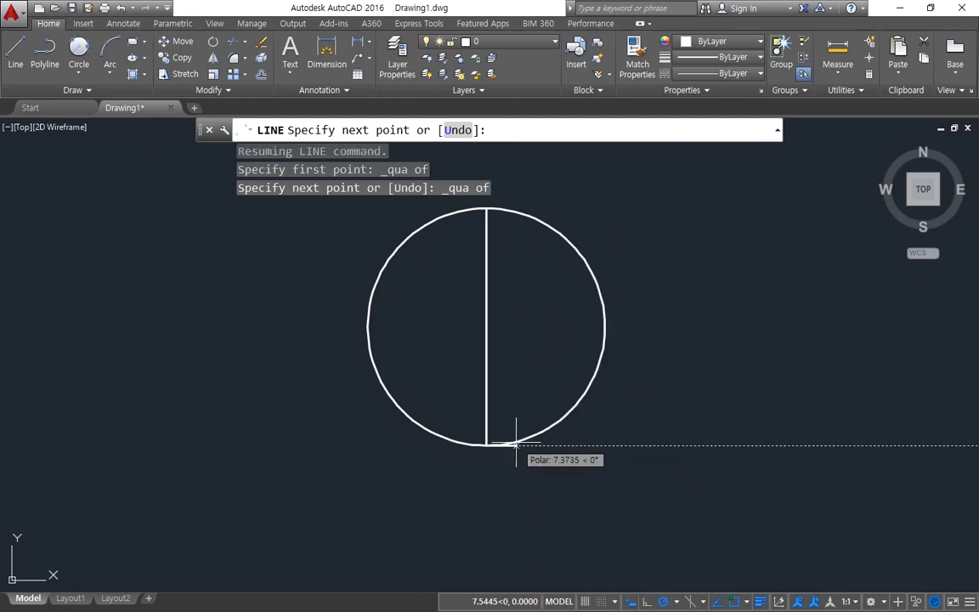
key("Return")
Draw a horizontal line from the circle's left quadrant to its right quadrant using one-time Quadrant snaps
key("Return")
right_click(445, 272, "shift")
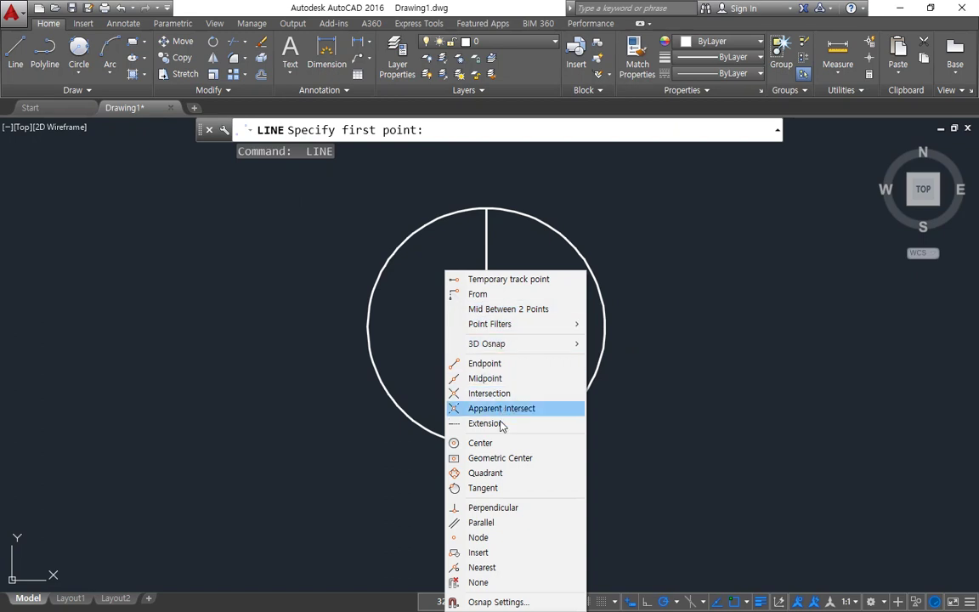
left_click(498, 473)
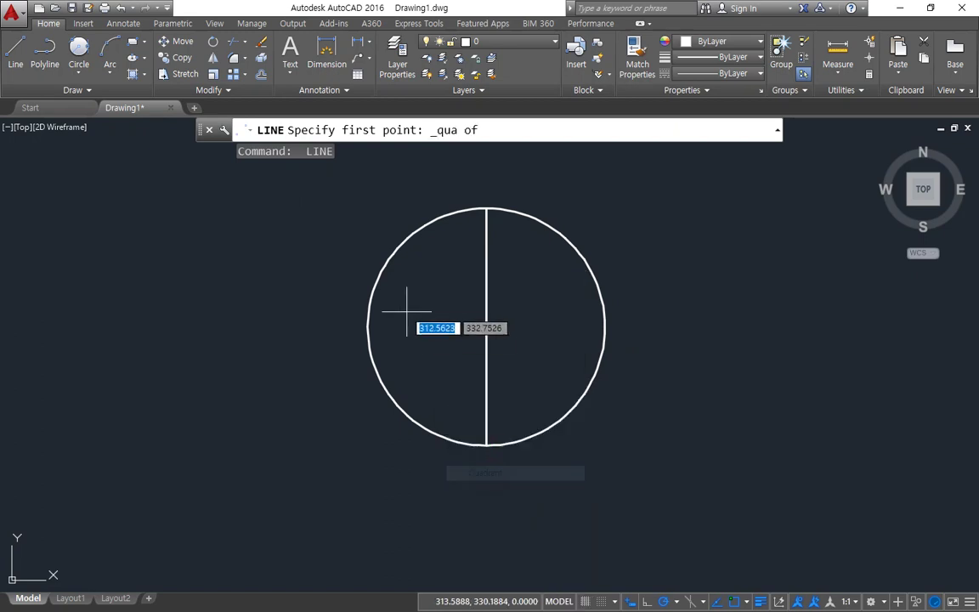
left_click(369, 326)
right_click(497, 307, "shift")
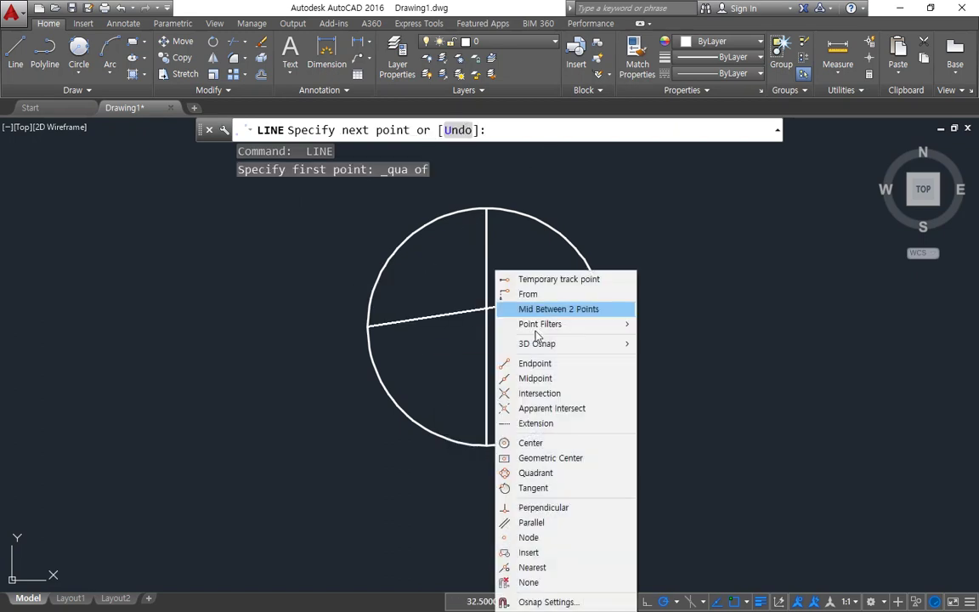
left_click(548, 472)
left_click(578, 391)
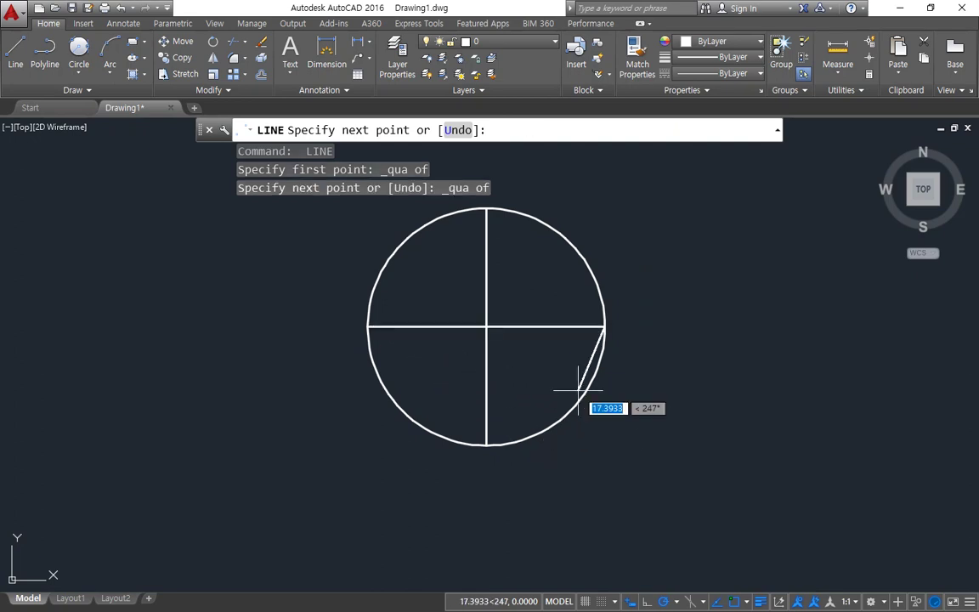
key("Return")
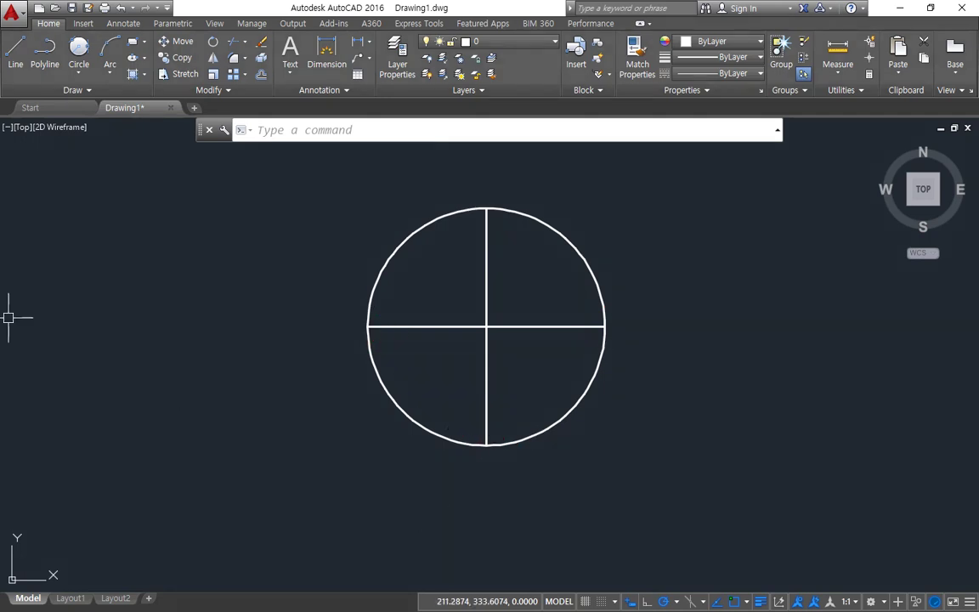
Erase the two crossing lines inside the circle
type("e")
key("Return")
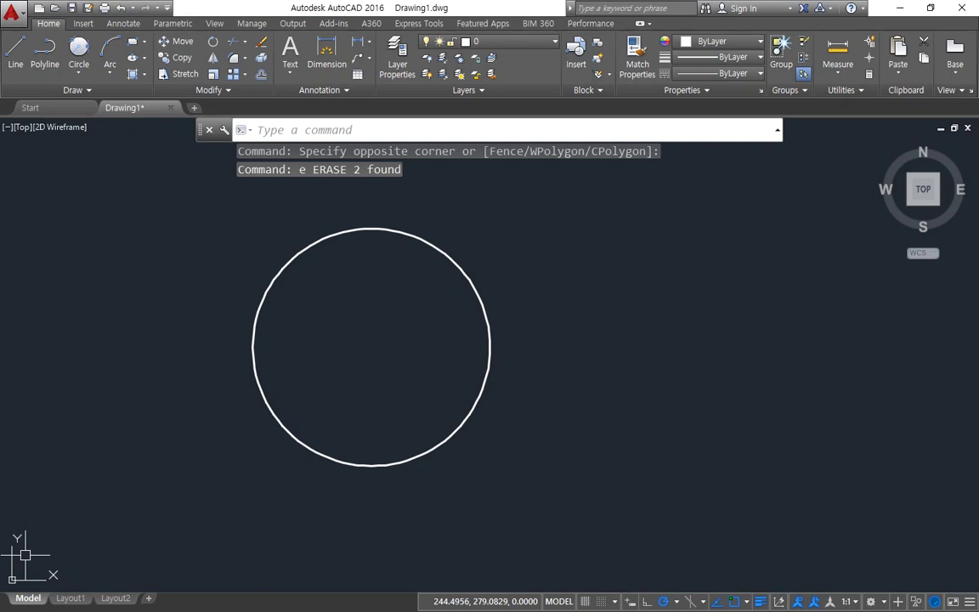
Switch to the Notepad notes, highlight the TANgent object snap entry, and return to the AutoCAD drawing
key("alt+Tab")
left_click_drag(500, 400, 679, 403)
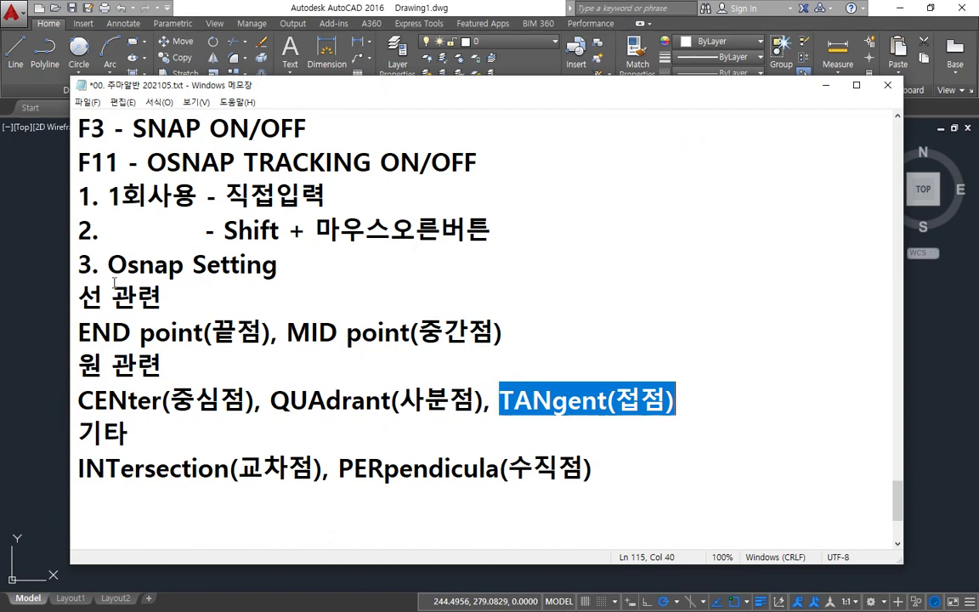
left_click(35, 227)
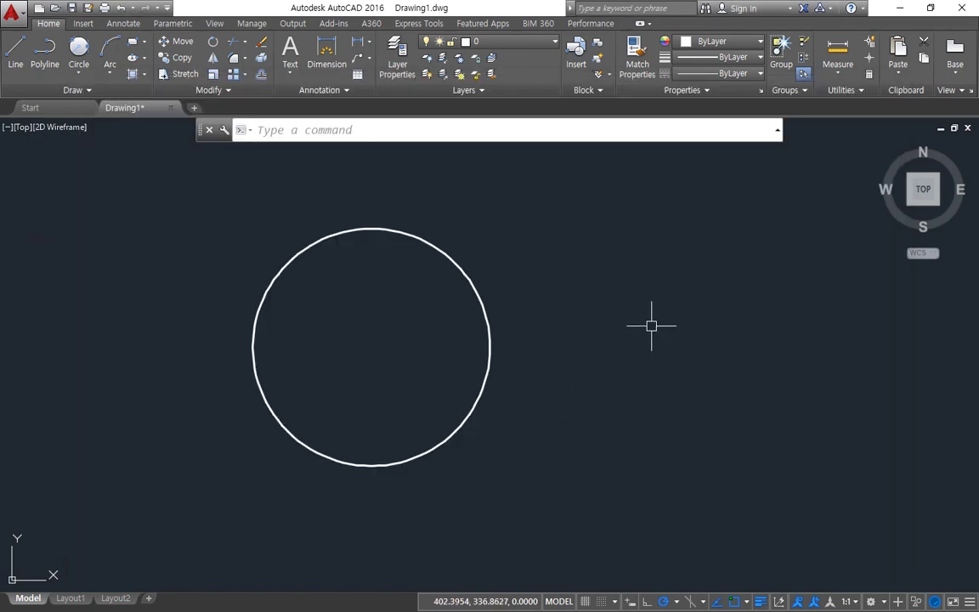
Draw a line about 78 long from a point right of the circle to its upper side, ending with a one-time Tangent snap
type("l")
key("Return")
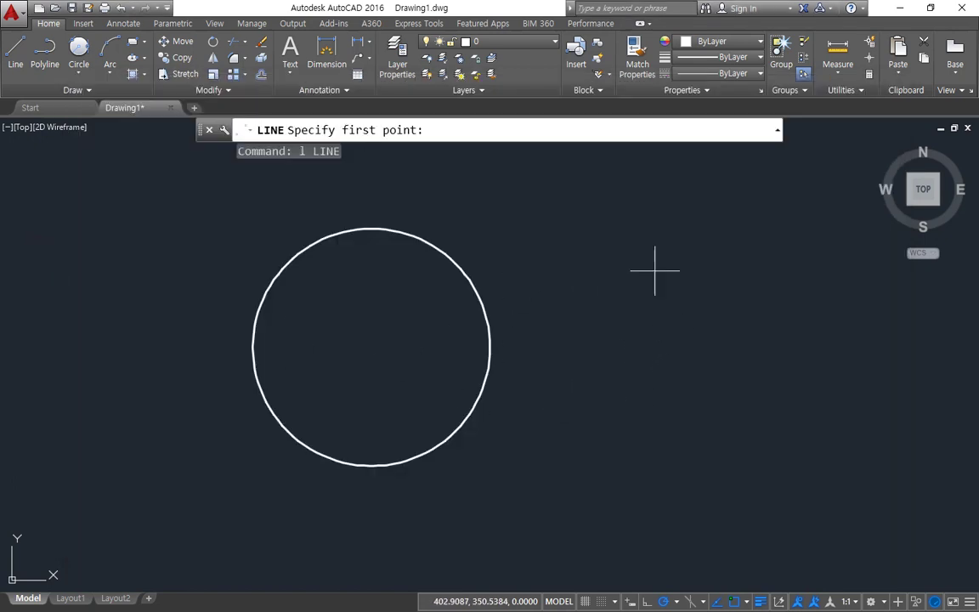
key("Escape")
type("L")
key("Return")
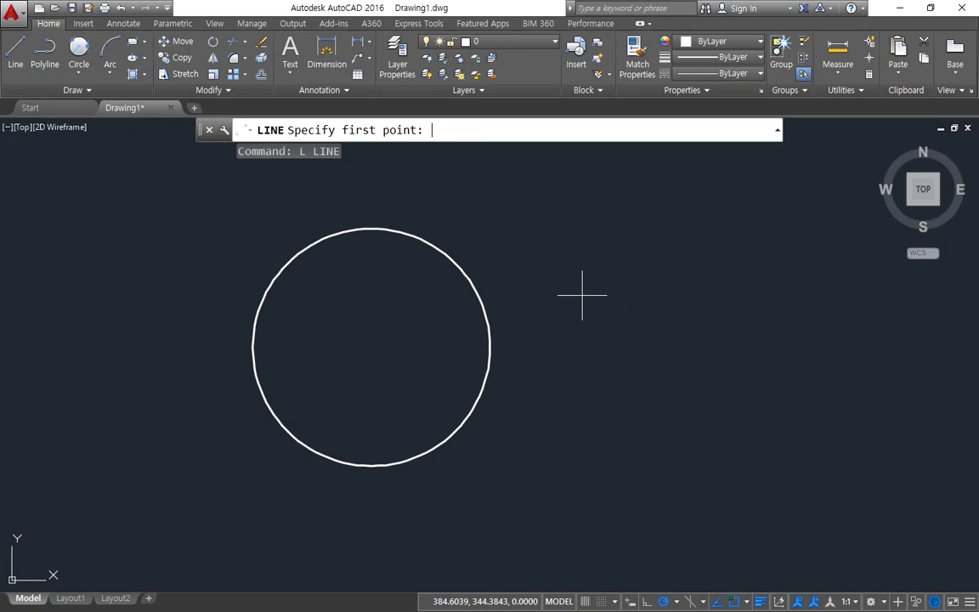
left_click(698, 396)
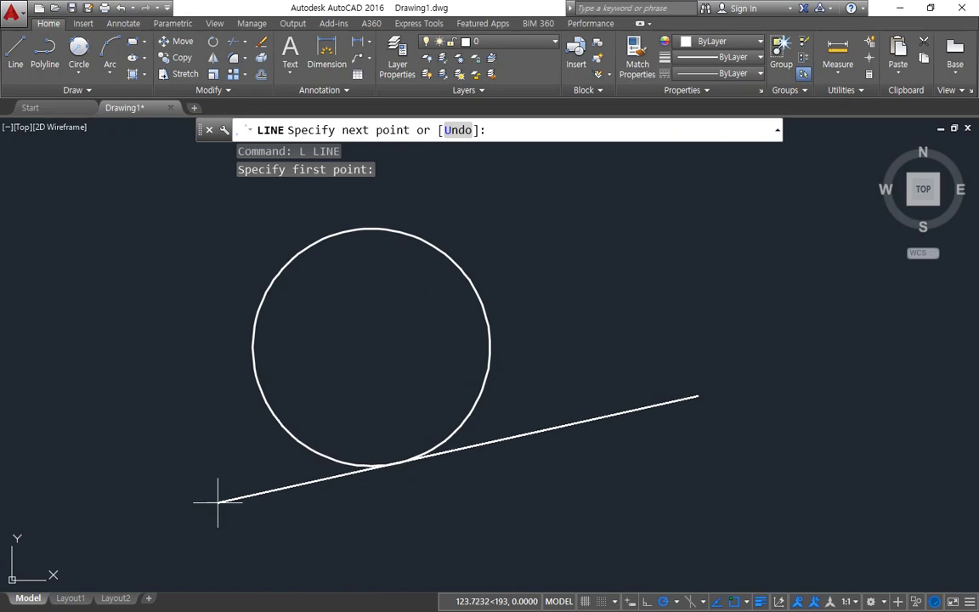
right_click(542, 218, "shift")
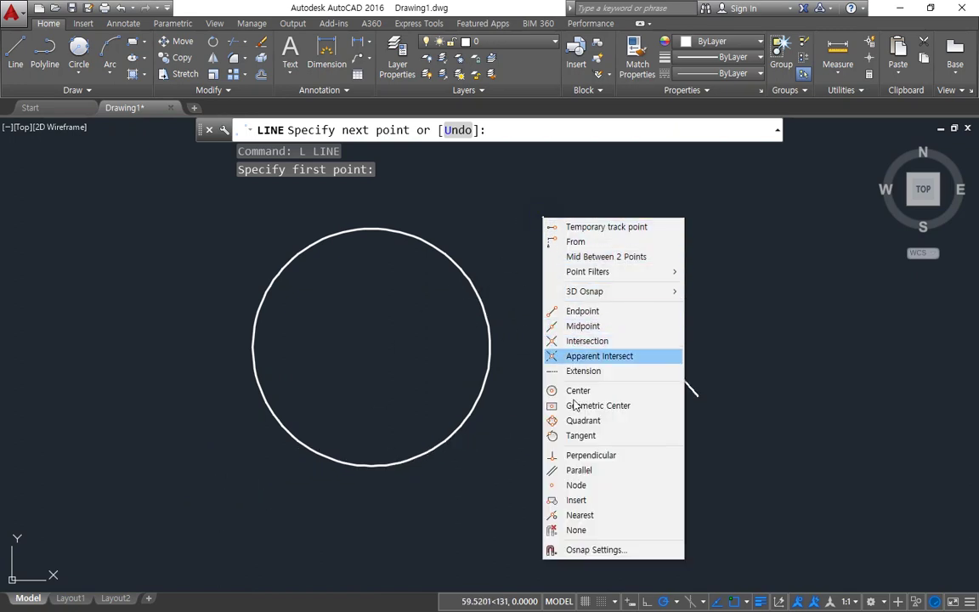
left_click(570, 436)
left_click(464, 264)
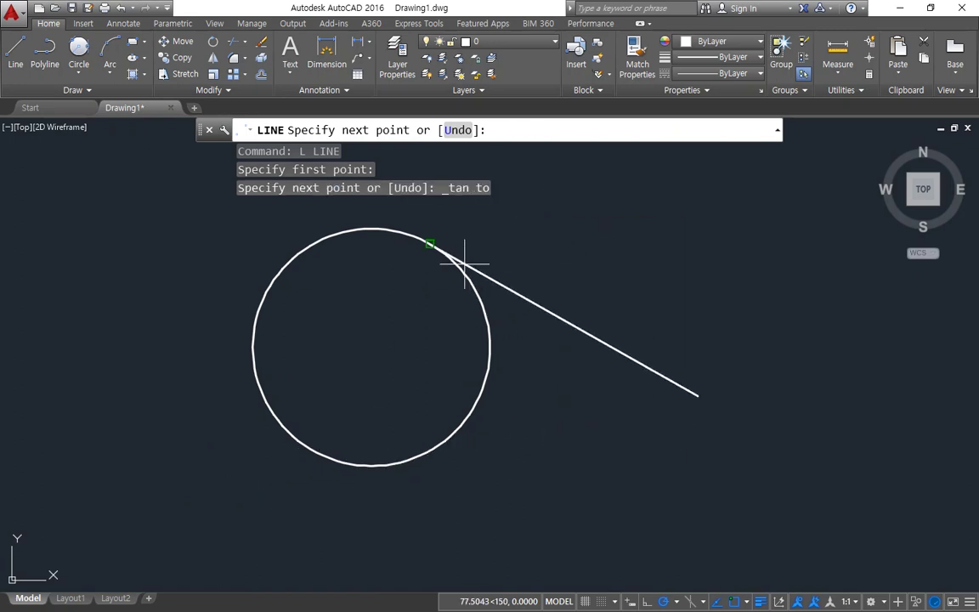
key("Return")
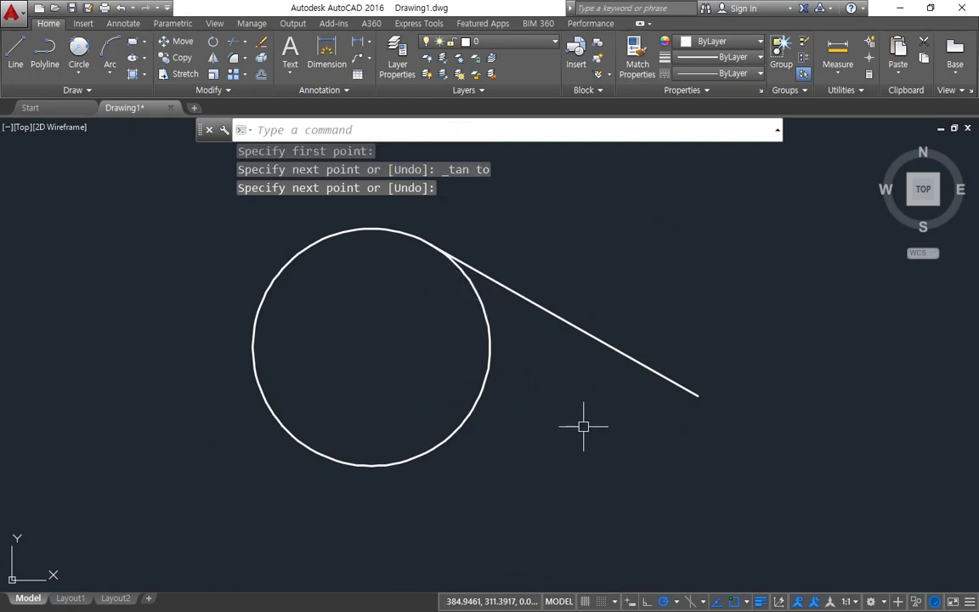
Draw a line from the tangent line's outer end to the circle's lower side, ending with a one-time Tangent snap
key("Return")
left_click(669, 391)
right_click(598, 255, "shift")
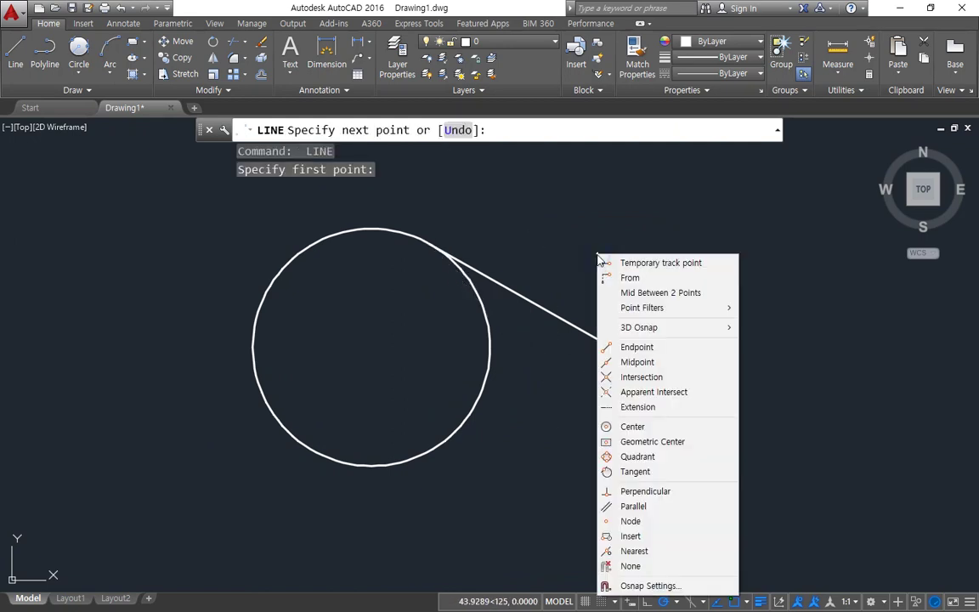
left_click(590, 471)
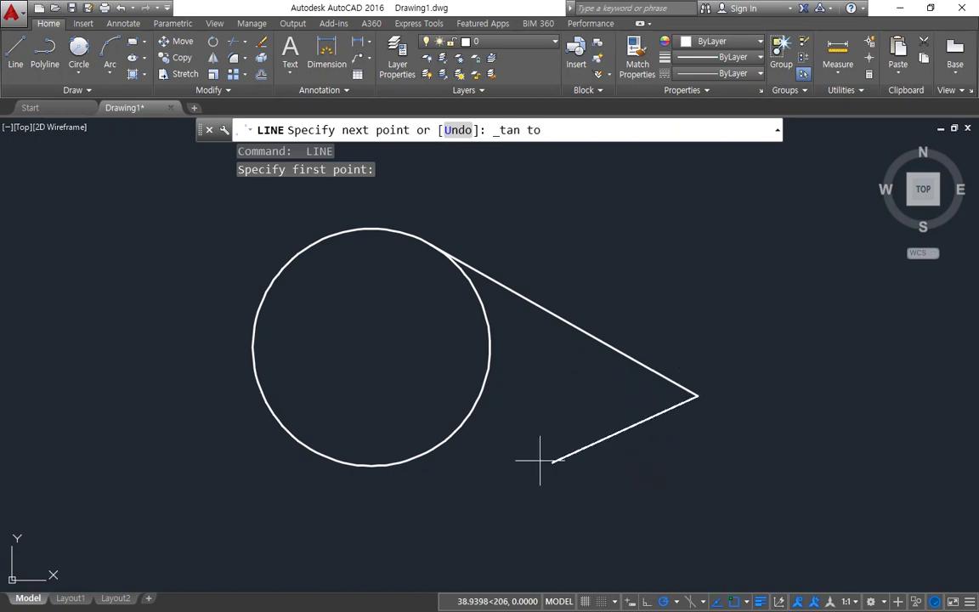
left_click(470, 426)
key("Return")
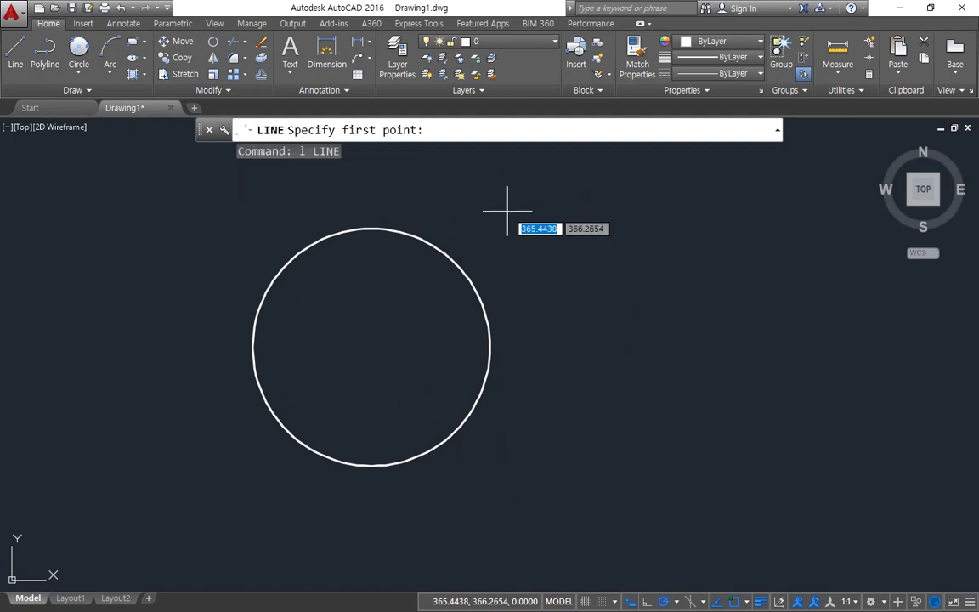
Draw a line starting with a one-time Tangent snap on the circle's upper side and ending at a free point right of the circle
right_click(528, 195, "shift")
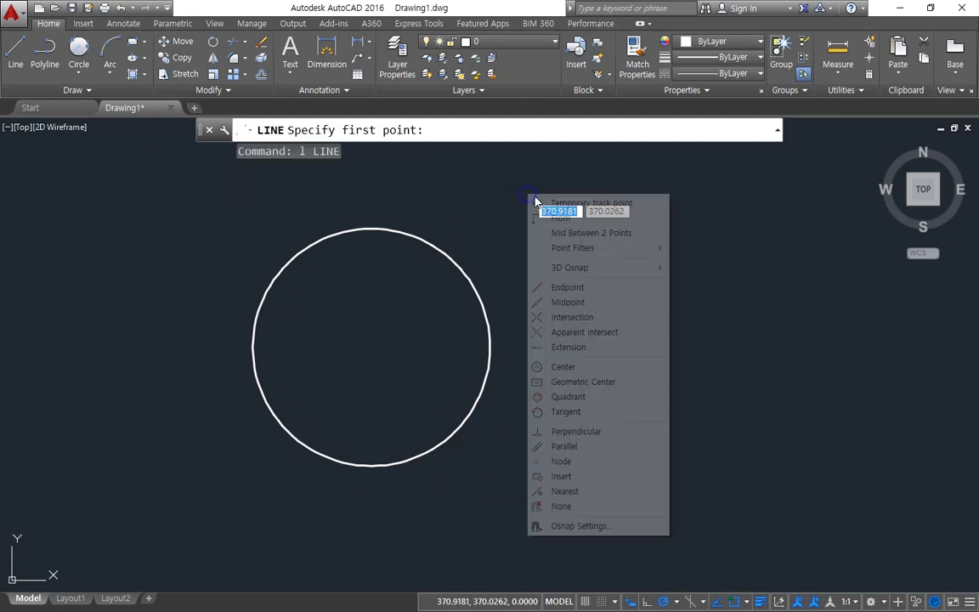
left_click(588, 412)
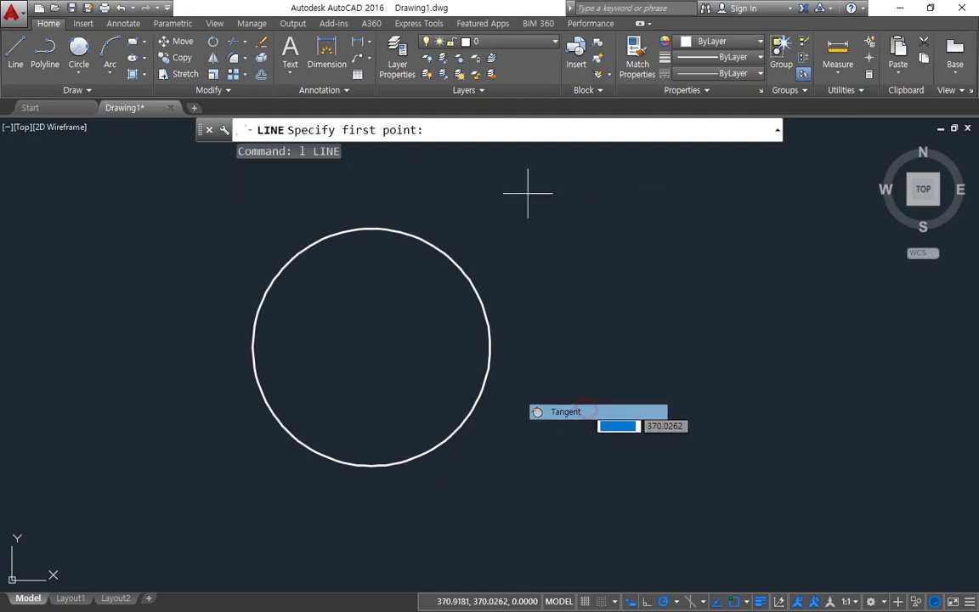
left_click(280, 264)
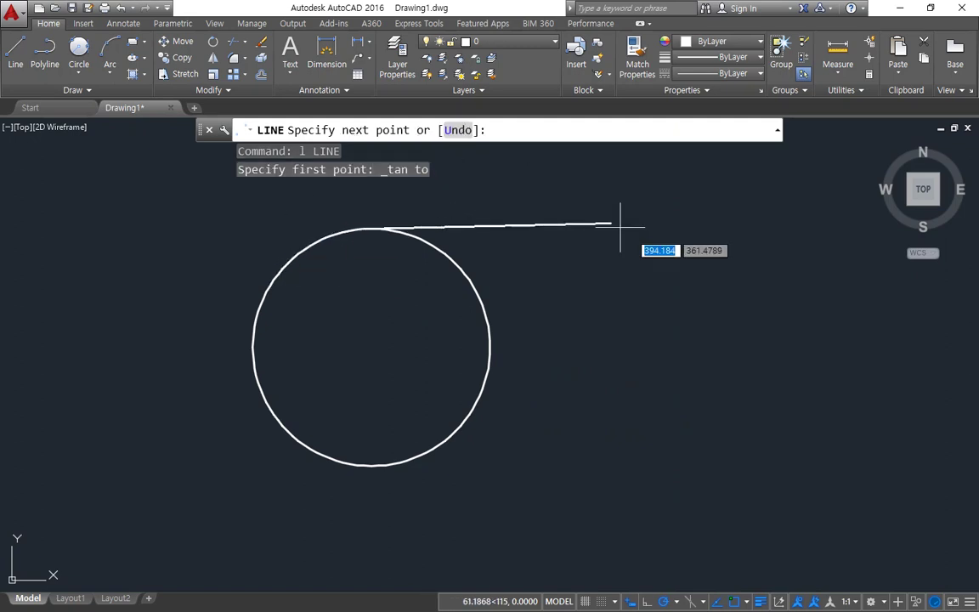
left_click(768, 293)
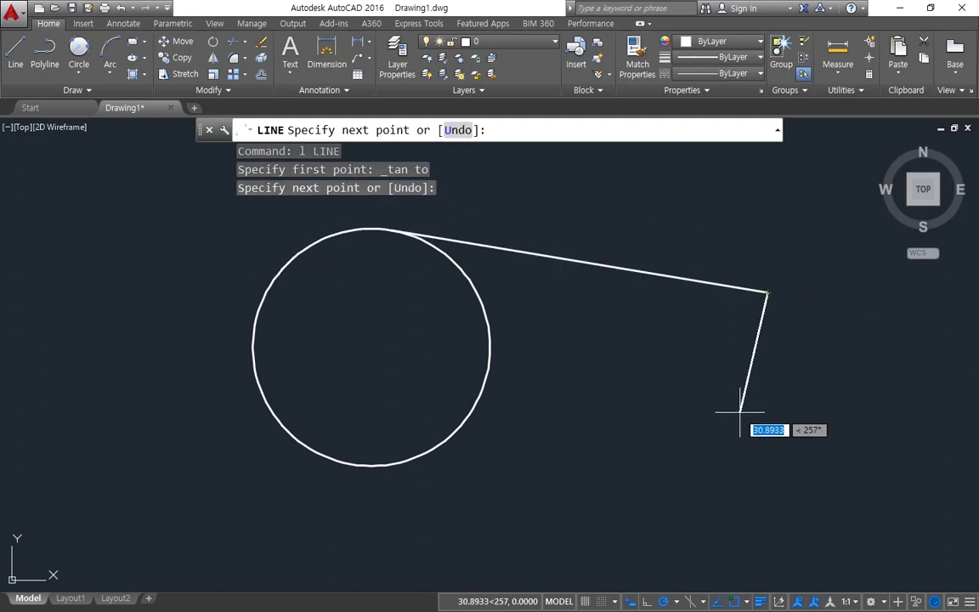
key("Return")
Draw a line from a one-time Tangent snap on the circle's lower side to the upper tangent line's outer endpoint
key("Return")
right_click(613, 271, "shift")
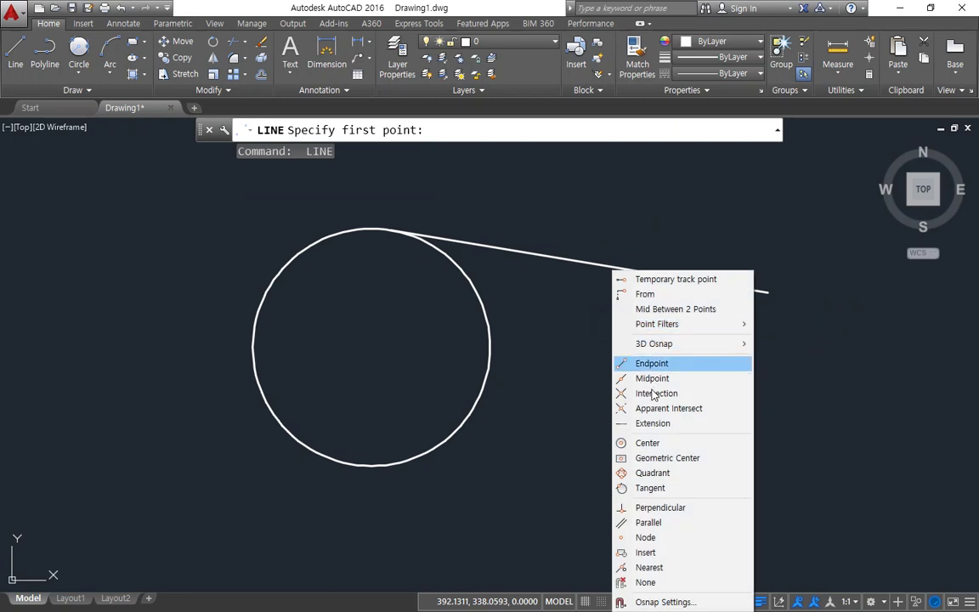
left_click(650, 488)
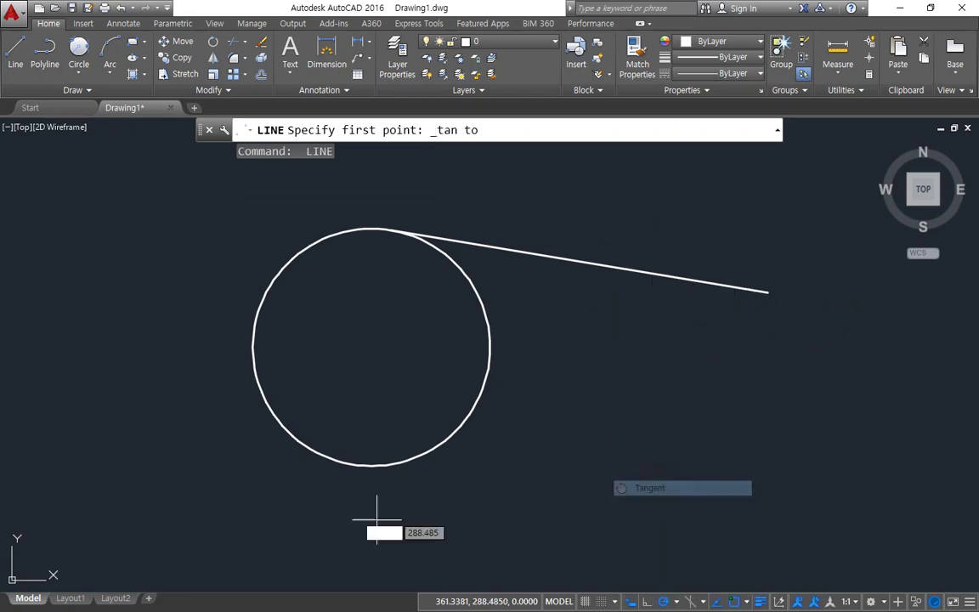
left_click(326, 453)
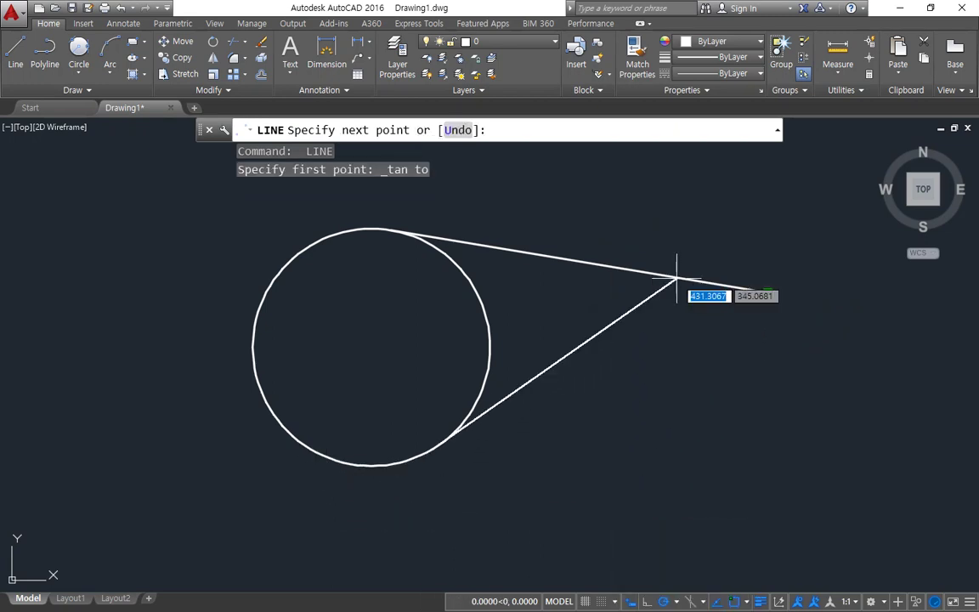
left_click(768, 294)
key("Return")
mouse_move(796, 337)
left_mouse_down()
mouse_move(763, 316)
mouse_move(772, 384)
mouse_move(516, 241)
mouse_move(466, 226)
mouse_move(495, 262)
left_mouse_up()
left_click_drag(732, 362, 541, 500)
left_click_drag(425, 508, 422, 505)
mouse_move(436, 472)
left_mouse_down()
mouse_move(424, 503)
mouse_move(459, 527)
left_mouse_up()
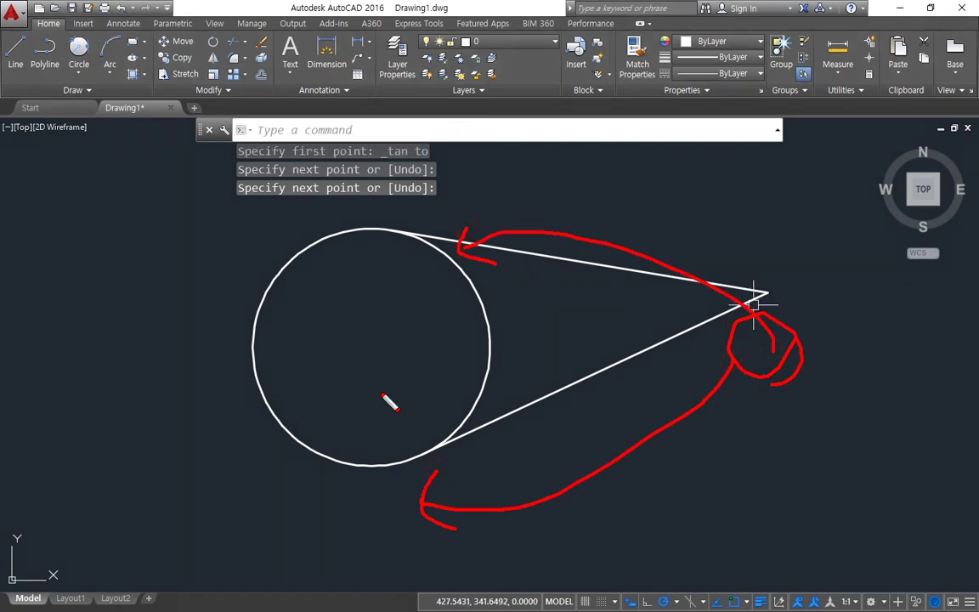
key("e")
mouse_move(283, 296)
left_mouse_down()
mouse_move(249, 258)
mouse_move(745, 268)
left_mouse_up()
mouse_move(360, 498)
left_mouse_down()
mouse_move(364, 508)
mouse_move(792, 365)
mouse_move(770, 317)
mouse_move(819, 353)
left_mouse_up()
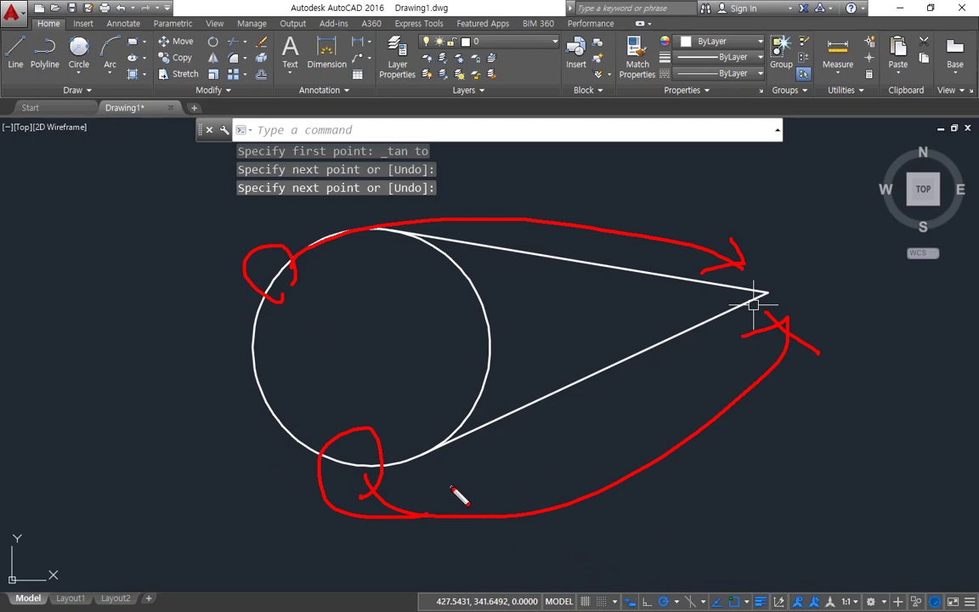
key("Escape")
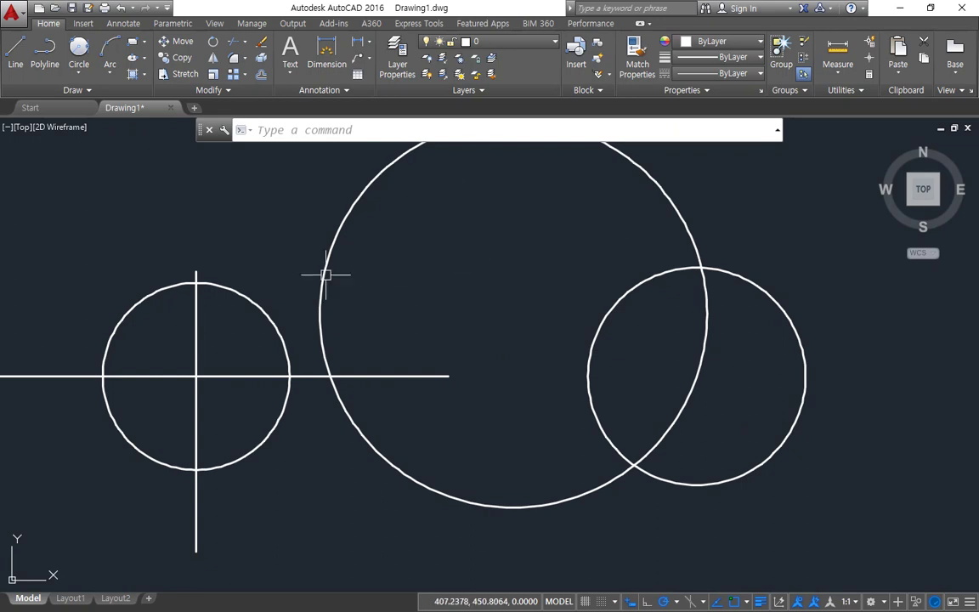
Erase the circle centred on the crossing of the horizontal and vertical lines
left_click(246, 284)
left_click(218, 313)
type("e")
key("Return")
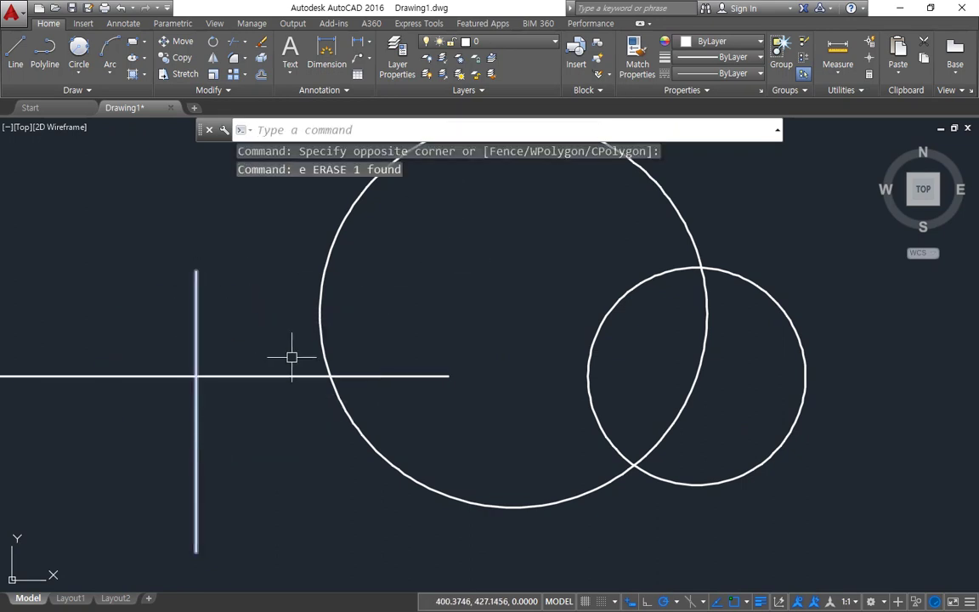
Draw a circle of radius about 19 centred on the crossing of the horizontal and vertical lines
type("c")
key("Return")
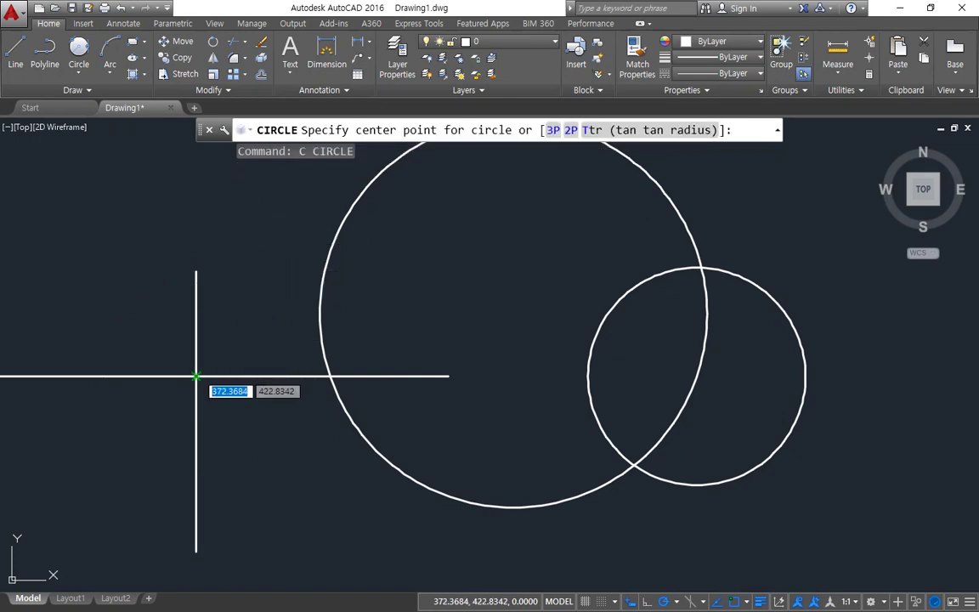
left_click(197, 376)
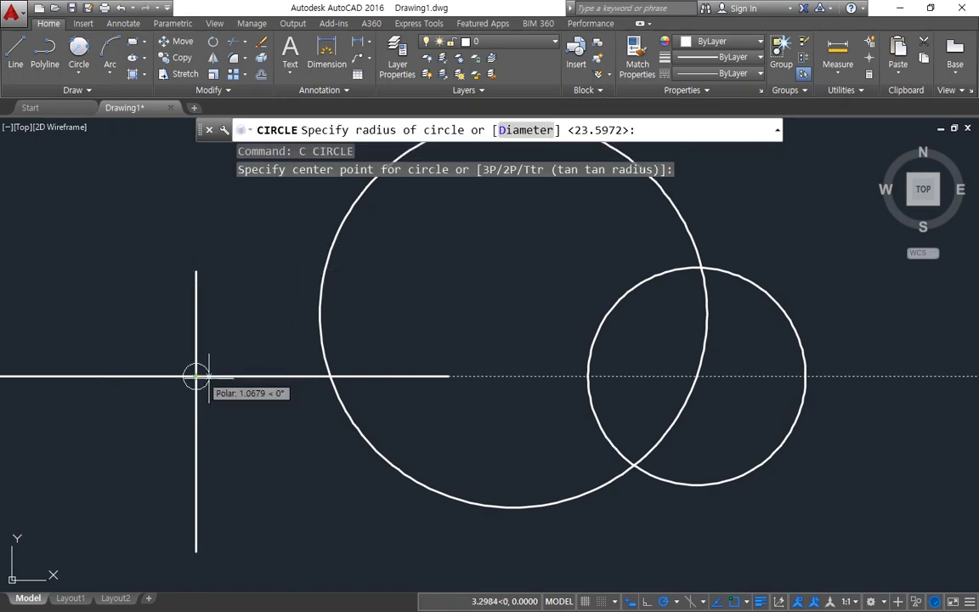
left_click(254, 419)
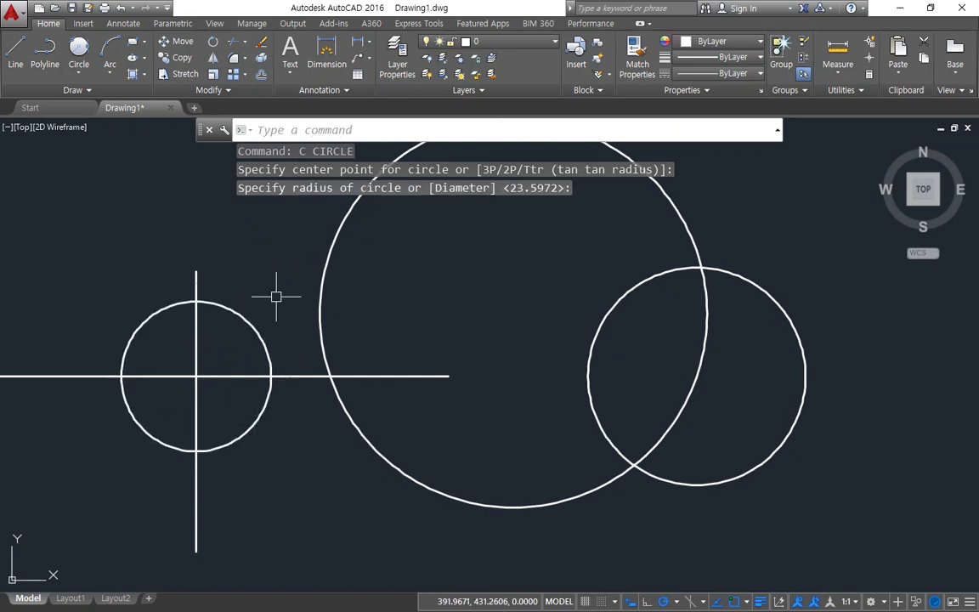
Draw a circle of radius about 15 centred with a one-time Intersection snap where the vertical line meets the new circle's upper edge
key("Return")
right_click(277, 238, "shift")
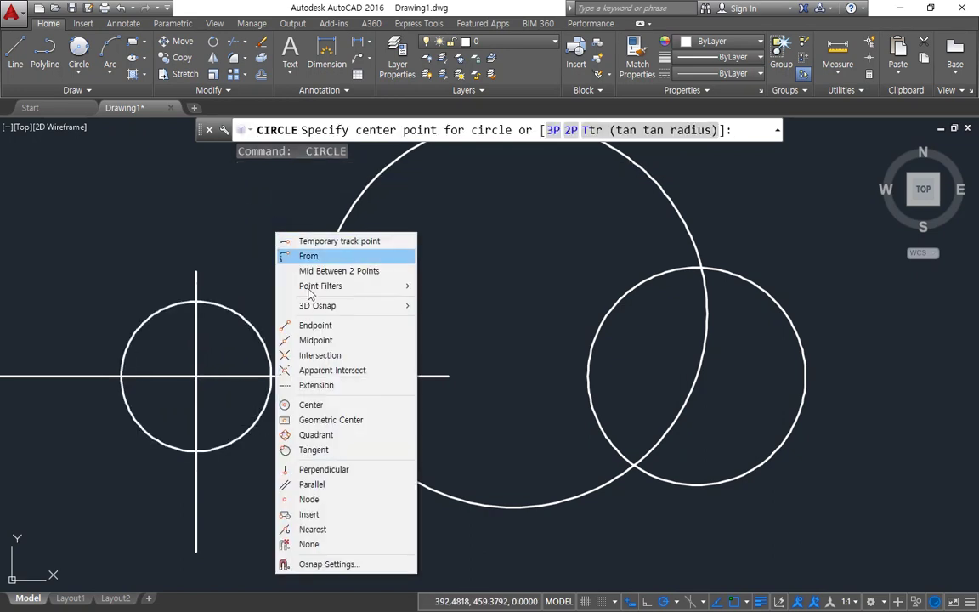
left_click(330, 363)
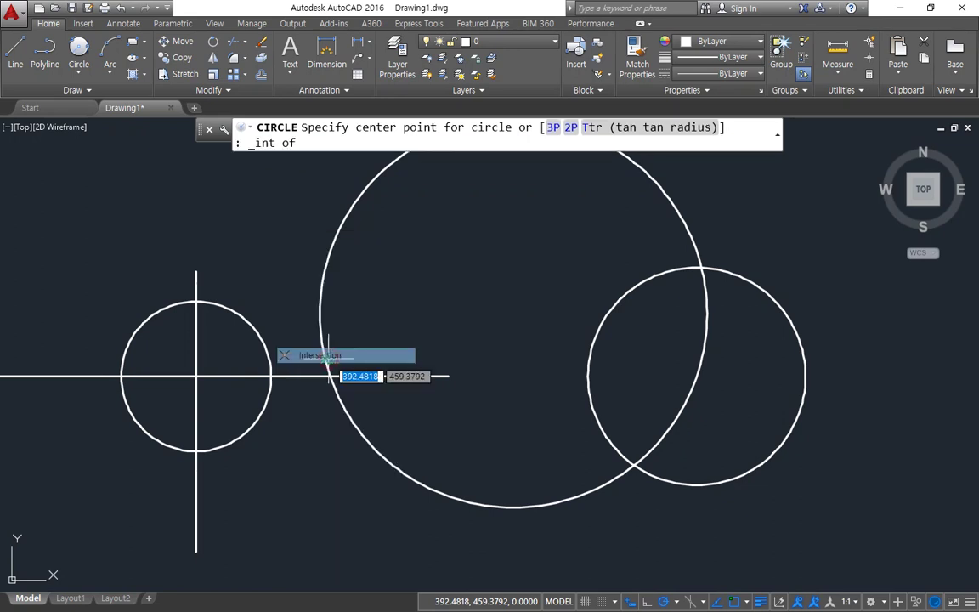
left_click(196, 302)
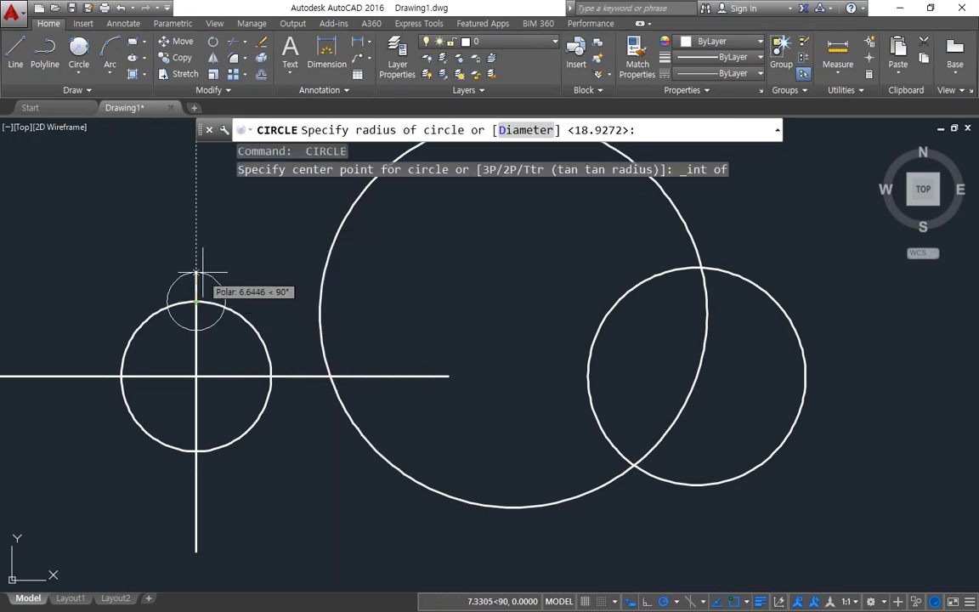
left_click(204, 240)
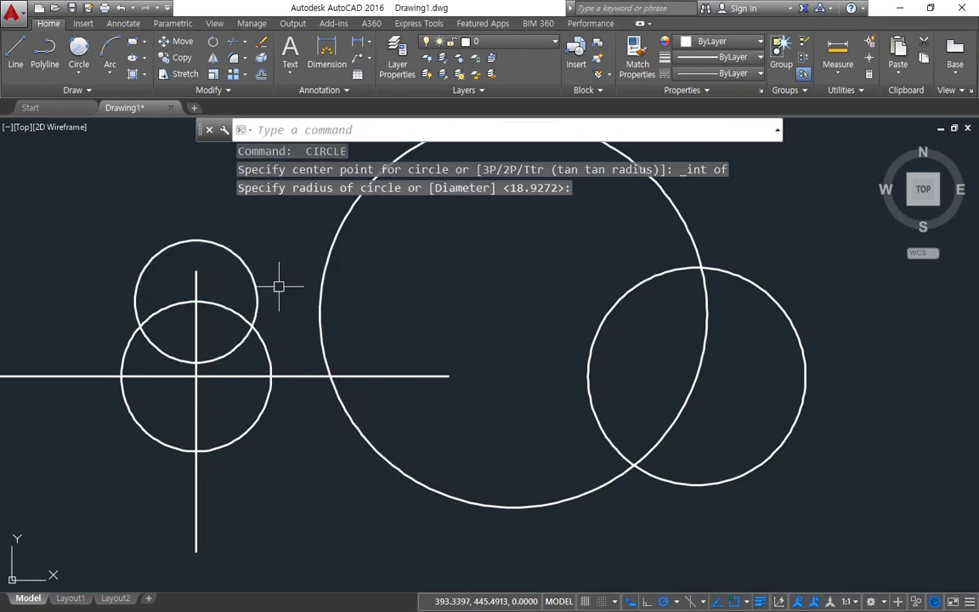
mouse_move(204, 283)
left_mouse_down()
mouse_move(202, 219)
mouse_move(213, 272)
mouse_move(201, 281)
left_mouse_up()
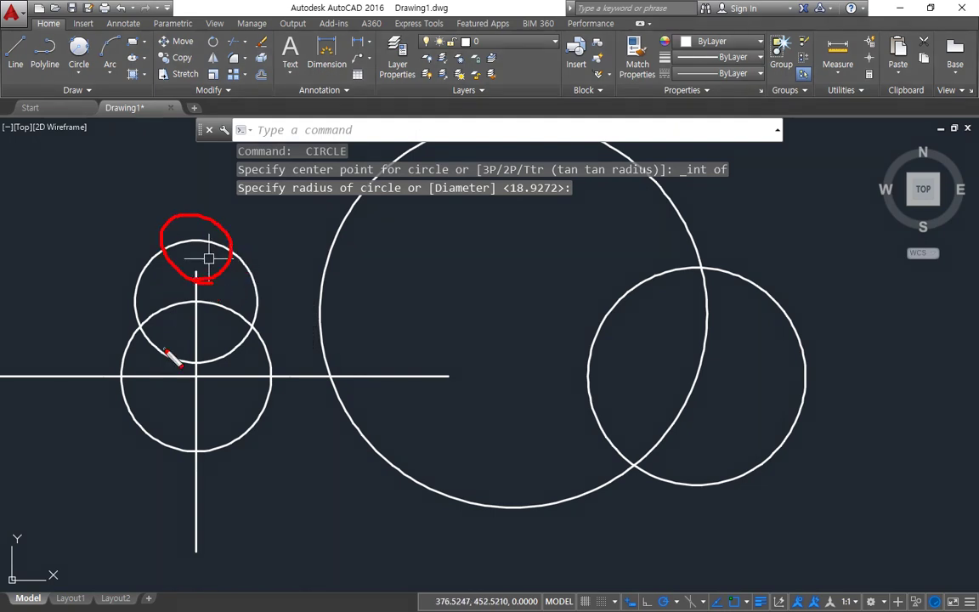
key("Escape")
key("ctrl+2")
left_click_drag(734, 573, 733, 562)
mouse_move(764, 459)
left_mouse_down()
mouse_move(748, 533)
mouse_move(763, 550)
left_mouse_up()
left_click_drag(181, 260, 217, 265)
mouse_move(168, 235)
left_mouse_down()
mouse_move(223, 263)
mouse_move(213, 279)
left_mouse_up()
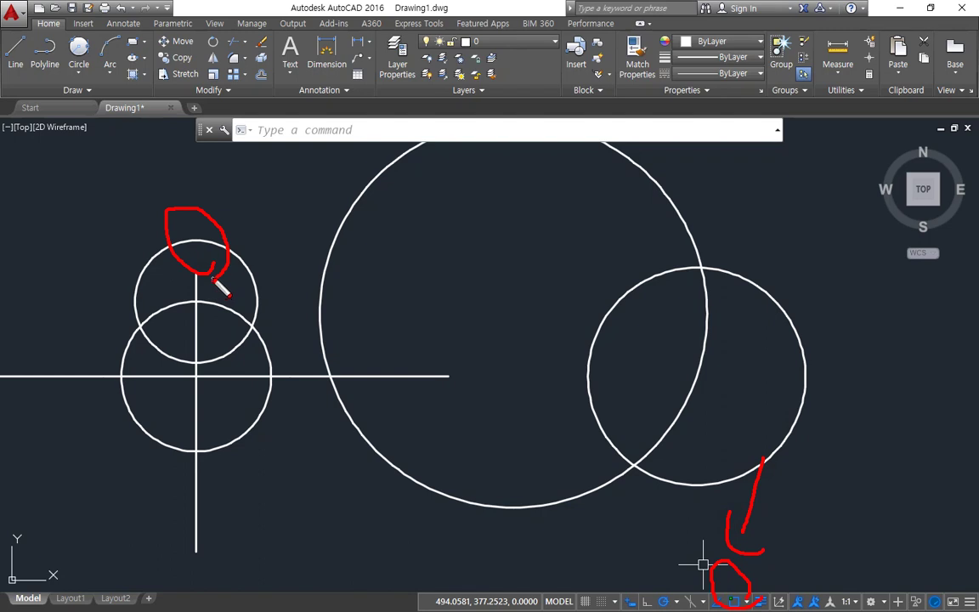
key("Escape")
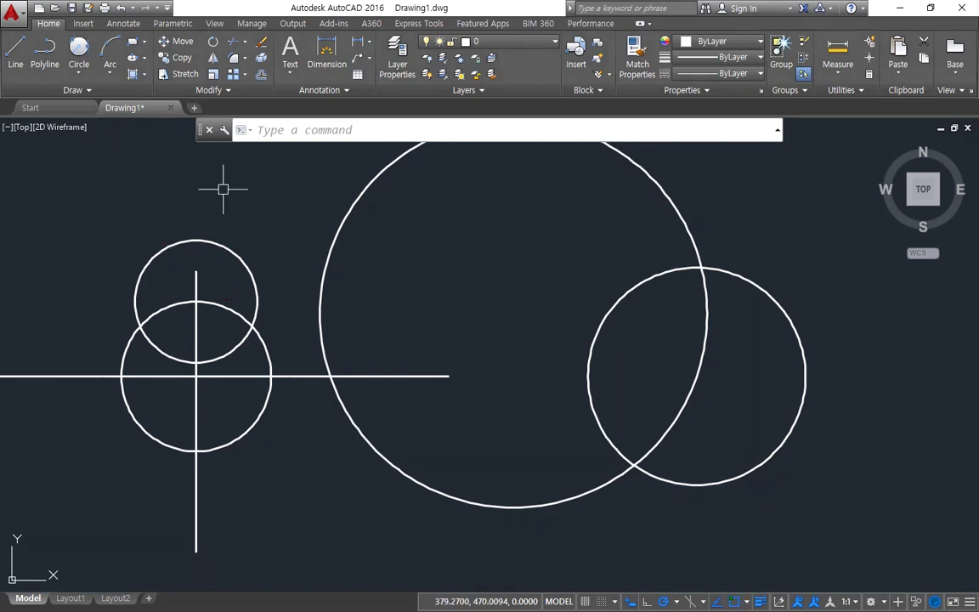
Draw a circle of radius about 11 centred on the extended intersection of the vertical line and the upper circle, using a one-time Intersection snap
type("c")
key("Return")
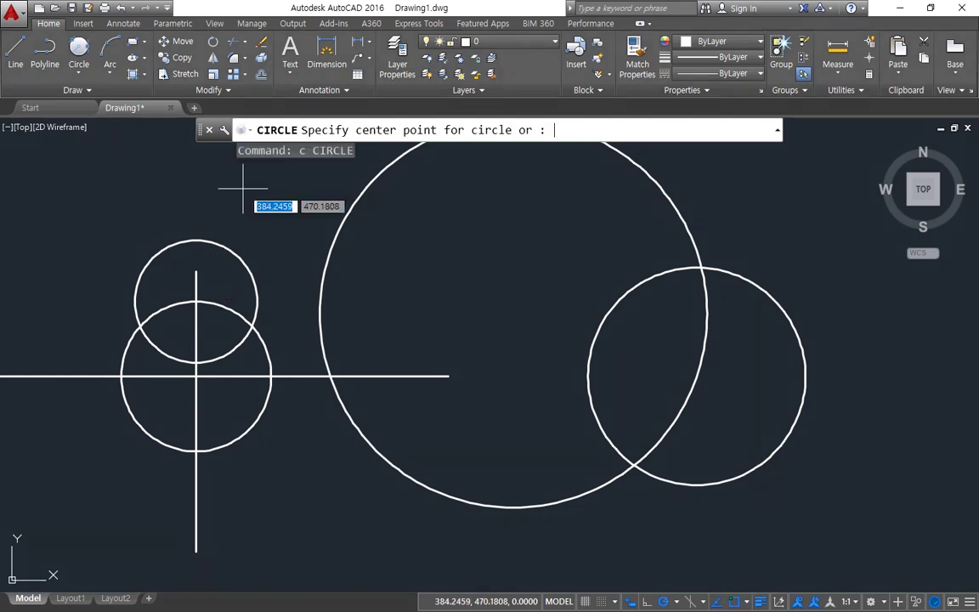
right_click(431, 197, "shift")
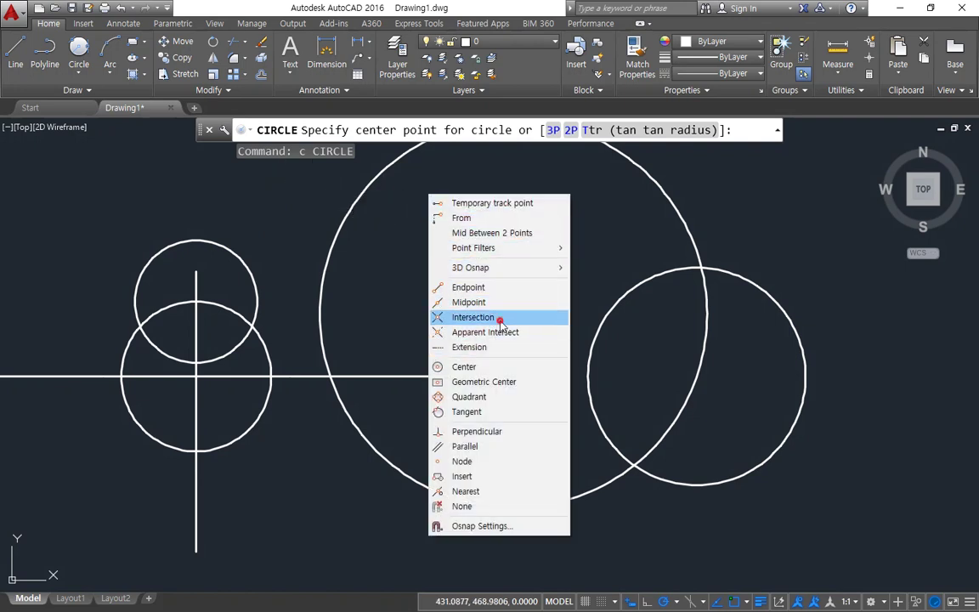
left_click(501, 319)
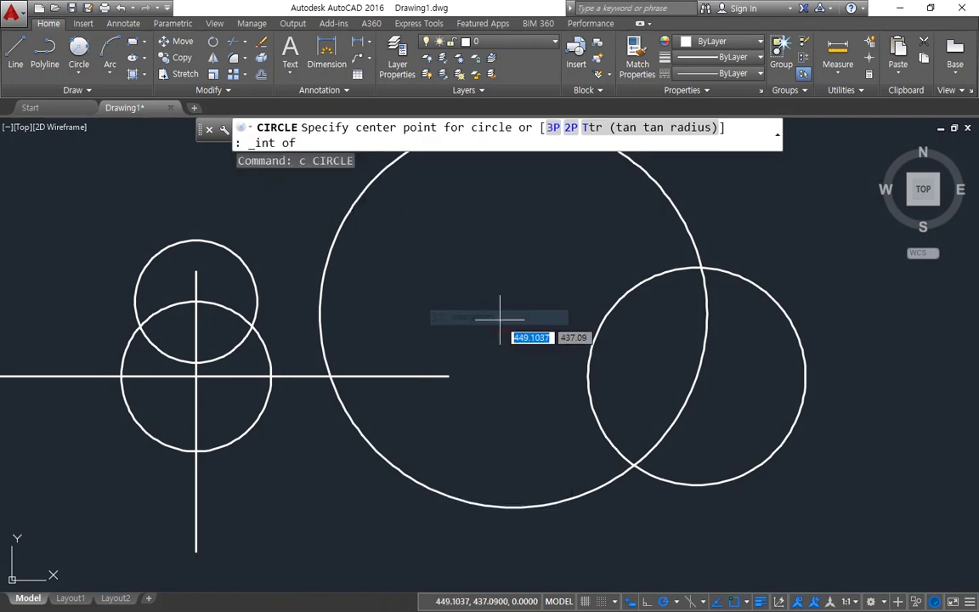
left_click(196, 282)
left_click(230, 257)
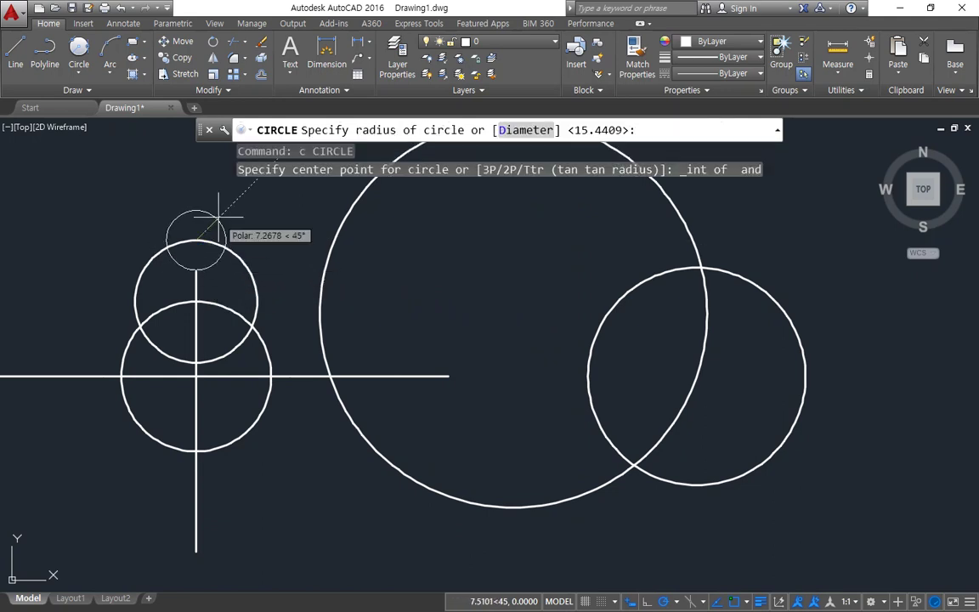
left_click(239, 231)
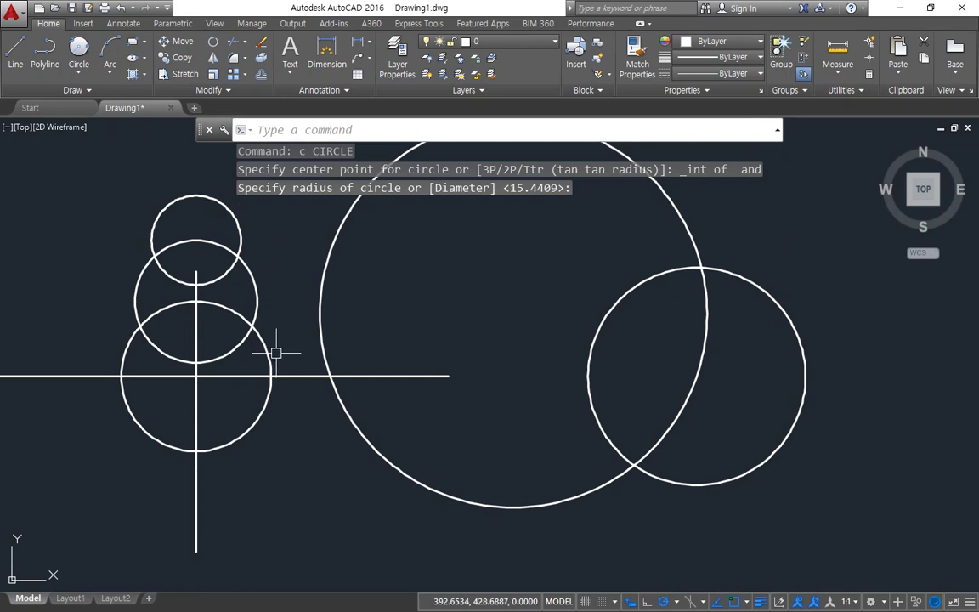
Draw a circle of radius about 11 centred where the horizontal line's tracked extension meets the large circle's far side
key("space")
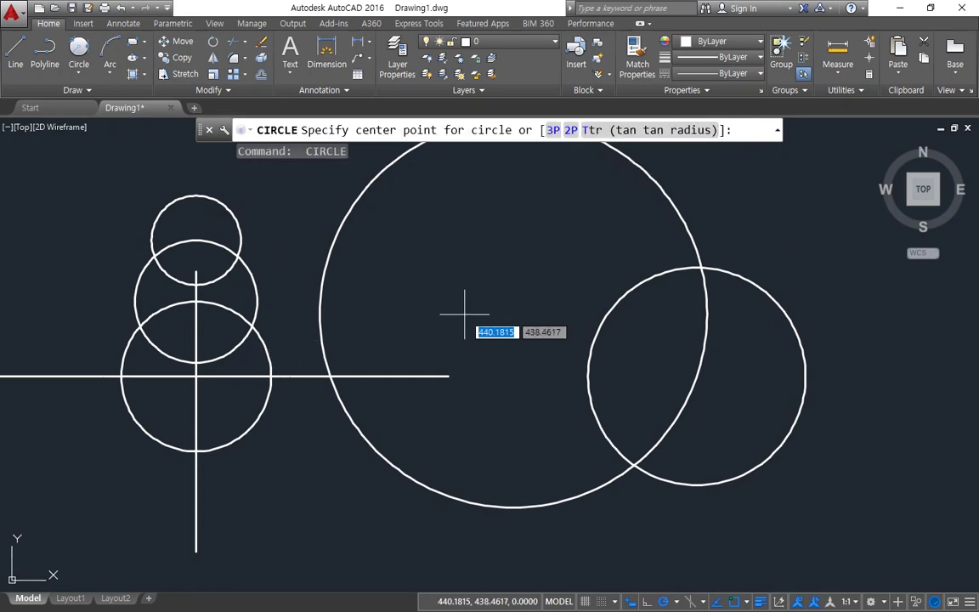
mouse_move(449, 376)
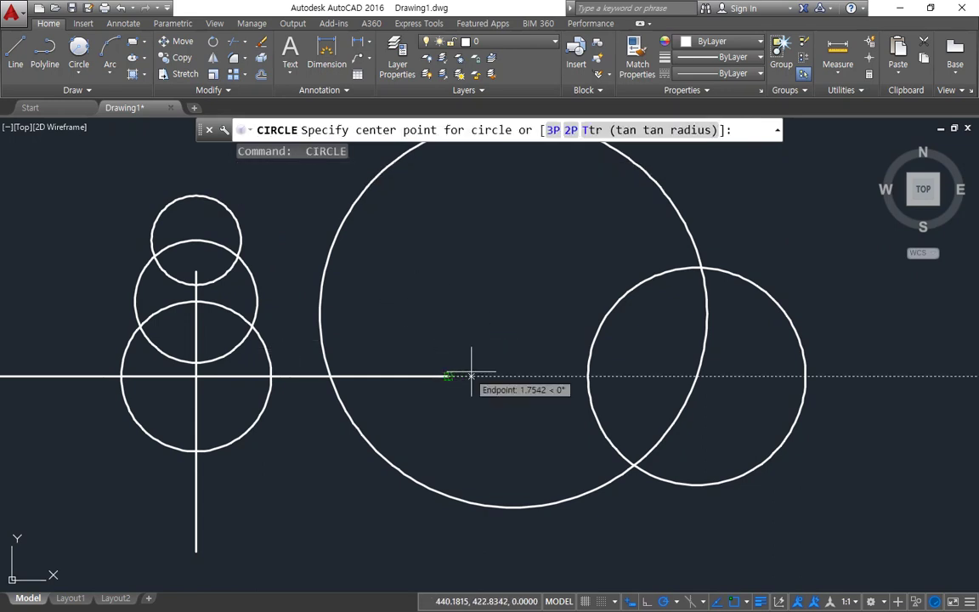
left_click(698, 376)
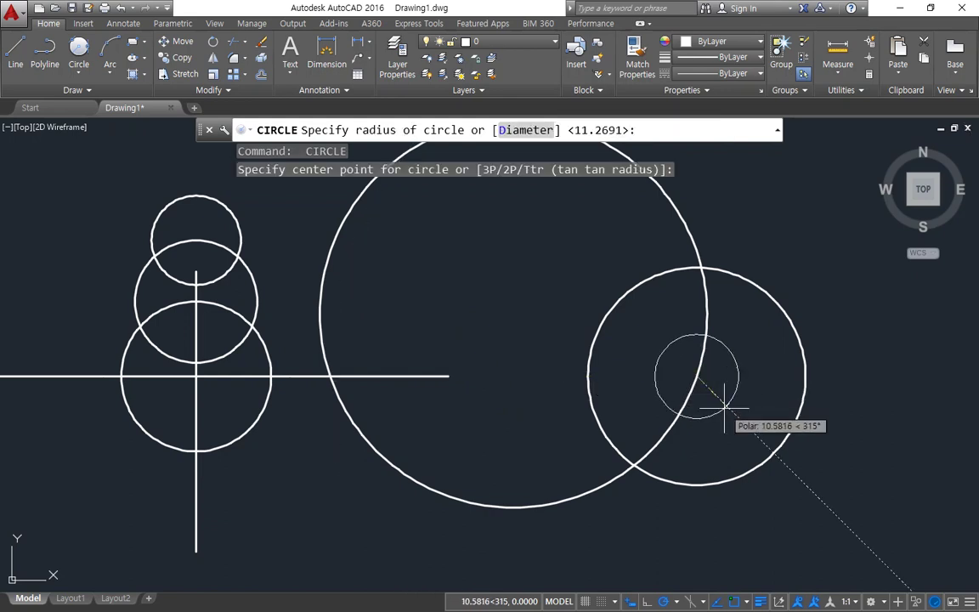
left_click(727, 405)
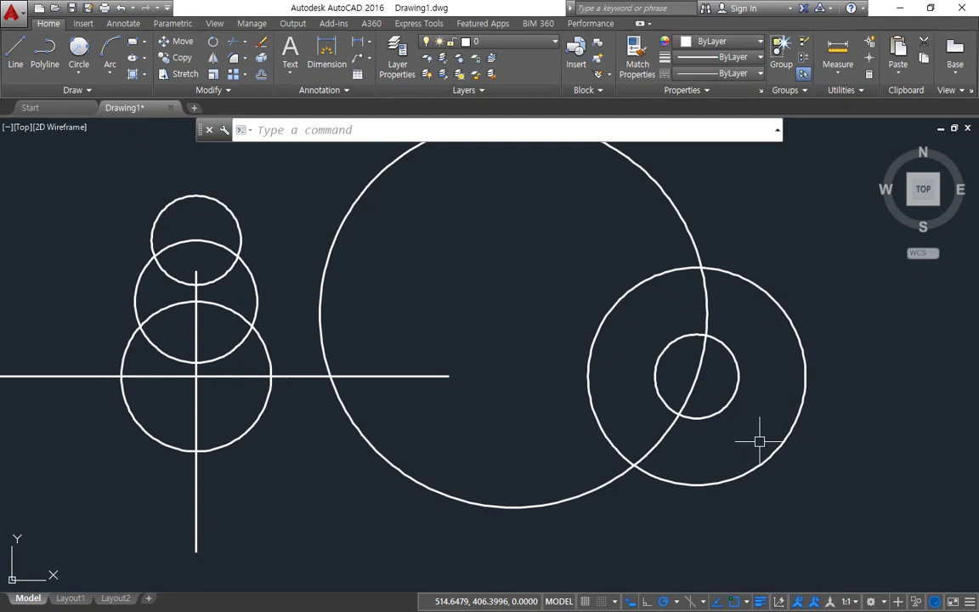
Erase all the circles and lines in the drawing
key("Escape")
left_click(868, 542)
left_click(109, 255)
type("e")
key("Return")
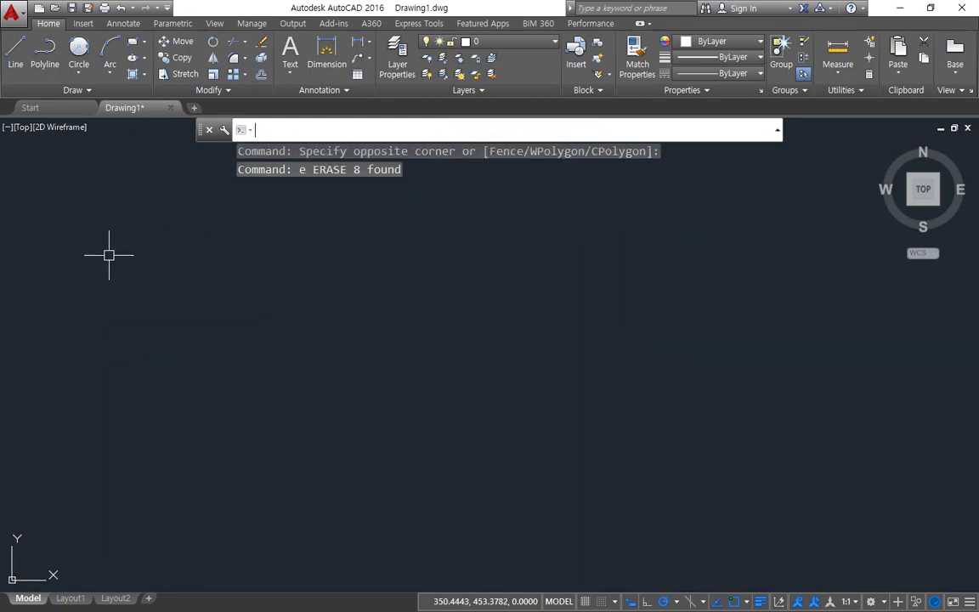
Draw a single diagonal line sloping down to the right in the middle of the empty drawing
type("l")
key("Return")
left_click(357, 300)
left_click(544, 527)
key("Return")
mouse_move(637, 276)
left_mouse_down()
mouse_move(566, 333)
mouse_move(474, 387)
mouse_move(453, 387)
mouse_move(451, 399)
left_mouse_up()
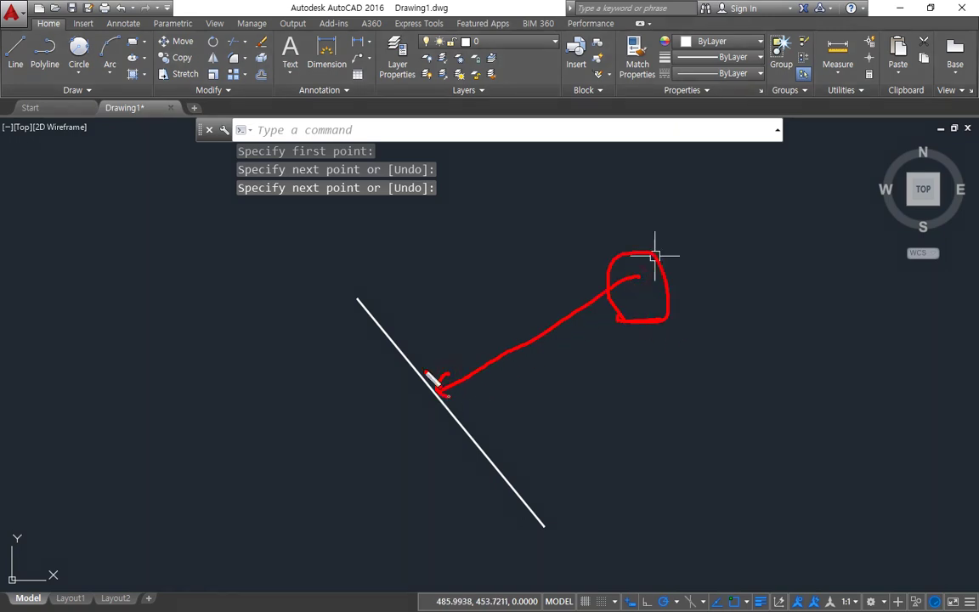
mouse_move(353, 291)
left_mouse_down()
mouse_move(480, 446)
mouse_move(500, 495)
left_mouse_up()
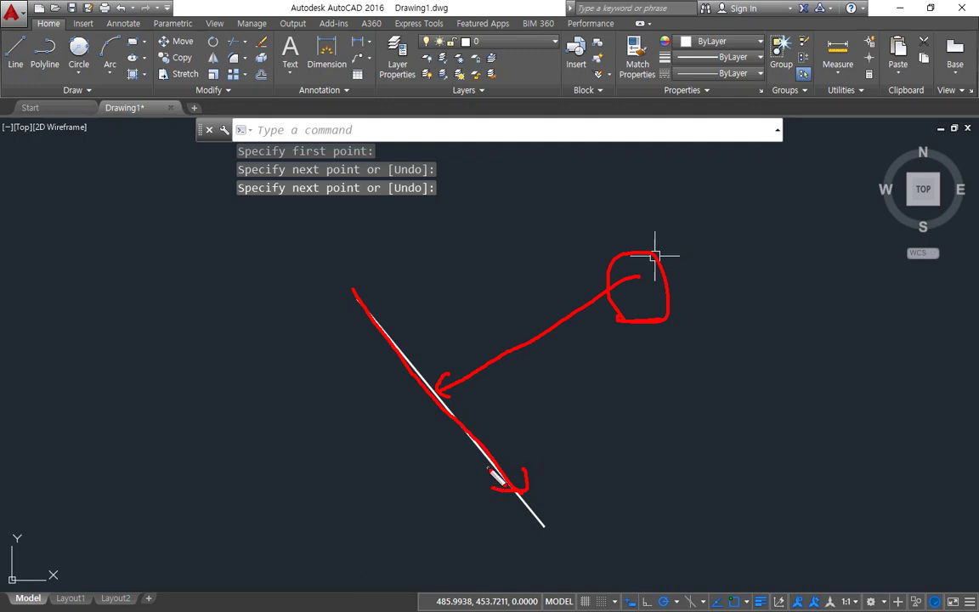
key("Escape")
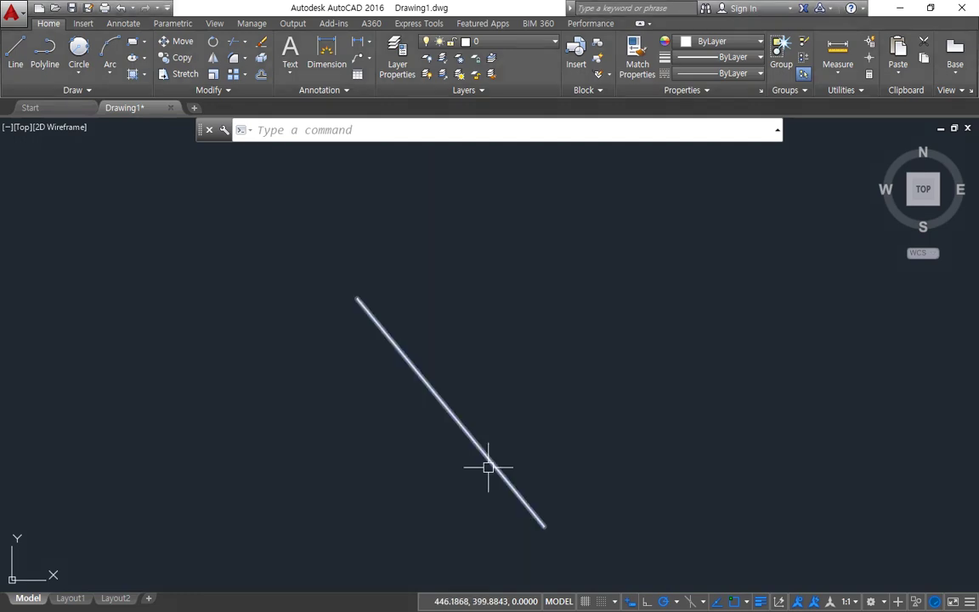
Draw a line from a point right of and above the diagonal line to that line, using a one-time Perpendicular snap
type("l")
key("Return")
left_click(652, 244)
right_click(633, 266, "shift")
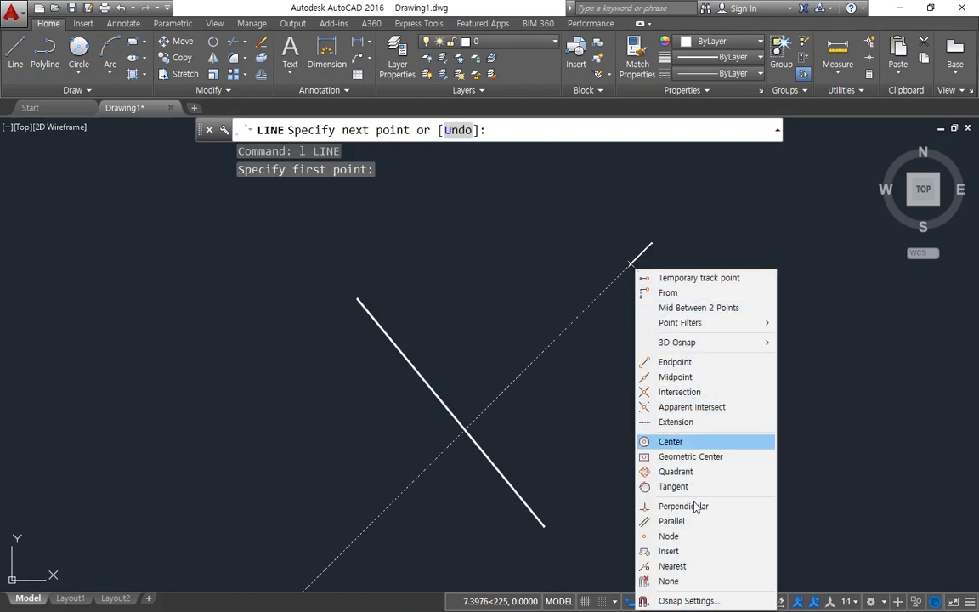
left_click(680, 507)
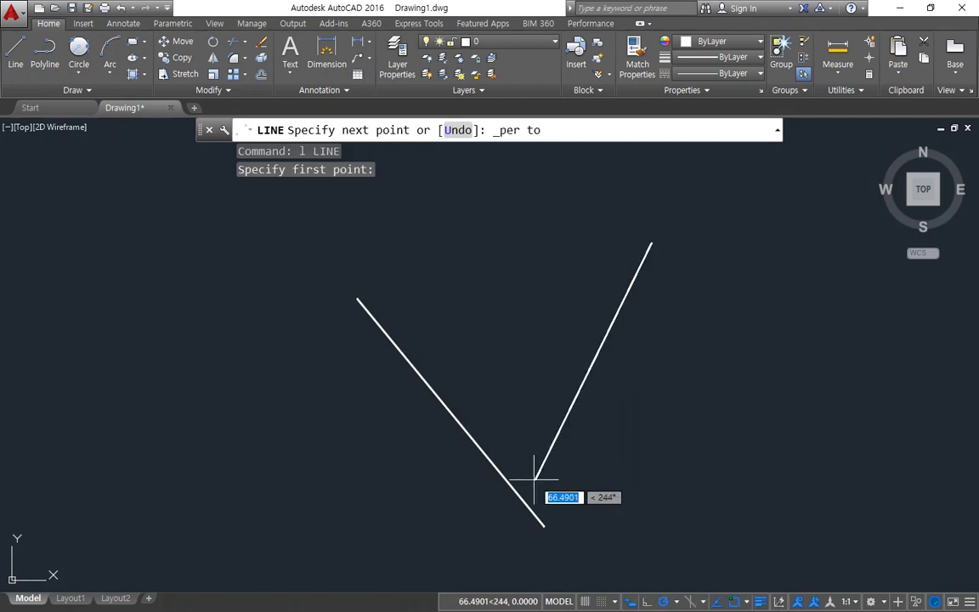
left_click(448, 409)
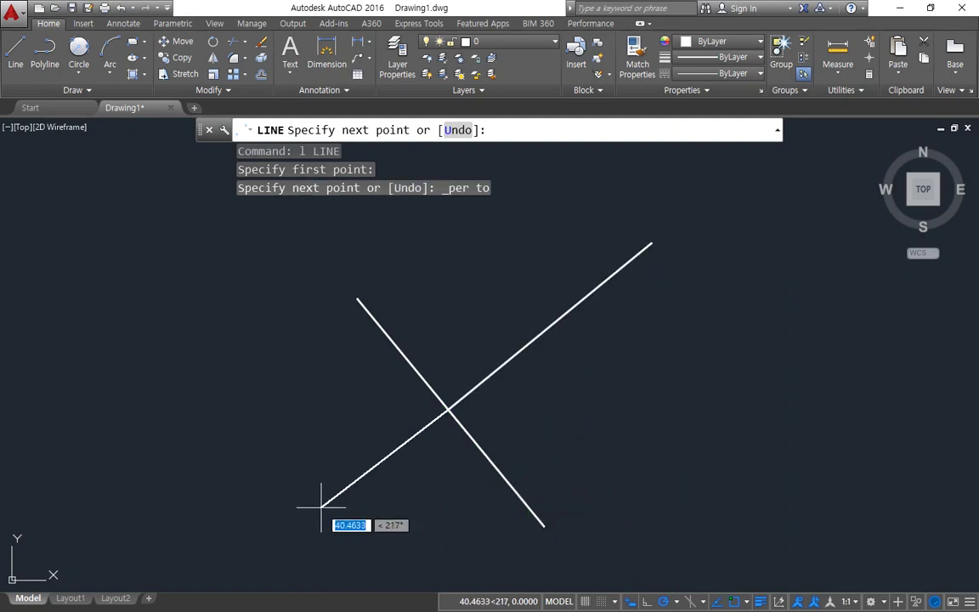
key("Return")
Draw a line that starts perpendicular to the newly drawn line, with a one-time Perpendicular snap, and runs up to the left
key("Return")
right_click(342, 258, "shift")
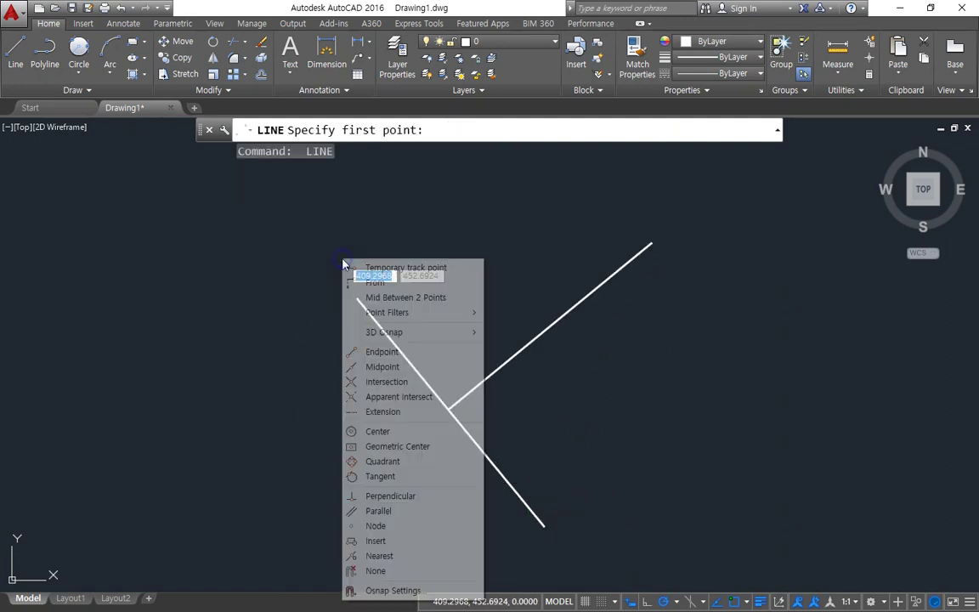
left_click(393, 497)
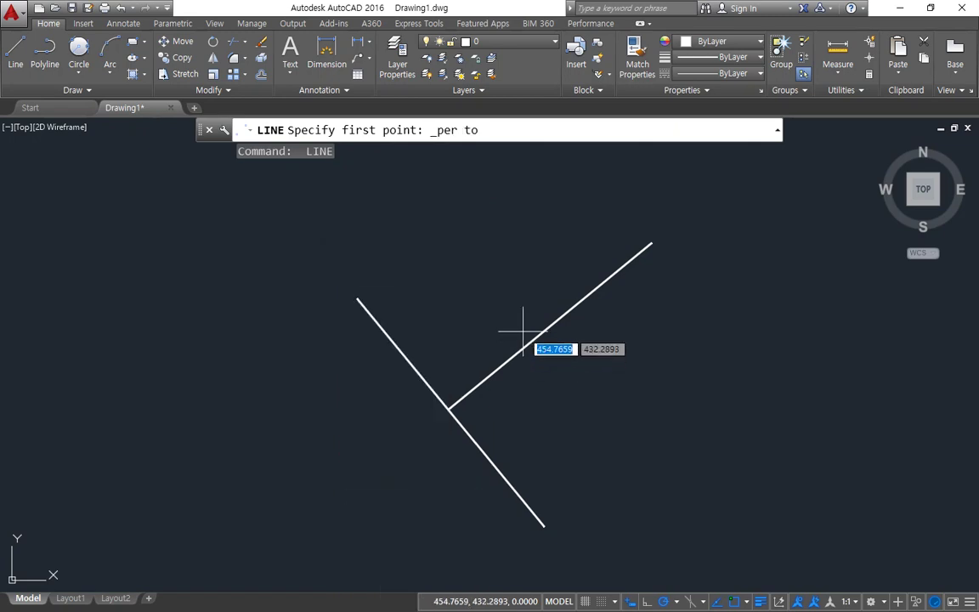
left_click(518, 332)
left_click(417, 196)
key("Return")
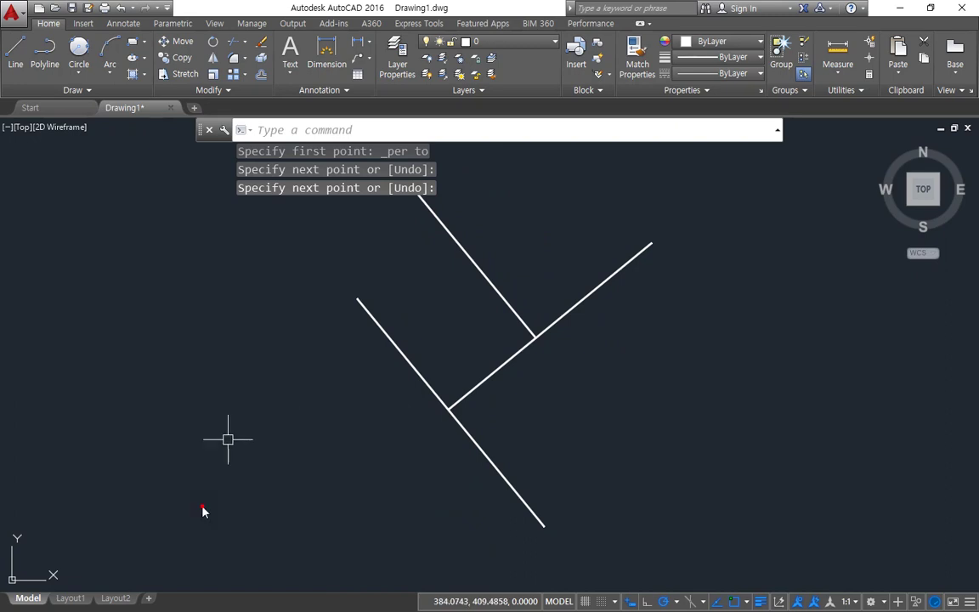
mouse_move(225, 516)
left_mouse_down()
mouse_move(192, 460)
mouse_move(225, 488)
mouse_move(364, 341)
mouse_move(358, 379)
left_mouse_up()
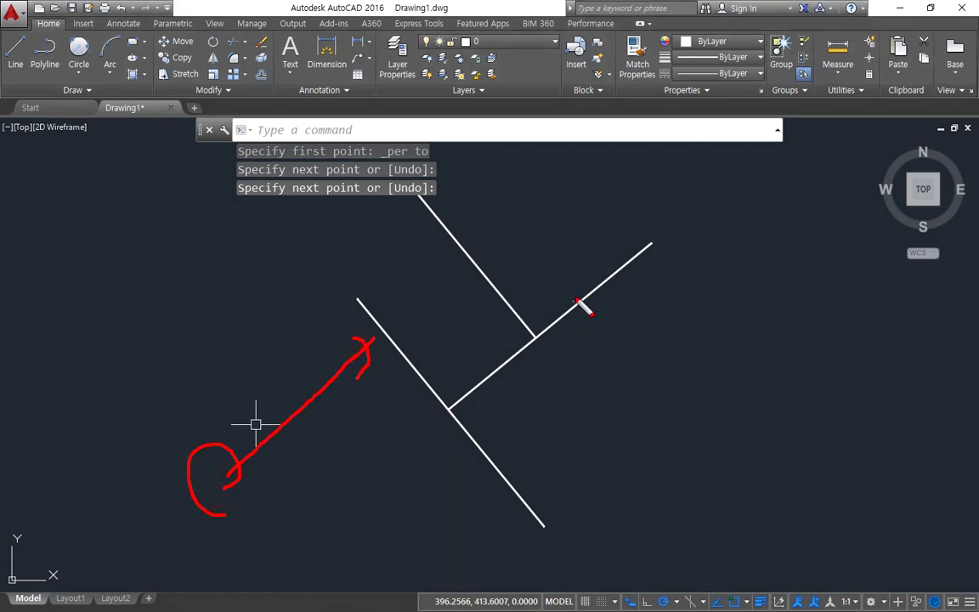
key("Escape")
left_click(597, 289)
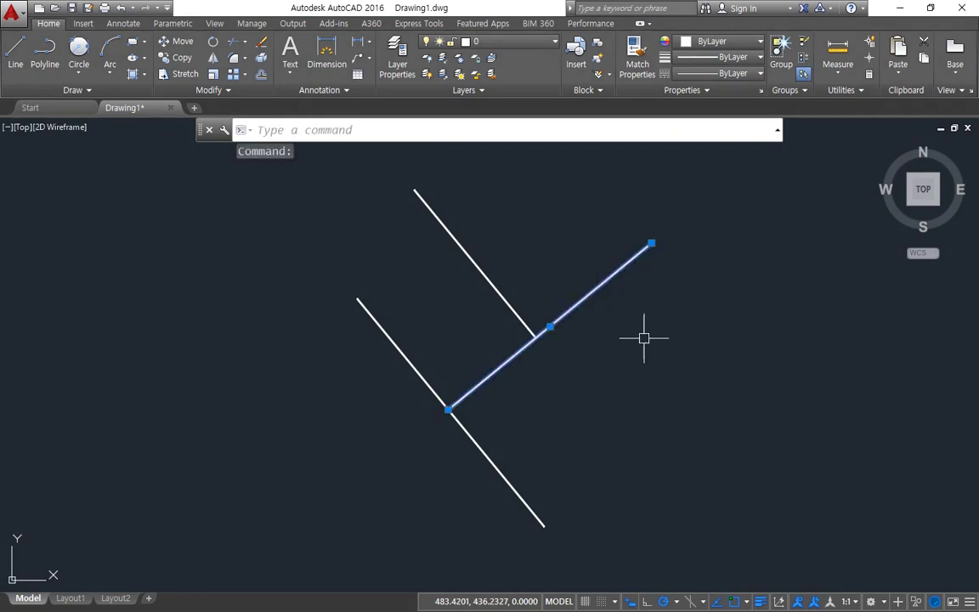
key("Escape")
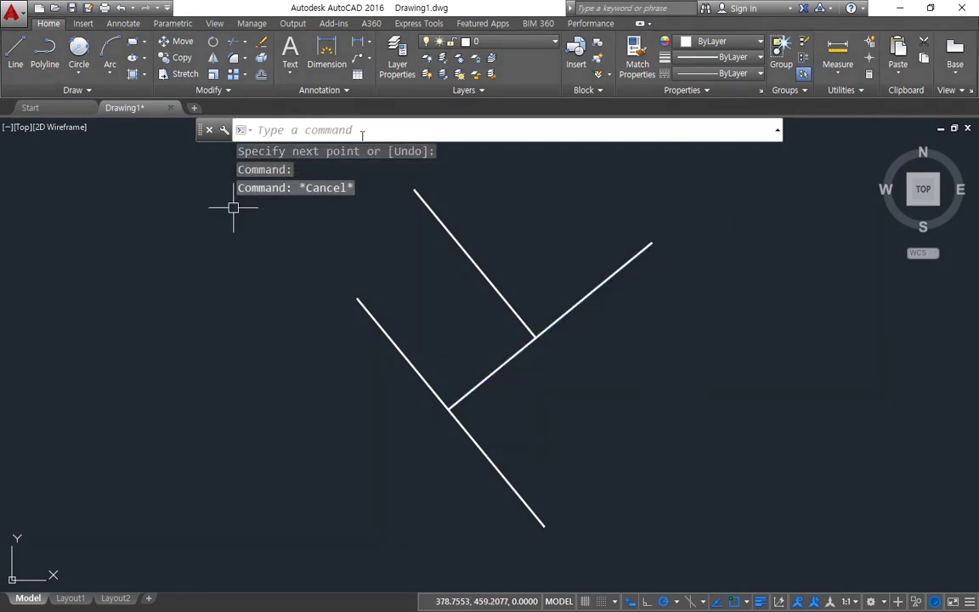
Erase the two perpendicular practice lines and keep only the original diagonal line
left_click(612, 368)
left_click(536, 319)
type("e")
key("Return")
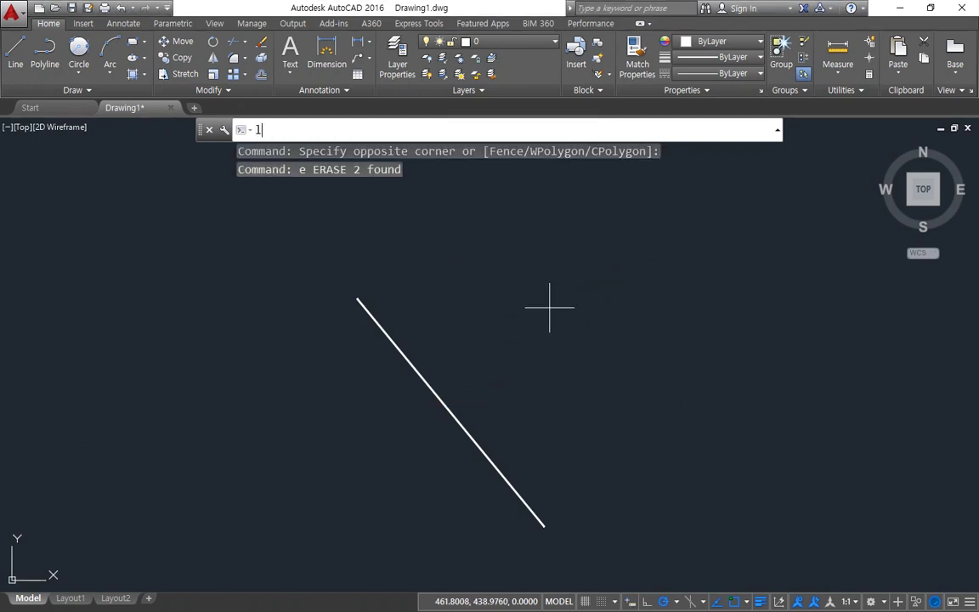
Draw a line from a point above the diagonal line to its upper part, ending with a one-time Perpendicular snap
type("l")
key("Return")
right_click(575, 234, "shift")
left_click(554, 218)
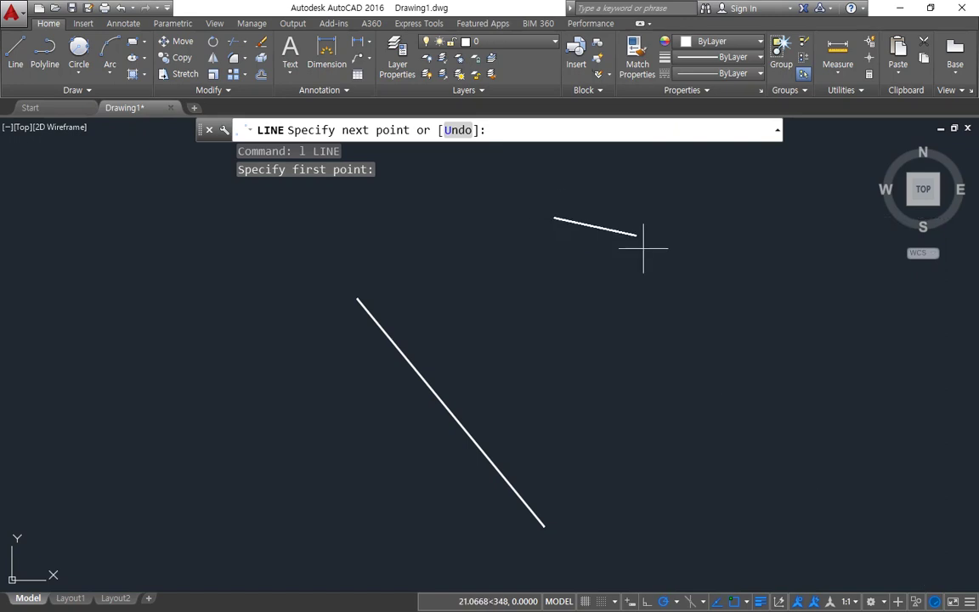
right_click(527, 270, "shift")
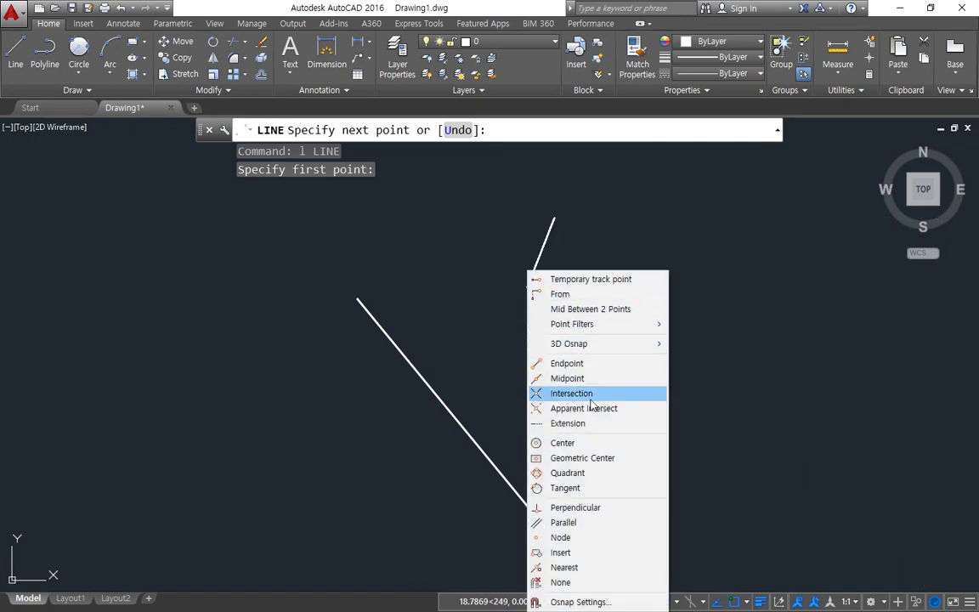
left_click(575, 508)
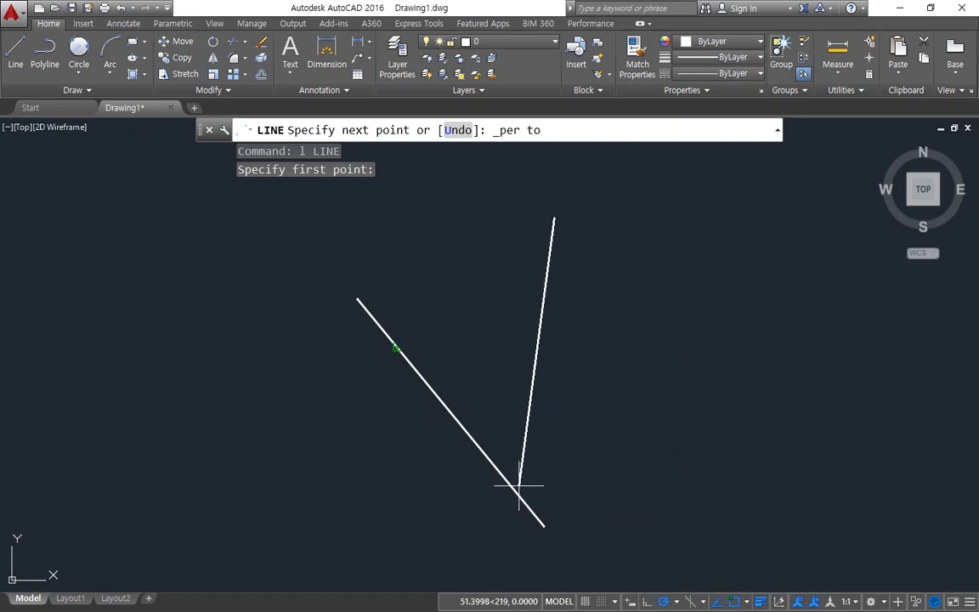
left_click(519, 497)
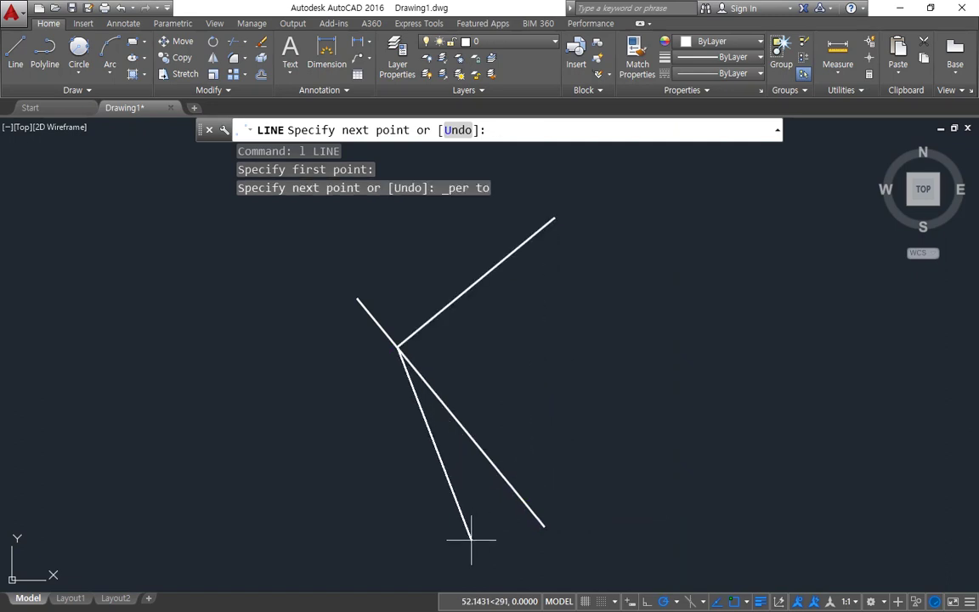
key("Escape")
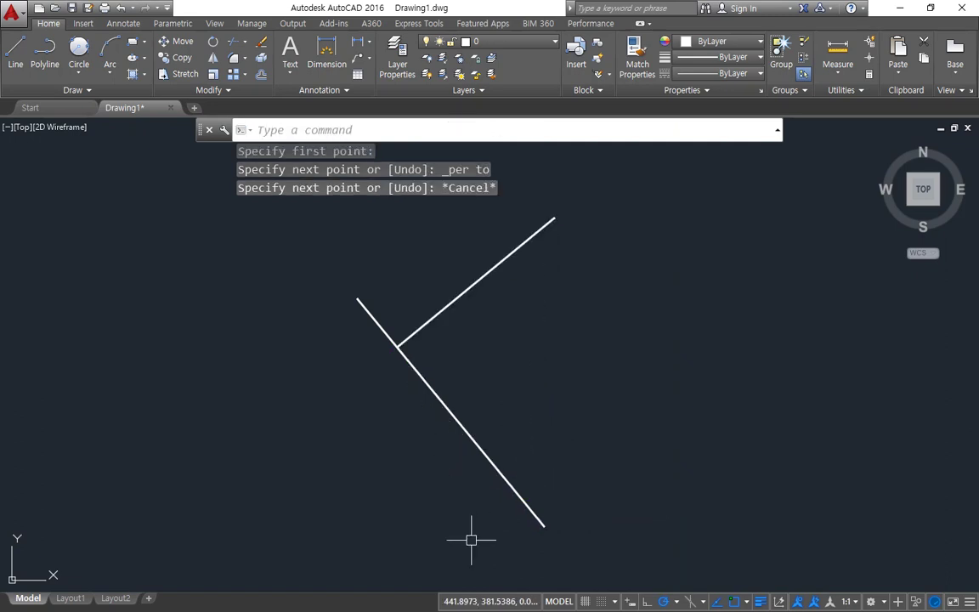
Draw a second, longer line from the far right to the lower part of the diagonal line, using a one-time Perpendicular snap
key("Return")
left_click(731, 273)
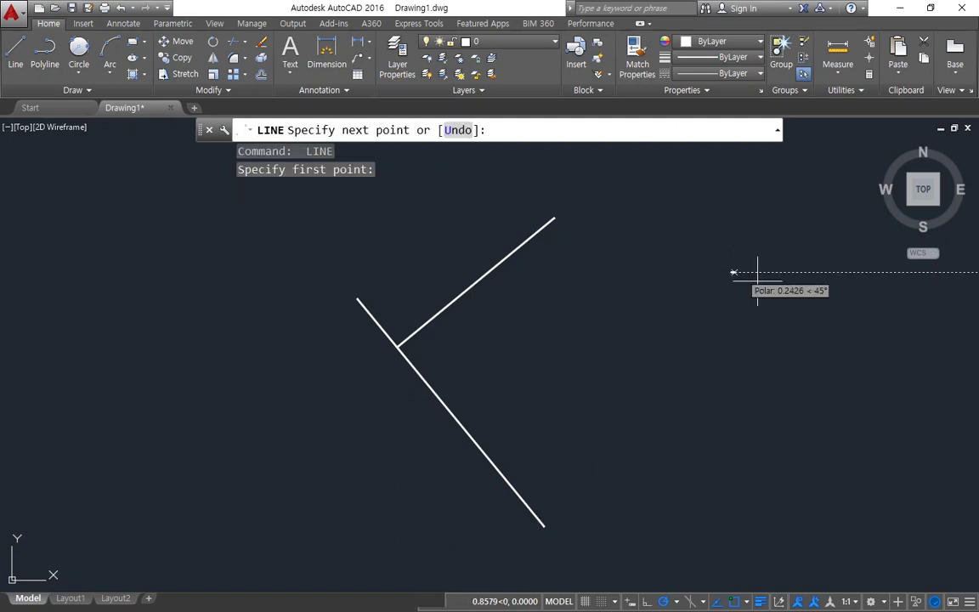
right_click(777, 319, "shift")
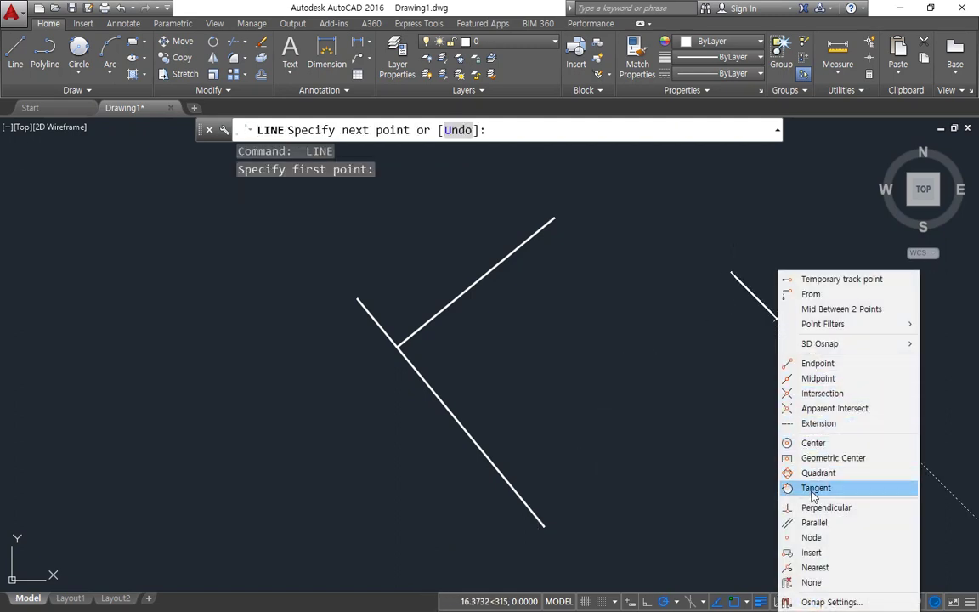
left_click(790, 508)
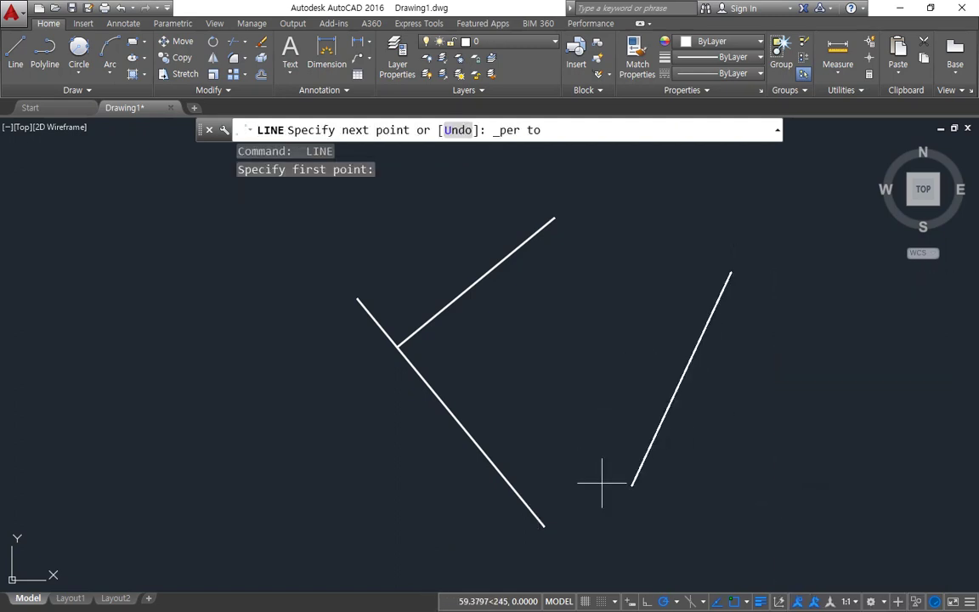
left_click(515, 493)
key("Escape")
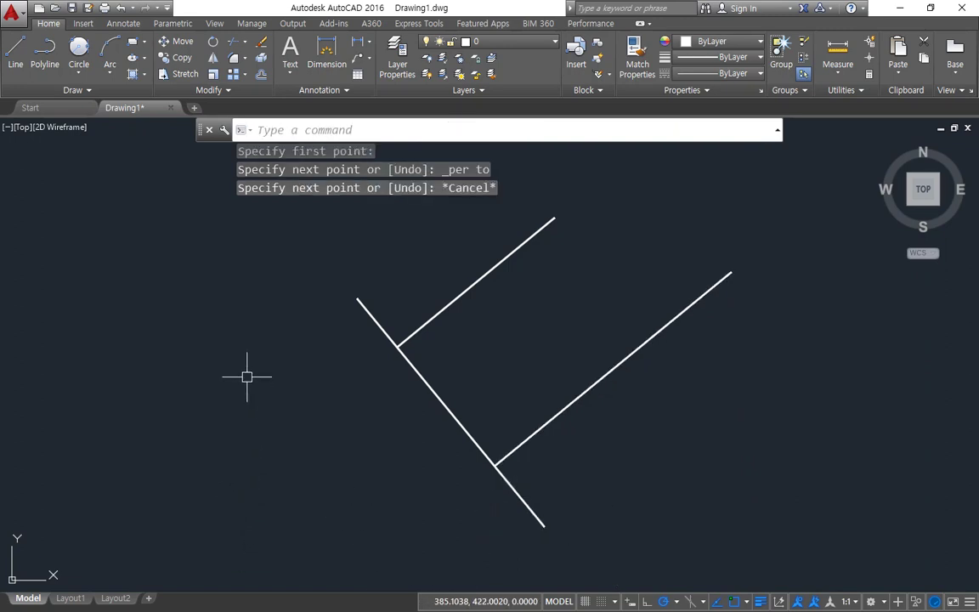
Draw a line starting perpendicular to the upper short line and crossing the longer one down to the right, using a one-time Perpendicular snap
key("Return")
right_click(398, 205, "shift")
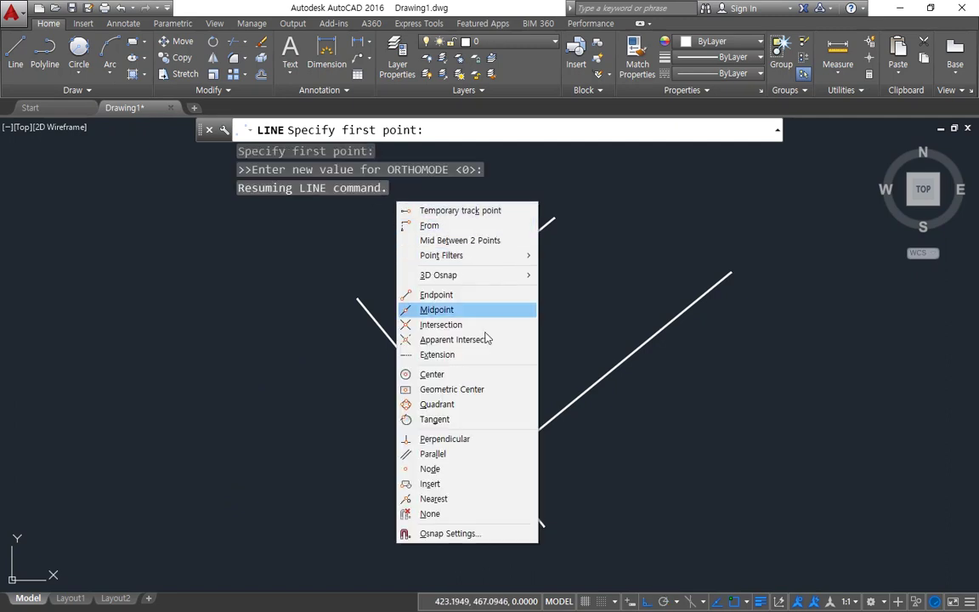
left_click(439, 437)
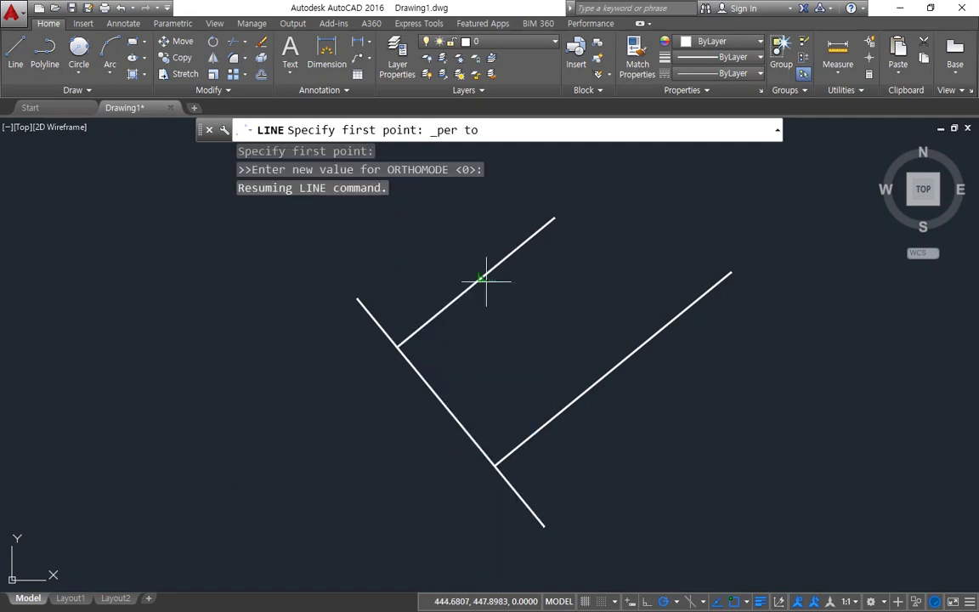
left_click(483, 283)
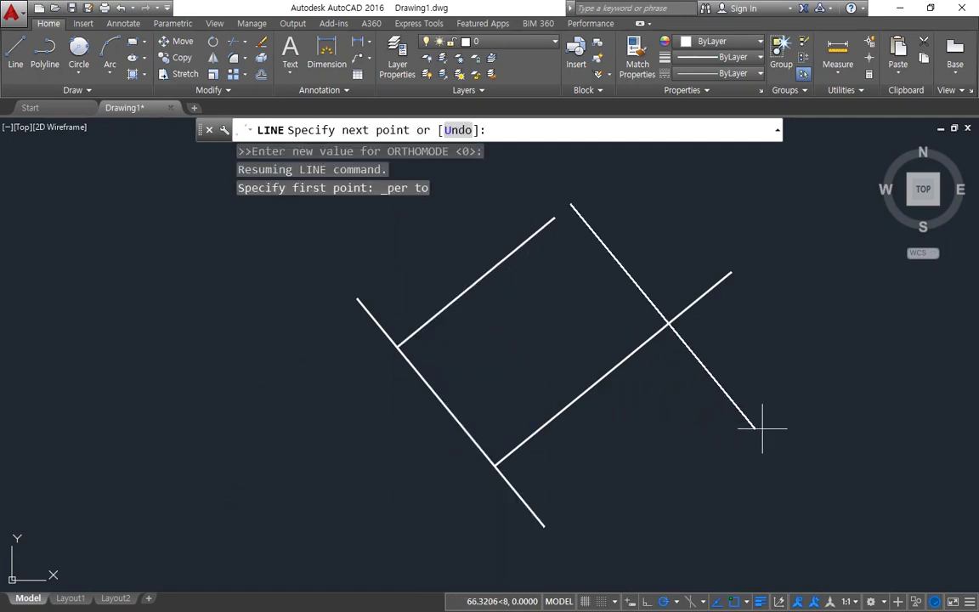
left_click(764, 500)
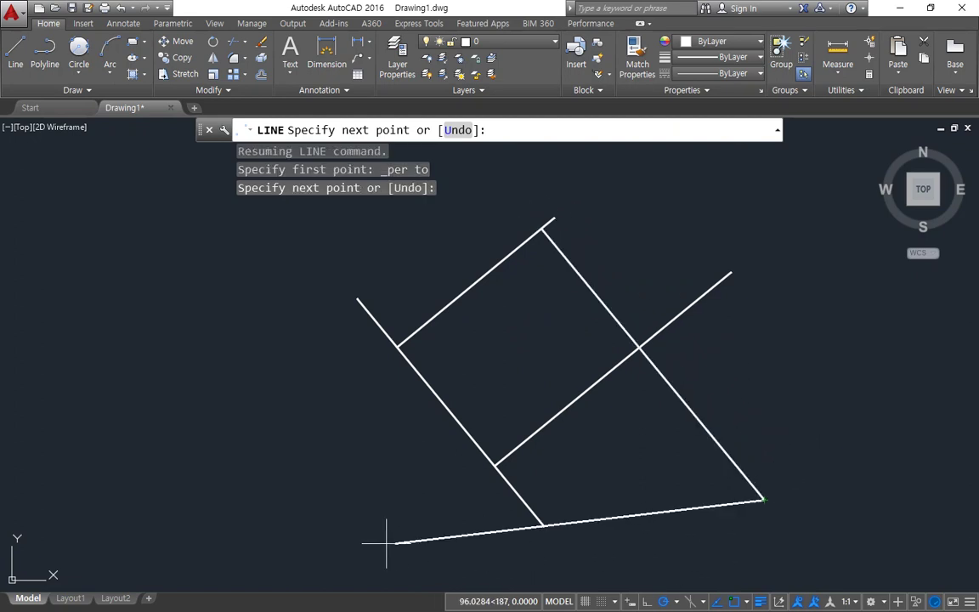
key("Return")
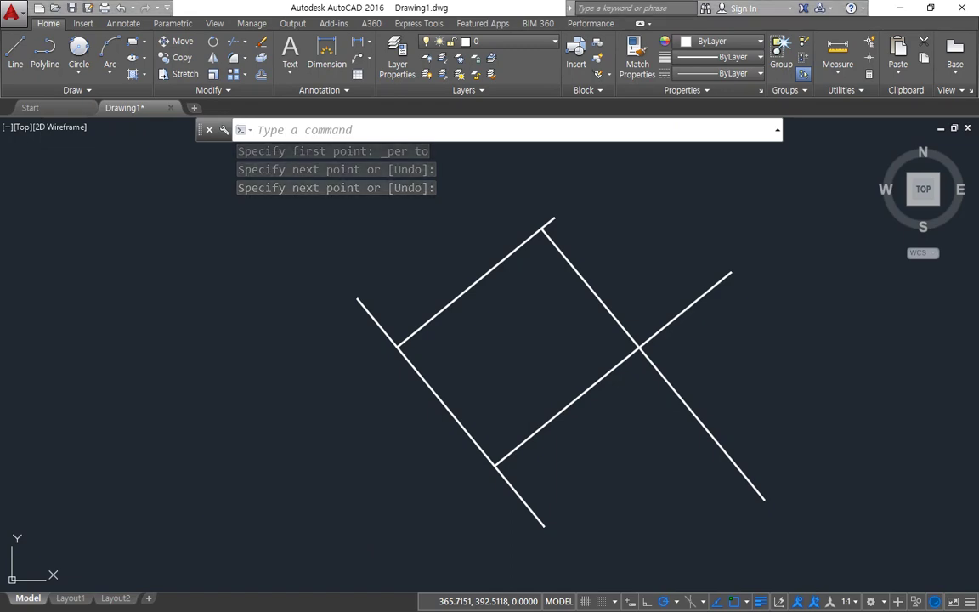
Switch to the browser and examine the circle-and-tangent exercise drawings on the cadcamp.tistory.com/32 page
mouse_move(0, 140)
left_mouse_down()
mouse_move(54, 153)
mouse_move(157, 147)
left_mouse_up()
scroll(182, 320, "up", 12)
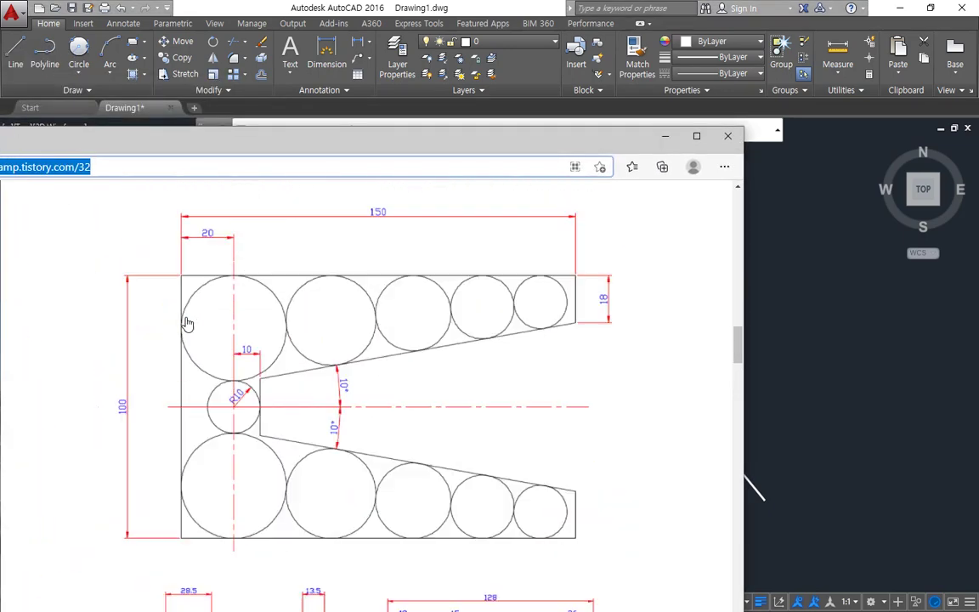
scroll(189, 323, "down", 10)
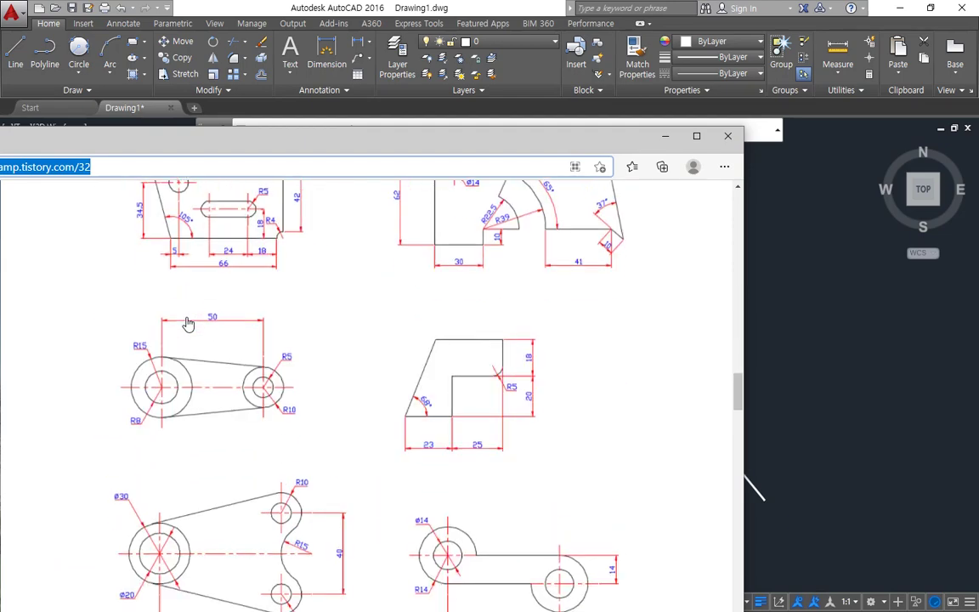
scroll(188, 324, "down", 1)
scroll(189, 324, "up", 1)
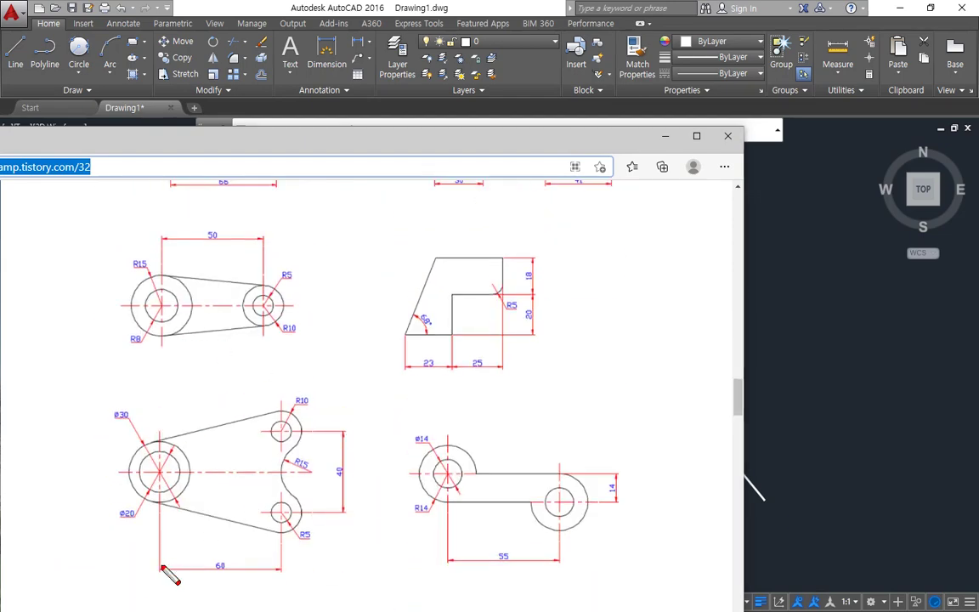
left_click_drag(101, 559, 49, 449)
mouse_move(50, 378)
left_mouse_down()
mouse_move(200, 206)
mouse_move(379, 457)
mouse_move(101, 553)
mouse_move(56, 512)
left_mouse_up()
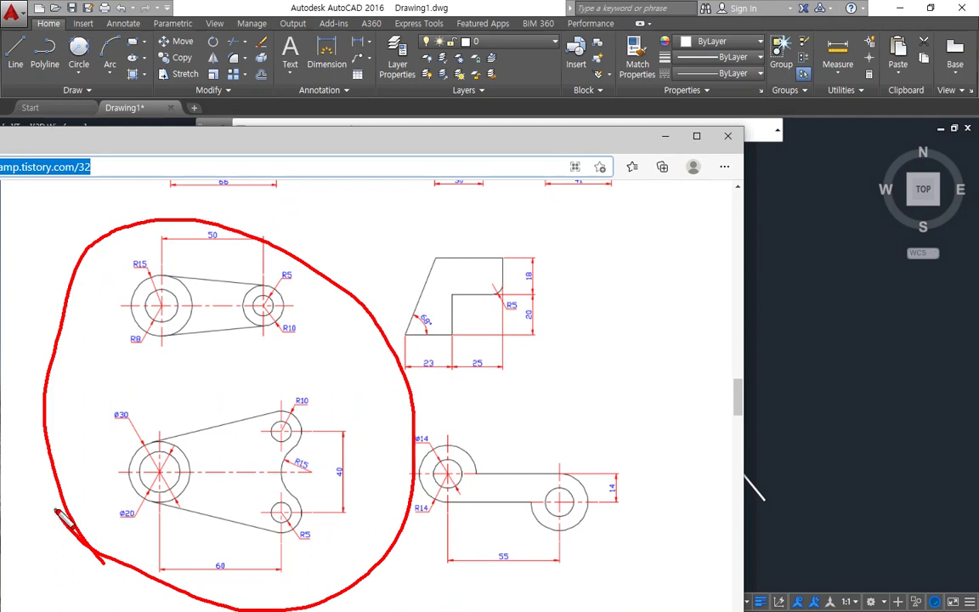
mouse_move(299, 409)
left_mouse_down()
mouse_move(238, 535)
mouse_move(197, 573)
left_mouse_up()
mouse_move(178, 428)
left_mouse_down()
mouse_move(186, 453)
mouse_move(302, 553)
left_mouse_up()
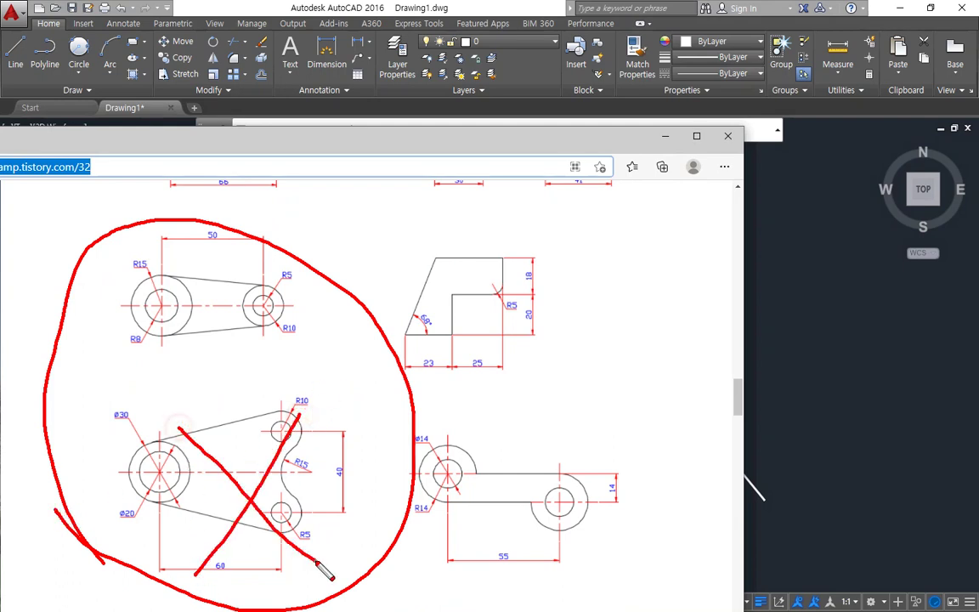
key("Escape")
mouse_move(267, 348)
left_mouse_down()
mouse_move(215, 366)
mouse_move(169, 232)
mouse_move(327, 354)
mouse_move(124, 254)
mouse_move(349, 313)
mouse_move(242, 392)
left_mouse_up()
key("Escape")
mouse_move(147, 375)
left_mouse_down()
mouse_move(121, 218)
mouse_move(347, 306)
mouse_move(136, 367)
mouse_move(75, 316)
mouse_move(361, 278)
mouse_move(245, 398)
mouse_move(188, 365)
left_mouse_up()
key("Escape")
left_click_drag(368, 136, 0, 140)
Erase all four lines in the AutoCAD drawing
left_click(727, 497)
left_click(416, 273)
type("e")
key("Return")
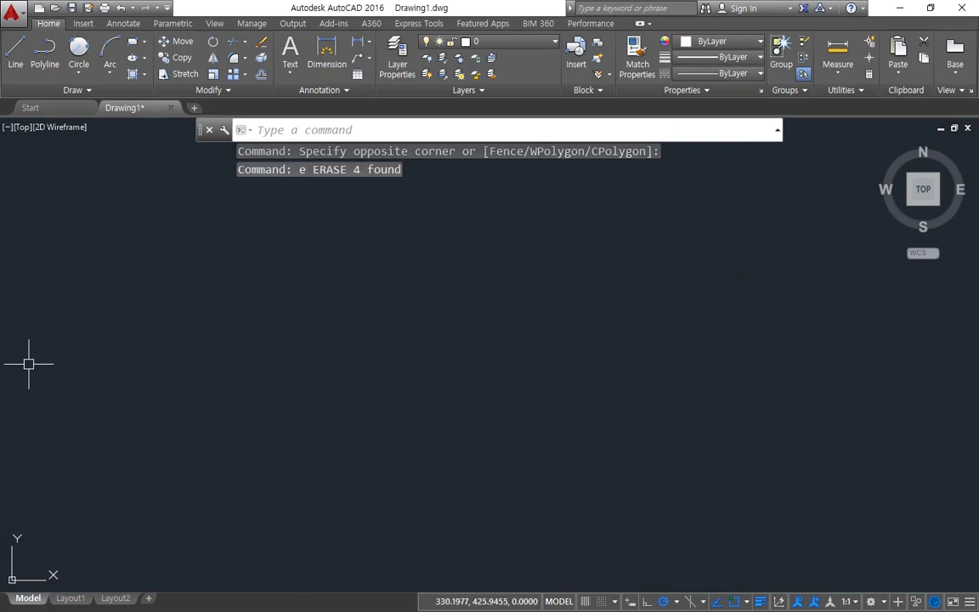
Switch to the browser and open the image of the two-circle link exercise with the 50 centre distance in a new tab
left_click_drag(0, 83, 357, 83)
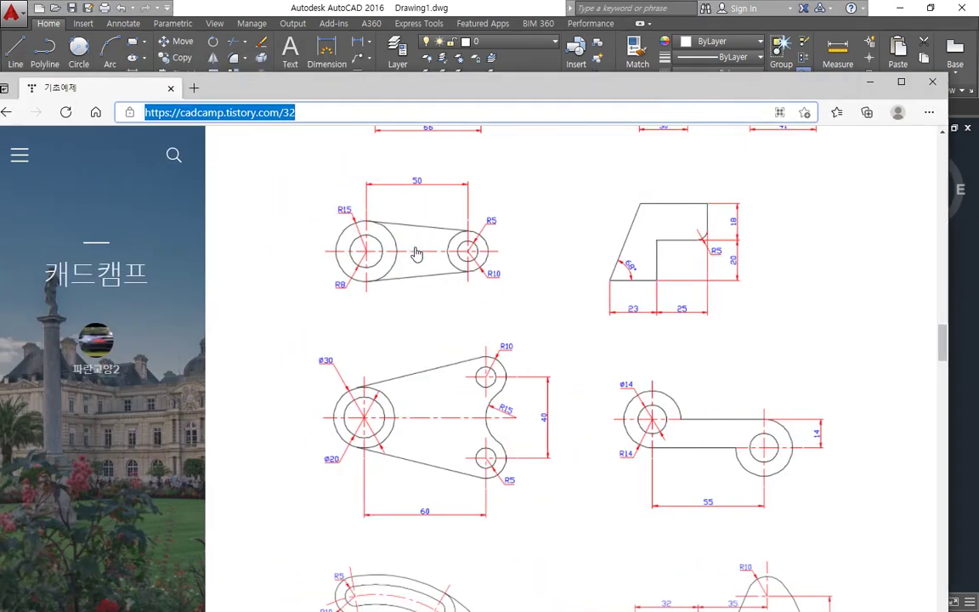
left_click(417, 251)
right_click(423, 255)
left_click(476, 263)
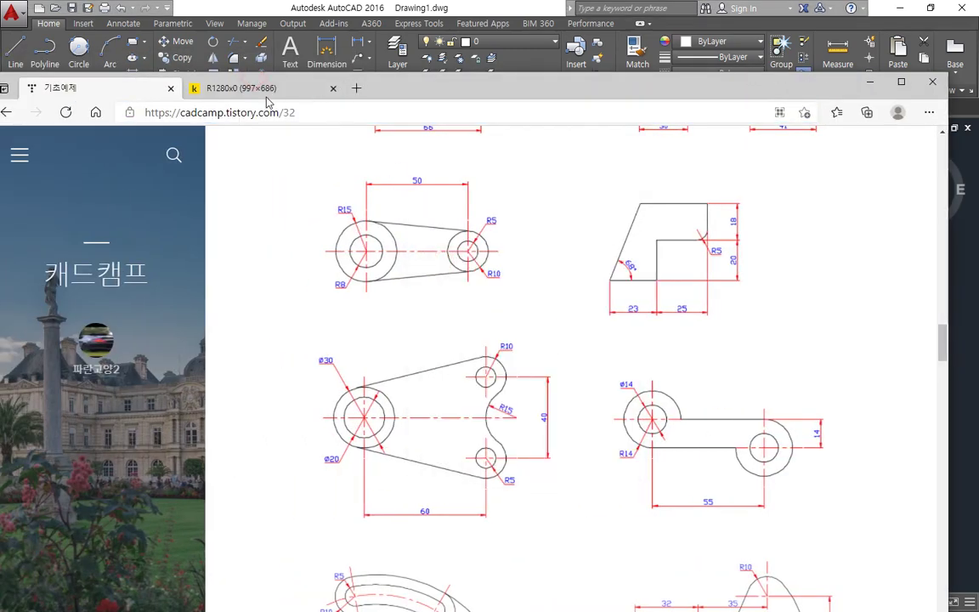
left_click(261, 90)
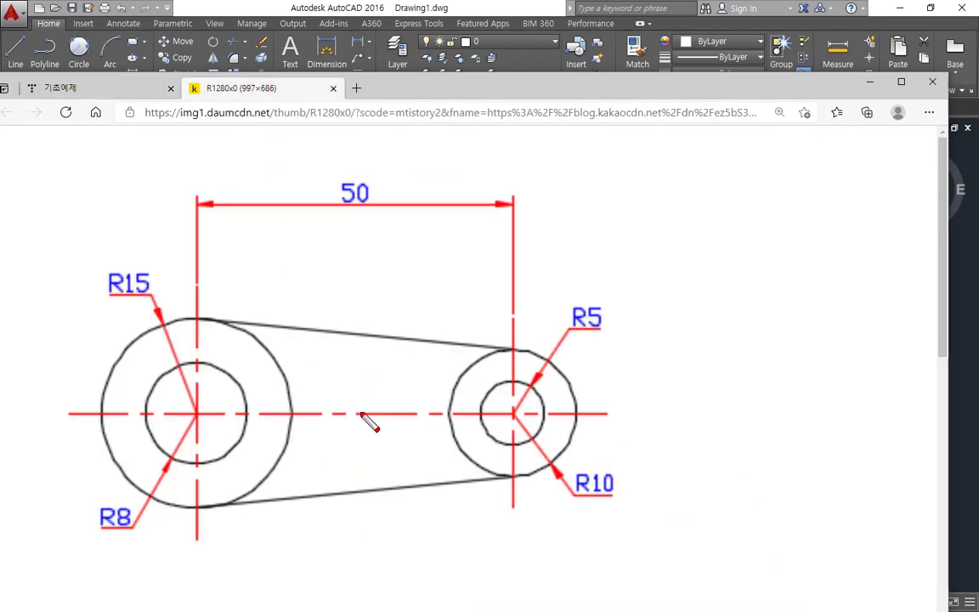
mouse_move(321, 434)
left_mouse_down()
mouse_move(262, 423)
mouse_move(258, 401)
mouse_move(402, 398)
mouse_move(361, 437)
mouse_move(293, 429)
left_mouse_up()
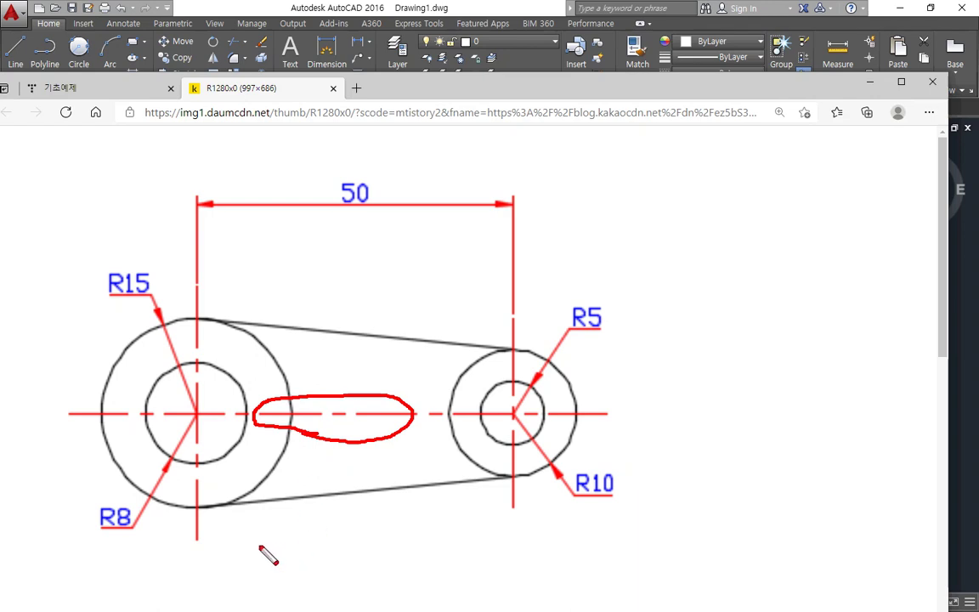
left_click_drag(270, 261, 836, 250)
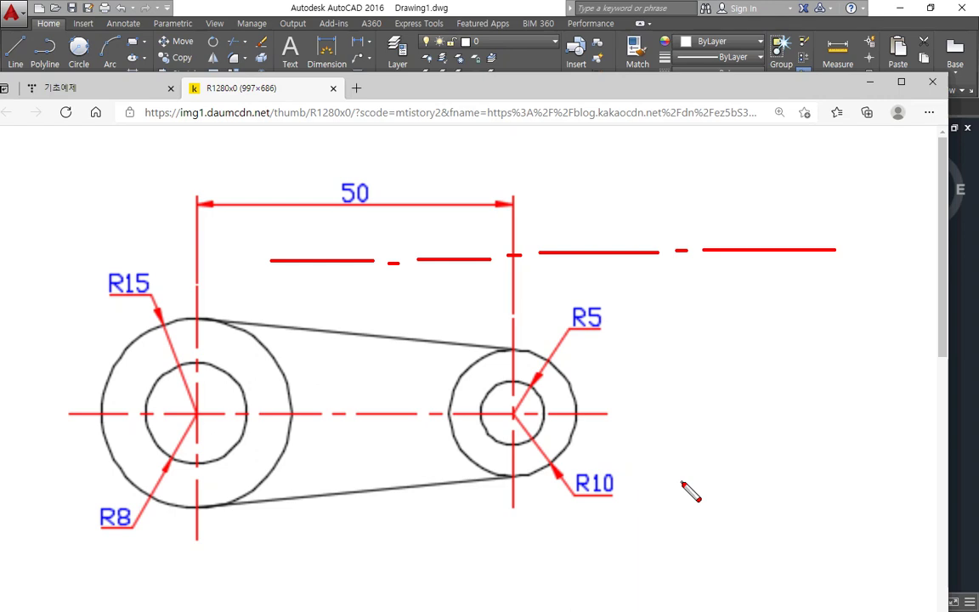
key("Escape")
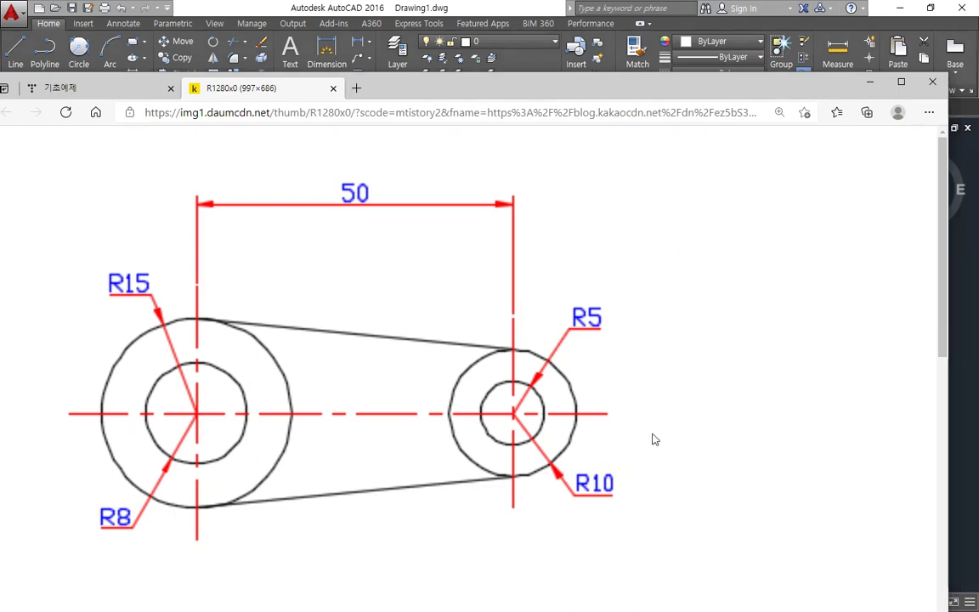
Switch to AutoCAD and draw a horizontal centre line 50 long in the empty drawing
left_click_drag(541, 96, 0, 85)
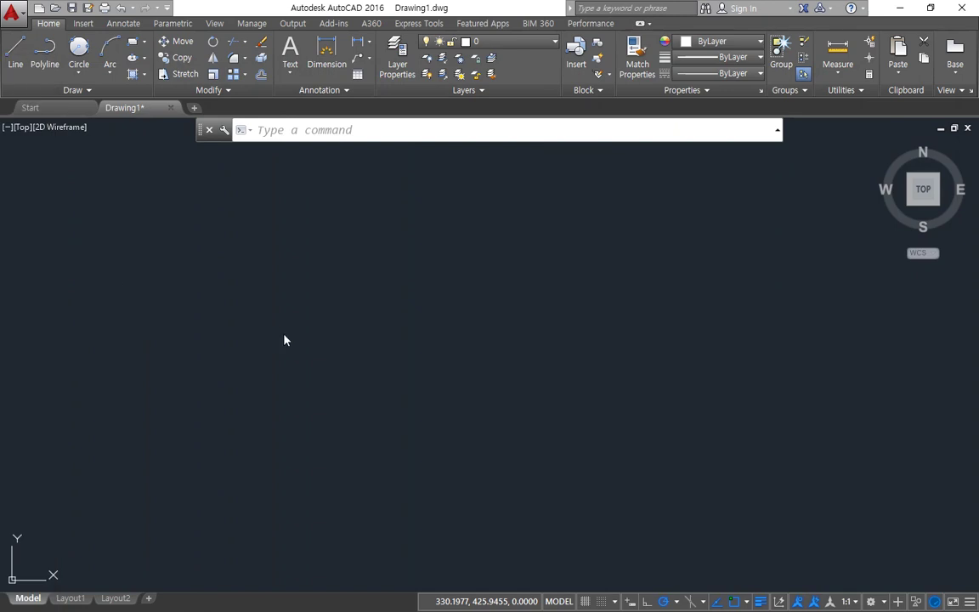
type("LINE")
key("Return")
left_click(302, 364)
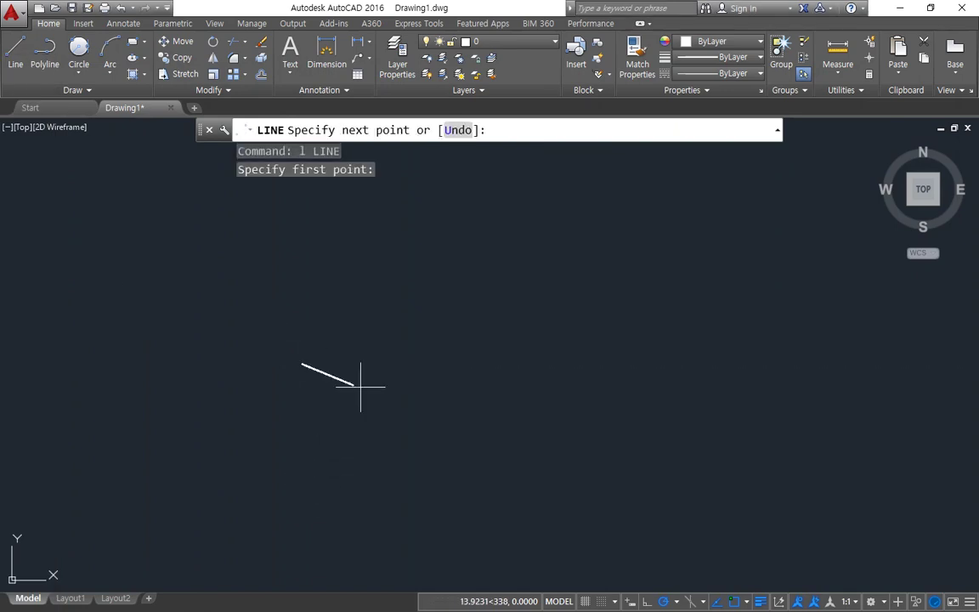
type("50")
key("Return")
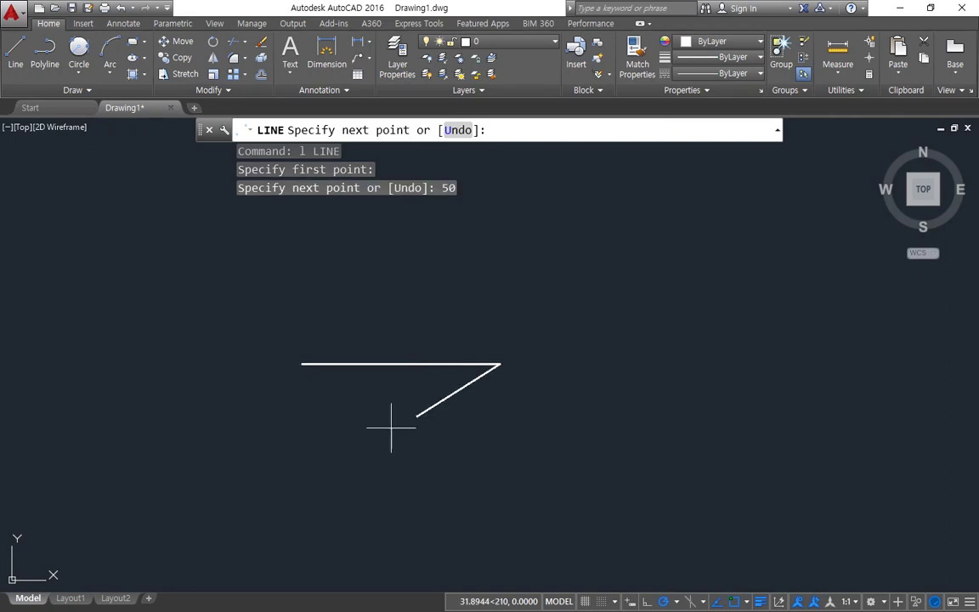
key("Return")
scroll(369, 395, "up", 2)
key("ctrl+alt+d")
mouse_move(264, 360)
left_mouse_down()
mouse_move(243, 350)
mouse_move(266, 362)
left_mouse_up()
mouse_move(573, 356)
left_mouse_down()
mouse_move(605, 348)
mouse_move(595, 352)
left_mouse_up()
key("Escape")
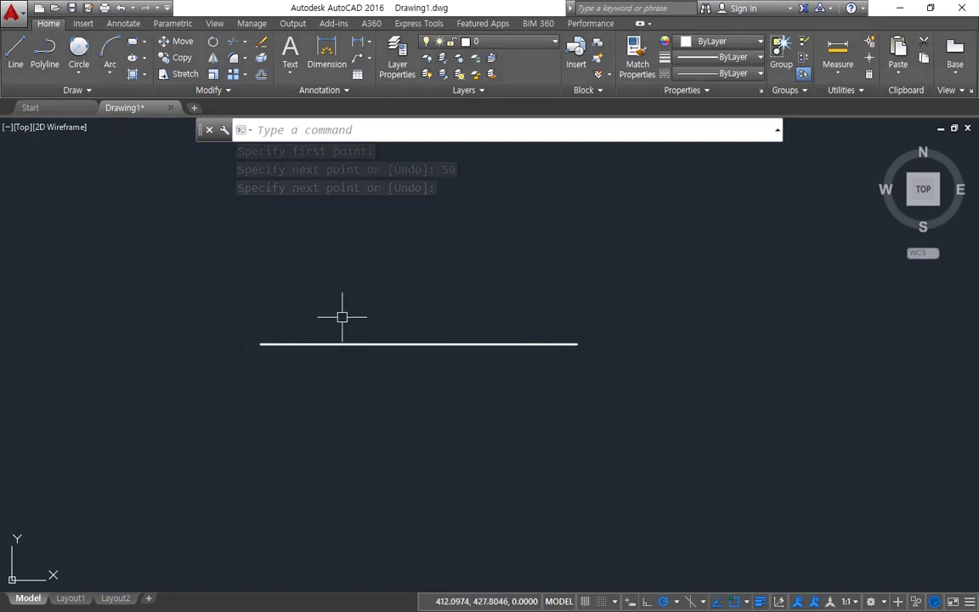
Draw two concentric circles with radii 8 and 15 centred on the left endpoint of the line
key("Return")
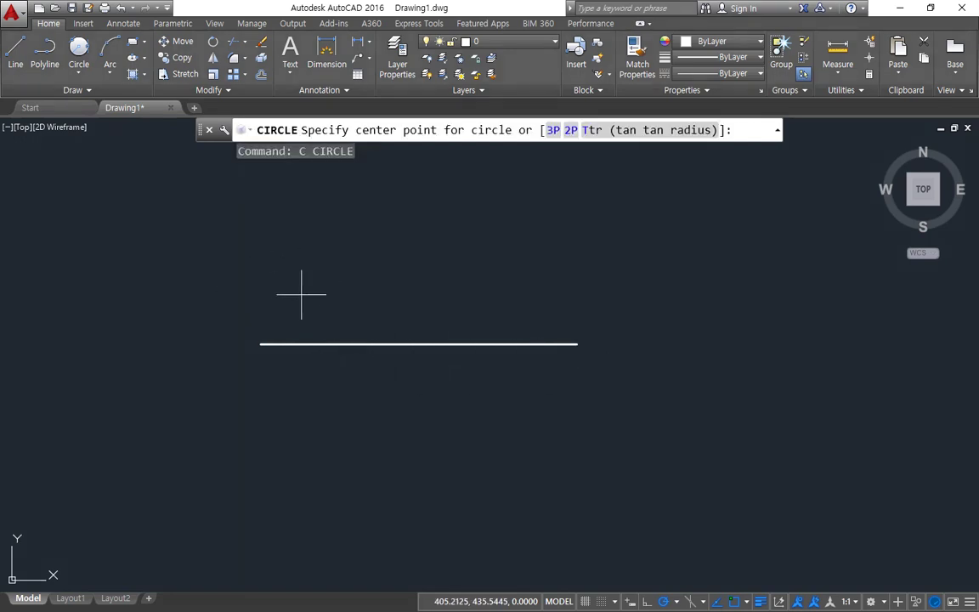
left_click(297, 344)
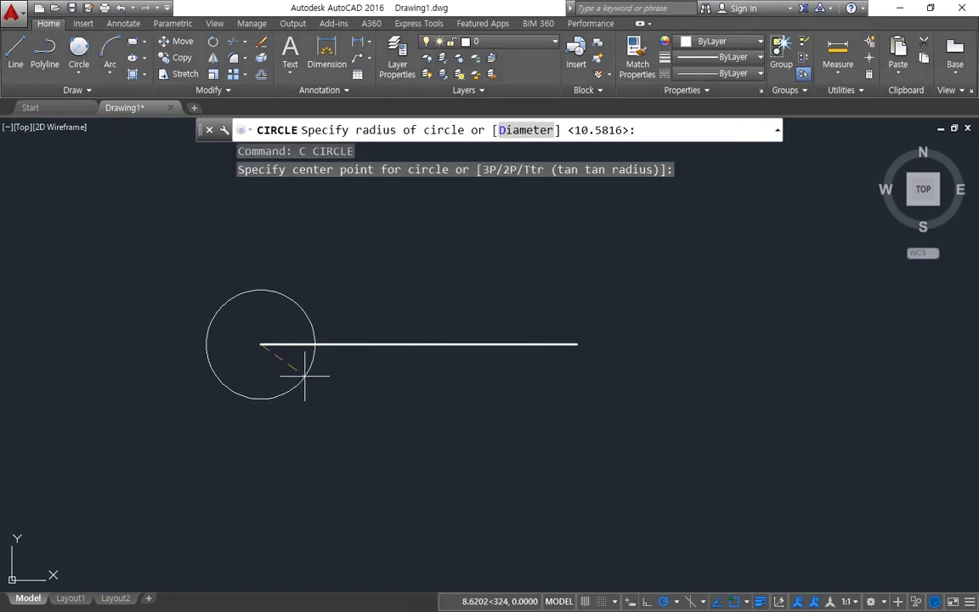
type("8")
key("Return")
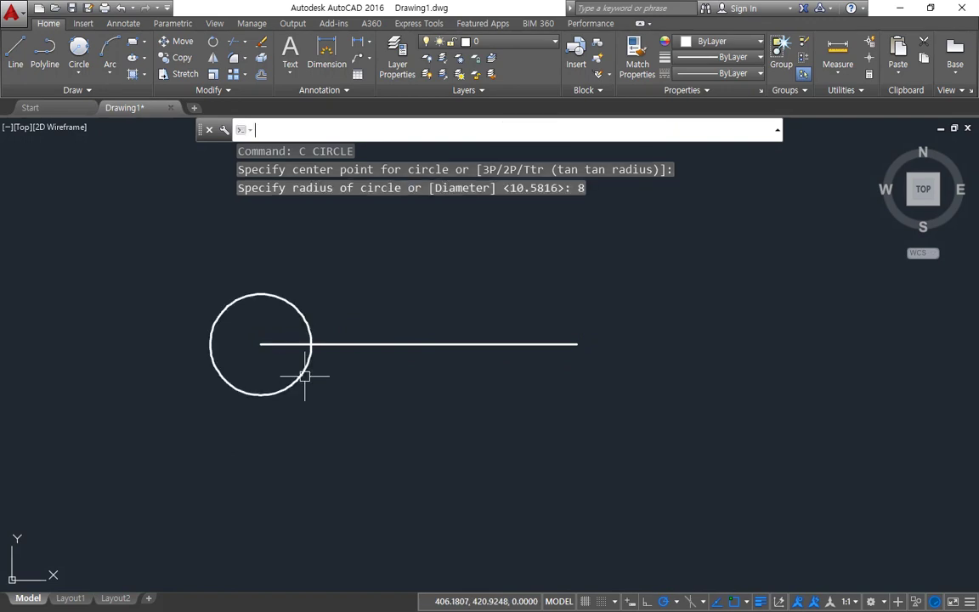
type("c")
key("Return")
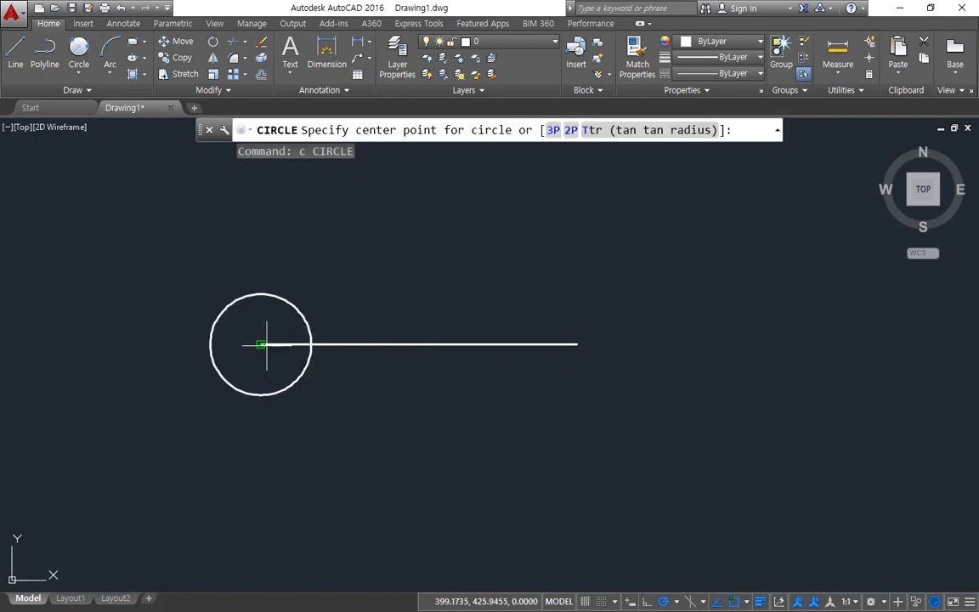
left_click(261, 344)
type("15")
key("Return")
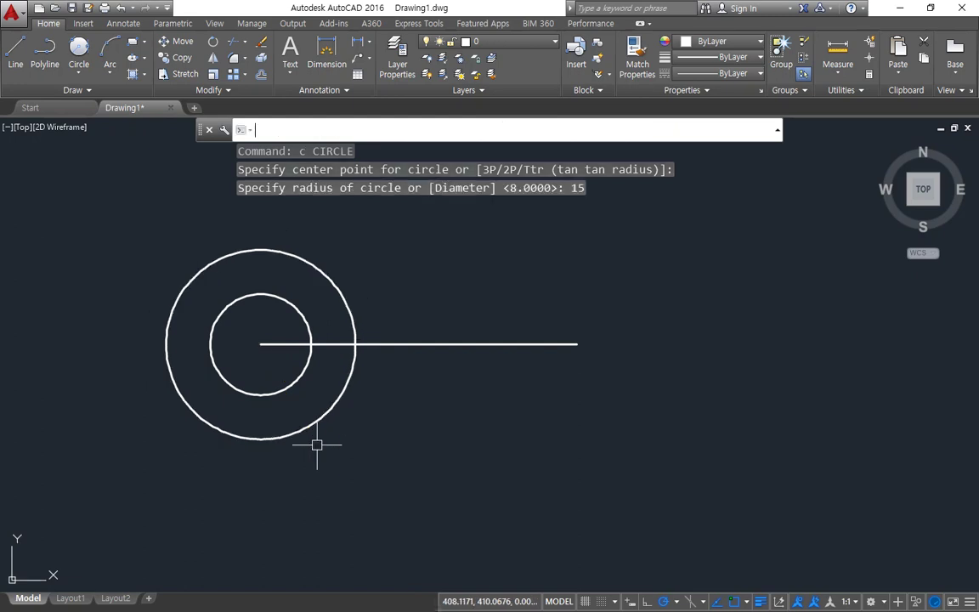
Draw two concentric circles with radii 5 and 10 centred on the right endpoint of the line
type("c")
key("Return")
left_click(566, 346)
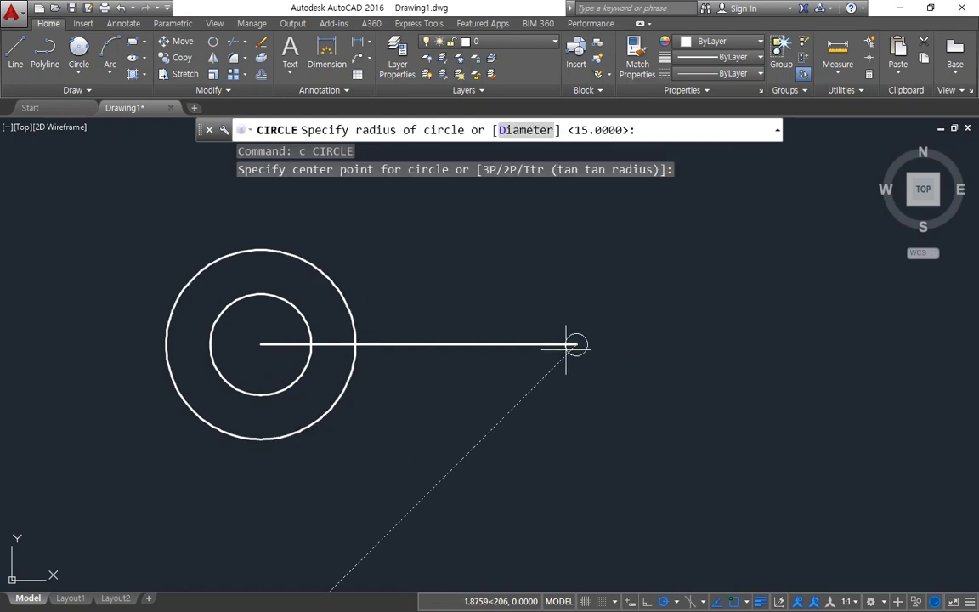
type("5")
key("Return")
type("c")
key("Return")
left_click(575, 344)
type("10")
key("Return")
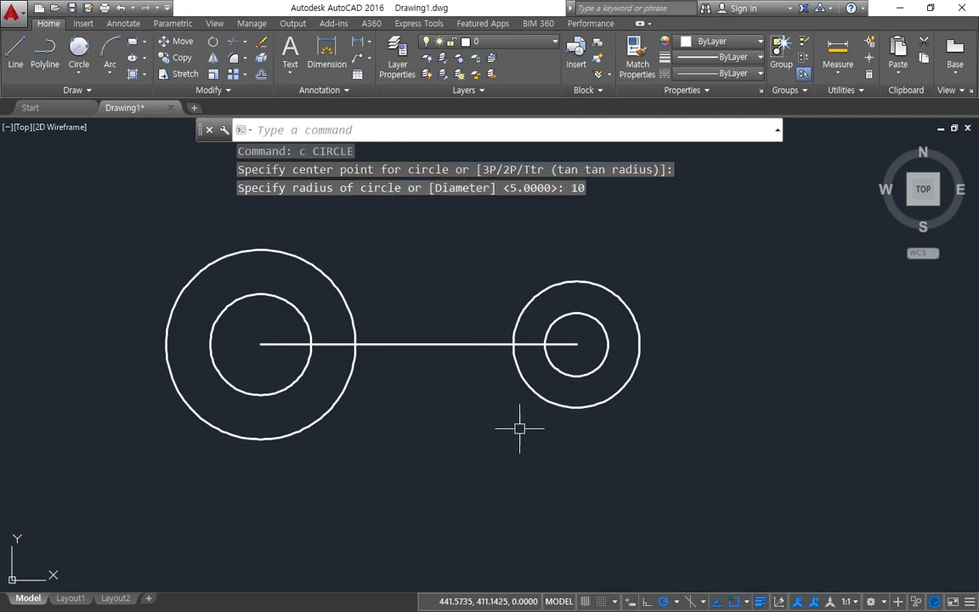
left_click_drag(288, 250, 566, 274)
left_click_drag(333, 437, 538, 396)
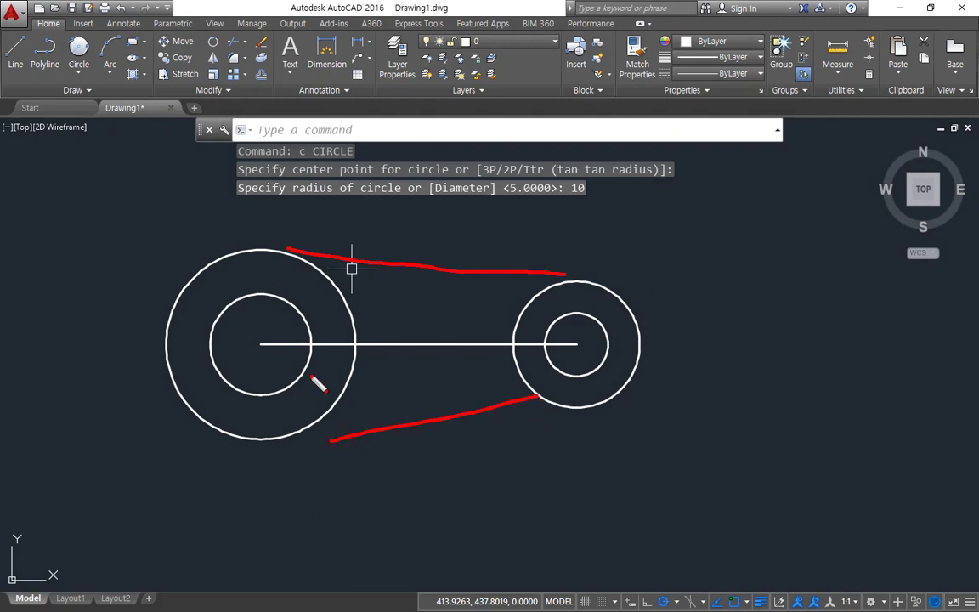
key("Escape")
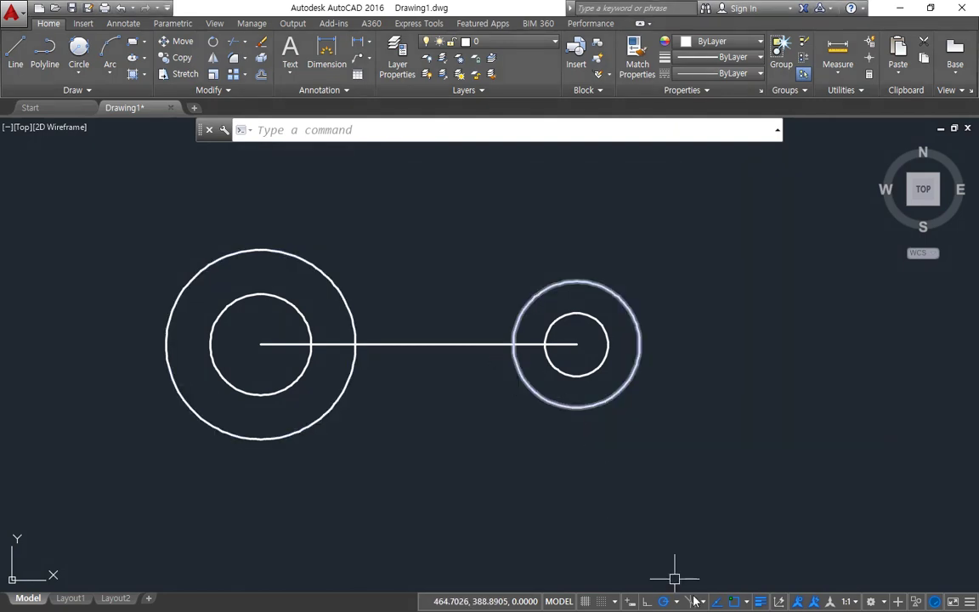
Turn on the running Tangent object snap
left_click(748, 604)
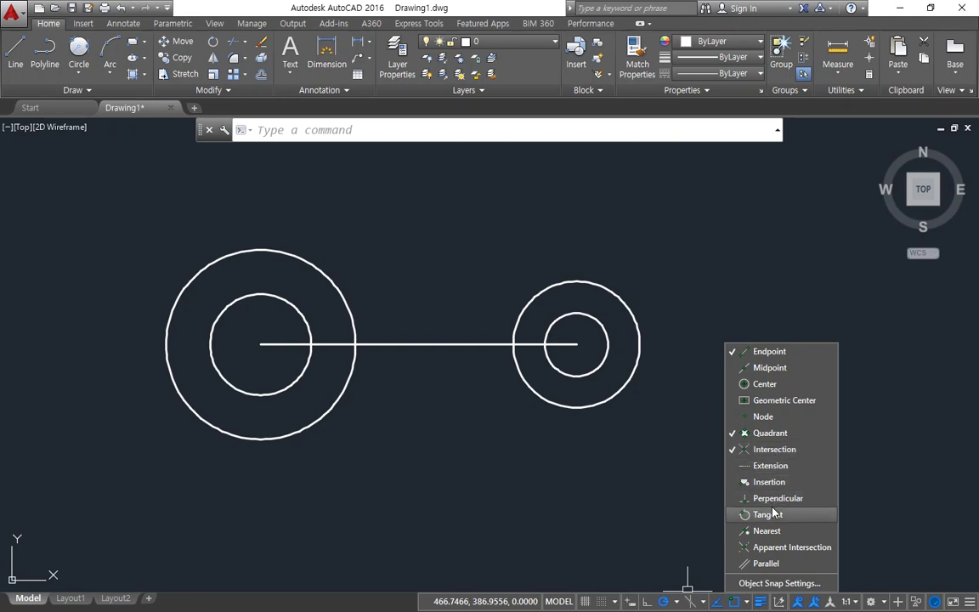
left_click(476, 459)
Draw a line from the top quadrant of the large outer circle to the top quadrant of the small outer circle
type("l")
key("Return")
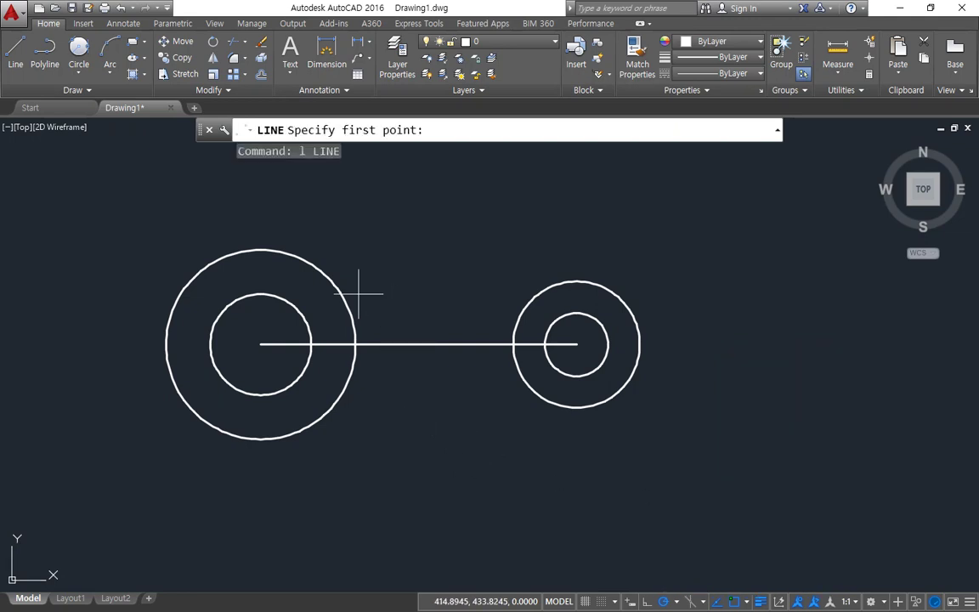
left_click(263, 251)
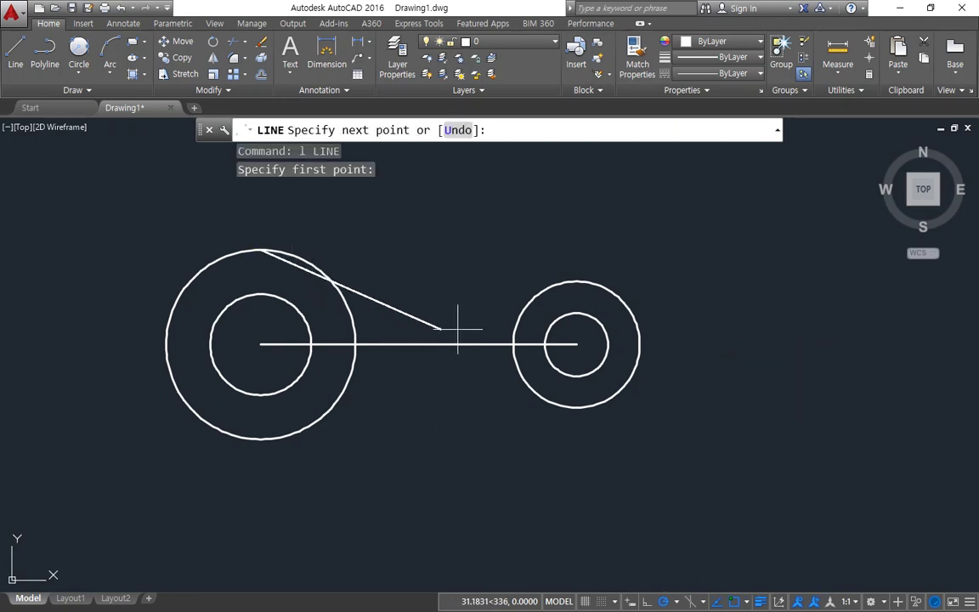
left_click(511, 332)
key("Escape")
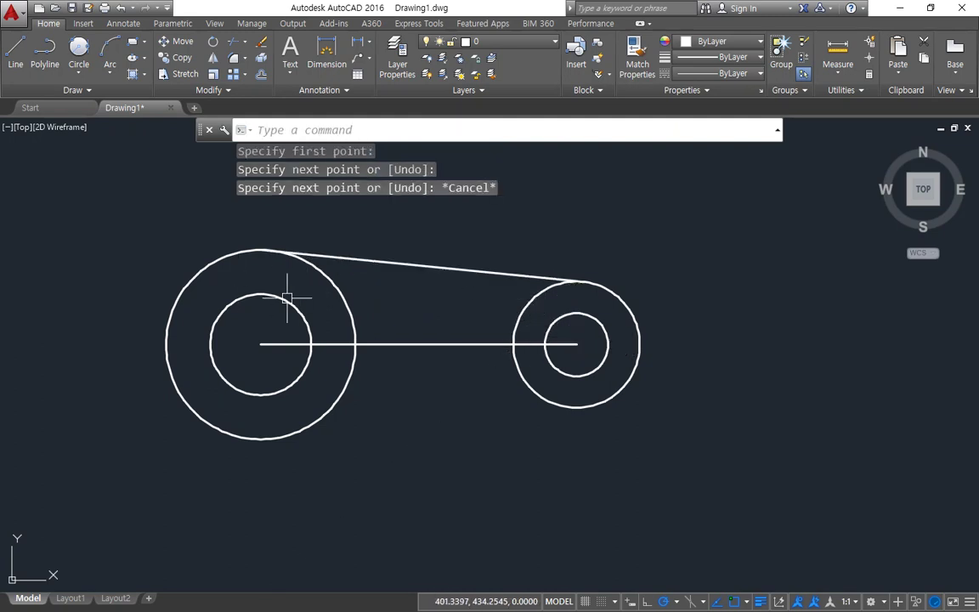
Regenerate the drawing and inspect closely where the upper line meets the large outer circle
scroll(231, 244, "up", 5)
scroll(221, 256, "up", 4)
type("re")
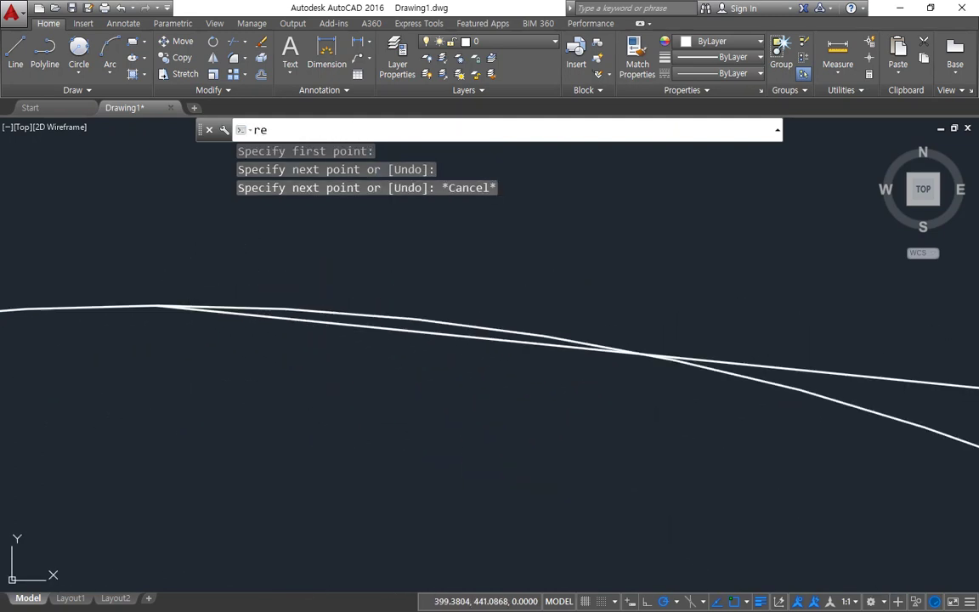
key("Return")
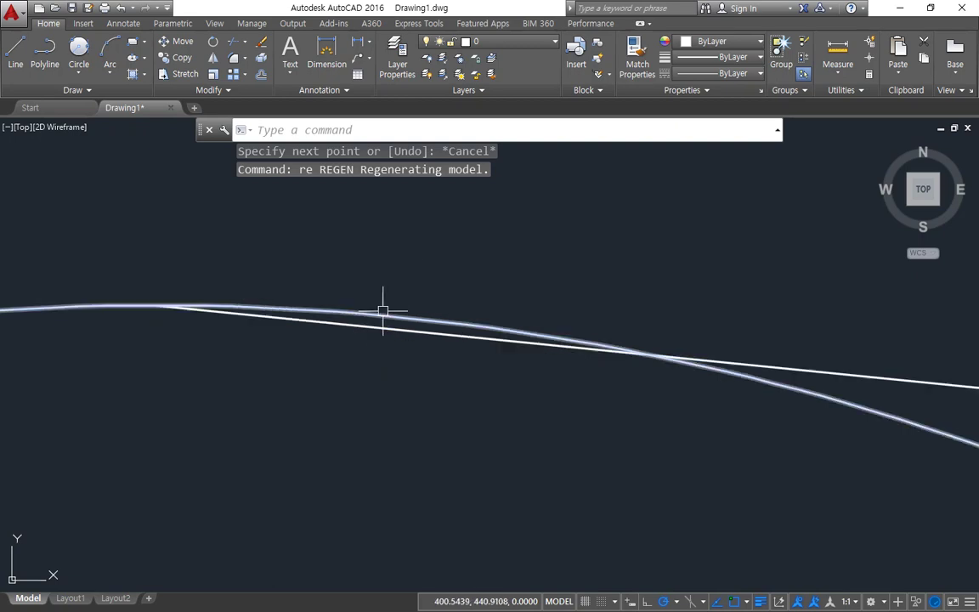
scroll(383, 311, "down", 8)
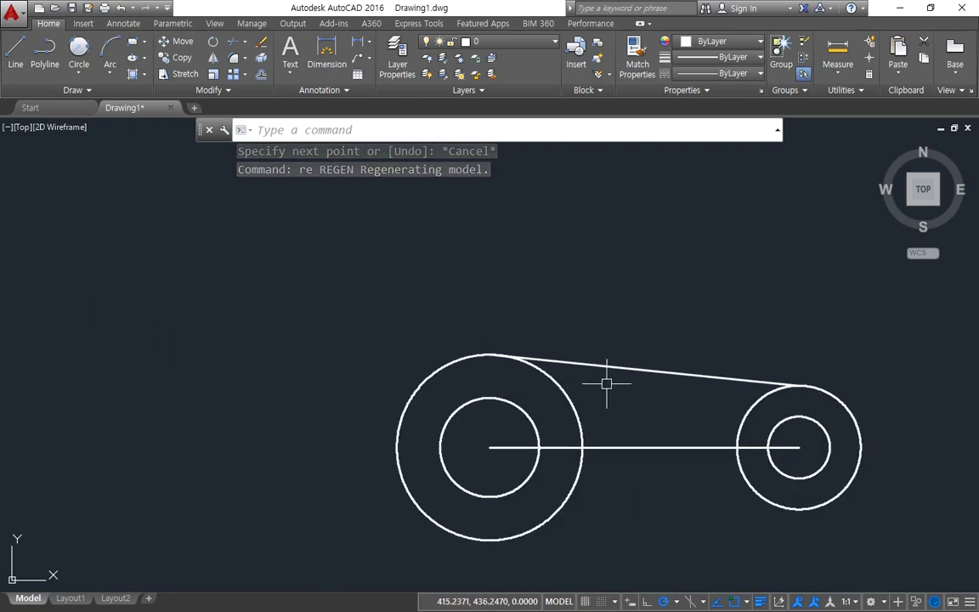
Turn off the Quadrant object snap and draw a line tangent to the upper sides of both outer circles
middle_click_drag(586, 378, 411, 317)
type("L")
key("Return")
left_click(747, 601)
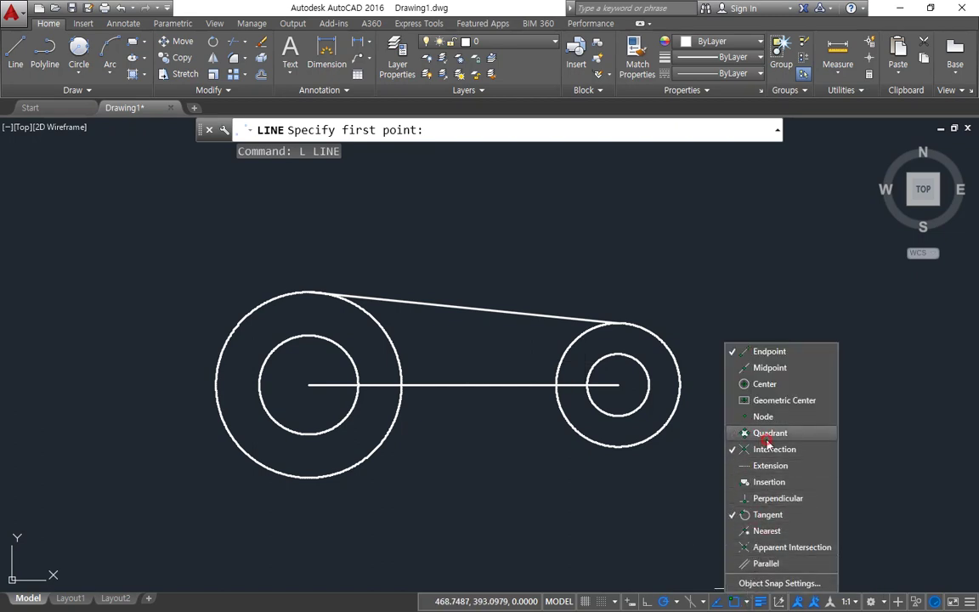
left_click(461, 381)
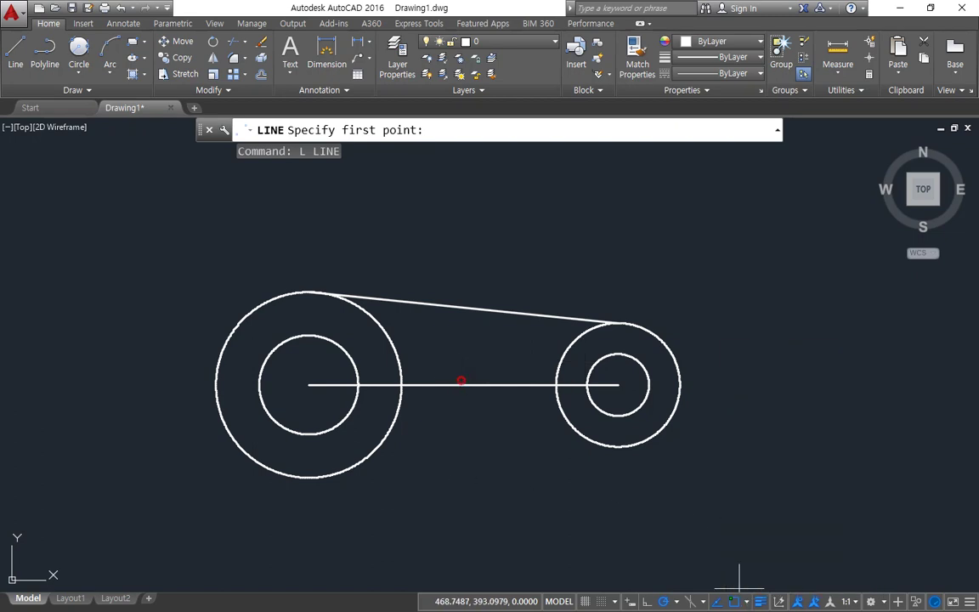
left_click(272, 301)
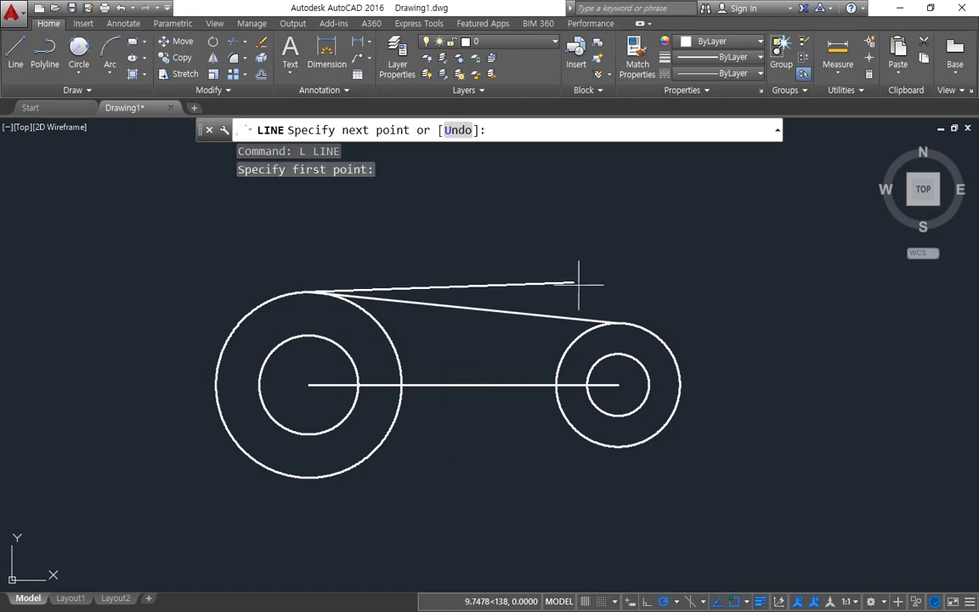
left_click(682, 351)
key("Return")
Regenerate the drawing and compare the tangent line with the quadrant line where each meets the two outer circles
scroll(317, 291, "up", 2)
scroll(317, 292, "up", 5)
type("re")
key("Return")
left_click(568, 284)
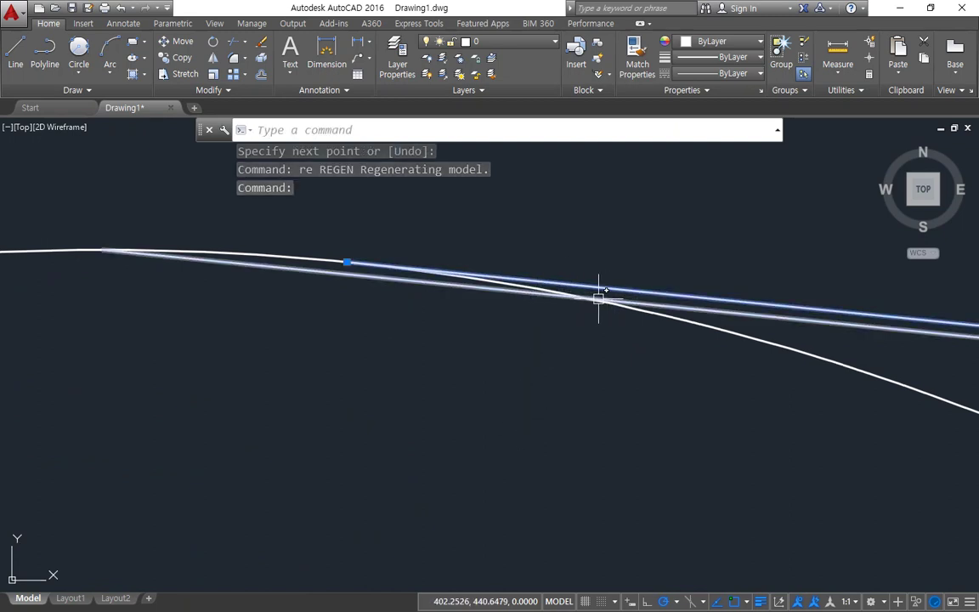
scroll(632, 339, "down", 4)
middle_click_drag(734, 374, 232, 349)
middle_click_drag(693, 414, 63, 376)
middle_click_drag(691, 382, 32, 326)
scroll(723, 397, "up", 7)
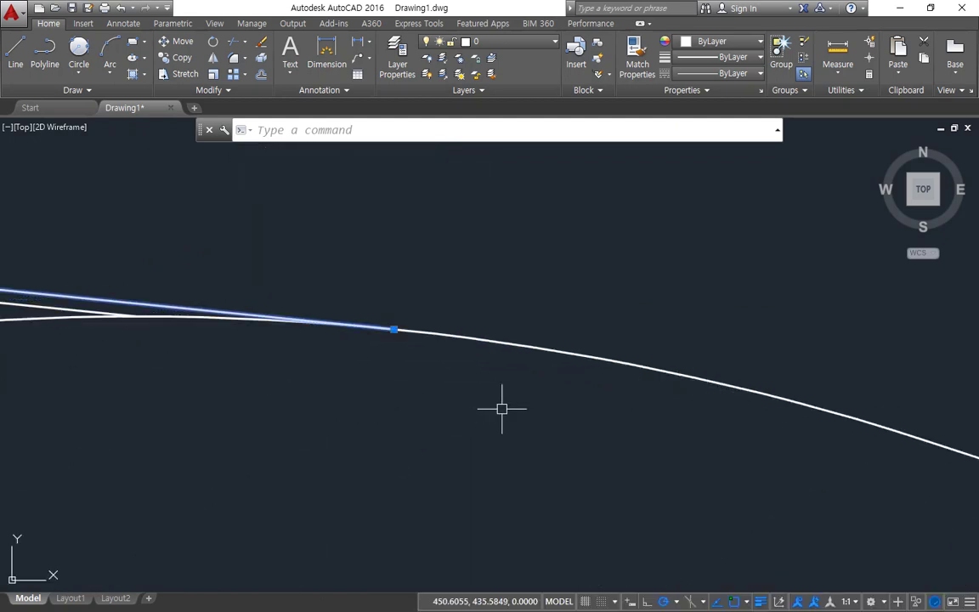
middle_click_drag(426, 396, 586, 378)
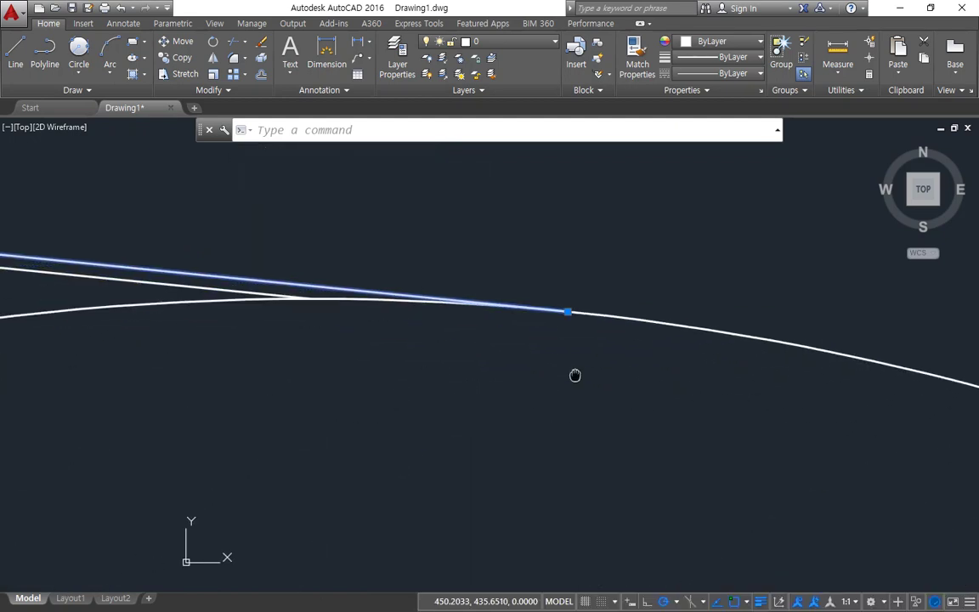
scroll(543, 334, "down", 2)
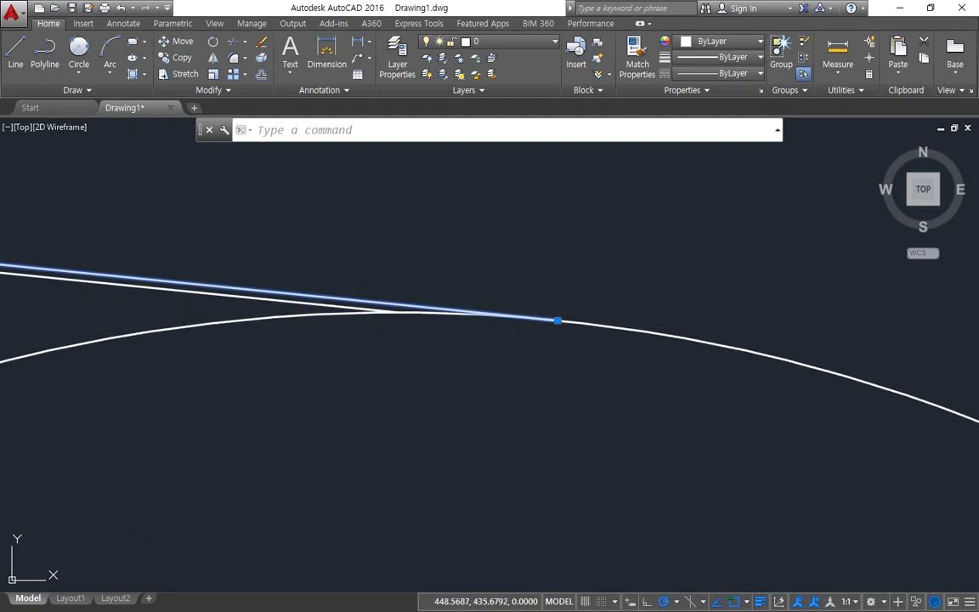
key("Escape")
Erase the upper line that joins the top quadrants of the outer circles
left_click(247, 297)
type("e")
key("Return")
Draw a line tangent to the lower sides of the large and small outer circles
scroll(317, 400, "down", 6)
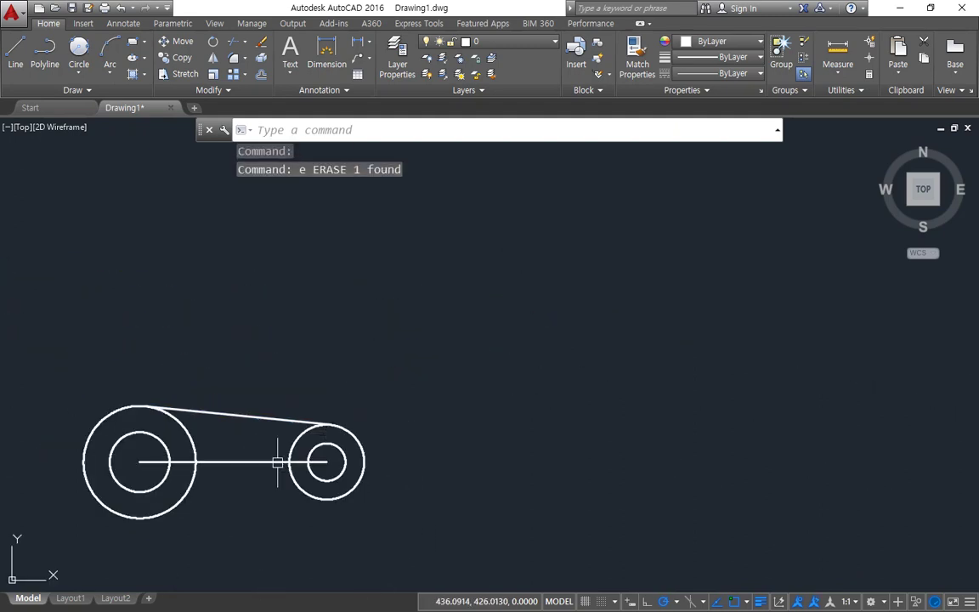
type("l")
key("Return")
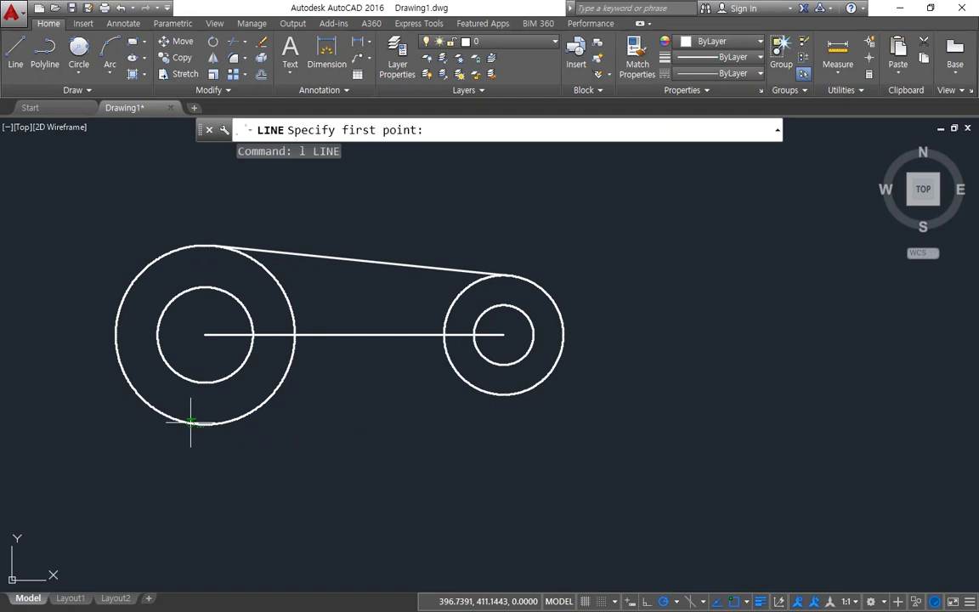
left_click(192, 417)
left_click(472, 391)
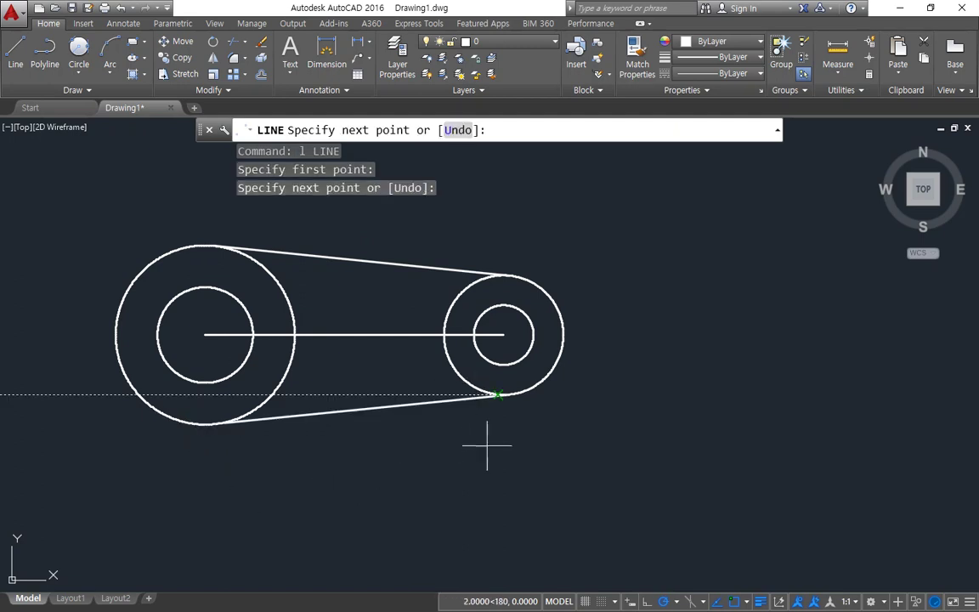
key("Return")
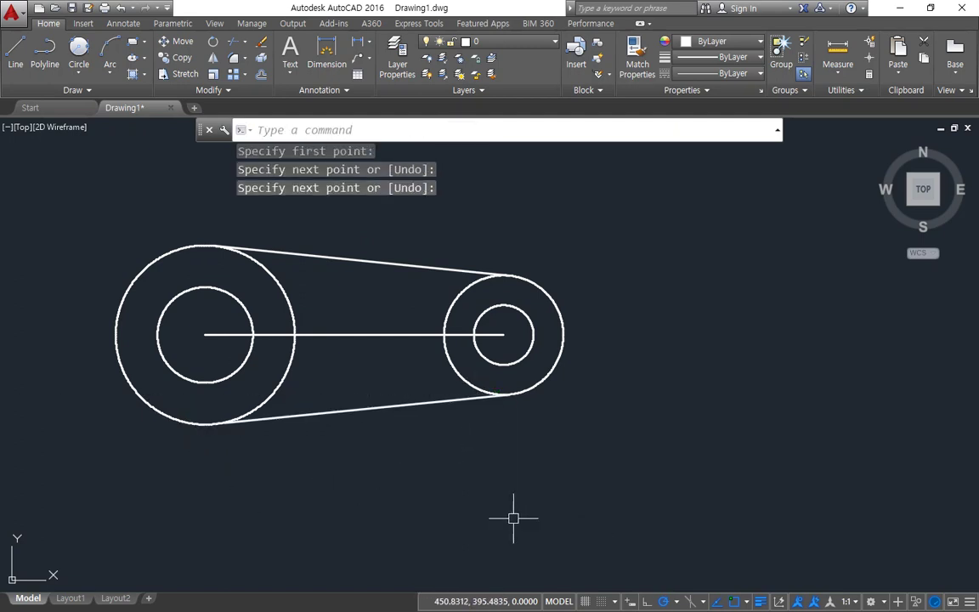
Open the object snap settings and add Center and Quadrant to the active snap modes
left_click(747, 601)
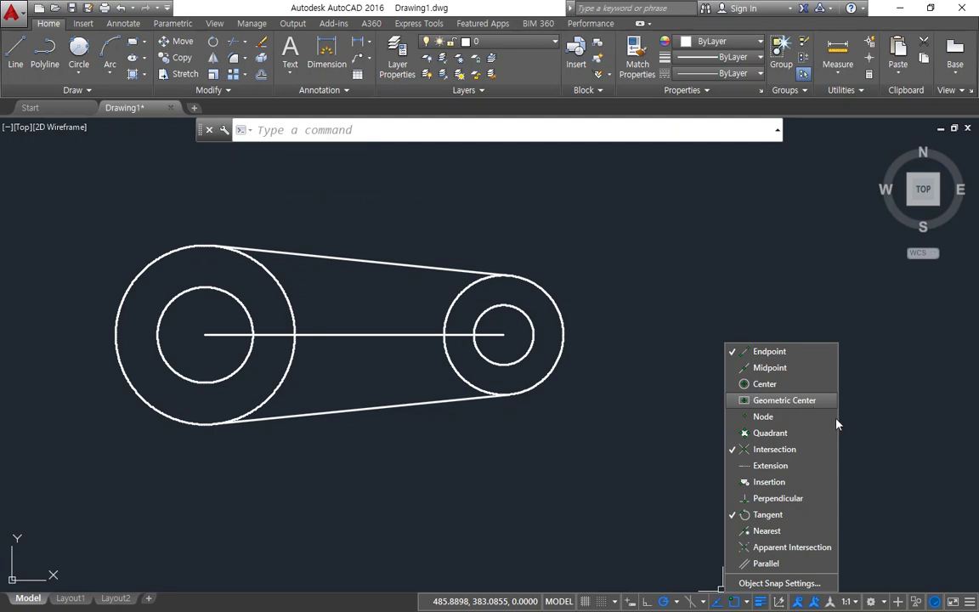
left_click(780, 584)
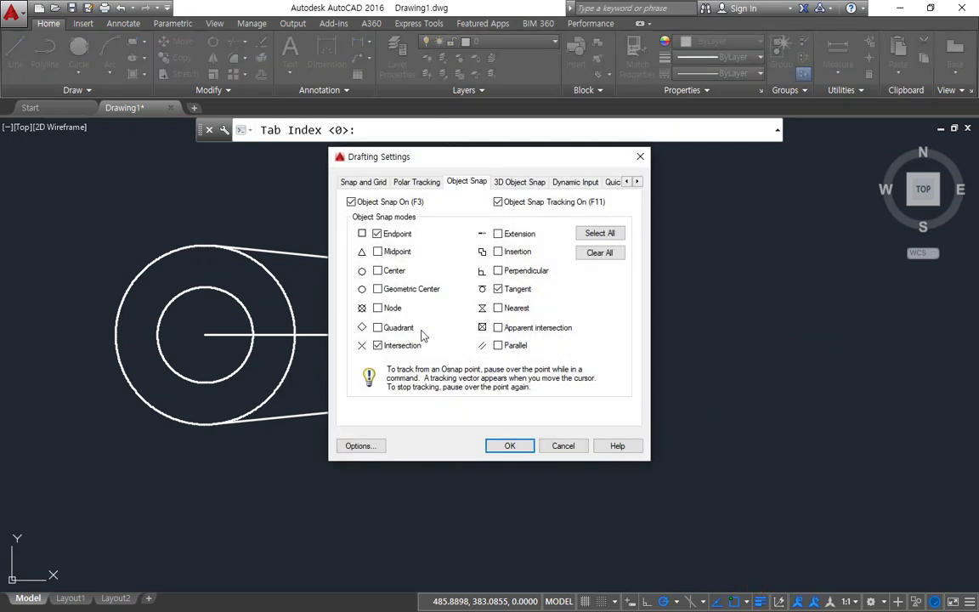
left_click(393, 272)
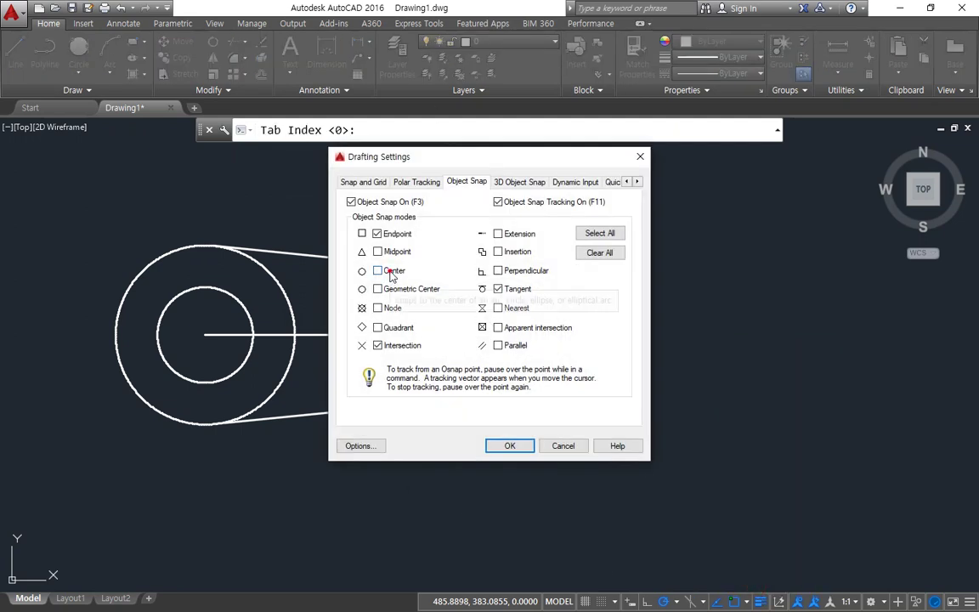
left_click(399, 329)
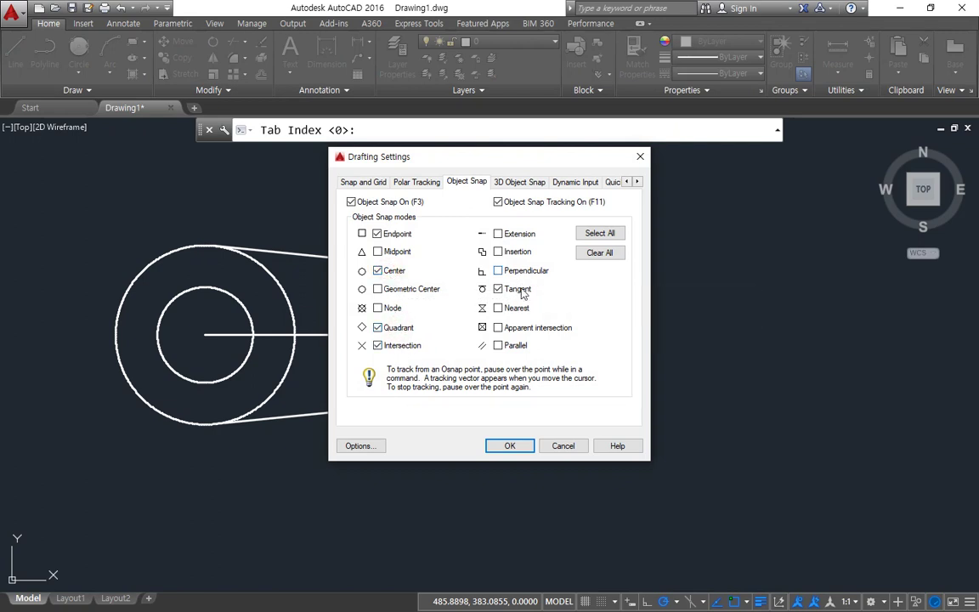
left_click_drag(374, 281, 419, 279)
left_click_drag(390, 336, 437, 334)
left_click_drag(498, 299, 548, 303)
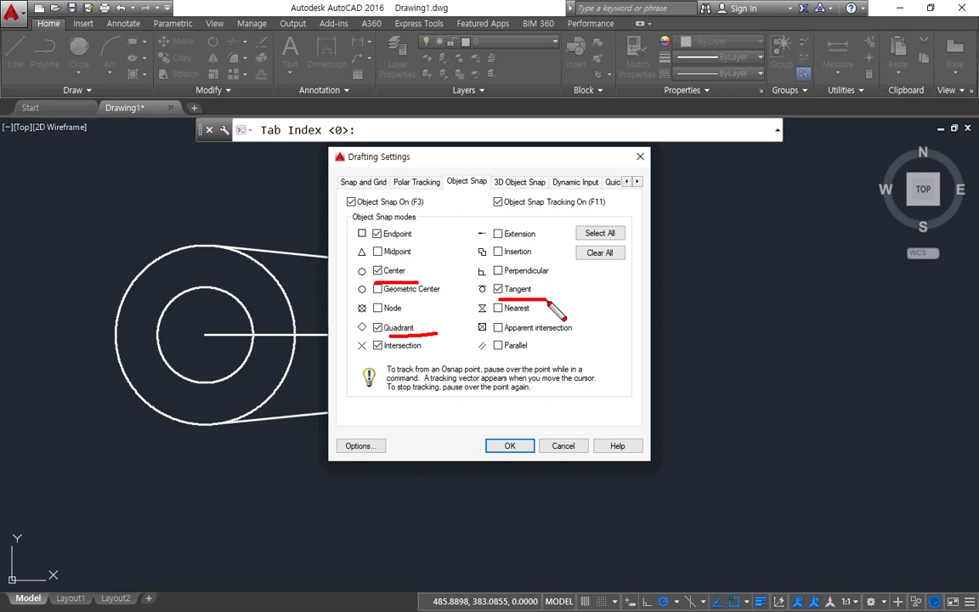
key("Escape")
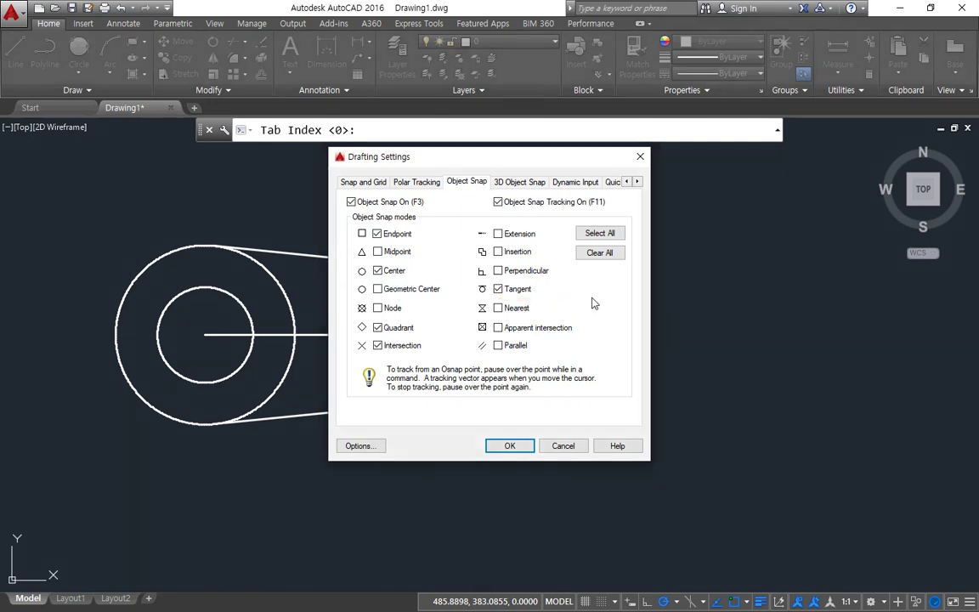
Enable all object snap modes at once
left_click(599, 233)
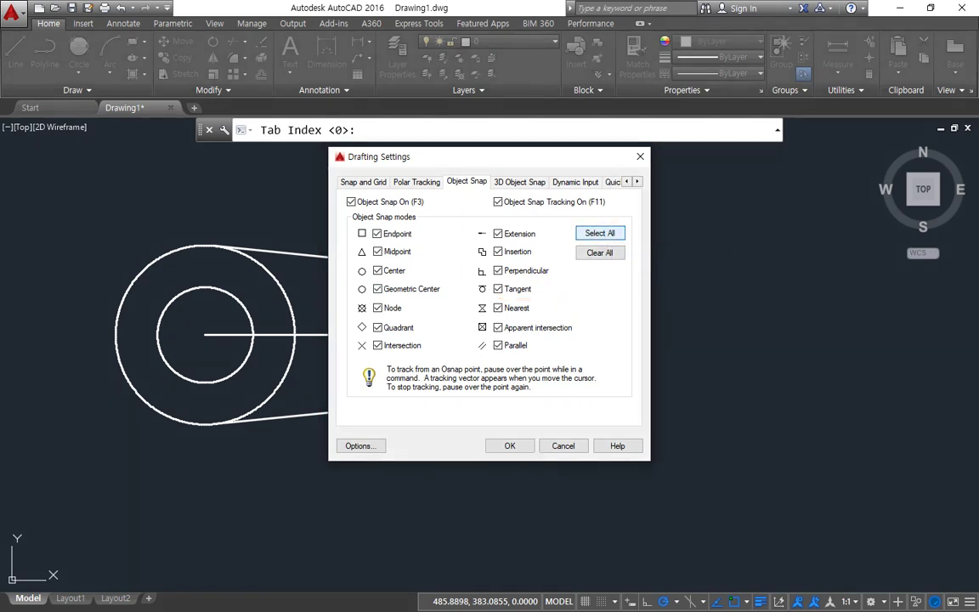
mouse_move(622, 245)
left_mouse_down()
mouse_move(622, 225)
mouse_move(624, 245)
left_mouse_up()
left_click_drag(499, 222, 511, 223)
mouse_move(557, 279)
left_mouse_down()
mouse_move(281, 323)
mouse_move(472, 217)
mouse_move(553, 273)
left_mouse_up()
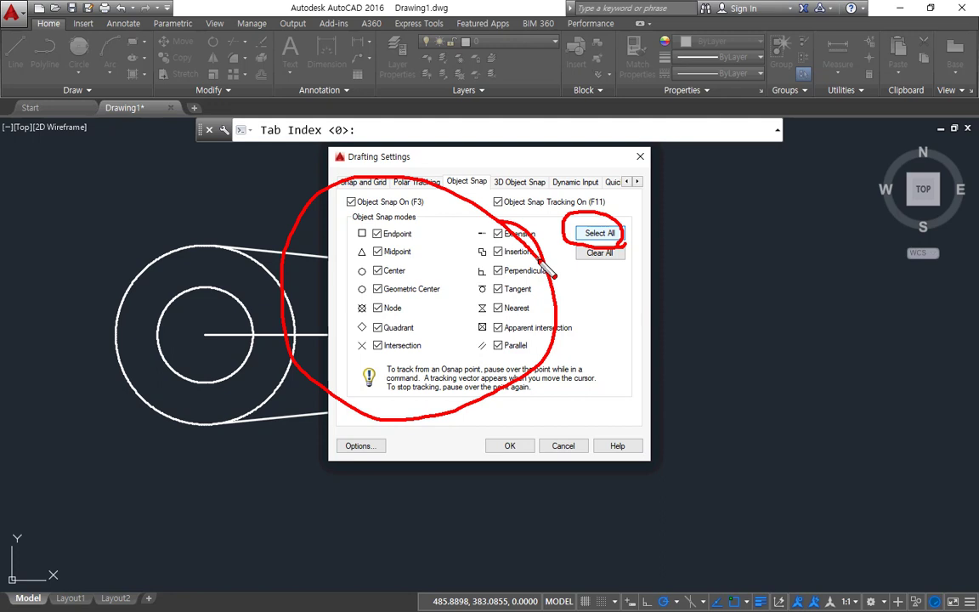
Clear all object snap modes and enable only Endpoint, Center and Intersection
left_click(605, 252)
left_click(402, 234)
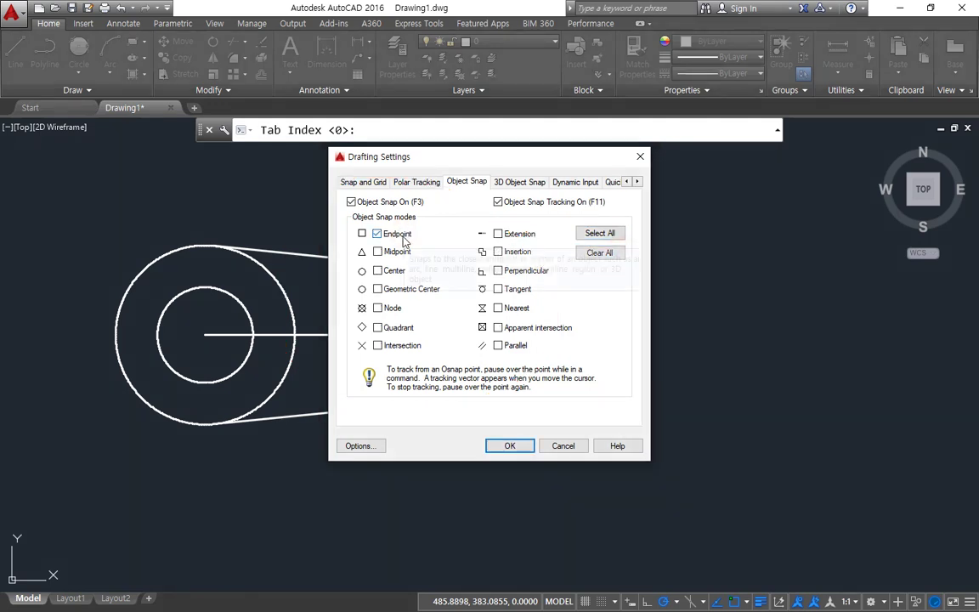
left_click(408, 272)
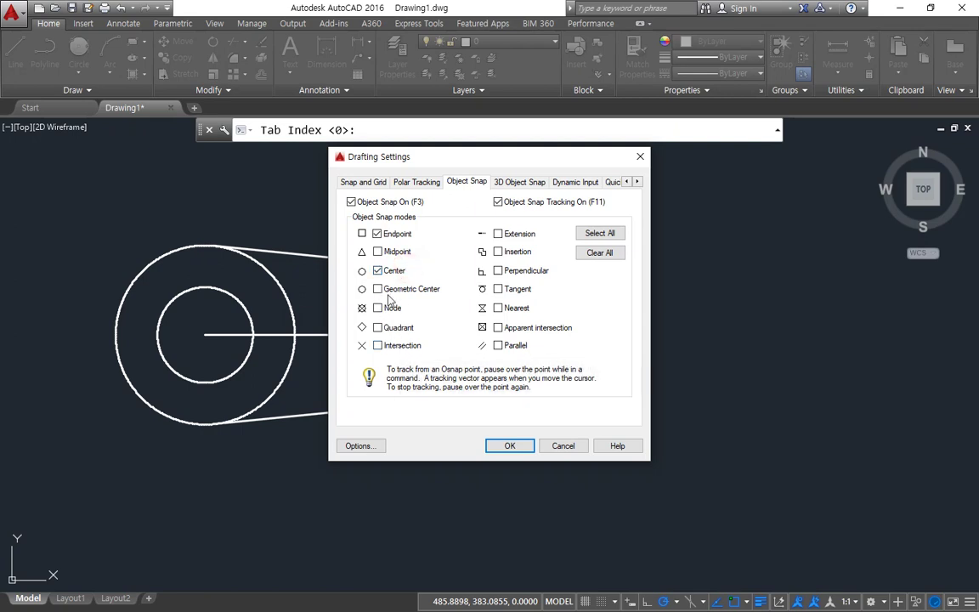
left_click(391, 348)
left_click_drag(408, 247, 339, 247)
left_click_drag(399, 273, 339, 275)
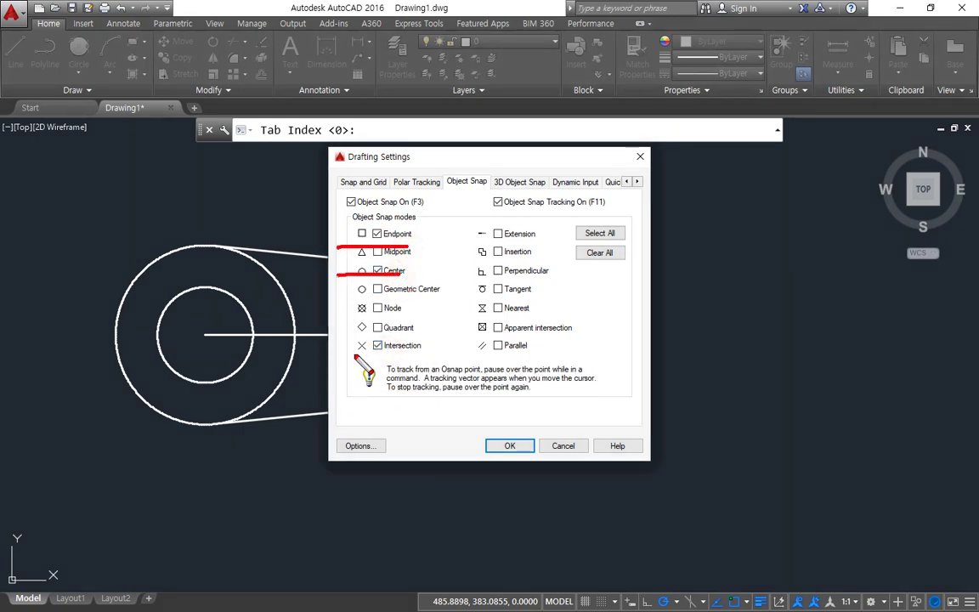
left_click_drag(412, 355, 297, 359)
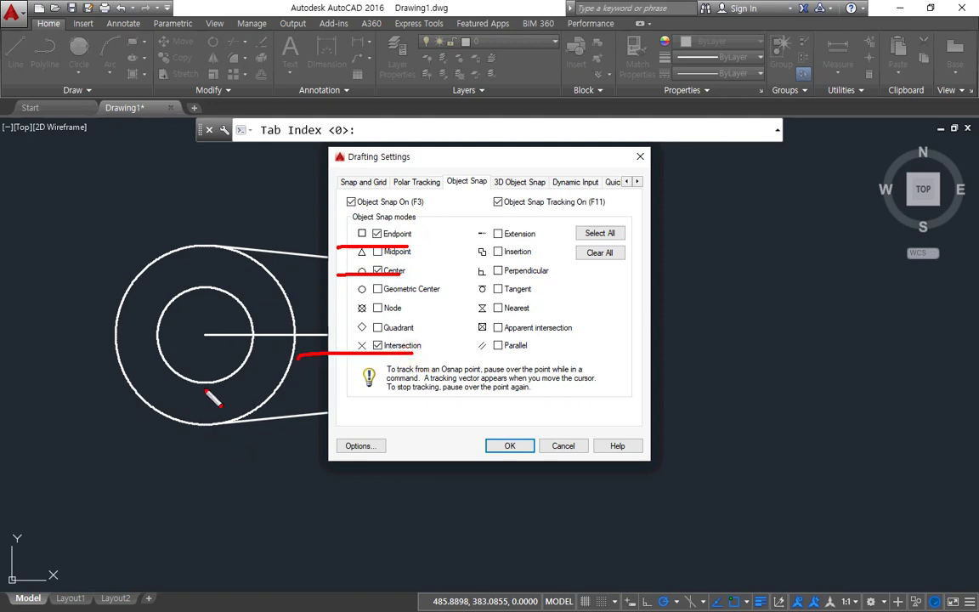
key("e")
left_click_drag(406, 241, 341, 242)
left_click_drag(408, 279, 351, 281)
left_click_drag(420, 355, 349, 357)
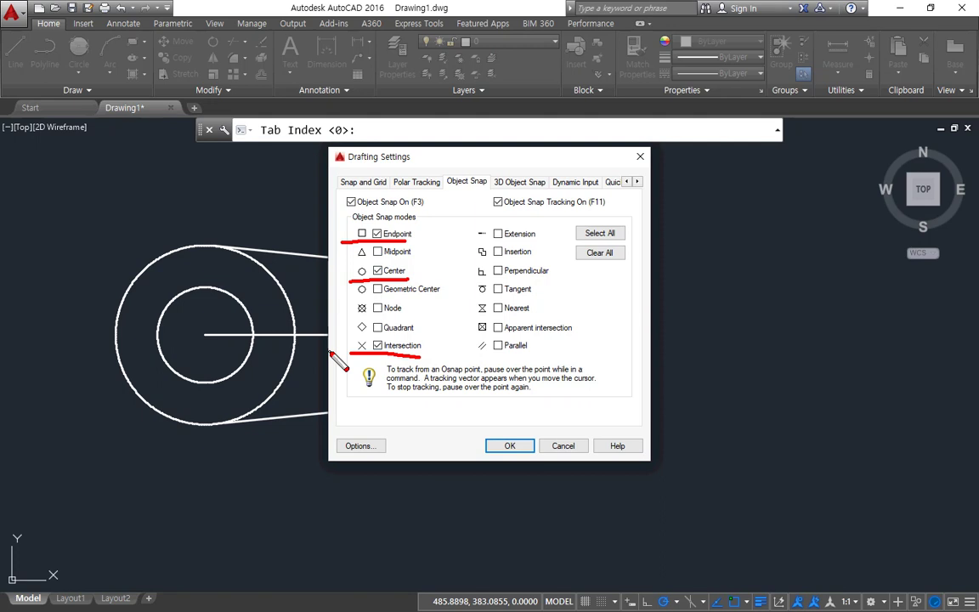
key("Escape")
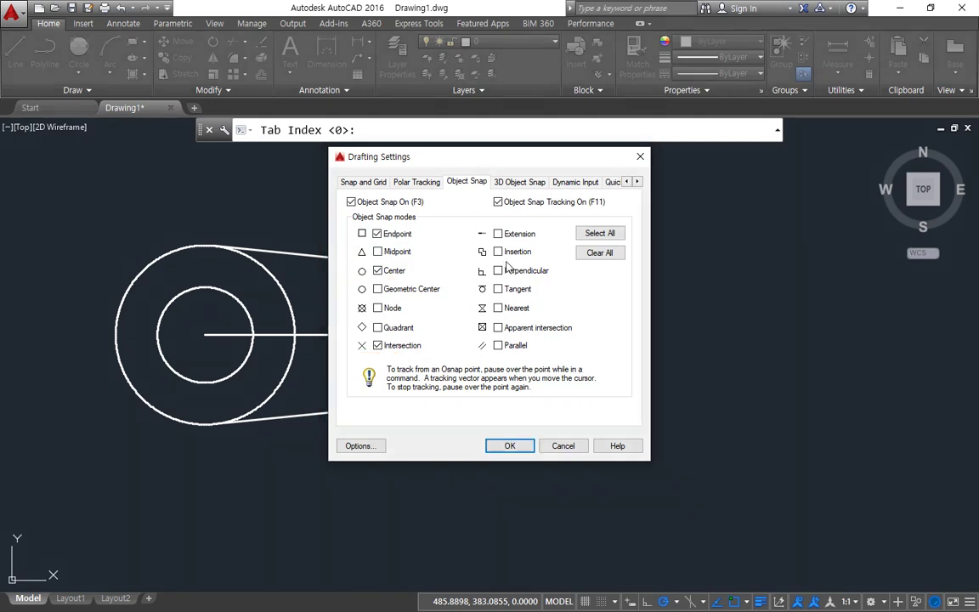
Turn on the Tangent object snap, turn off Center and accept the drafting settings
left_click(508, 291)
left_click(377, 271)
left_click(487, 446)
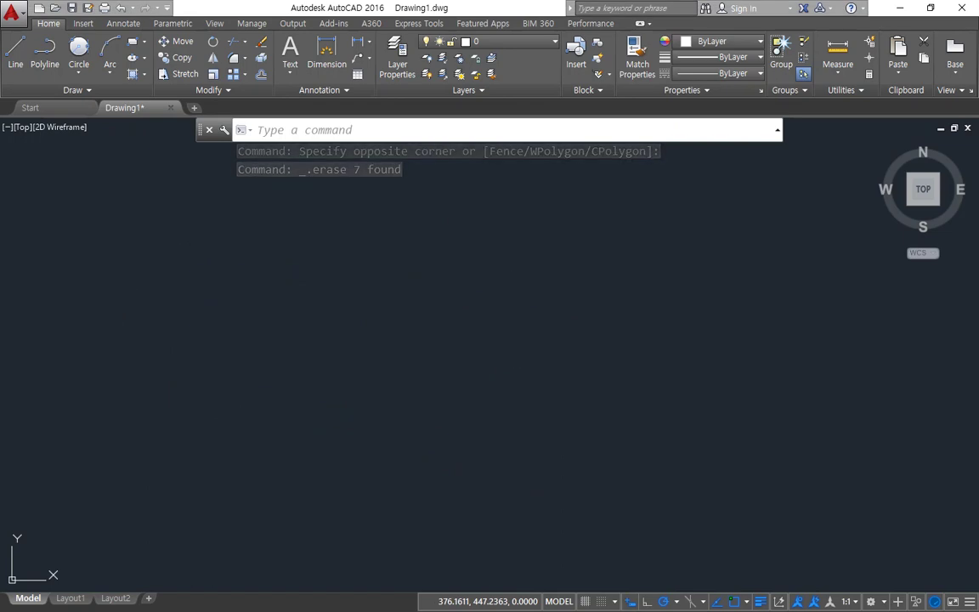
Switch to the Notepad lesson notes and delete two blank lines above the Offset entry
key("alt+Tab")
scroll(429, 314, "down", 2)
left_click(276, 340)
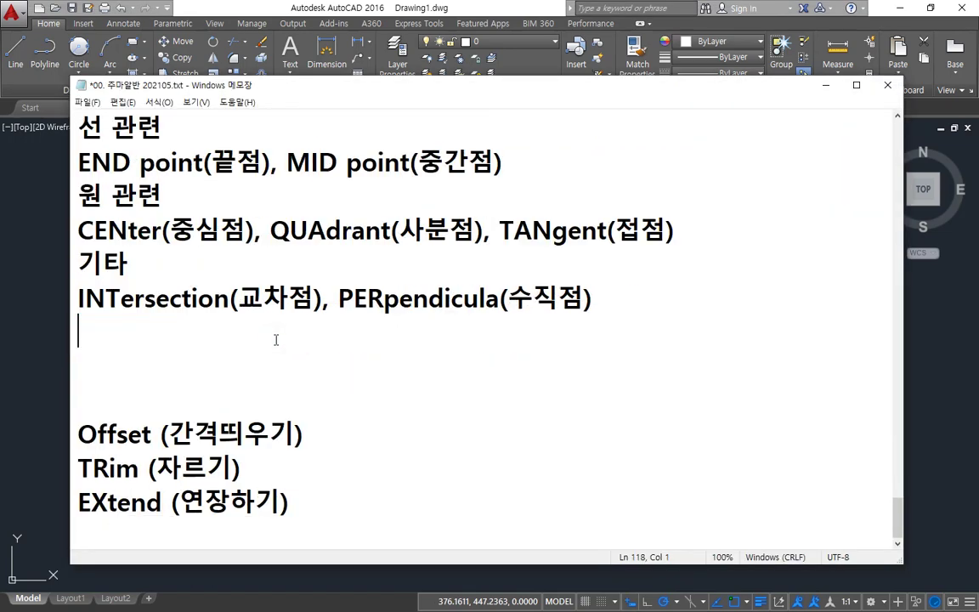
key("Delete")
key("Delete")
left_click(334, 436)
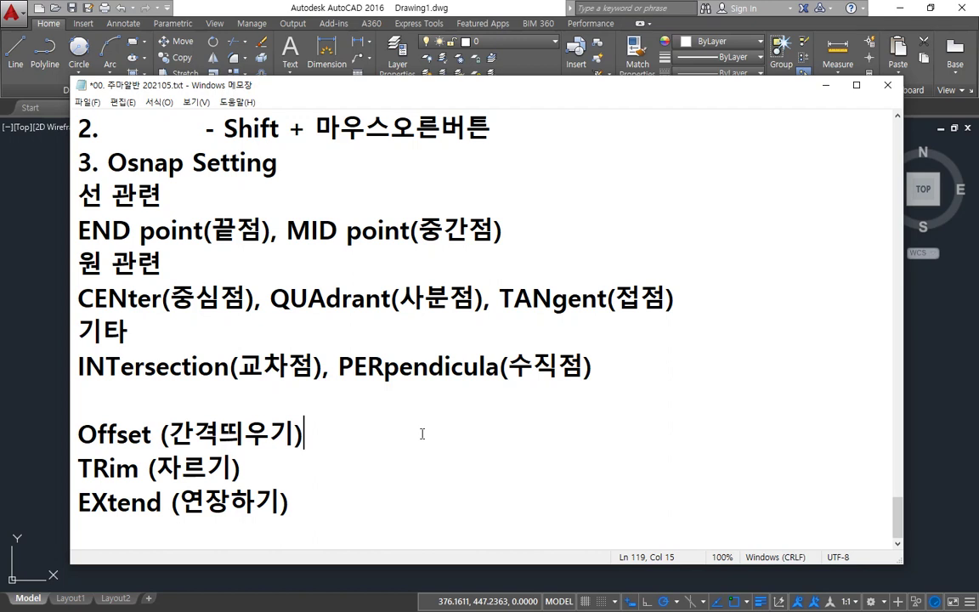
Switch back to AutoCAD and draw a diagonal line sloping down to the right, with a separate circle to its right
left_click(19, 263)
type("LINE")
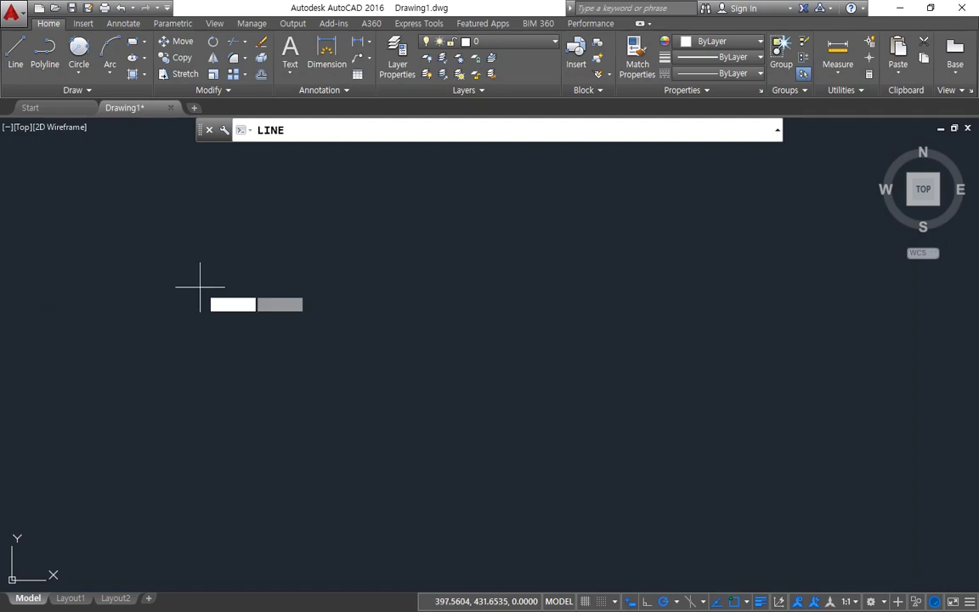
key("Return")
left_click(198, 278)
left_click(333, 478)
type("c")
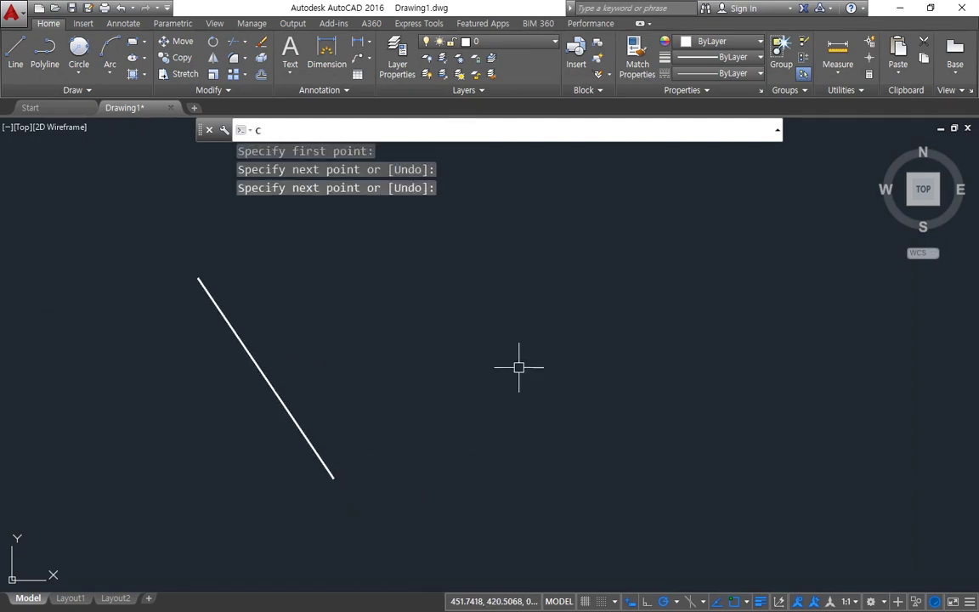
key("Return")
left_click(552, 340)
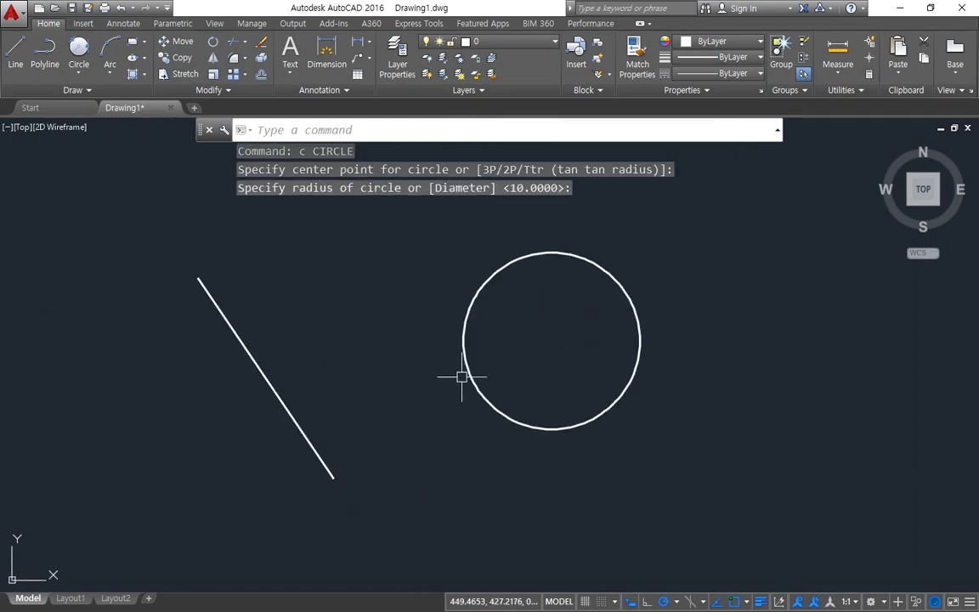
Offset the diagonal line by 20 once toward its upper right and once toward its lower left
type("o")
key("Return")
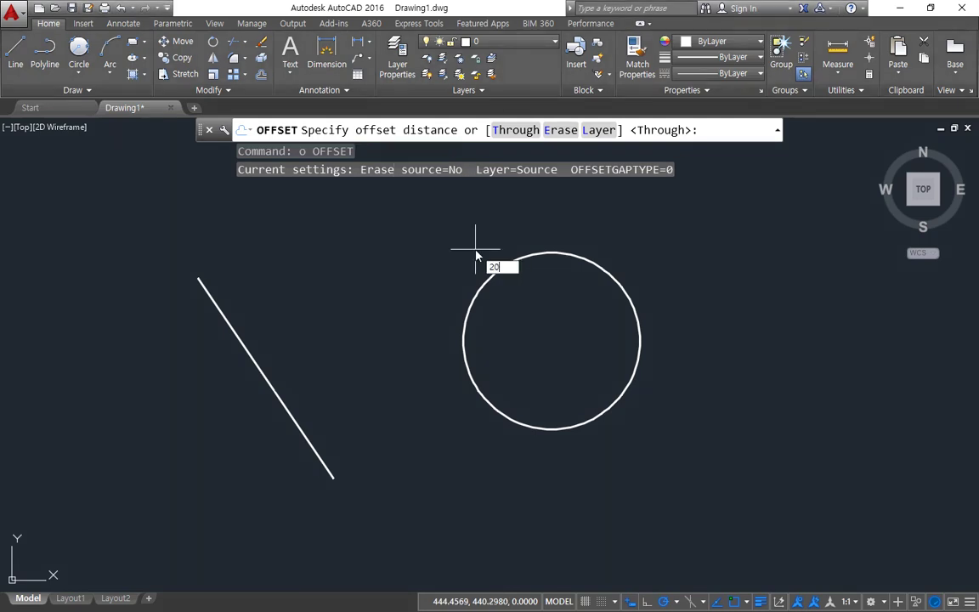
key("Return")
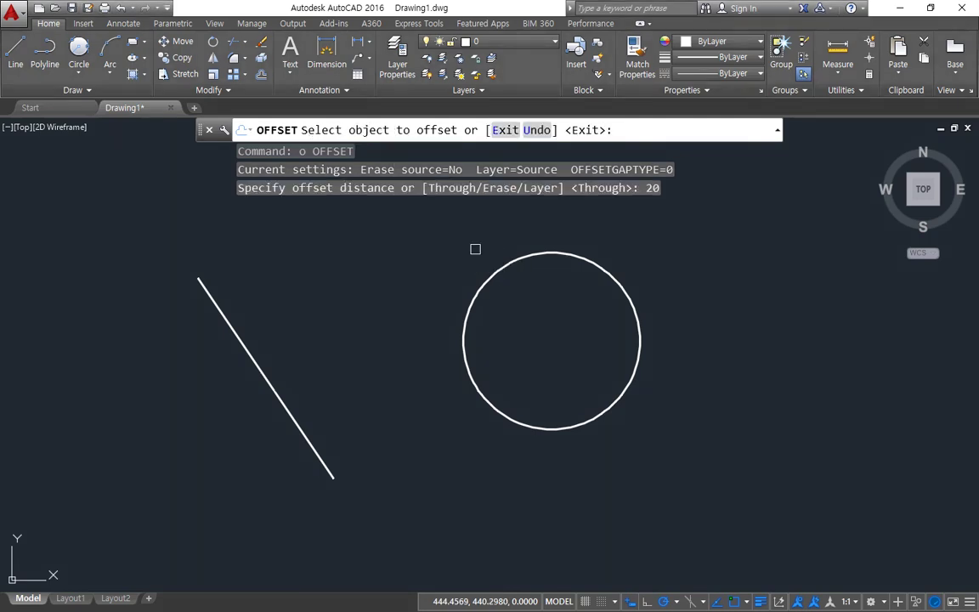
mouse_move(375, 149)
left_mouse_down()
mouse_move(343, 122)
mouse_move(358, 134)
left_mouse_up()
mouse_move(454, 154)
left_mouse_down()
mouse_move(400, 141)
mouse_move(453, 157)
left_mouse_up()
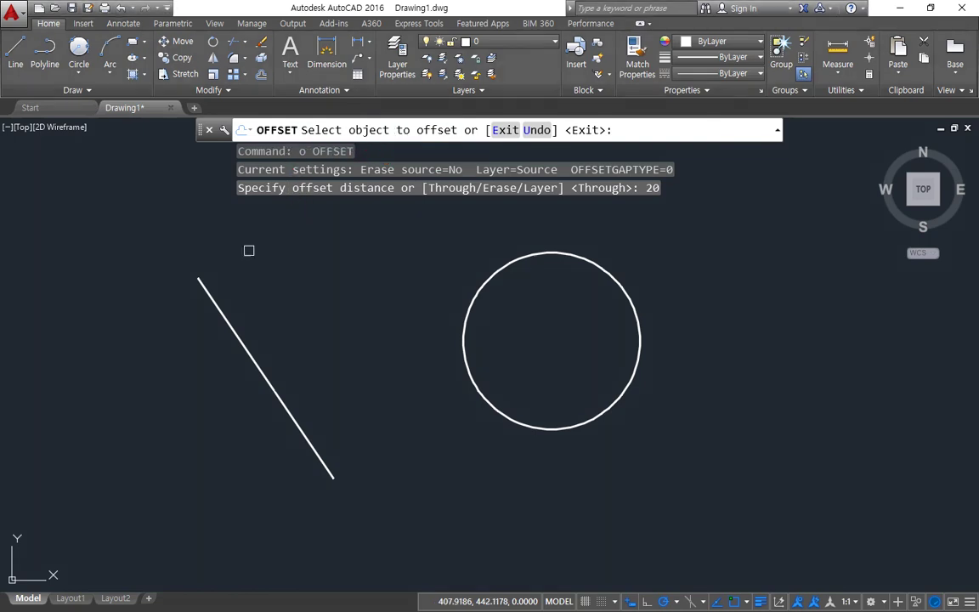
left_click(222, 307)
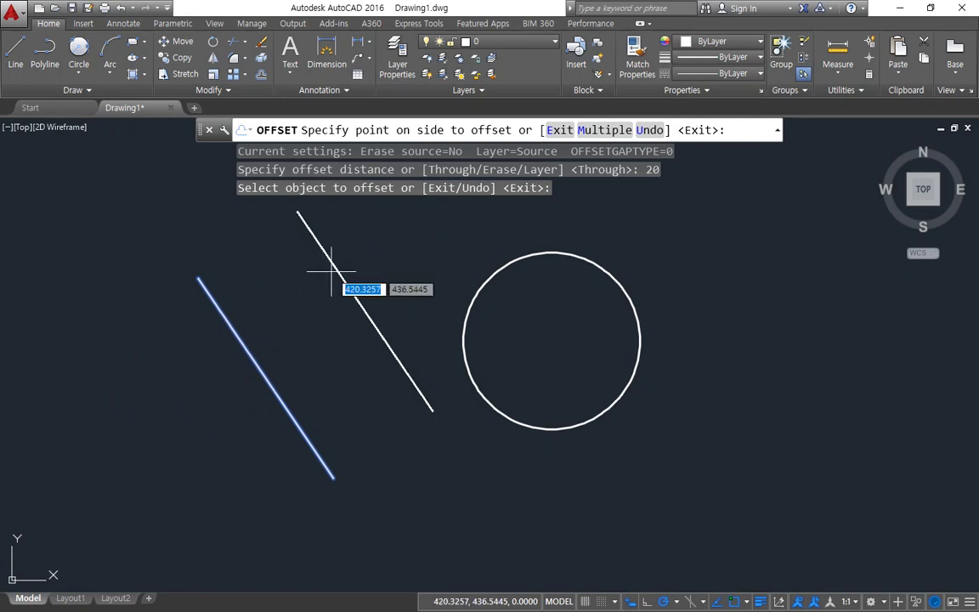
left_click(331, 272)
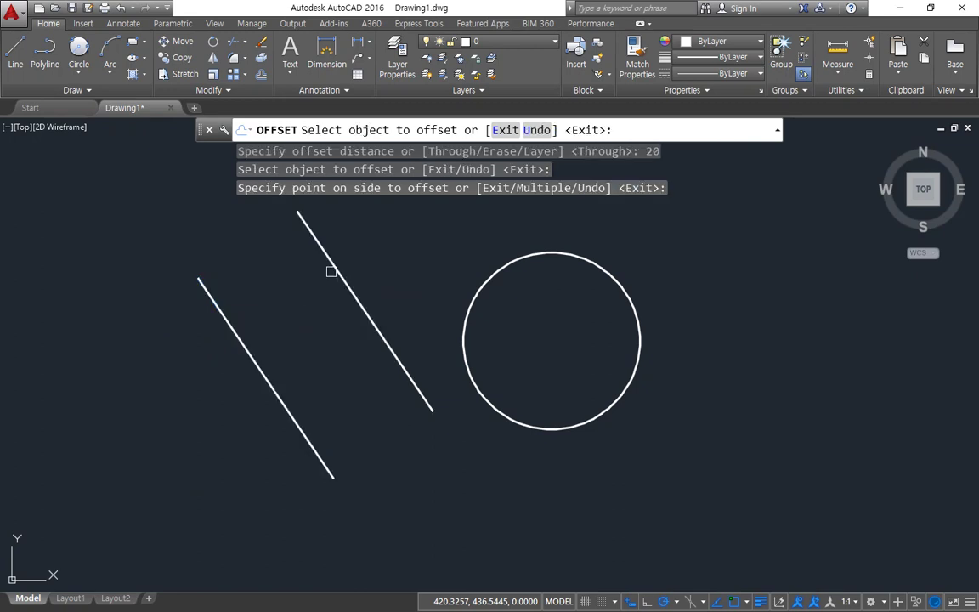
left_click(247, 344)
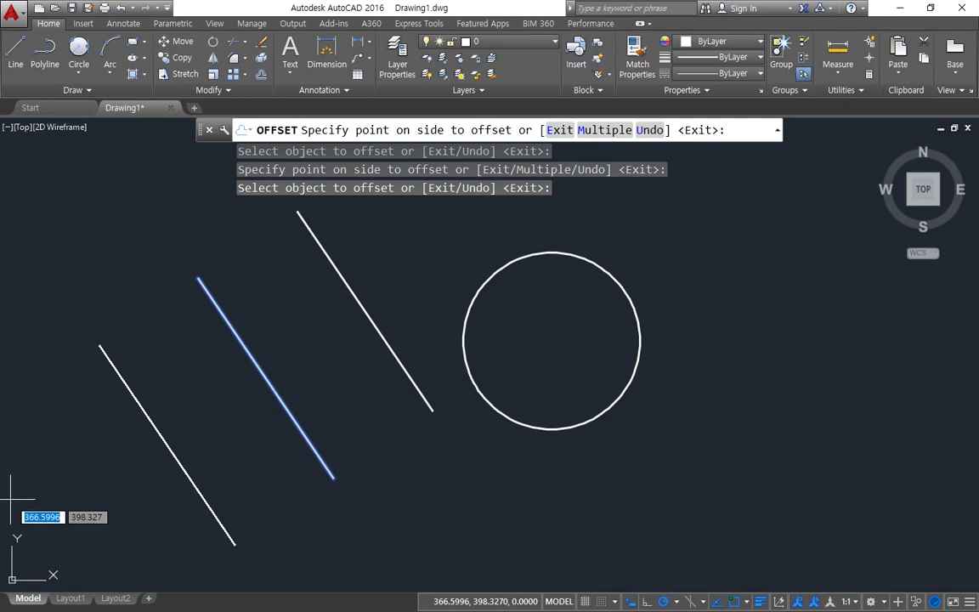
left_click(49, 456)
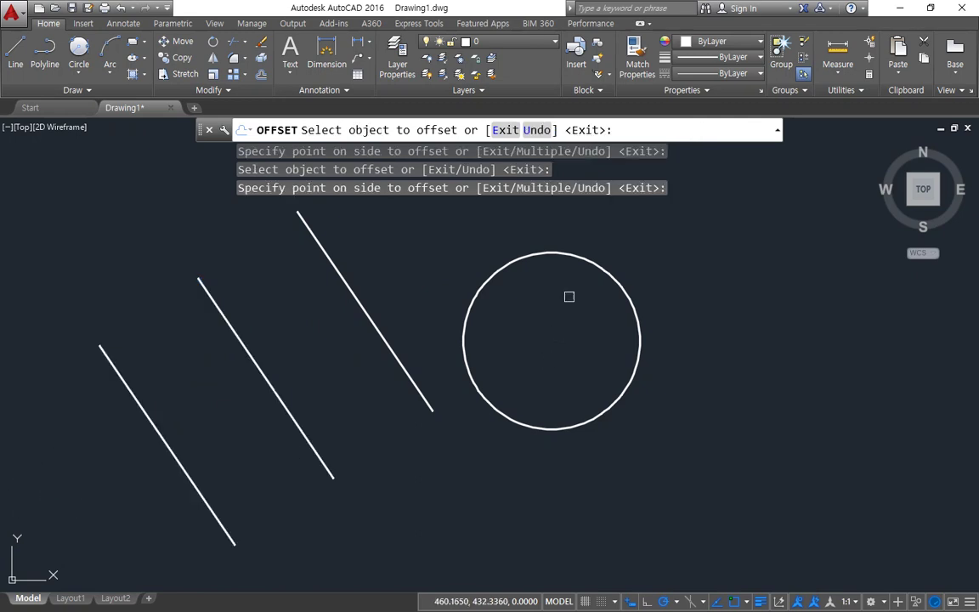
Offset the circle outward by 20, repeat this on the resulting larger circle, and end the Offset command
left_click(588, 265)
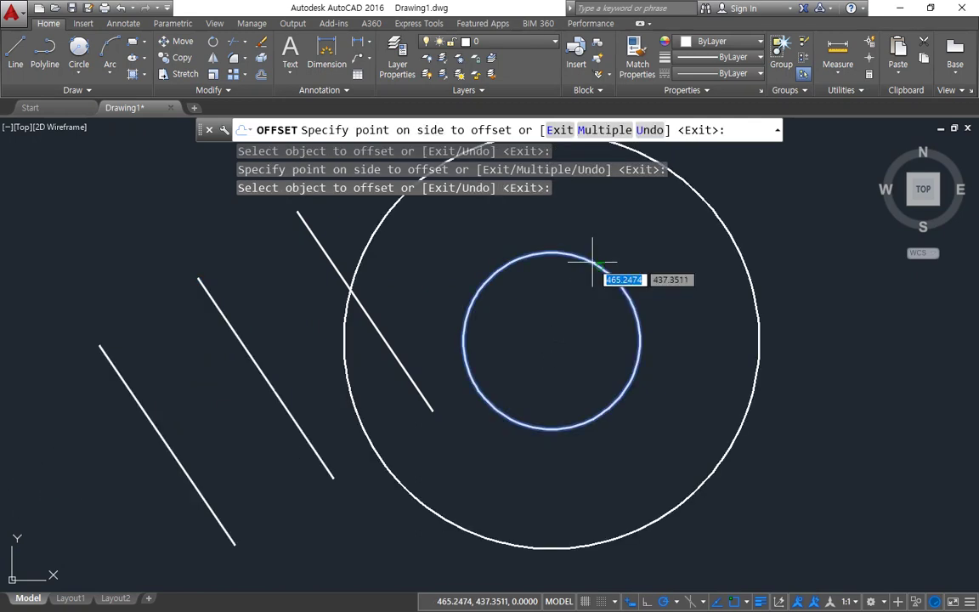
left_click(756, 244)
left_click(749, 259)
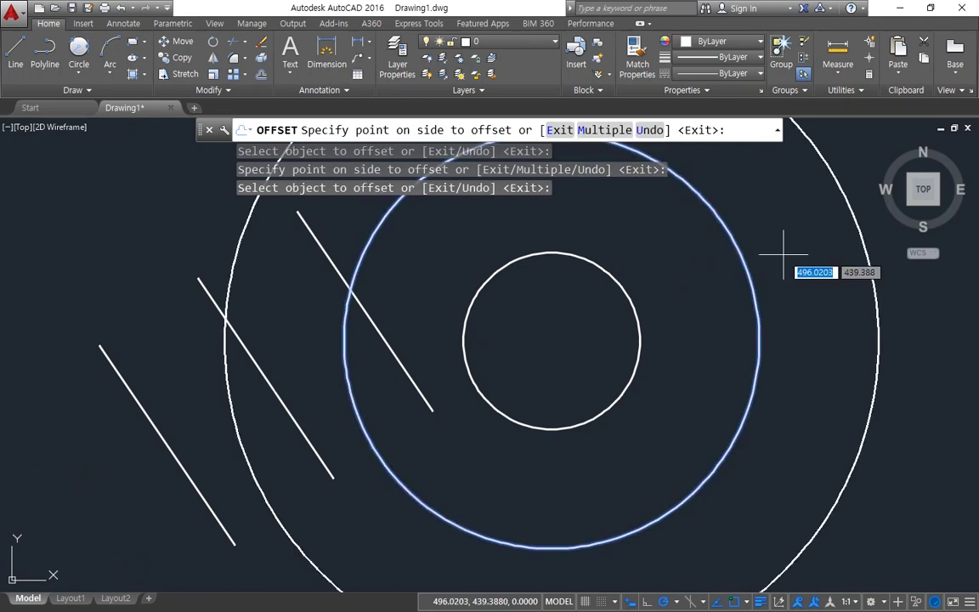
left_click(783, 254)
scroll(783, 254, "down", 2)
scroll(729, 291, "down", 1)
scroll(615, 296, "down", 3)
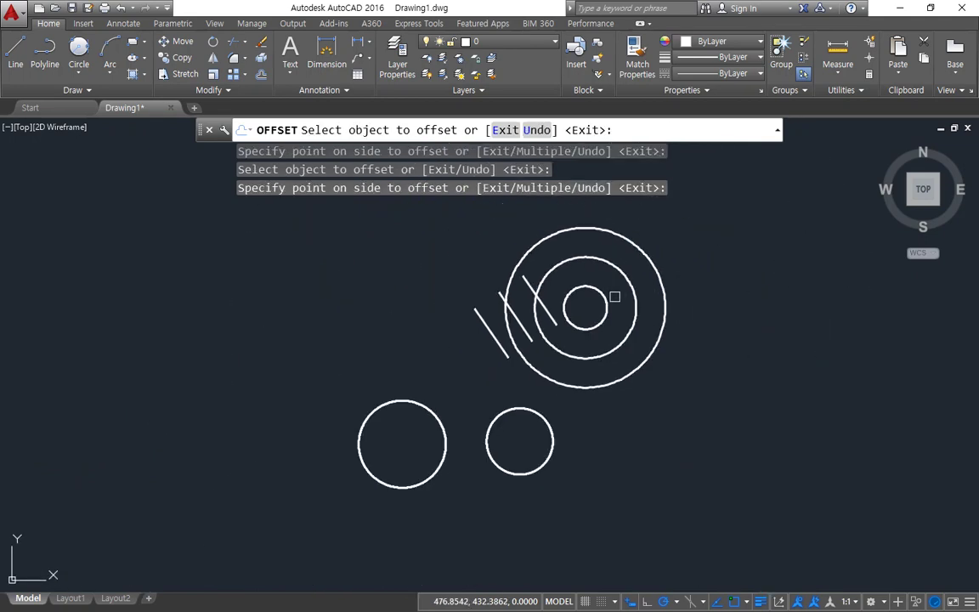
key("Escape")
Erase all the lines and circles in the drawing and zoom to the full drawing area
left_click(732, 247)
left_click(320, 500)
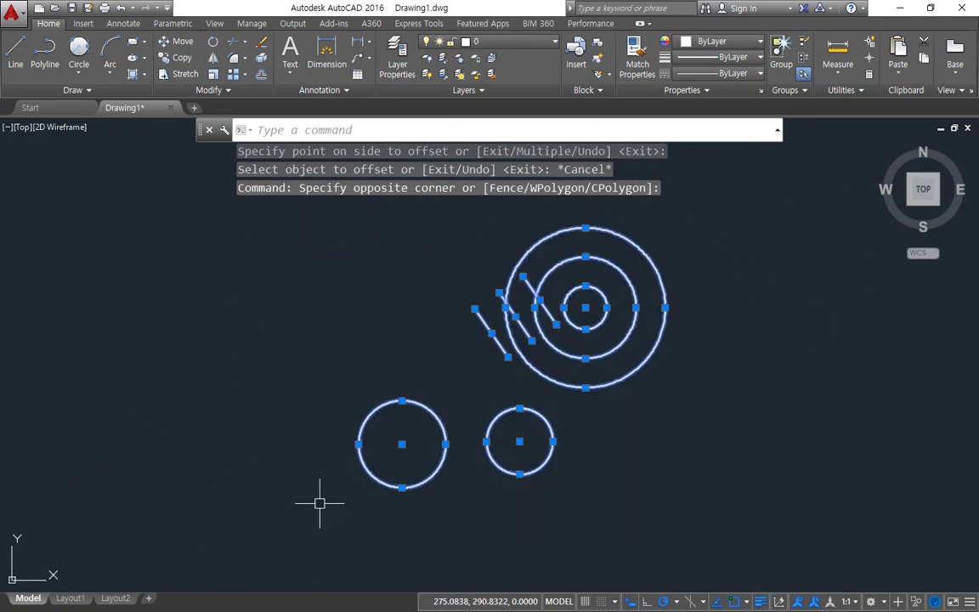
type("e")
key("Return")
type("z")
key("Return")
type("a")
key("Return")
Draw one long diagonal line rising from the lower middle to the upper left of the empty drawing
type("l")
key("Return")
left_click(389, 528)
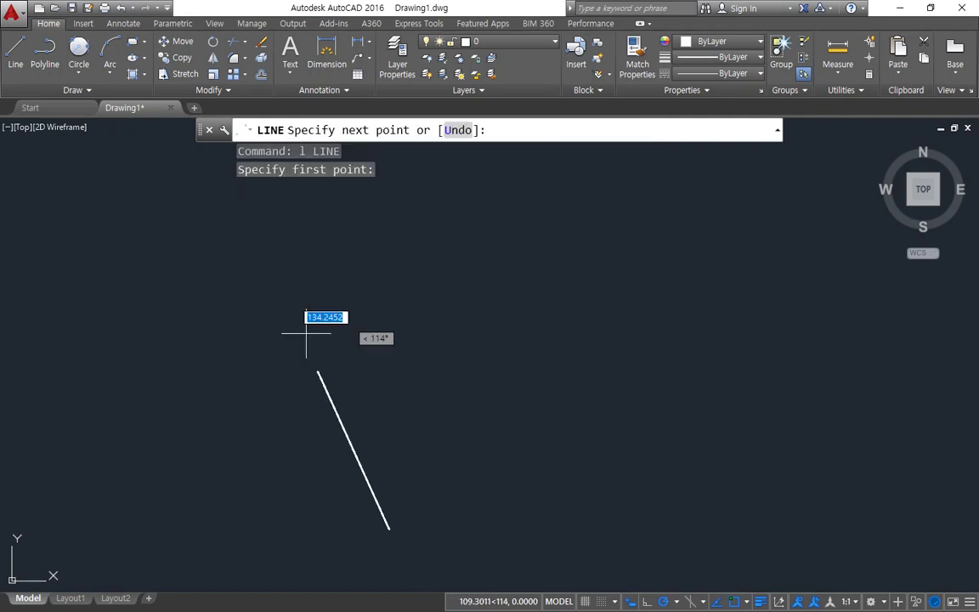
left_click(203, 207)
key("Return")
Offset the diagonal line by 20 toward the upper right, offsetting each newest copy in turn to make six parallel copies
type("o")
key("Return")
type("20")
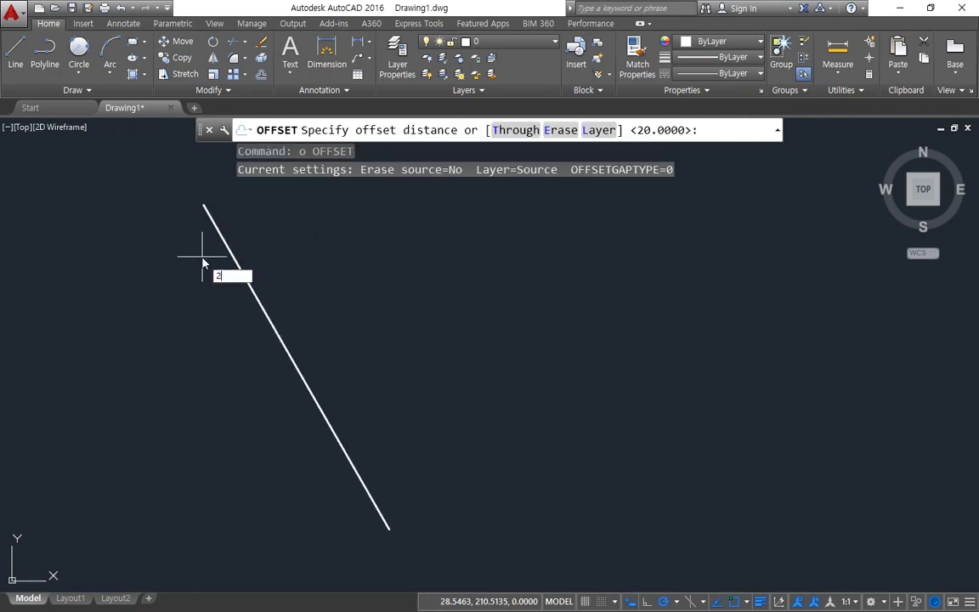
key("Return")
left_click(234, 258)
left_click(285, 281)
left_click(295, 299)
left_click(358, 297)
left_click(327, 308)
left_click(332, 304)
left_click(403, 286)
left_click(373, 309)
left_click(461, 292)
left_click(411, 319)
left_click(487, 288)
left_click(485, 291)
left_click(486, 293)
key("Return")
middle_click_drag(332, 312, 284, 431)
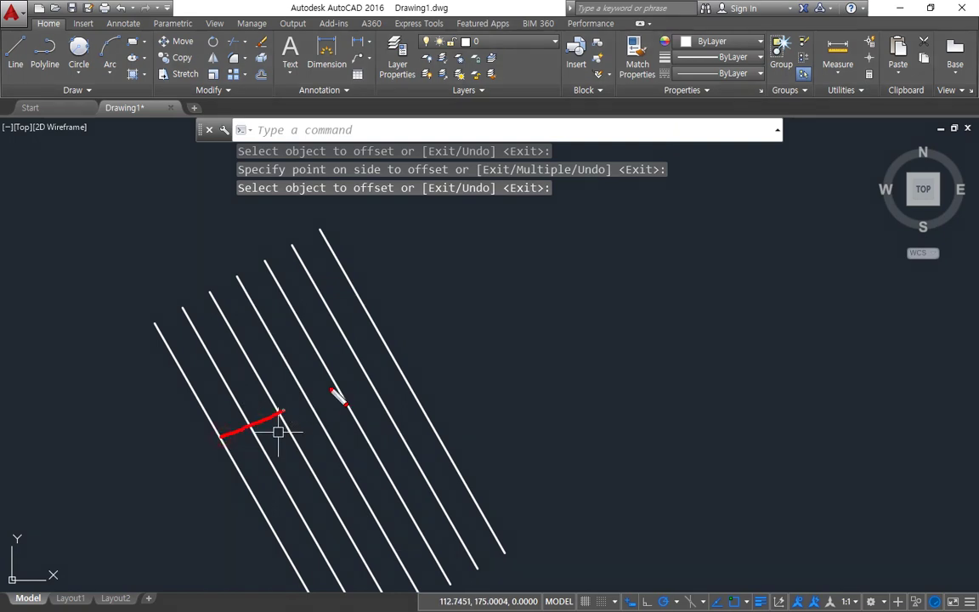
left_click_drag(275, 419, 237, 479)
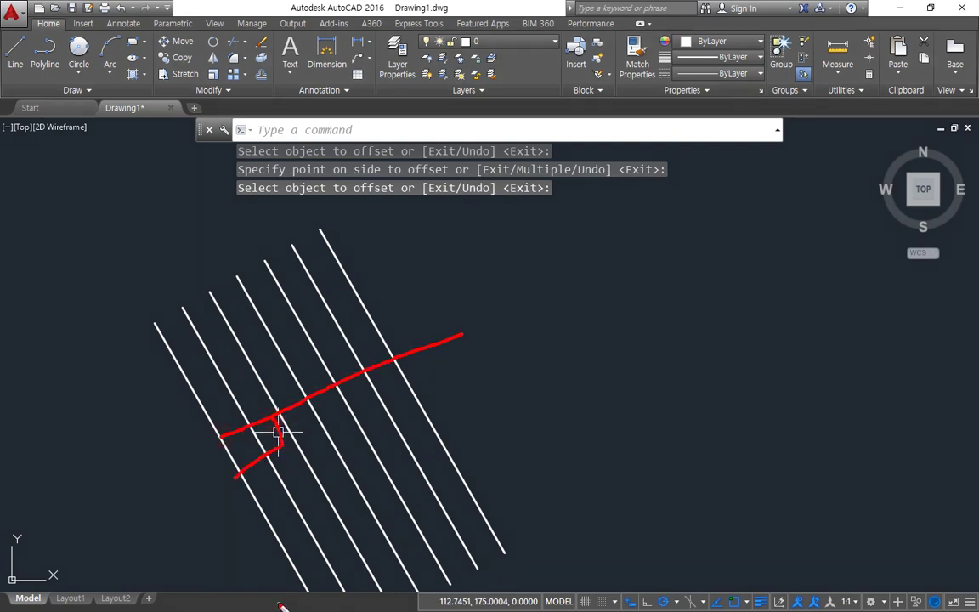
key("e")
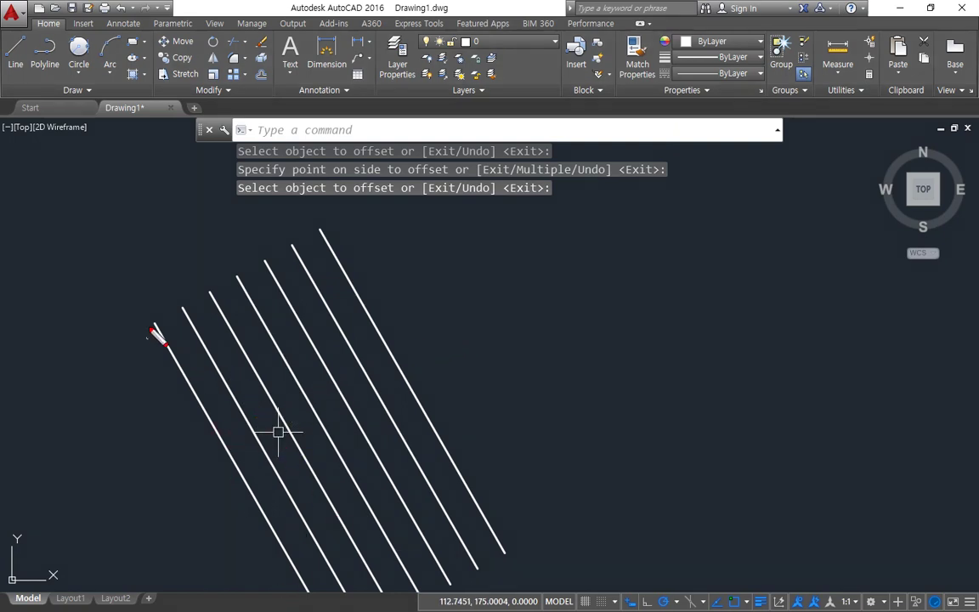
mouse_move(149, 324)
left_mouse_down("shift")
mouse_move(479, 324)
mouse_move(492, 341)
left_mouse_up("shift")
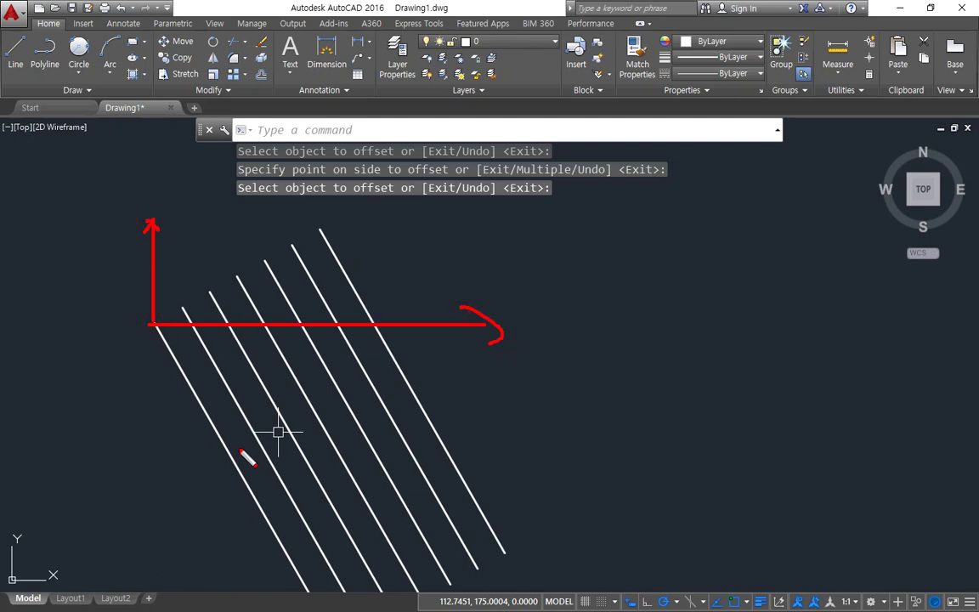
left_click_drag(231, 459, 314, 415)
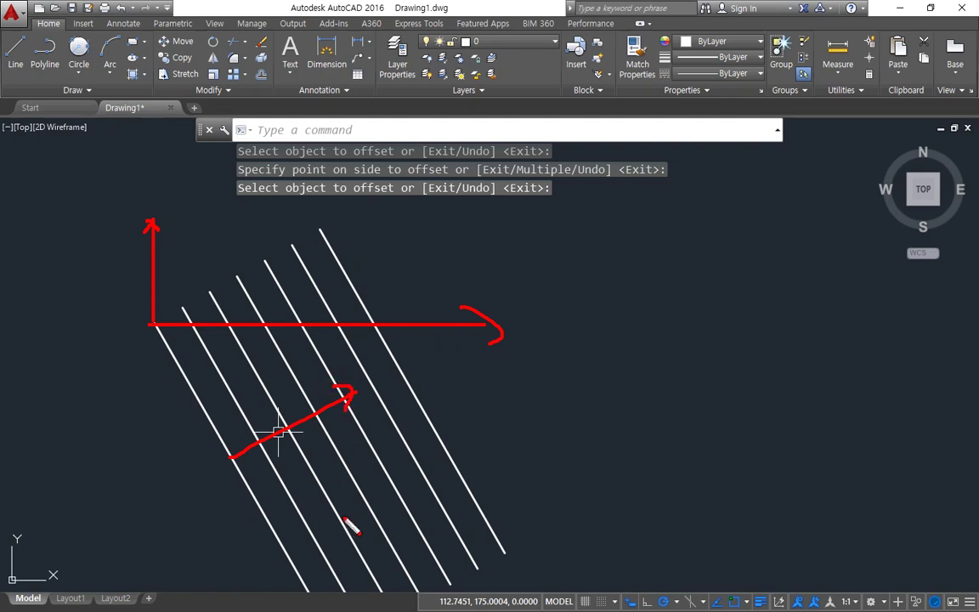
key("Escape")
Draw a circle of radius 100 in the empty area beside the parallel diagonal lines
middle_click_drag(625, 415, 562, 372)
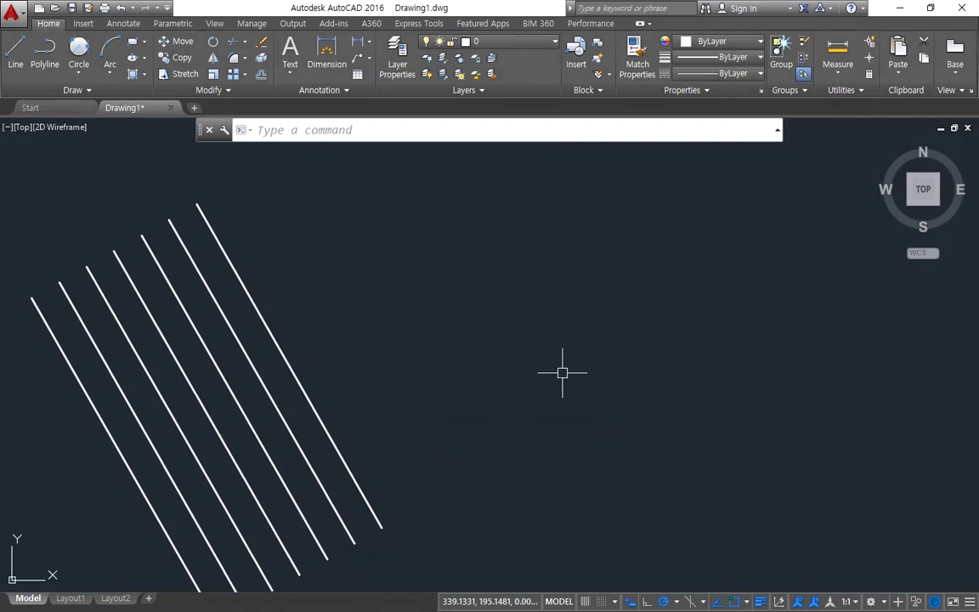
type("c")
key("Return")
left_click(609, 330)
type("100")
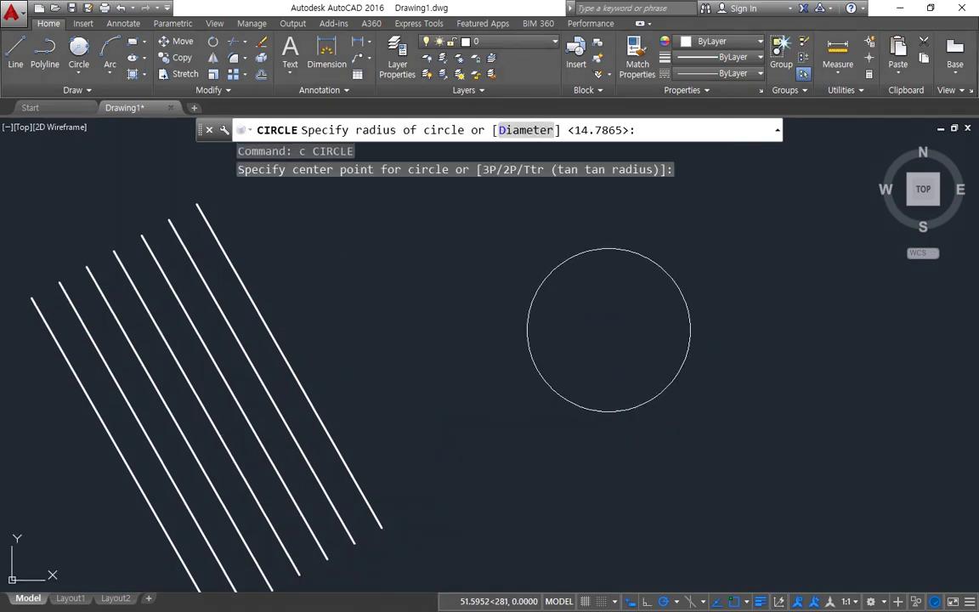
key("Return")
Offset the circle inward by 20, offset that copy inward again, offset the original circle outward once, and end the Offset command
type("o")
key("Return")
type("20")
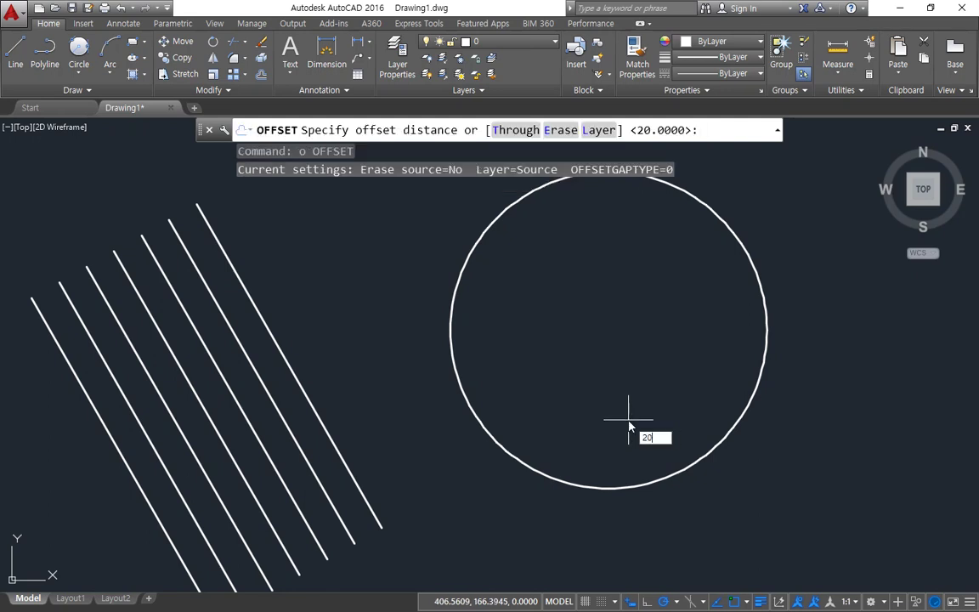
key("Return")
left_click(739, 244)
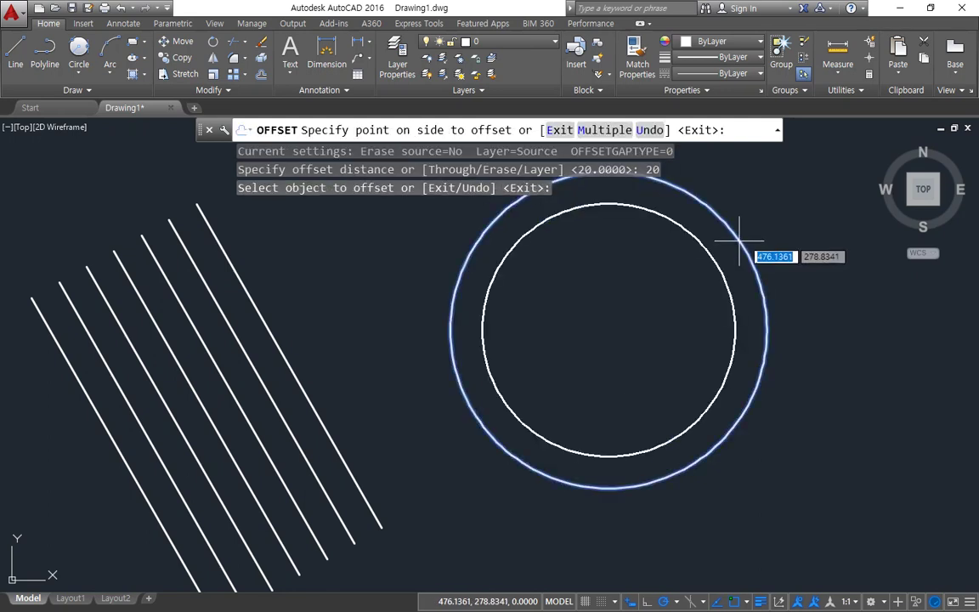
left_click(697, 275)
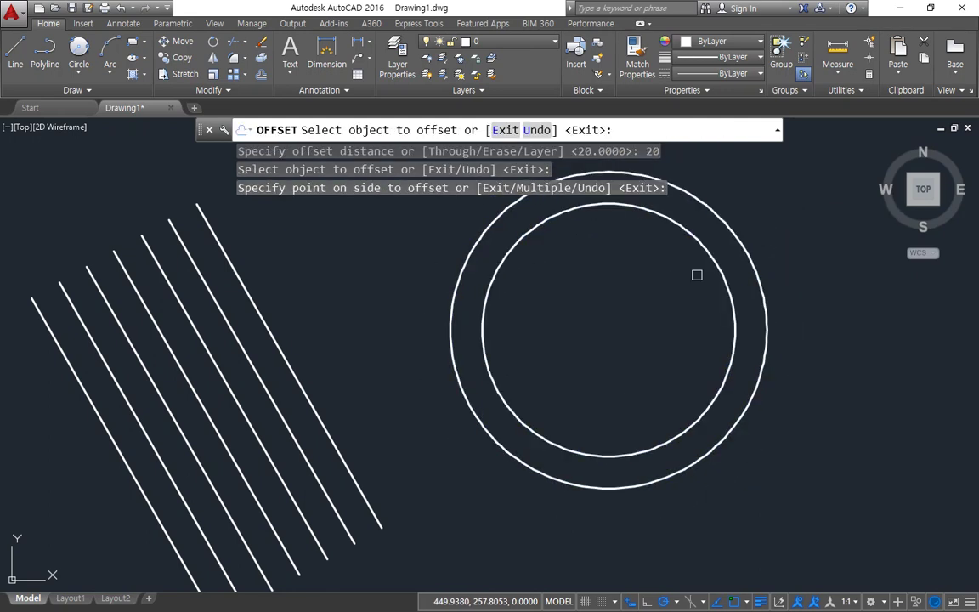
left_click(708, 264)
left_click(657, 294)
left_click(755, 259)
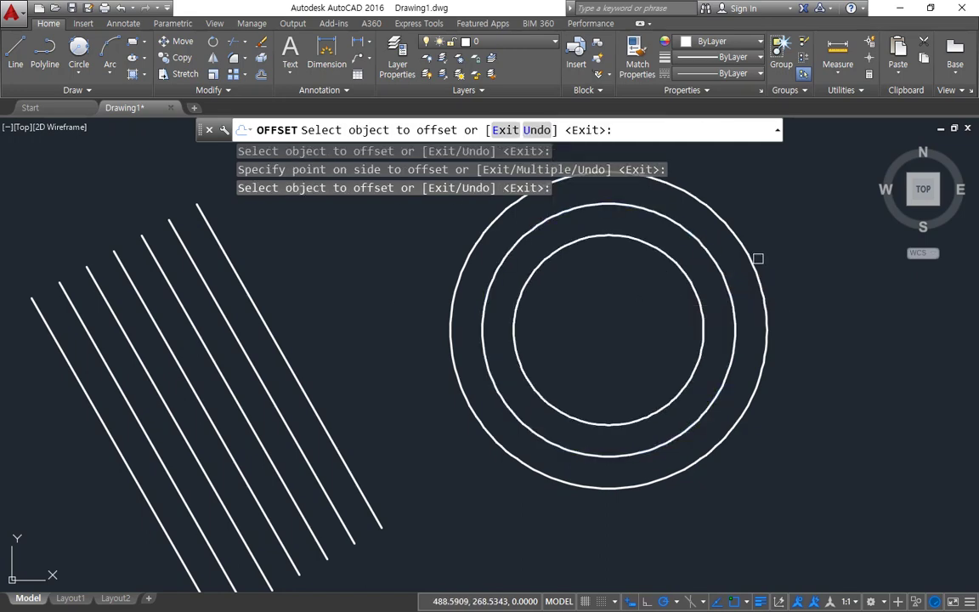
left_click(812, 247)
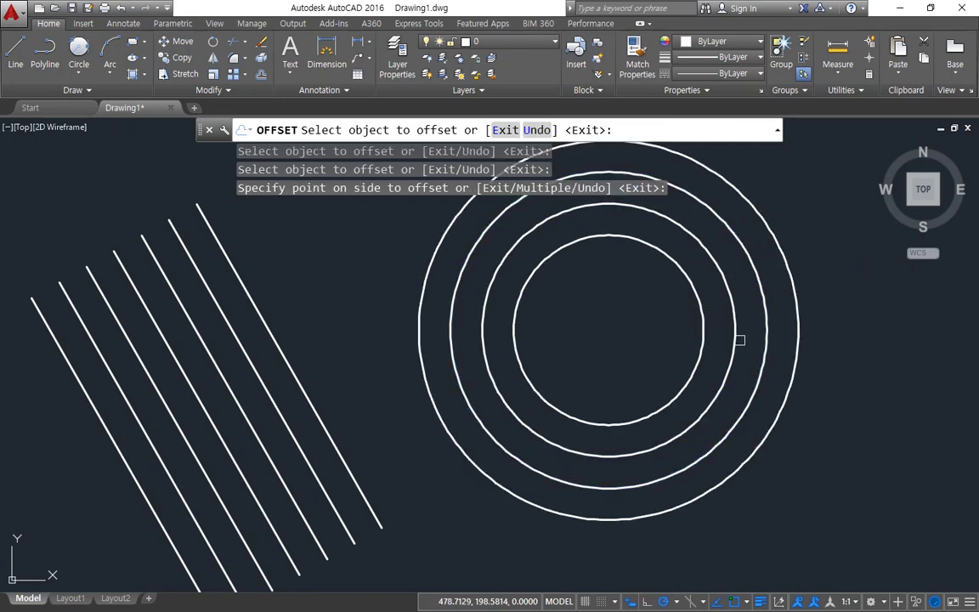
key("Escape")
Add radius dimensions inside the upper-right arcs of the innermost circle and the next larger circle
scroll(715, 244, "up", 6)
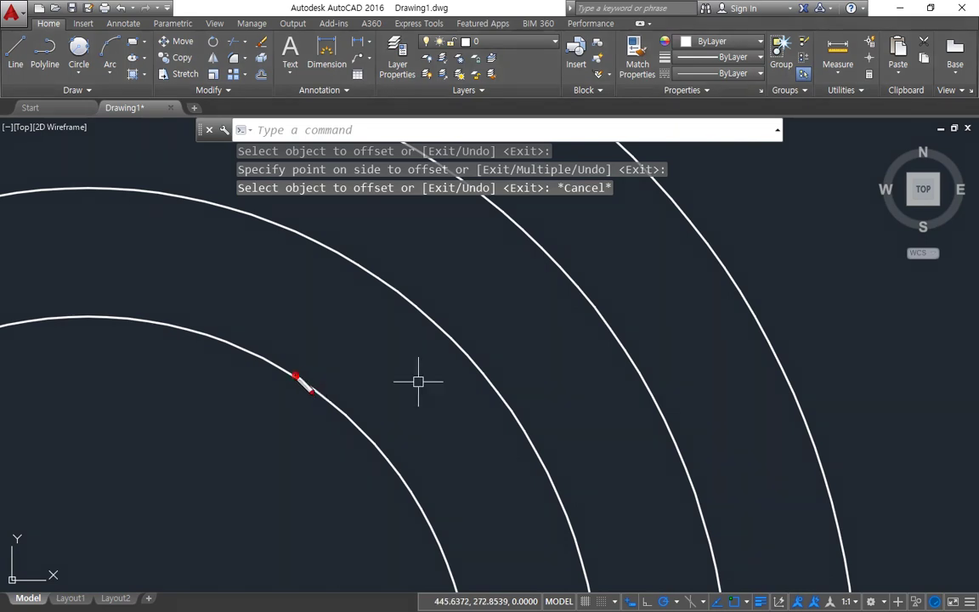
left_click_drag(319, 403, 408, 301)
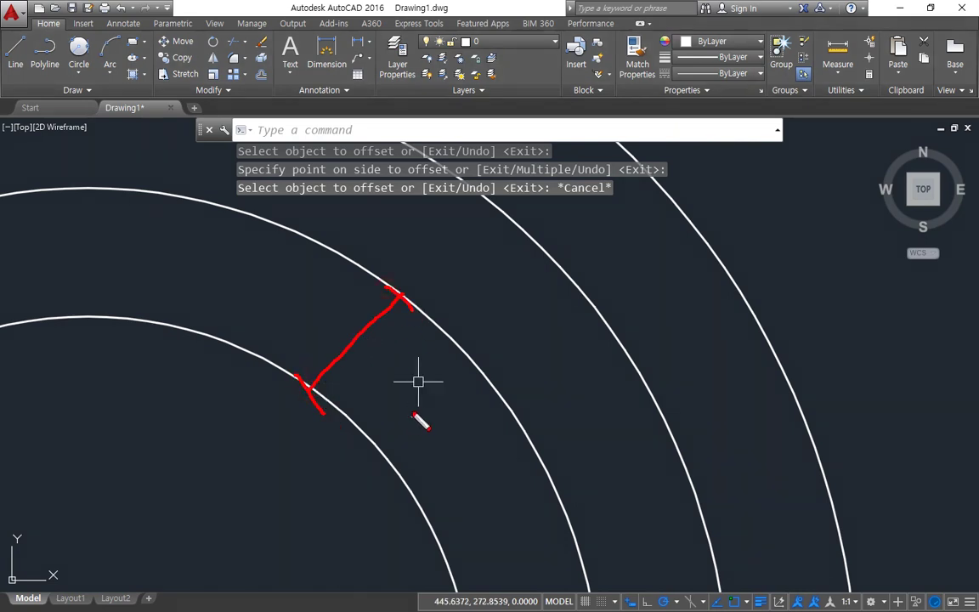
left_click(364, 41)
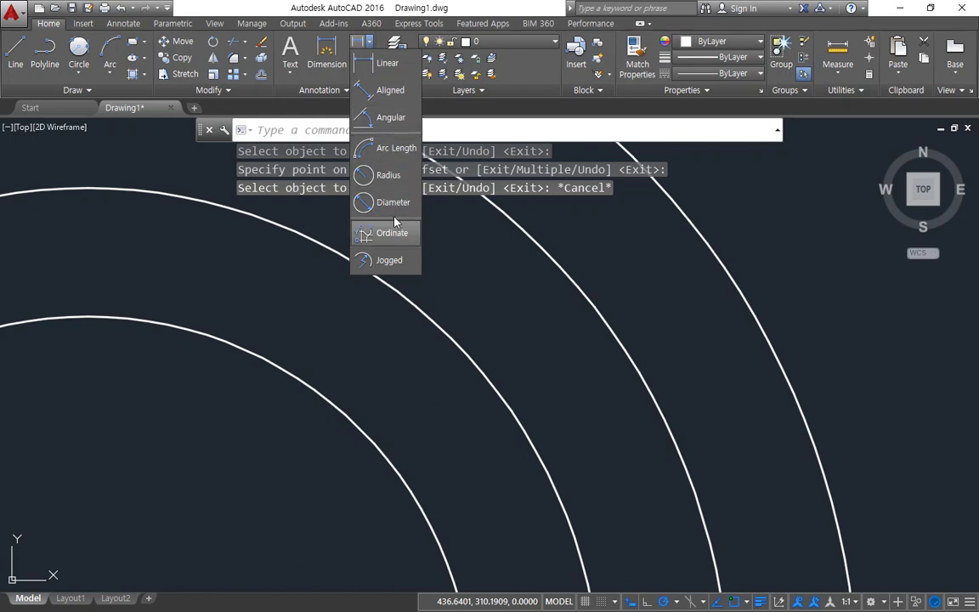
left_click(389, 175)
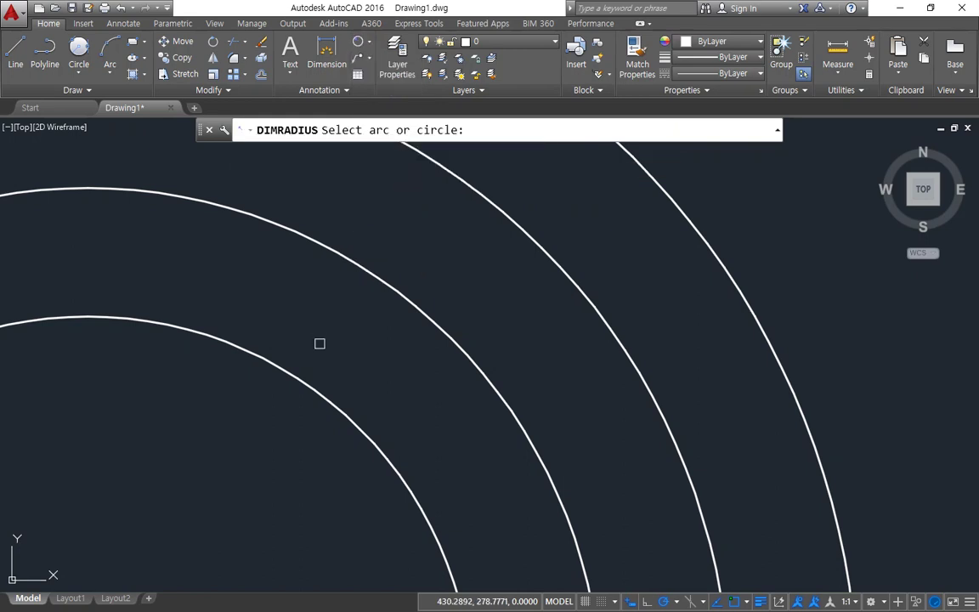
left_click(269, 361)
left_click(247, 393)
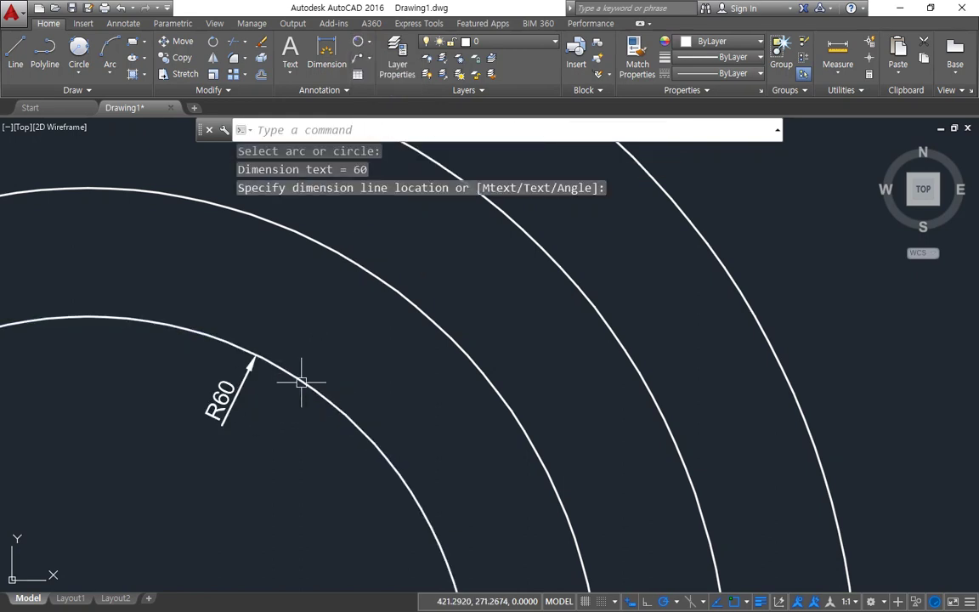
key("Return")
left_click(379, 273)
left_click(357, 325)
Add radius dimensions to the upper-right arcs of the two largest concentric circles
key("Return")
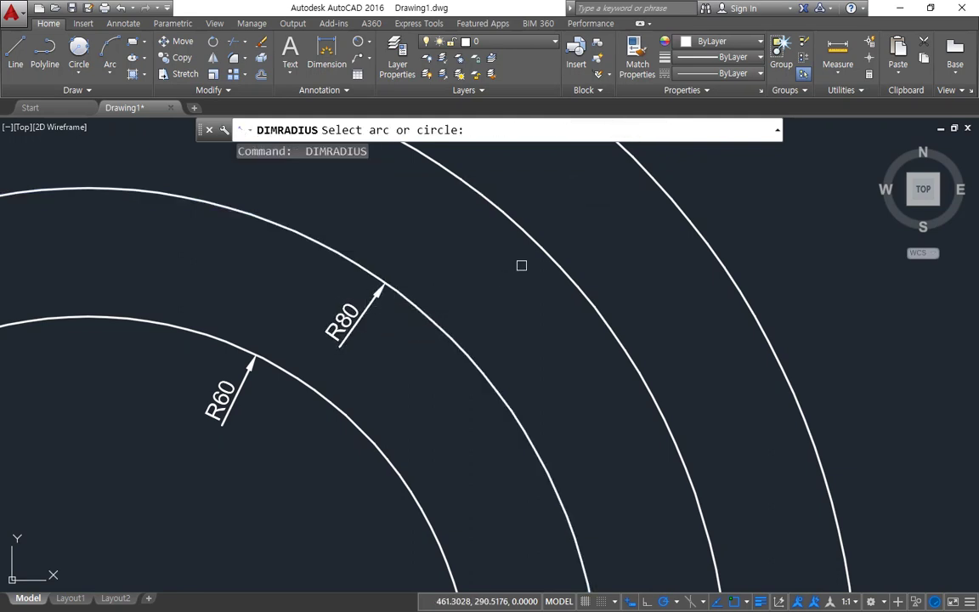
left_click(533, 248)
left_click(521, 272)
key("Return")
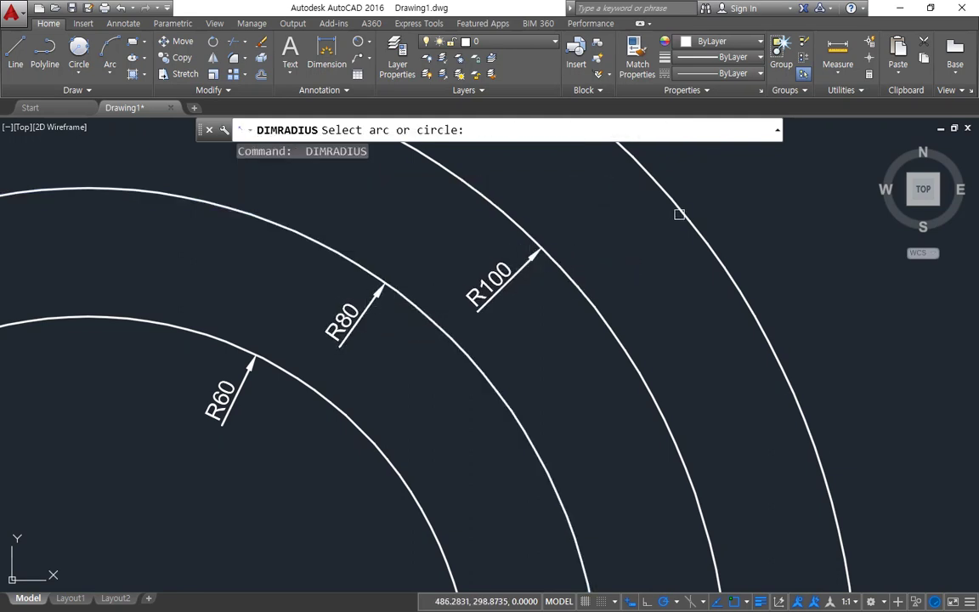
left_click(682, 214)
left_click(673, 248)
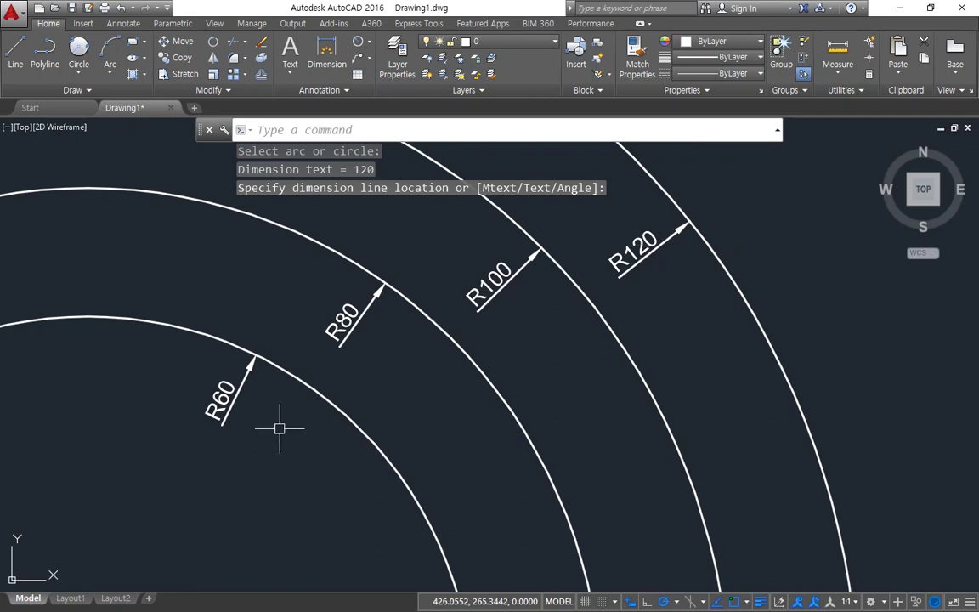
mouse_move(204, 444)
left_mouse_down()
mouse_move(415, 284)
mouse_move(238, 458)
left_mouse_up()
mouse_move(405, 366)
left_mouse_down()
mouse_move(340, 248)
mouse_move(499, 379)
mouse_move(371, 378)
left_mouse_up()
mouse_move(567, 321)
left_mouse_down()
mouse_move(470, 238)
mouse_move(699, 315)
mouse_move(581, 339)
left_mouse_up()
key("Escape")
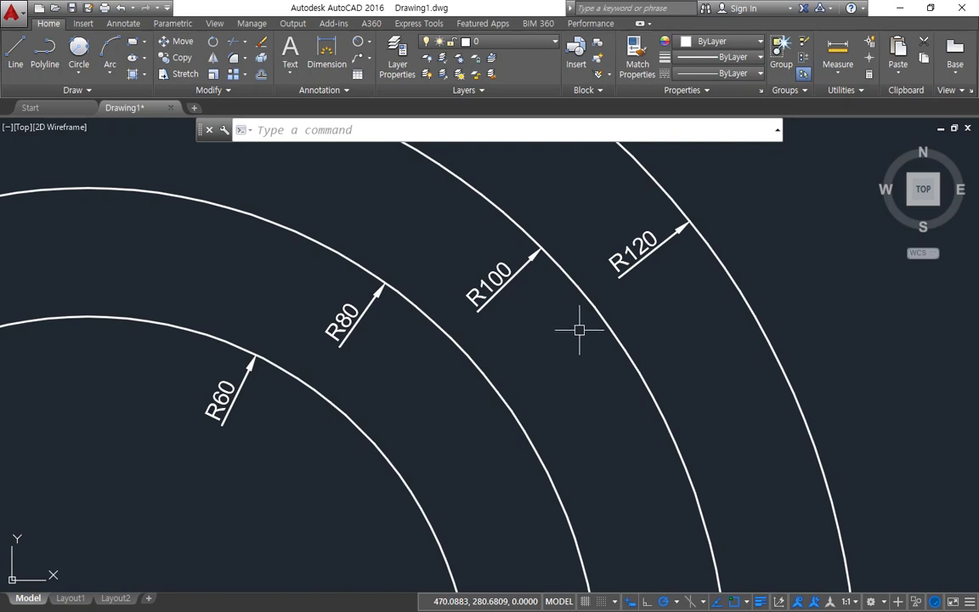
Erase the four concentric circles together with their radius dimensions
scroll(502, 309, "down", 4)
scroll(347, 440, "down", 2)
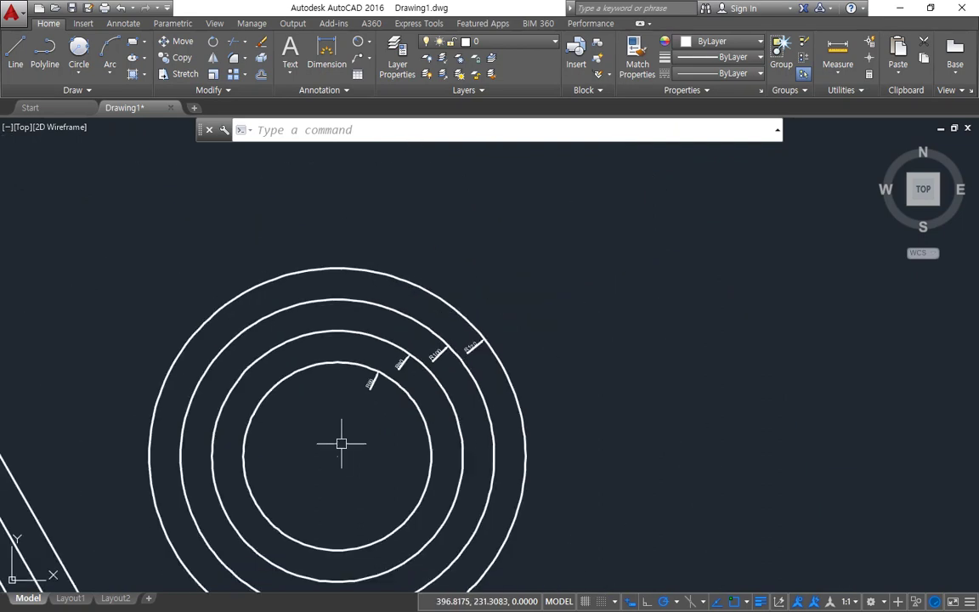
left_click(542, 309)
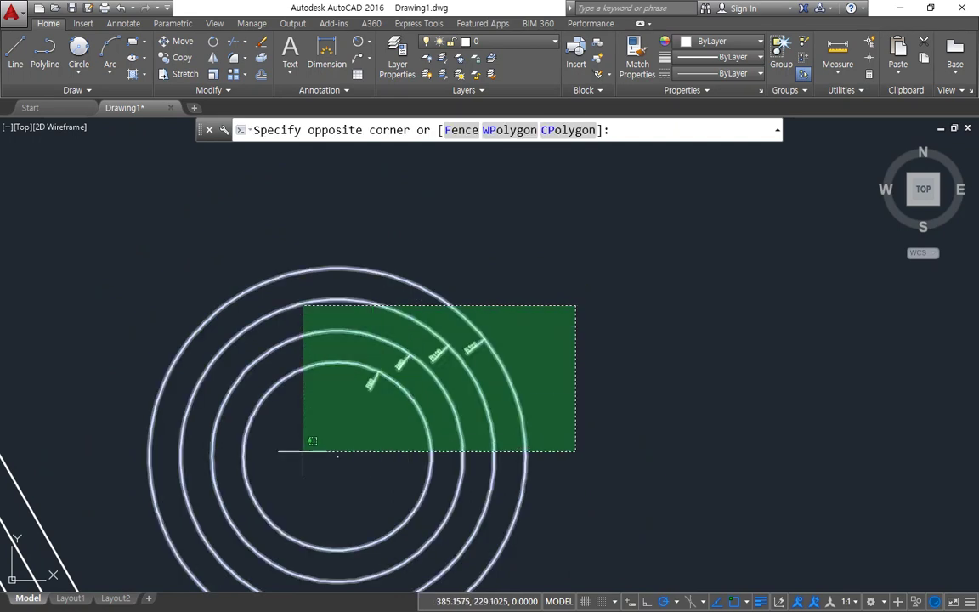
left_click(223, 455)
type("e")
key("Return")
Erase all the parallel diagonal lines and zoom to the full drawing area
middle_click_drag(170, 452, 423, 315)
left_click(423, 315)
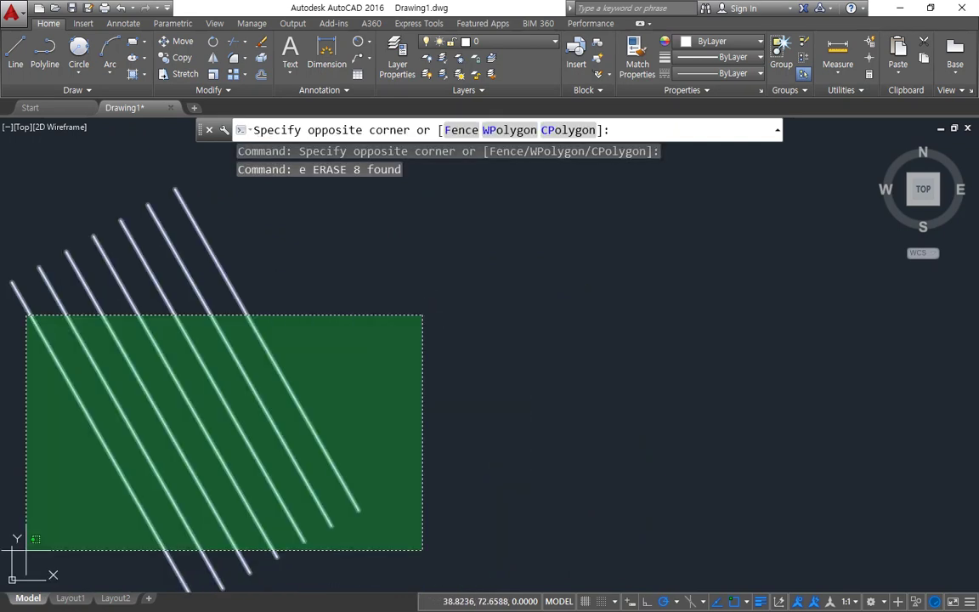
left_click(26, 545)
type("e")
key("Return")
type("z")
key("Return")
type("a")
key("Return")
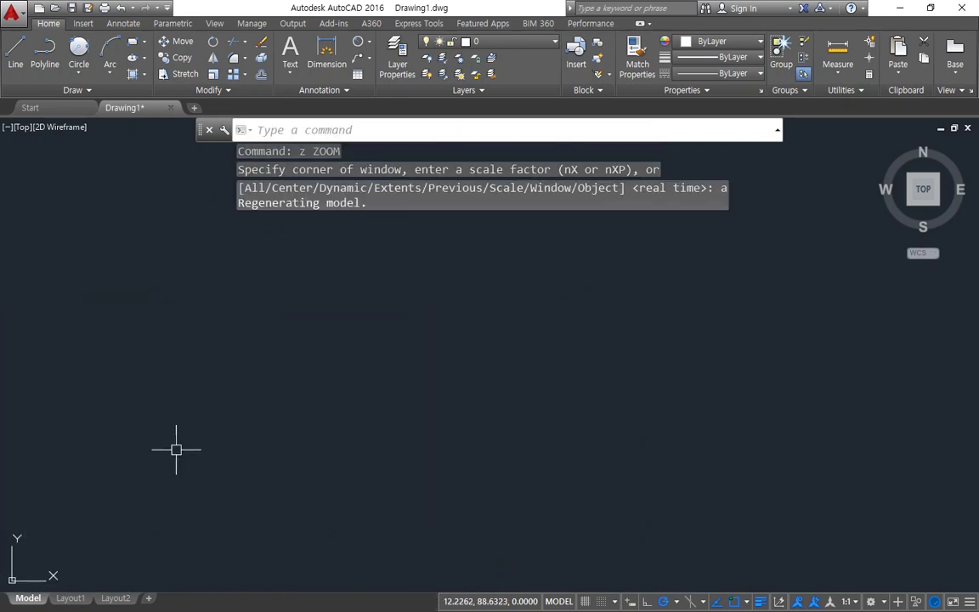
Draw one long vertical line upward in the left half of the empty drawing
type("l")
key("Return")
left_click(288, 537)
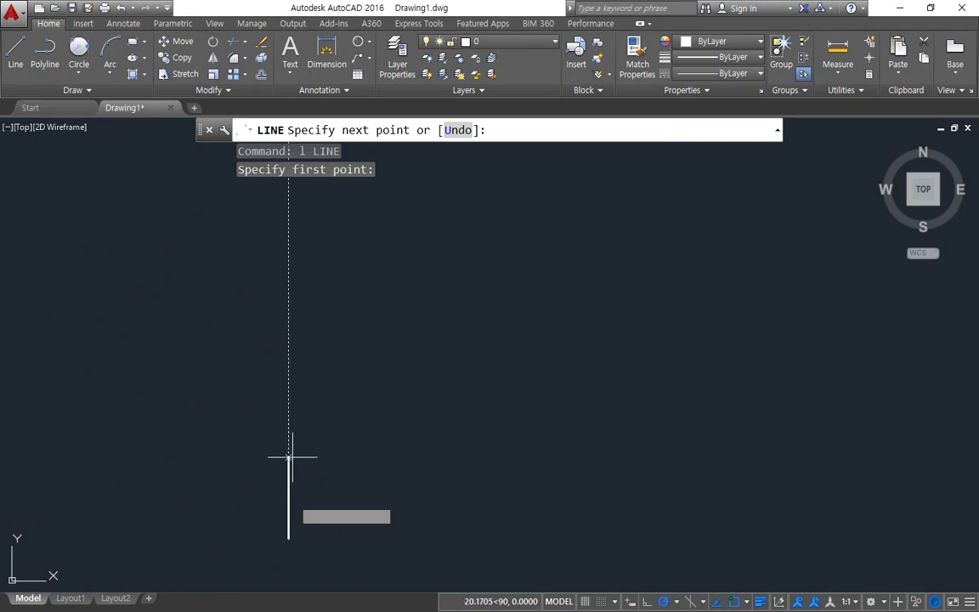
left_click(288, 221)
key("Return")
Offset the vertical line by 75/2 to its right and to its left, and end the Offset command
type("o")
key("Return")
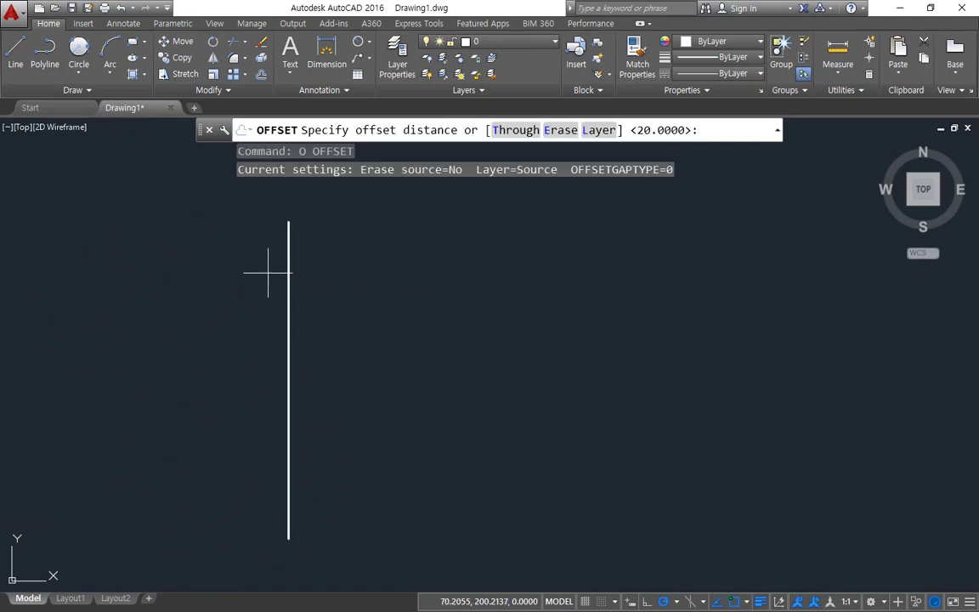
type("75/2")
key("Return")
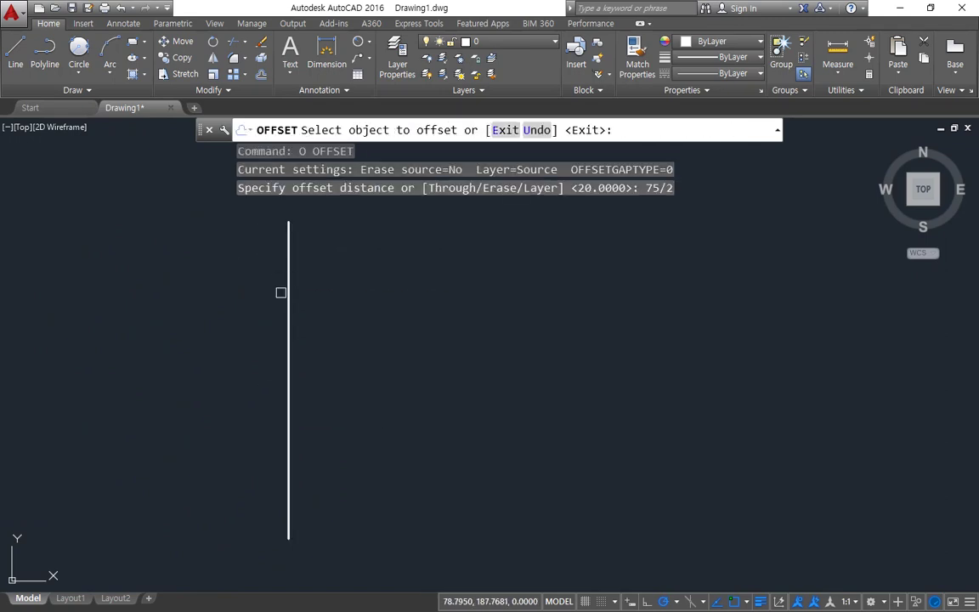
left_click(288, 298)
left_click(324, 291)
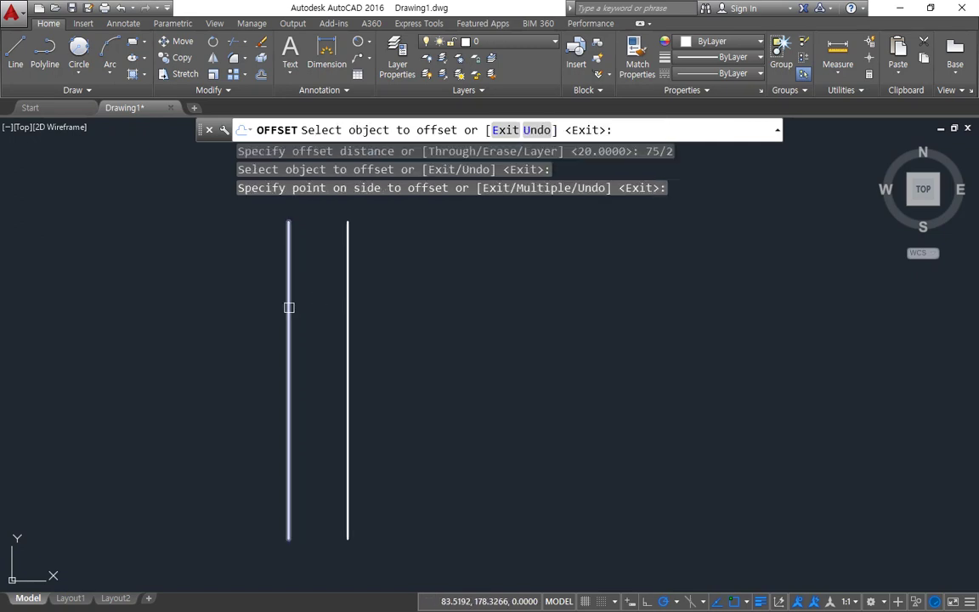
left_click(288, 306)
left_click(253, 314)
key("Return")
Dimension the distance between the upper ends of the two outer vertical lines, placing the dimension just above them
middle_click_drag(248, 242, 252, 282)
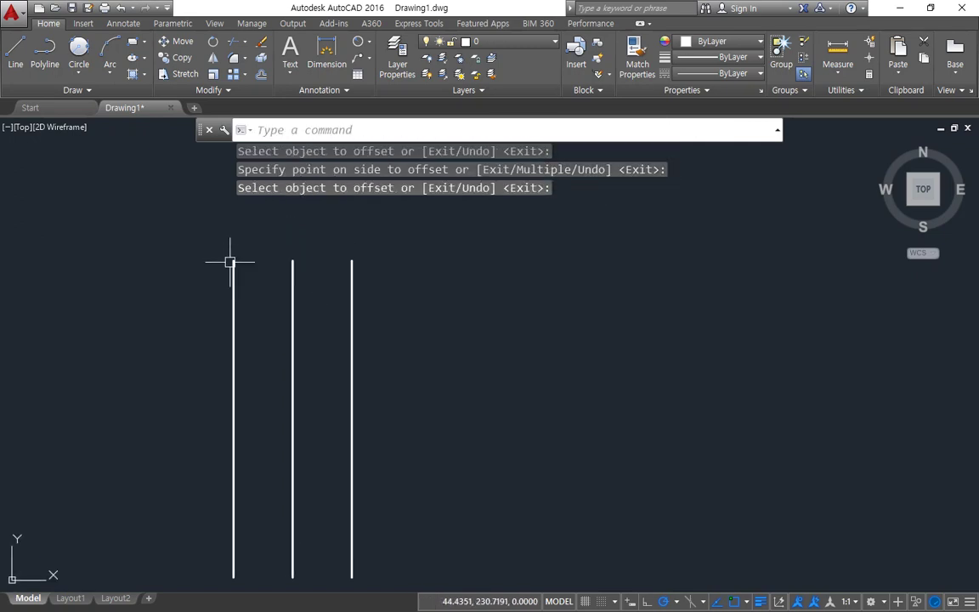
mouse_move(235, 247)
left_mouse_down()
mouse_move(352, 237)
mouse_move(356, 289)
left_mouse_up()
key("Escape")
left_click(325, 53)
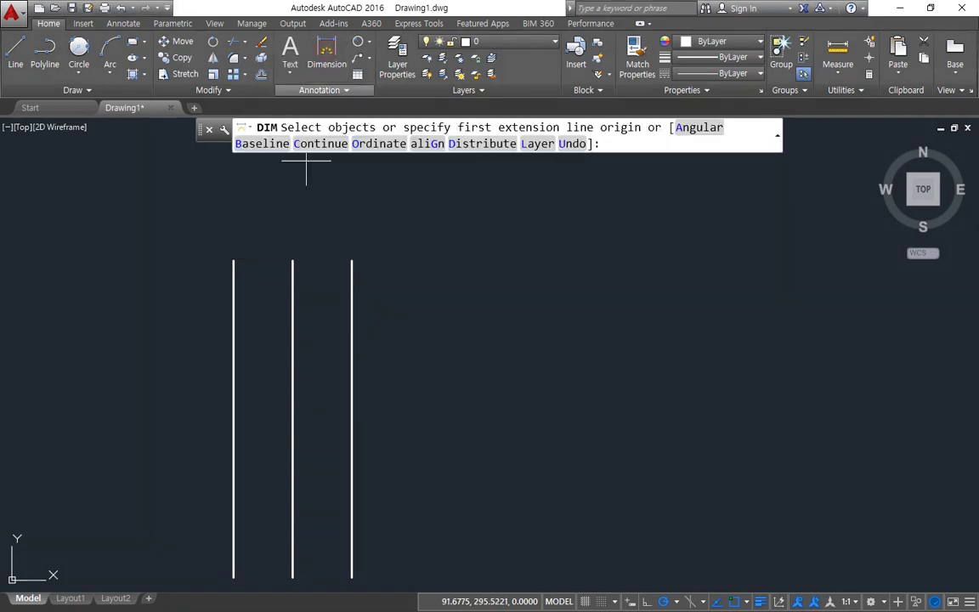
left_click(234, 261)
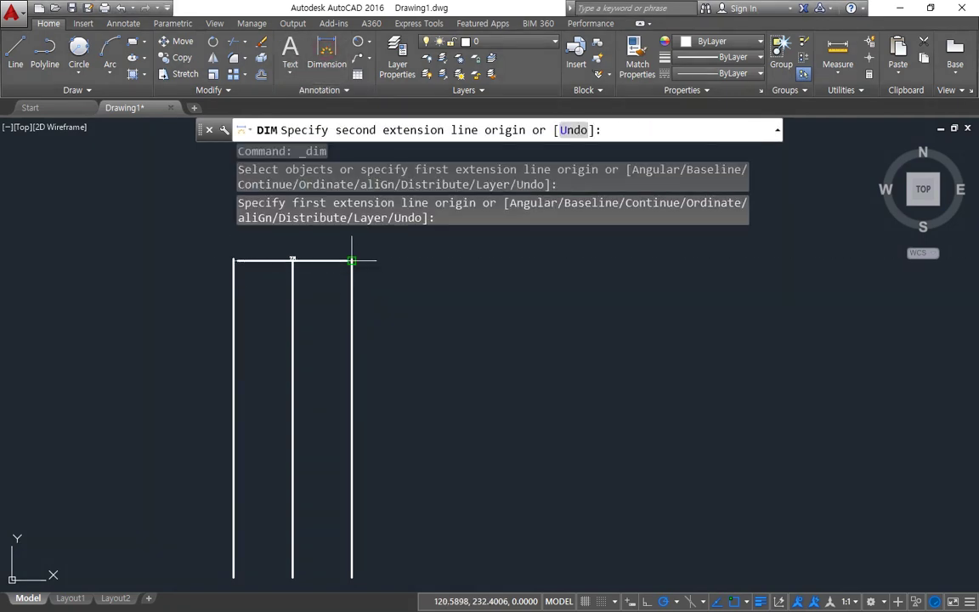
left_click(352, 261)
left_click(327, 248)
scroll(286, 263, "up", 6)
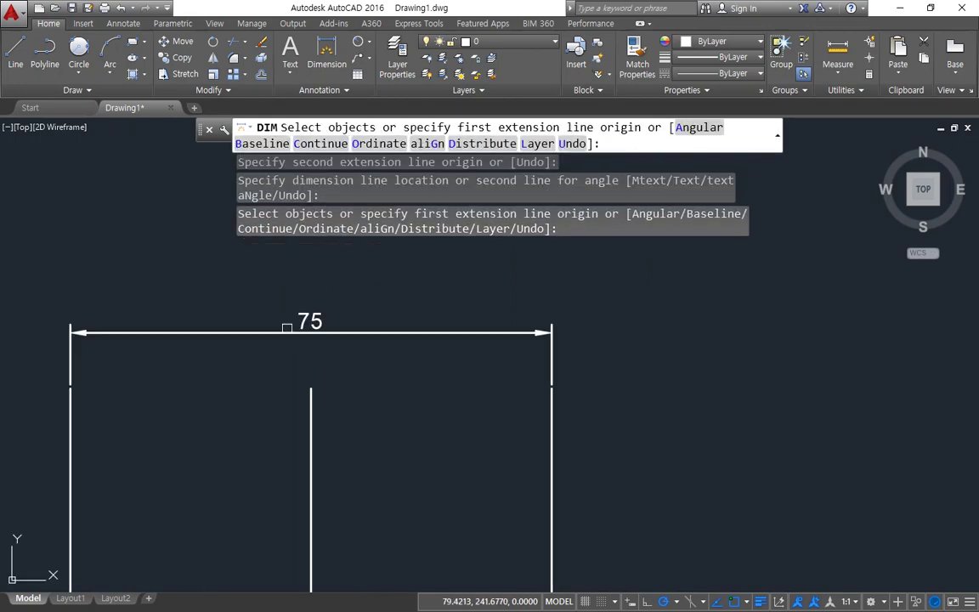
scroll(262, 412, "up", 2)
scroll(257, 367, "down", 2)
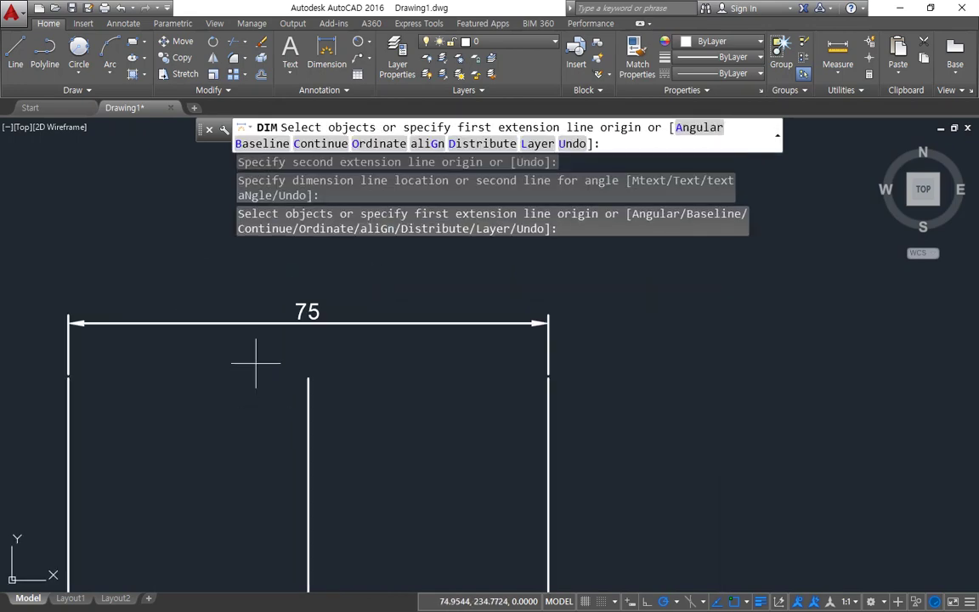
key("Escape")
Erase the horizontal dimension and the two outer vertical lines, keeping only the middle line
left_click(581, 437)
left_click(520, 355)
left_click(91, 452)
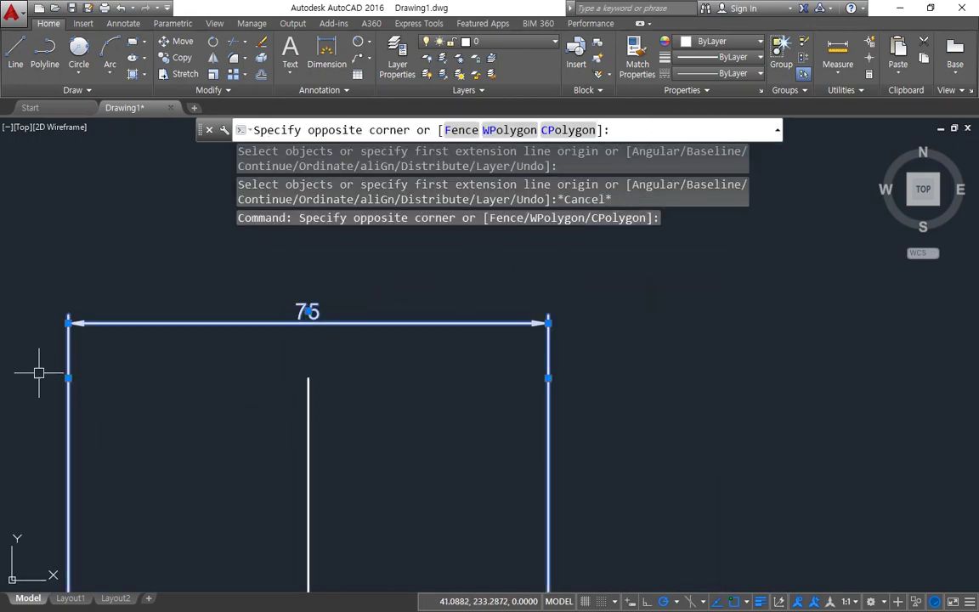
left_click(37, 379)
type("e")
key("space")
Offset the remaining middle line by 75/2 once to each side
type("O")
key("space")
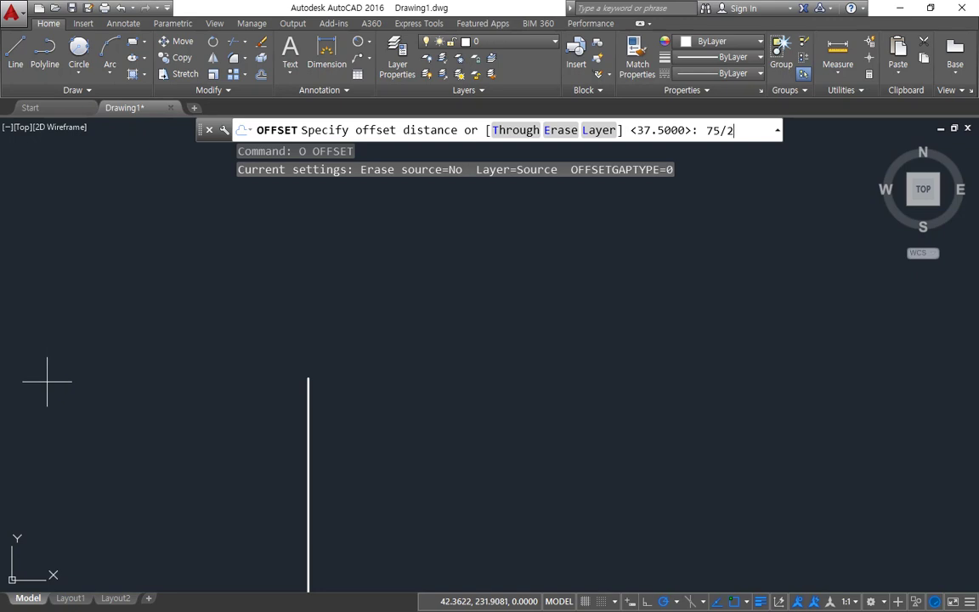
key("Return")
left_click(309, 413)
left_click(384, 409)
left_click(308, 413)
left_click(265, 413)
middle_click_drag(287, 412, 374, 410)
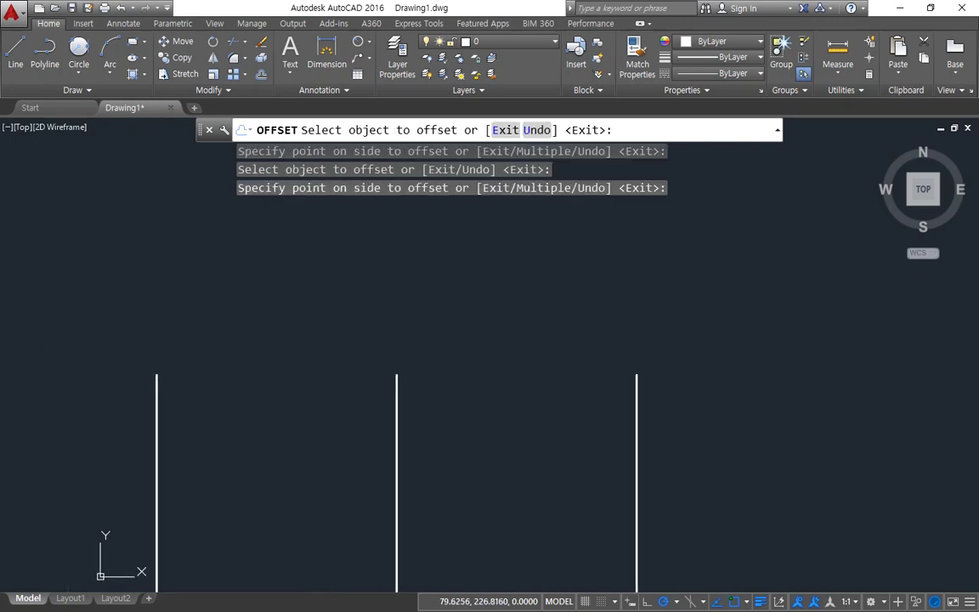
End the Offset command and dimension the distance between the upper ends of the two outer vertical lines
key("Return")
left_click(326, 56)
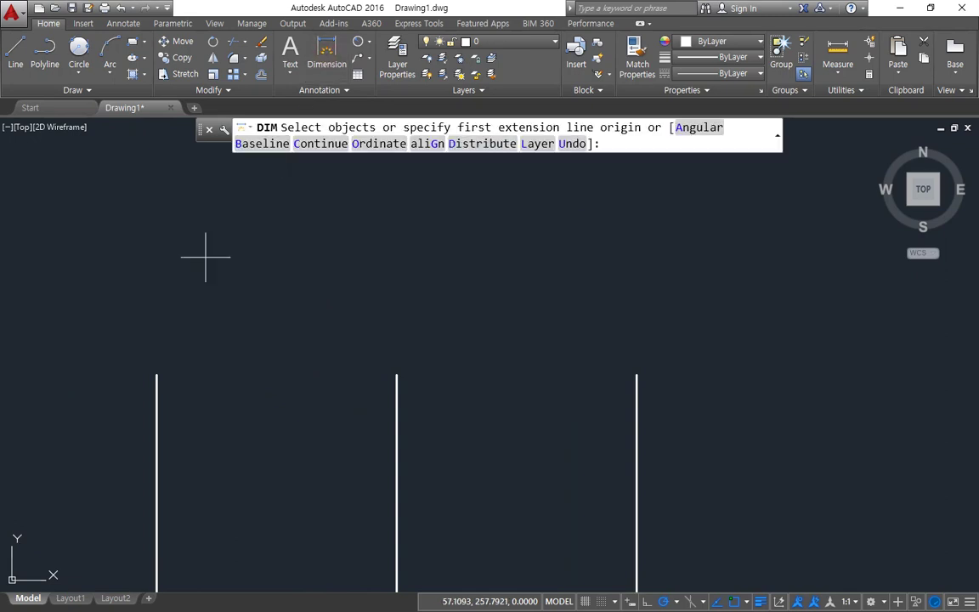
left_click(158, 374)
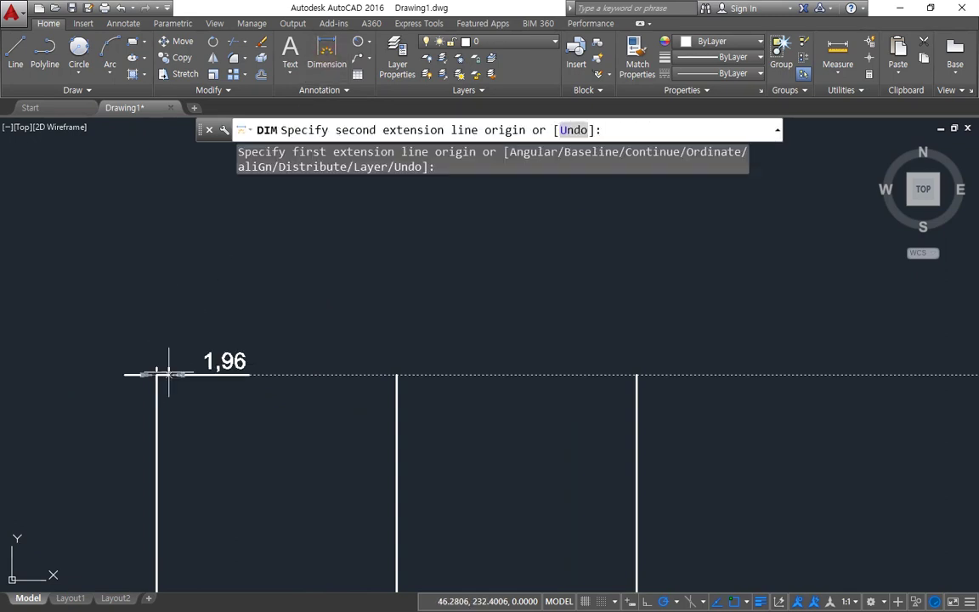
left_click(636, 372)
left_click(544, 318)
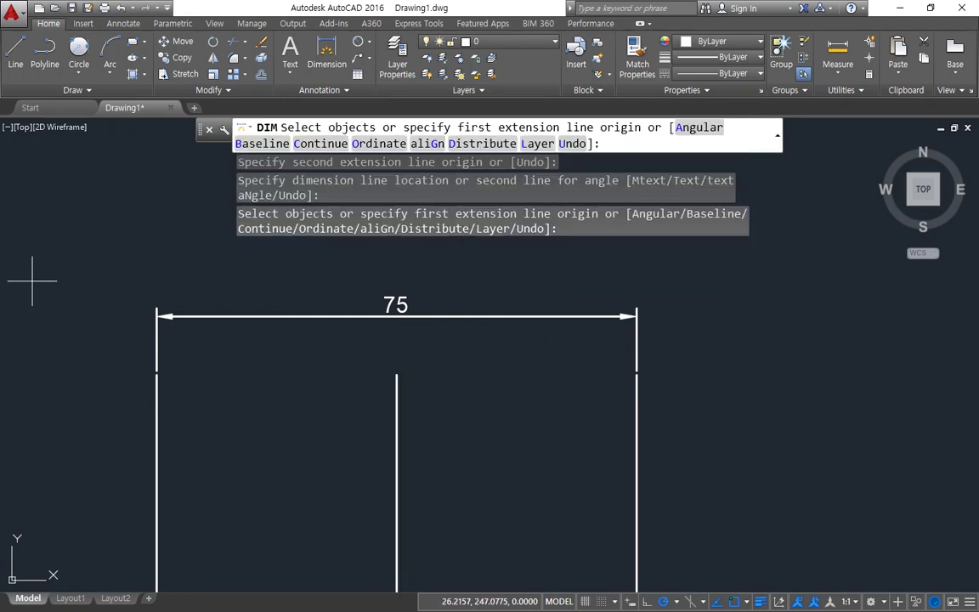
key("Escape")
Erase all three vertical lines together with the horizontal dimension above them
left_click(706, 234)
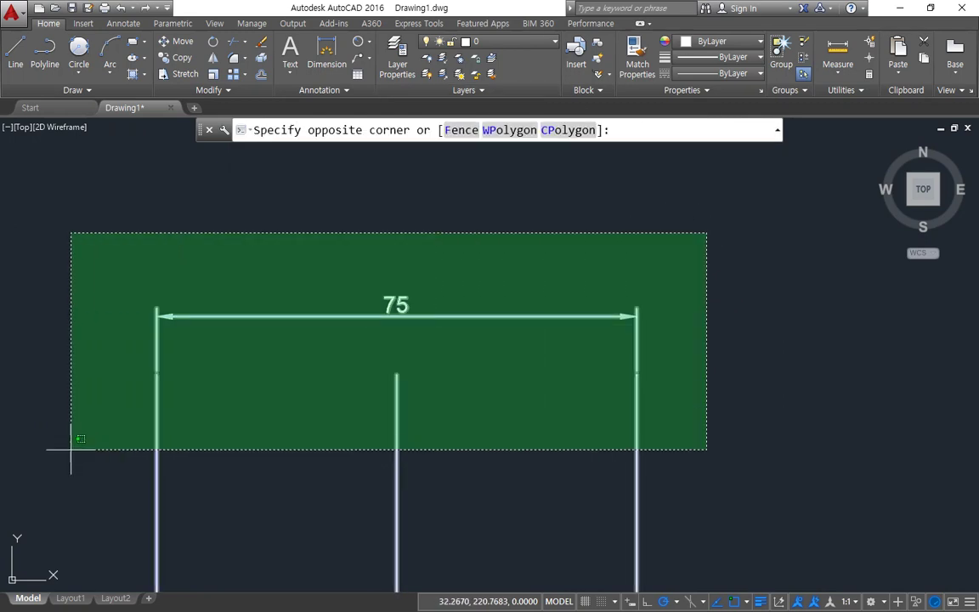
left_click(110, 451)
type("e")
key("Return")
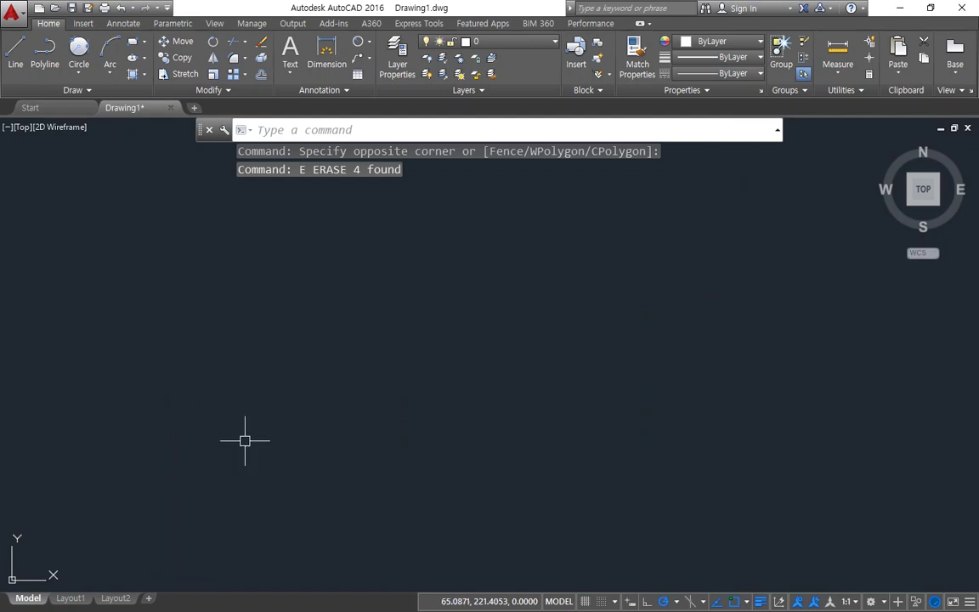
Draw one long horizontal line across the middle of the empty drawing area
type("z")
key("Return")
type("e")
key("Return")
type("l")
key("Return")
left_click(157, 387)
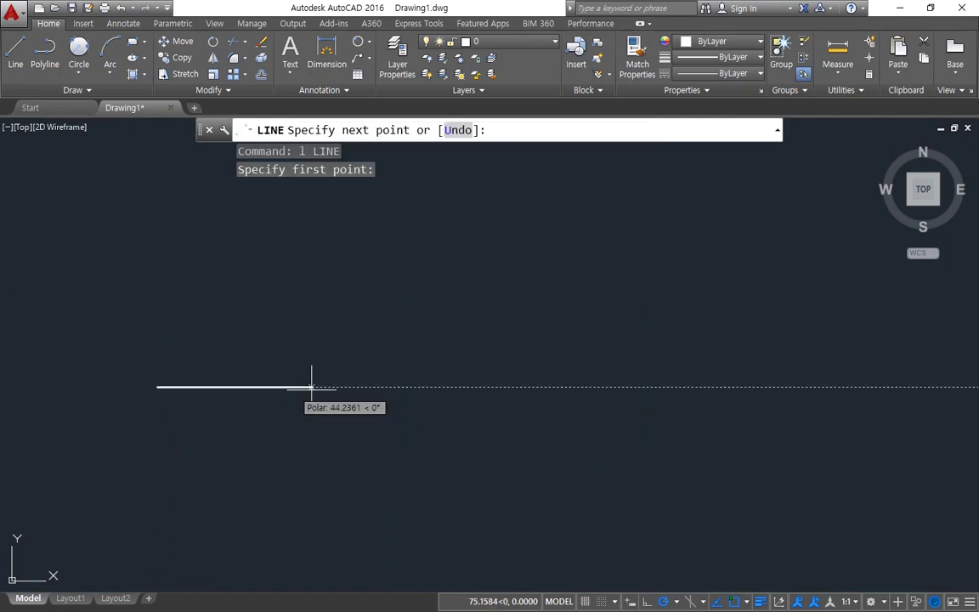
left_click(775, 388)
key("Return")
Draw two separate vertical lines of similar length, each crossing the horizontal line some way in from one of its ends
key("Return")
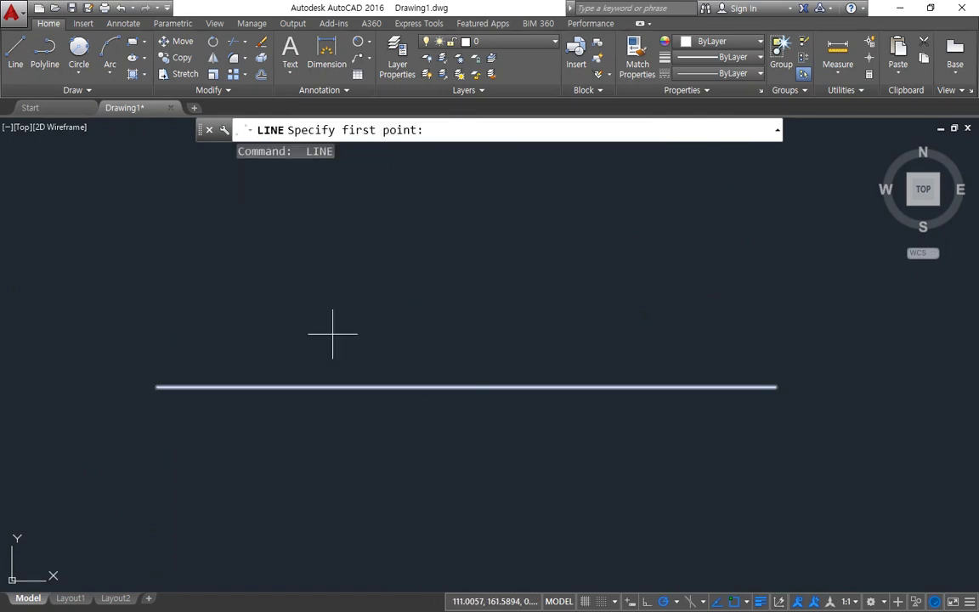
left_click(320, 470)
key("Return")
key("Return")
left_click(655, 287)
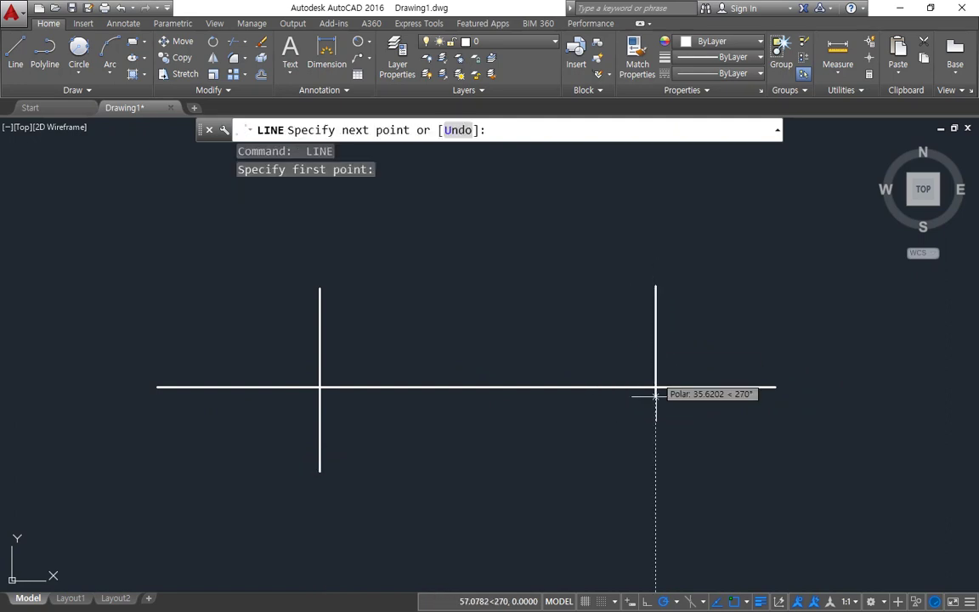
left_click(656, 470)
key("Return")
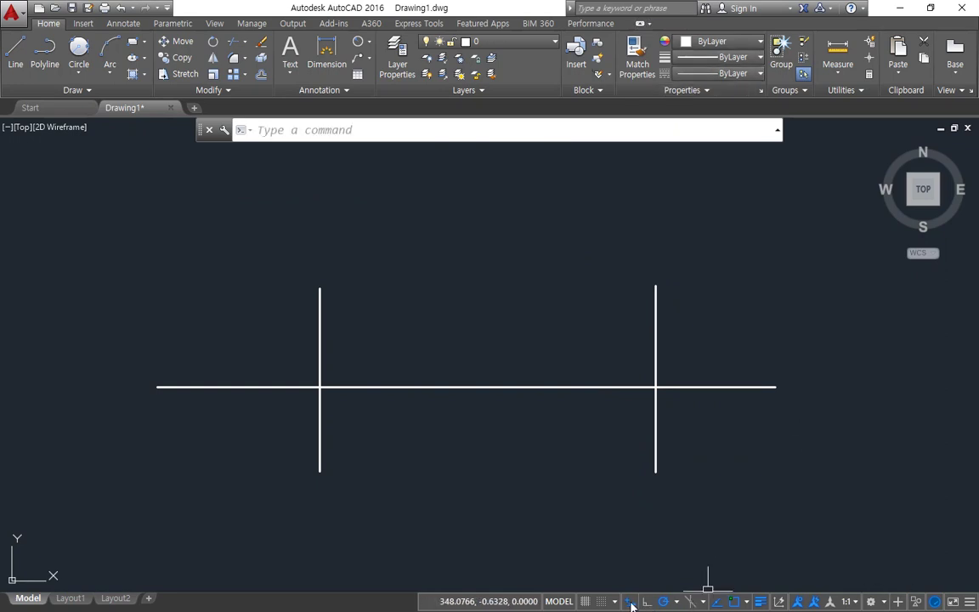
Trim the horizontal line's middle portion using both vertical lines as cutting edges, and undo the trim
type("tr")
key("Return")
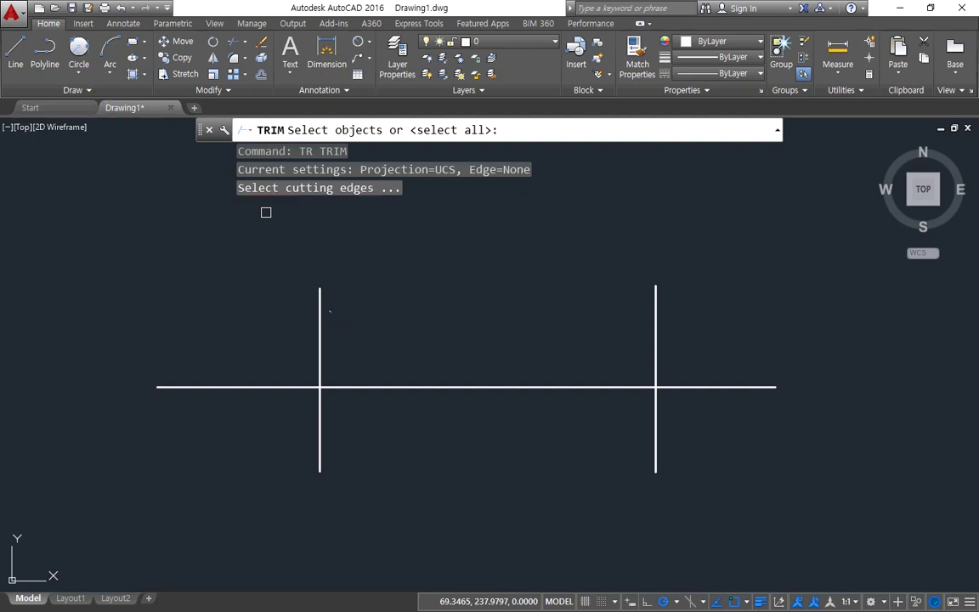
left_click(319, 317)
left_click(656, 303)
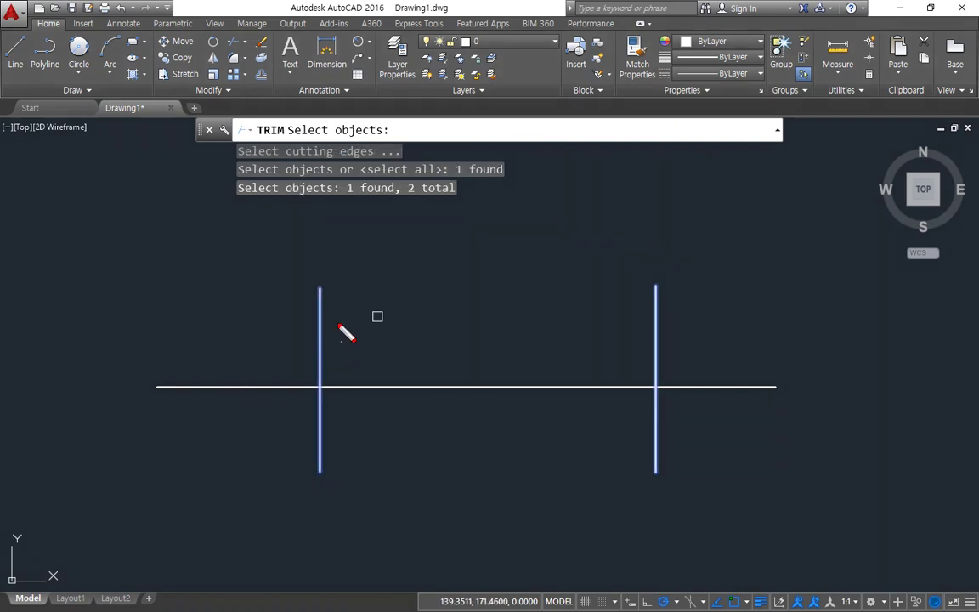
left_click_drag(318, 297, 336, 503)
left_click_drag(647, 294, 657, 489)
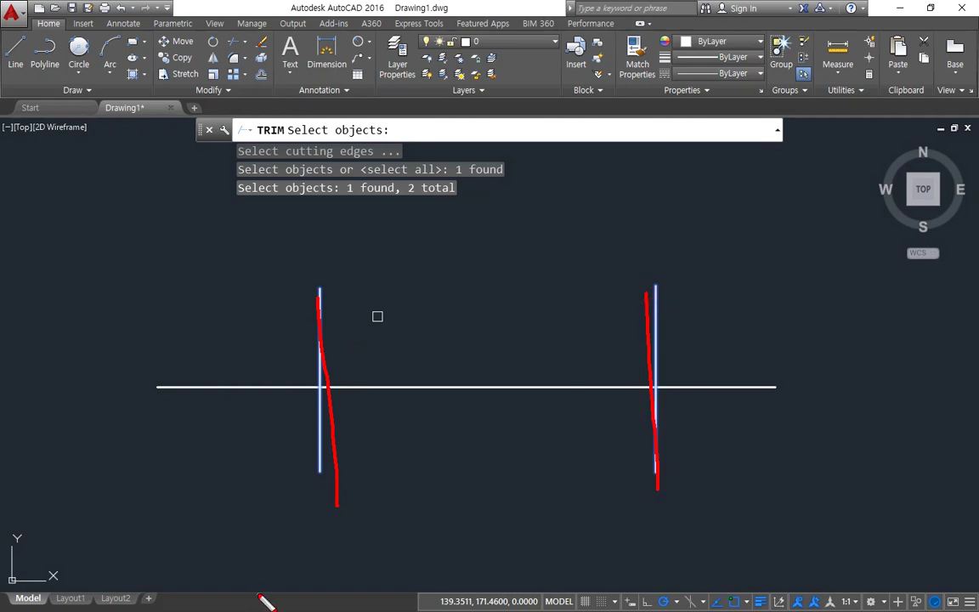
key("Escape")
key("Return")
left_click(320, 350)
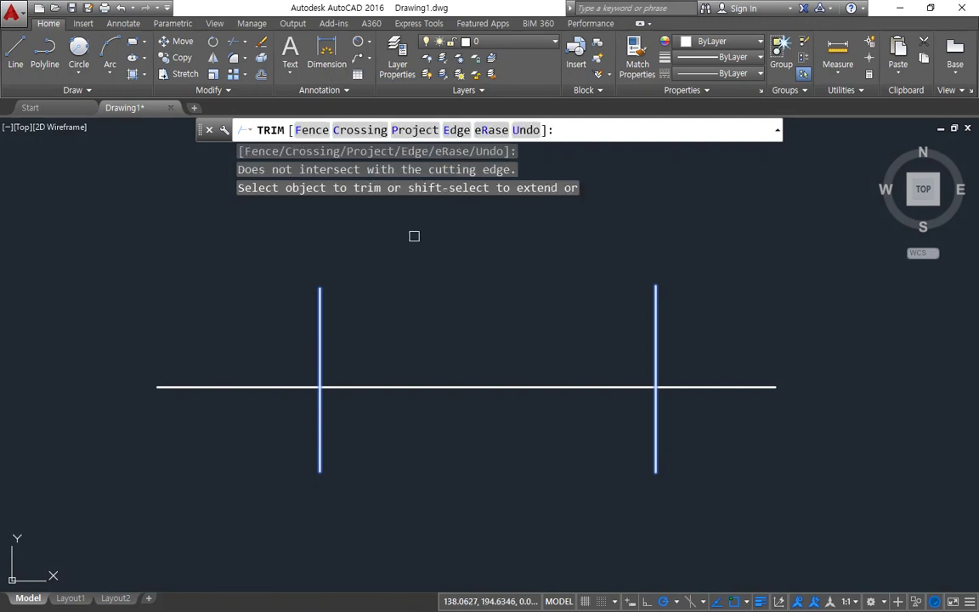
left_click_drag(242, 202, 401, 206)
key("Escape")
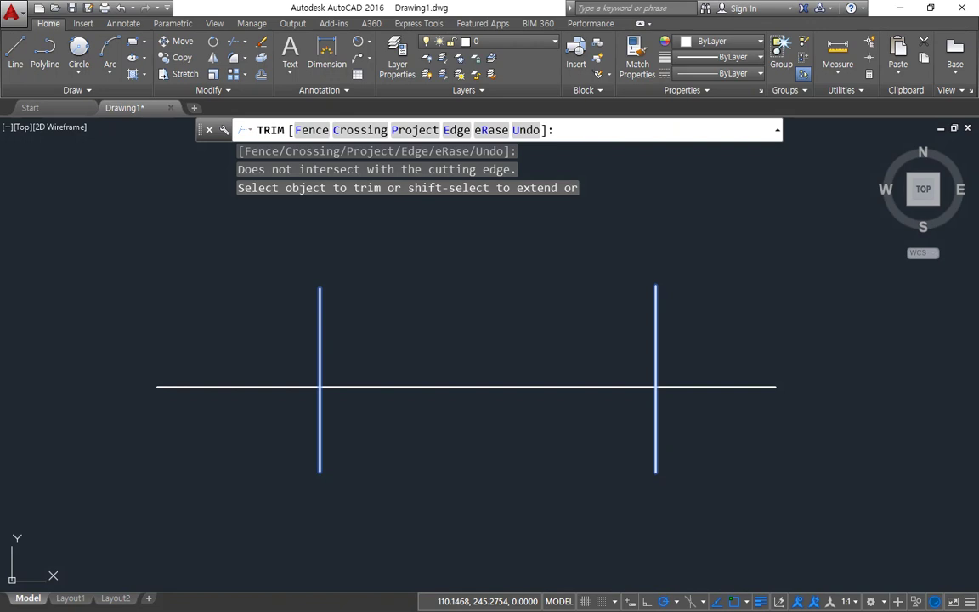
left_click(484, 391)
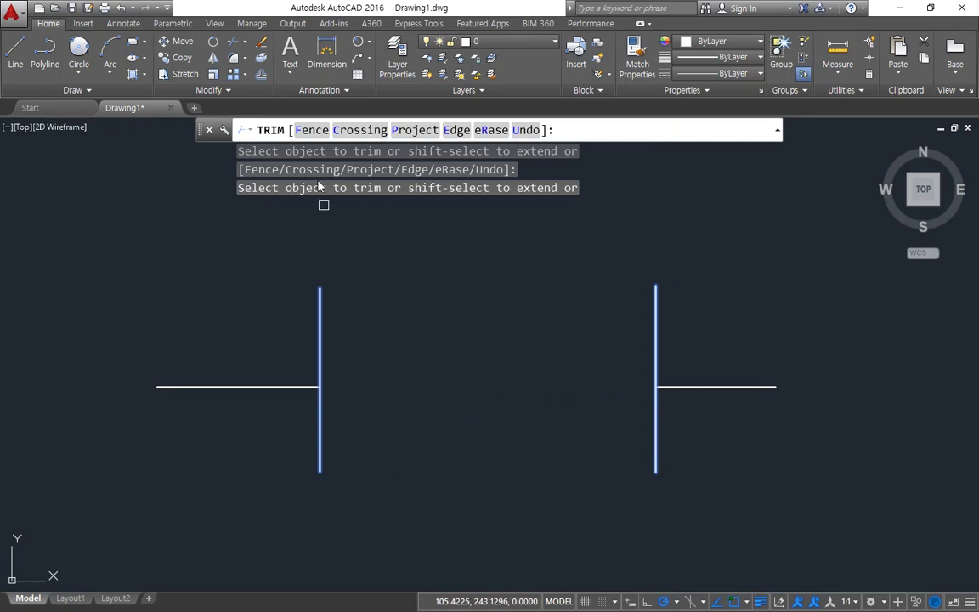
key("ctrl+z")
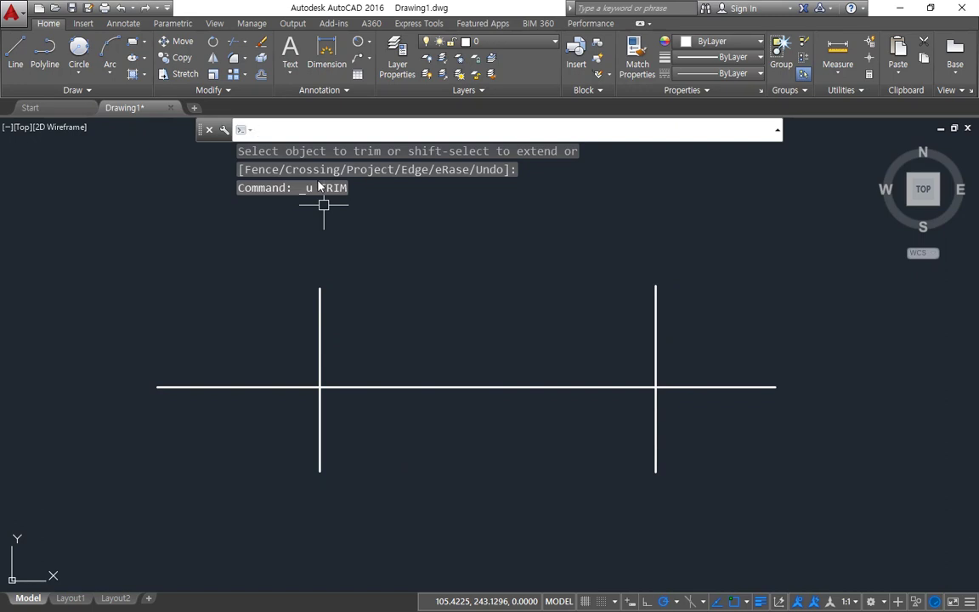
Trim both outer ends of the horizontal line, using the two vertical lines as cutting edges
type("tr")
key("Return")
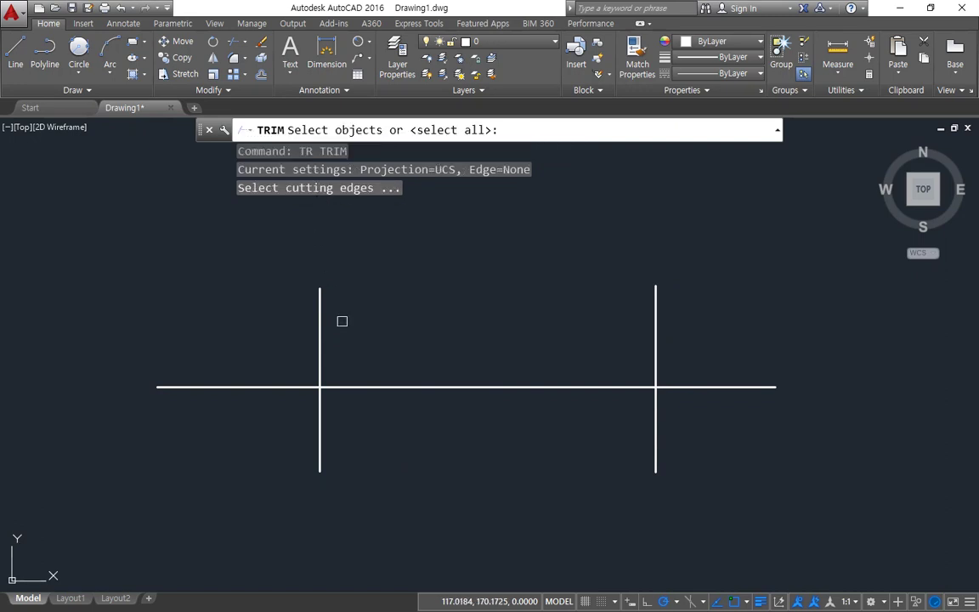
left_click(319, 332)
left_click(655, 334)
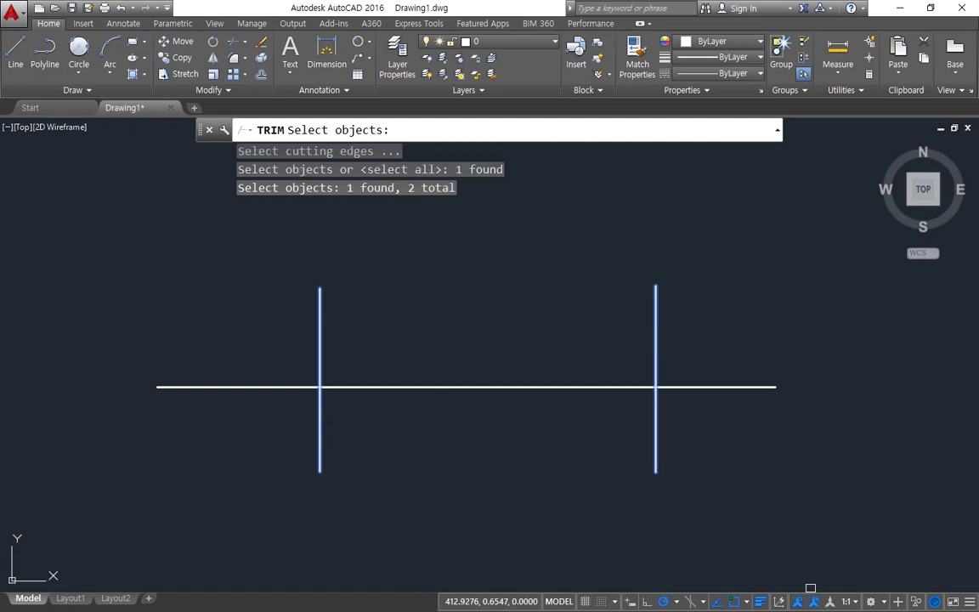
key("Return")
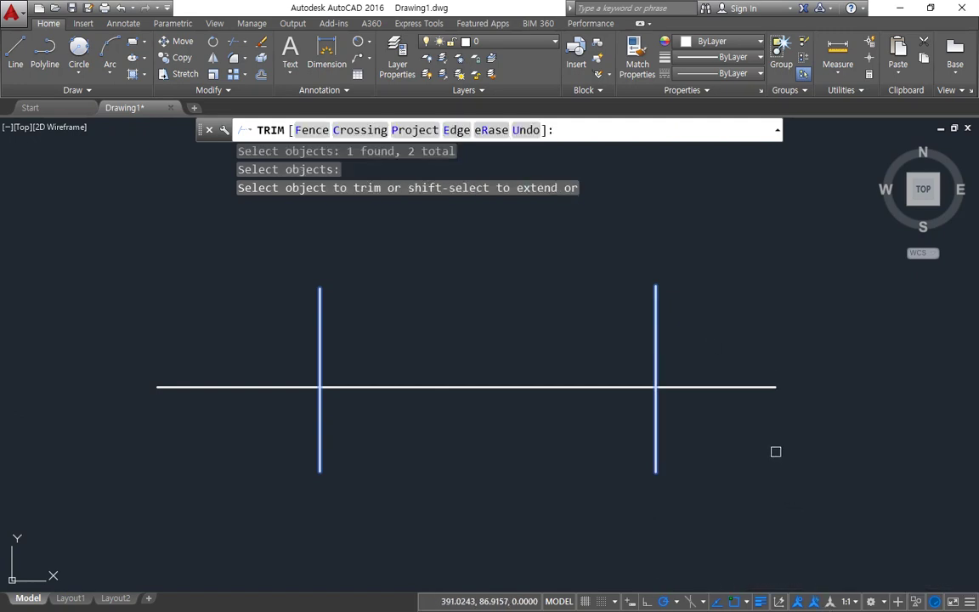
left_click(739, 388)
left_click(319, 393)
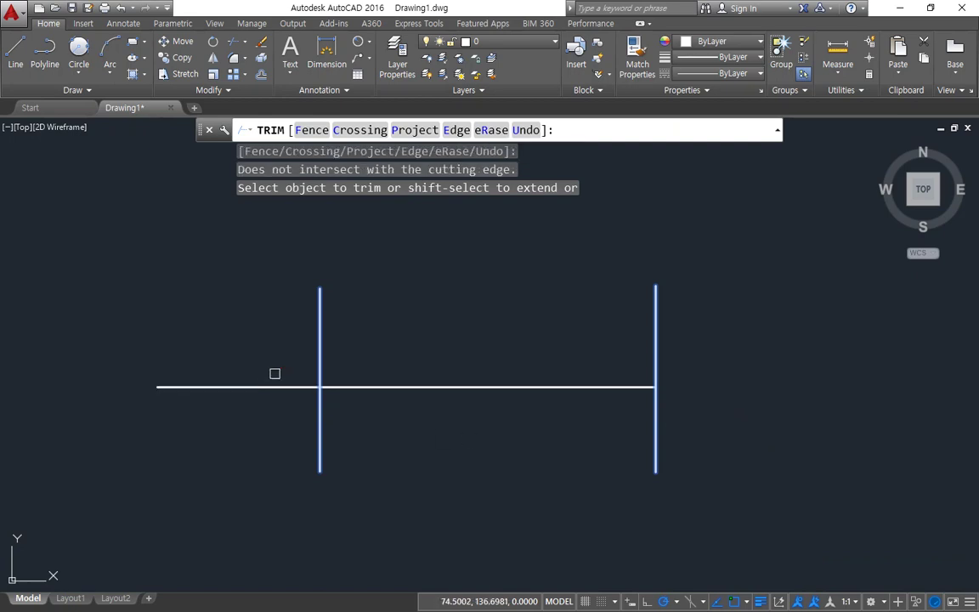
left_click(268, 388)
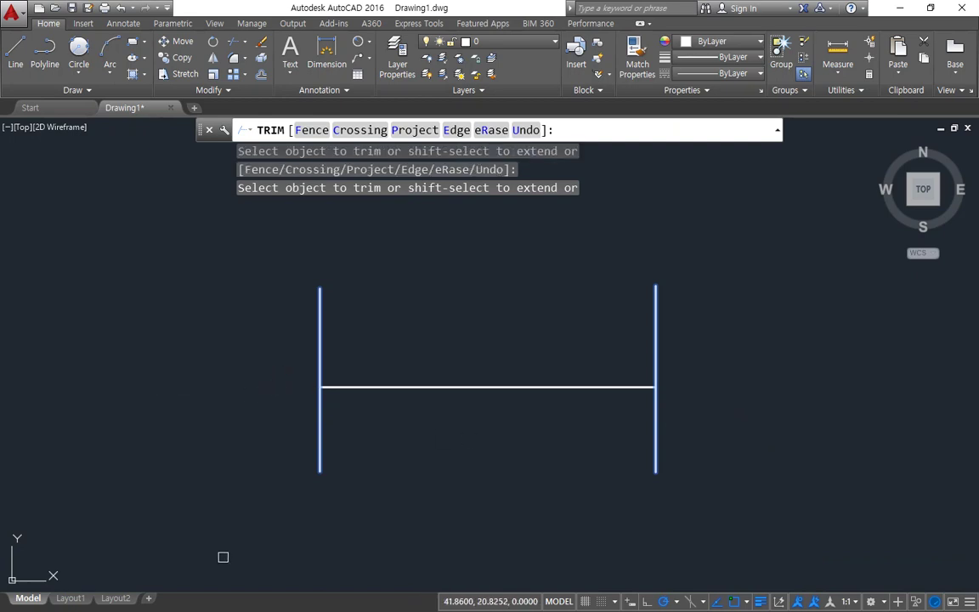
mouse_move(319, 389)
left_mouse_down()
mouse_move(193, 396)
mouse_move(194, 360)
mouse_move(173, 415)
left_mouse_up()
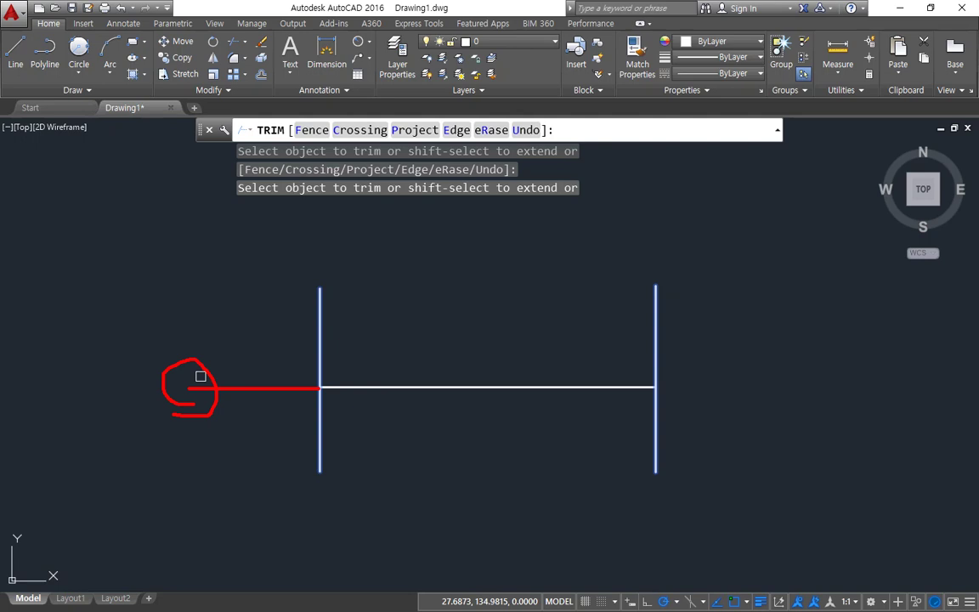
left_click_drag(322, 324, 328, 321)
left_click_drag(656, 304, 670, 297)
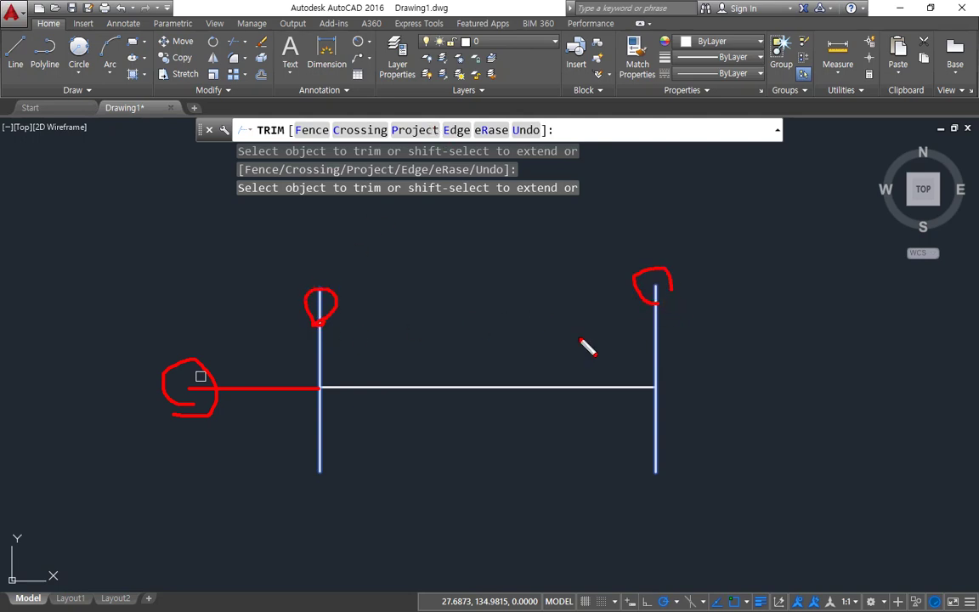
mouse_move(142, 392)
left_mouse_down()
mouse_move(810, 397)
mouse_move(823, 422)
left_mouse_up()
left_click_drag(821, 362, 818, 422)
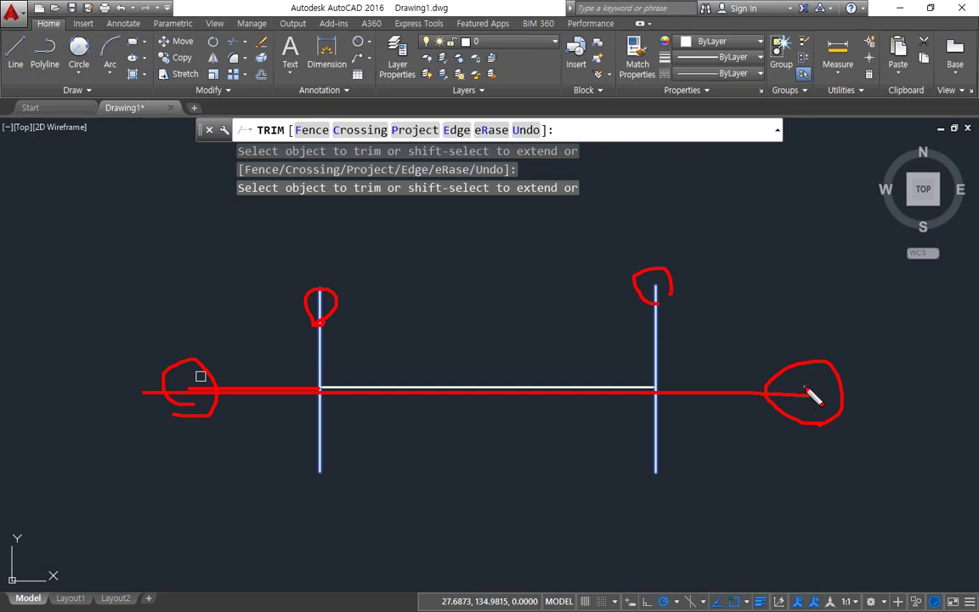
key("Escape")
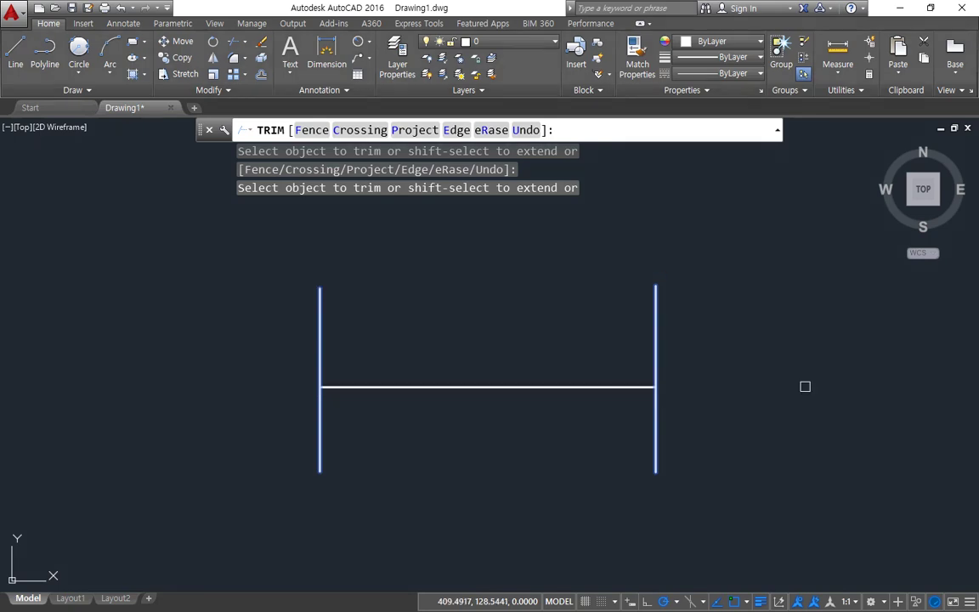
Finish the active Trim and undo it on the horizontal line
key("Return")
key("ctrl+z")
Draw two lines crossing the horizontal line, one outside each existing vertical: a vertical one at the left and a slightly slanted one at the right
type("l")
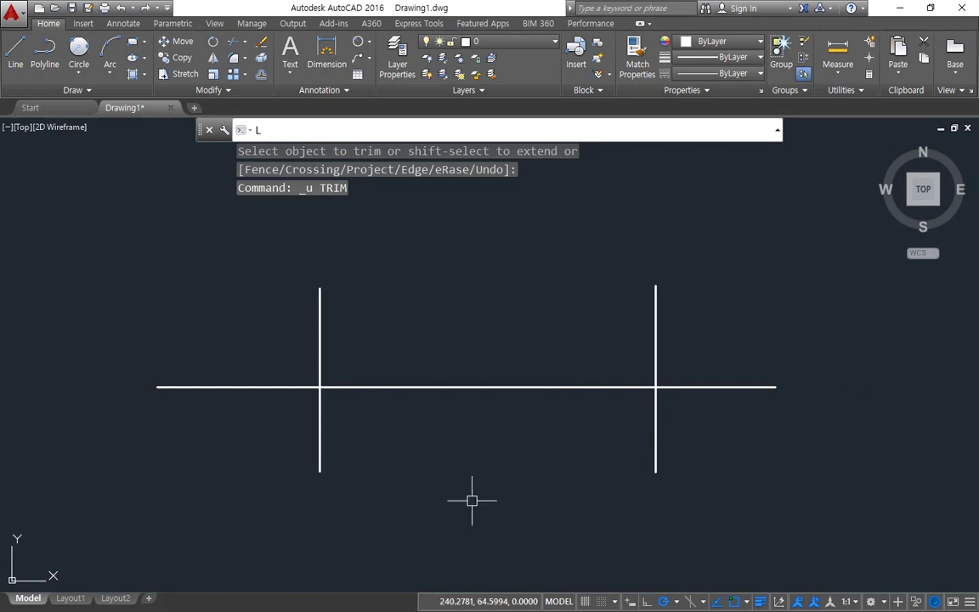
key("Return")
left_click(230, 317)
left_click(244, 473)
key("Return")
key("Return")
left_click(711, 312)
left_click(727, 483)
key("Return")
Draw two vertical lines across the horizontal line, spaced between the two original verticals
key("Return")
left_click(434, 329)
left_click(435, 490)
key("Return")
key("Return")
left_click(543, 331)
left_click(542, 513)
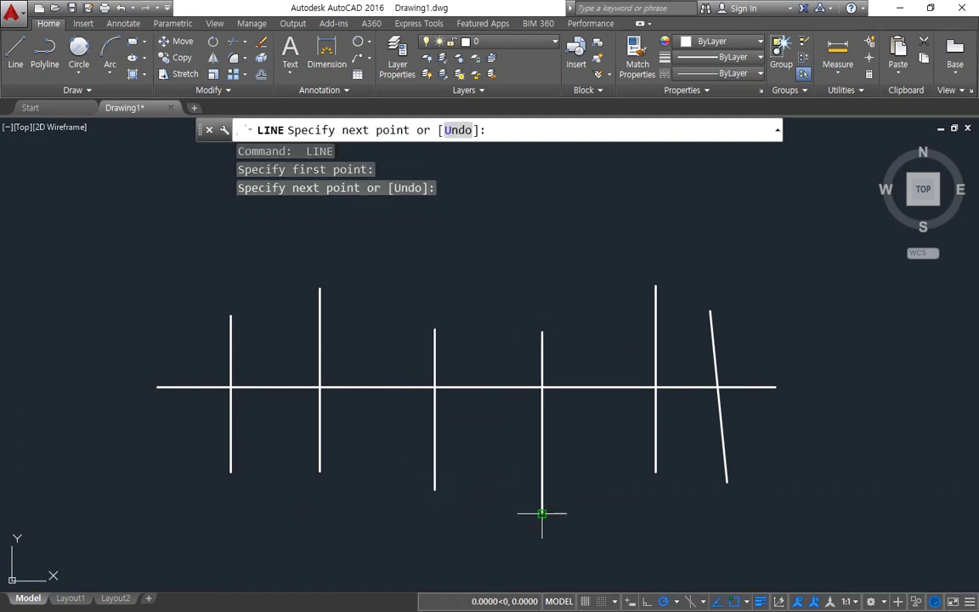
key("Return")
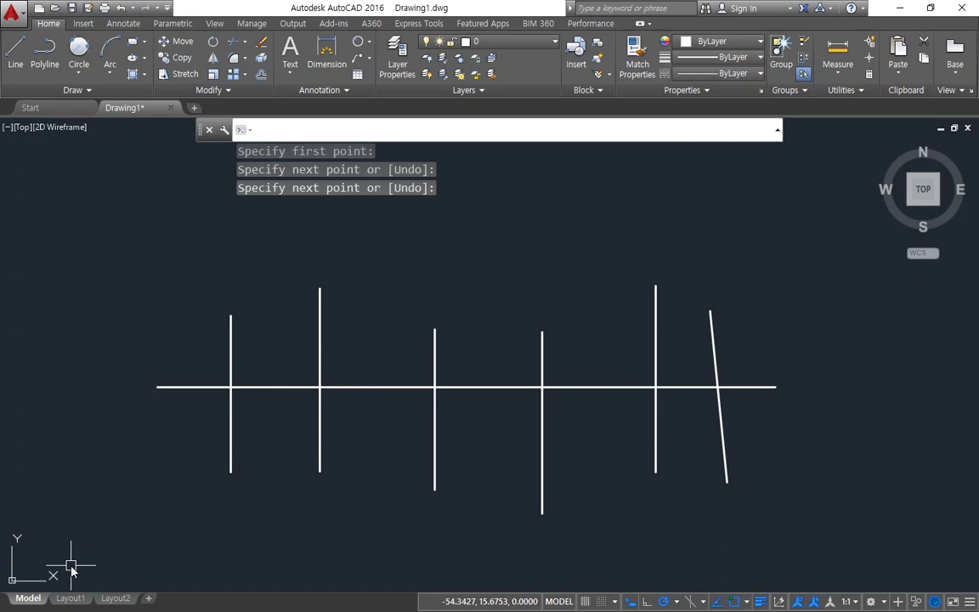
With all lines as cutting edges, trim the horizontal line's left end, the first two verticals below it, and its segment between the second and third verticals
type("TR")
key("Return")
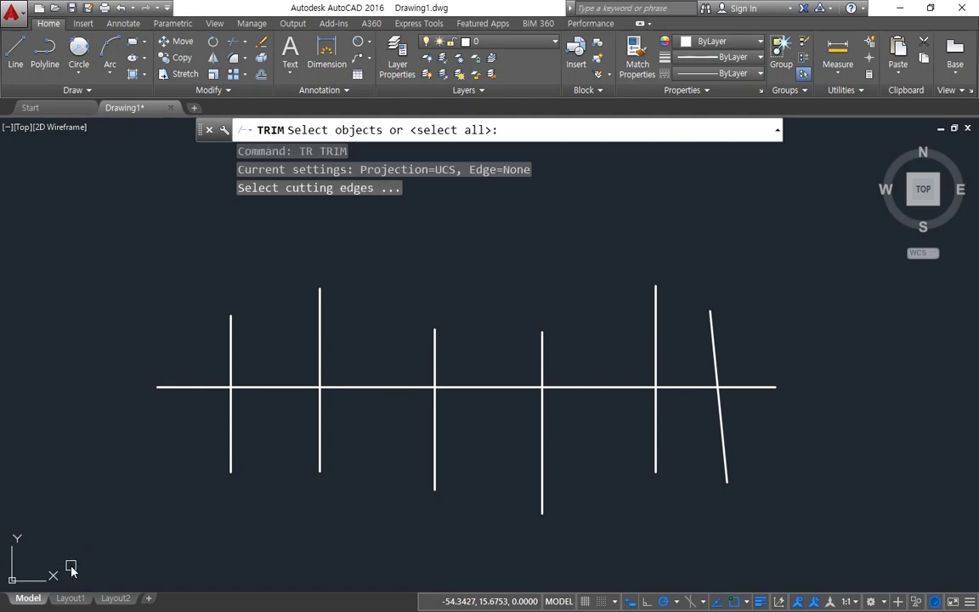
key("Return")
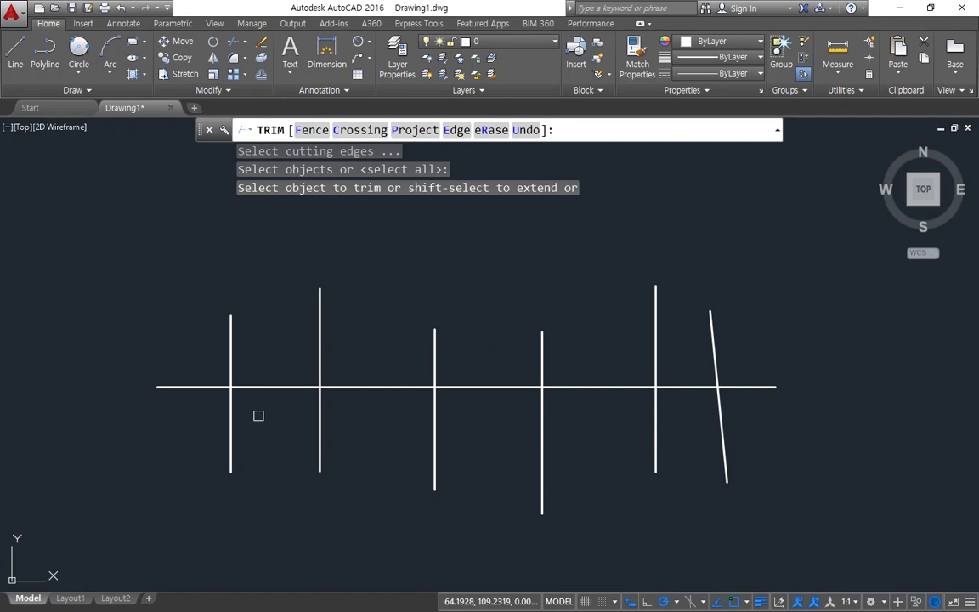
left_click(191, 387)
left_click(237, 432)
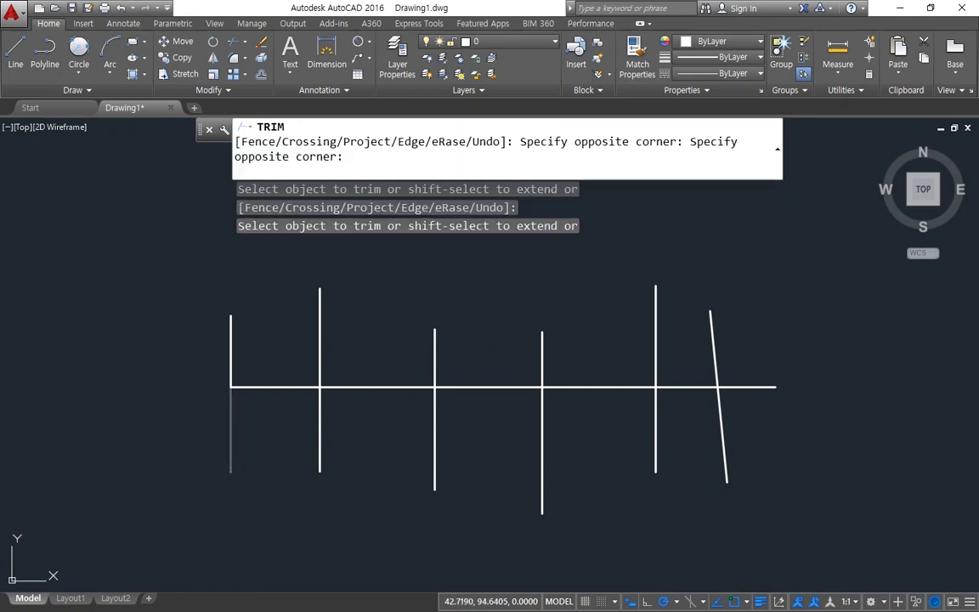
left_click(225, 437)
left_click(321, 434)
left_click(368, 383)
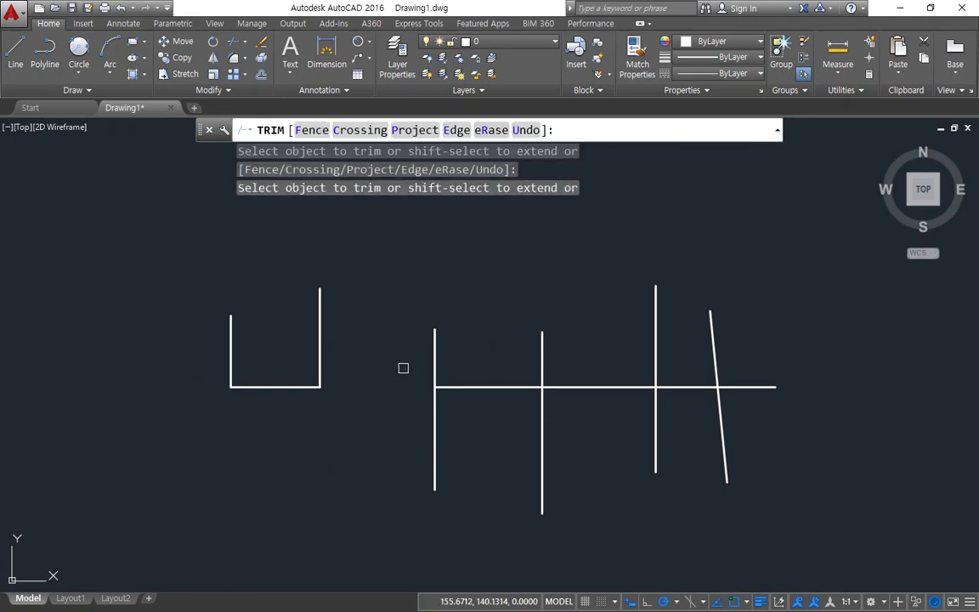
Trim the third and fourth lines above the horizontal, the last two below it, its segments right of the fourth and sixth, and undo the whole trim
left_click(434, 360)
left_click(541, 362)
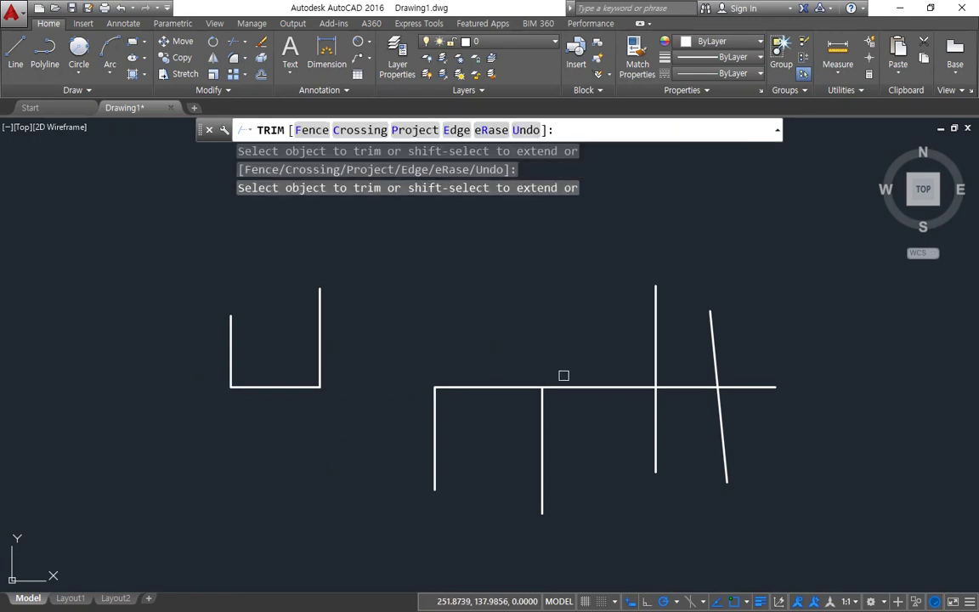
left_click(570, 387)
left_click(648, 419)
left_click(659, 422)
left_click(709, 421)
left_click(730, 420)
left_click(739, 387)
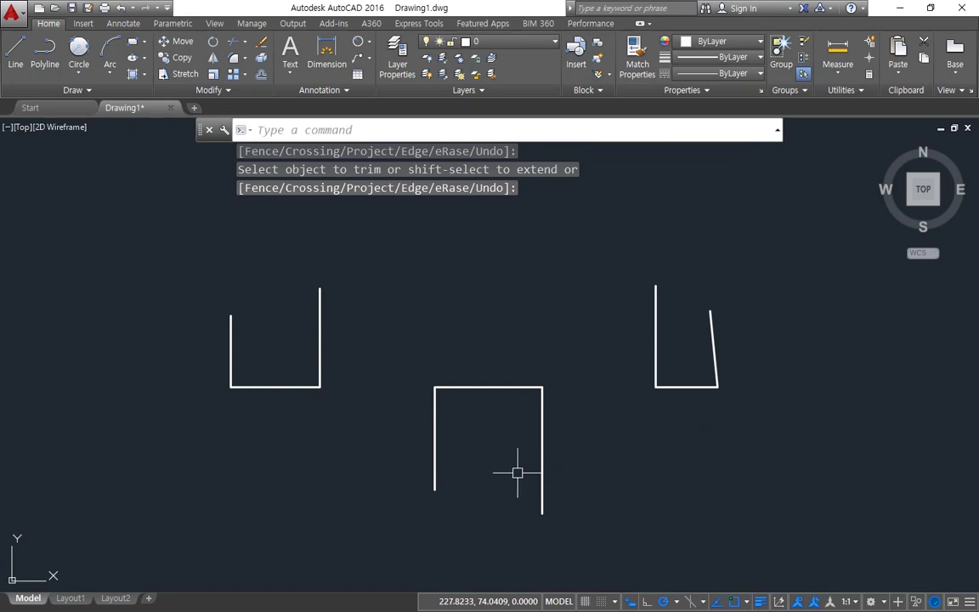
key("ctrl+z")
type("tr")
key("Return")
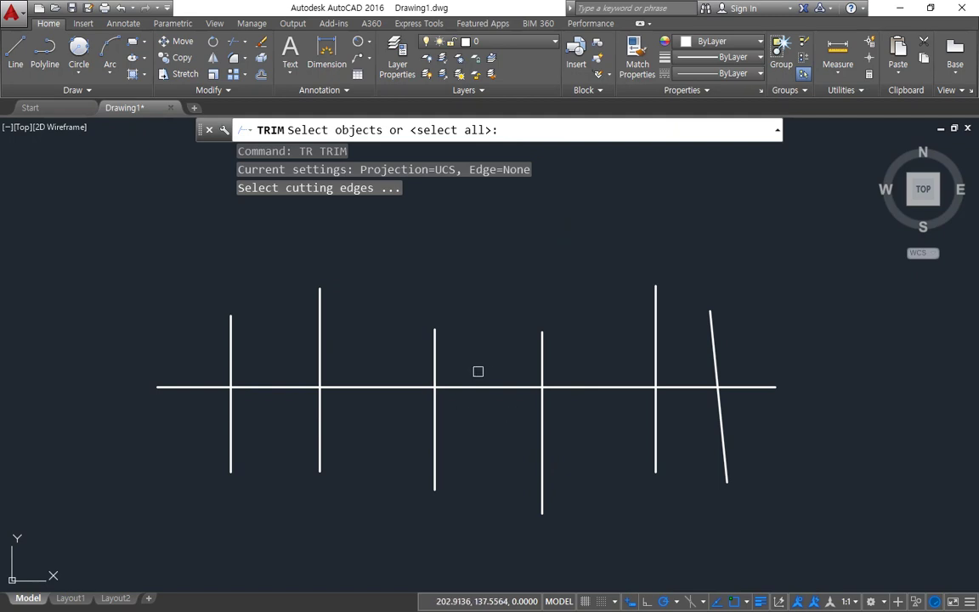
left_click(773, 232)
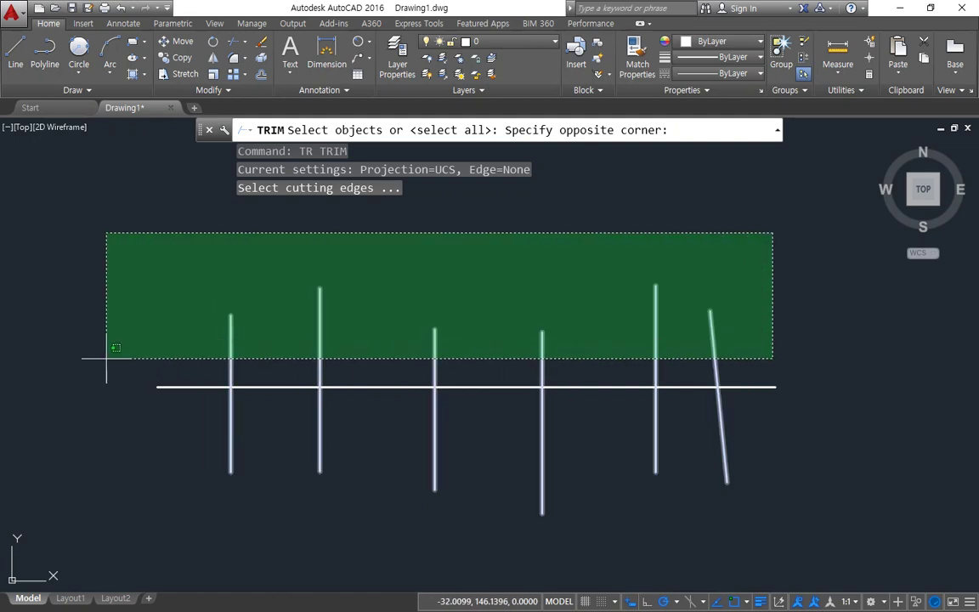
left_click(106, 358)
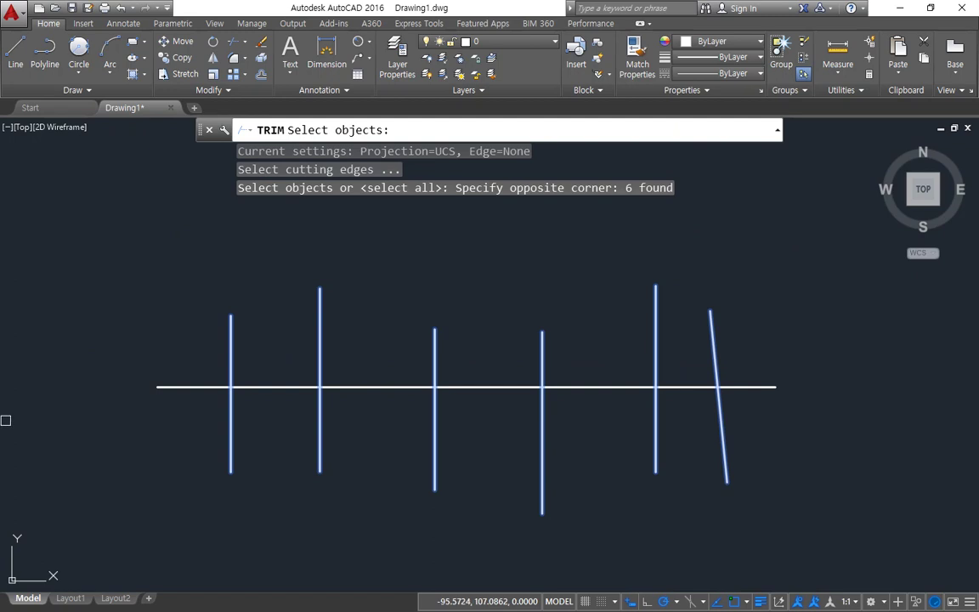
type("b")
key("Return")
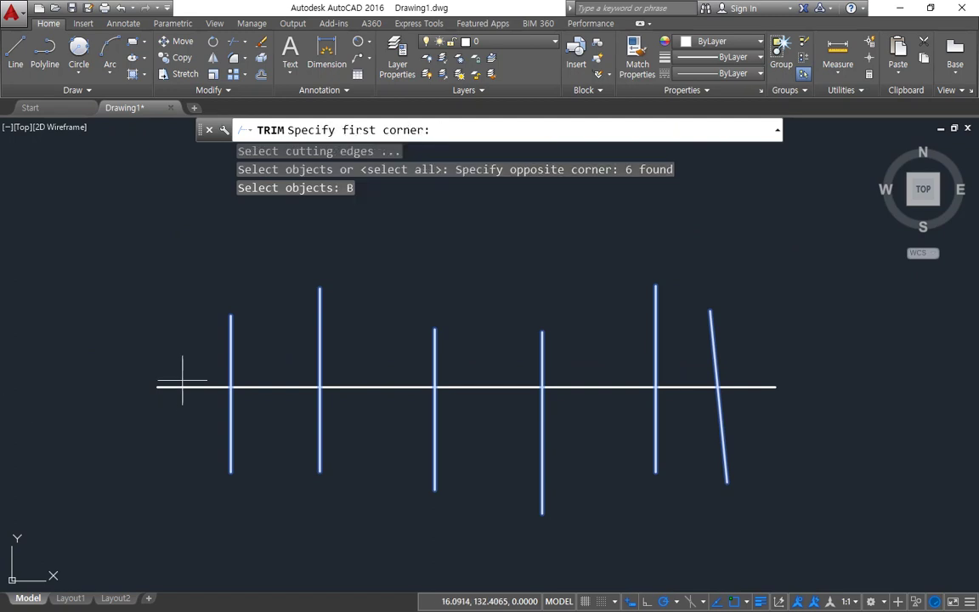
left_click(139, 414)
left_click(180, 385)
left_click(195, 385)
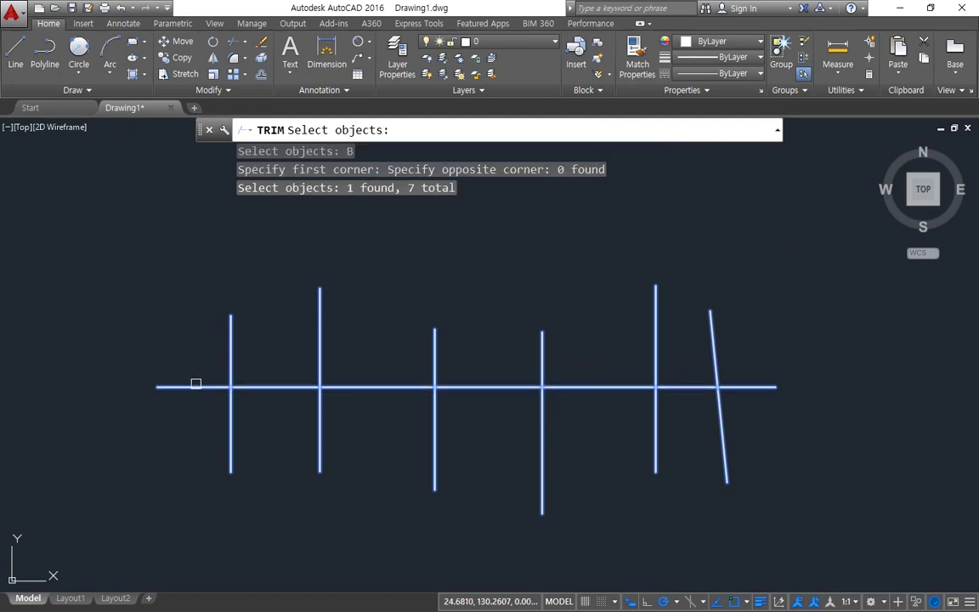
key("Escape")
key("Escape")
Using the six crossing lines as cutting edges, trim the horizontal line outside each pair of lines, and undo the trim
type("tr")
key("Return")
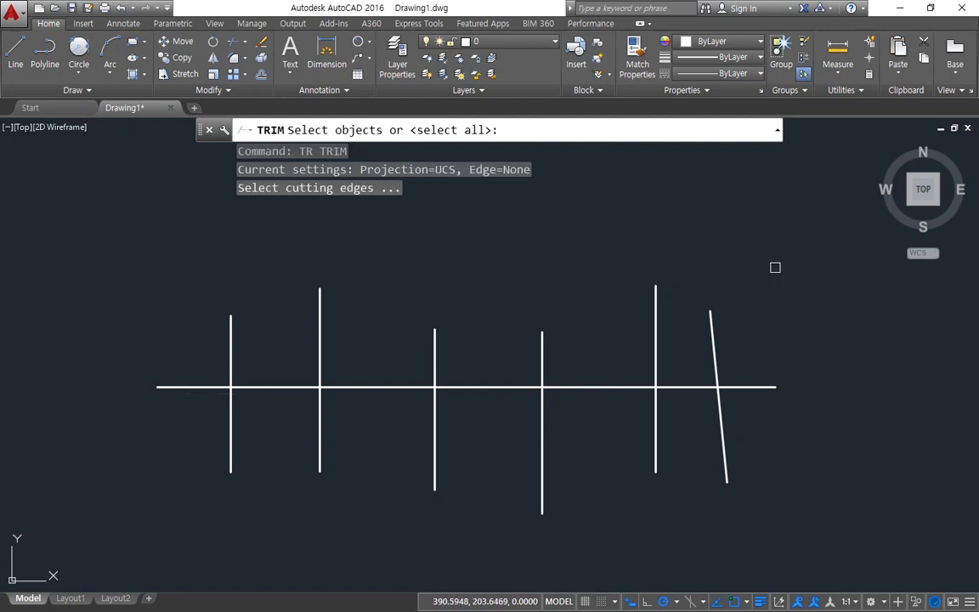
left_click(821, 228)
left_click(157, 351)
key("Return")
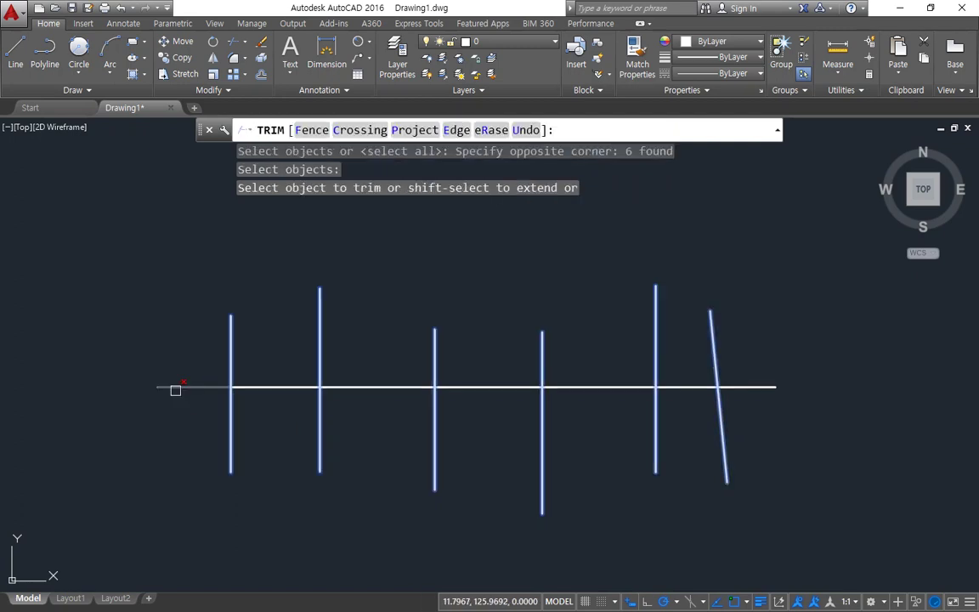
left_click(382, 387)
left_click(583, 387)
left_click(757, 387)
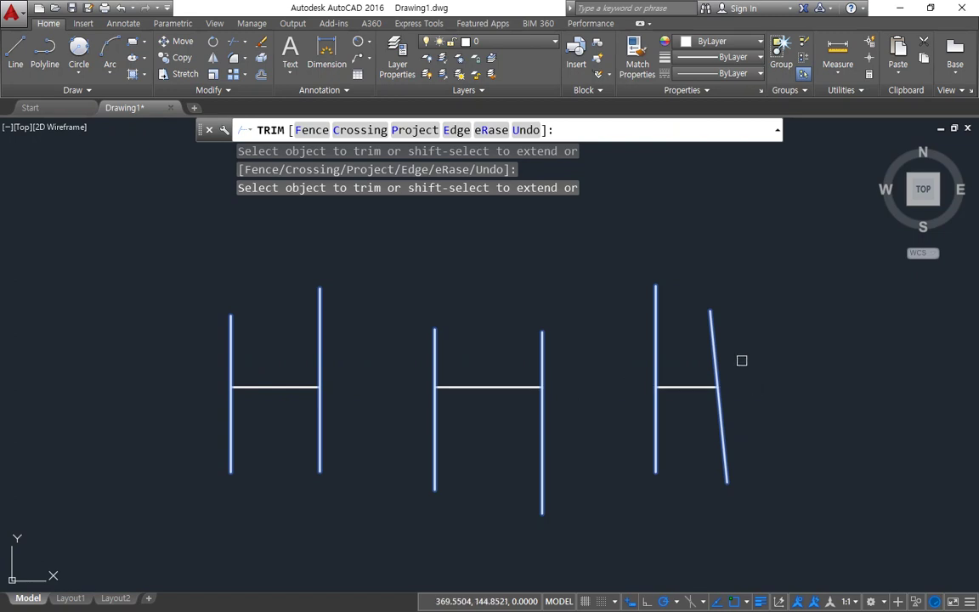
key("Return")
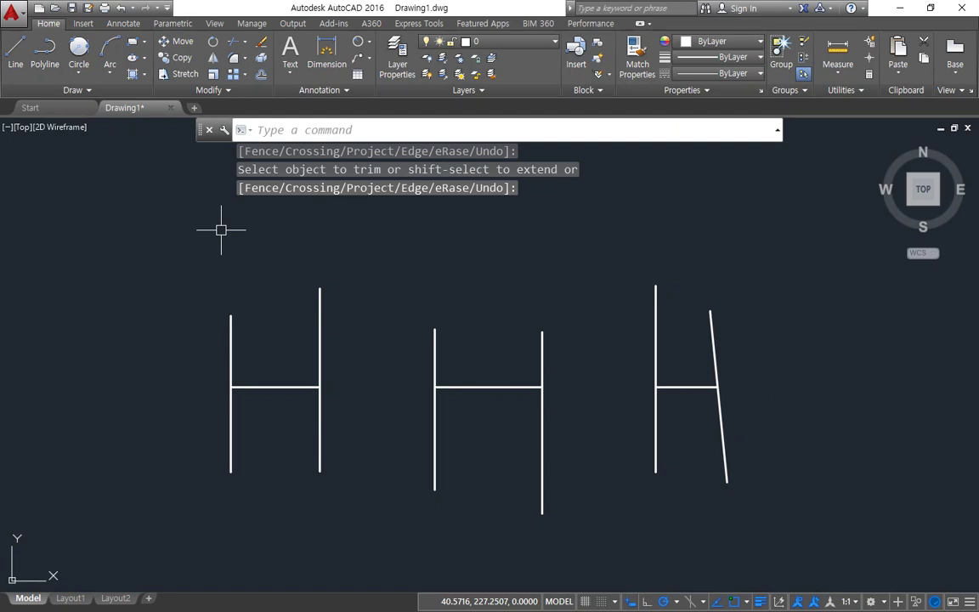
key("ctrl+z")
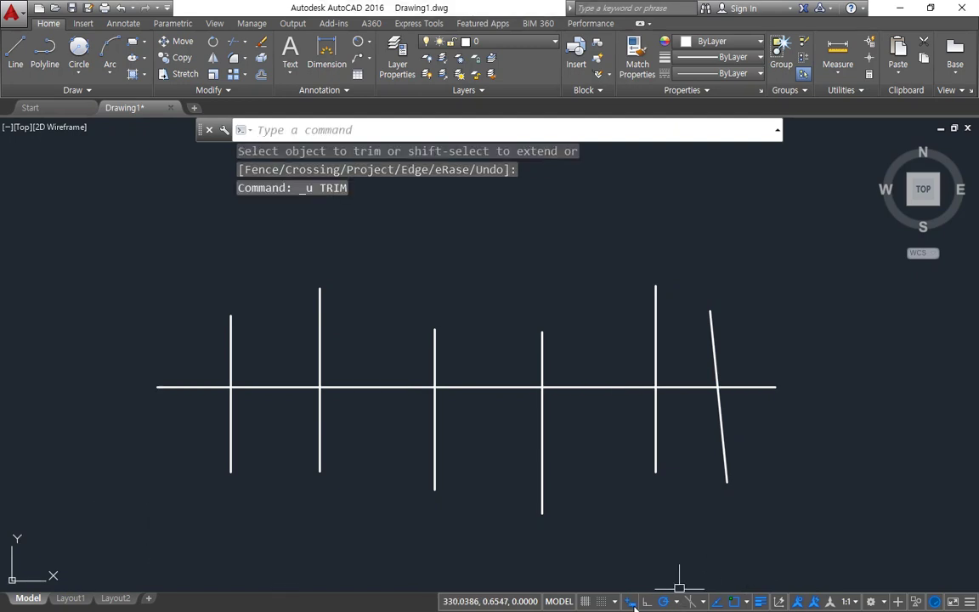
With all lines as cutting edges, trim the lower parts of all six crossing lines using one crossing window
type("tr")
key("Return")
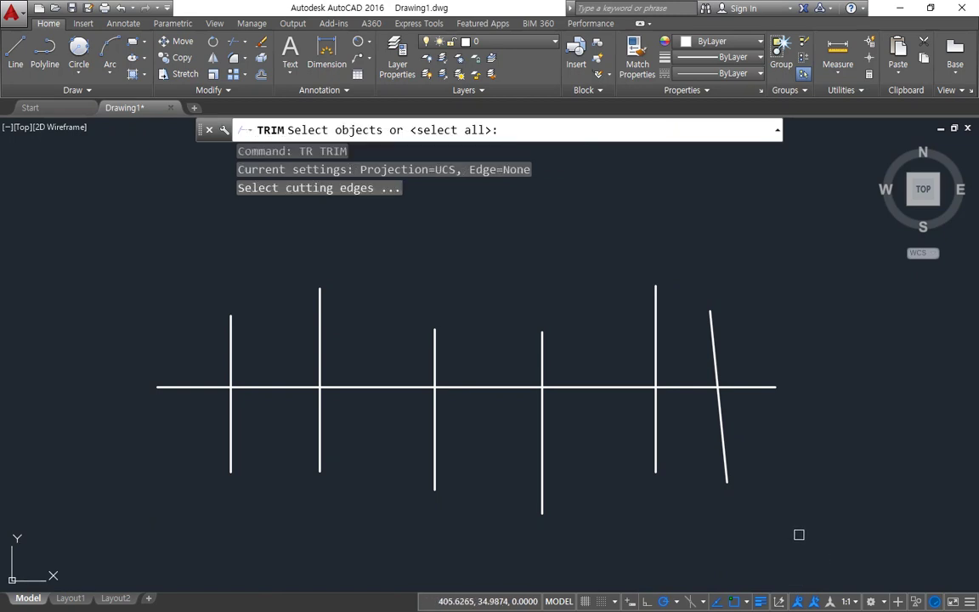
key("Return")
left_click(799, 534)
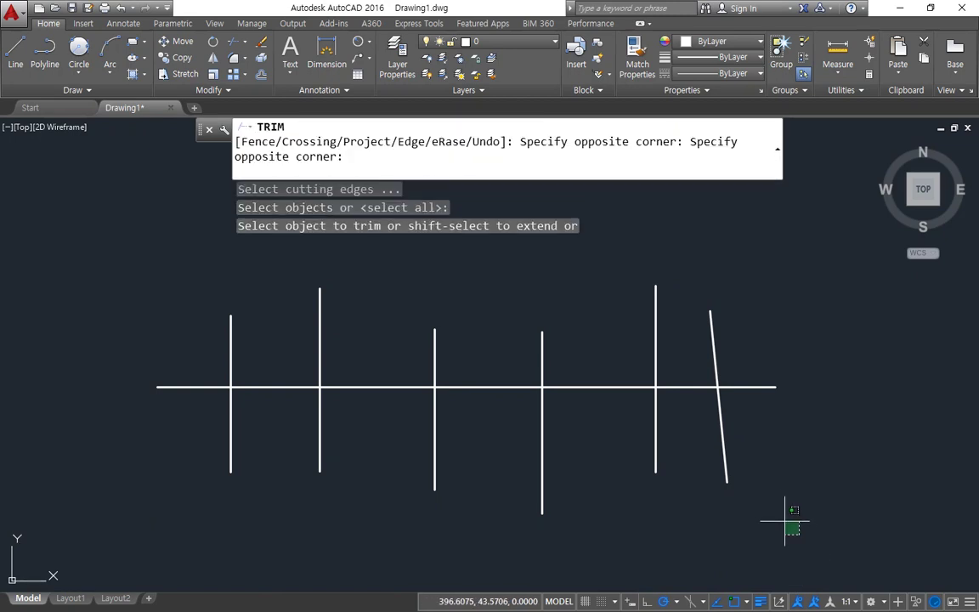
left_click(144, 436)
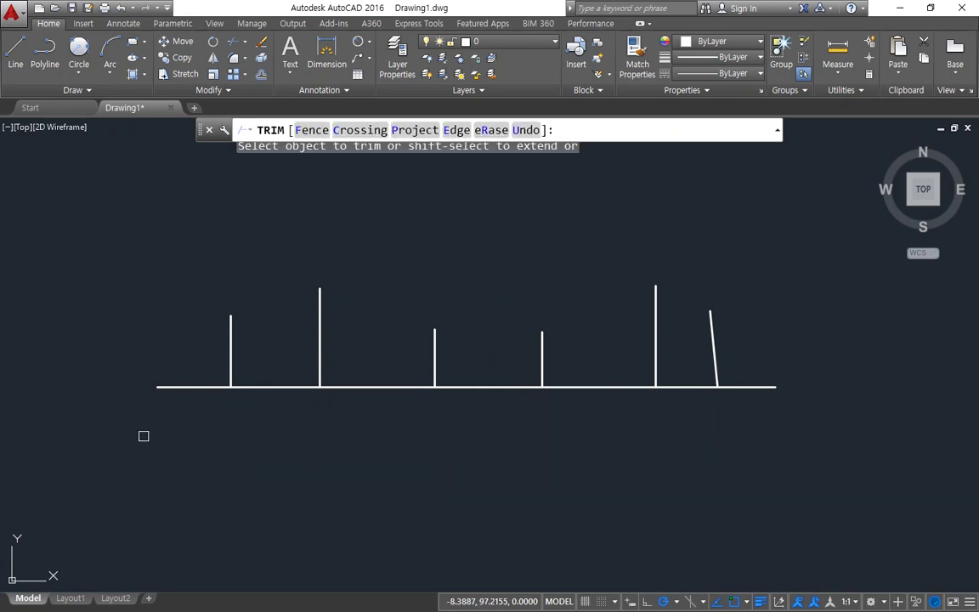
Trim the horizontal line's two ends and the gaps between the line pairs with crossing windows, and undo the whole trim
left_click(181, 417)
left_click(152, 360)
left_click(374, 413)
left_click(358, 368)
left_click(605, 413)
left_click(581, 367)
left_click(789, 405)
left_click(767, 362)
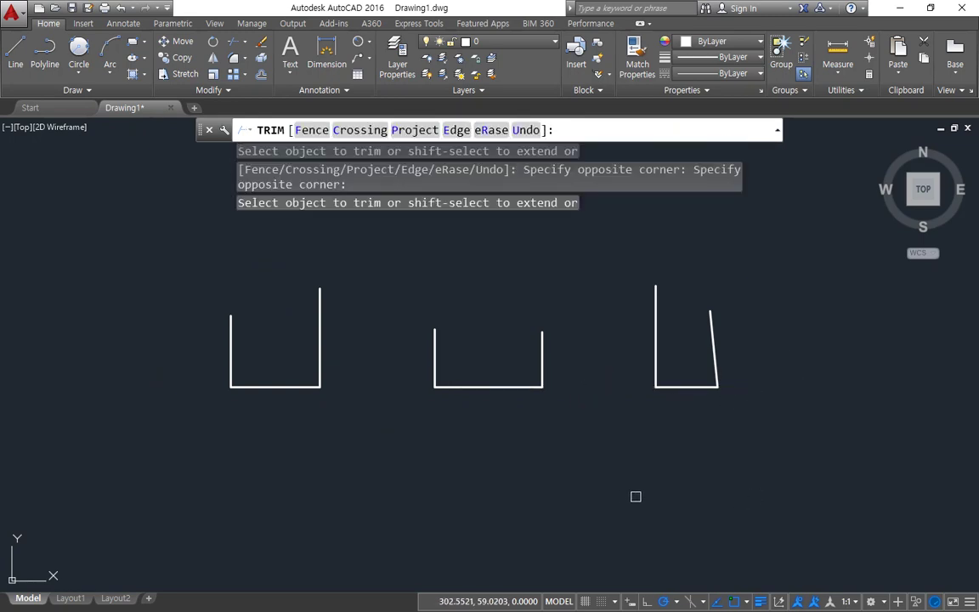
key("Return")
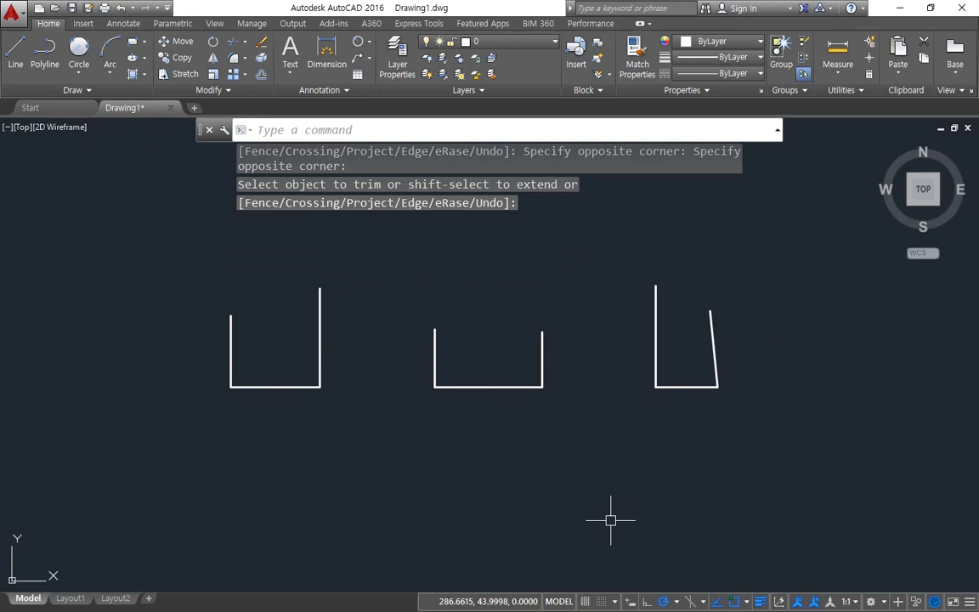
key("ctrl+z")
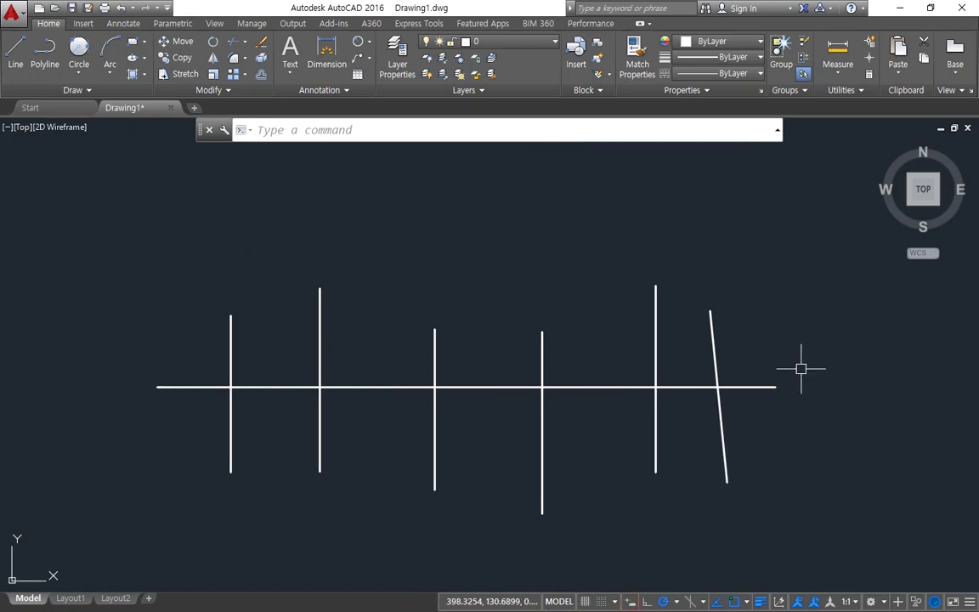
Trim with a zigzag Fence through the horizontal's outer segments, the outer pairs below it and the middle pair above it, with all lines as cutting edges
type("trim")
key("Return")
key("Return")
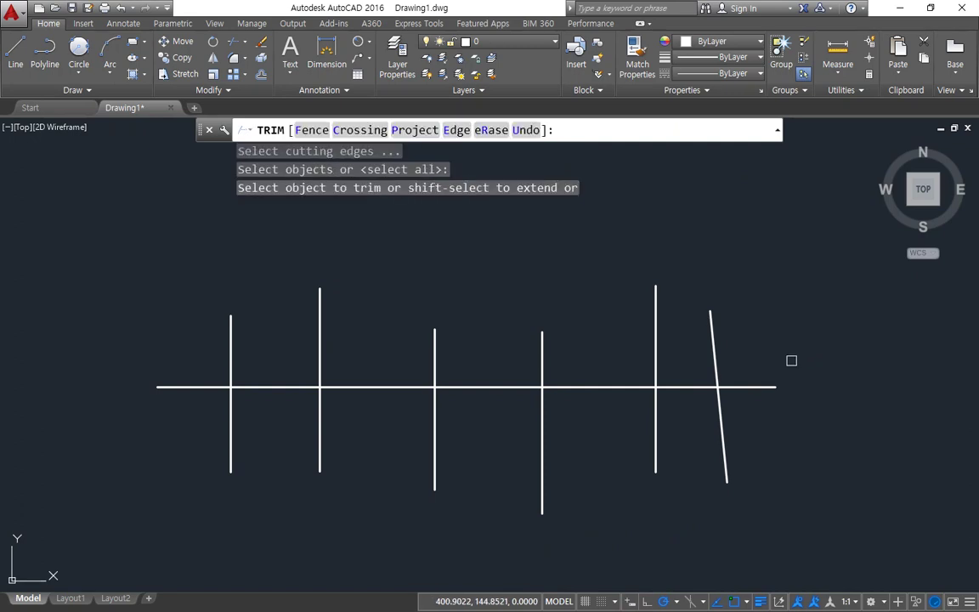
mouse_move(326, 148)
left_mouse_down()
mouse_move(304, 146)
mouse_move(291, 107)
mouse_move(311, 154)
left_mouse_up()
key("Escape")
type("F")
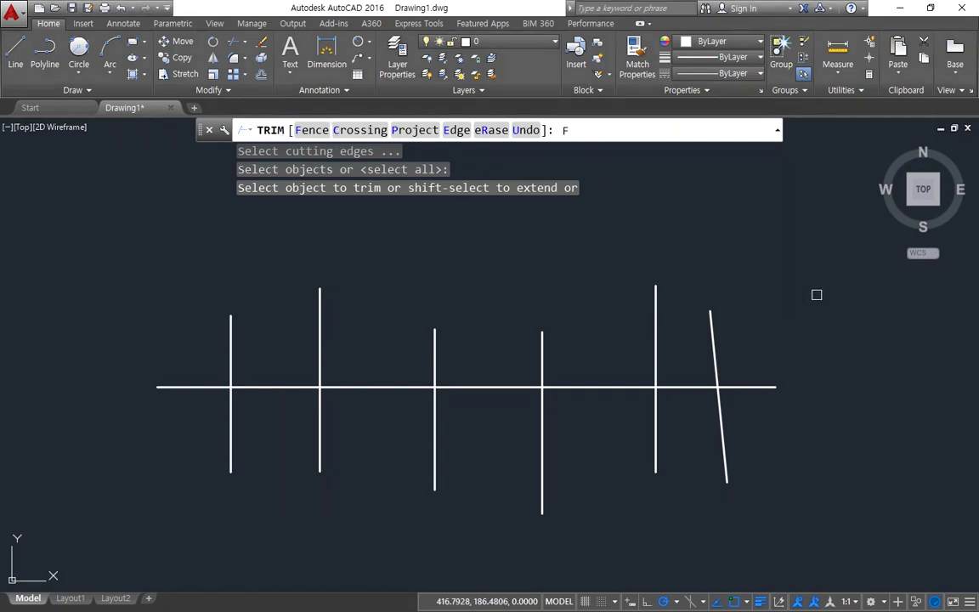
key("Return")
left_click(764, 350)
left_click(752, 450)
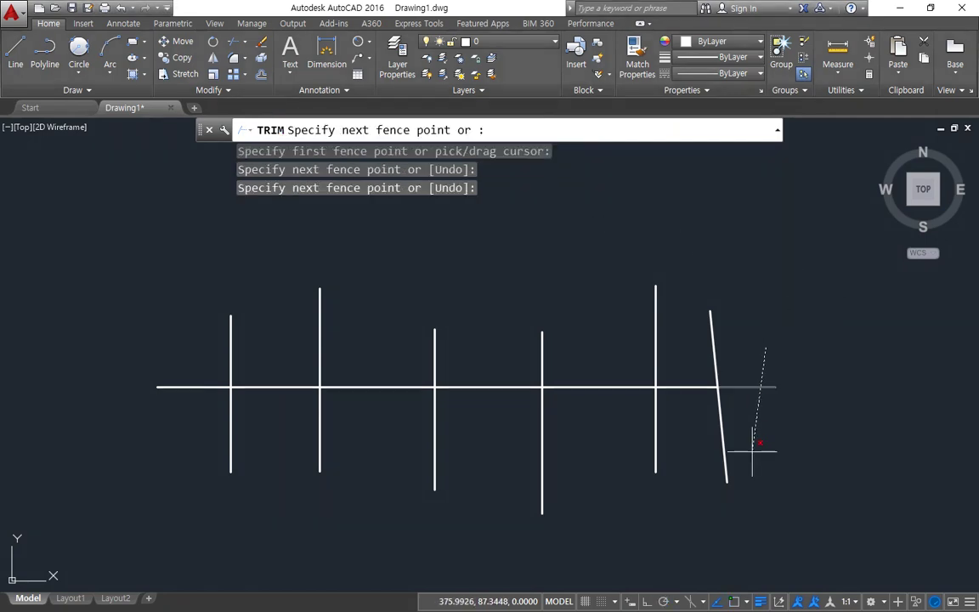
left_click(618, 438)
left_click(603, 357)
left_click(400, 358)
left_click(377, 436)
left_click(195, 423)
left_click(161, 279)
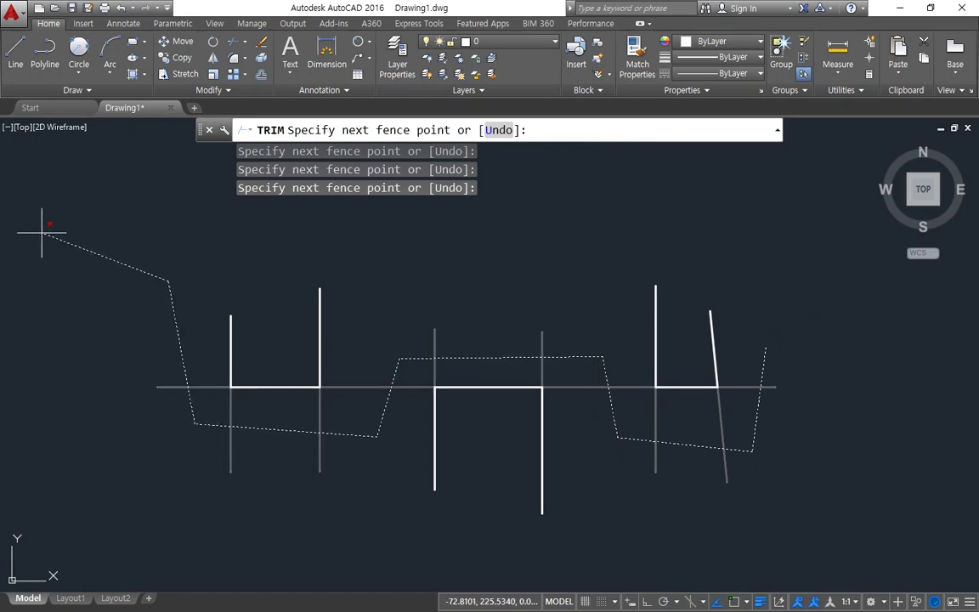
key("Return")
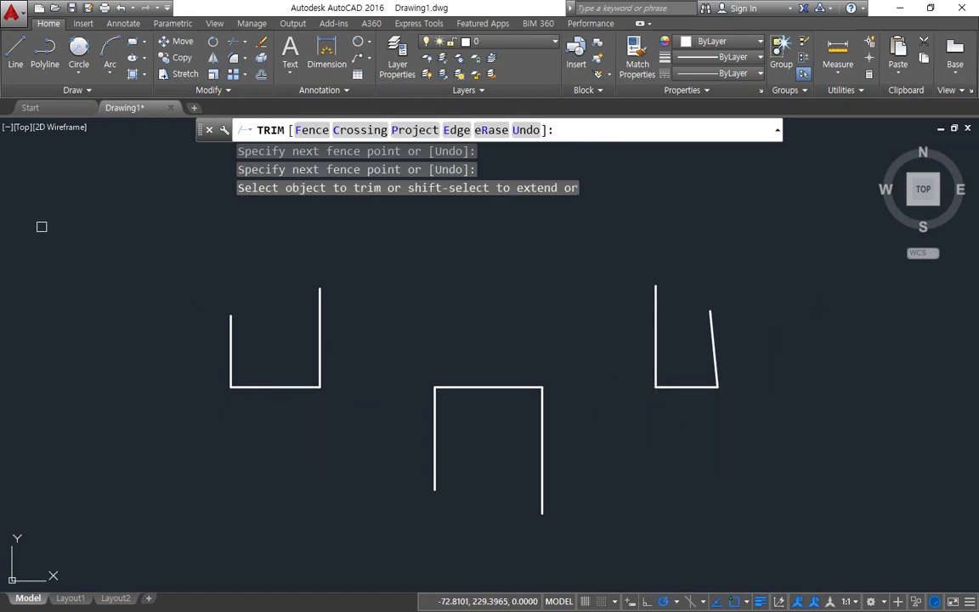
key("Return")
Undo the fence trim and the four added crossing lines, leaving the two original verticals and the horizontal line
key("ctrl+z")
key("ctrl+z")
key("ctrl+z")
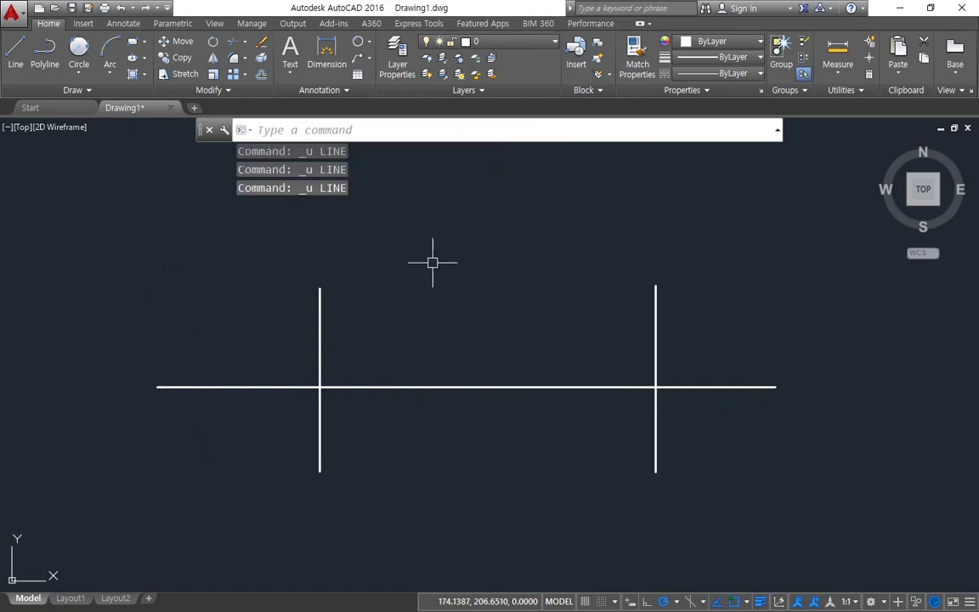
With all lines as cutting edges, trim both ends of the horizontal line beyond the two verticals
type("TR")
key("Return")
key("Return")
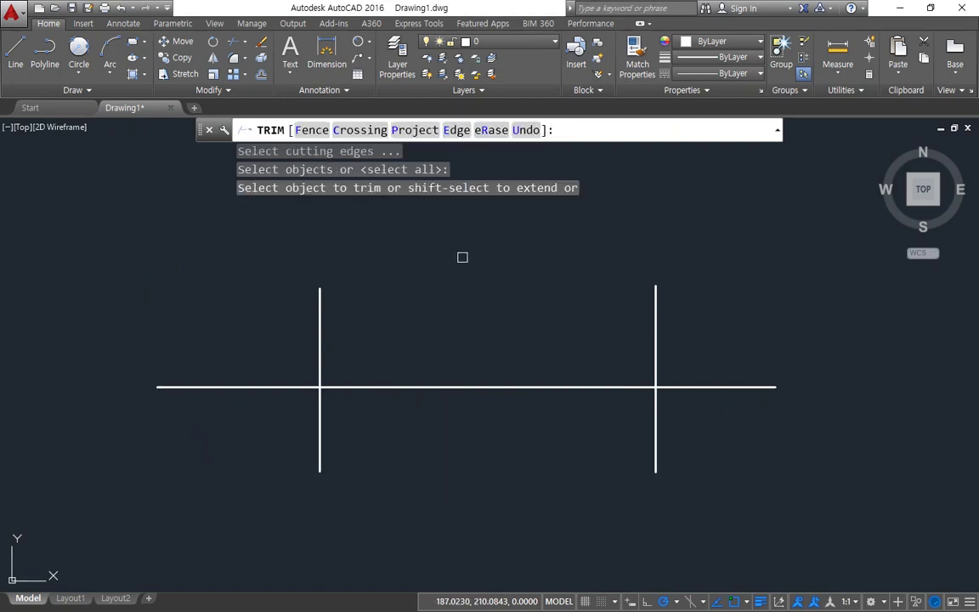
left_click(695, 387)
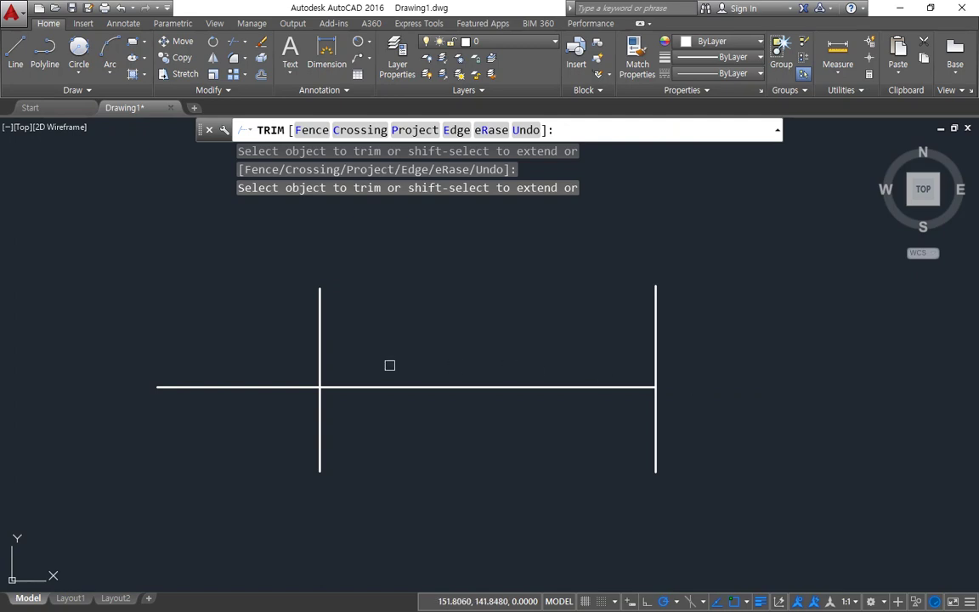
left_click(294, 390)
key("ctrl+2")
mouse_move(555, 404)
left_mouse_down()
mouse_move(451, 400)
mouse_move(535, 371)
mouse_move(524, 421)
left_mouse_up()
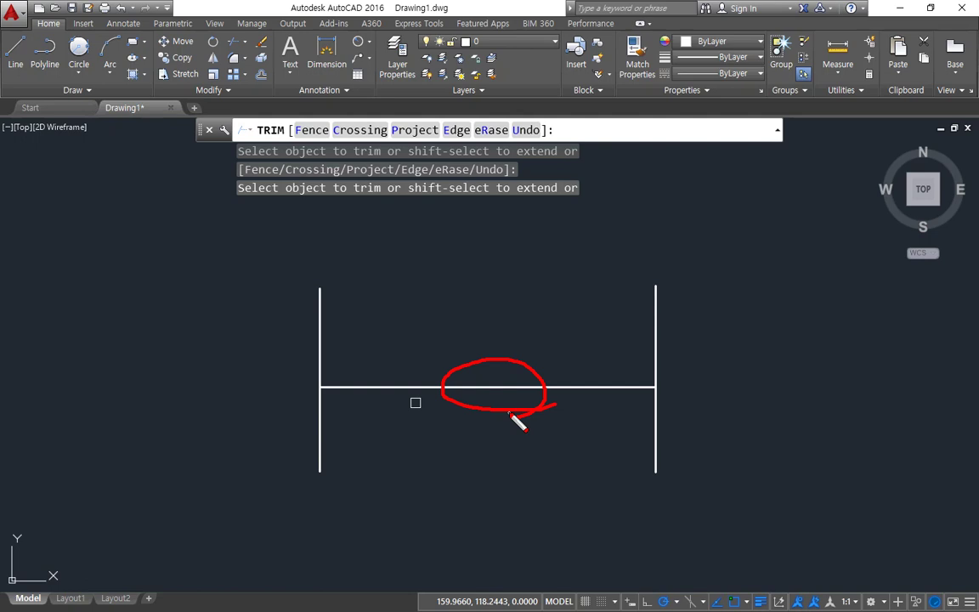
key("Escape")
Erase the horizontal segment between the two vertical lines with the Erase command, and undo the erase
left_click(261, 42)
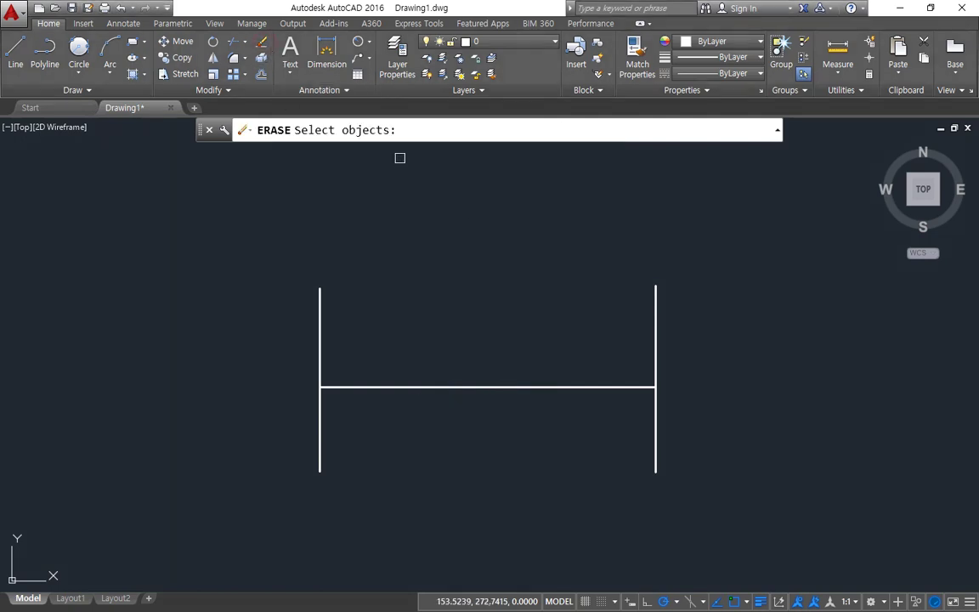
left_click(476, 387)
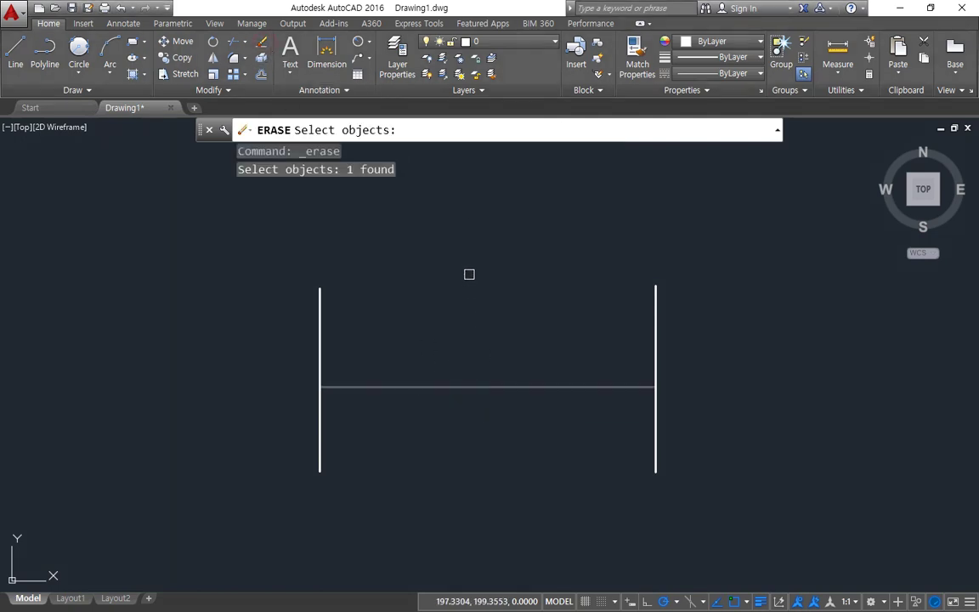
key("Return")
key("ctrl+z")
Select the horizontal segment with a crossing window, delete it, and undo the deletion
left_click(468, 345)
left_click(414, 459)
key("Delete")
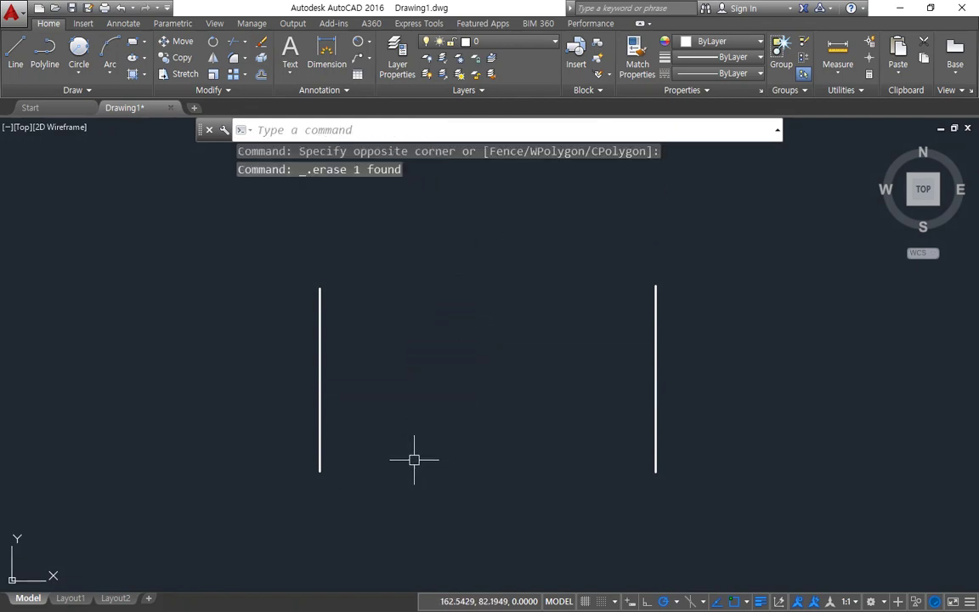
key("ctrl+z")
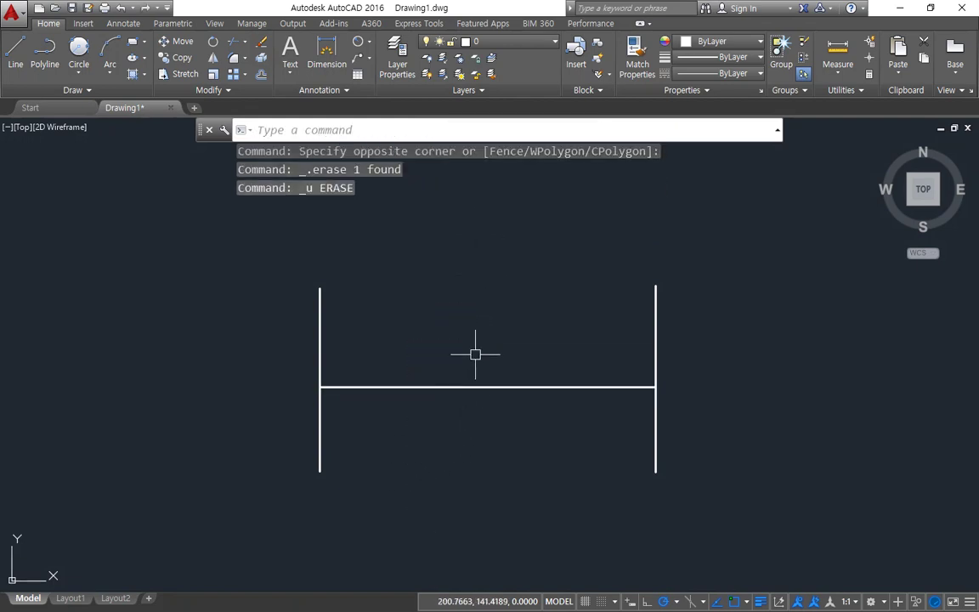
Undo the earlier trim and trim both ends of the horizontal line again with crossing windows, using all lines as cutting edges
key("ctrl+z")
type("tr")
key("Return")
key("Return")
left_click(747, 398)
left_click(730, 349)
left_click(280, 355)
left_click(212, 448)
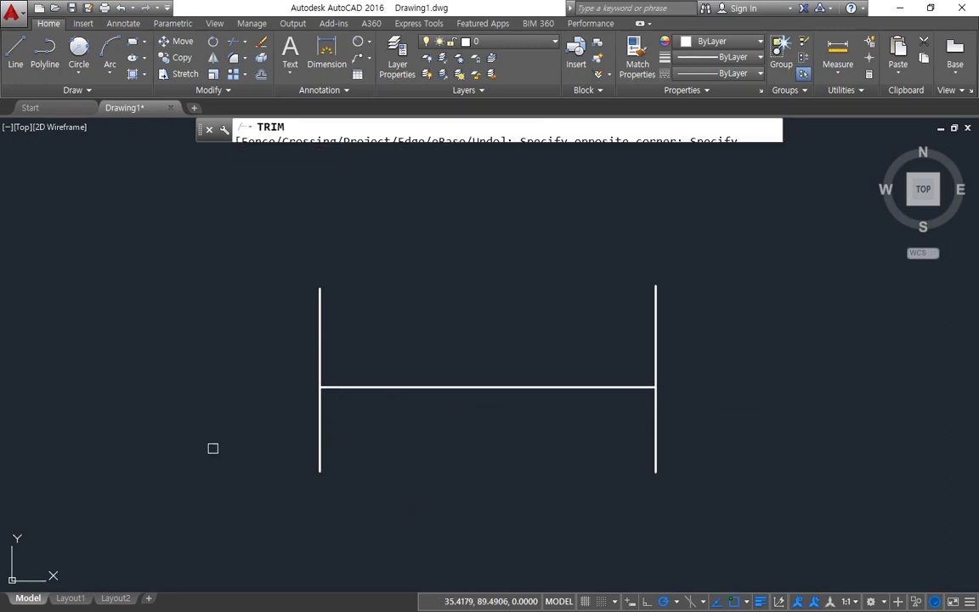
Try to trim the horizontal segment between the verticals by picking it and by crossing windows
left_click(444, 389)
left_click(480, 355)
left_click(436, 450)
left_click(481, 344)
left_click(437, 411)
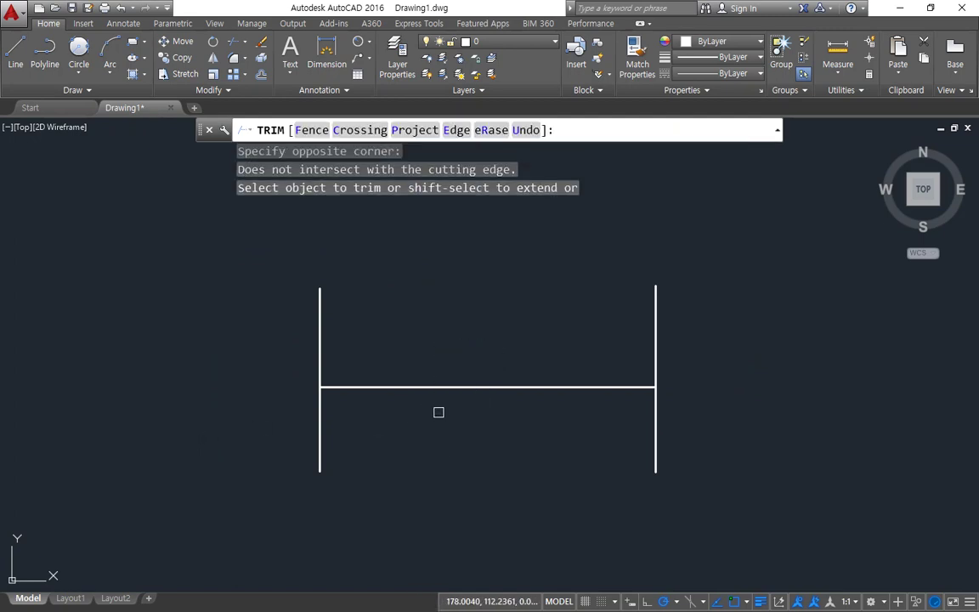
Erase the horizontal segment between the verticals with the Trim command's eRase option
left_click(493, 131)
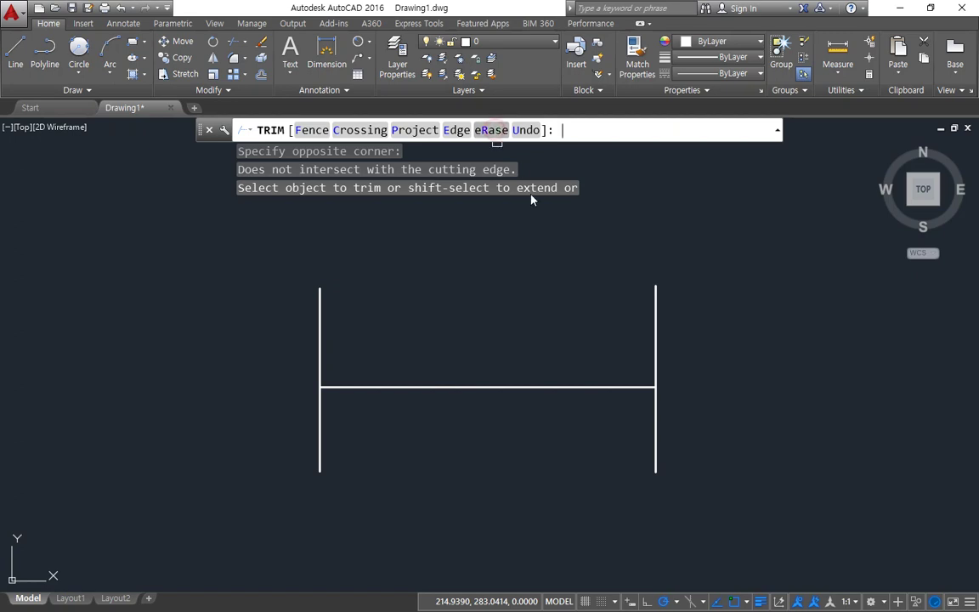
left_click(527, 387)
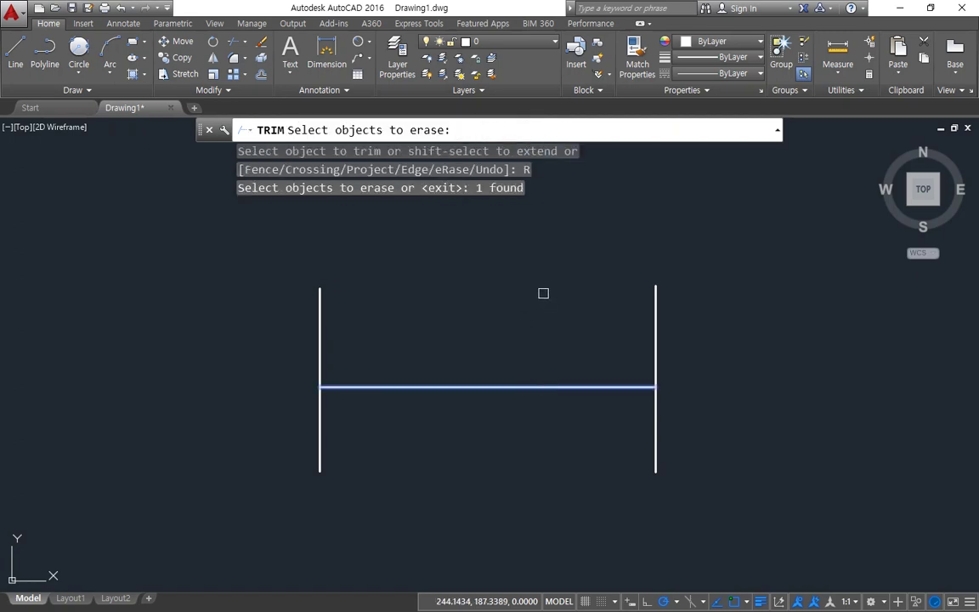
key("Return")
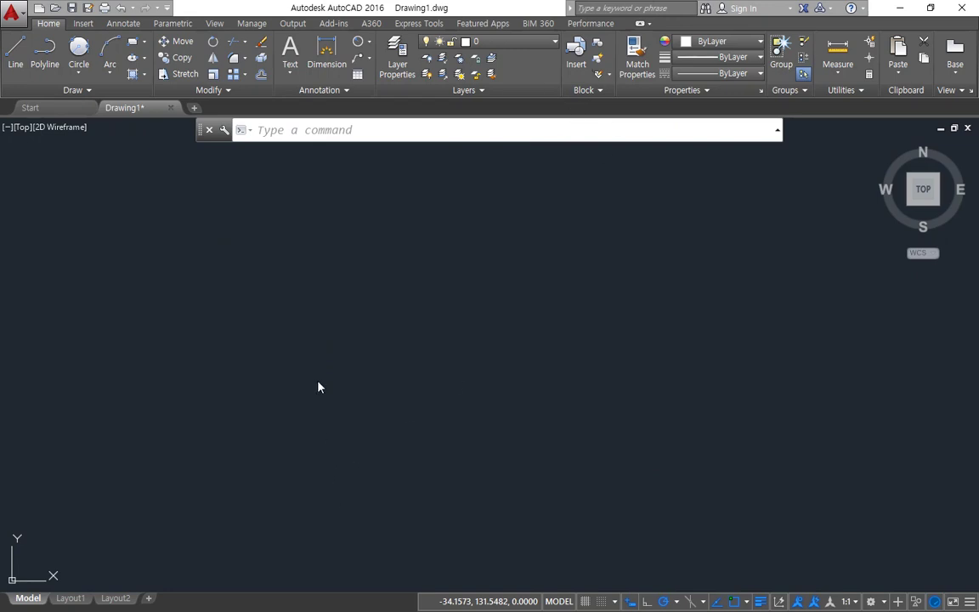
type("l")
key("Return")
left_click(241, 448)
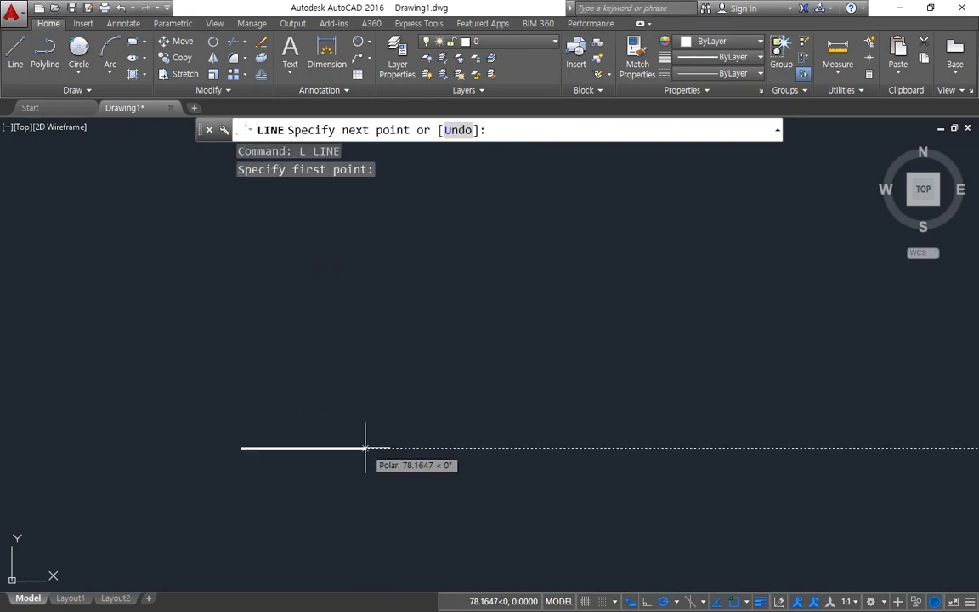
type("@40<0")
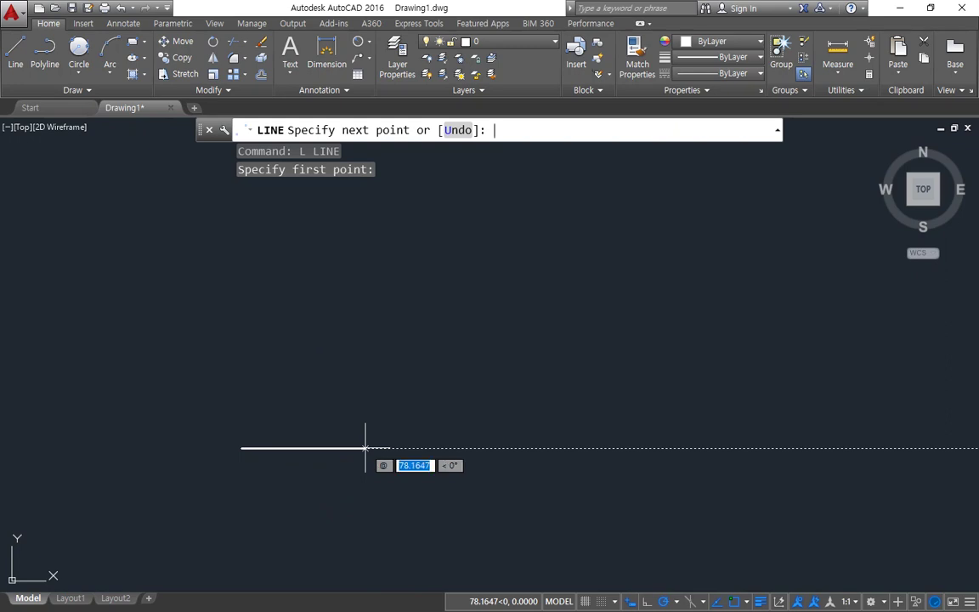
key("Return")
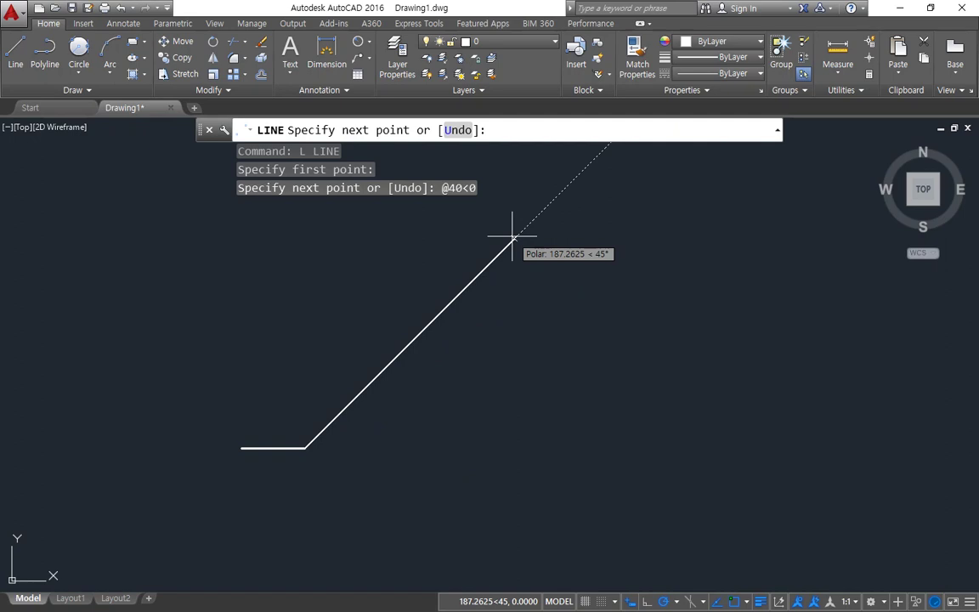
type("@100<90")
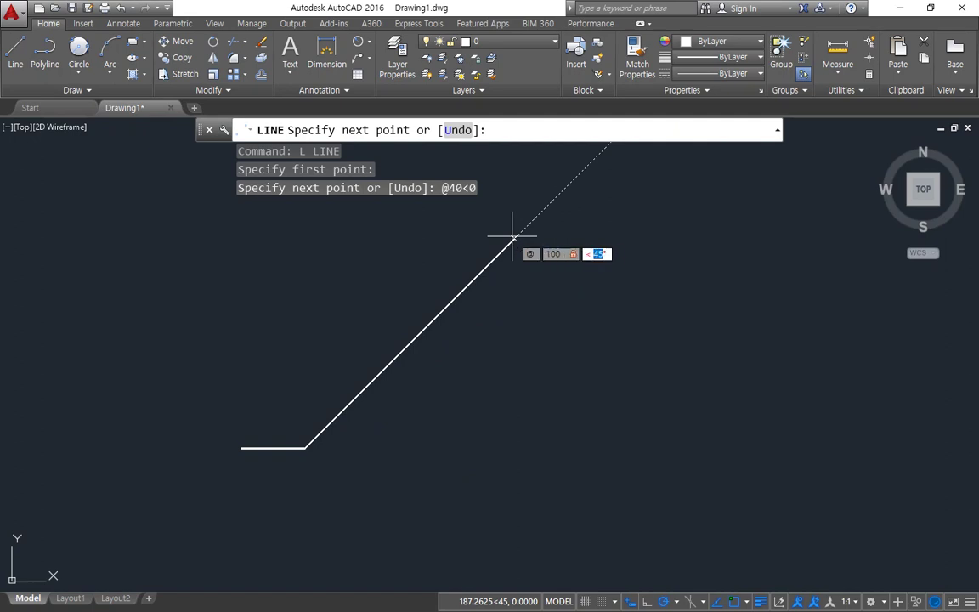
key("Return")
type("@40<")
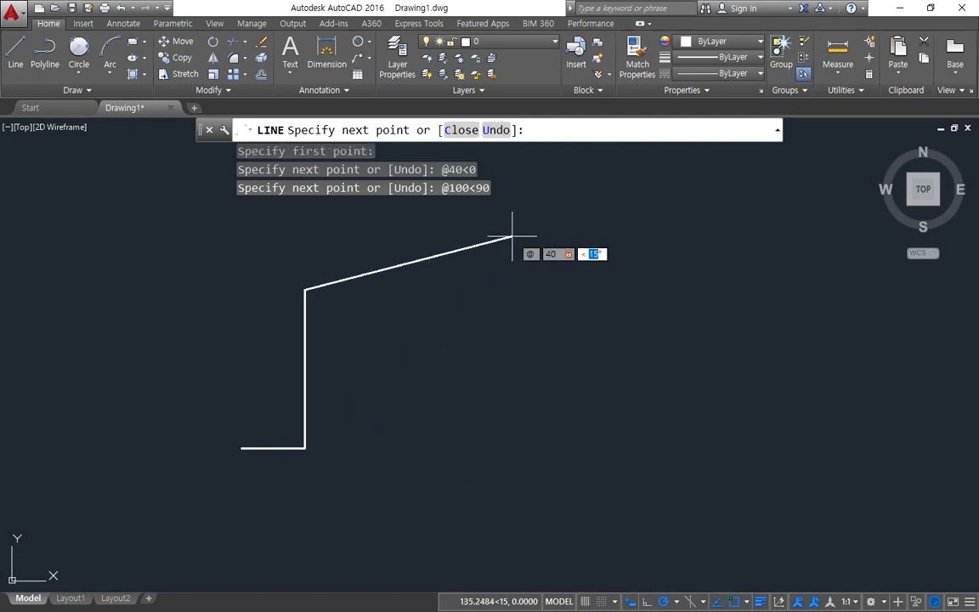
type("180")
key("Return")
type("@40")
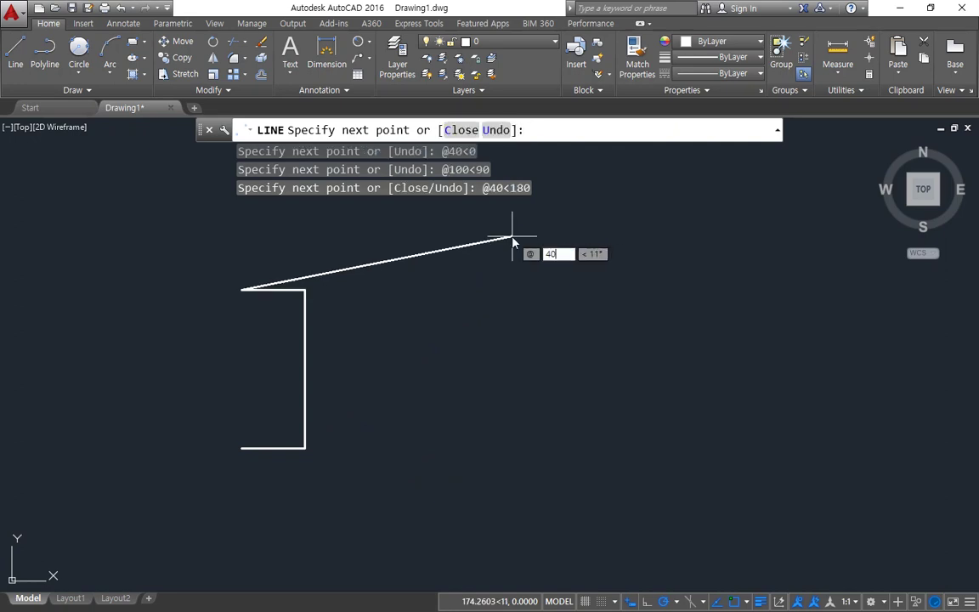
type("<-90")
key("Return")
type("@4")
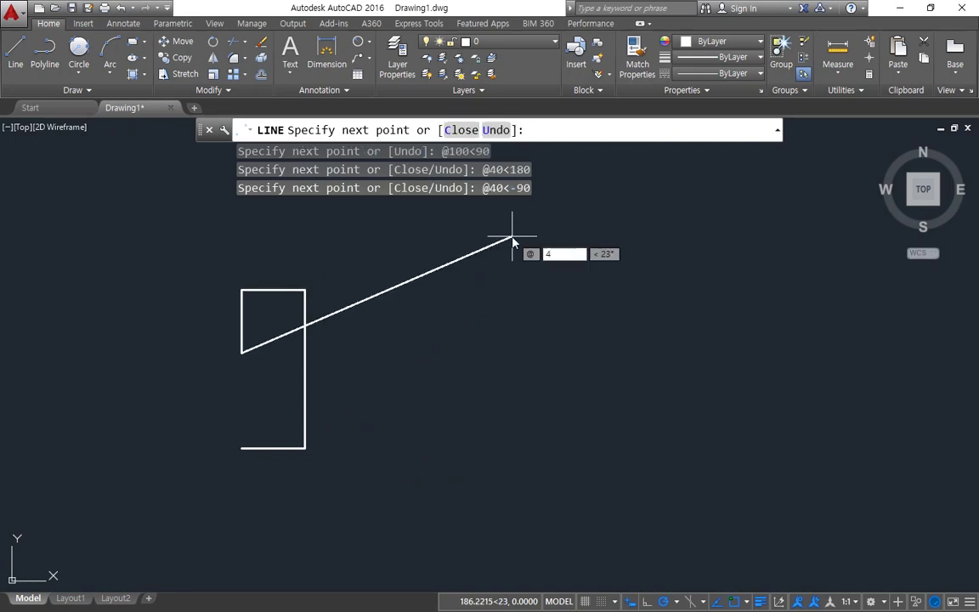
key("BackSpace")
type("100<0")
key("Return")
type("@40<90")
key("Return")
type("@40<")
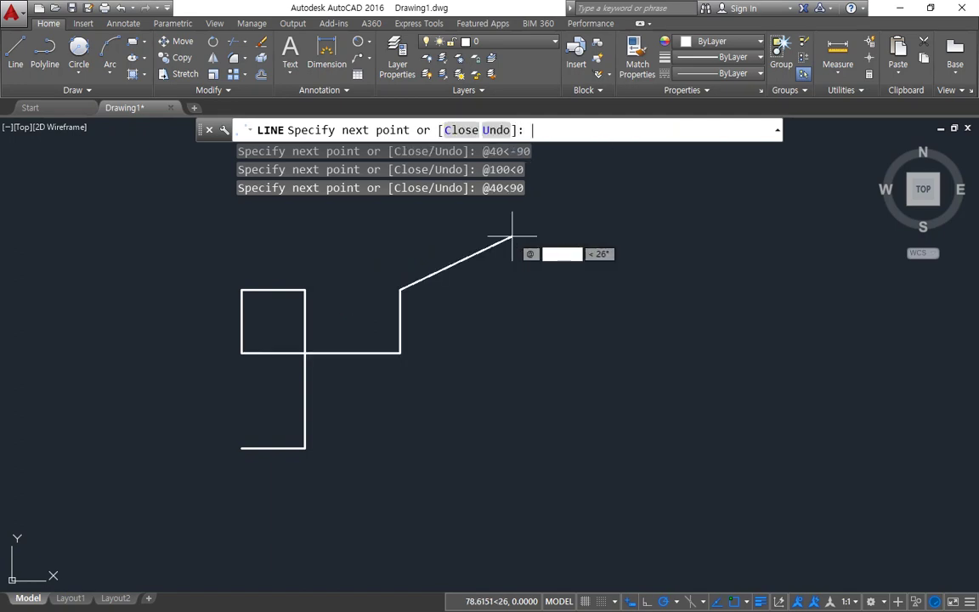
type("108")
key("Return")
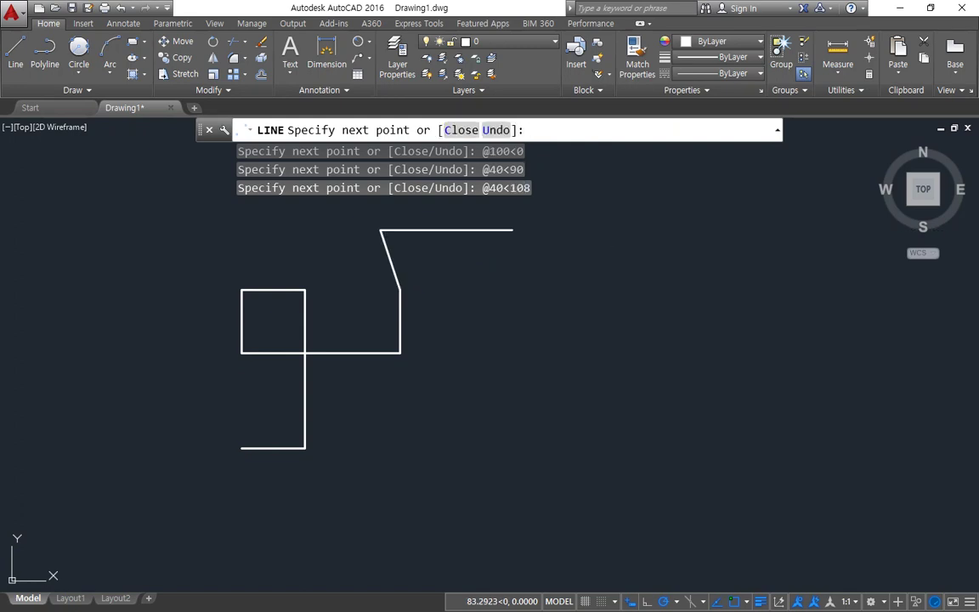
key("ctrl+z")
Continue the line chain with segments of 40 at 180°, 100 at -90° and 40 at 0°
type("@40<180")
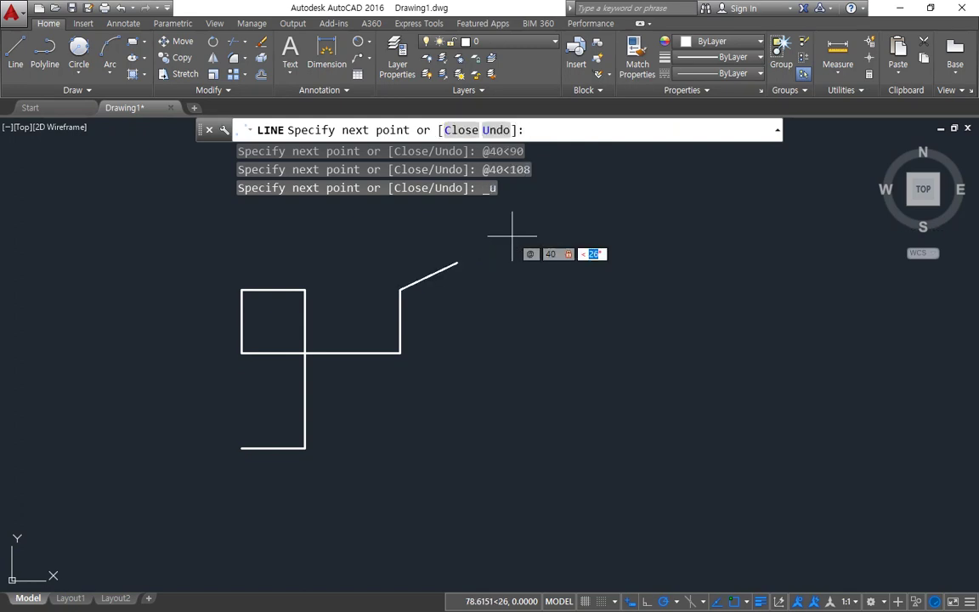
key("Return")
type("@40<180")
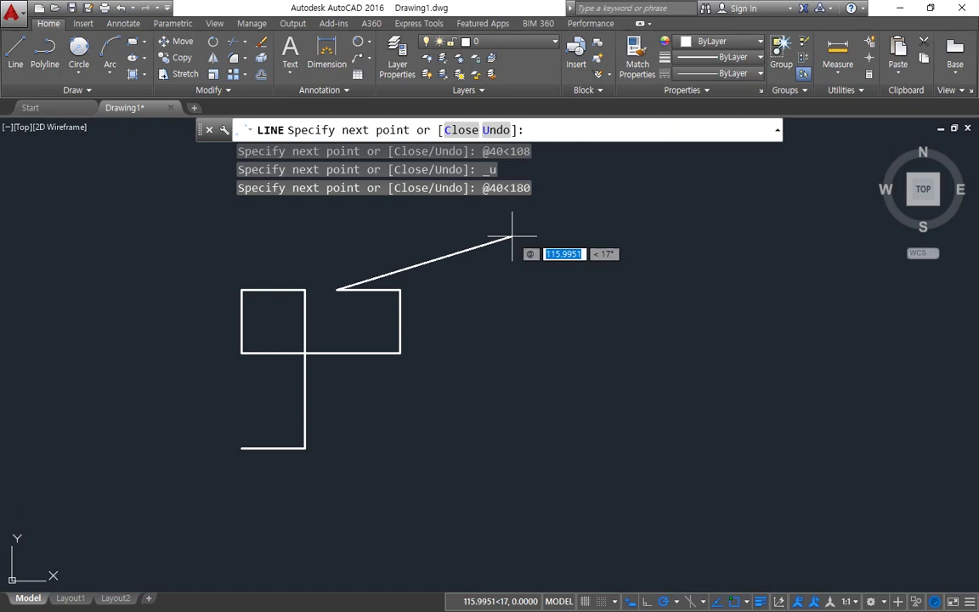
type("100")
key("Tab")
type("-90")
key("Return")
type("40")
key("Tab")
type("0")
key("Return")
Complete the four-square figure with segments of 40 at 90° and 100 at 180°, and close the line chain
type("40")
key("Tab")
type("90")
key("Return")
type("100")
key("Tab")
type("180")
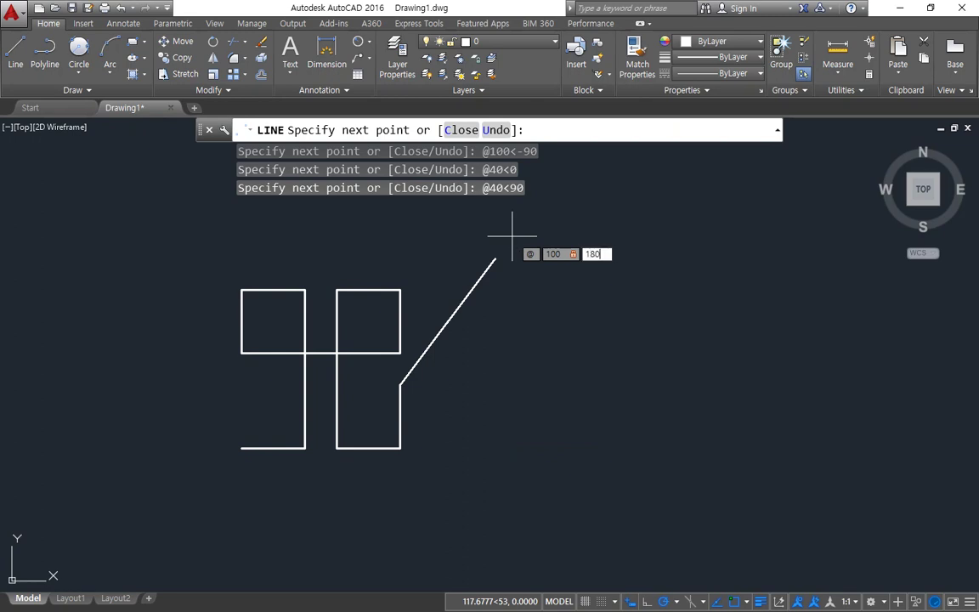
key("Return")
type("c")
key("Return")
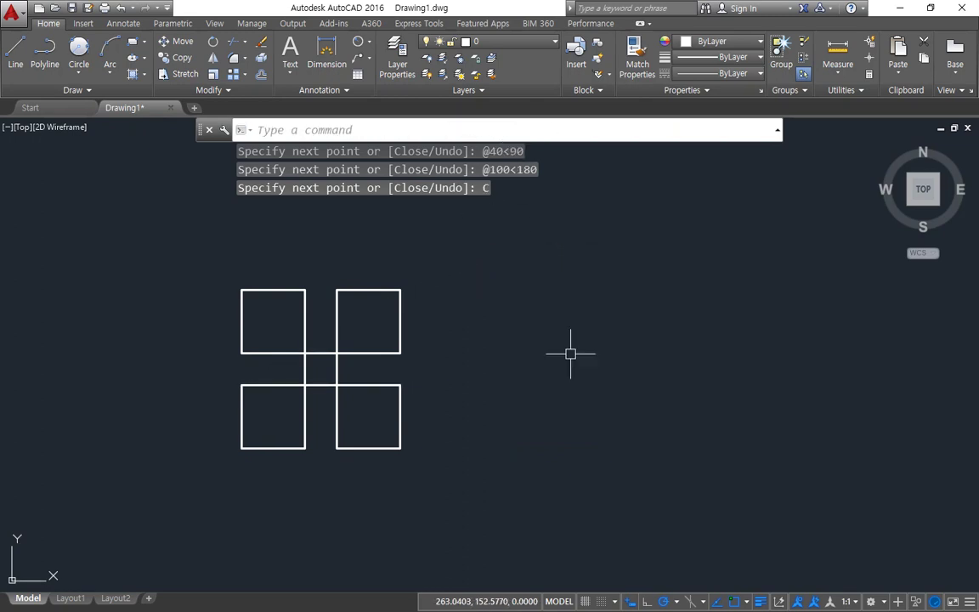
Draw a closed 100 by 100 square with lines to the right of the four-square figure
scroll(546, 367, "up", 2)
middle_click_drag(420, 384, 345, 410)
type("l")
key("Return")
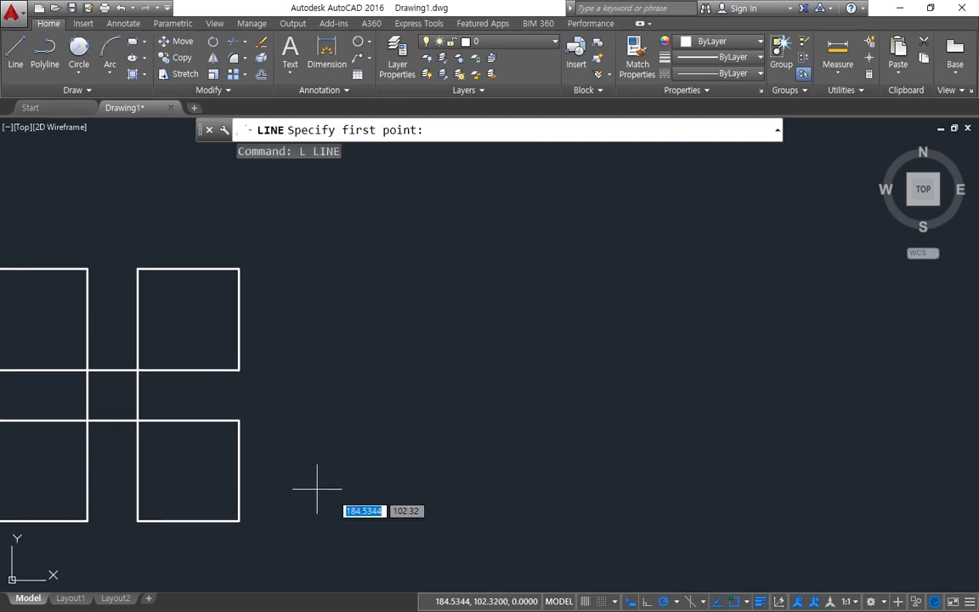
left_click(364, 514)
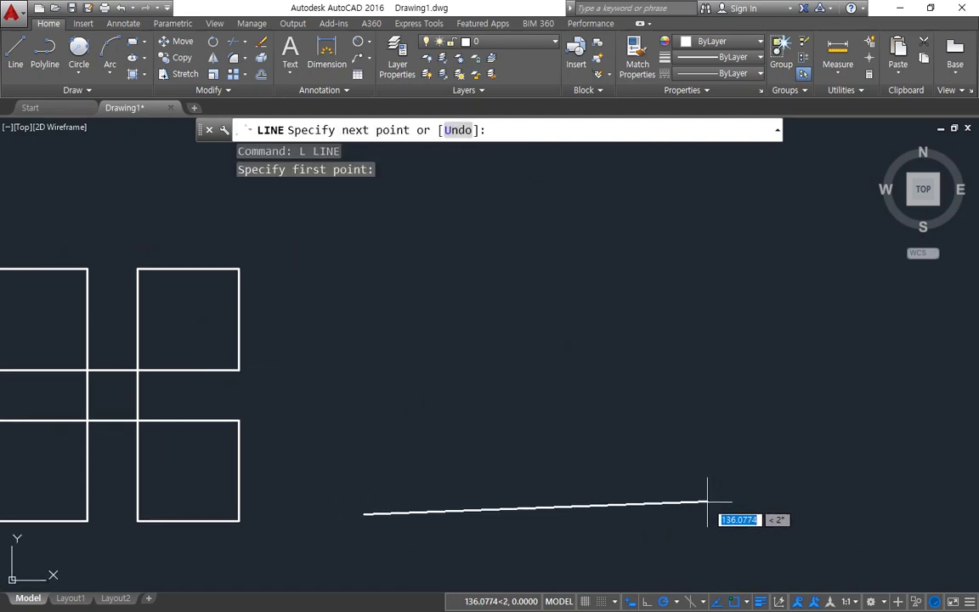
type("100")
key("Return")
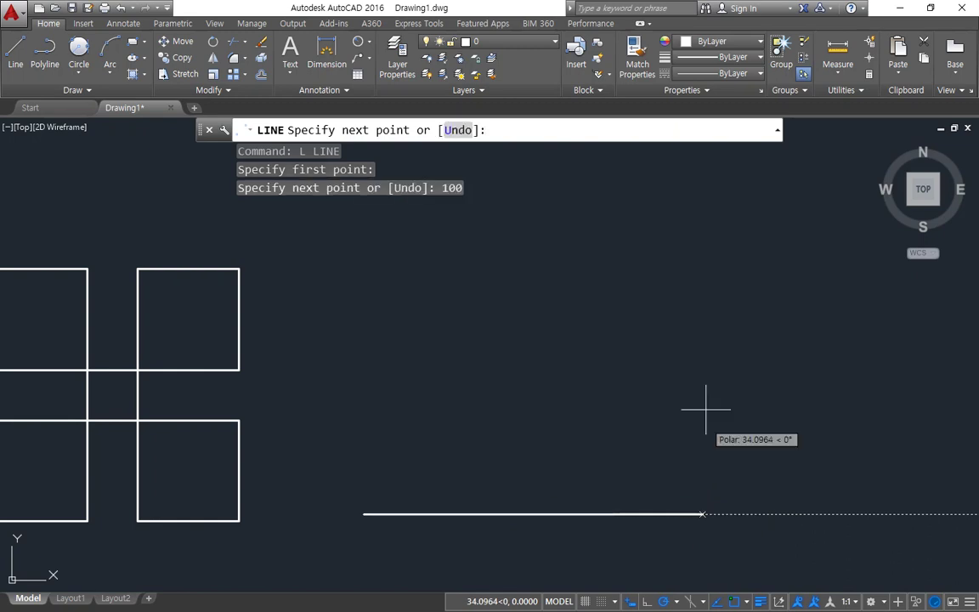
type("100")
key("Return")
type("100")
key("Return")
type("C")
key("Return")
Offset the new square's left and right sides inward by 40
type("o")
key("Return")
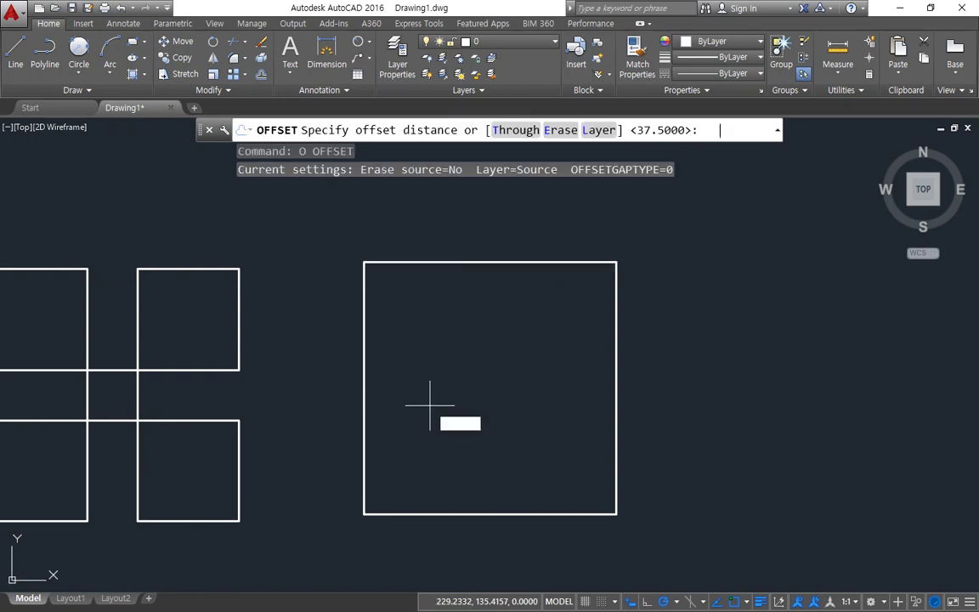
type("40")
key("Return")
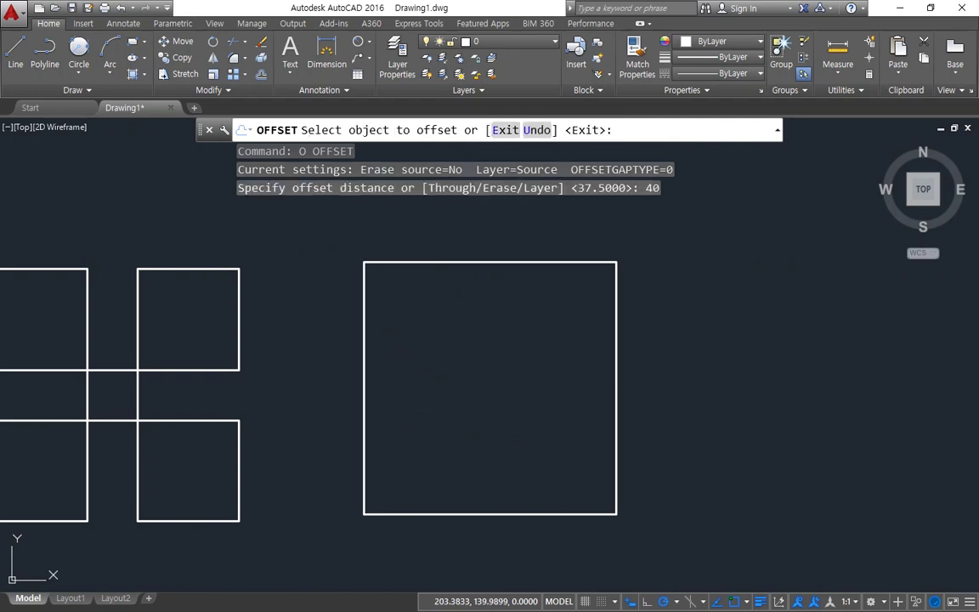
left_click(364, 394)
left_click(644, 393)
left_click(618, 394)
left_click(553, 348)
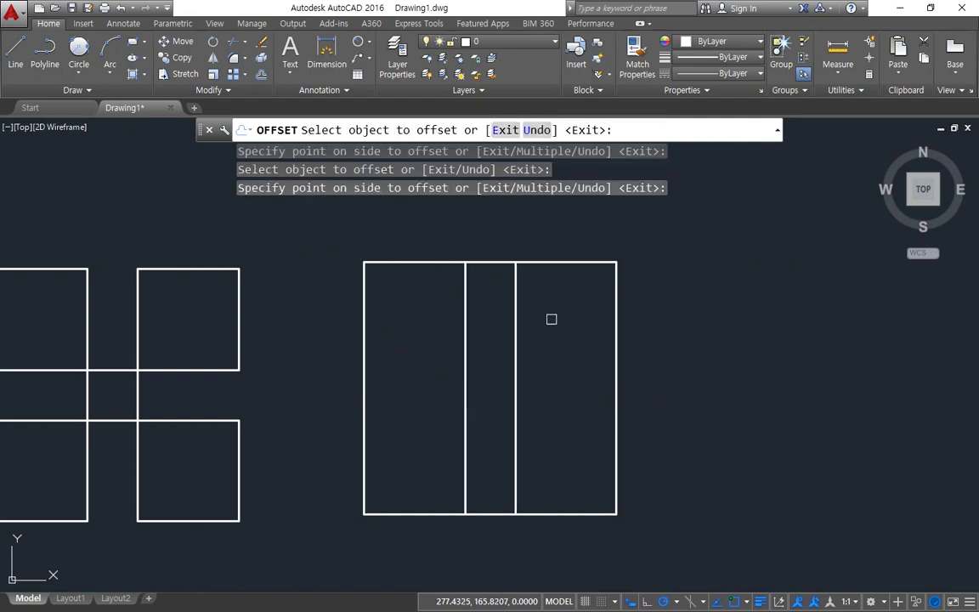
Offset the square's top and bottom sides inward by the same 40 distance
left_click(555, 263)
left_click(566, 332)
left_click(562, 513)
left_click(569, 433)
key("Return")
Trim the middle segment out of each of the square's four sides, using all lines as cutting edges
type("tr")
key("Return")
key("Return")
left_click(616, 389)
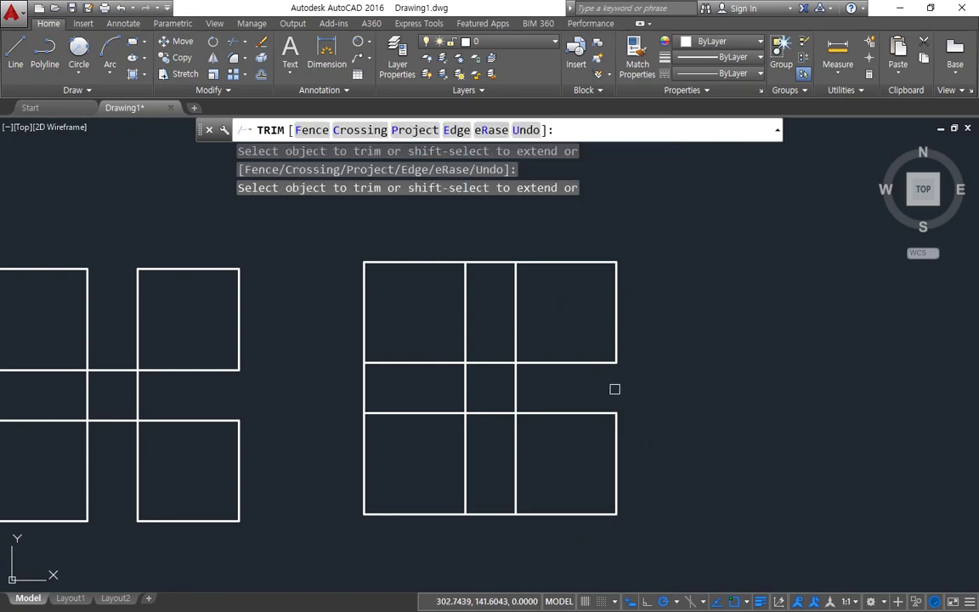
left_click(500, 259)
left_click(365, 378)
left_click(487, 512)
key("Return")
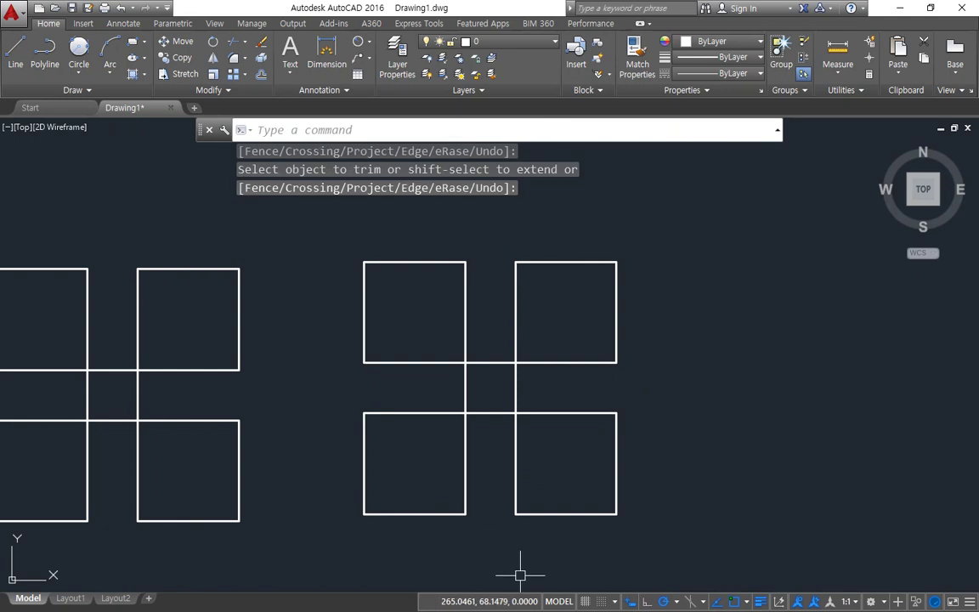
Draw a long horizontal line in the empty area to the right of the trimmed square, level with its base
middle_click_drag(553, 497, 352, 472)
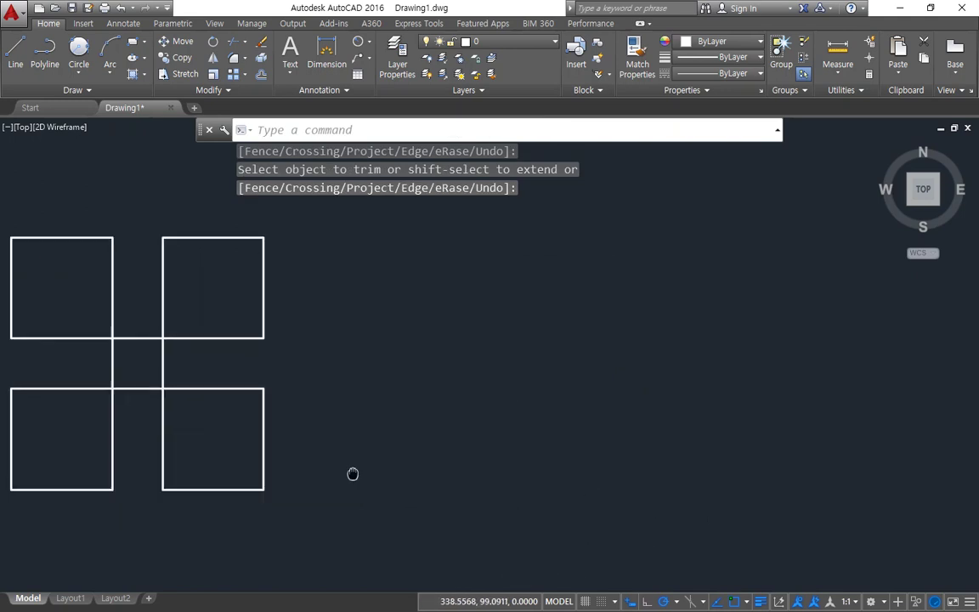
scroll(376, 472, "down", 2)
type("l")
key("Return")
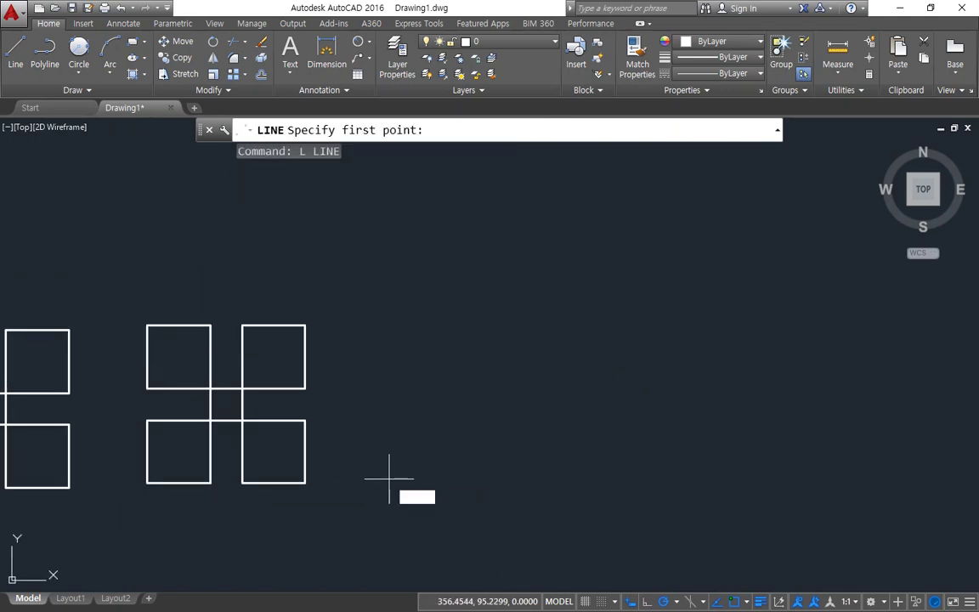
left_click(389, 479)
left_click(801, 484)
key("ctrl+z")
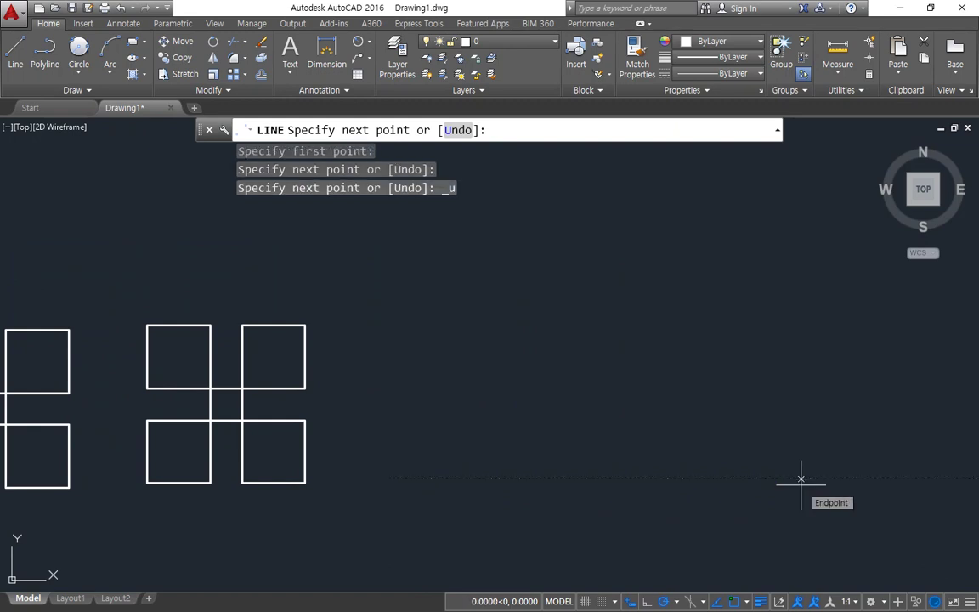
left_click(825, 479)
key("Return")
Draw a vertical line crossing the new horizontal line near its left end
key("Return")
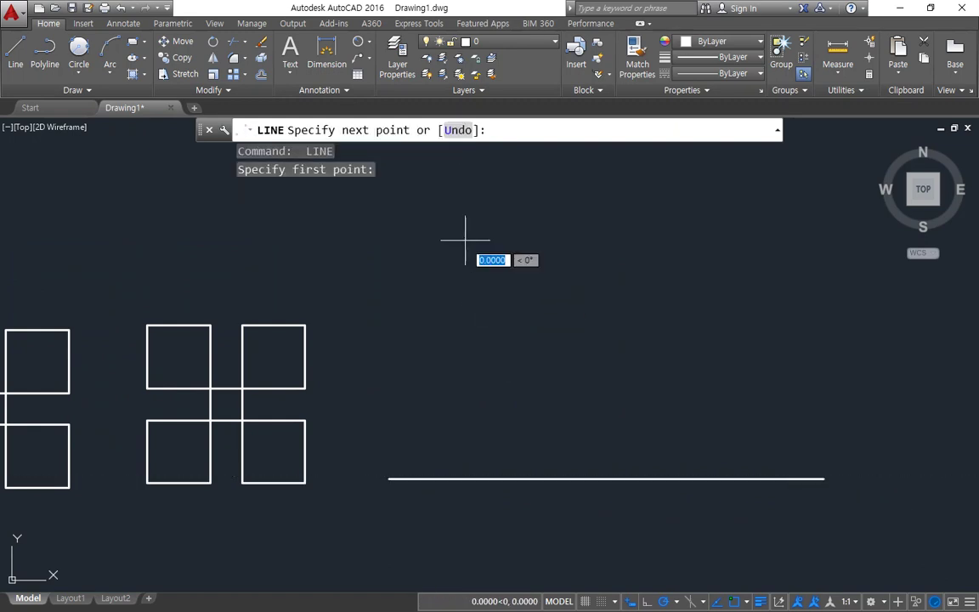
left_click(464, 534)
key("Return")
Offset the vertical line to the right and the horizontal line upward by 100 each
type("o")
key("Return")
type("100")
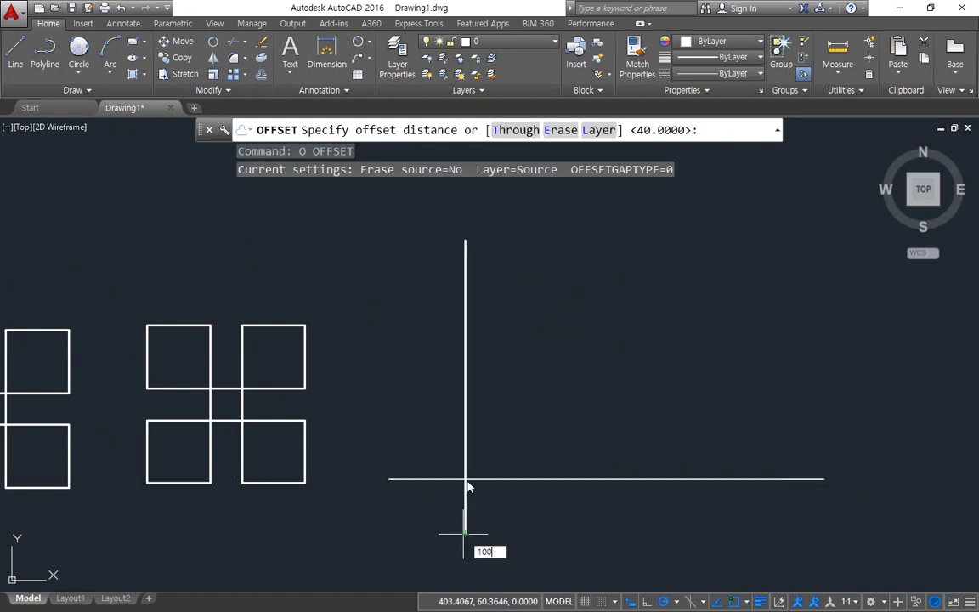
key("Return")
left_click(466, 459)
left_click(514, 469)
left_click(520, 477)
left_click(525, 458)
key("Return")
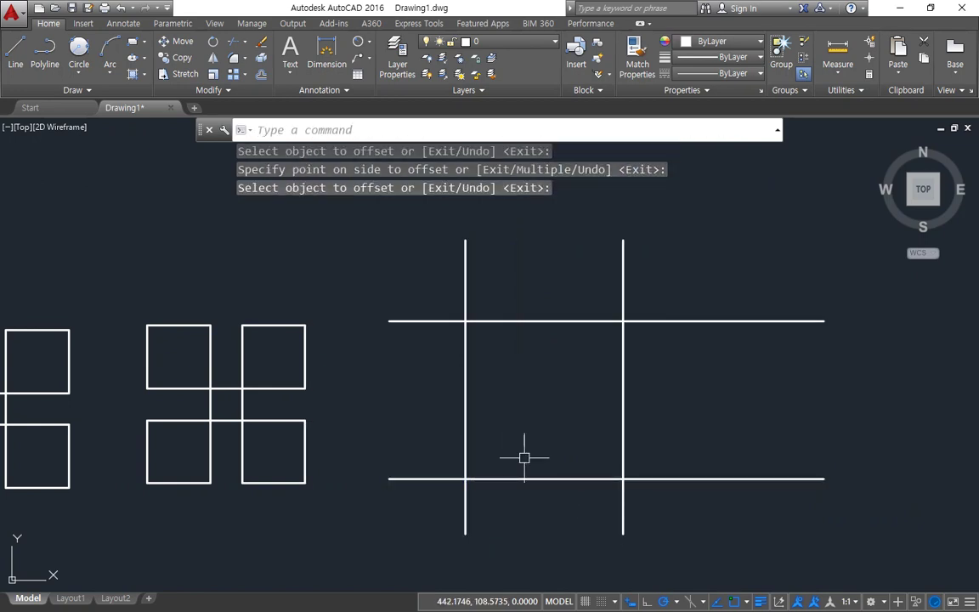
Trim all line ends projecting beyond the intersections to leave a closed square, using all lines as cutting edges
type("tr")
key("Return")
key("Return")
left_click(725, 508)
left_click(693, 355)
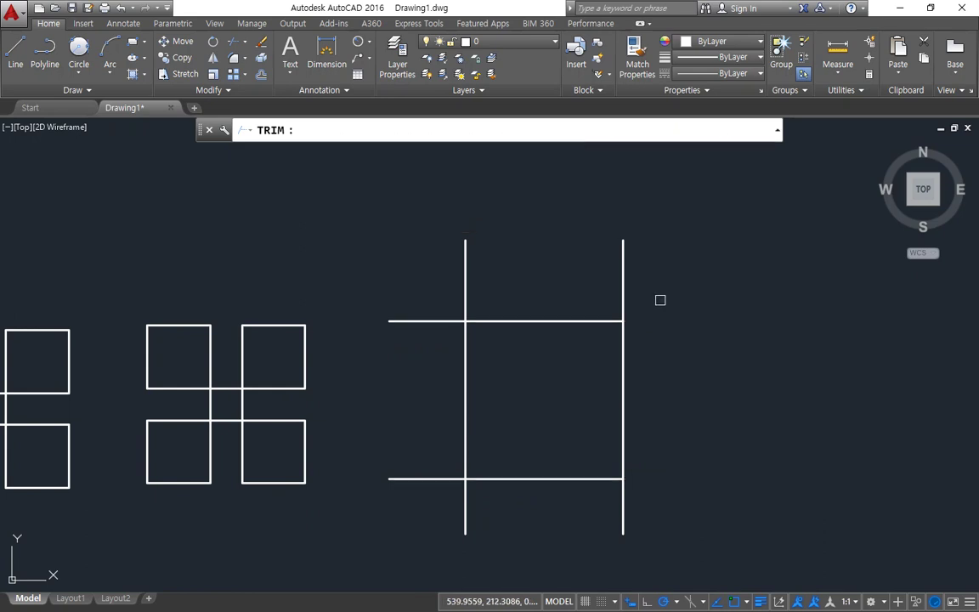
left_click(660, 299)
left_click(448, 268)
left_click(418, 251)
left_click(349, 431)
left_click(383, 536)
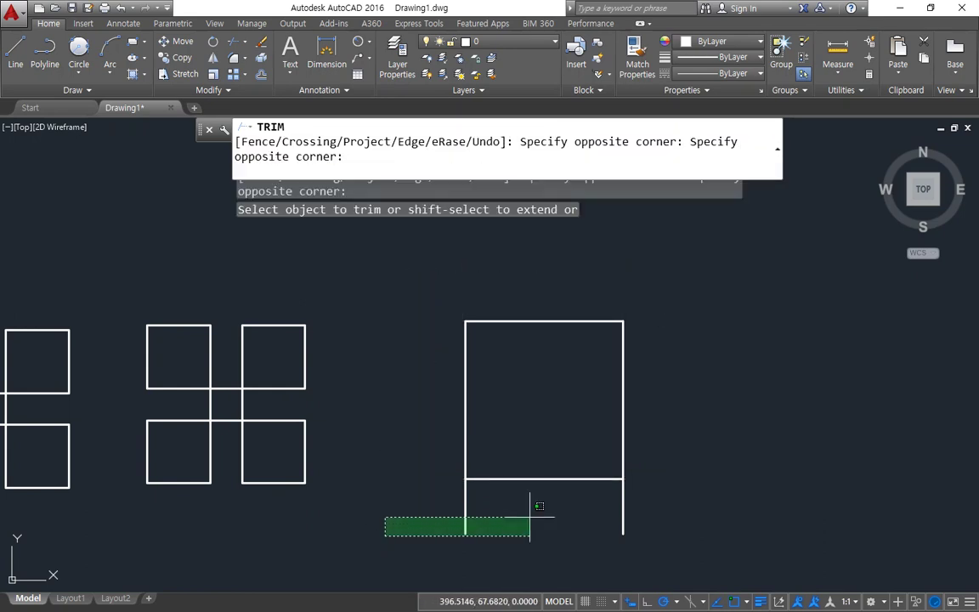
left_click(695, 518)
key("Return")
Offset all four sides of the new square inward by 40
type("o")
key("Return")
type("40")
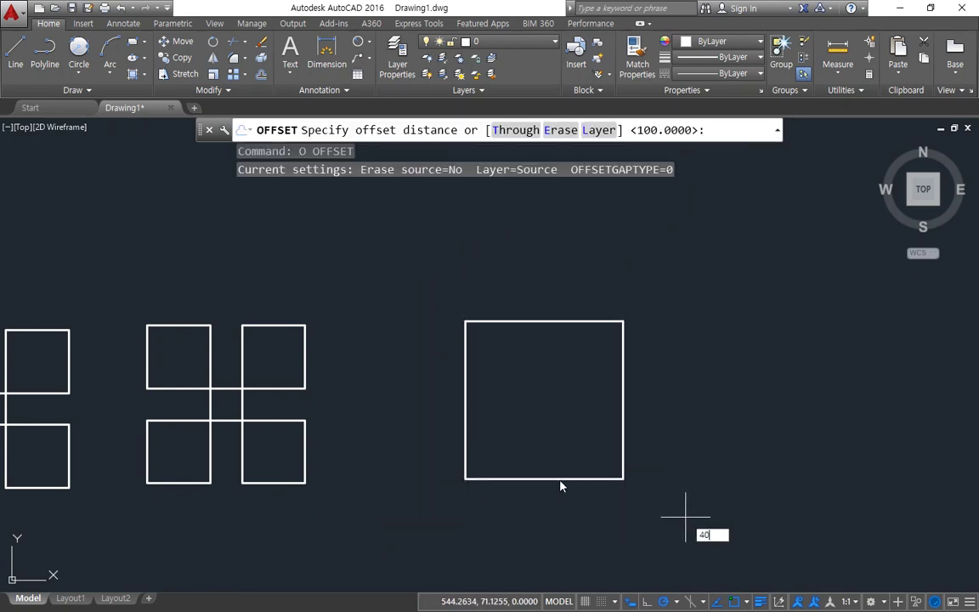
key("Return")
left_click(594, 481)
left_click(585, 449)
left_click(573, 321)
left_click(620, 372)
left_click(622, 371)
left_click(581, 349)
left_click(466, 357)
left_click(541, 361)
key("Return")
Trim the middle segment out of each side of the new square, using all lines as cutting edges
type("tr")
key("Return")
key("Return")
left_click(544, 322)
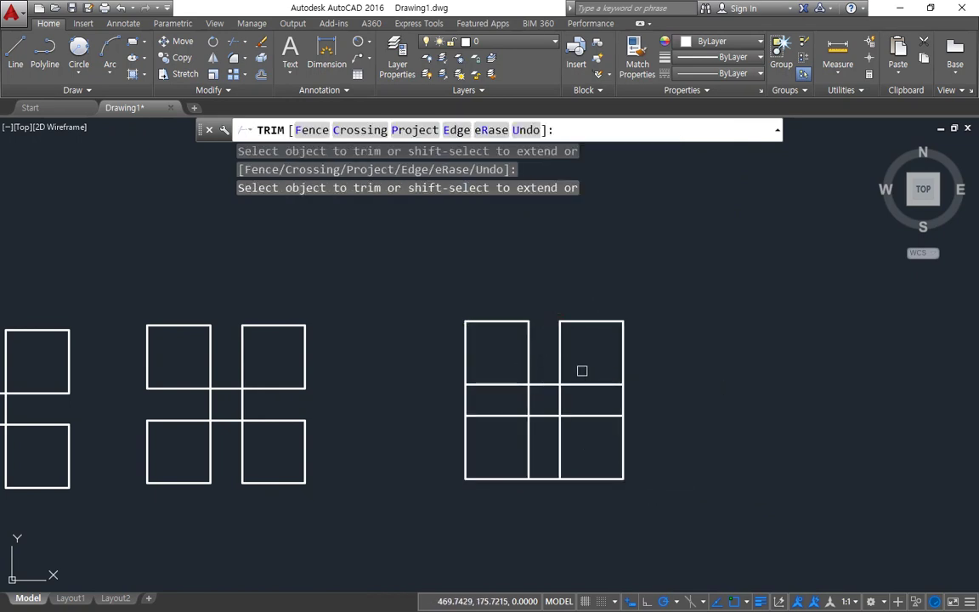
left_click(545, 479)
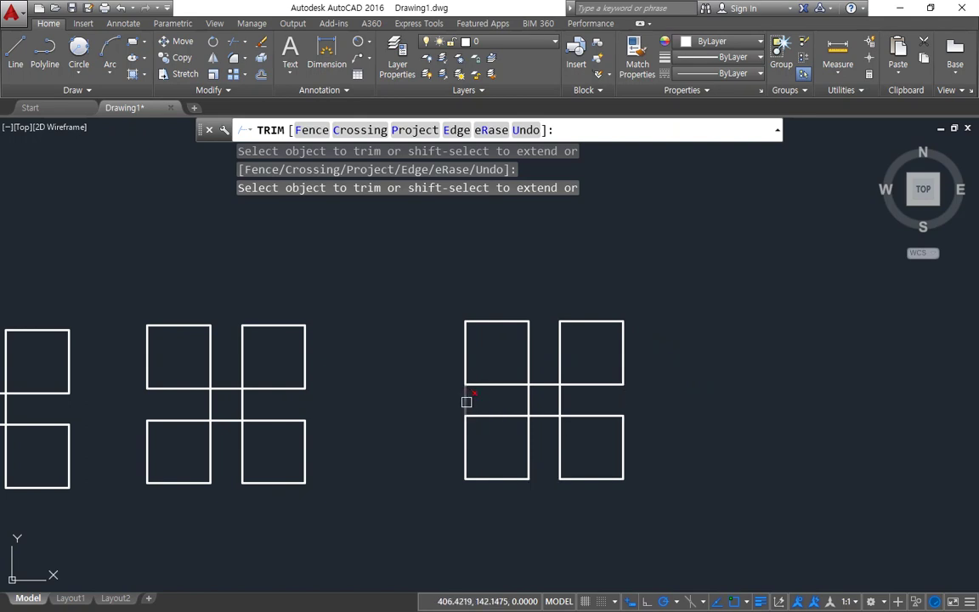
key("Return")
Offset the upper-left small square's two vertical sides inward by 13 and its top side upward by the same distance
scroll(542, 383, "up", 4)
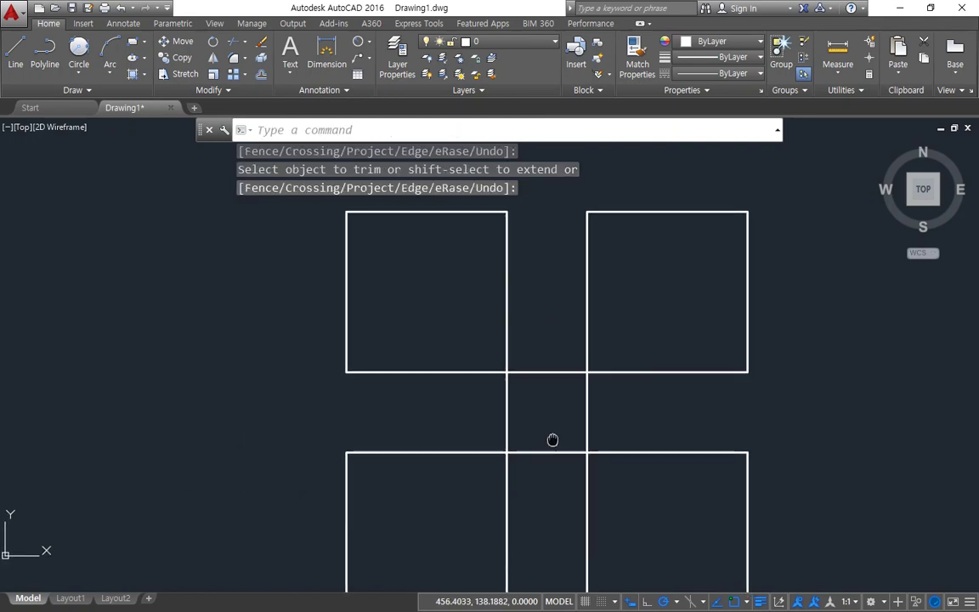
scroll(552, 439, "down", 2)
type("o")
key("Return")
type("13")
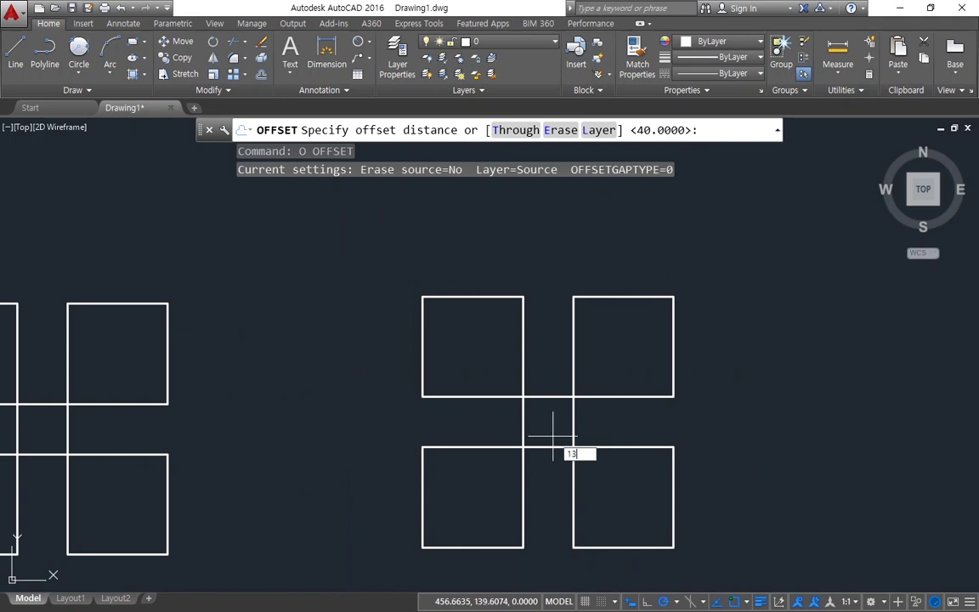
key("Return")
left_click(521, 360)
left_click(493, 354)
left_click(422, 343)
left_click(451, 328)
left_click(453, 296)
left_click(442, 274)
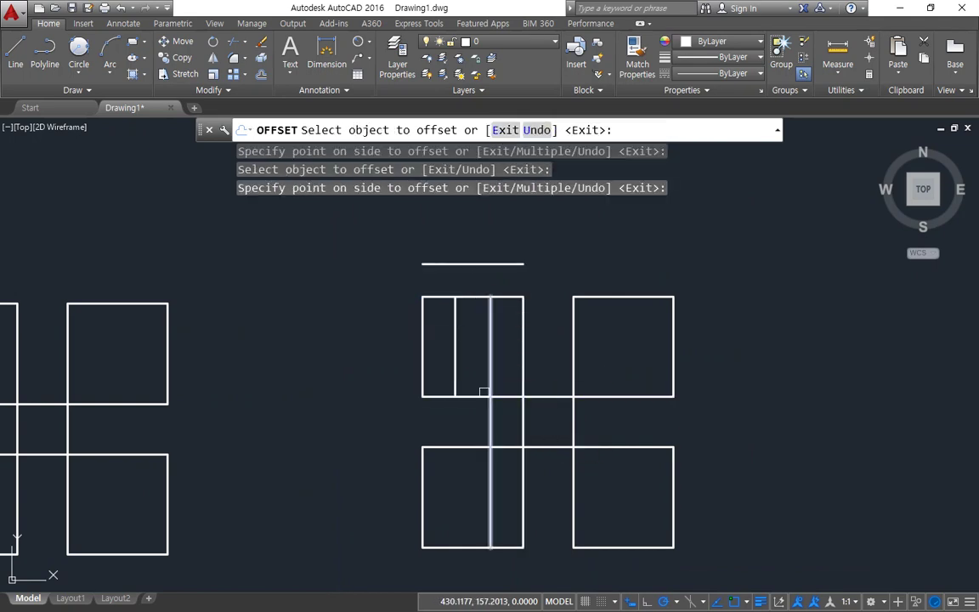
Offset the upper-left square's top and bottom sides and the upper-right square's left side inward by 13
left_click(476, 297)
left_click(472, 340)
left_click(497, 396)
left_click(551, 351)
left_click(574, 348)
left_click(635, 375)
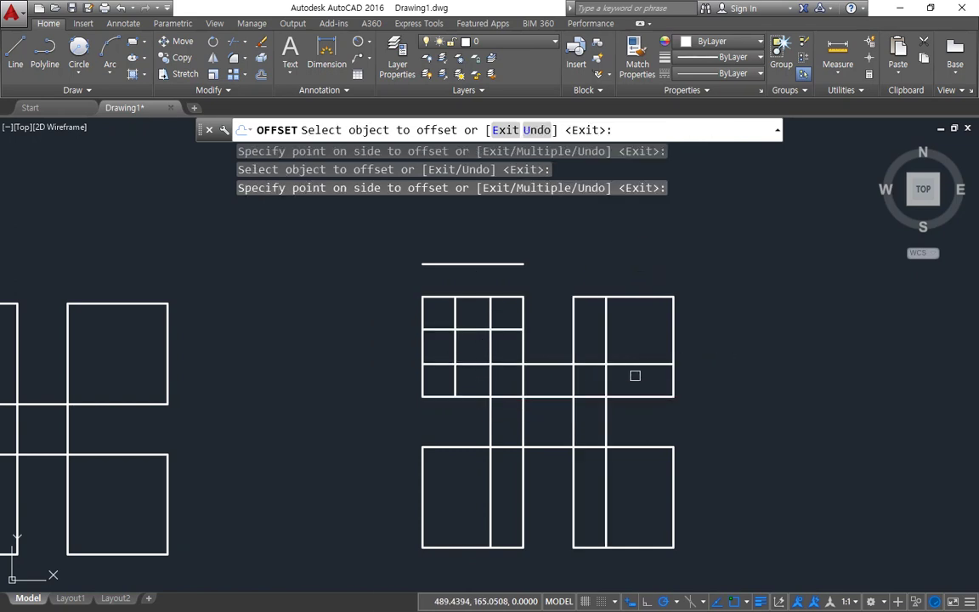
Offset the lower-right square's top, bottom and right sides and the upper-right square's right side inward by 13
left_click(631, 447)
left_click(631, 510)
left_click(632, 547)
left_click(651, 505)
left_click(674, 489)
left_click(663, 476)
left_click(673, 343)
left_click(646, 335)
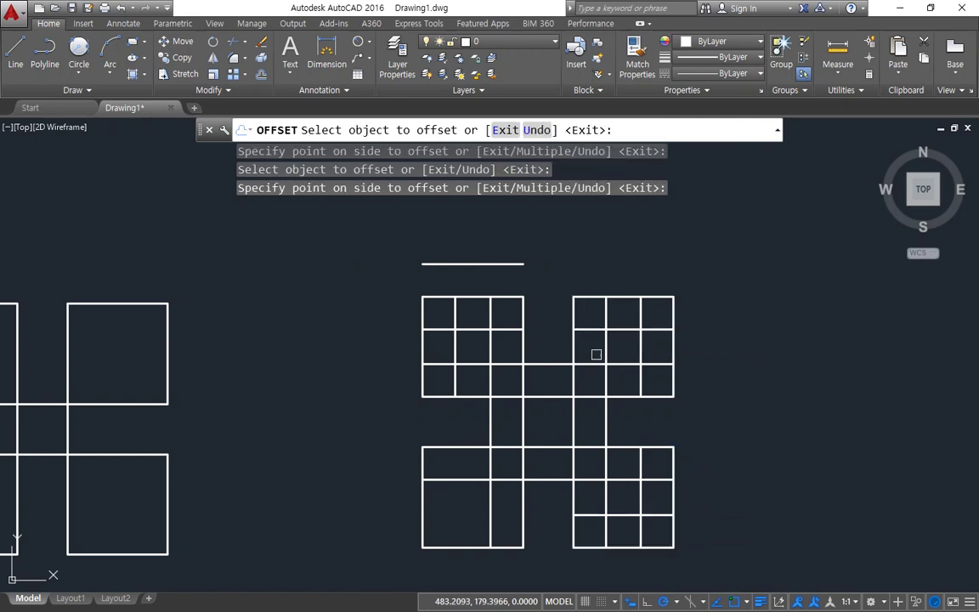
Offset the lower-left square's left and bottom sides inward by 13 to complete its three-by-three grid
left_click(422, 505)
left_click(472, 538)
left_click(467, 547)
left_click(474, 525)
key("Return")
Trim the grid segments out of the right and bottom bands of the lower-right square, using all lines as cutting edges
type("tr")
key("Return")
key("Return")
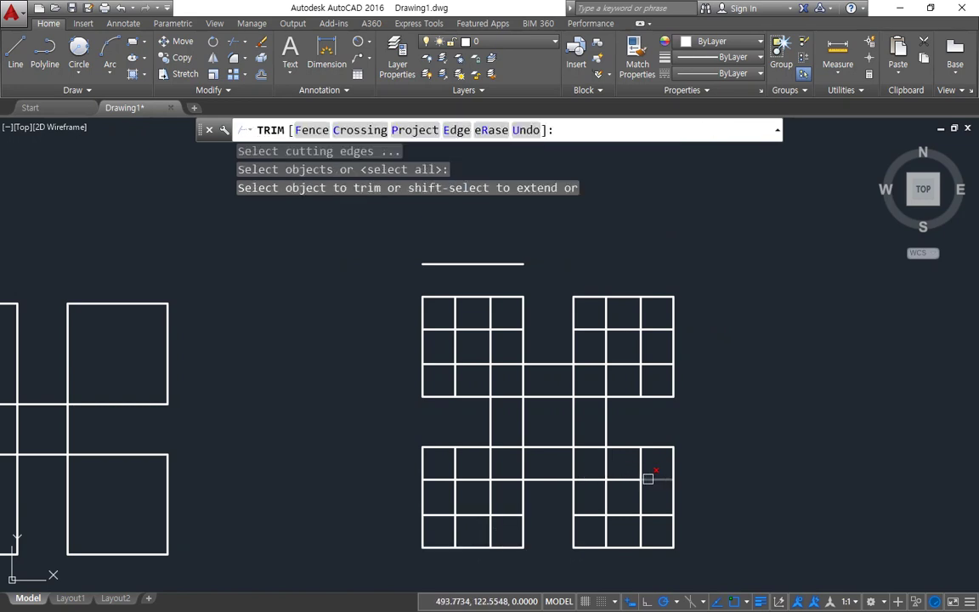
left_click(644, 465)
left_click(660, 473)
left_click(658, 483)
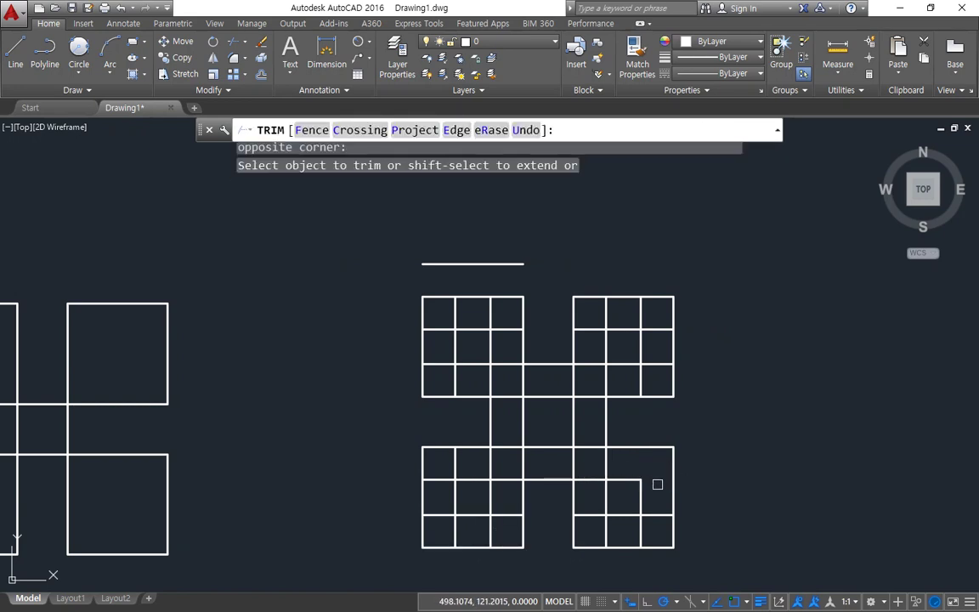
left_click(656, 512)
left_click(655, 528)
left_click(597, 528)
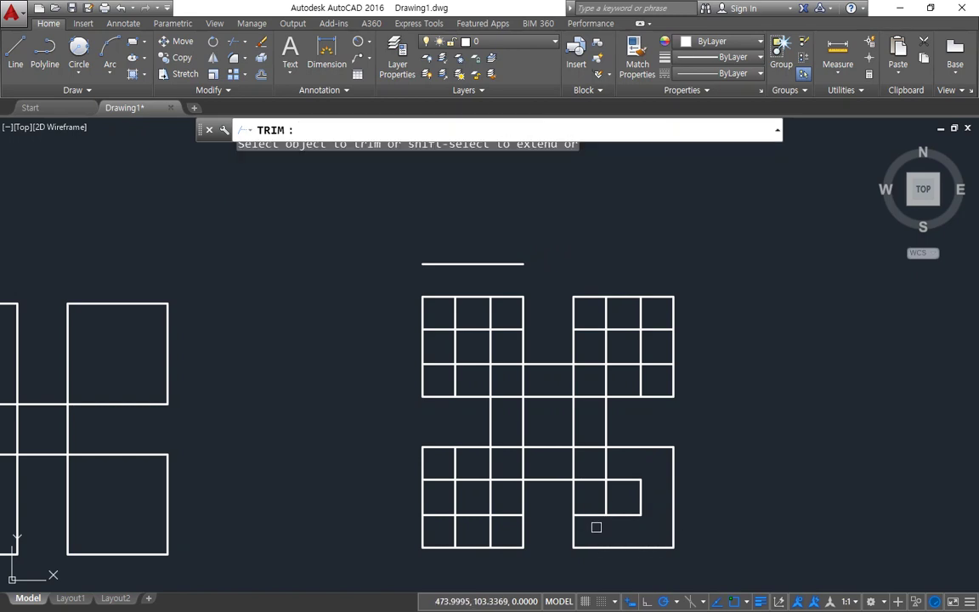
Trim with a fence running up the left band of both right-hand squares and around the upper-right square's inner cell
type("f")
key("Return")
left_click(594, 532)
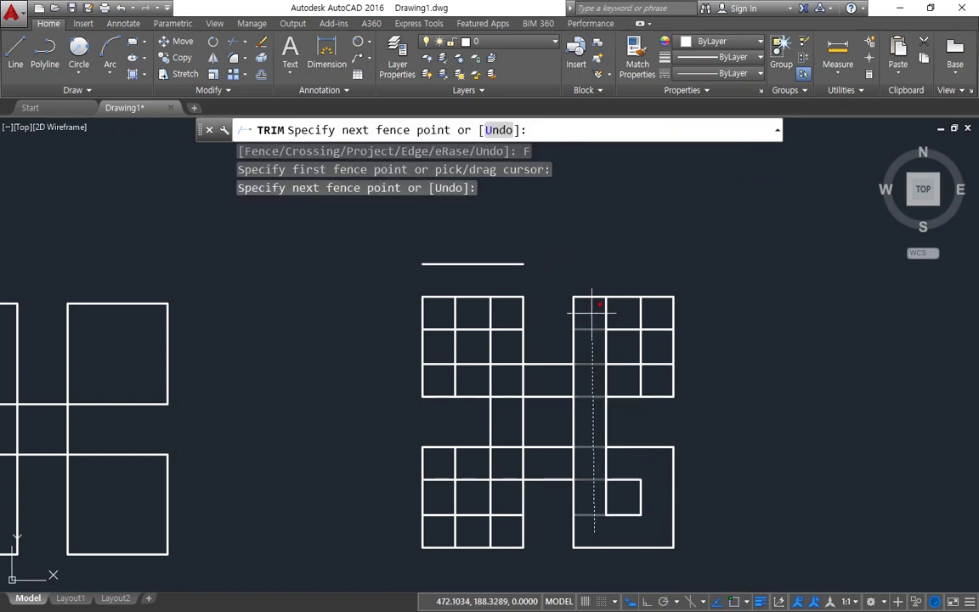
left_click(594, 315)
left_click(664, 317)
left_click(656, 376)
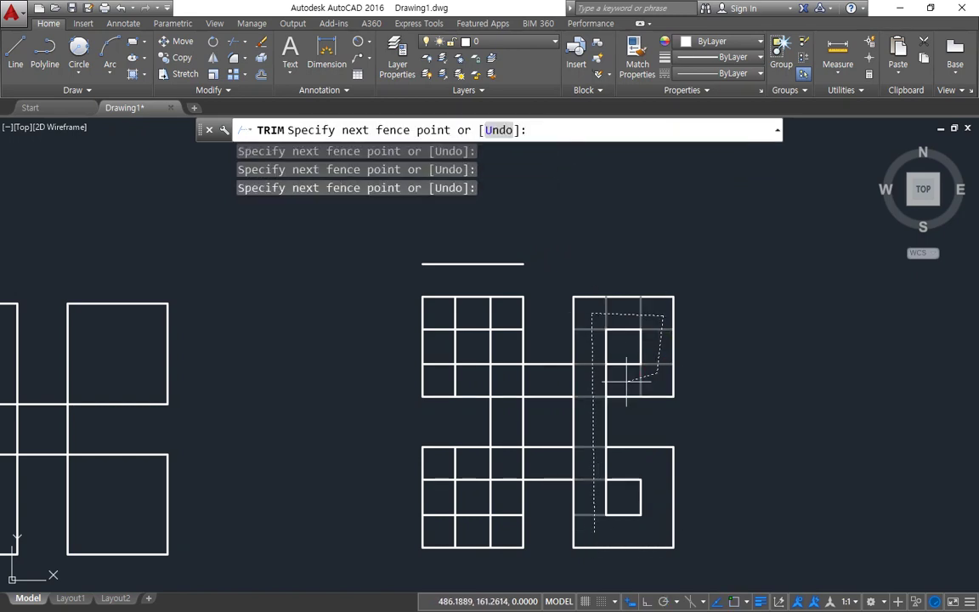
left_click(627, 381)
key("Return")
Trim with a fence along the upper horizontal band and around the upper-left square's inner cell
type("f")
key("Return")
left_click(561, 381)
left_click(452, 380)
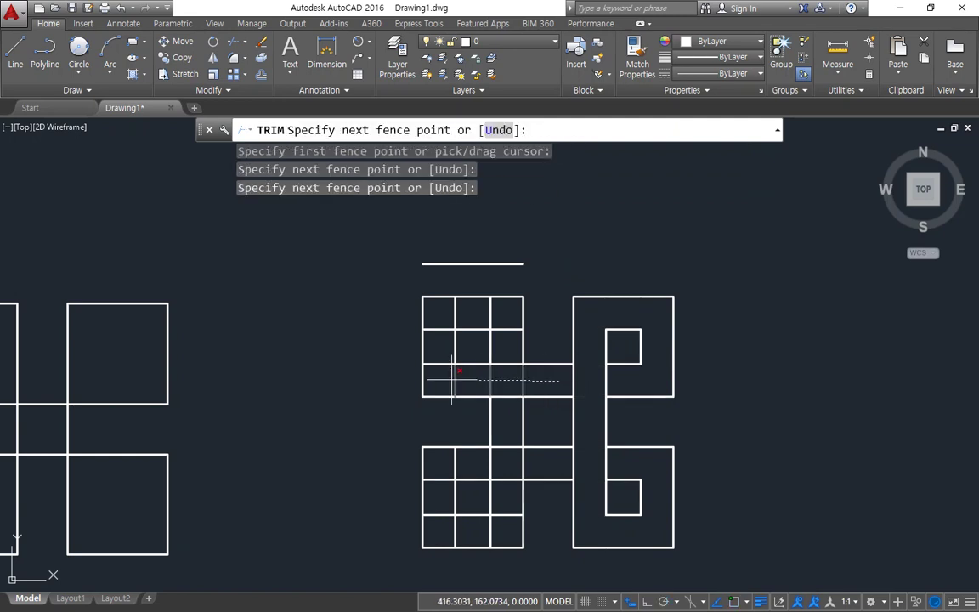
left_click(438, 322)
left_click(506, 317)
key("Return")
Trim with a fence down the left vertical band and around the lower-left square's inner cell
type("f")
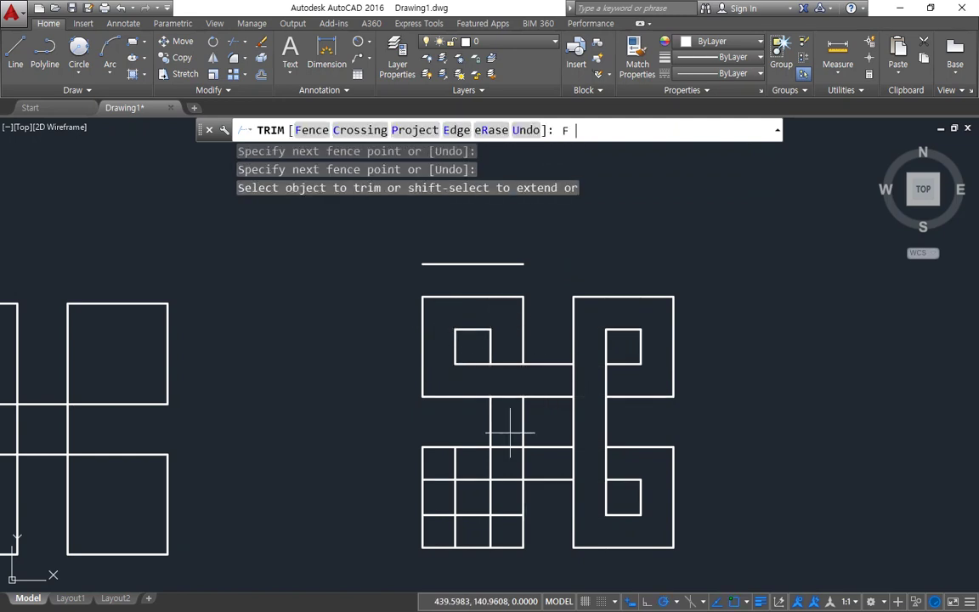
key("Return")
left_click(514, 444)
left_click(514, 525)
left_click(440, 526)
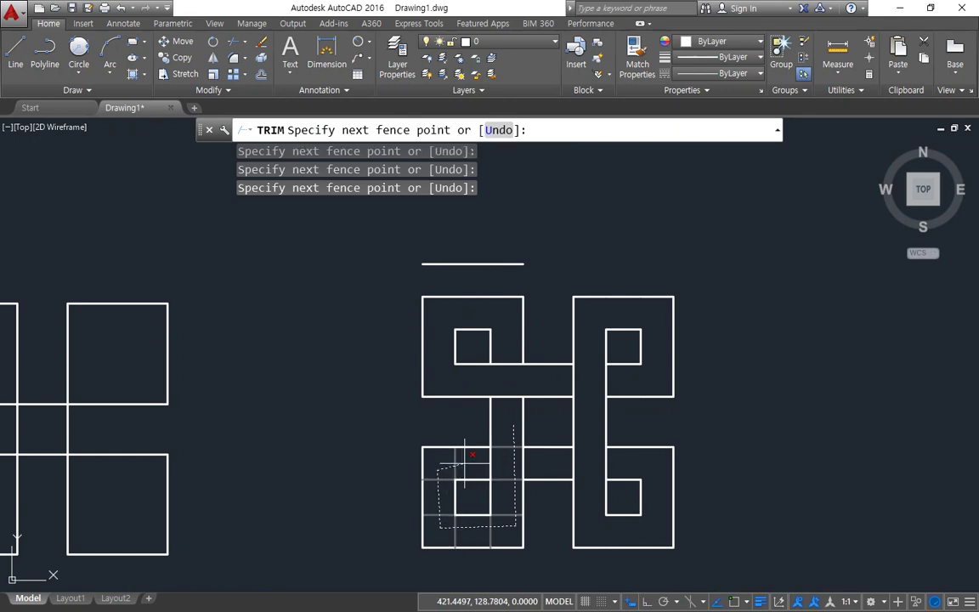
key("Return")
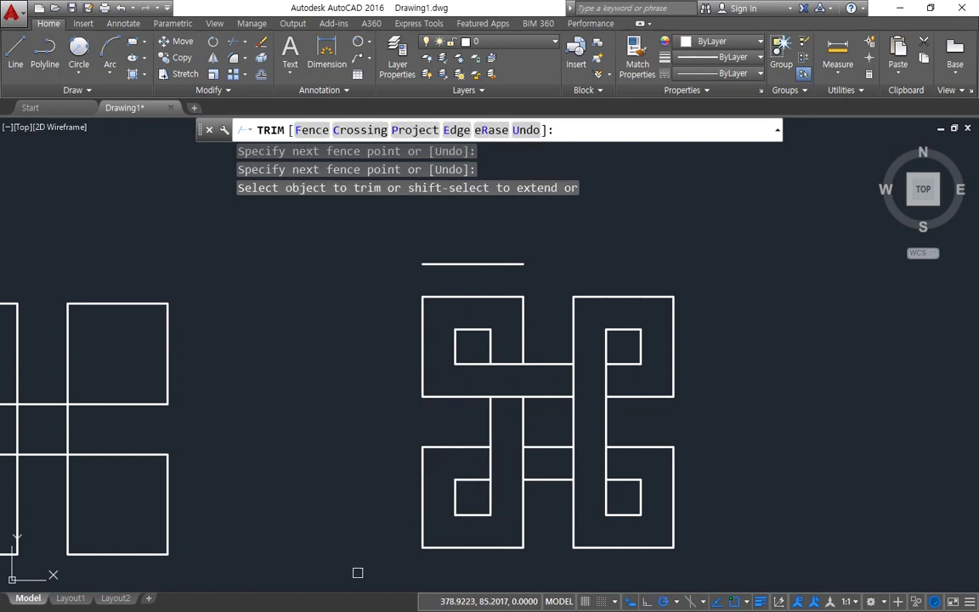
Finish trimming and erase the stray horizontal line above the upper-left square
key("Return")
left_click(477, 264)
type("e")
key("Return")
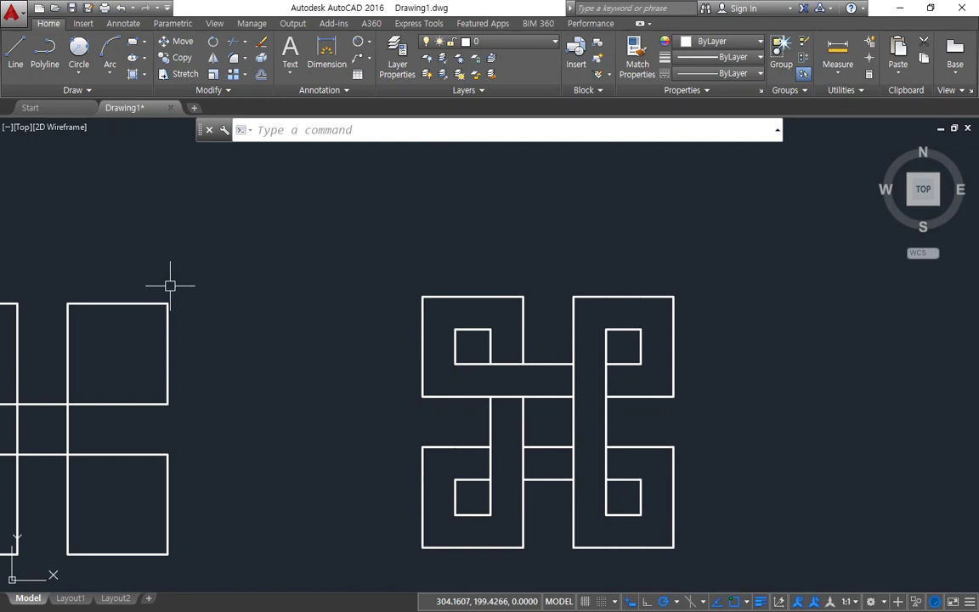
Zoom to the whole drawing area with the All option
type("z")
key("Return")
type("a")
key("Return")
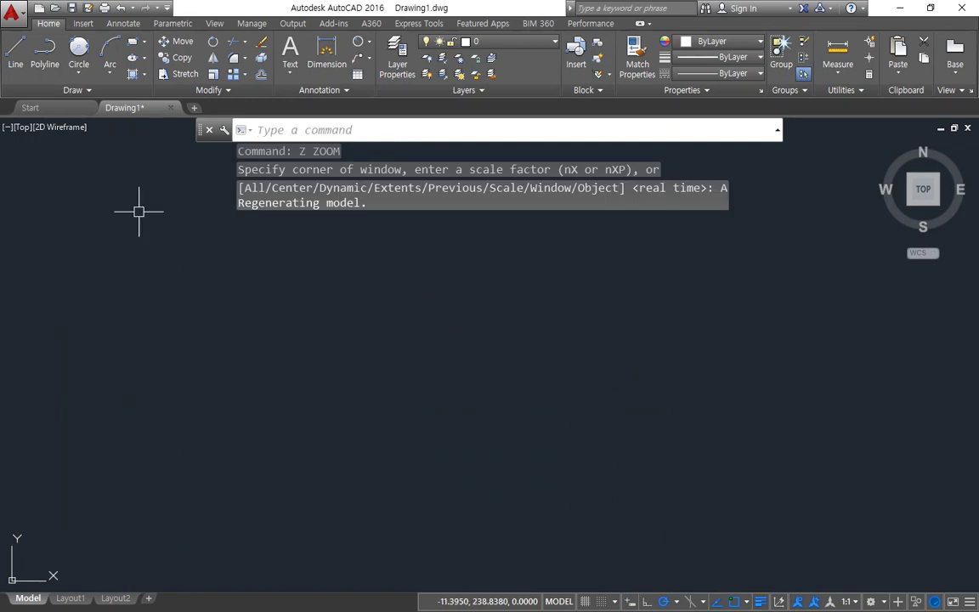
Switch to the Notepad notes and highlight the line "EXtend (연장하기)"
key("alt+Tab")
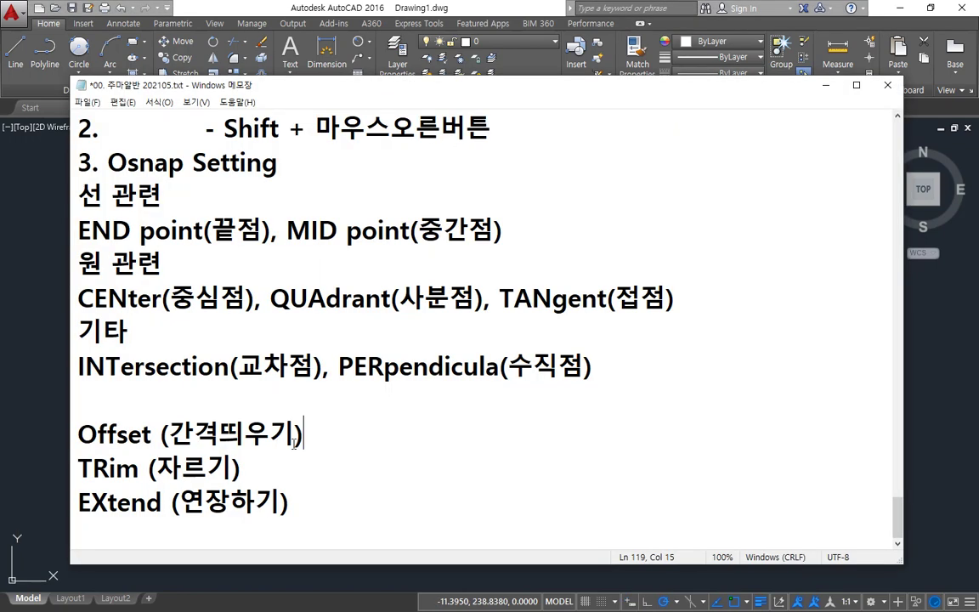
left_click_drag(303, 501, 85, 503)
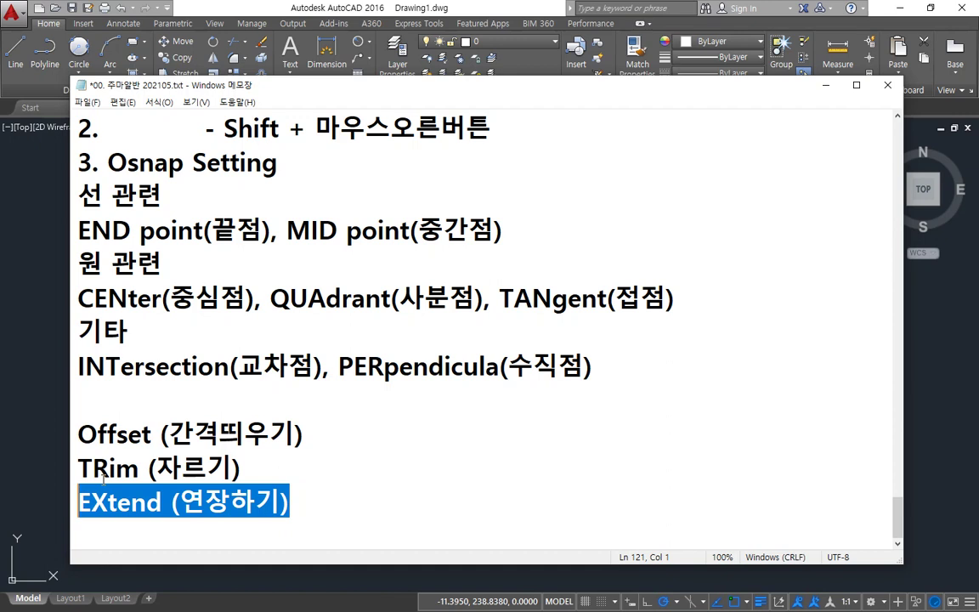
Switch back to AutoCAD and draw a near-vertical line, plus a separate near-horizontal line to its left
left_click(289, 4)
type("l")
key("Return")
left_click(467, 218)
left_click(484, 463)
key("Return")
key("Return")
left_click(73, 364)
left_click(308, 344)
key("Return")
Draw two more near-vertical lines to the right of the first one, leaving gaps between them
key("Return")
left_click(566, 172)
left_click(582, 480)
key("Return")
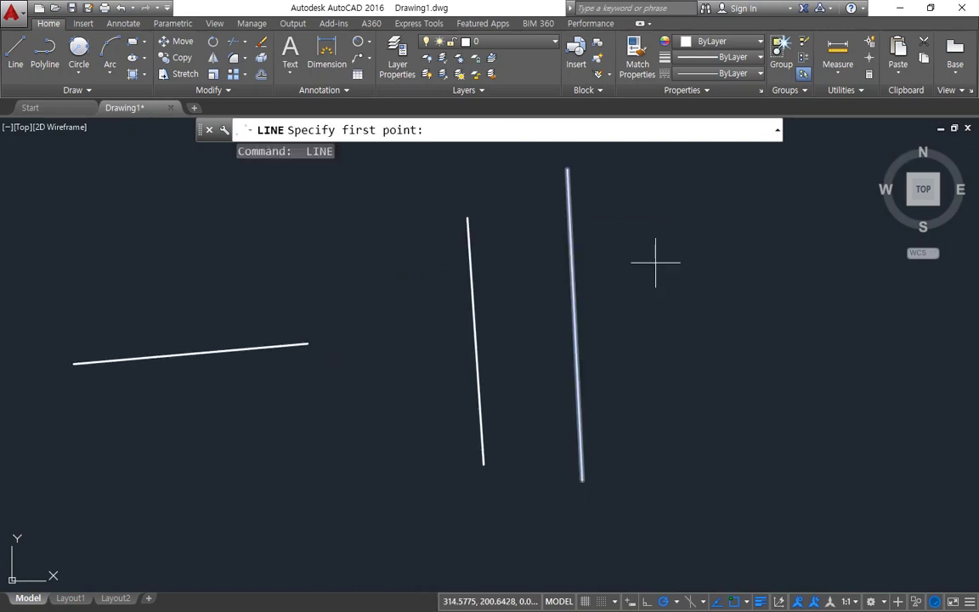
key("Return")
left_click(655, 190)
left_click(676, 453)
key("Return")
Extend the near-horizontal line to the middle near-vertical line, using only that line as the boundary edge
type("ex")
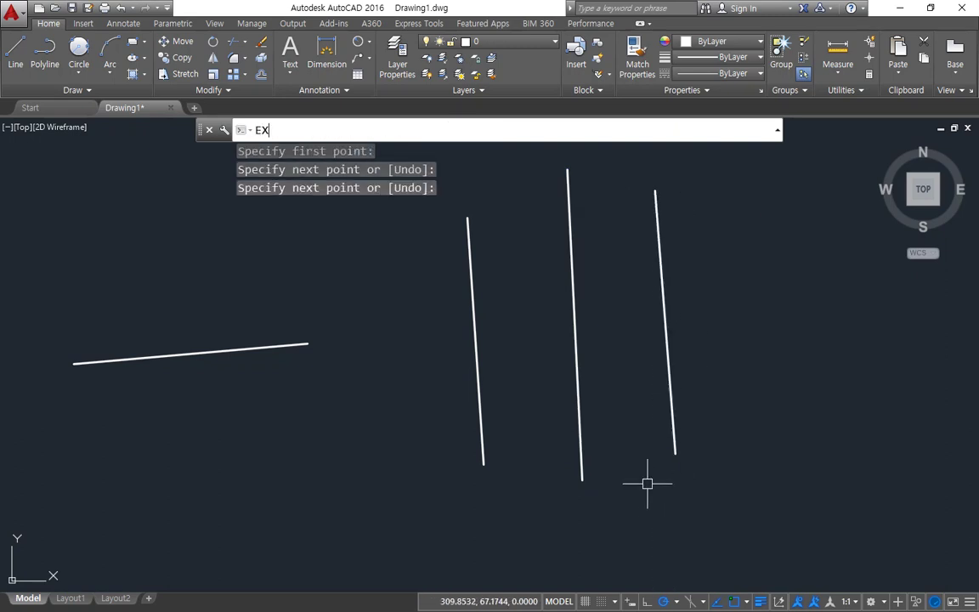
key("Return")
mouse_move(241, 202)
left_mouse_down()
mouse_move(386, 219)
mouse_move(312, 171)
mouse_move(218, 190)
mouse_move(226, 200)
left_mouse_up()
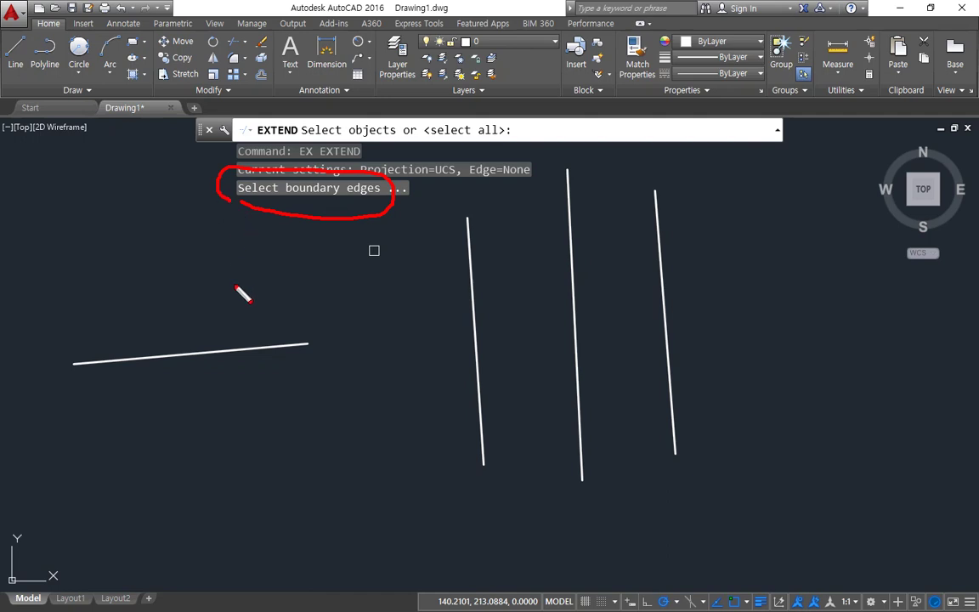
key("Escape")
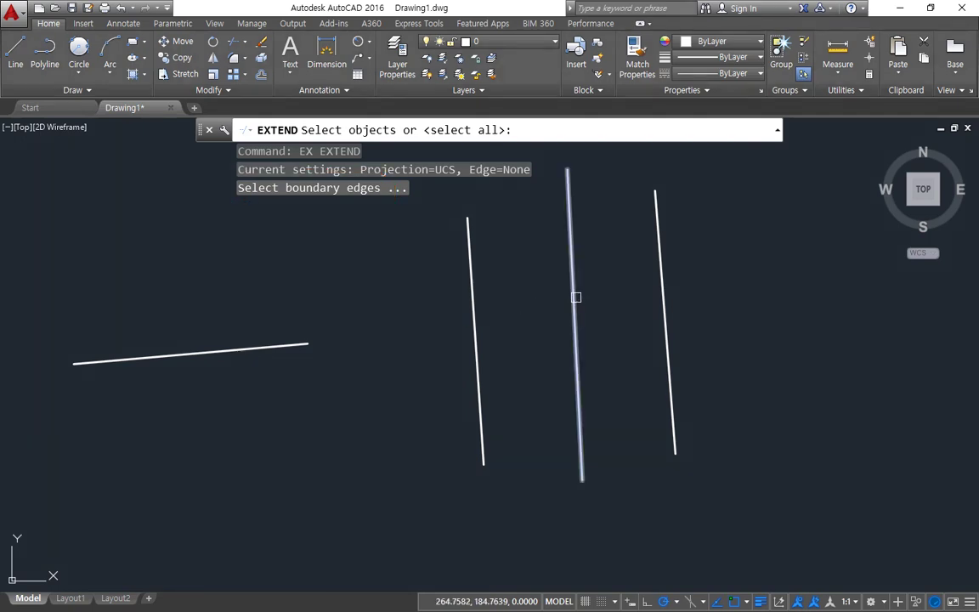
left_click(576, 297)
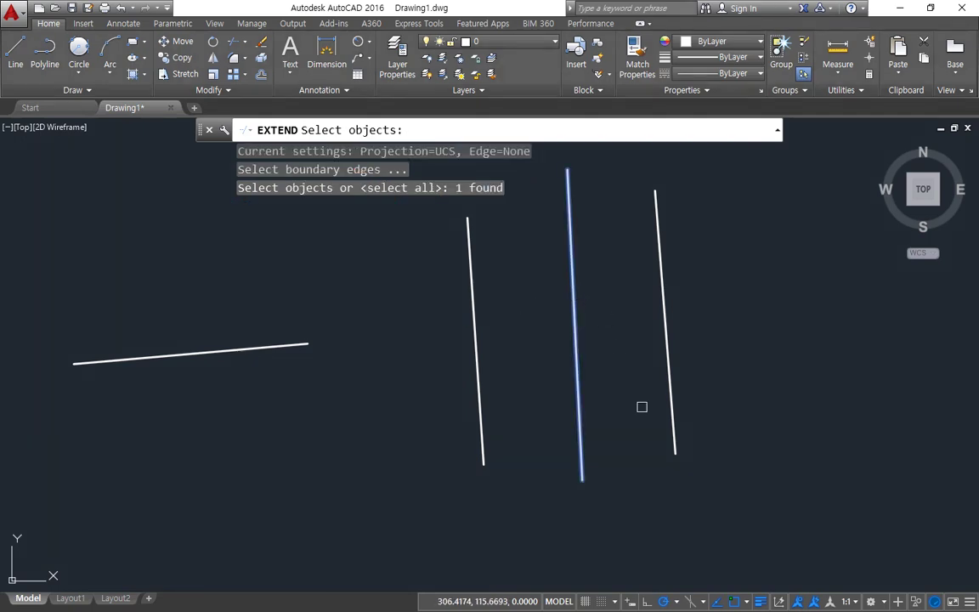
key("Return")
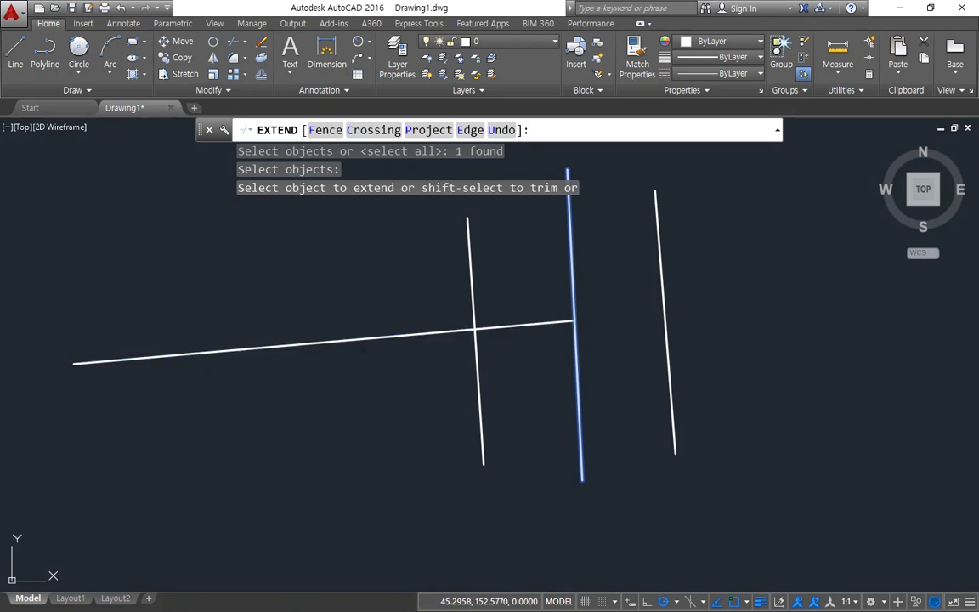
left_click(227, 349)
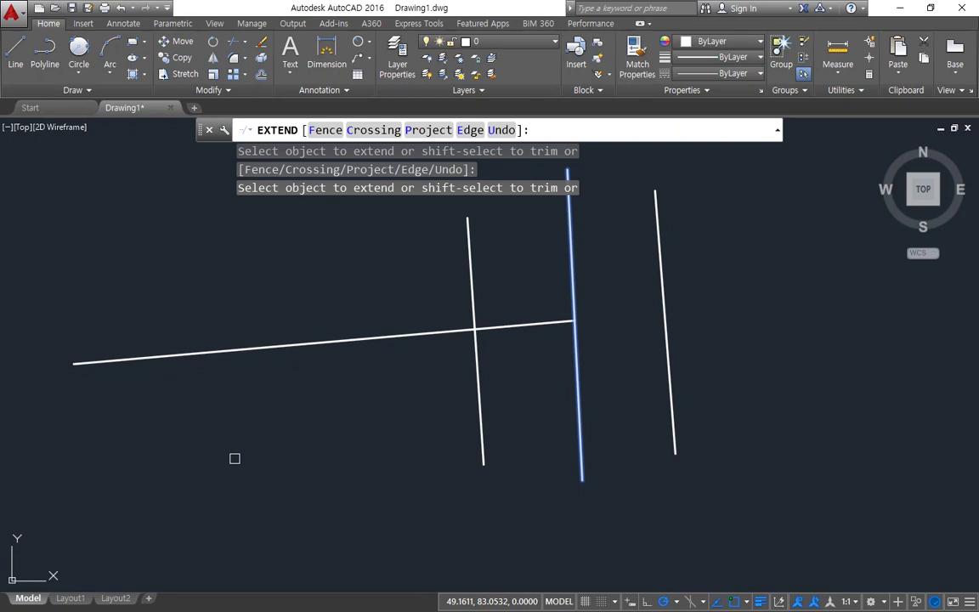
Leave the Extend command and undo the extension of the near-horizontal line
key("Escape")
key("ctrl+z")
type("T")
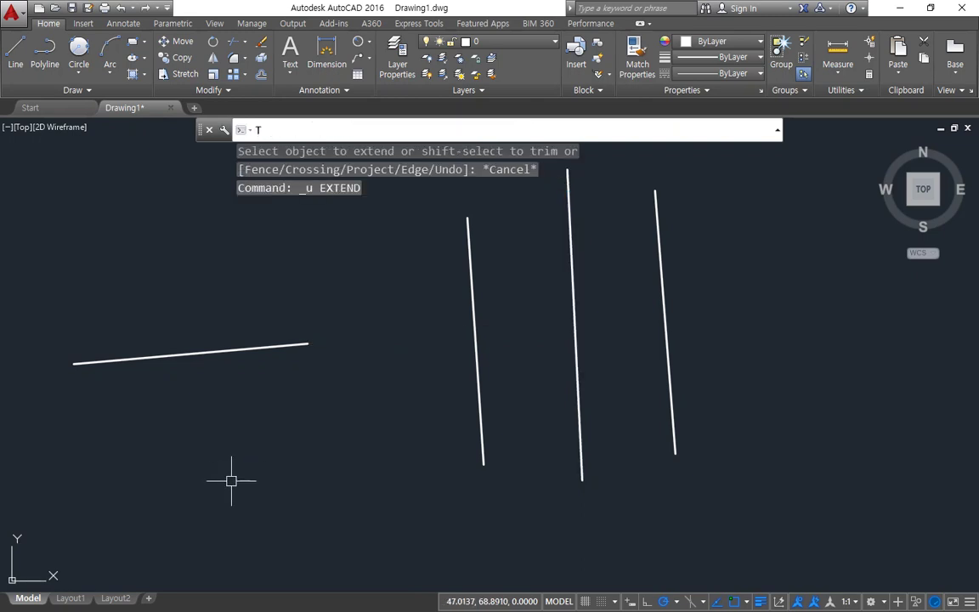
key("Escape")
key("Escape")
Extend the near-horizontal line to the leftmost near-vertical line, using only that near-vertical line as the boundary edge
type("EX")
key("Return")
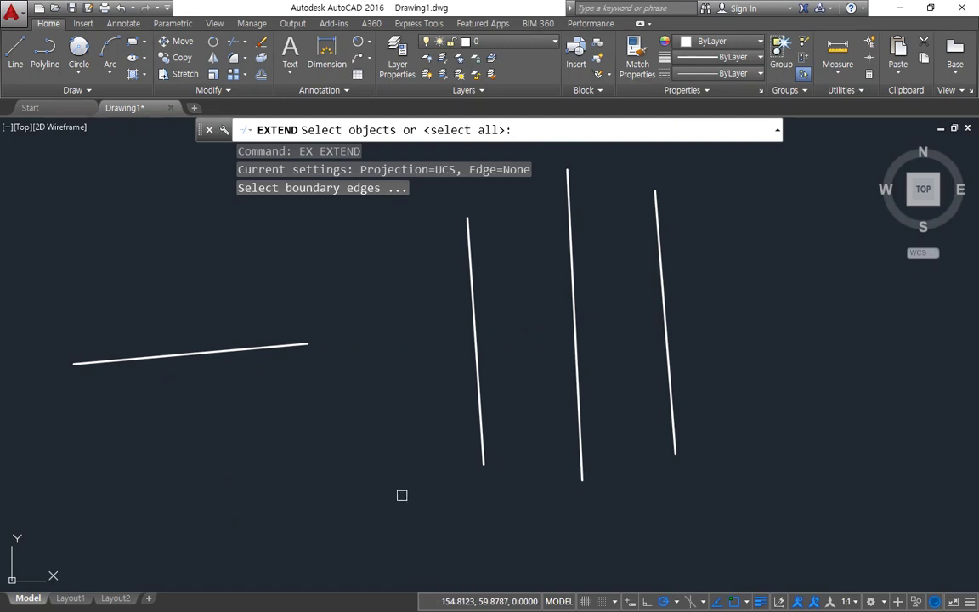
left_click(480, 422)
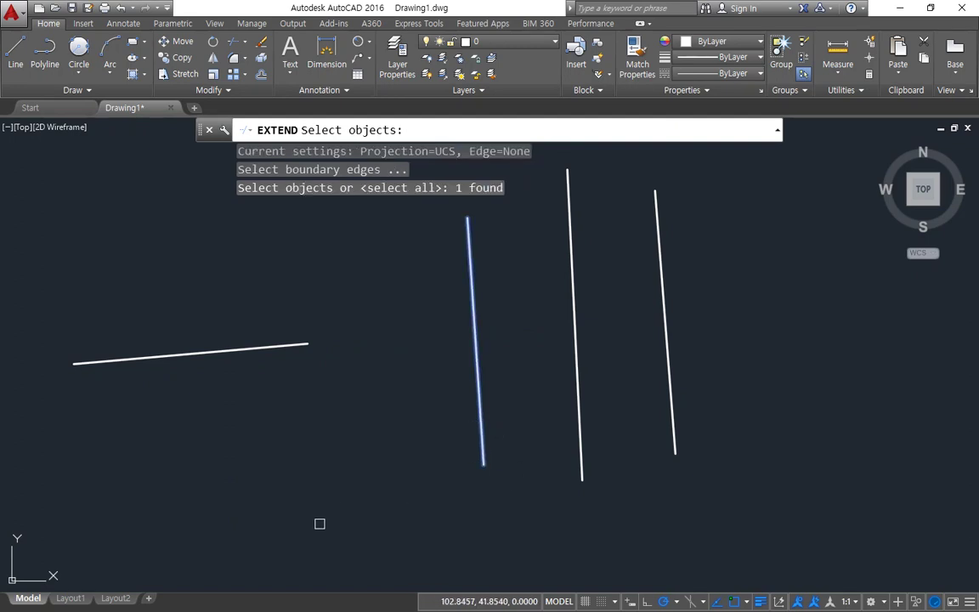
key("Return")
left_click(232, 354)
left_click(231, 353)
key("Escape")
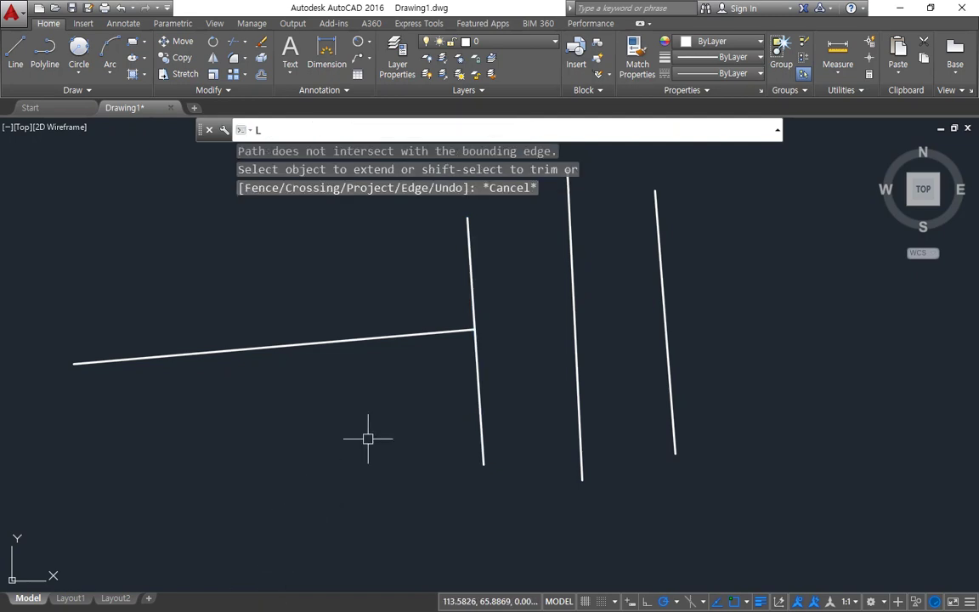
Draw a slightly rising line that crosses the lower part of all three near-vertical lines
type("l")
key("Return")
left_click(363, 425)
left_click(744, 377)
key("Return")
Trim the crossing line between the two outer near-vertical lines, using only those two as cutting edges
type("tr")
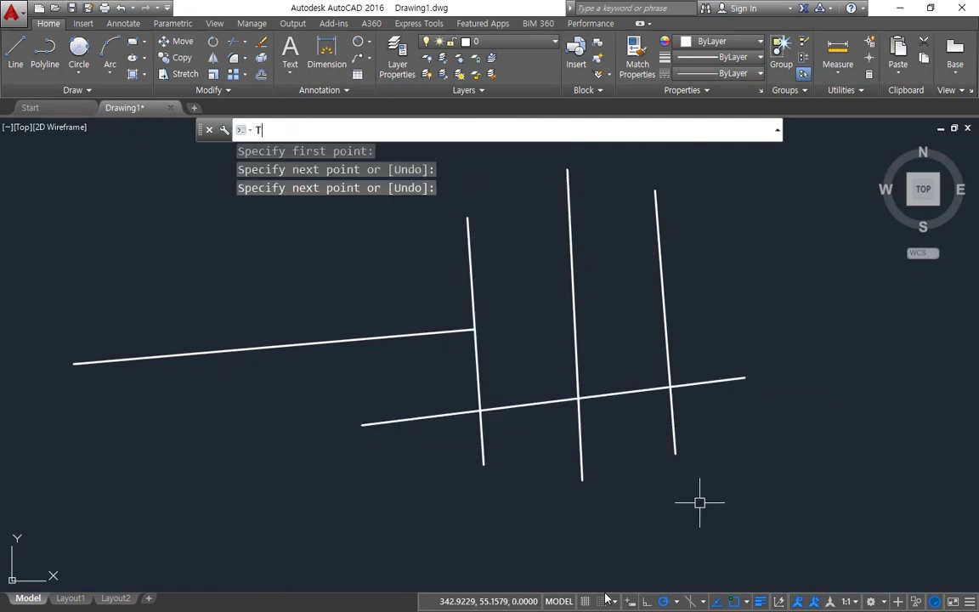
key("Return")
left_click(667, 356)
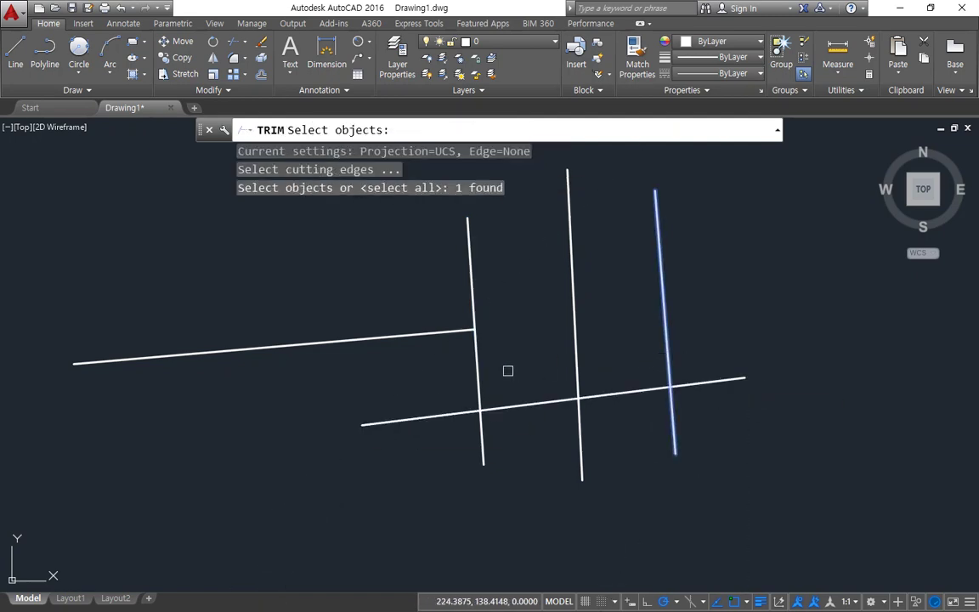
left_click(485, 380)
left_click(445, 394)
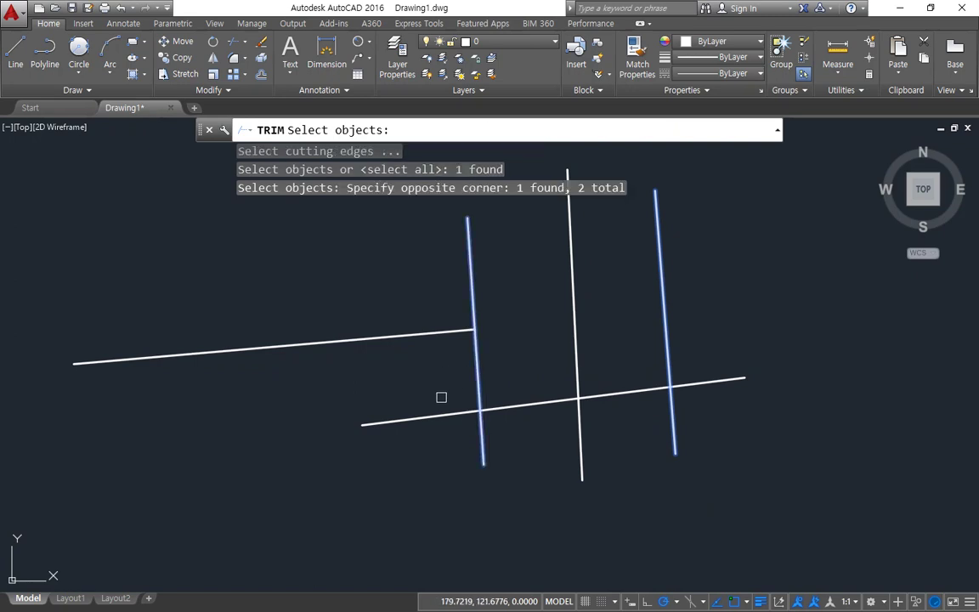
key("Return")
left_click(492, 410)
left_click(553, 404)
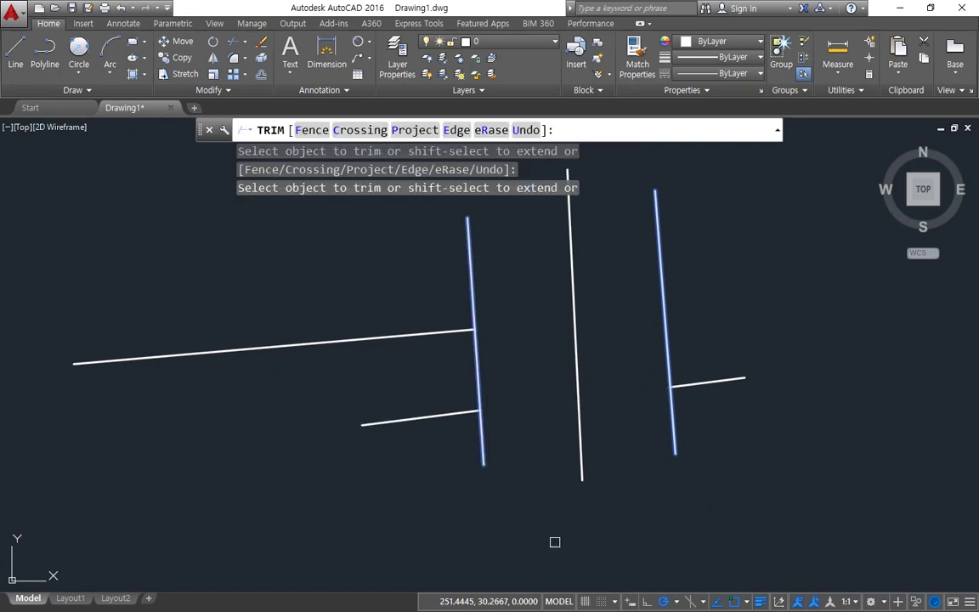
key("Escape")
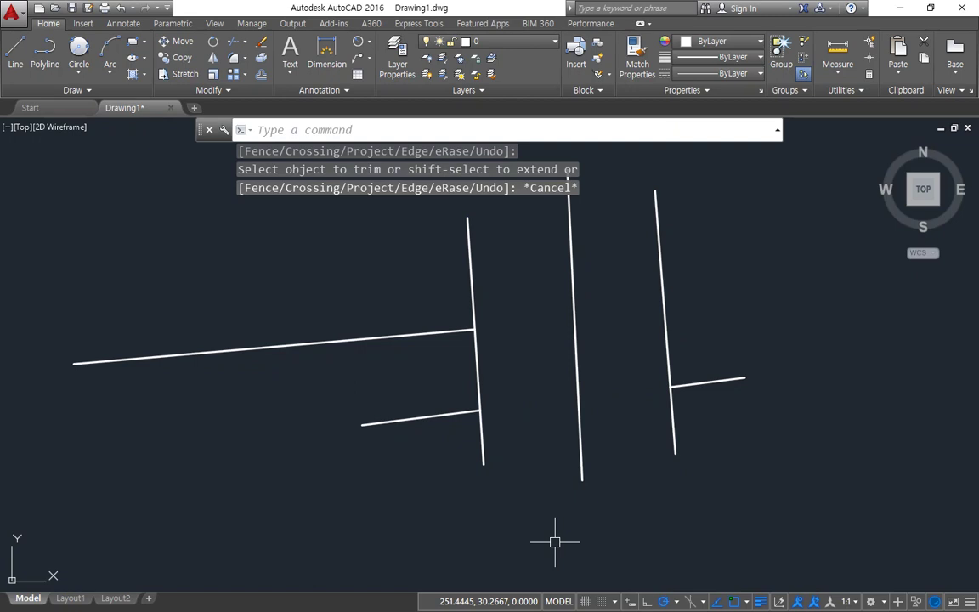
Select both leftover pieces of the crossing line and undo the trim
left_click(636, 349)
left_click(799, 426)
left_click(308, 383)
left_click(489, 476)
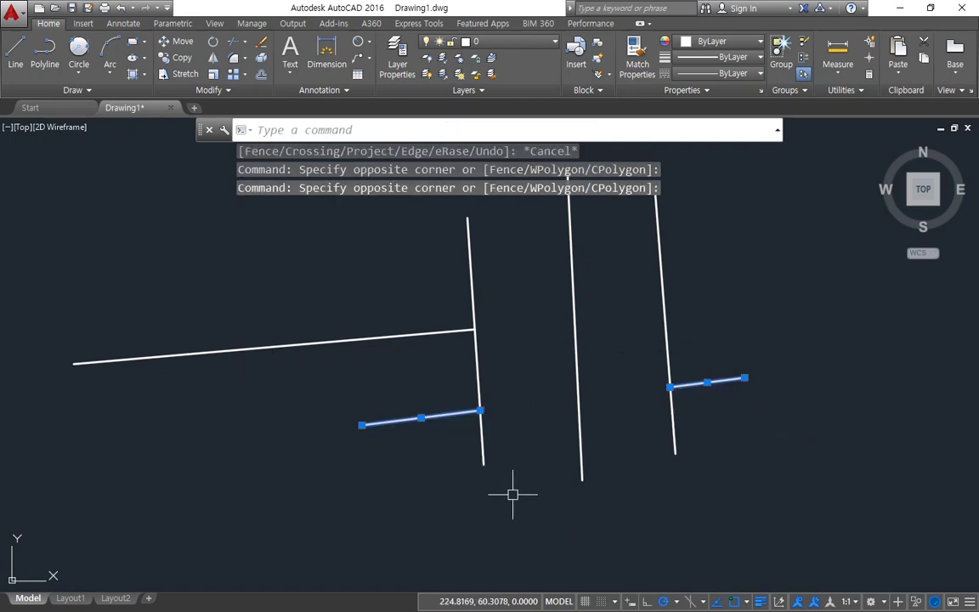
key("ctrl+z")
Erase the crossing line, then undo back to before the near-horizontal line was extended
left_click(524, 405)
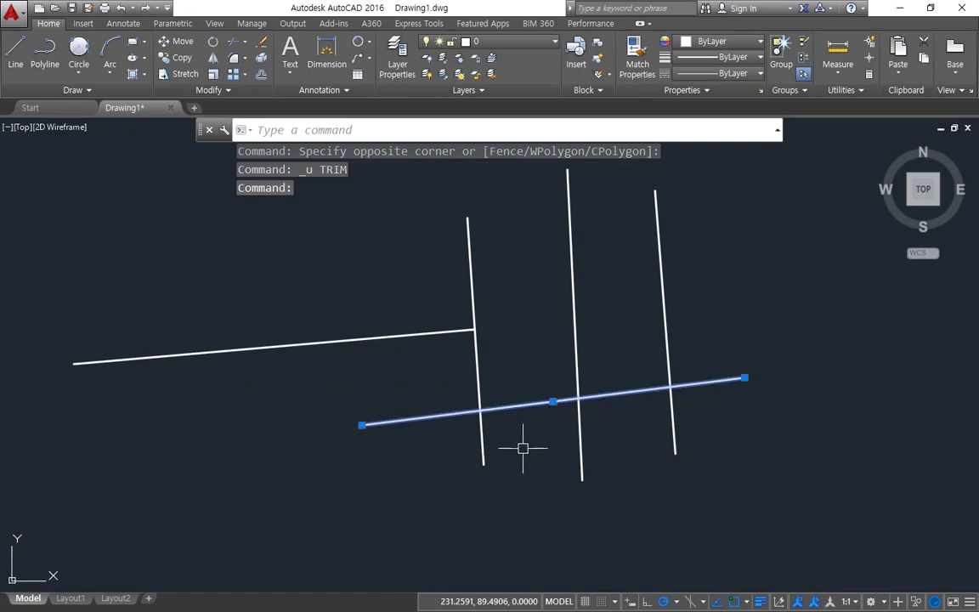
type("e")
key("Return")
key("ctrl+z")
key("ctrl+z")
key("ctrl+z")
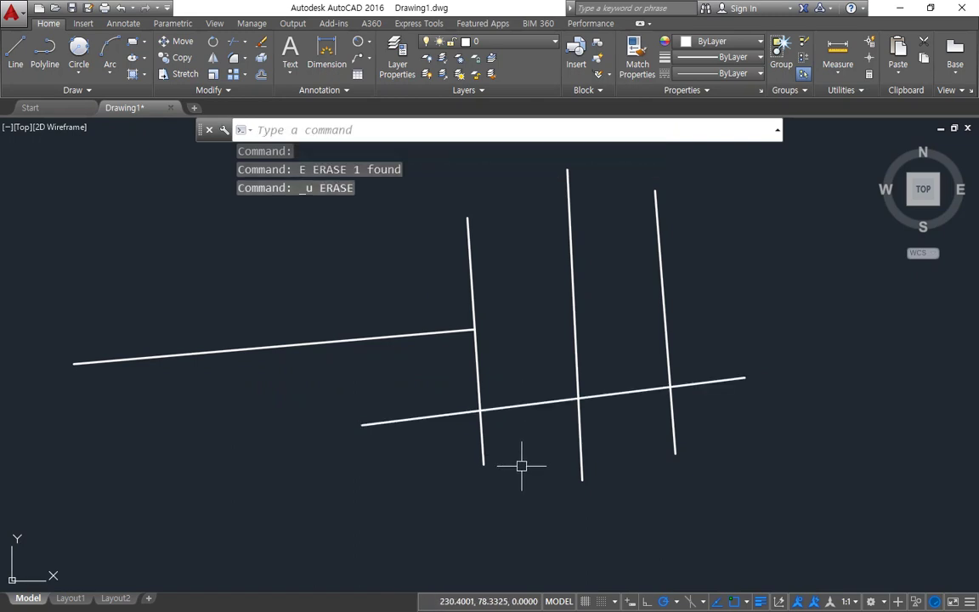
Extend the near-horizontal line through to the rightmost near-vertical line, using all objects as boundary edges
type("EX")
key("Return")
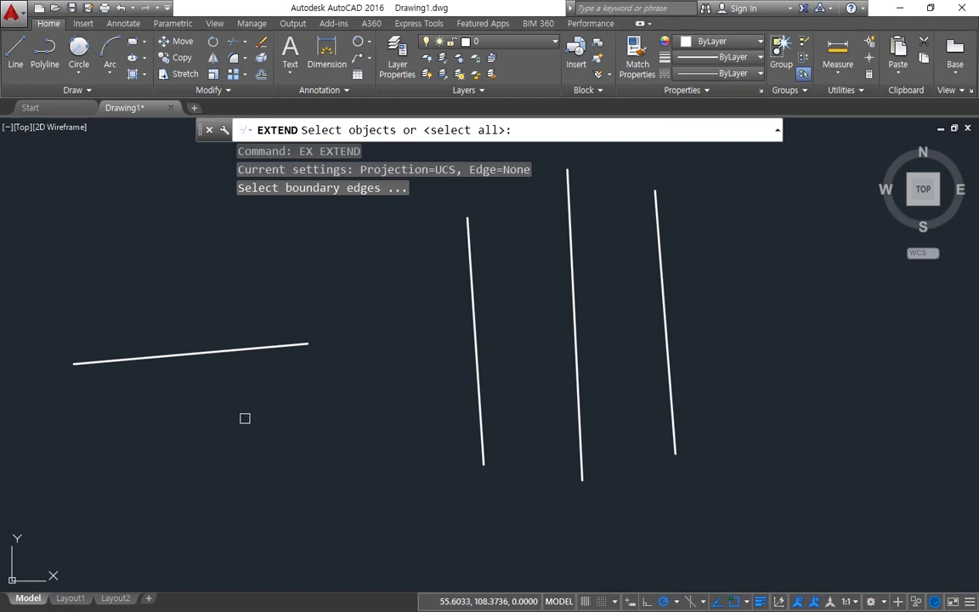
key("Return")
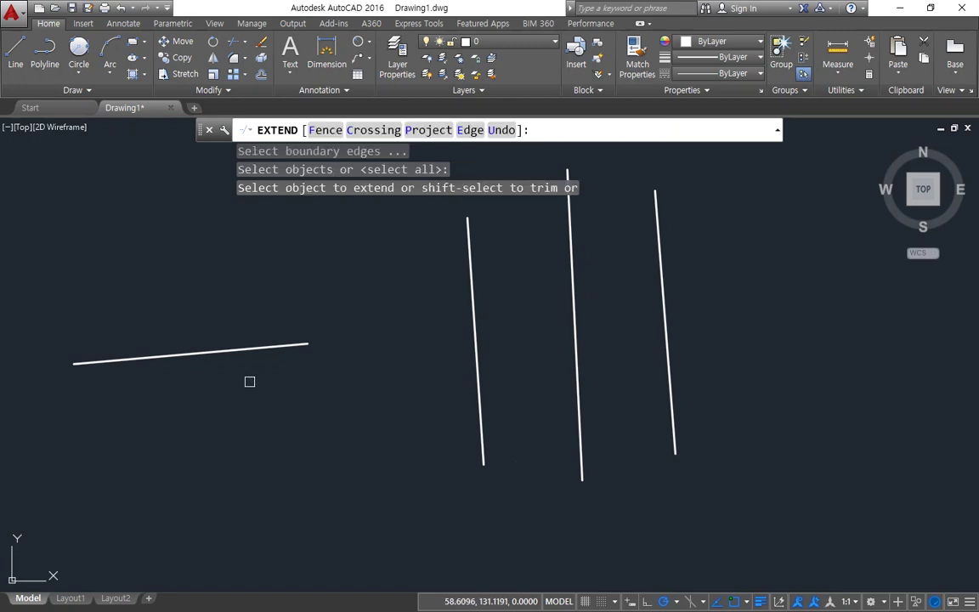
left_click(258, 344)
left_click(375, 338)
left_click(412, 337)
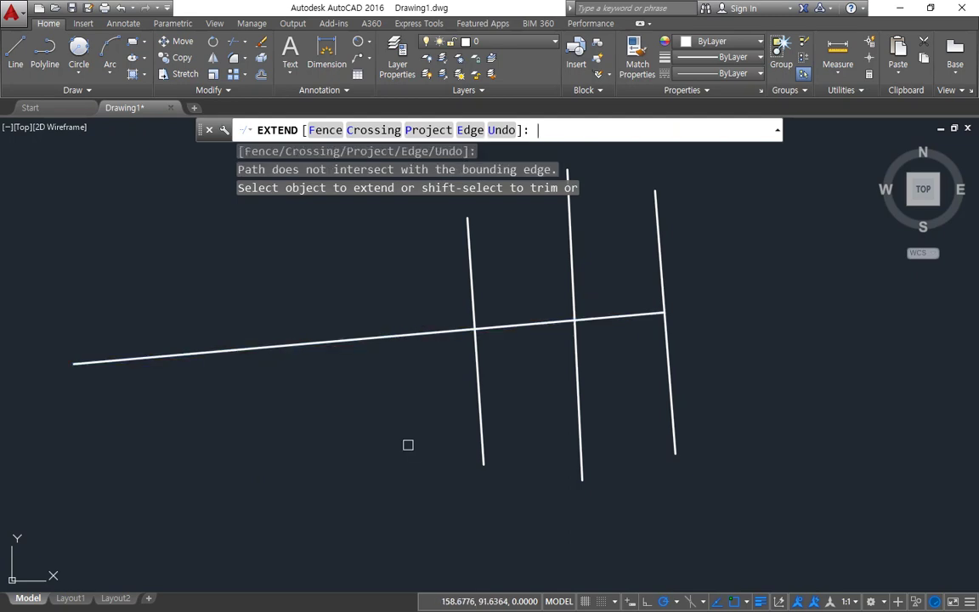
key("Return")
Draw a long horizontal line above the three near-vertical lines, spanning past them on both sides
scroll(388, 267, "down", 2)
mouse_move(388, 267)
middle_mouse_down()
mouse_move(368, 345)
mouse_move(349, 363)
middle_mouse_up()
type("L")
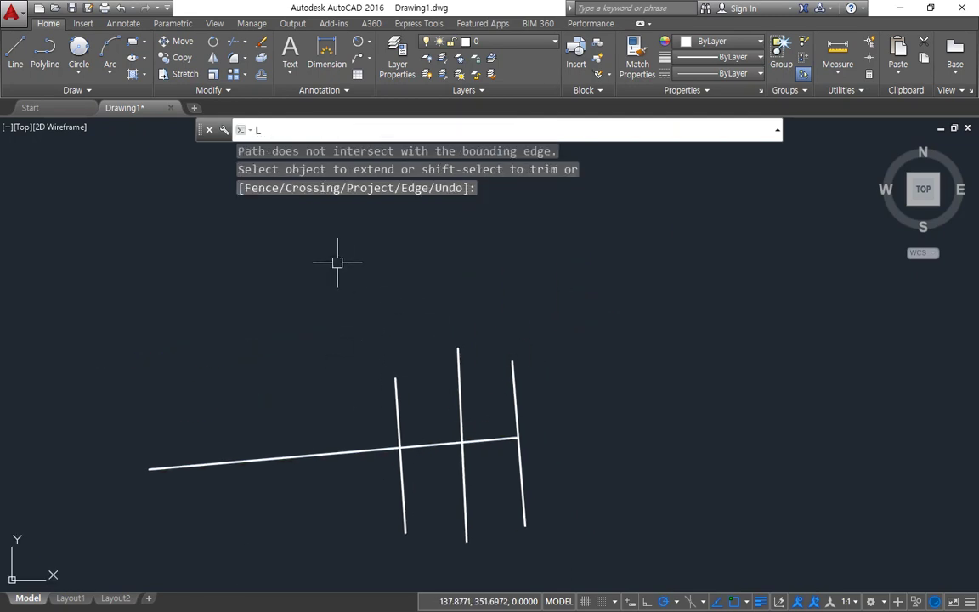
key("Return")
left_click(178, 238)
left_click(625, 238)
key("Return")
Extend all three near-vertical lines up to the horizontal line at once with a crossing window, using all objects as boundaries
type("ex")
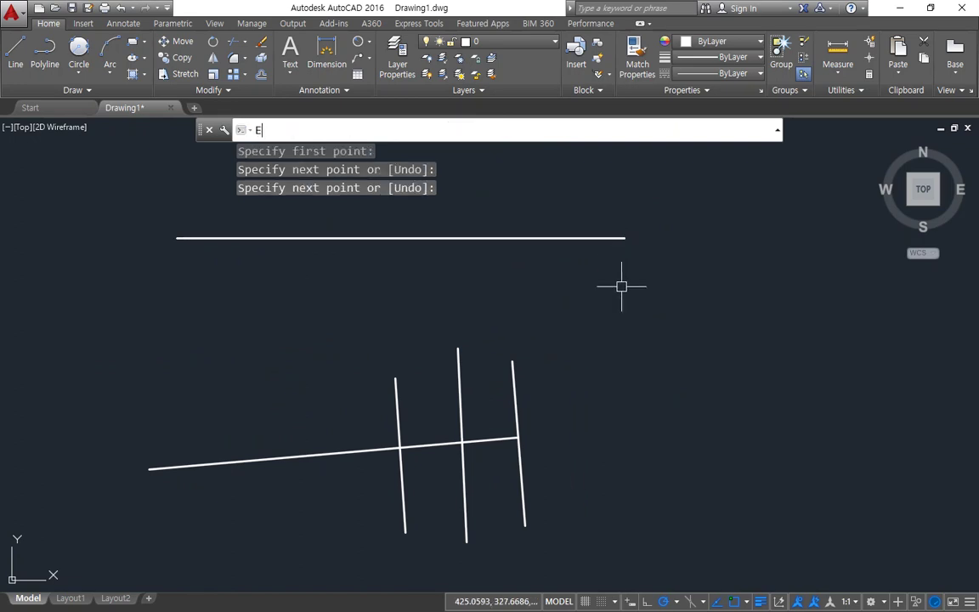
key("Return")
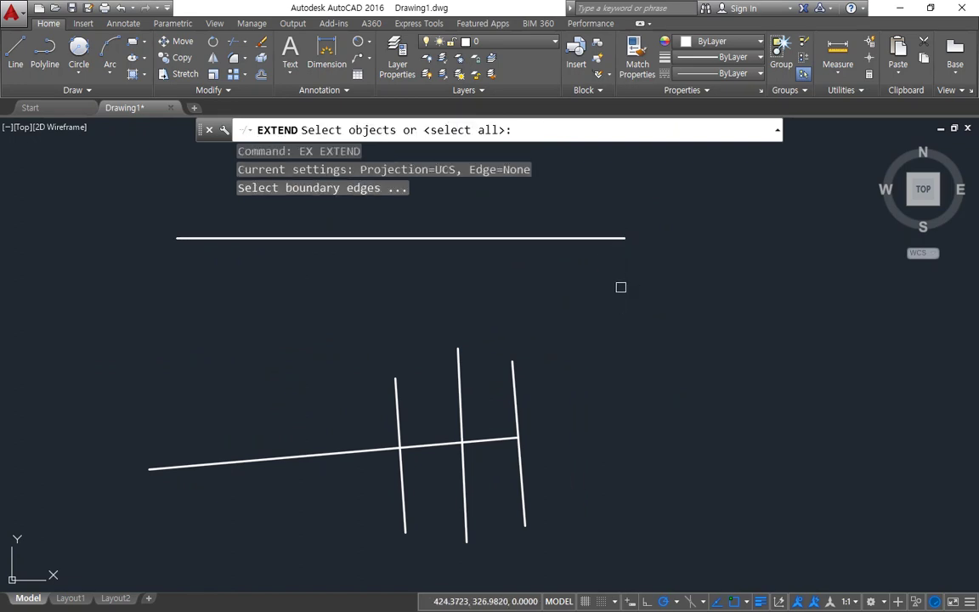
key("Return")
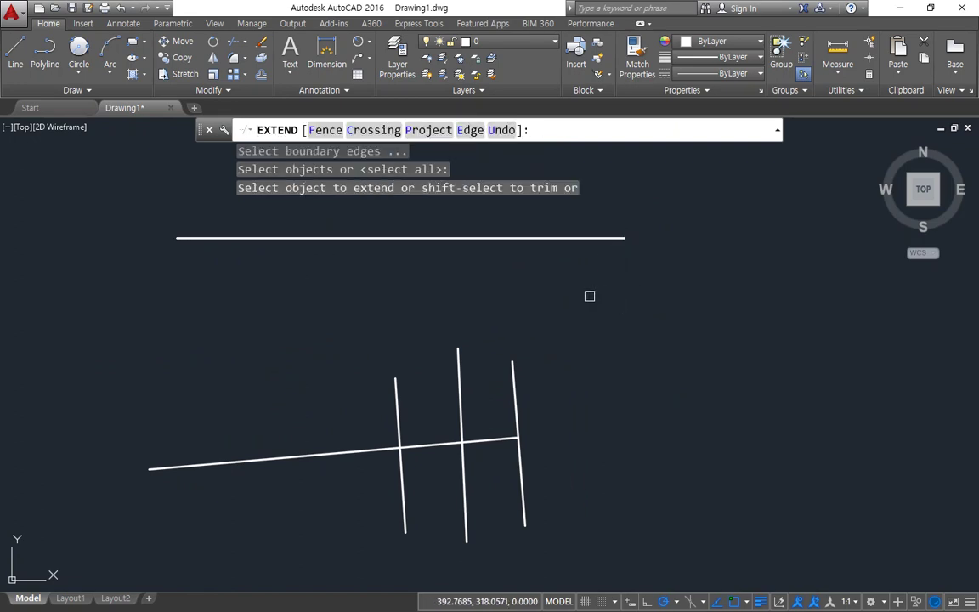
left_click(589, 287)
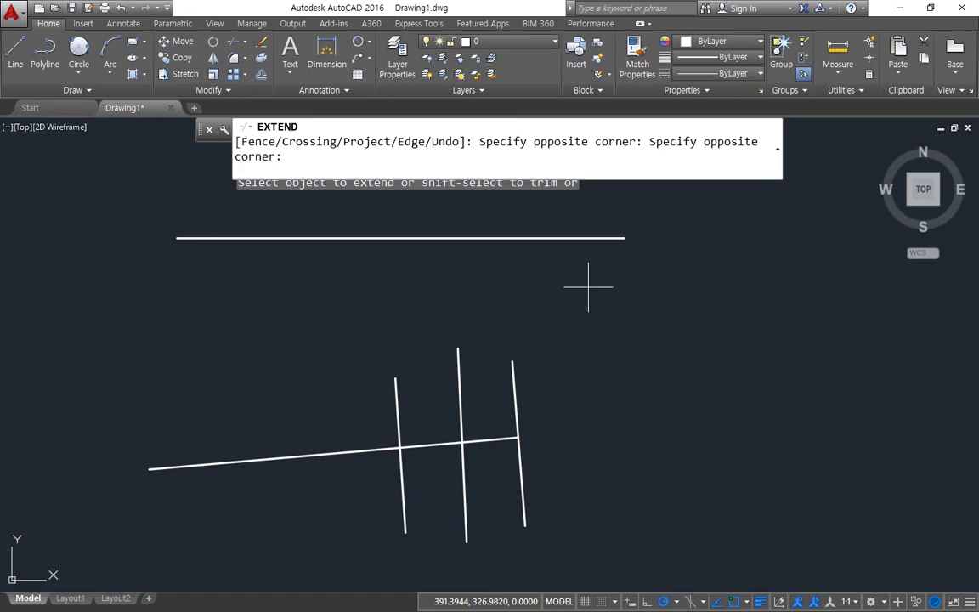
left_click(252, 403)
key("Escape")
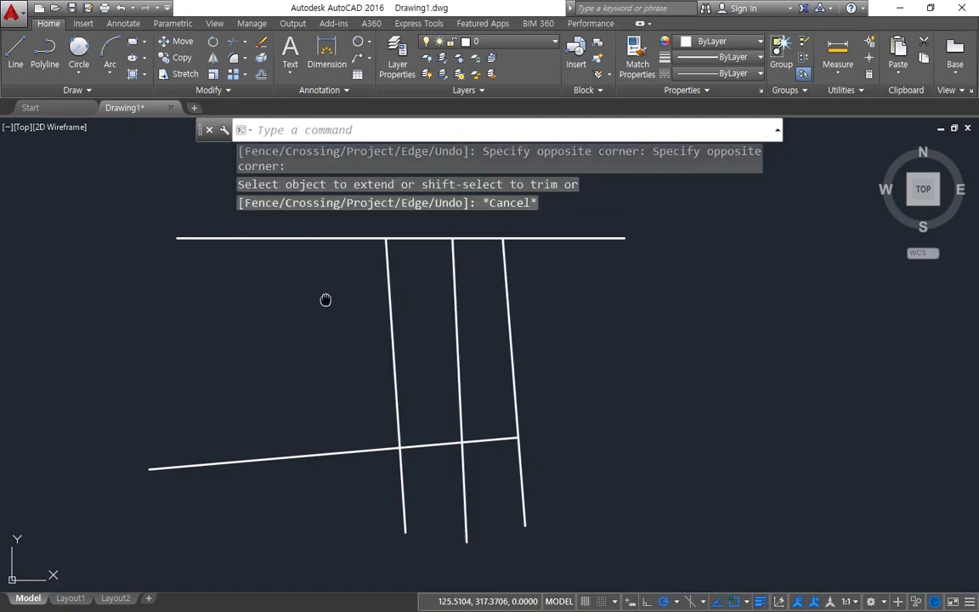
Draw another long, slightly rising line above the horizontal line
middle_click_drag(323, 291, 313, 444)
type("l")
key("Return")
left_click(163, 321)
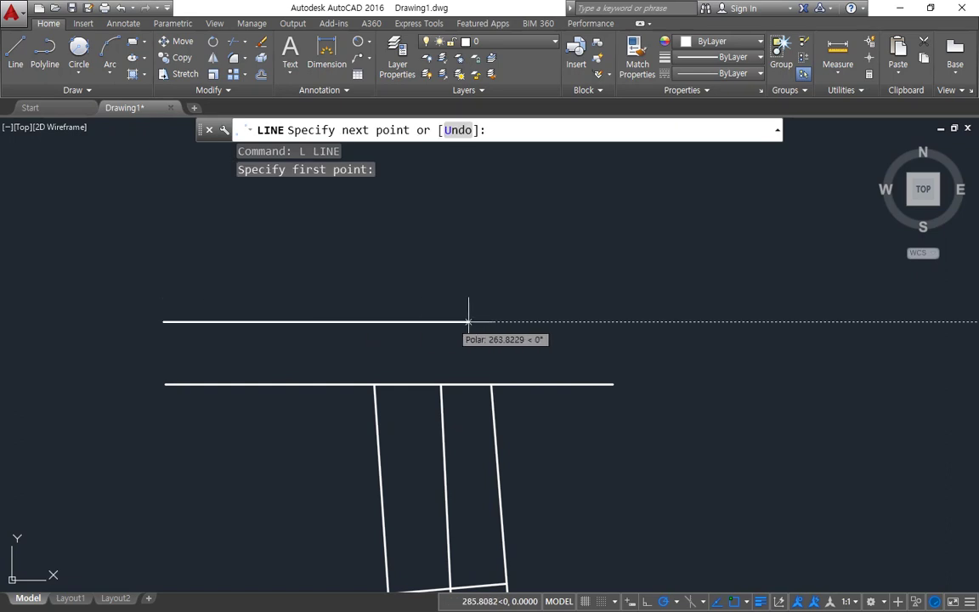
left_click(645, 313)
key("Return")
Extend the three near-vertical lines up to the uppermost line using the Fence option, with all objects as boundaries
type("ex")
key("Return")
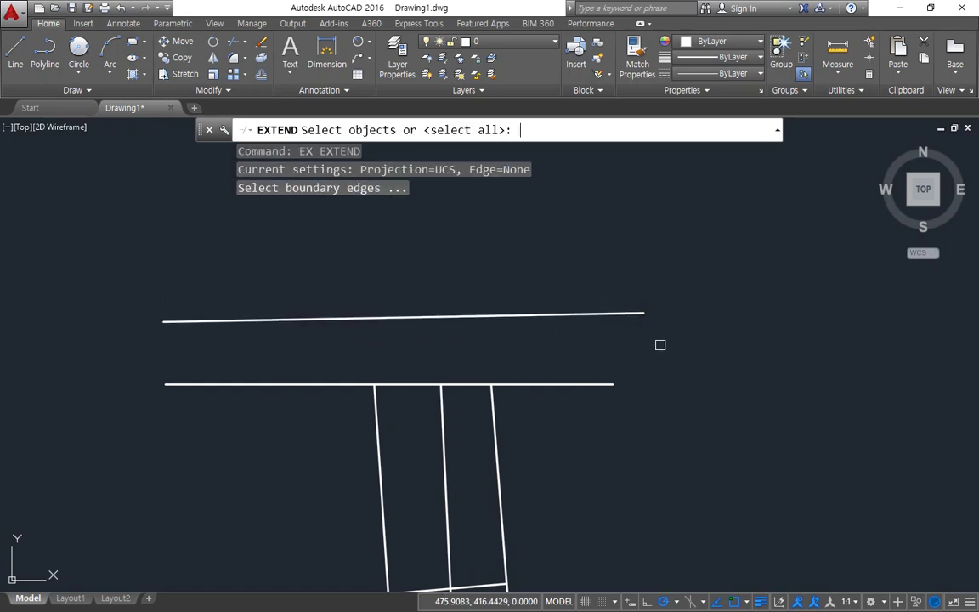
key("Return")
type("f")
key("Return")
left_click(693, 432)
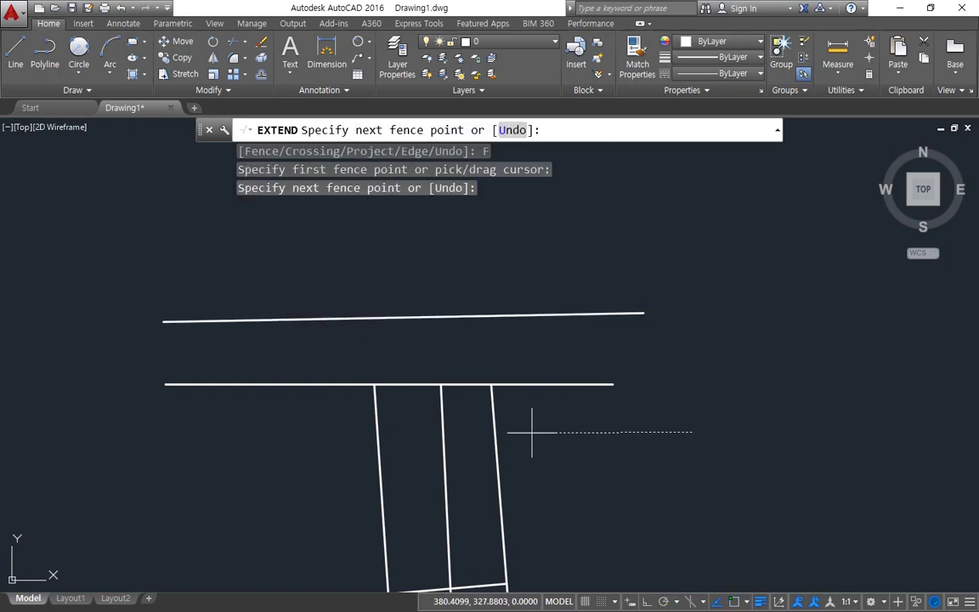
left_click(252, 431)
key("Return")
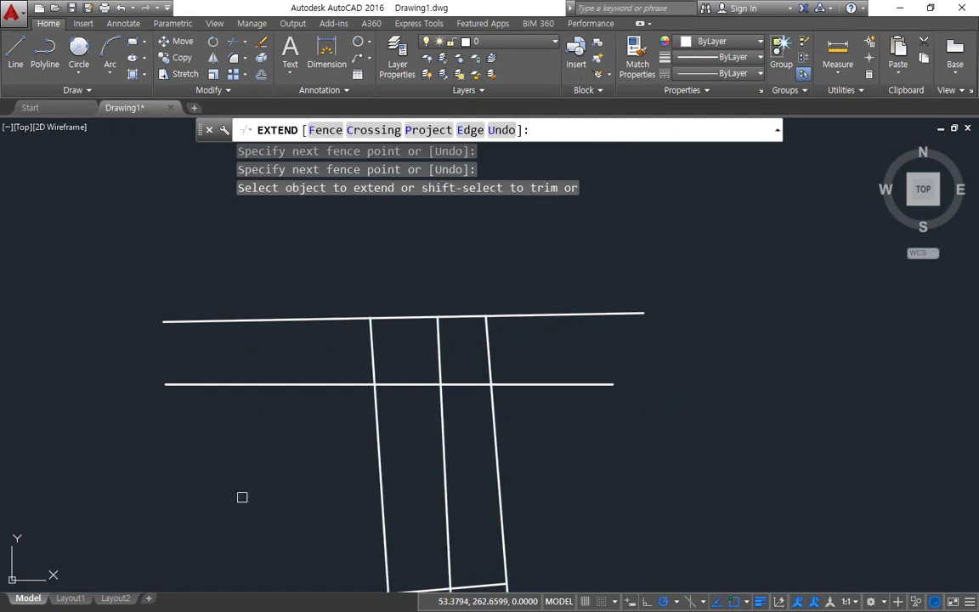
key("Return")
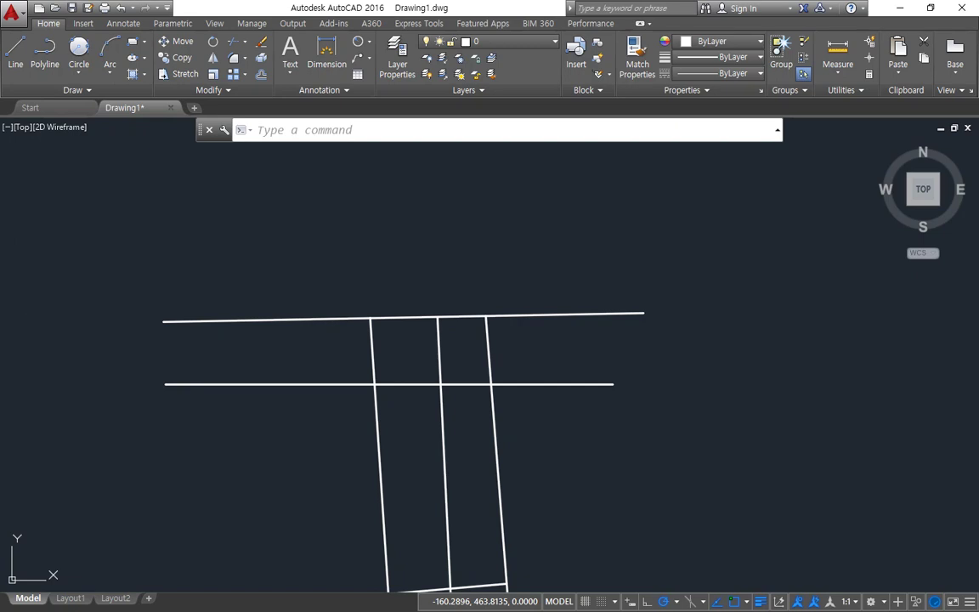
In an empty area, start a line outline with segments of 100 units at 0° and 30 units at 90°
type("Z")
key("Return")
type("A")
key("Return")
type("L")
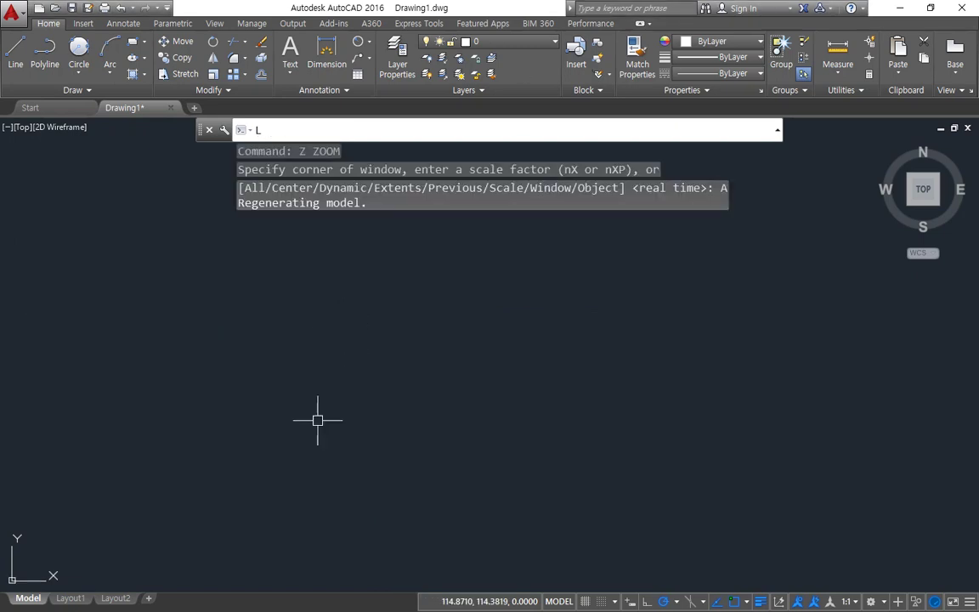
key("Return")
left_click(263, 409)
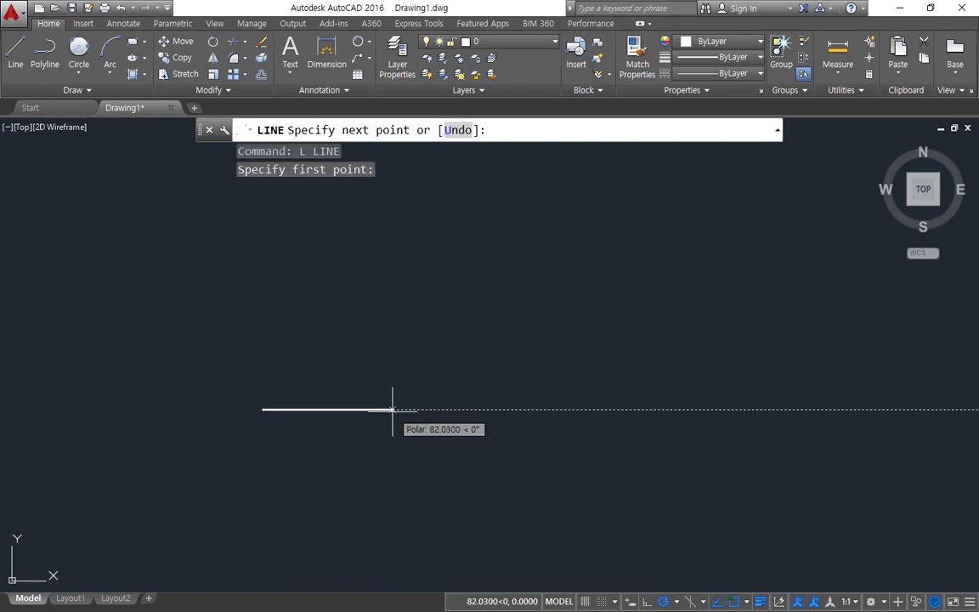
type("@100<0")
key("Return")
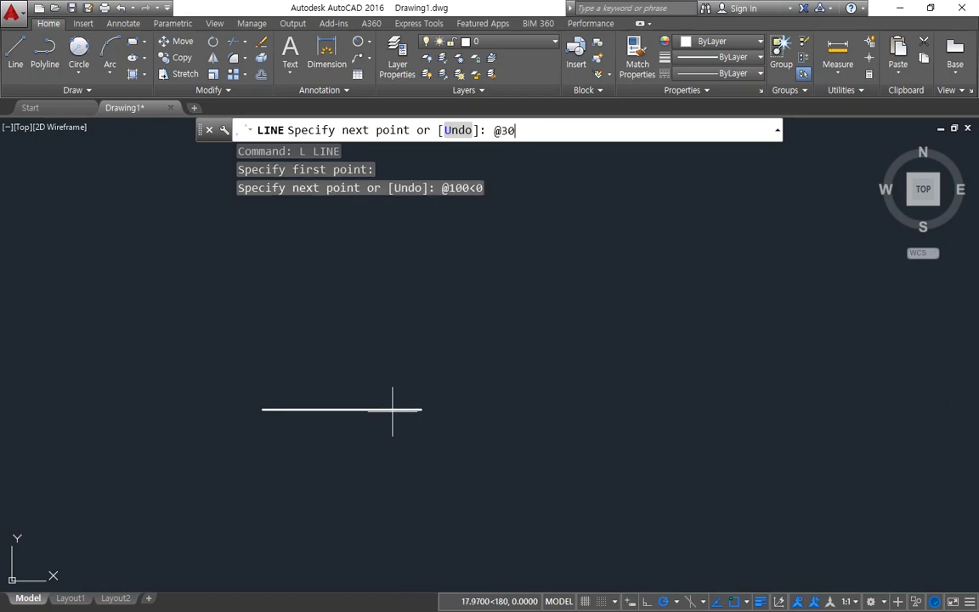
key("Return")
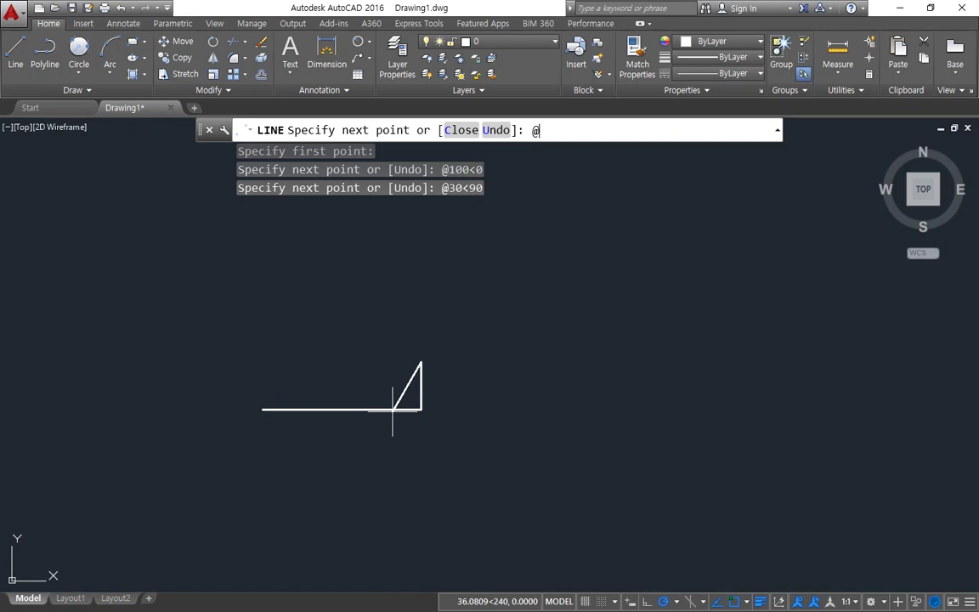
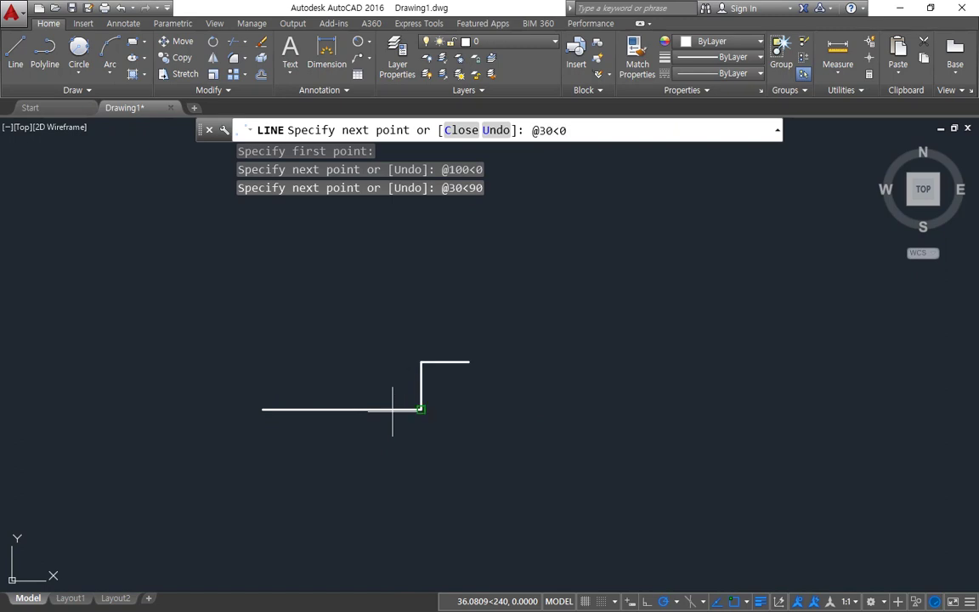
Continue the outline with segments of 30 units at 0°, 20 units at 90°, and a relative offset of -50,30
key("Return")
type("@20<90")
key("Return")
type("@")
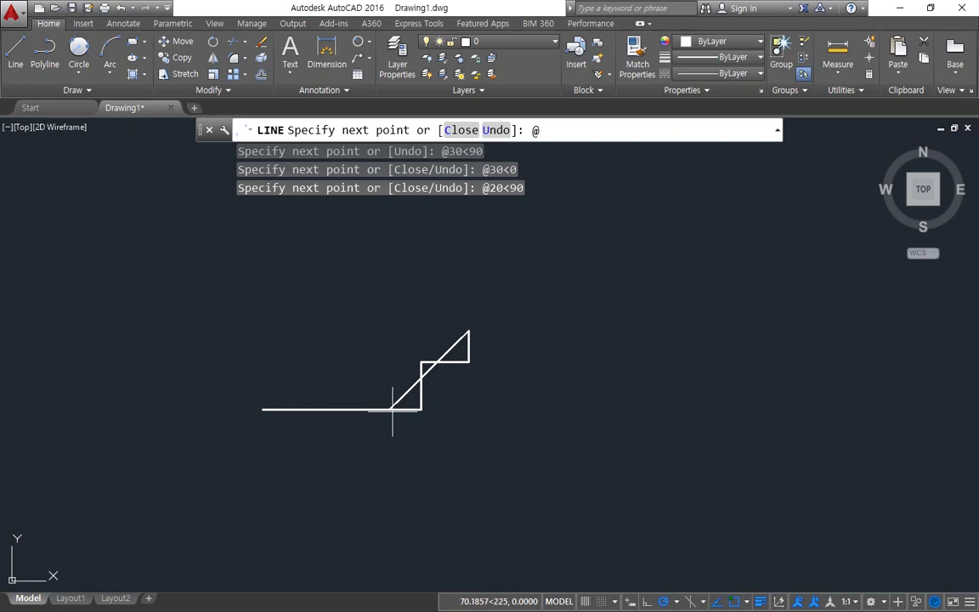
type("-50,30")
key("Return")
Add the outline's 60-unit top segment at 180° and a sloping segment with a relative offset of -50,-30
type("@")
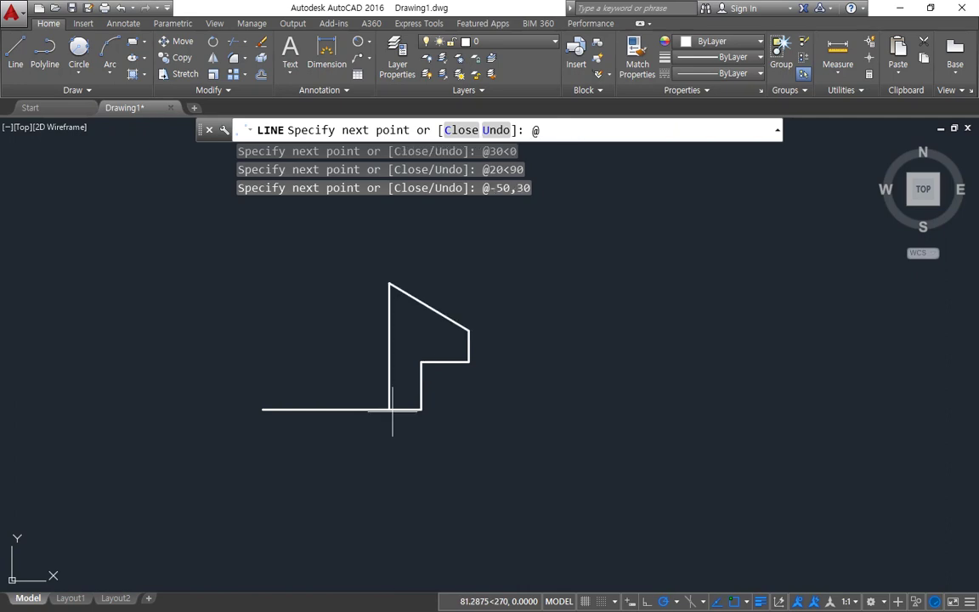
type("60<180")
key("Return")
type("@")
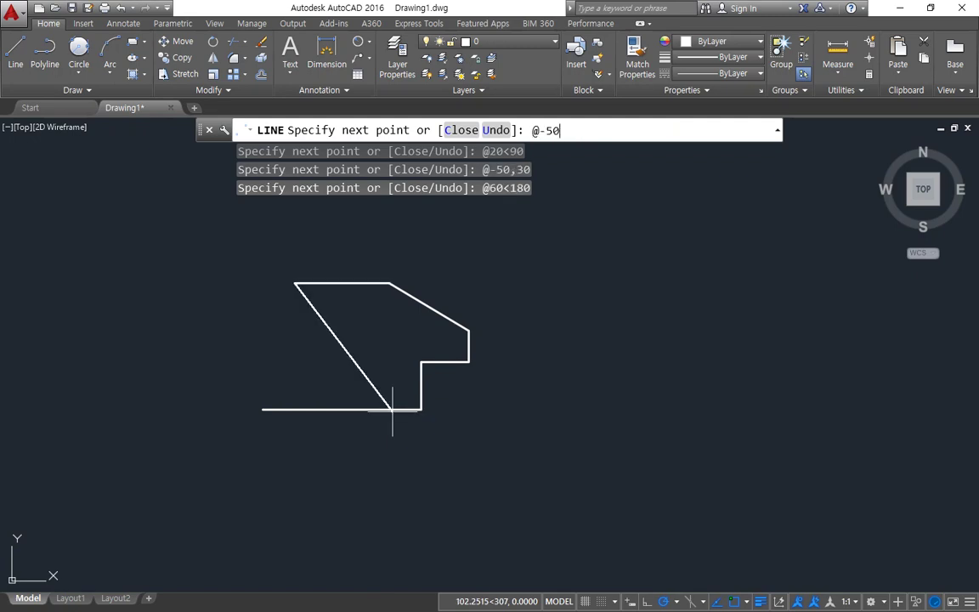
key("Return")
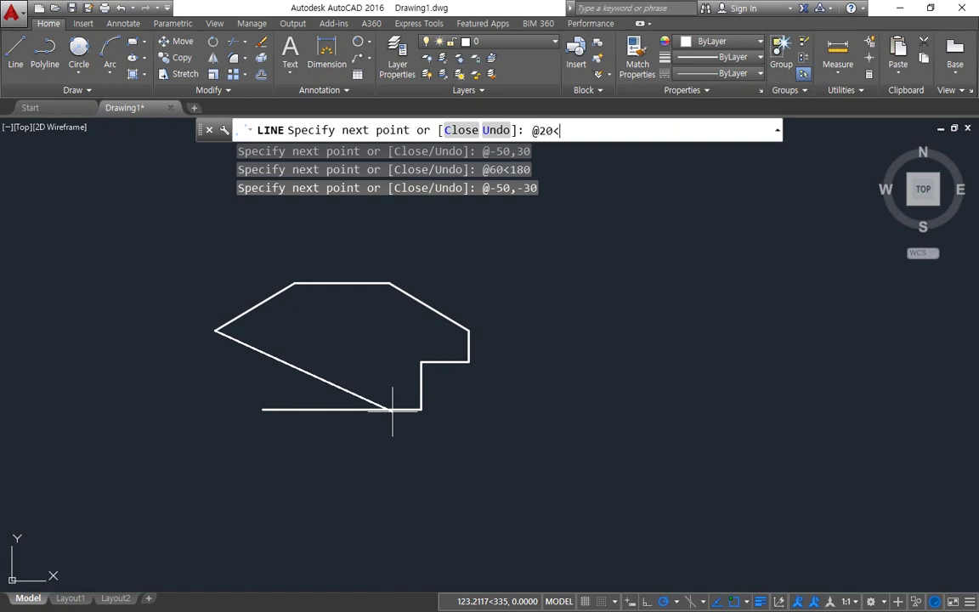
Finish the outline with segments of 20 units at -90° and 30 units at 0°, then close it to its start point
type("@20<-90")
key("Return")
type("@3")
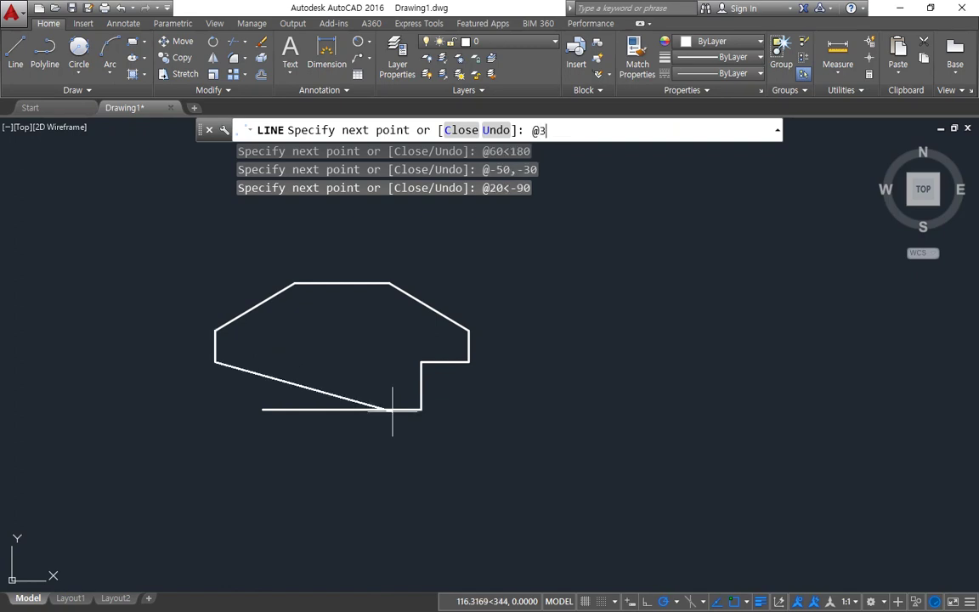
type("0<0")
key("Return")
type("@")
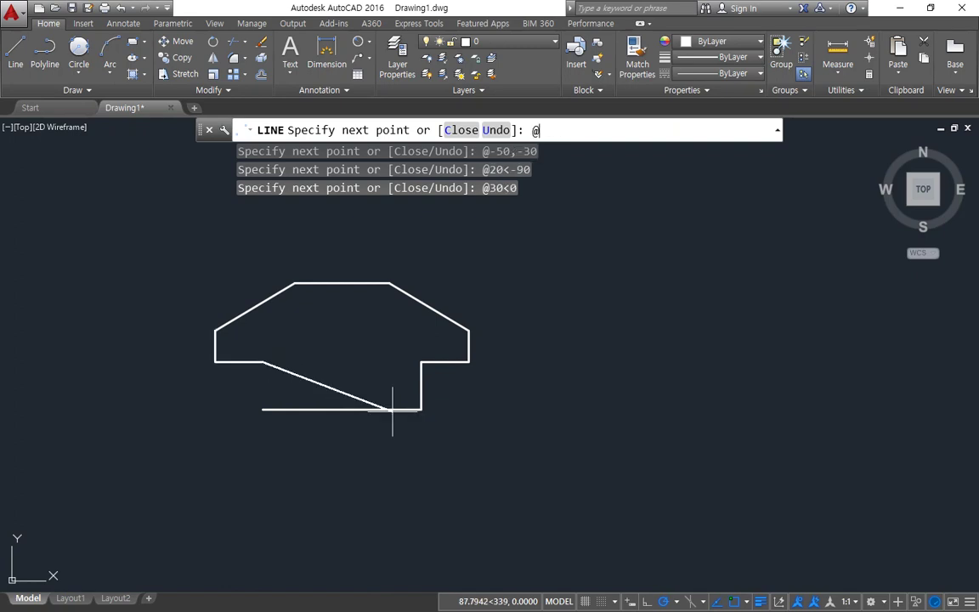
type("C")
key("Return")
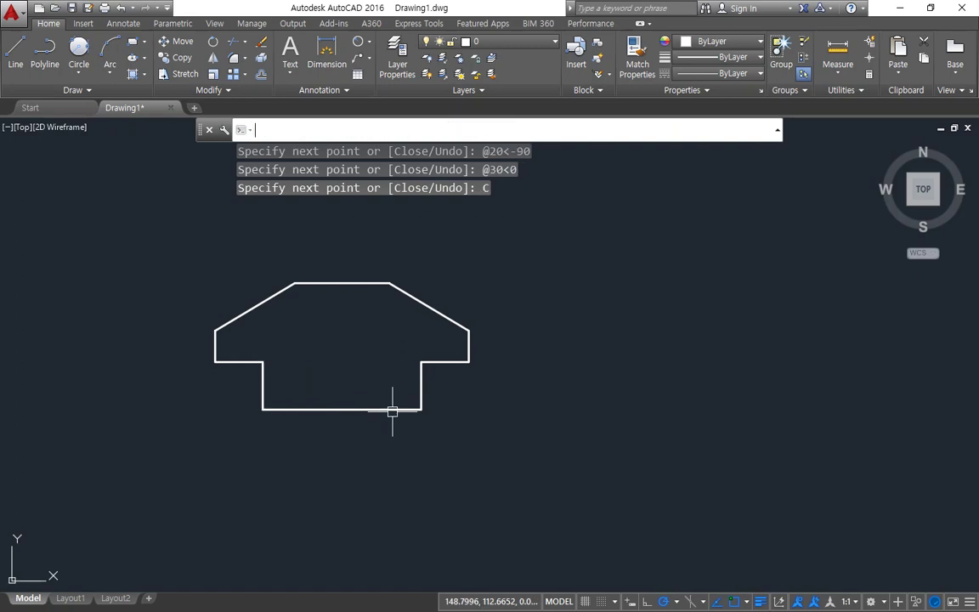
Erase the whole closed outline
left_click(553, 463)
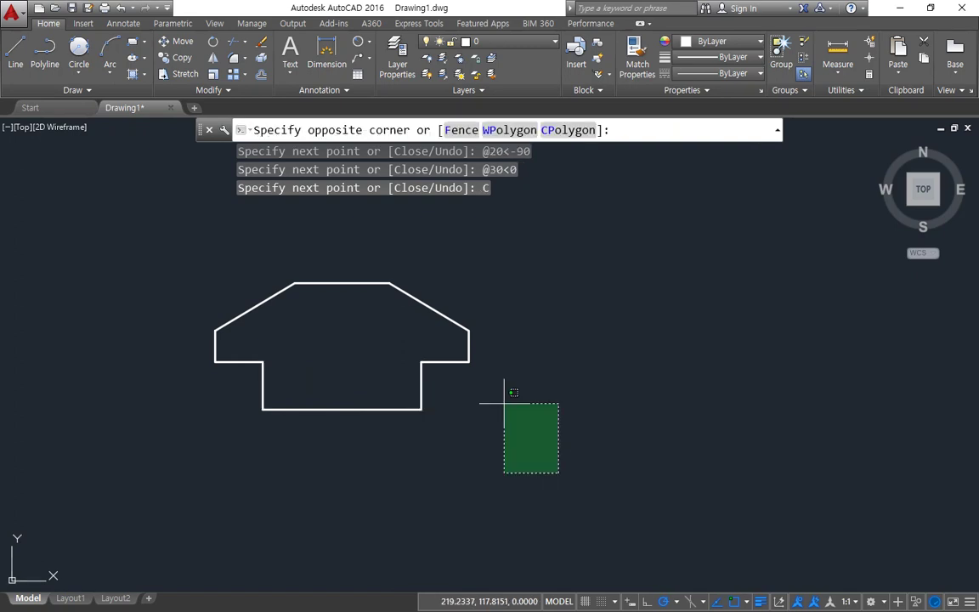
left_click(120, 227)
type("E")
key("Return")
type("L")
key("Return")
left_click(221, 352)
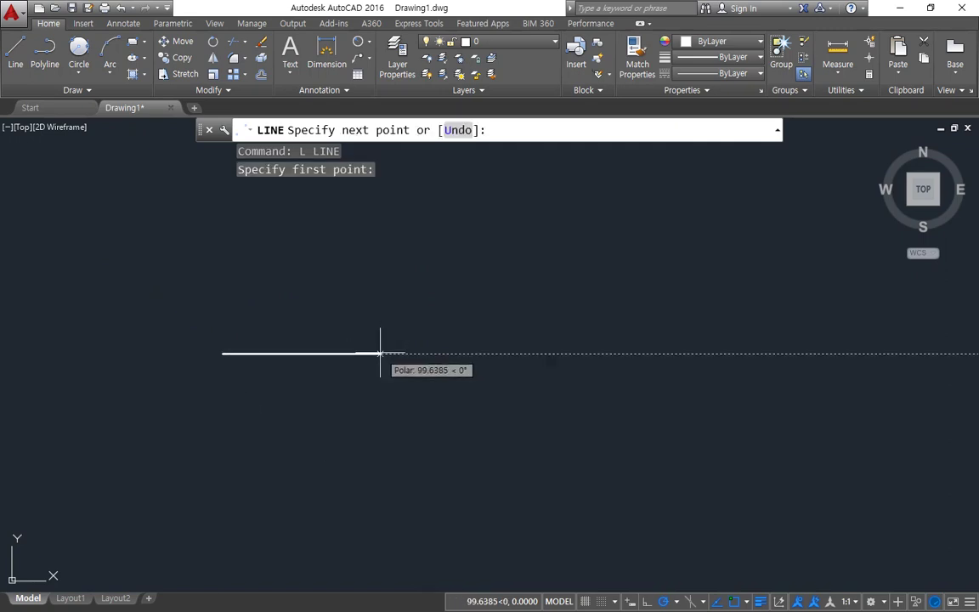
key("Escape")
Draw a long horizontal line and a long vertical line crossing it near its left end
key("Return")
left_click(155, 416)
left_click(848, 412)
key("Return")
key("Return")
left_click(228, 514)
middle_click_drag(232, 303, 224, 408)
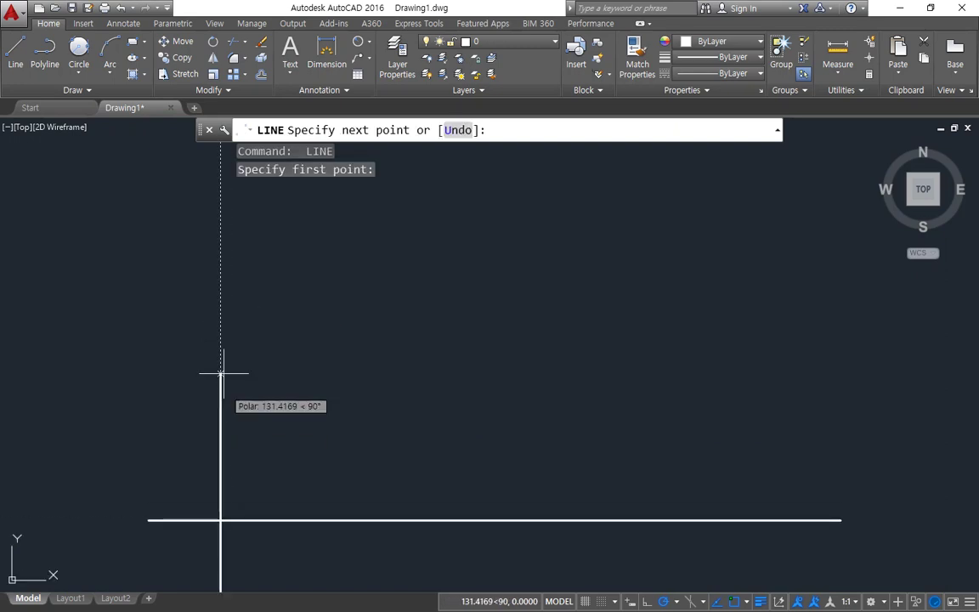
left_click(221, 162)
key("Return")
Offset the vertical line to the right and the horizontal line upward by 30 units
middle_click_drag(268, 456, 225, 411)
type("o")
key("Return")
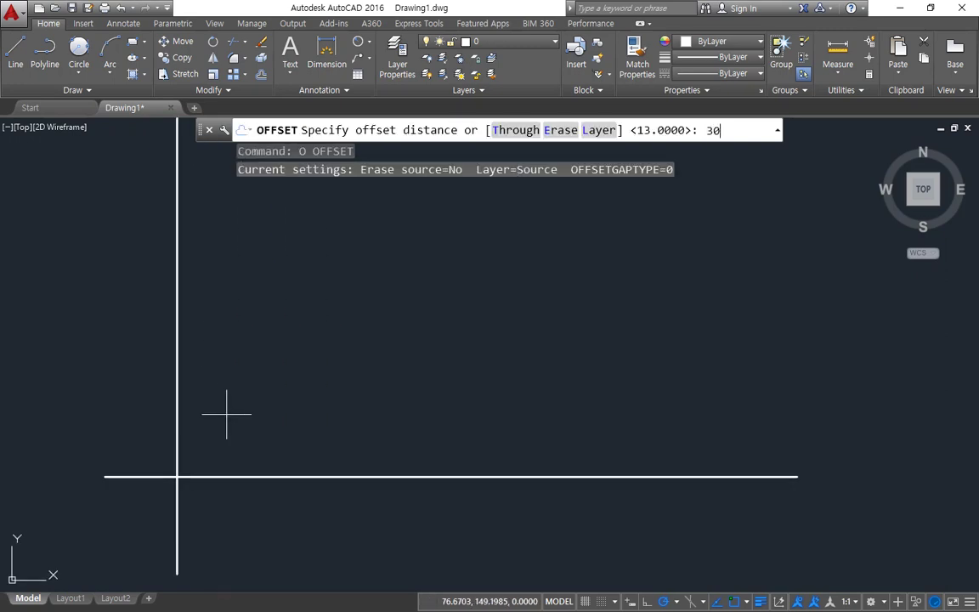
type("30")
key("Return")
left_click(177, 431)
left_click(241, 439)
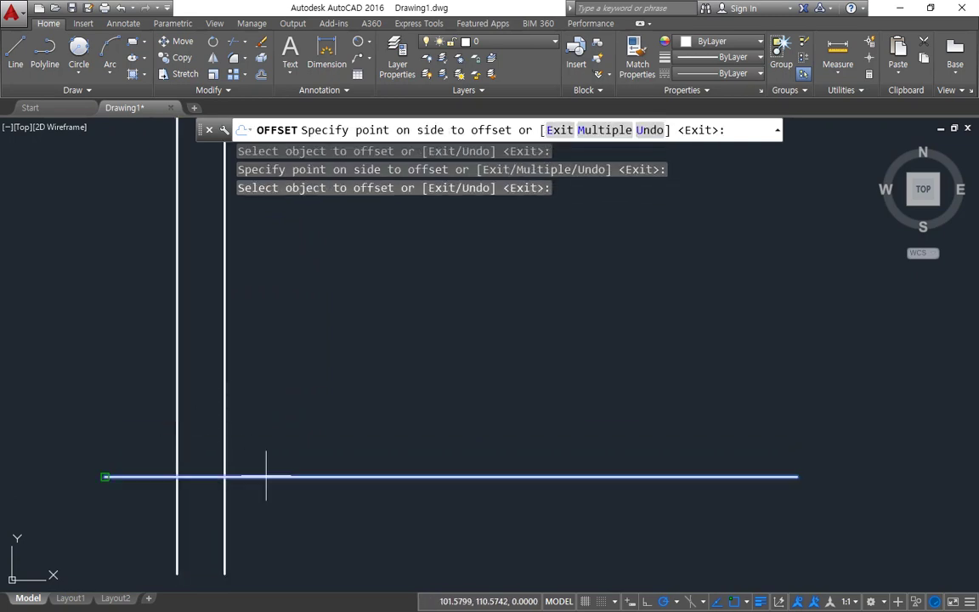
left_click(266, 476)
left_click(264, 459)
key("Return")
Erase the two 30-unit offset copies
left_click(259, 454)
left_click(217, 395)
type("e")
key("Return")
Offset the vertical line 160 units to the right
type("o")
key("Return")
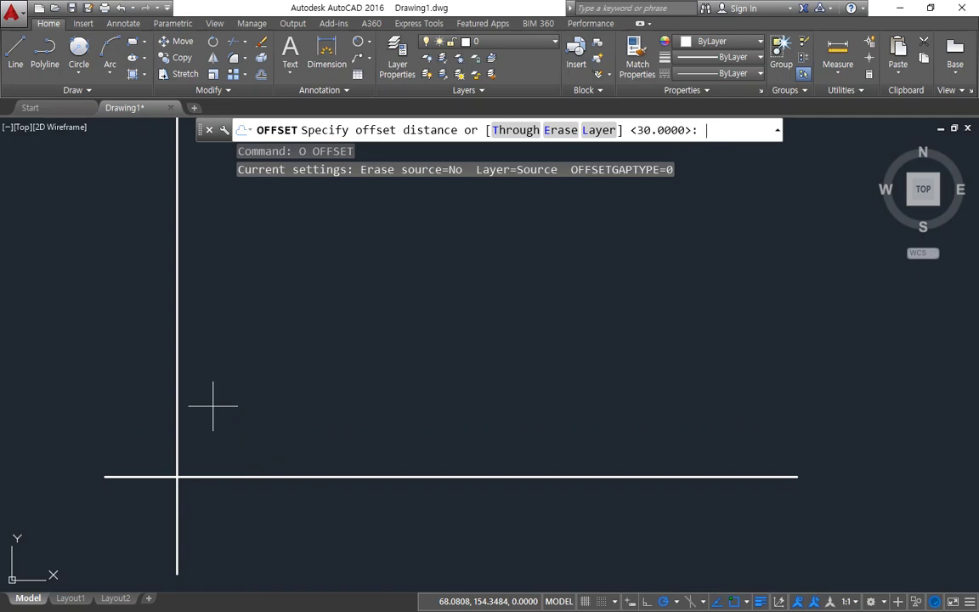
type("160")
key("Return")
left_click(177, 406)
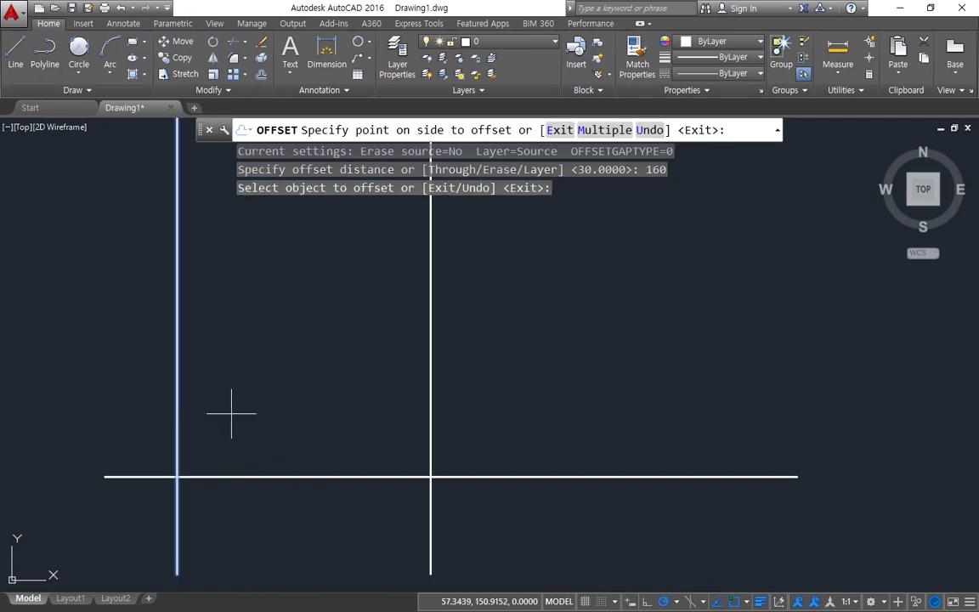
left_click(289, 413)
Offset the horizontal line 80 units upward
type("o")
key("Return")
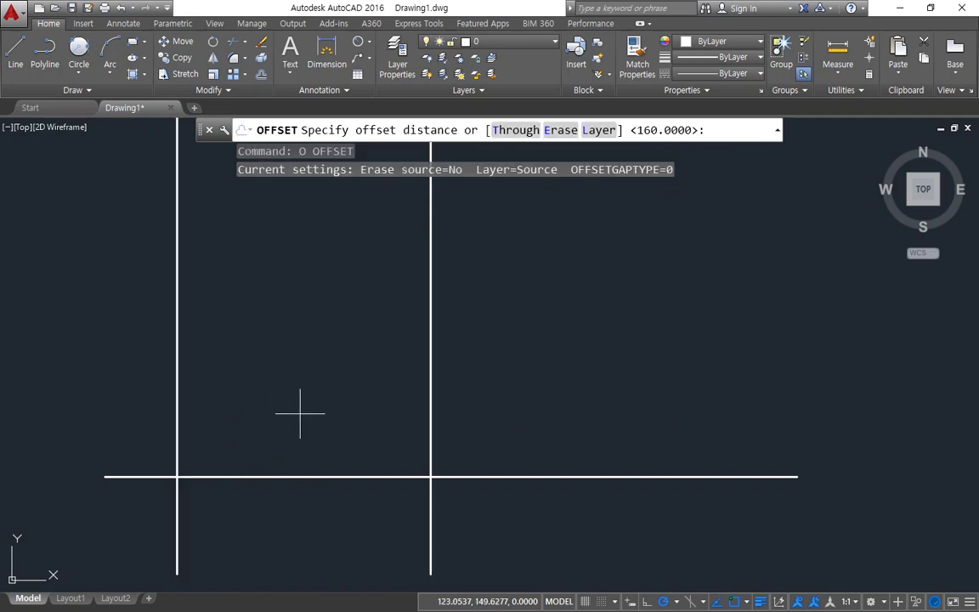
type("80")
key("Return")
left_click(273, 477)
left_click(284, 394)
key("Return")
Trim all line ends protruding past the corners to leave a closed 160 by 80 rectangle
type("tr")
key("Return")
key("Return")
left_click(564, 499)
left_click(542, 326)
left_click(505, 325)
left_click(141, 275)
left_click(155, 274)
left_click(141, 473)
left_click(96, 505)
left_click(558, 503)
key("Return")
Offset the rectangle's left, bottom and right edges 30 units inward
scroll(283, 473, "up", 4)
mouse_move(282, 474)
middle_mouse_down()
mouse_move(477, 565)
mouse_move(427, 499)
middle_mouse_up()
type("o")
key("Return")
type("3")
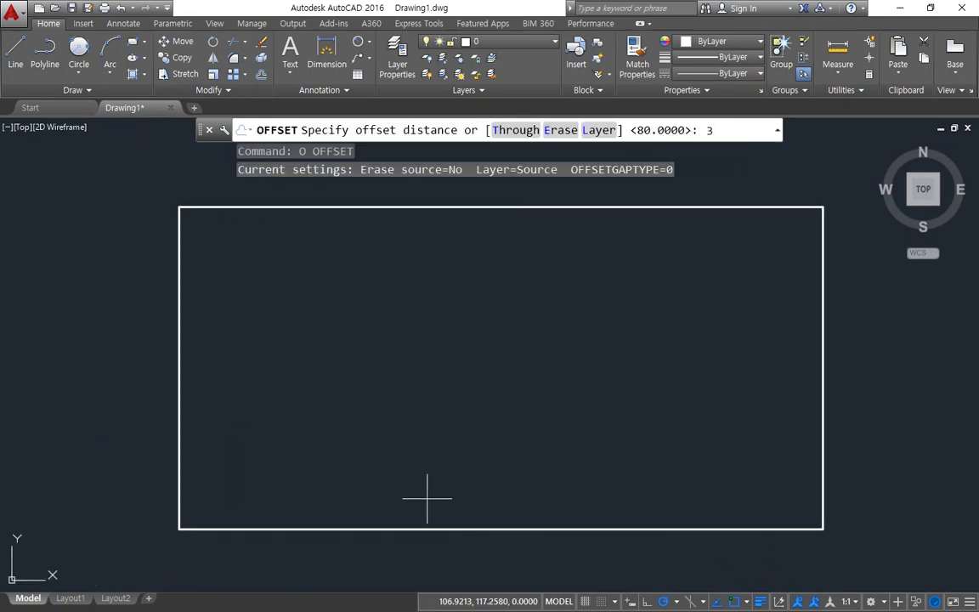
type("0")
key("Return")
left_click(178, 466)
left_click(240, 469)
left_click(270, 528)
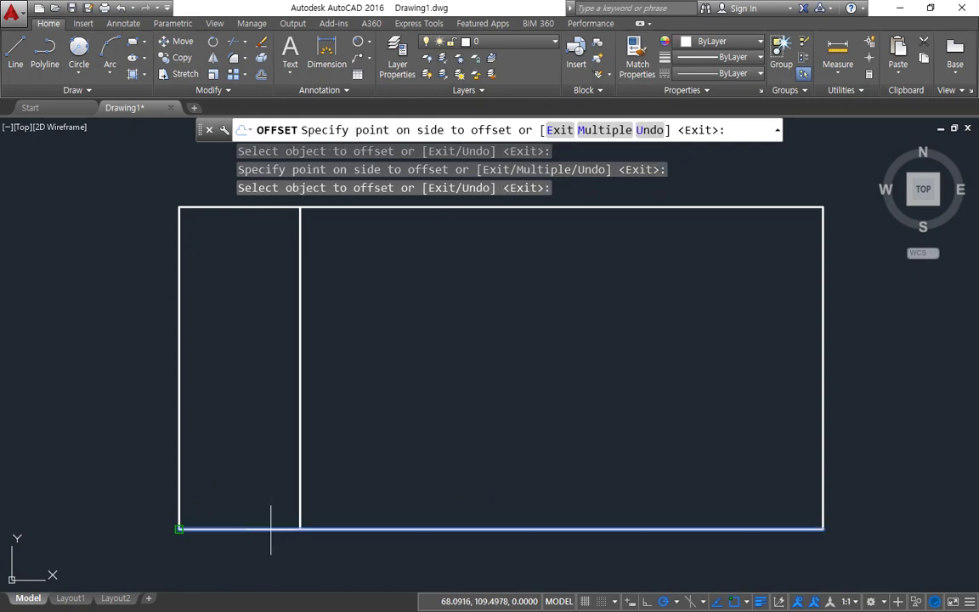
left_click(281, 502)
left_click(822, 471)
left_click(760, 476)
key("Return")
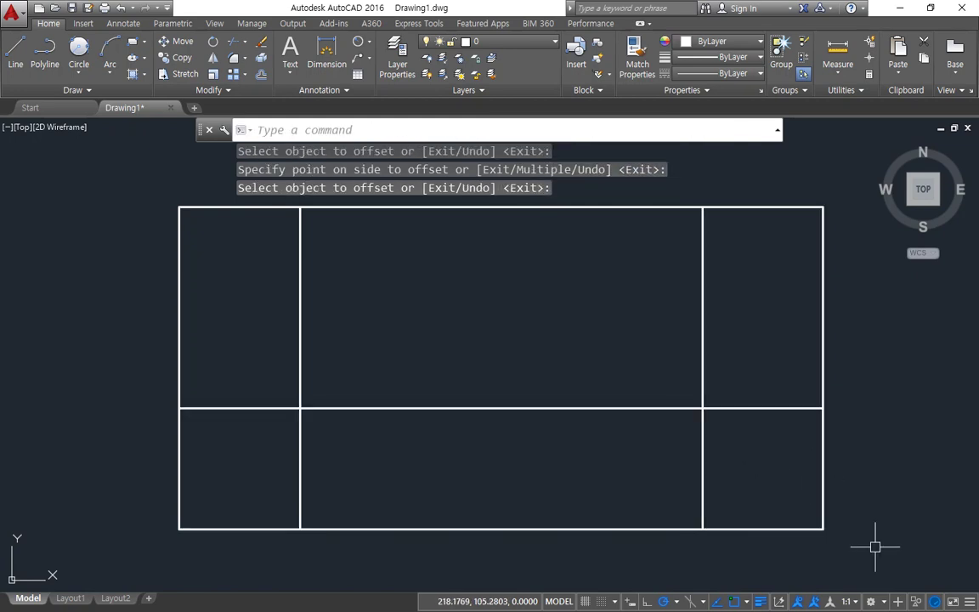
Trim away both lower corner squares and the interior line pieces to leave a T-shaped outline
type("tr")
key("Return")
key("Return")
left_click_drag(859, 547, 782, 492)
left_click(131, 538)
left_click(749, 367)
left_click(291, 319)
left_click(493, 371)
left_click(449, 450)
key("Return")
Offset the T-shape's top edge 30 units downward
middle_click_drag(521, 339, 491, 405)
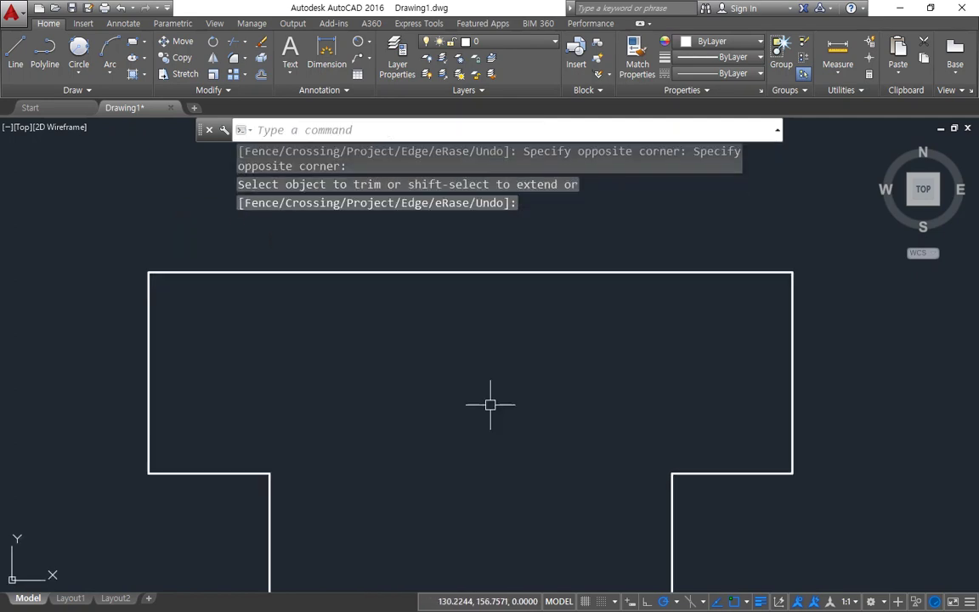
type("o")
key("Return")
type("3")
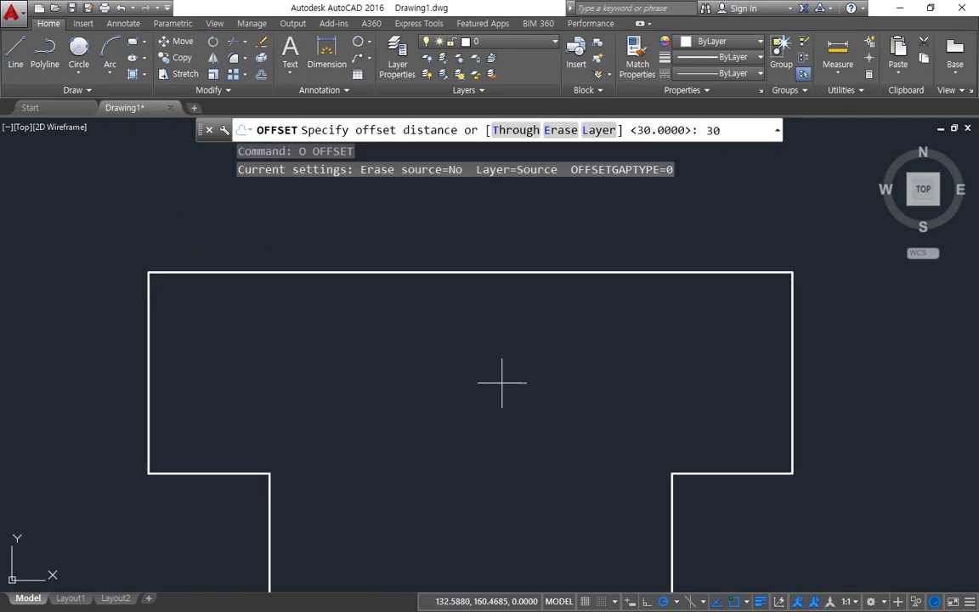
type("0")
key("Return")
left_click(492, 279)
left_click(491, 274)
left_click(477, 347)
key("Return")
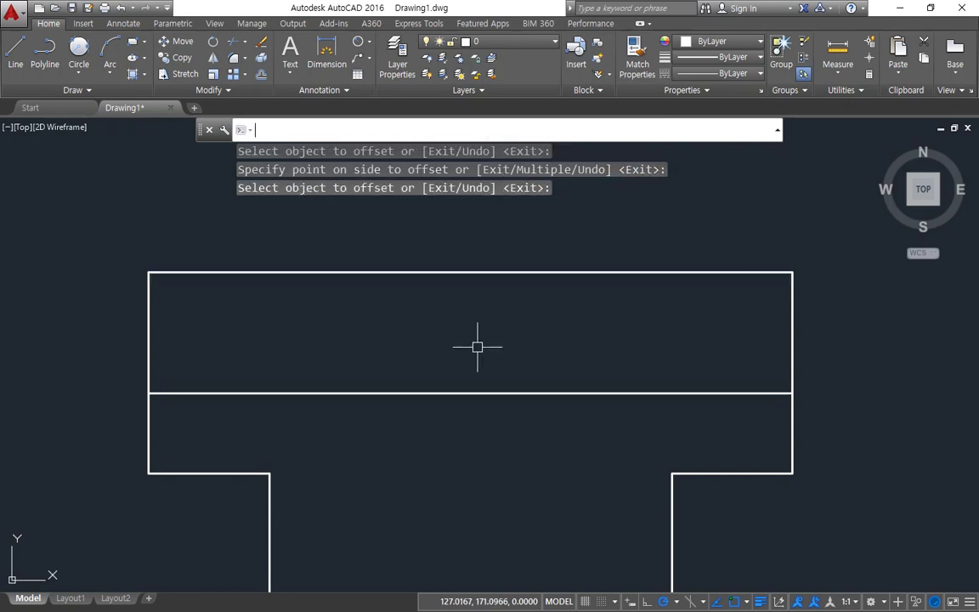
Offset the upper part's left and right edges 50 units inward
key("Return")
type("50")
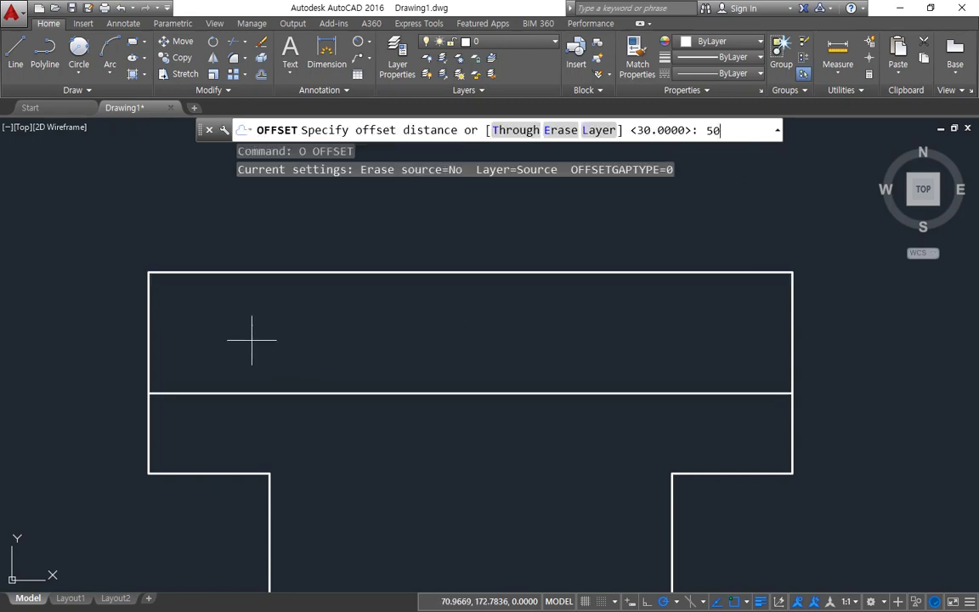
key("Return")
left_click(148, 289)
left_click(324, 329)
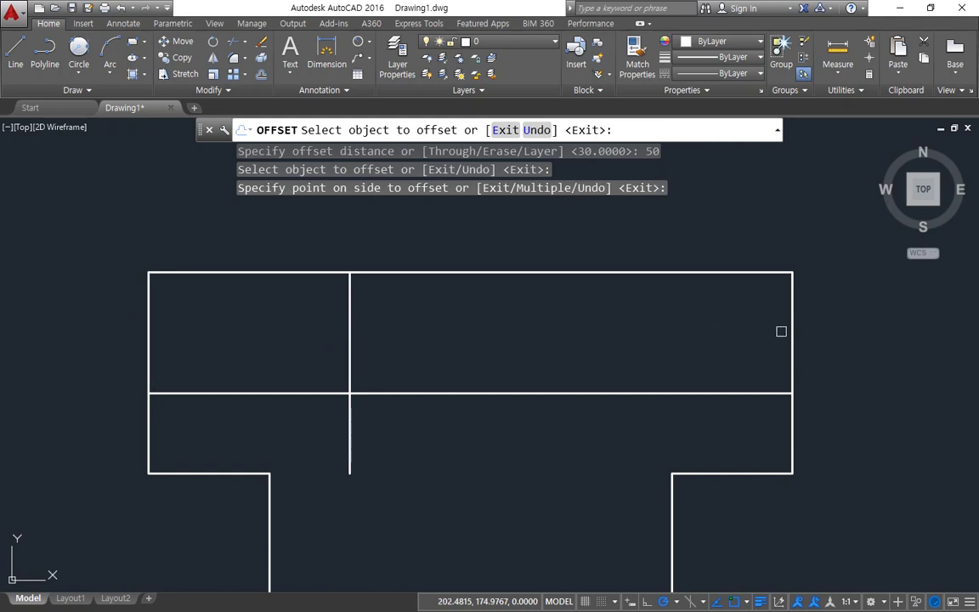
left_click(793, 333)
left_click(701, 334)
key("Return")
Trim off both upper outer corners of the outline with crossing selections, using all objects as cutting edges
type("tr")
key("Return")
key("Return")
left_click(830, 260)
left_click(770, 281)
left_click(227, 308)
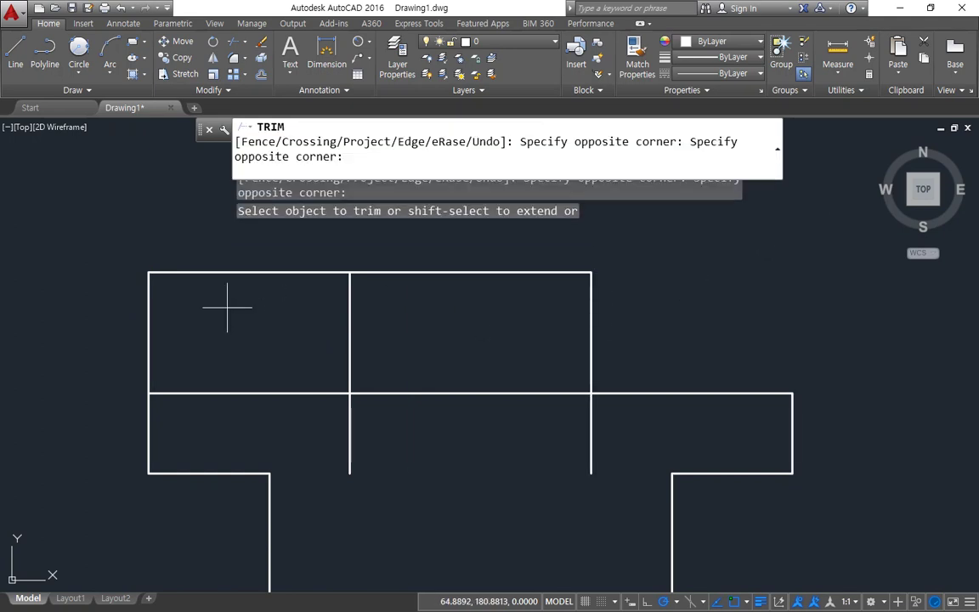
left_click(100, 247)
Draw sloping lines joining each end of the shortened top edge to the upper end of the adjacent outer side
type("l")
key("Return")
left_click(148, 392)
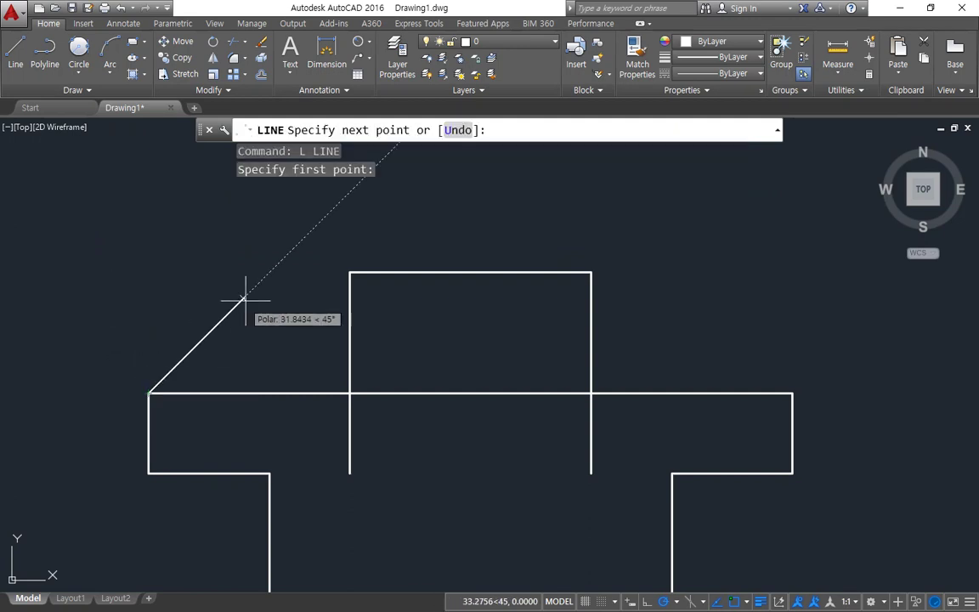
left_click(349, 273)
key("Return")
key("Return")
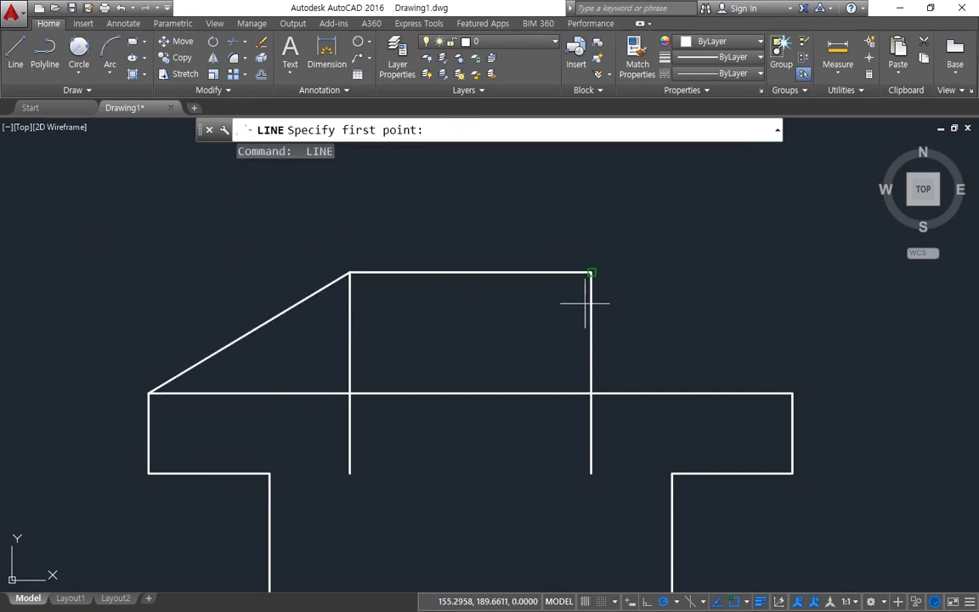
left_click(591, 273)
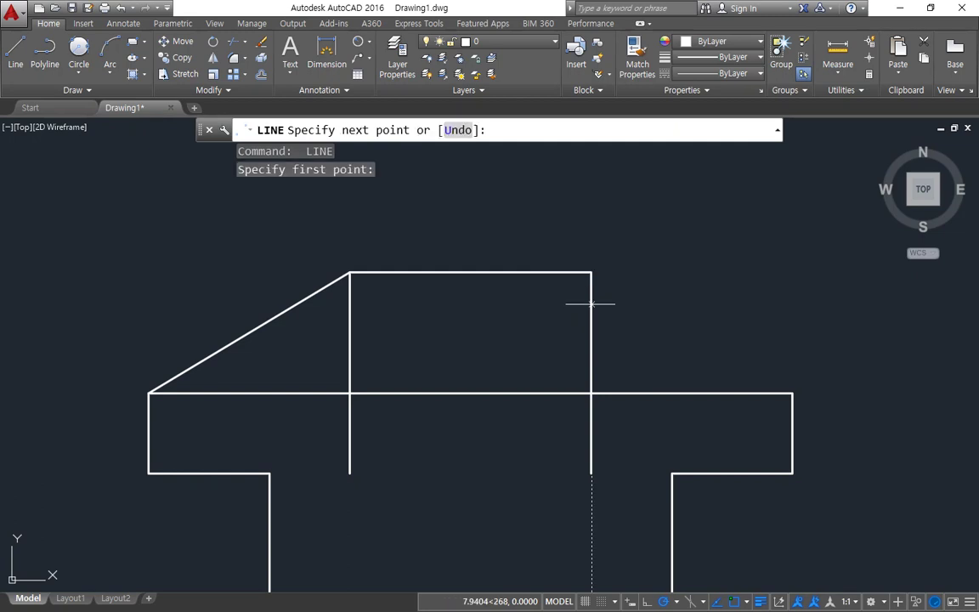
left_click(731, 393)
key("Return")
Delete the two vertical construction lines and the horizontal one inside the outline
left_click(637, 436)
left_click(268, 333)
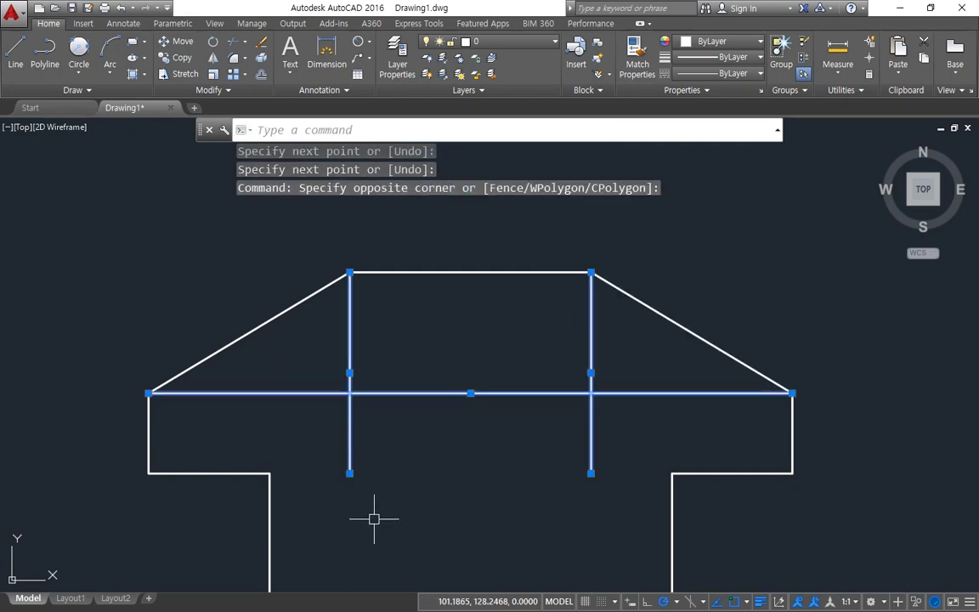
scroll(356, 416, "down", 2)
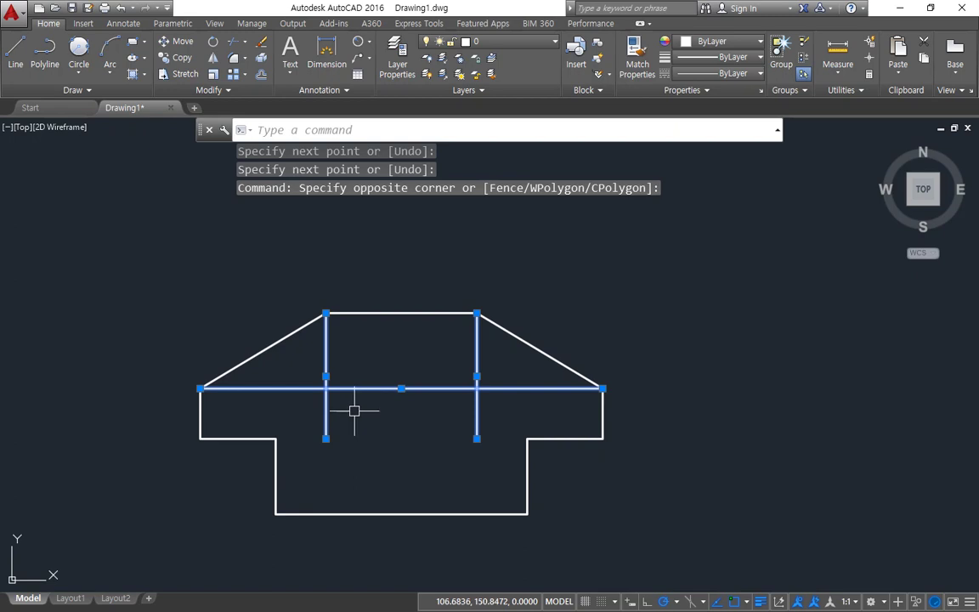
key("Delete")
Draw a vertical centre line from the top edge's midpoint perpendicular to the bottom edge, using Midpoint and Perpendicular snap overrides
type("L")
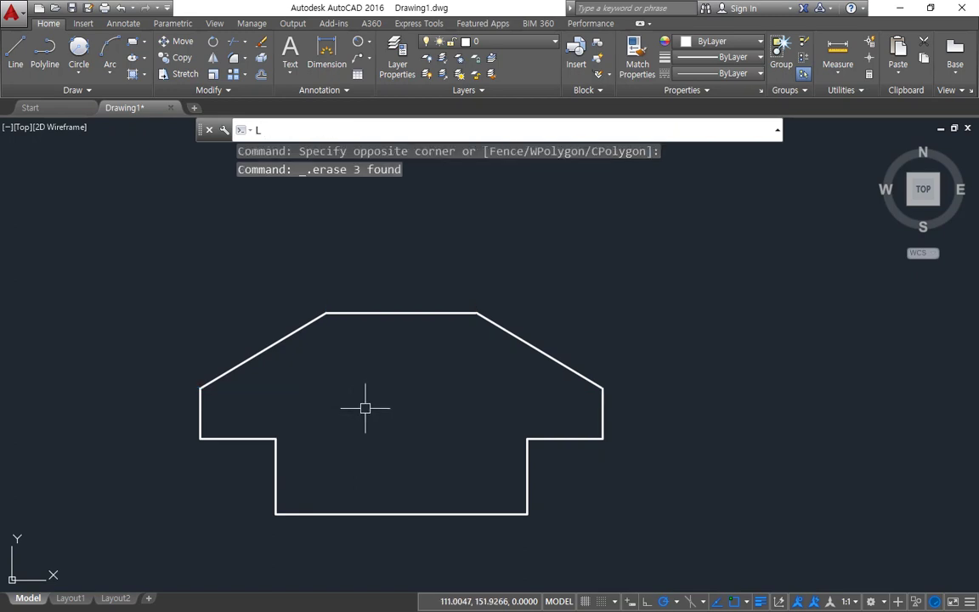
key("Return")
right_click(661, 262, "shift")
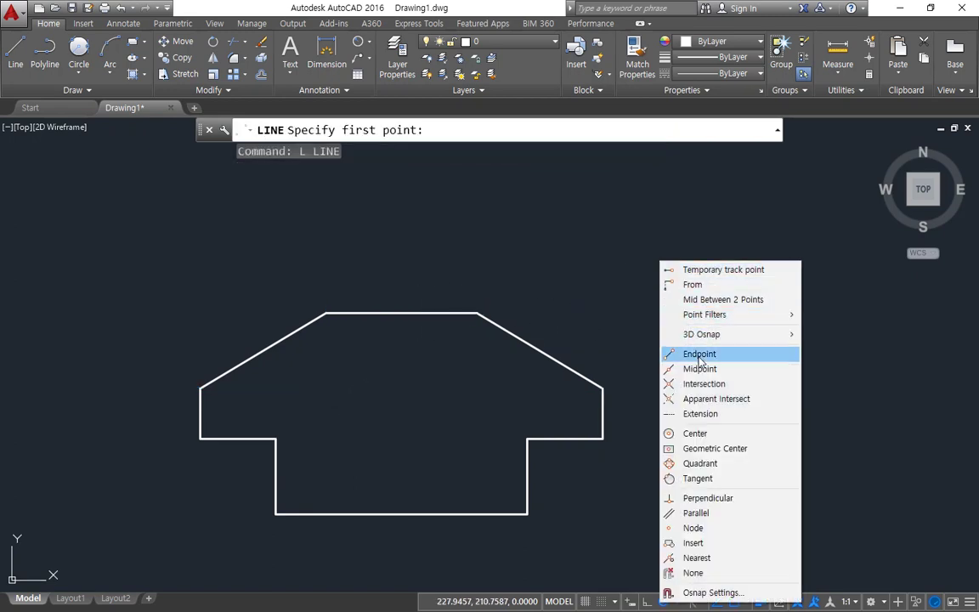
left_click(732, 367)
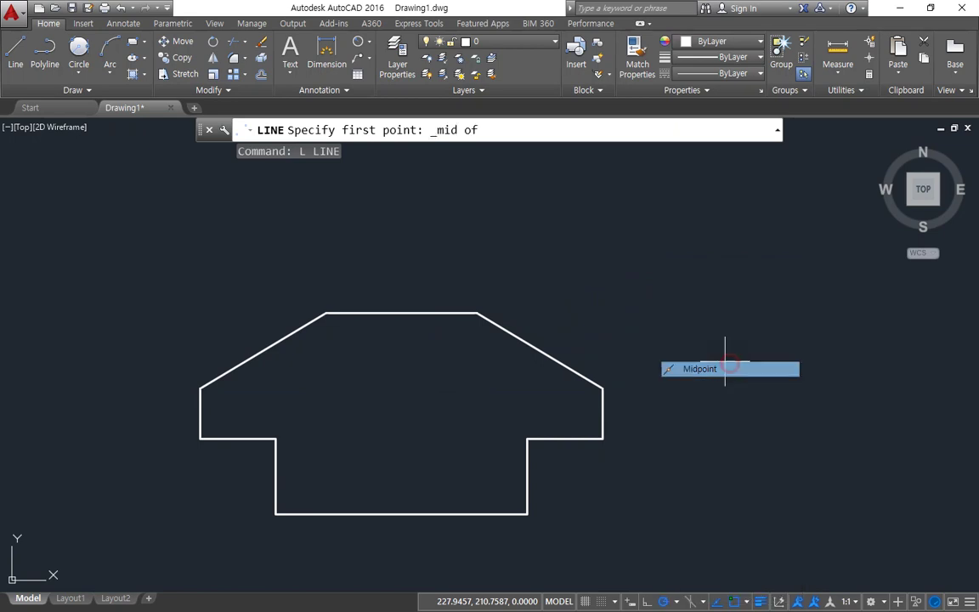
left_click(393, 309)
right_click(467, 365, "shift")
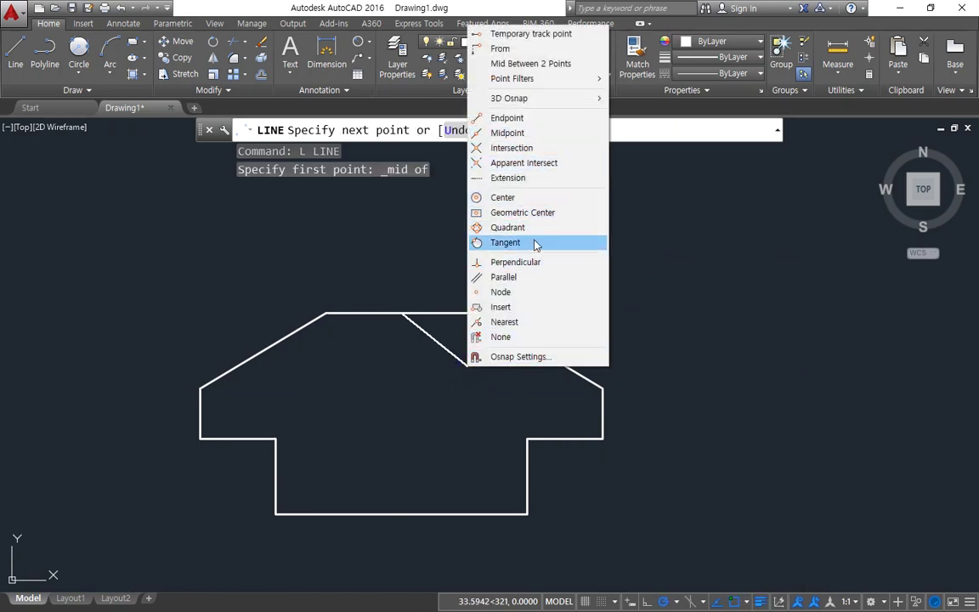
left_click(531, 262)
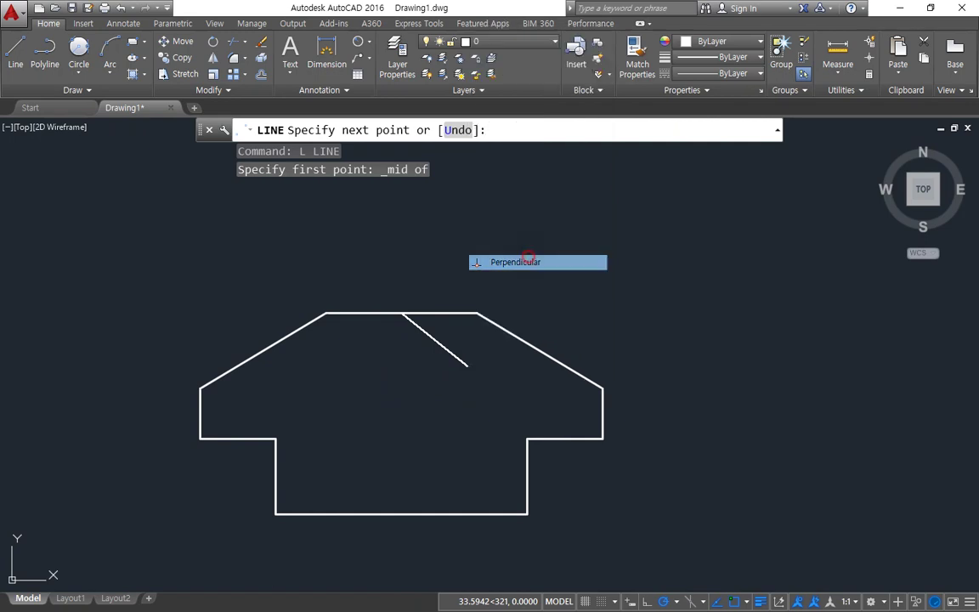
left_click(431, 516)
key("Return")
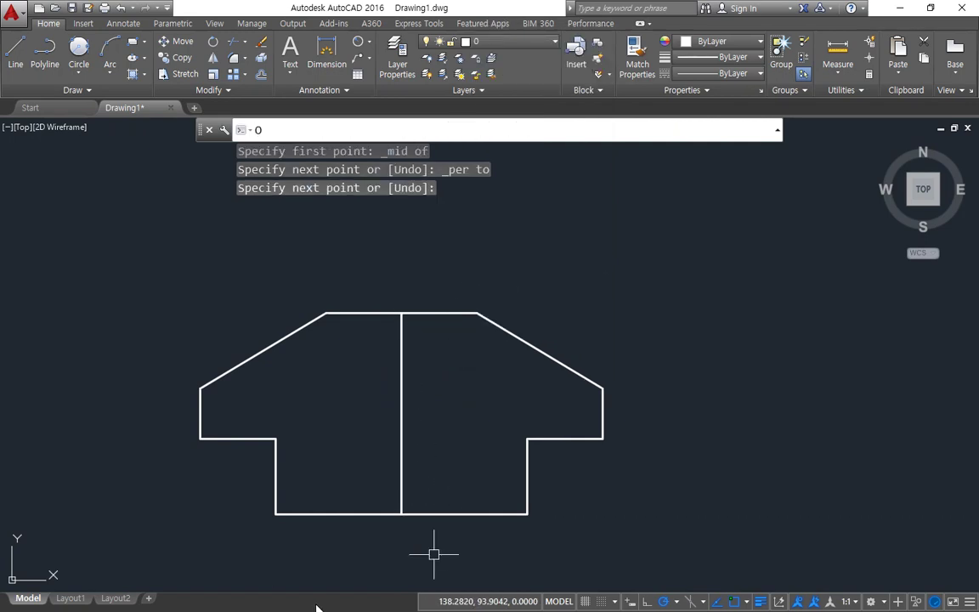
Offset the outline's bottom edge 40 units upward
type("o")
key("Return")
type("40")
key("Return")
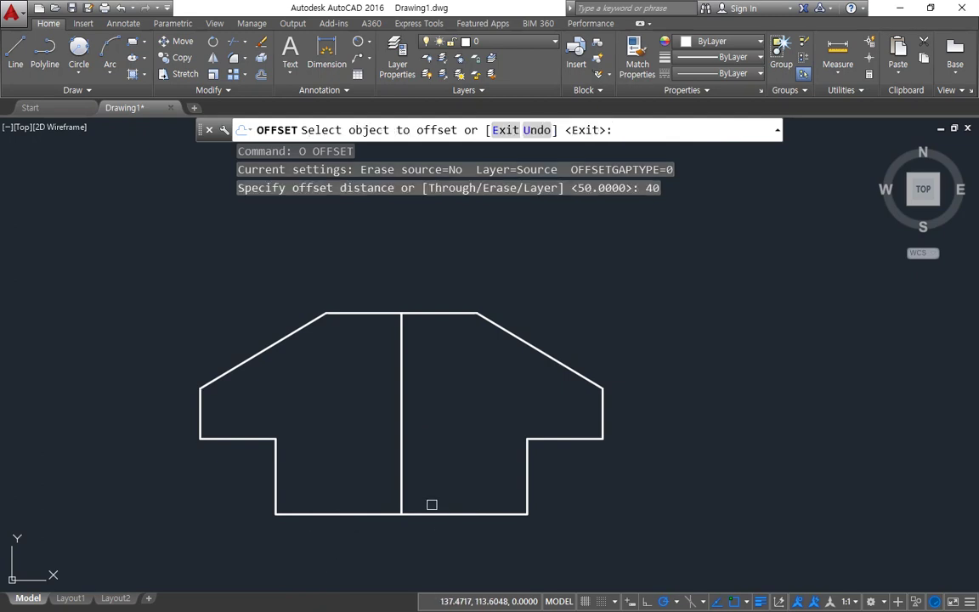
left_click(432, 514)
left_click(436, 456)
key("Return")
Draw a circle of radius 20 centred where the vertical centre line crosses the offset horizontal line
type("c")
key("Return")
left_click(401, 414)
type("20")
key("Return")
Draw a circle of radius 5 tangent to the left wing's vertical side and its lower edge, using the Ttr option
key("Return")
type("t")
key("Return")
left_click(200, 411)
left_click(226, 439)
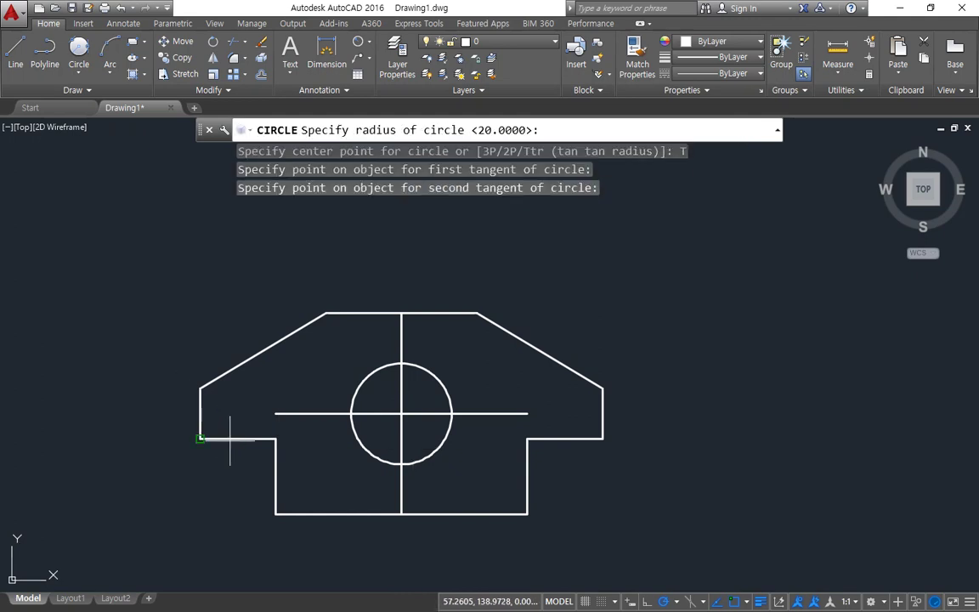
type("5")
key("Return")
Draw a circle of radius 5 tangent to the right wing's lower edge and vertical side, using the Ttr option
type("c")
key("Return")
type("ter point")
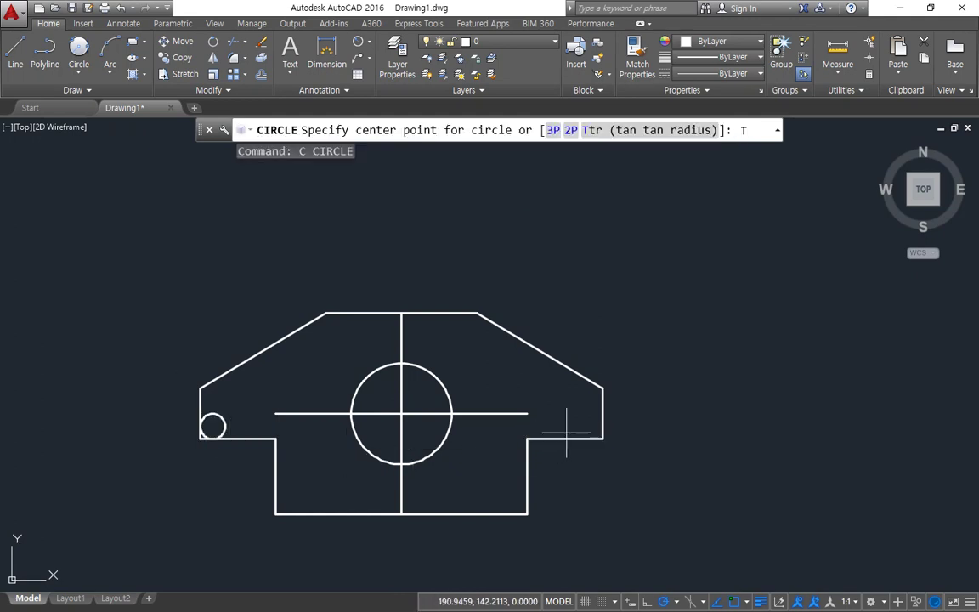
key("Return")
left_click(570, 438)
left_click(602, 427)
key("Return")
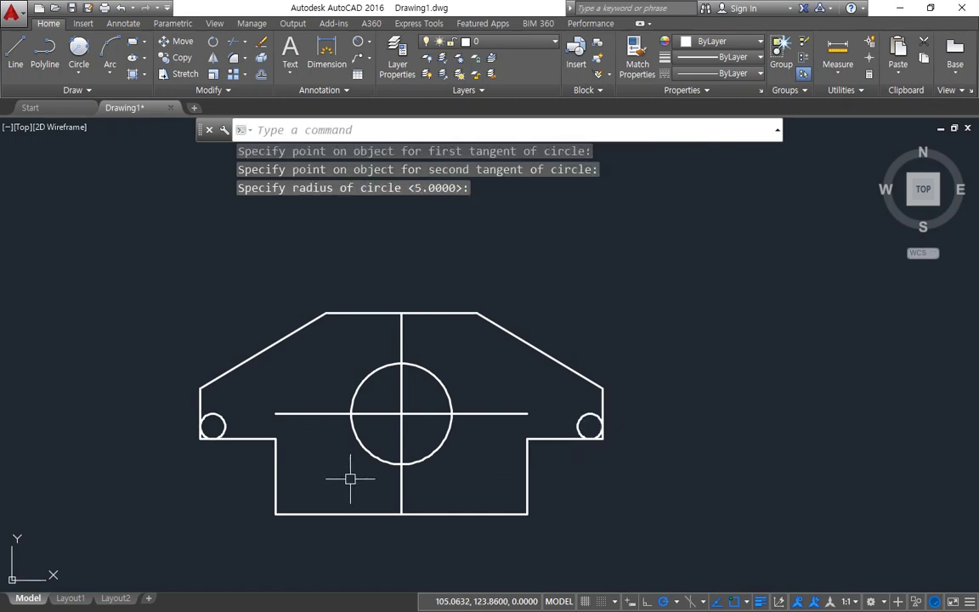
Draw a circle of radius 10 tangent to the lower block's left side and bottom edge, using the Ttr option
type("c")
key("Return")
type("t")
key("Return")
left_click(275, 486)
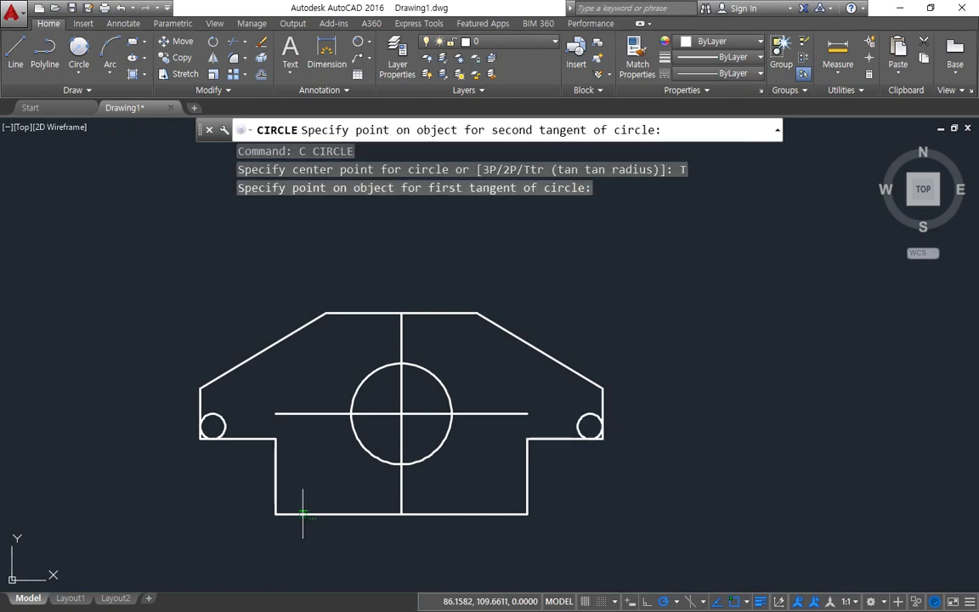
left_click(302, 513)
type("10")
key("Return")
Draw a circle of radius 10 tangent to the lower block's bottom edge and right side, using the Ttr option
type("c")
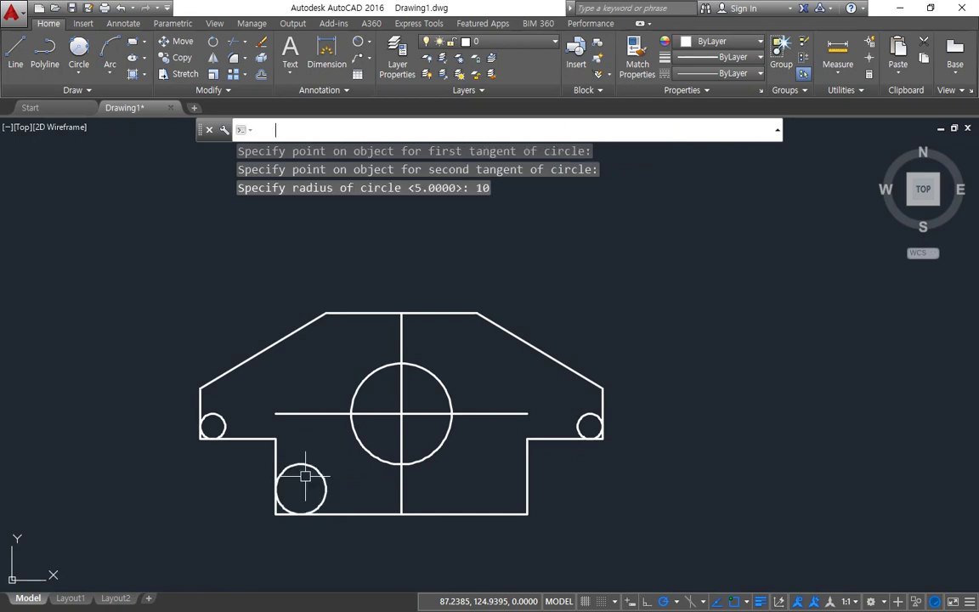
key("Return")
type("t")
key("Return")
left_click(484, 512)
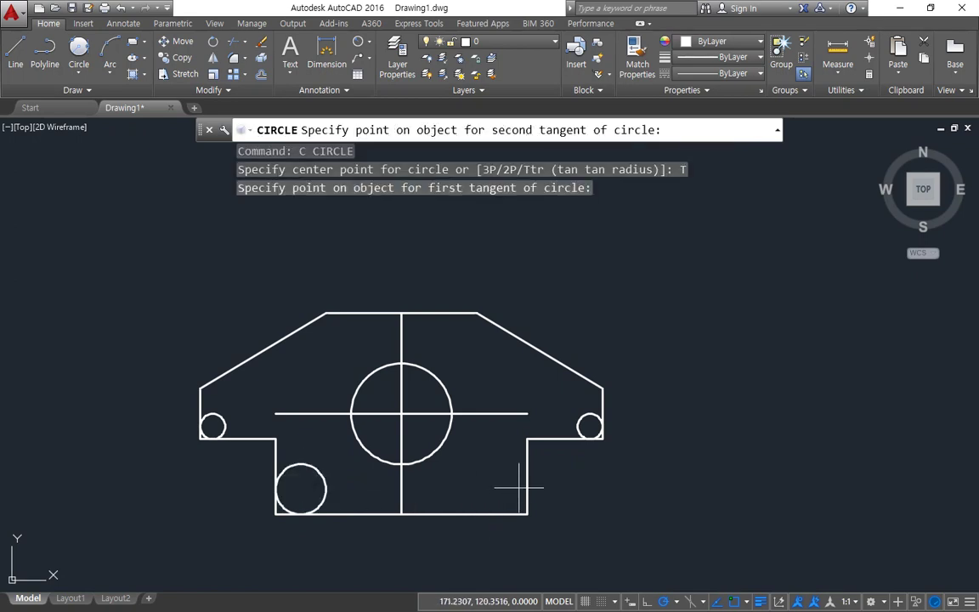
left_click(527, 484)
key("Return")
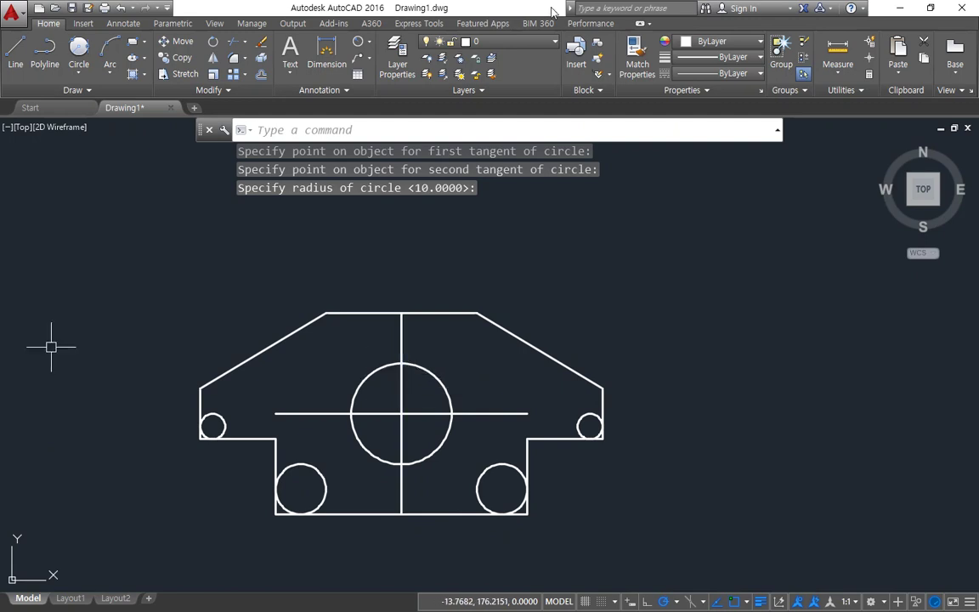
Switch to the browser, open the 150 by 100 exercise drawing's image in its own tab, and reposition the window for viewing
key("alt+Tab")
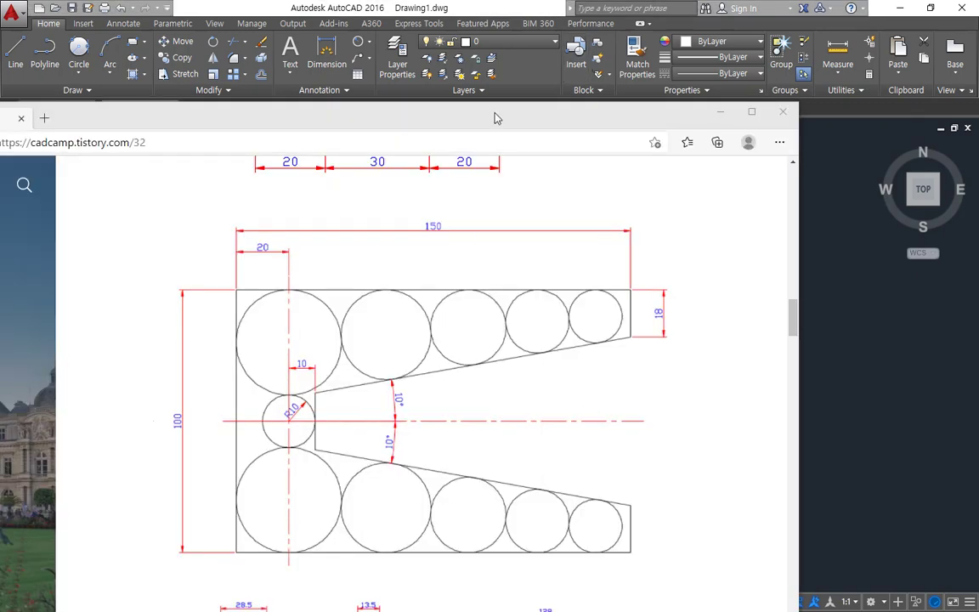
right_click(464, 397)
left_click(491, 396)
left_click(132, 125)
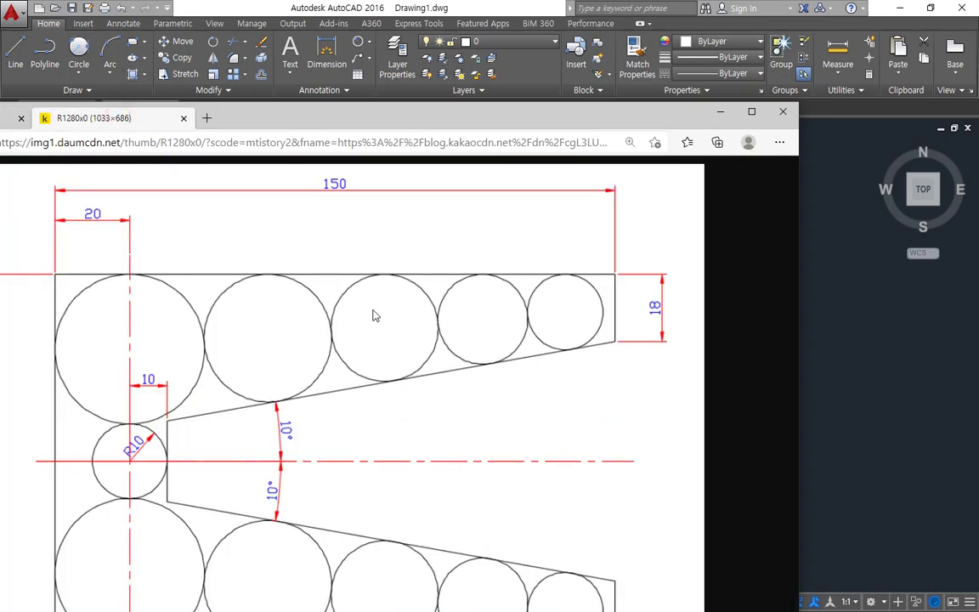
mouse_move(442, 116)
left_mouse_down()
mouse_move(540, 101)
mouse_move(542, 71)
left_mouse_up()
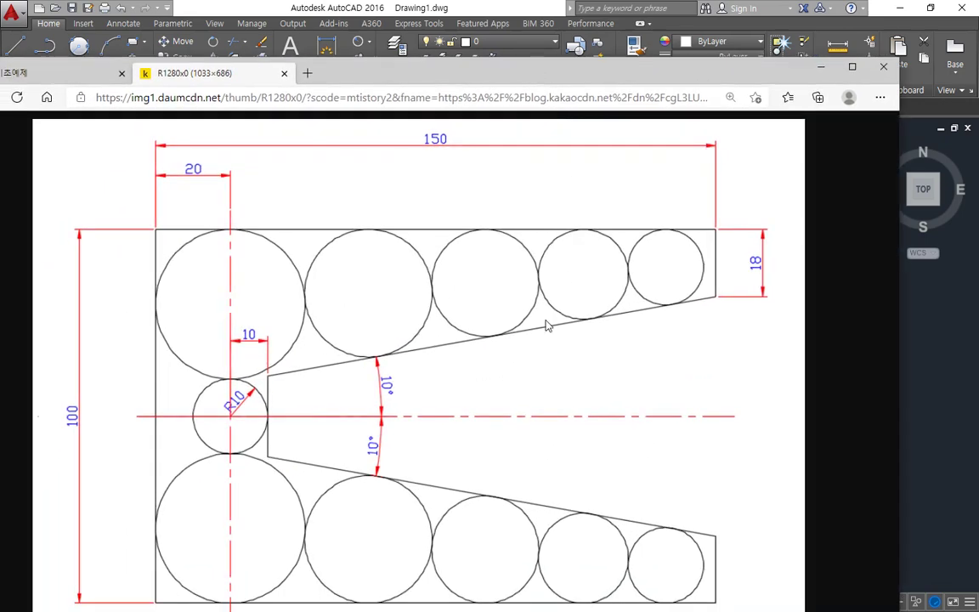
Examine how the upper sloped line's direction angle follows from its 10° slope and the 180° horizontal, marking it on the exercise drawing
mouse_move(372, 394)
left_mouse_down()
mouse_move(405, 398)
mouse_move(420, 414)
left_mouse_up()
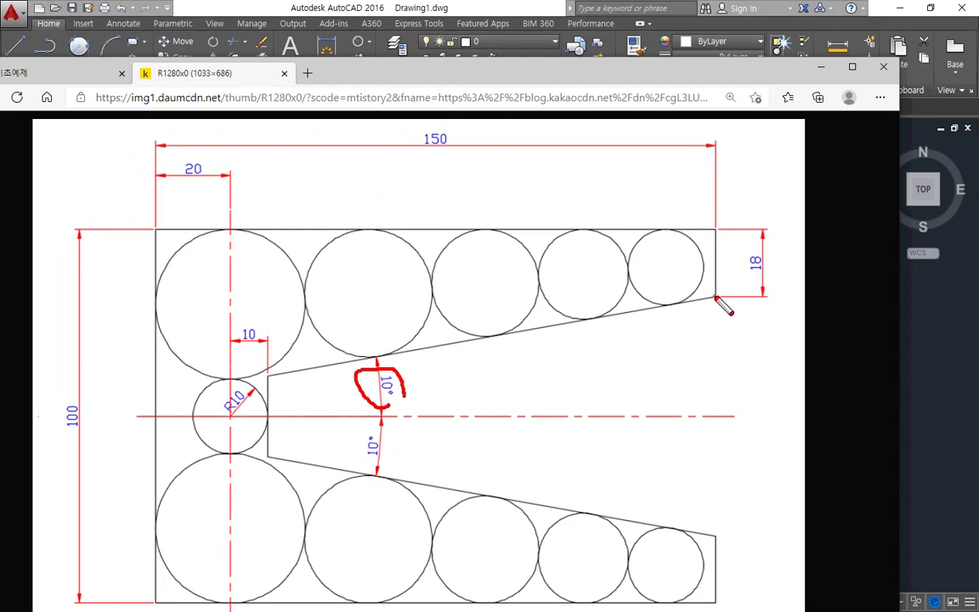
left_click_drag(715, 296, 365, 297)
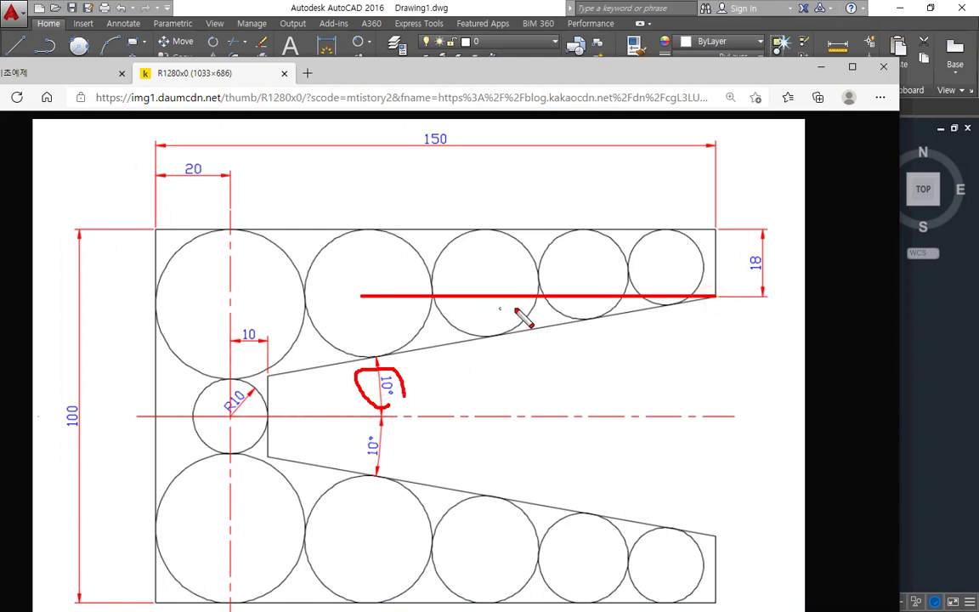
mouse_move(521, 299)
left_mouse_down()
mouse_move(520, 332)
mouse_move(473, 331)
mouse_move(496, 328)
left_mouse_up()
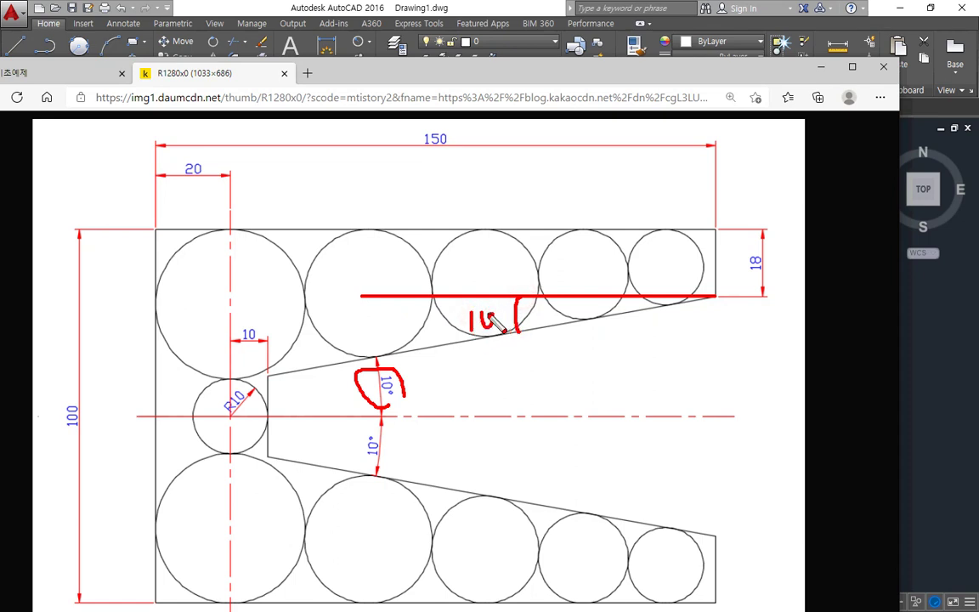
mouse_move(571, 300)
left_mouse_down()
mouse_move(612, 299)
mouse_move(552, 356)
mouse_move(612, 369)
left_mouse_up()
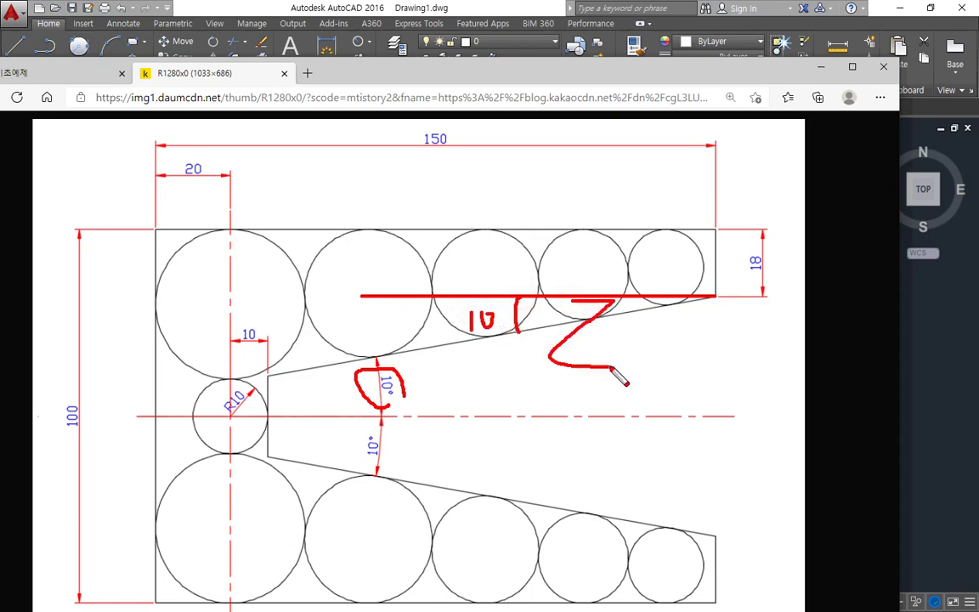
left_click_drag(717, 295, 801, 296)
left_click_drag(380, 282, 369, 319)
mouse_move(314, 270)
left_mouse_down()
mouse_move(311, 290)
mouse_move(336, 271)
mouse_move(335, 289)
mouse_move(368, 274)
left_mouse_up()
mouse_move(680, 302)
left_mouse_down()
mouse_move(423, 340)
mouse_move(452, 384)
left_mouse_up()
mouse_move(477, 350)
left_mouse_down()
mouse_move(466, 358)
mouse_move(481, 385)
mouse_move(527, 360)
left_mouse_up()
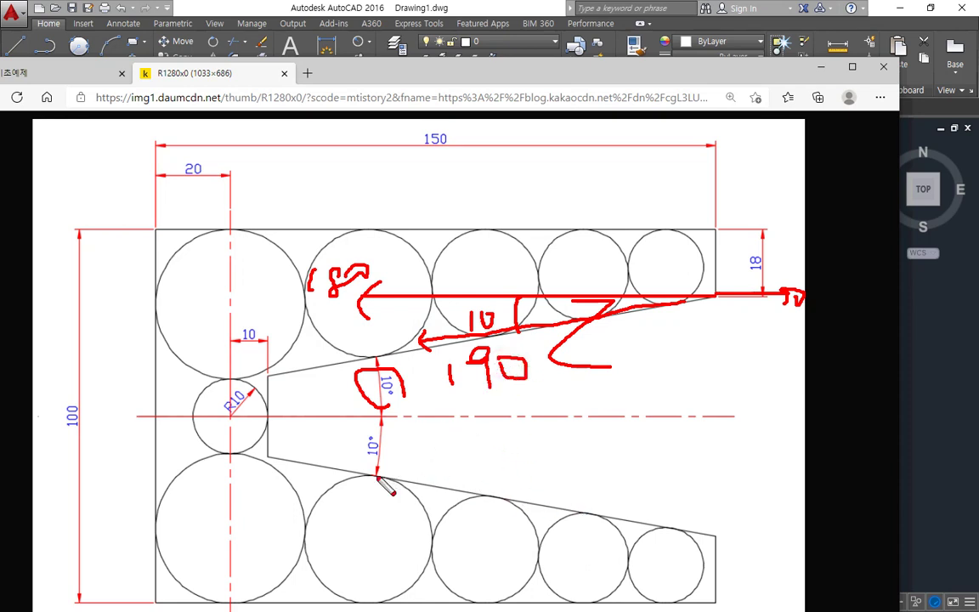
Examine the lower sloped line's direction angle and the two centre lines to start from, marking them on the exercise drawing
left_click_drag(266, 459, 633, 456)
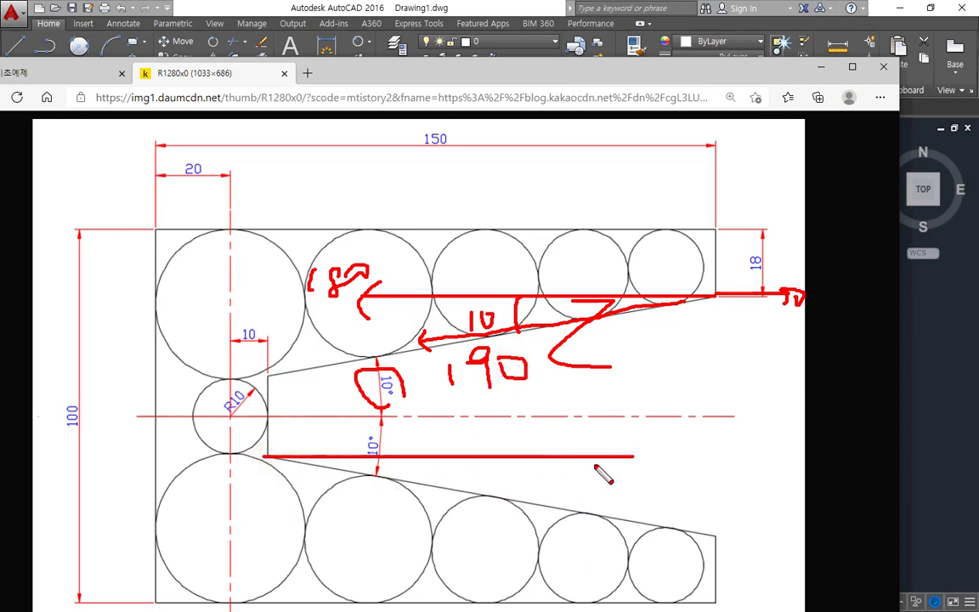
left_click_drag(738, 537, 460, 537)
left_click_drag(539, 509, 535, 534)
mouse_move(478, 510)
left_mouse_down()
mouse_move(510, 520)
mouse_move(461, 540)
mouse_move(470, 554)
left_mouse_up()
left_click_drag(401, 532, 400, 545)
mouse_move(419, 530)
left_mouse_down()
mouse_move(420, 553)
mouse_move(418, 536)
left_mouse_up()
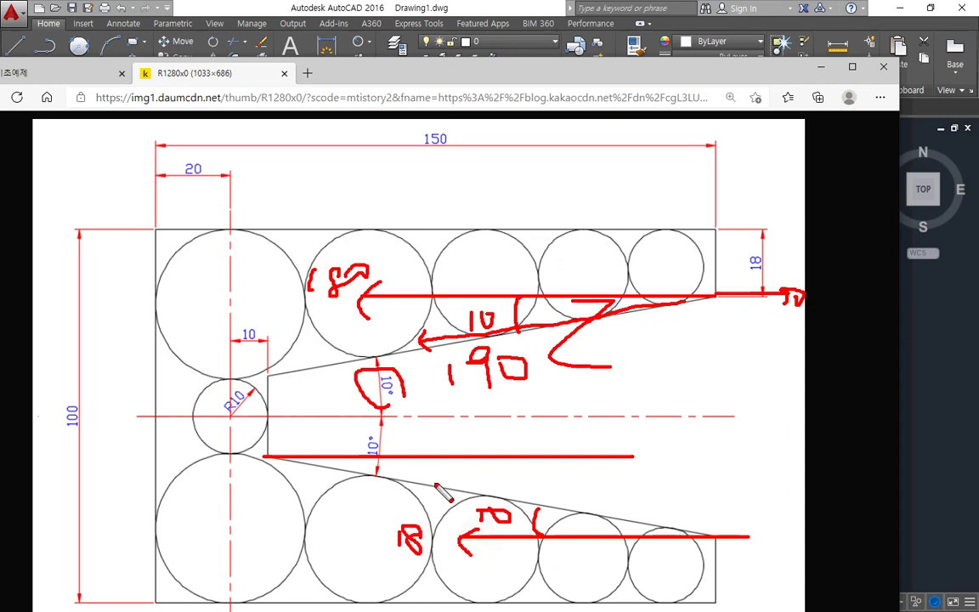
left_click_drag(584, 512, 422, 485)
mouse_move(494, 462)
left_mouse_down()
mouse_move(496, 489)
mouse_move(539, 493)
mouse_move(576, 482)
left_mouse_up()
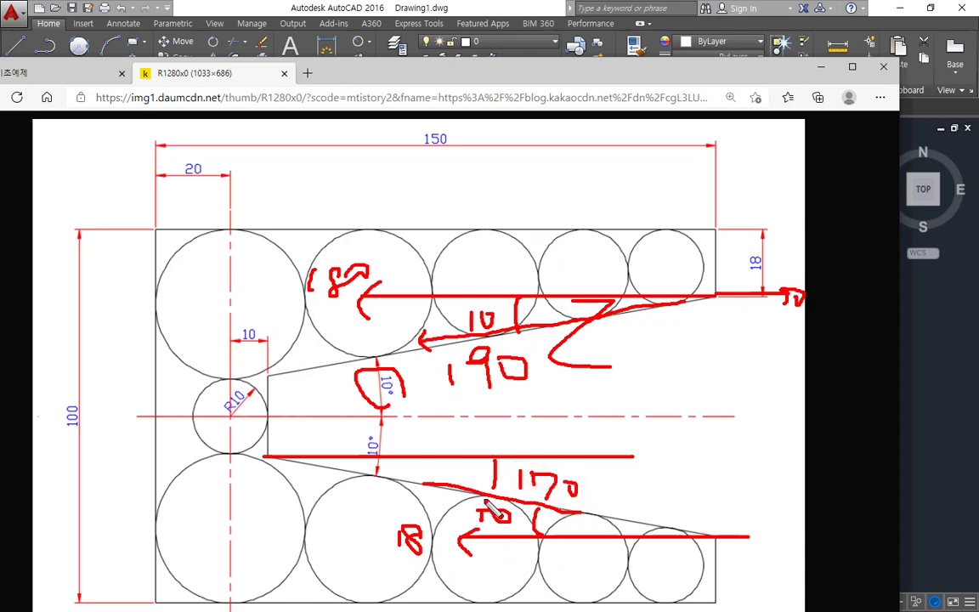
left_click_drag(155, 415, 519, 415)
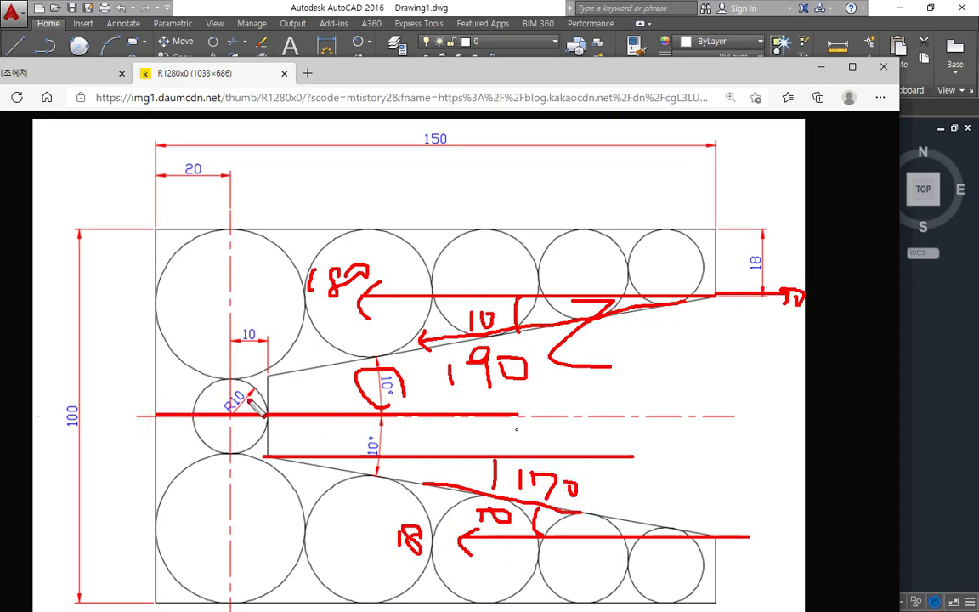
left_click_drag(230, 297, 230, 542)
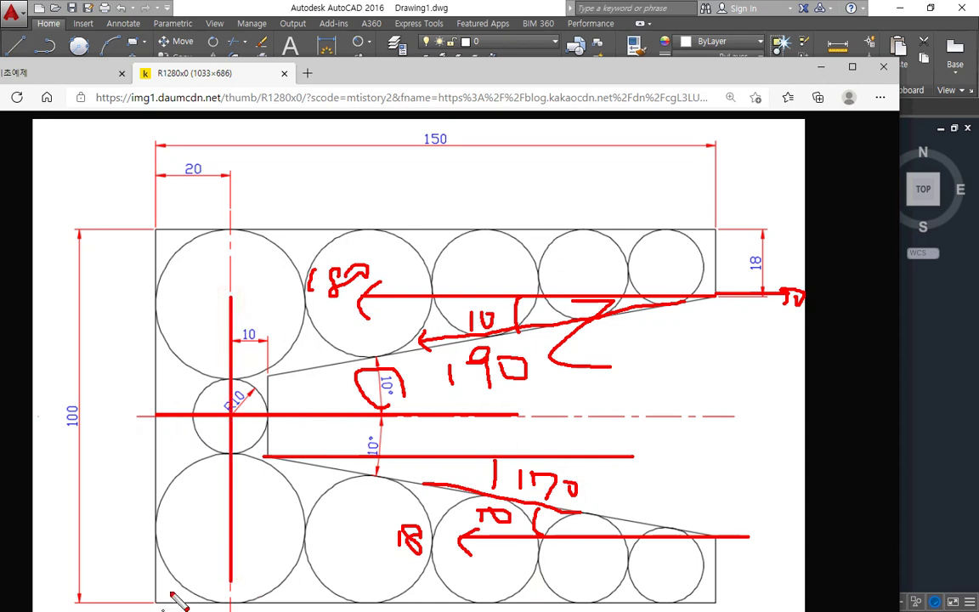
key("Escape")
Return to AutoCAD and draw a long horizontal line in an empty area as the new exercise's centre line
left_click_drag(508, 68, 0, 68)
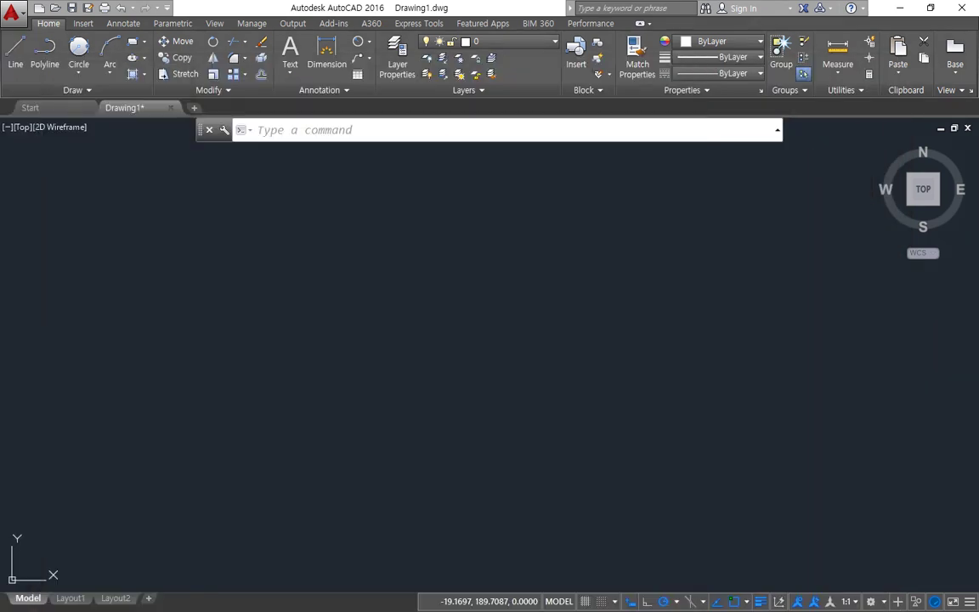
scroll(404, 347, "down", 5)
left_click(398, 407)
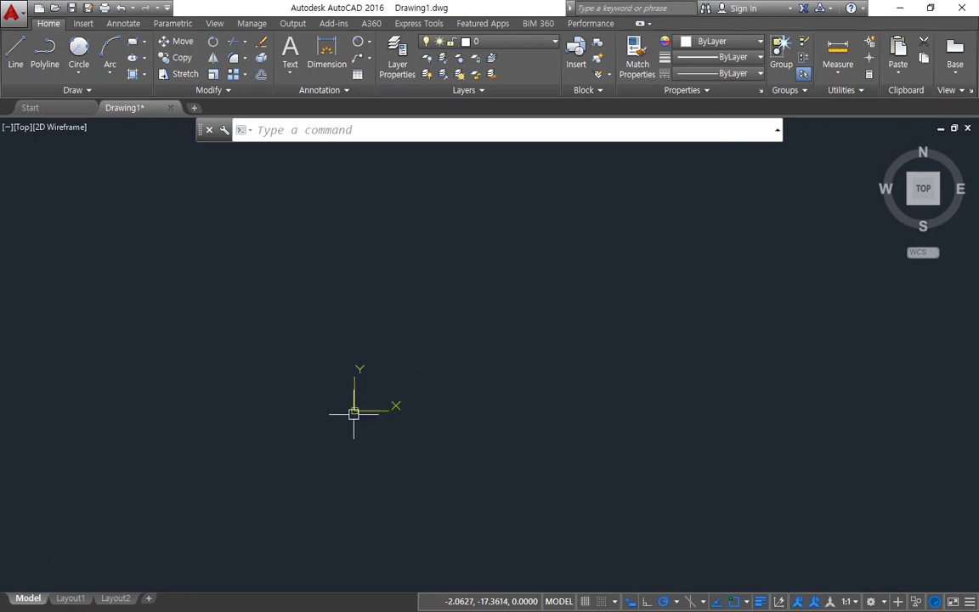
type("l")
key("Return")
left_click(306, 317)
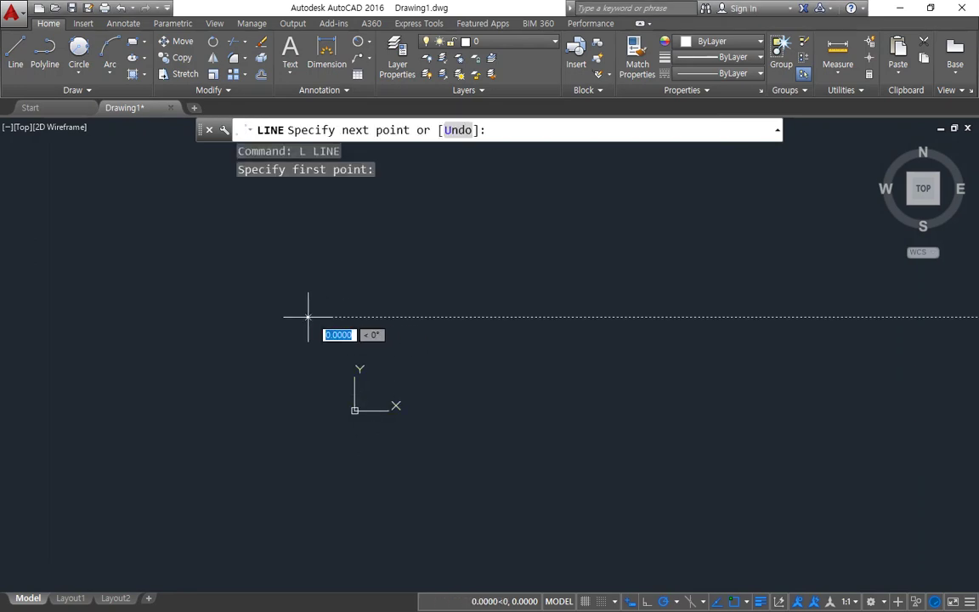
left_click(800, 317)
key("Return")
Draw a long vertical line crossing the horizontal centre line near its left quarter
type("l")
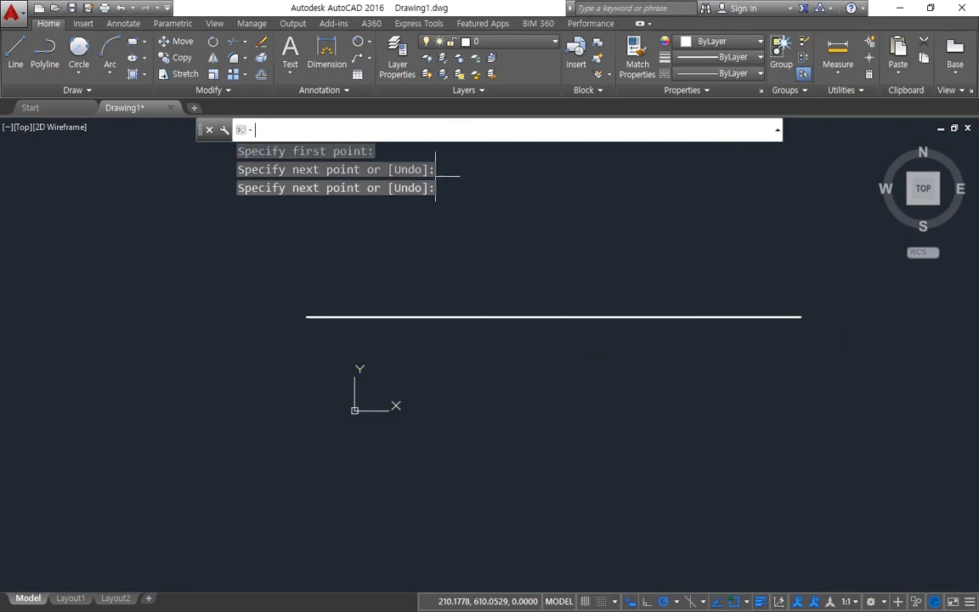
key("Return")
left_click(429, 176)
left_click(428, 528)
key("Return")
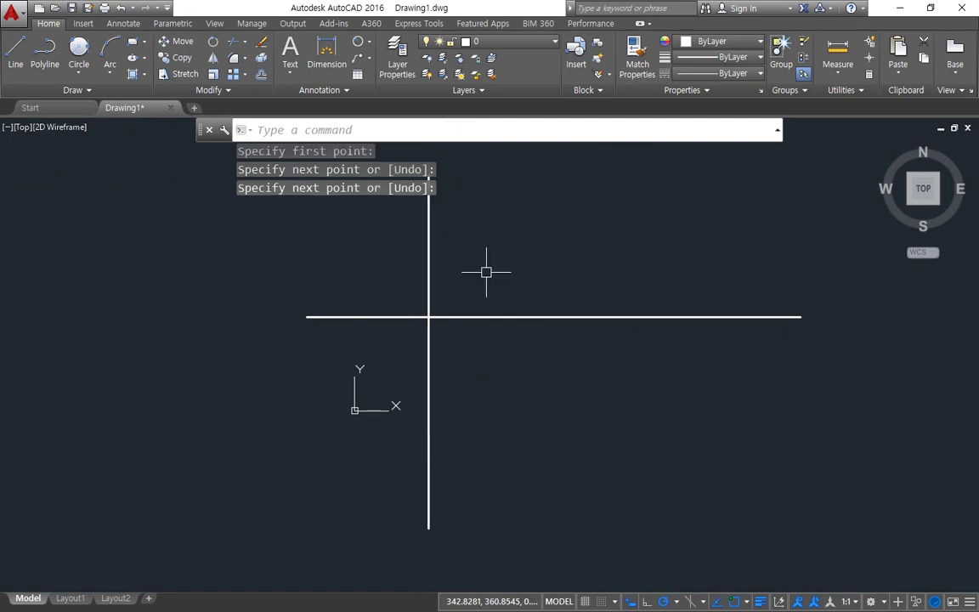
Offset the horizontal centre line 50 units both upward and downward
scroll(481, 285, "up", 2)
type("o")
key("Return")
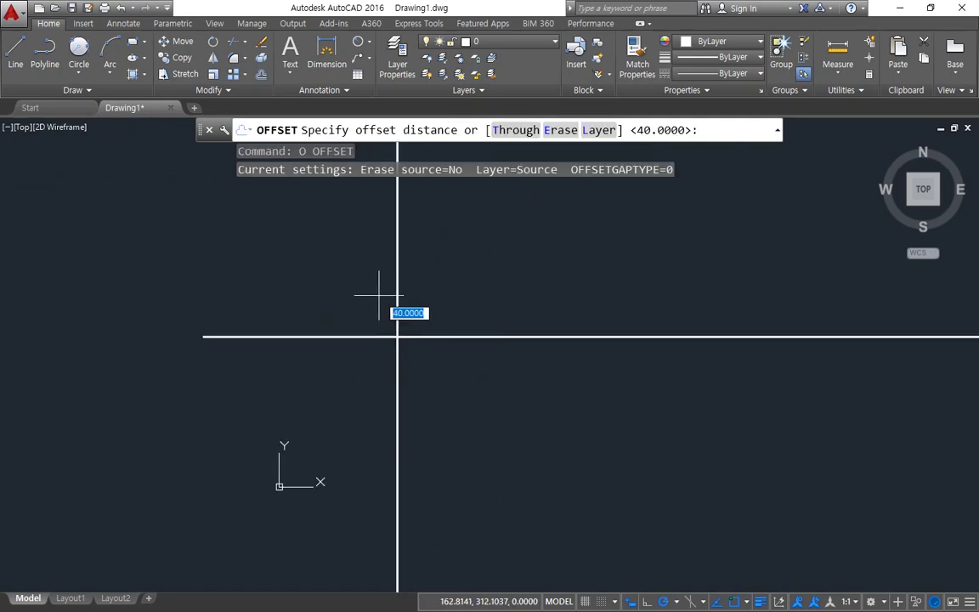
type("50")
key("Return")
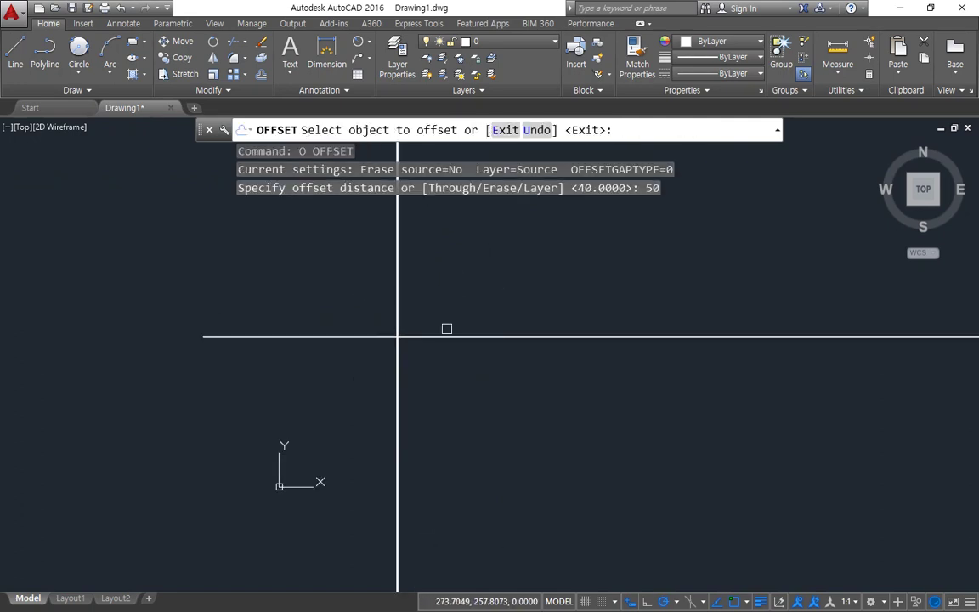
left_click(447, 337)
left_click(448, 299)
left_click(435, 335)
left_click(438, 387)
key("Return")
scroll(407, 340, "up", 2)
scroll(408, 348, "up", 2)
Offset the vertical centre line 20 units to the left
type("o")
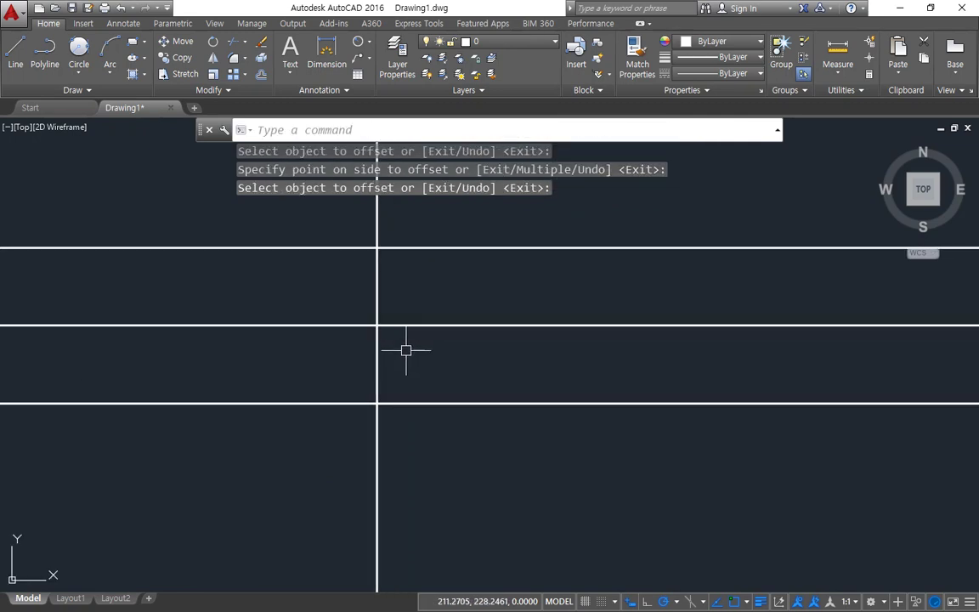
key("Return")
type("20")
key("Return")
left_click(380, 303)
left_click(348, 295)
key("Return")
Offset the left vertical line 150 units to the right
type("o")
key("Return")
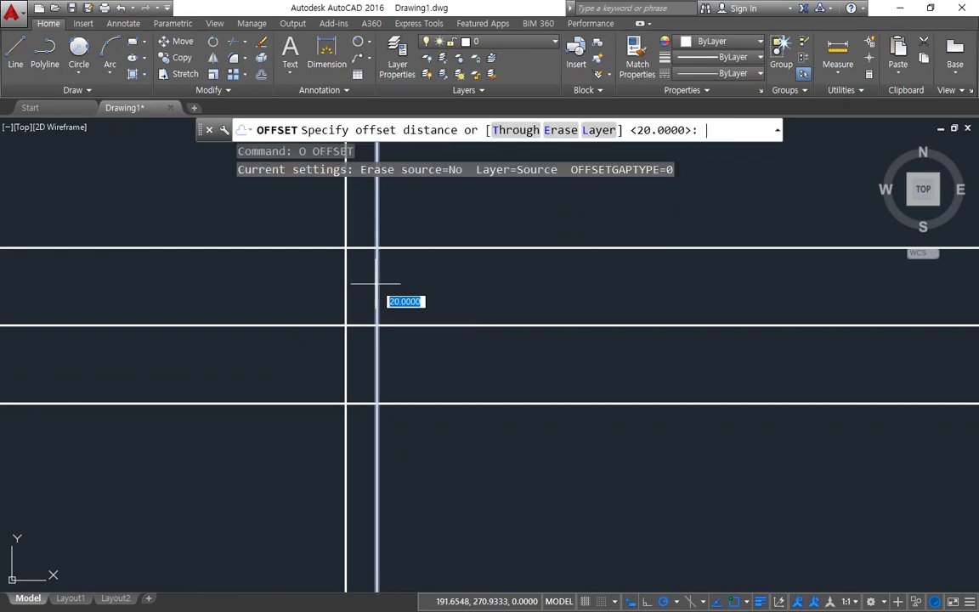
type("15")
key("Return")
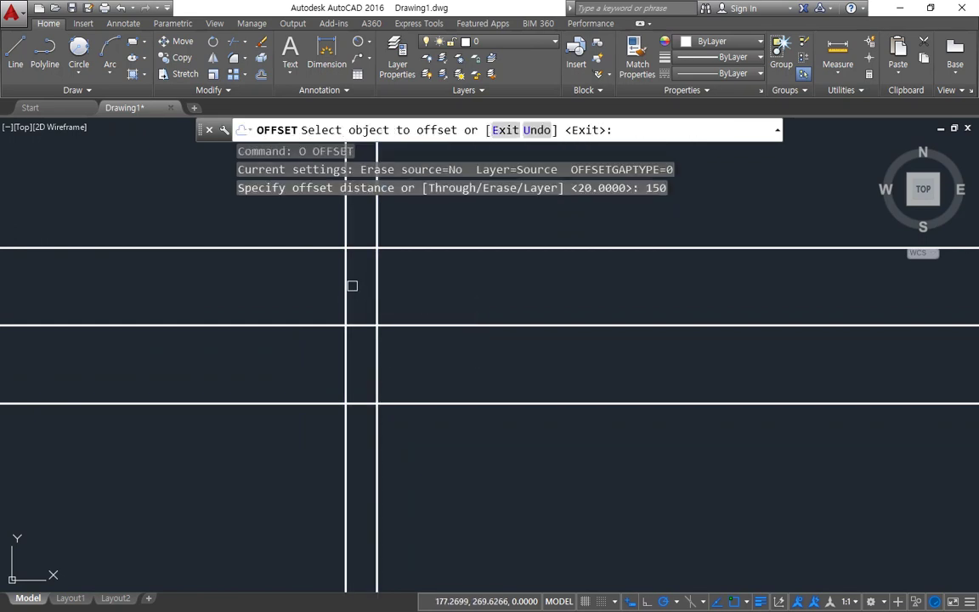
left_click(350, 283)
left_click(573, 295)
Trim every line end projecting beyond the outer lines to leave a closed 150 by 100 rectangle with its centre lines
type("TR")
key("Return")
key("Return")
left_click(722, 455)
left_click(656, 227)
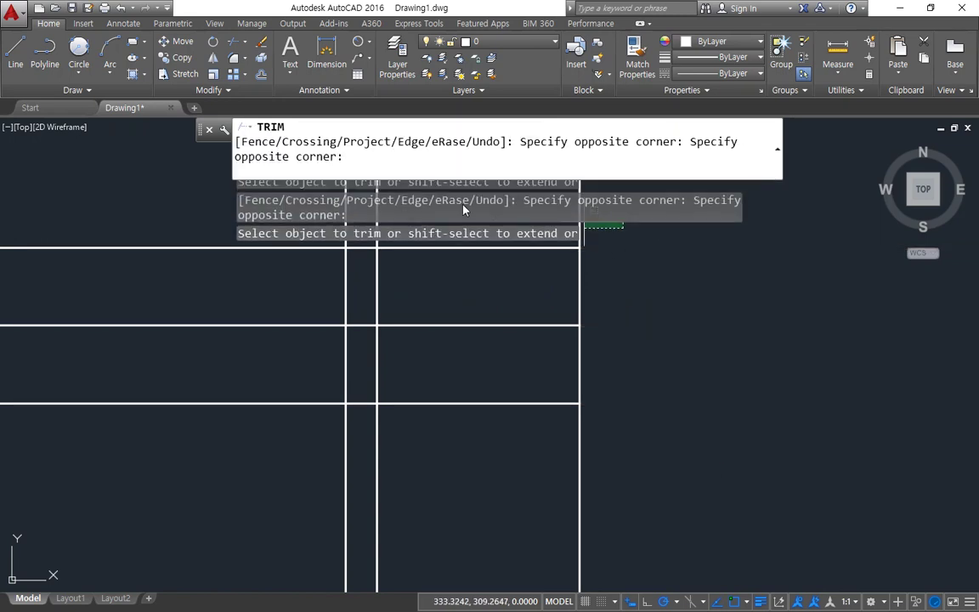
left_click(195, 213)
left_click(195, 475)
left_click(750, 463)
left_click(251, 494)
key("Return")
Draw a circle of radius 10 centred at the intersection of the horizontal and vertical centre lines
scroll(459, 283, "up", 2)
middle_click_drag(369, 380, 341, 399)
type("c")
key("Return")
left_click(295, 368)
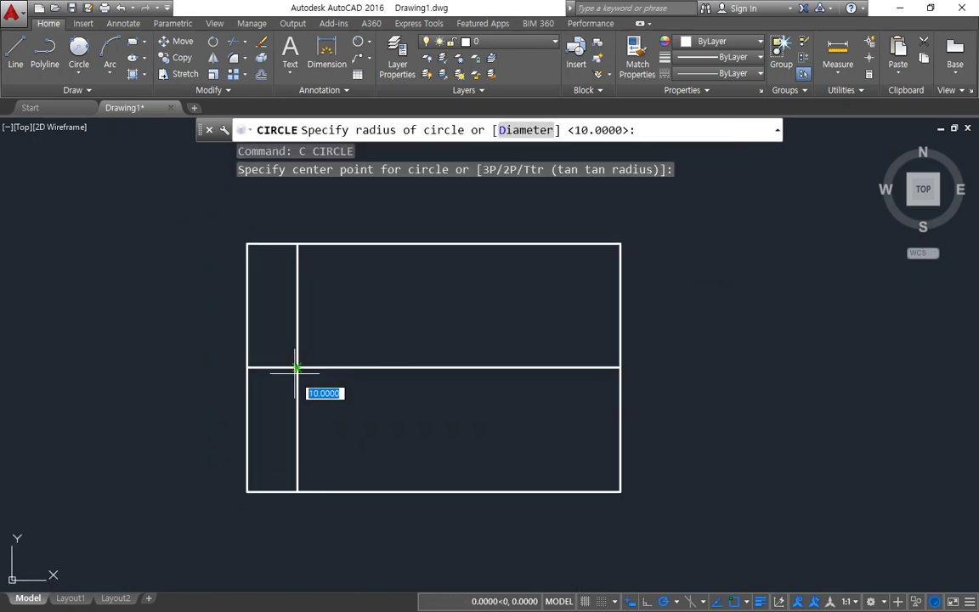
type("10")
key("Return")
scroll(294, 384, "up", 2)
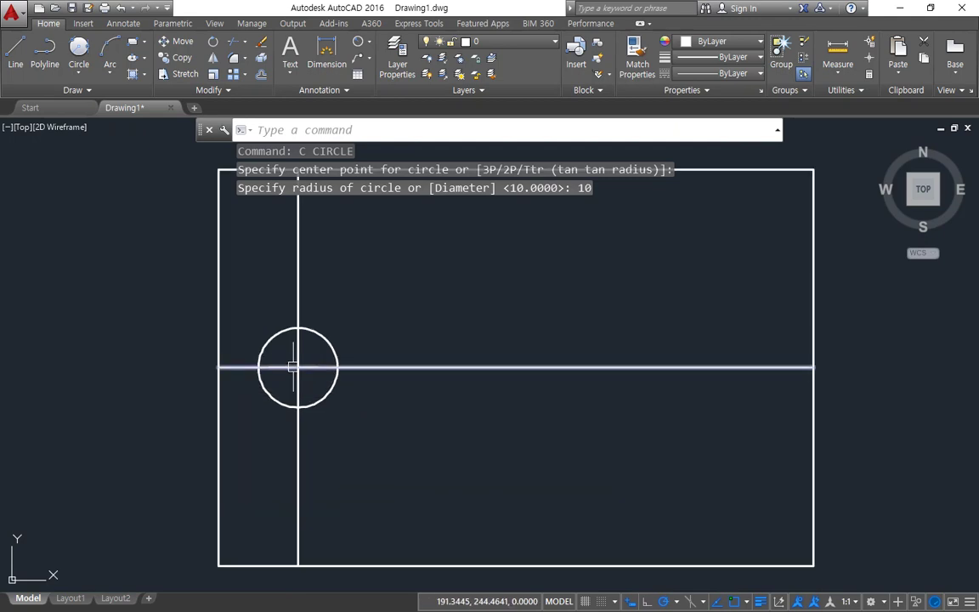
Offset the vertical centre line 10 units to the right
type("o")
key("Return")
type("10")
key("Return")
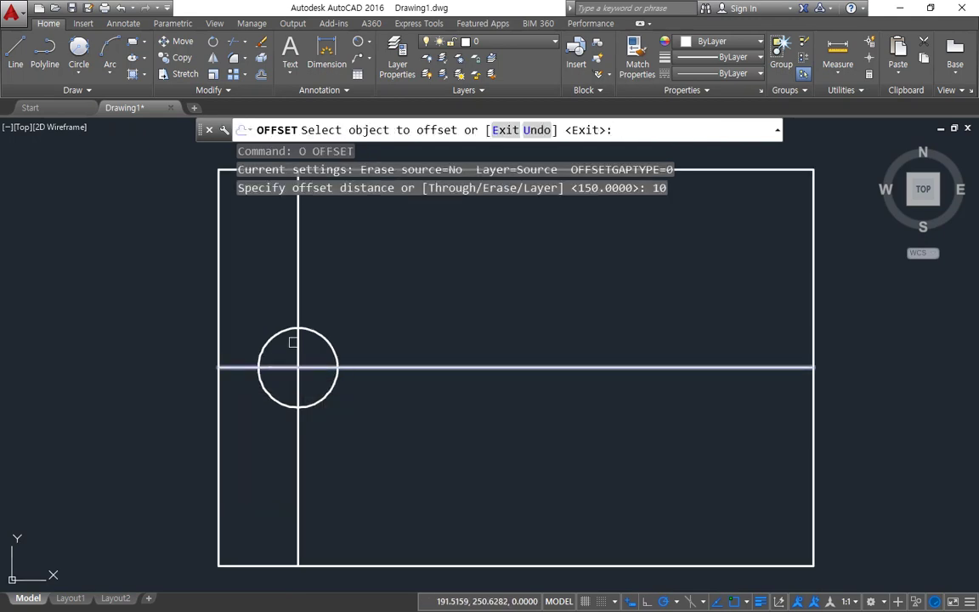
left_click(297, 306)
left_click(370, 376)
key("Return")
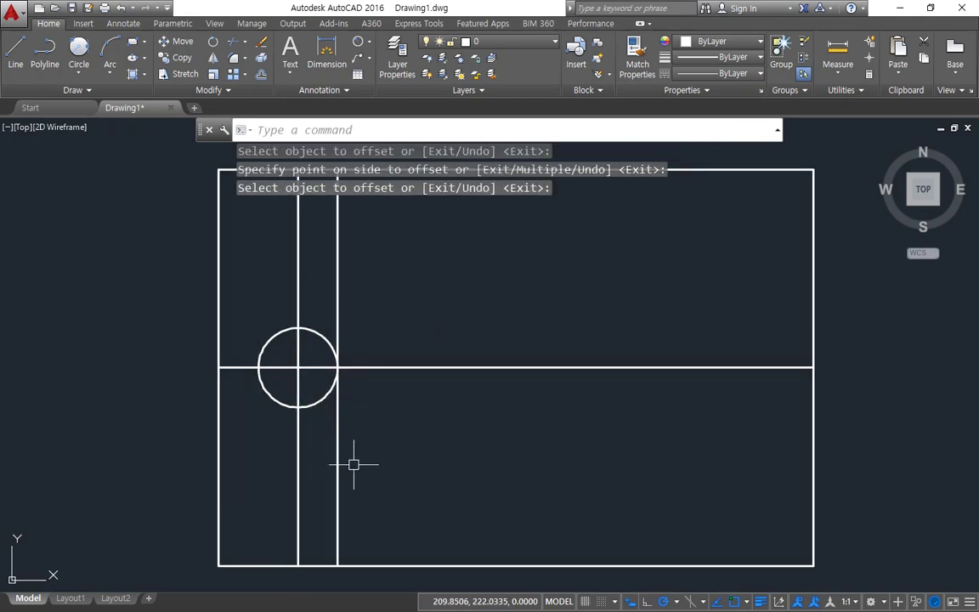
middle_click_drag(367, 452, 330, 479)
scroll(349, 466, "down", 2)
scroll(536, 408, "up", 2)
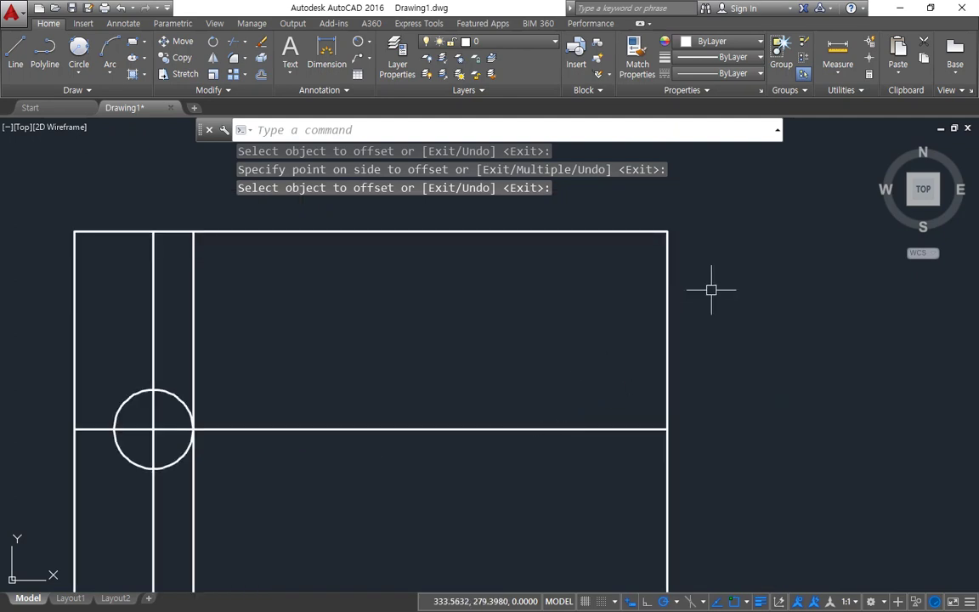
Offset the rectangle's top and bottom edges 18 units inward
middle_click_drag(694, 491, 680, 415)
left_click_drag(664, 540, 678, 445)
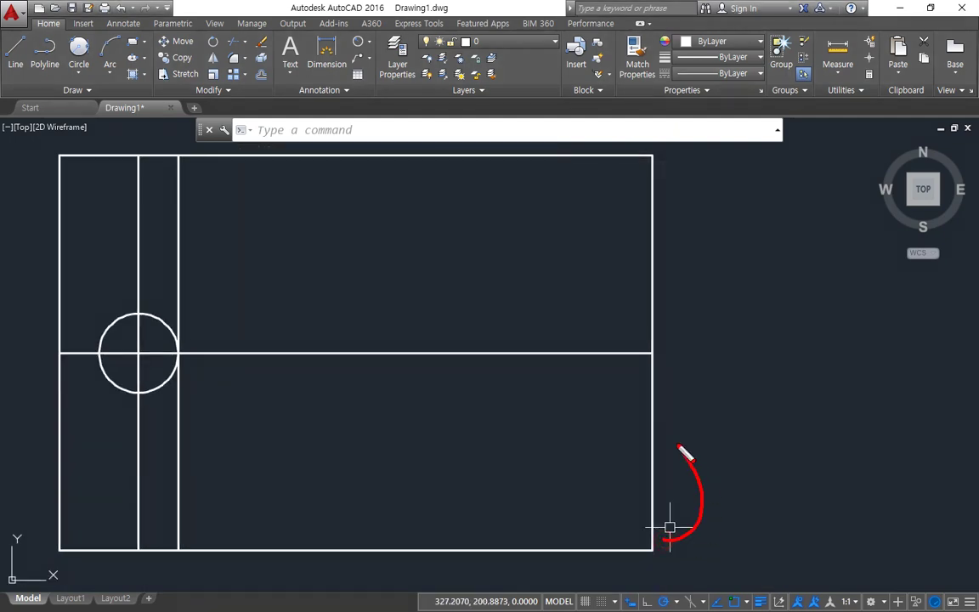
type("O")
key("Return")
type("18")
key("Return")
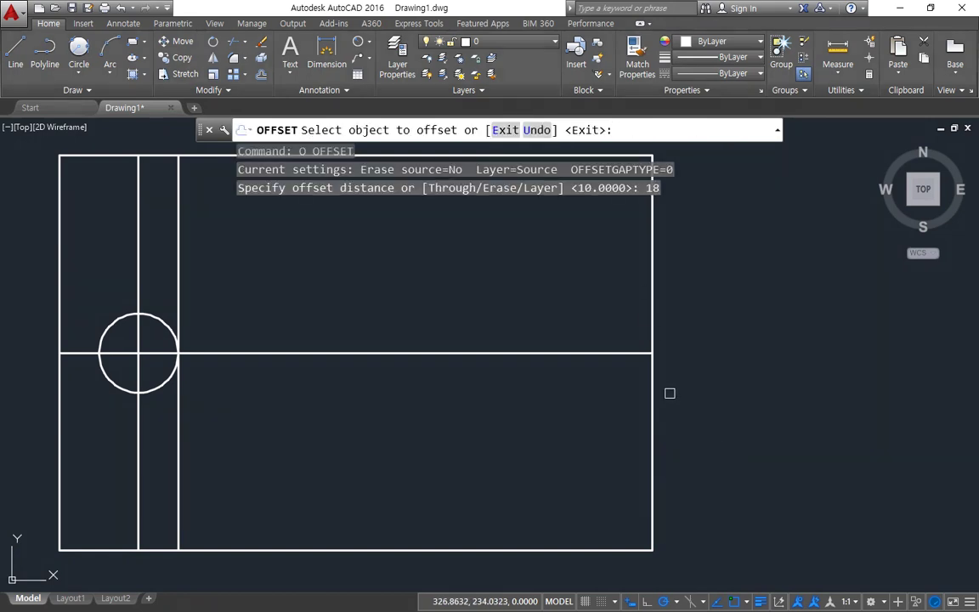
left_click(562, 155)
left_click(548, 277)
left_click(586, 550)
left_click(562, 502)
key("Return")
Trim the right edge between the two 18-unit offset lines and erase both offset lines
scroll(597, 521, "down", 2)
type("TR")
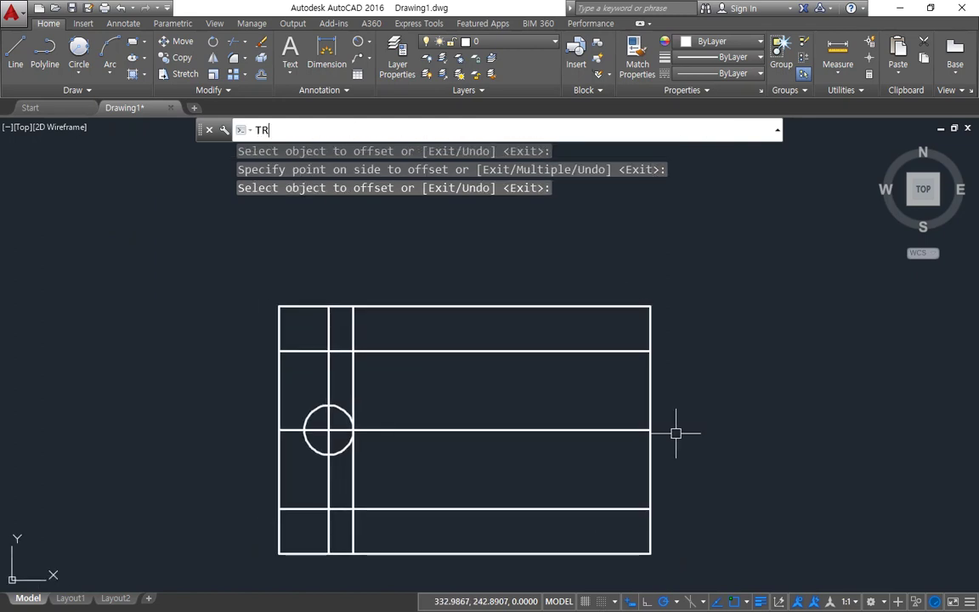
key("Return")
key("Return")
key("Return")
left_click(626, 508)
left_click(563, 349)
type("e")
key("Return")
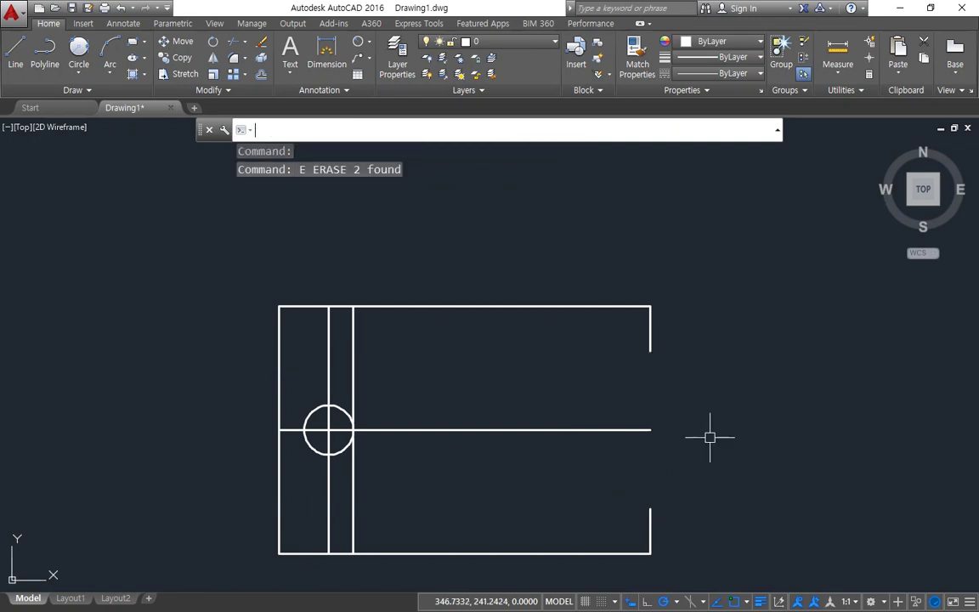
Draw a line from the lower end of the upper right edge segment, 130 units long at 190°
type("l")
key("Return")
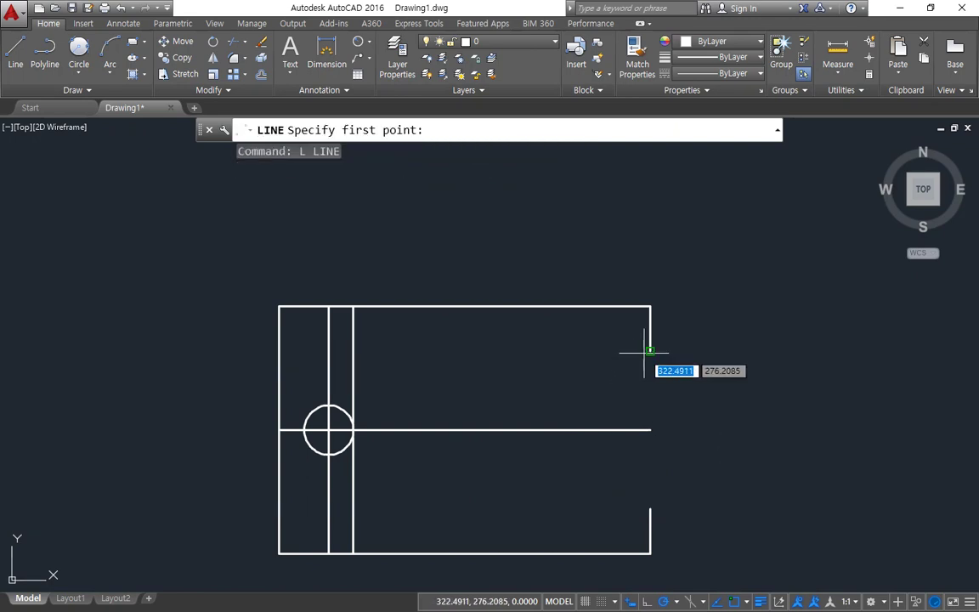
left_click(650, 350)
key("Escape")
key("Return")
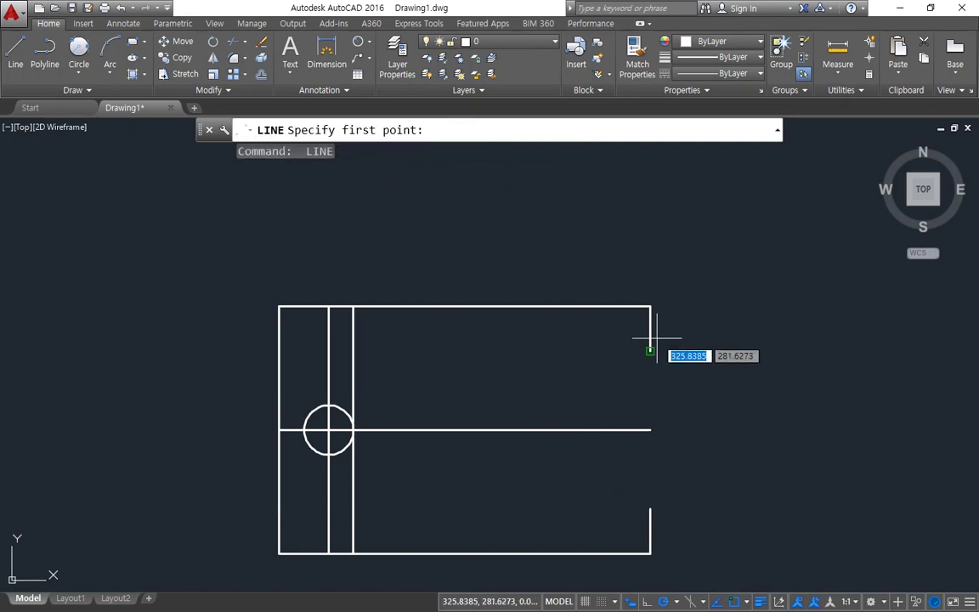
left_click(650, 350)
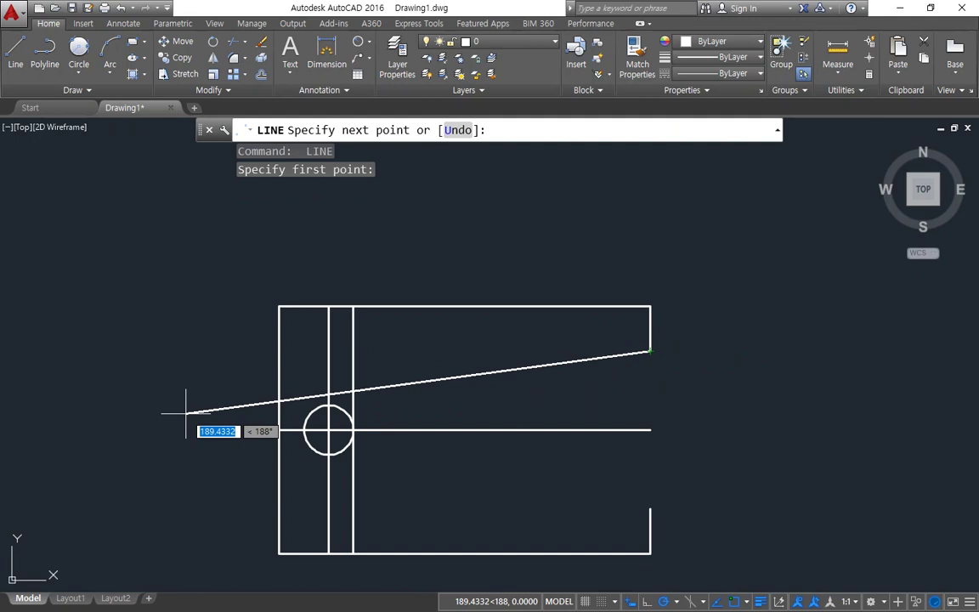
type("@ ")
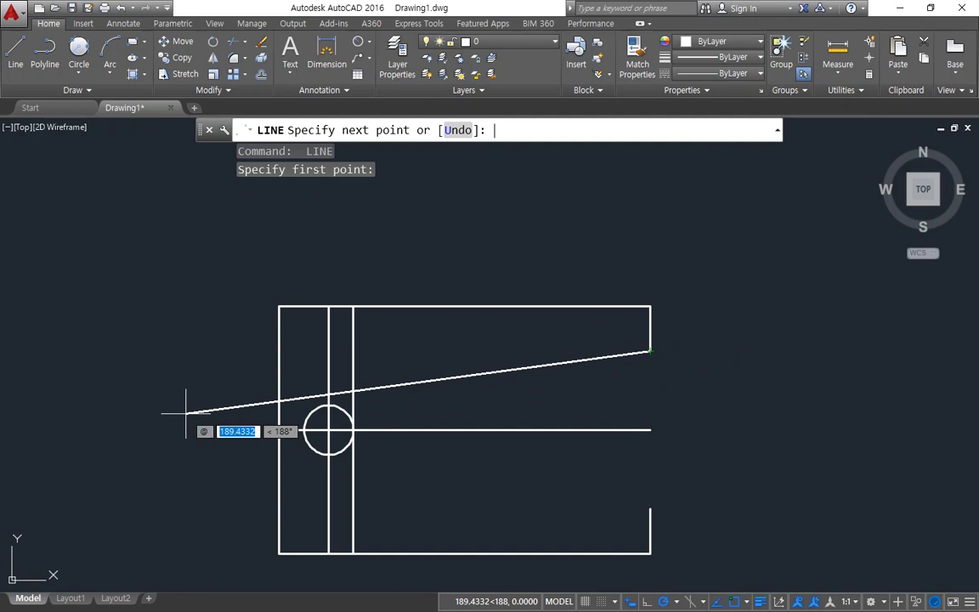
type("130")
key("Tab")
type("190")
key("Return")
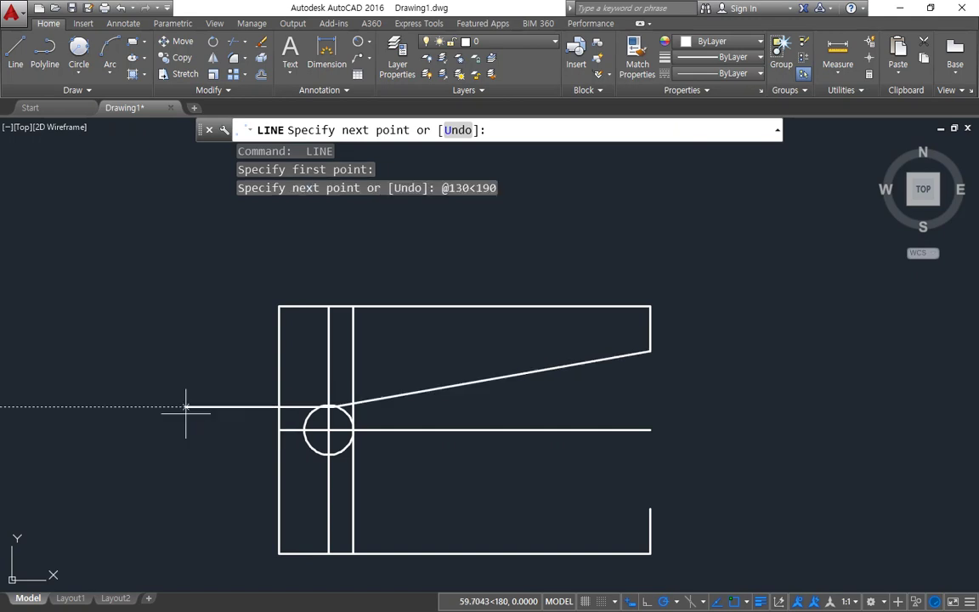
key("Return")
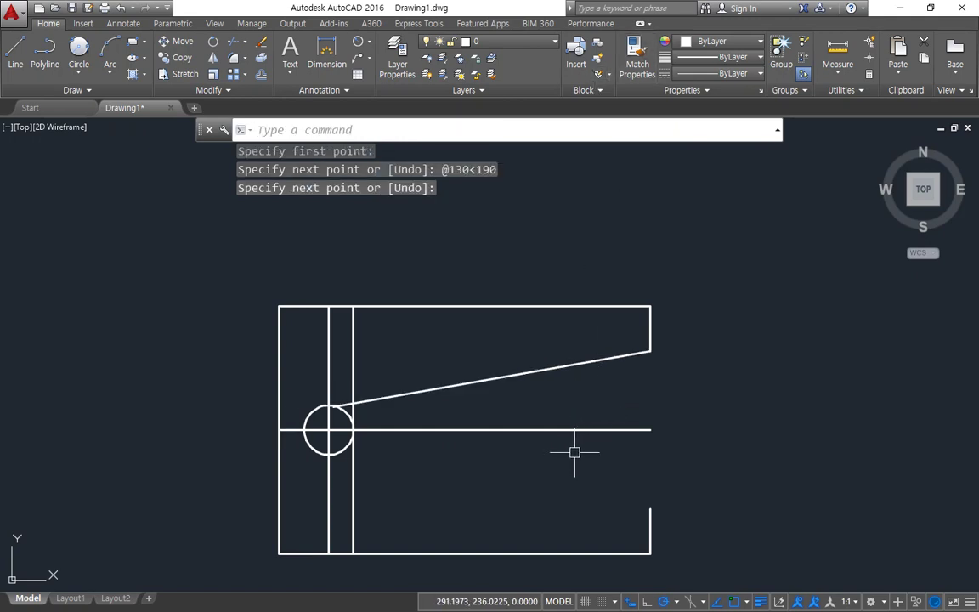
Set polar tracking to 10° increments and draw a 10° upward-sloping line from the lower right edge segment to the inner vertical line
left_click(677, 602)
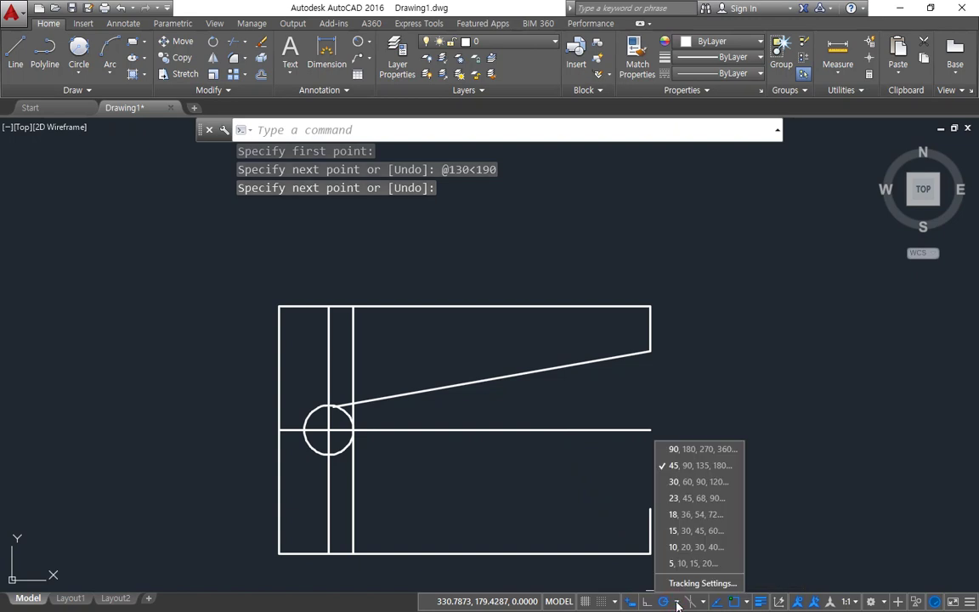
left_click(696, 549)
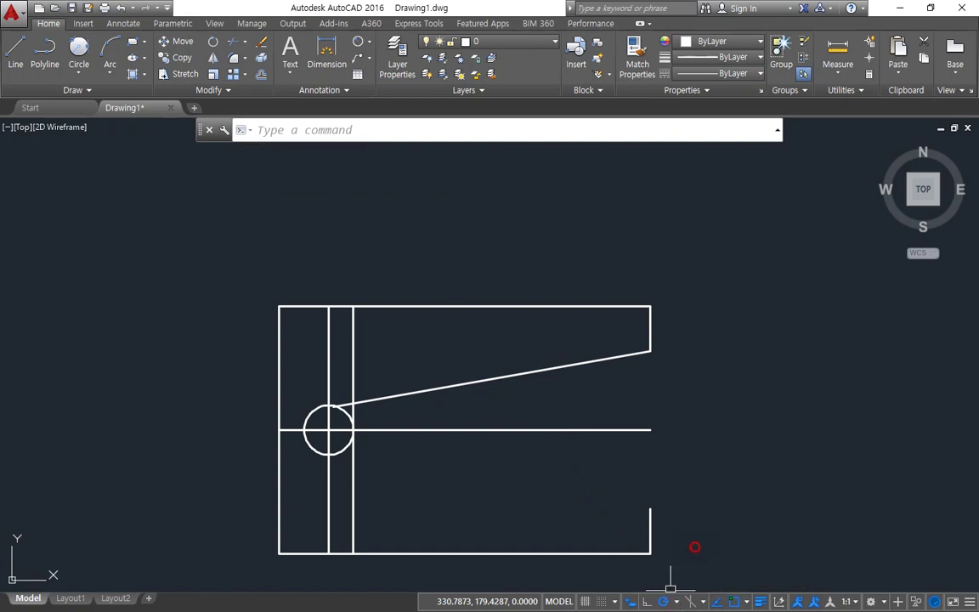
type("L")
key("Return")
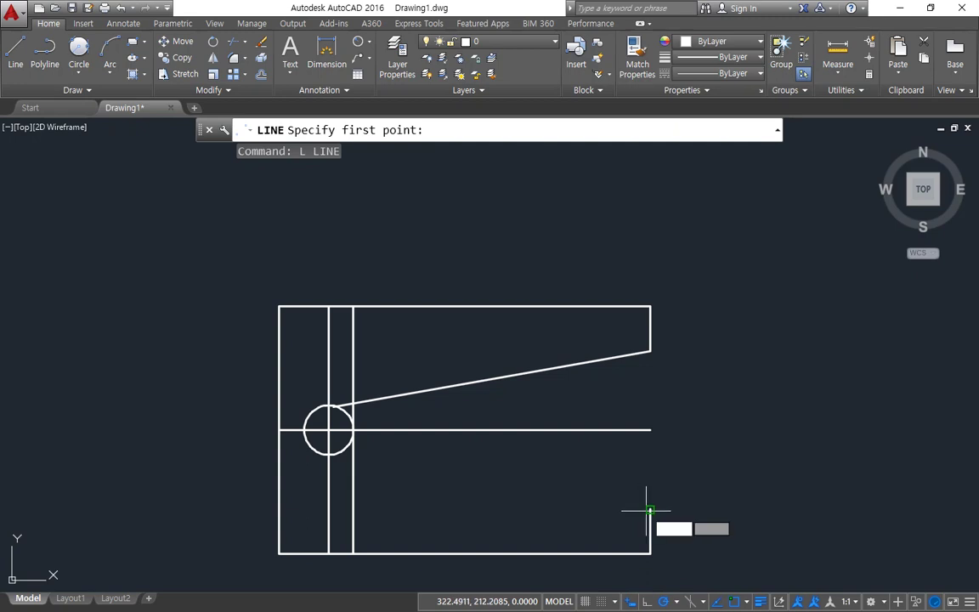
left_click(650, 509)
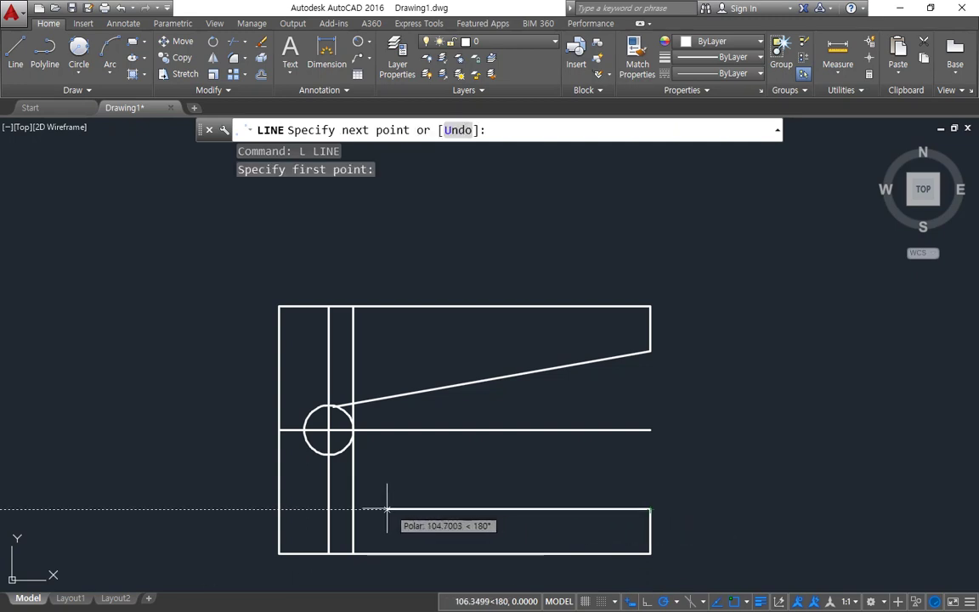
left_click(354, 457)
key("Return")
Trim the sloped lines at the inner vertical line and remove the parts of that vertical outside the two slopes
type("tr")
key("Return")
key("Return")
scroll(349, 399, "up", 4)
scroll(324, 410, "up", 5)
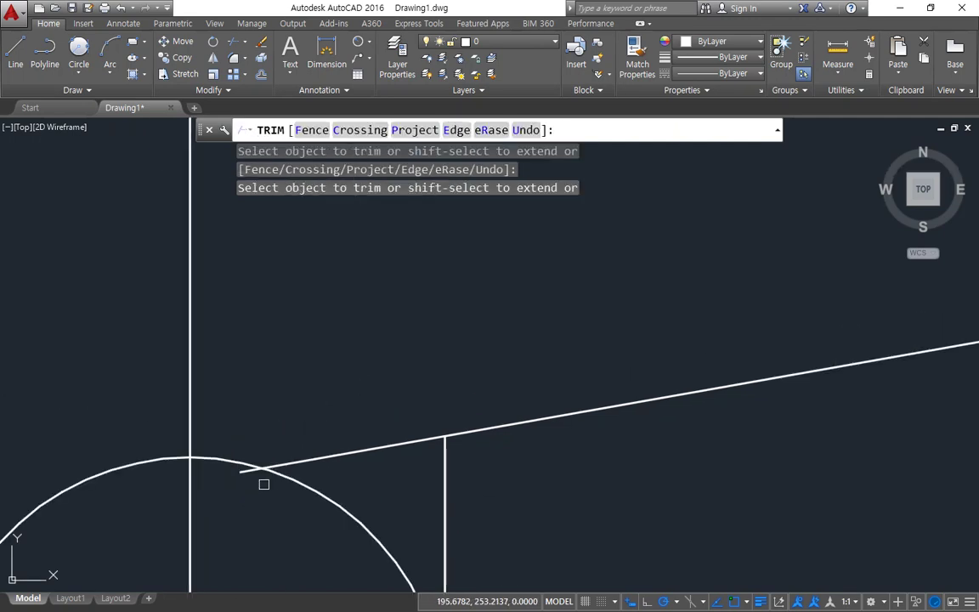
left_click(237, 468)
left_click(324, 458)
key("Return")
scroll(422, 466, "down", 5)
scroll(577, 518, "down", 4)
middle_click_drag(577, 517, 564, 426)
mouse_move(638, 372)
left_mouse_down()
mouse_move(631, 388)
mouse_move(605, 321)
left_mouse_up()
left_click_drag(570, 486, 590, 474)
key("Escape")
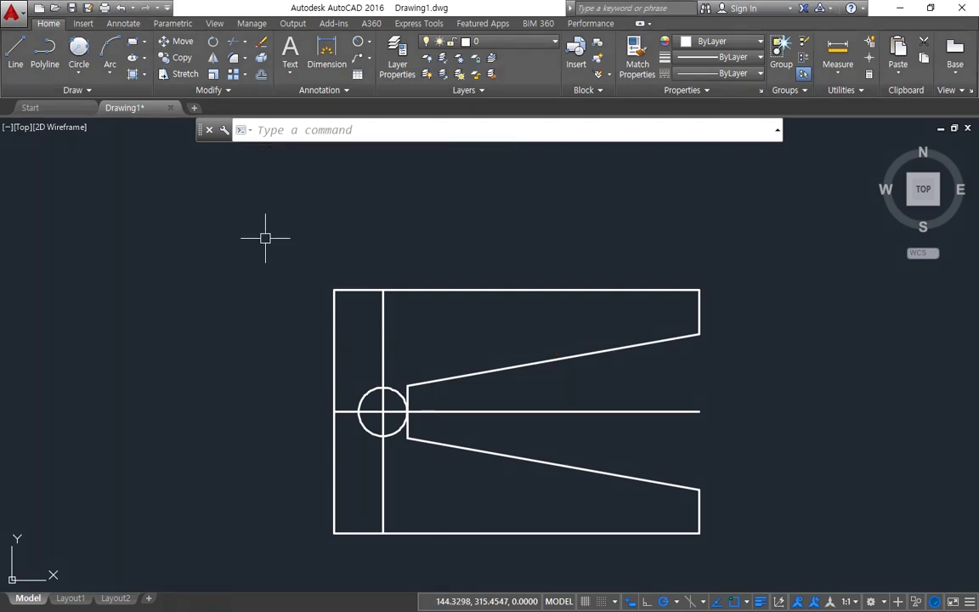
Draw a Tan, Tan, Tan circle touching the small circle, the rectangle's left edge and its top edge
left_click(78, 72)
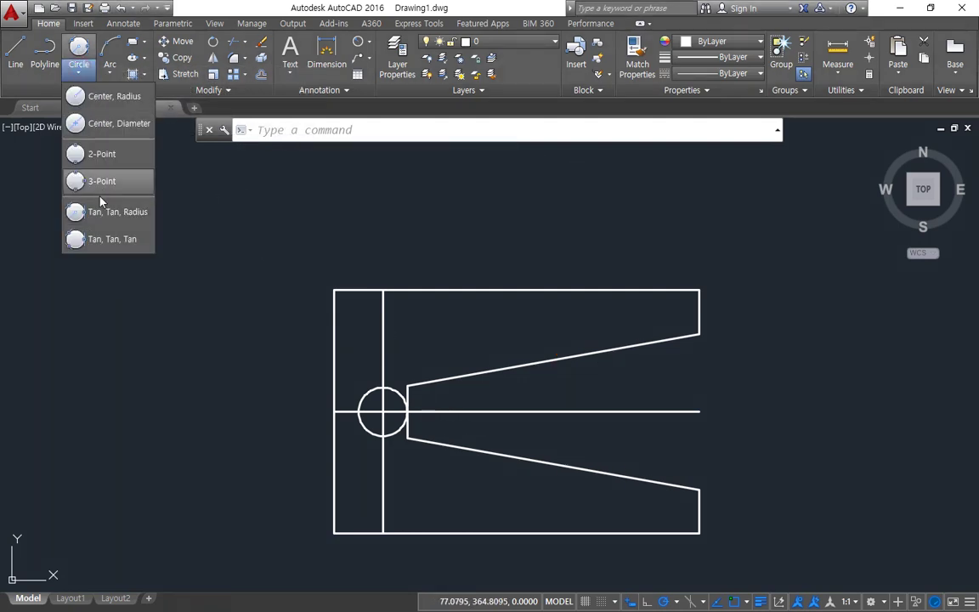
left_click(105, 235)
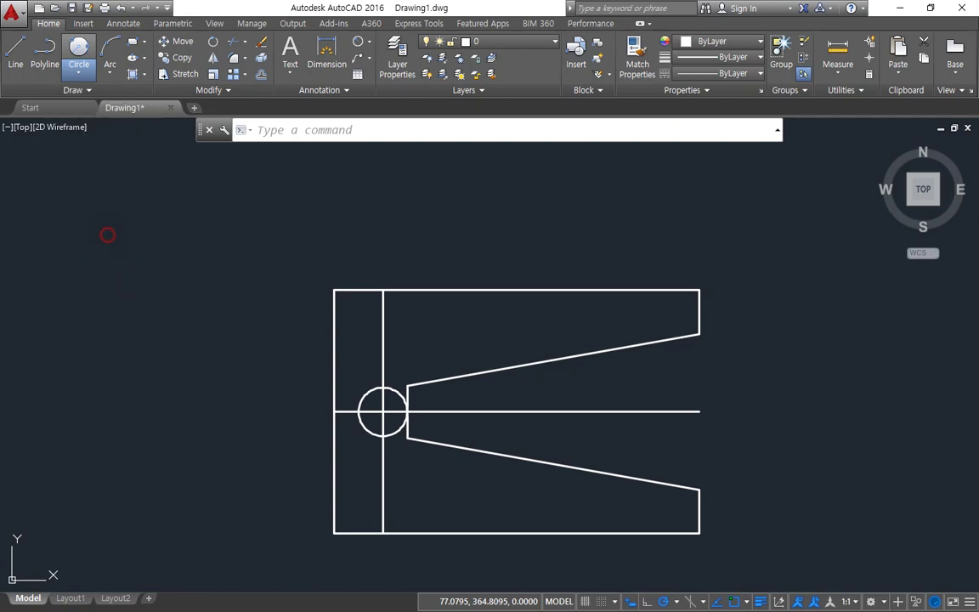
left_click(360, 392)
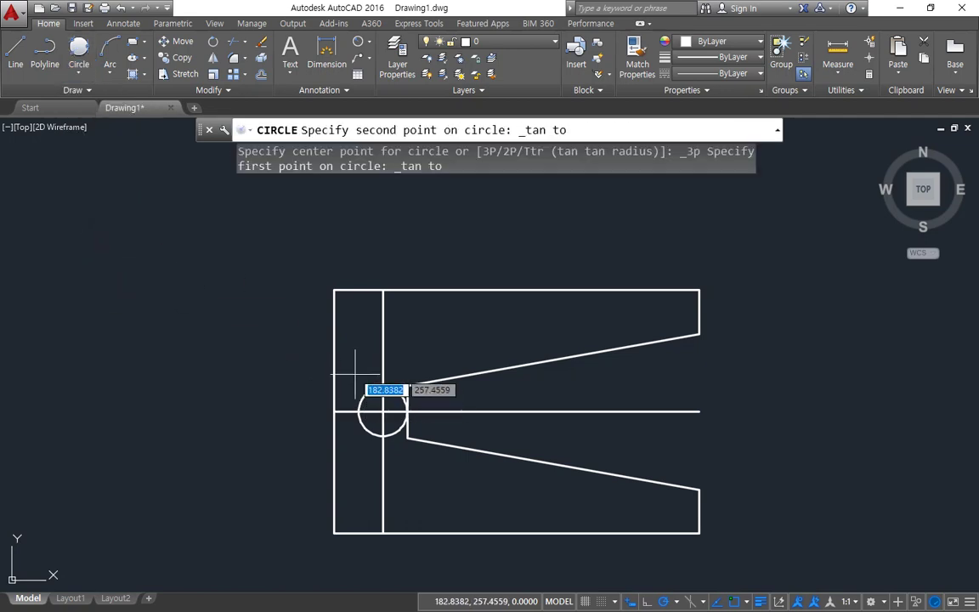
left_click(335, 346)
left_click(417, 288)
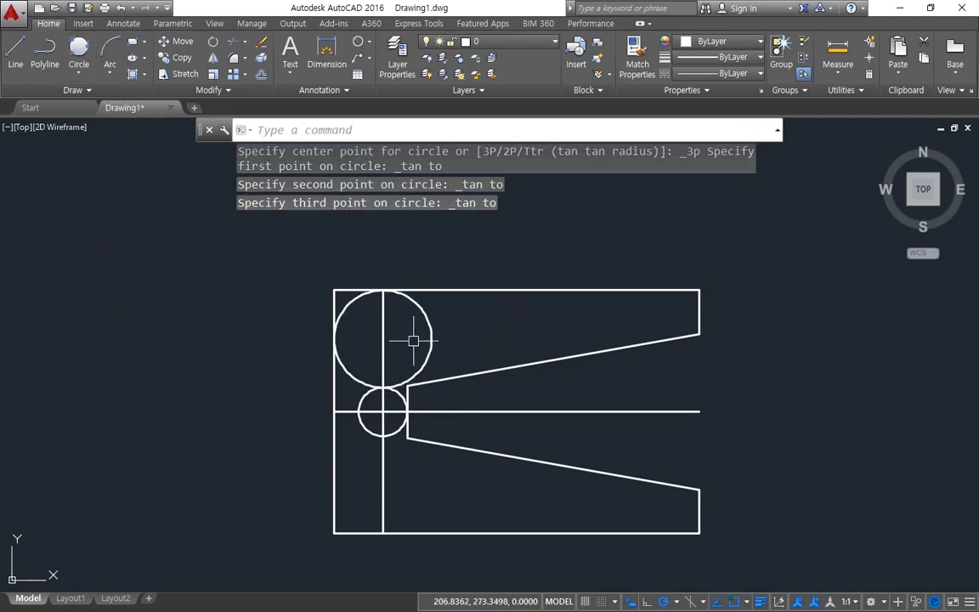
Draw a second three-tangent circle touching the upper sloped line, the large corner circle and the top edge
left_click(80, 68)
left_click(474, 375)
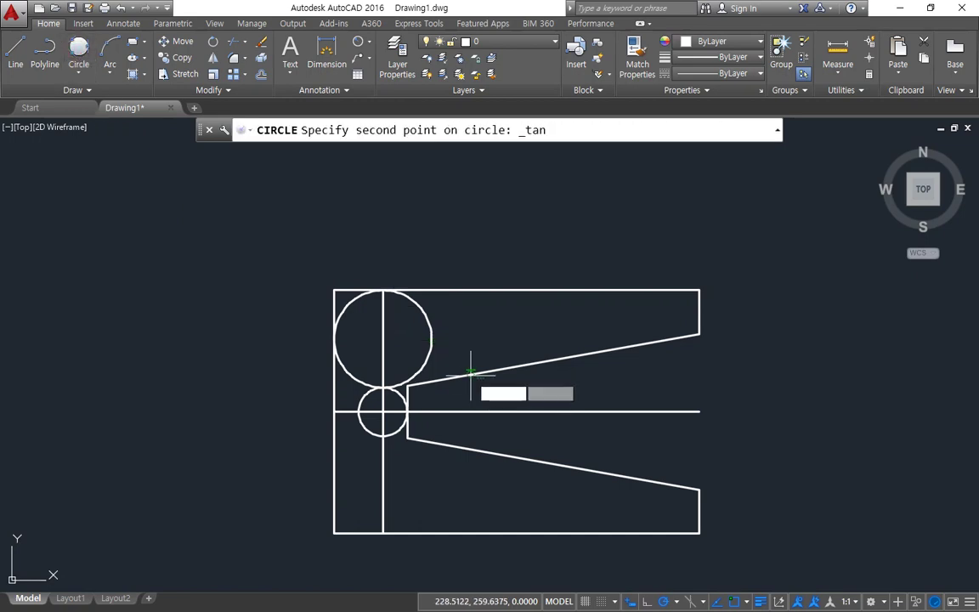
left_click(428, 328)
left_click(466, 290)
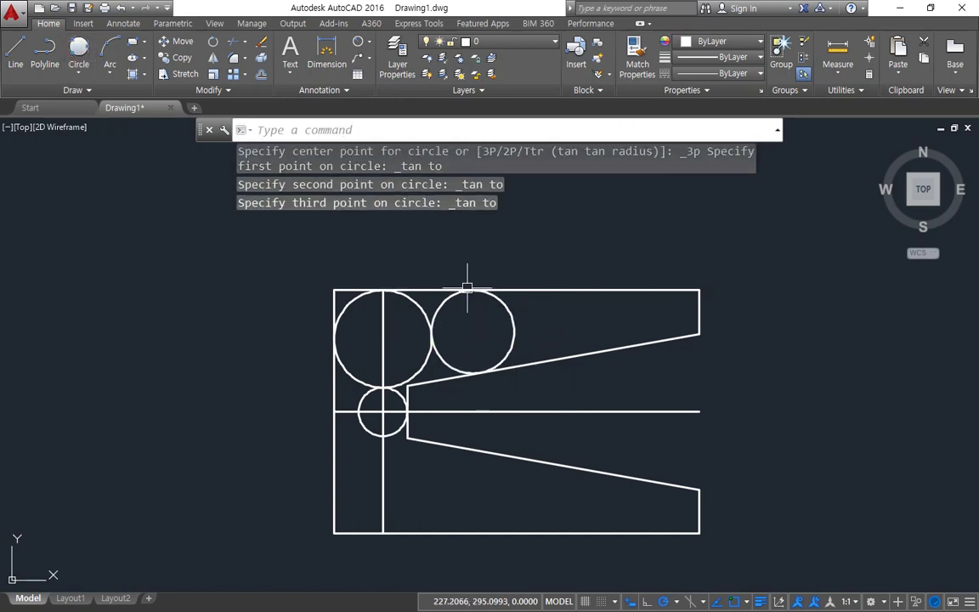
Add a third circle in the upper row, tangent to the sloped line, the second circle and the top edge
left_click(78, 51)
left_click(566, 354)
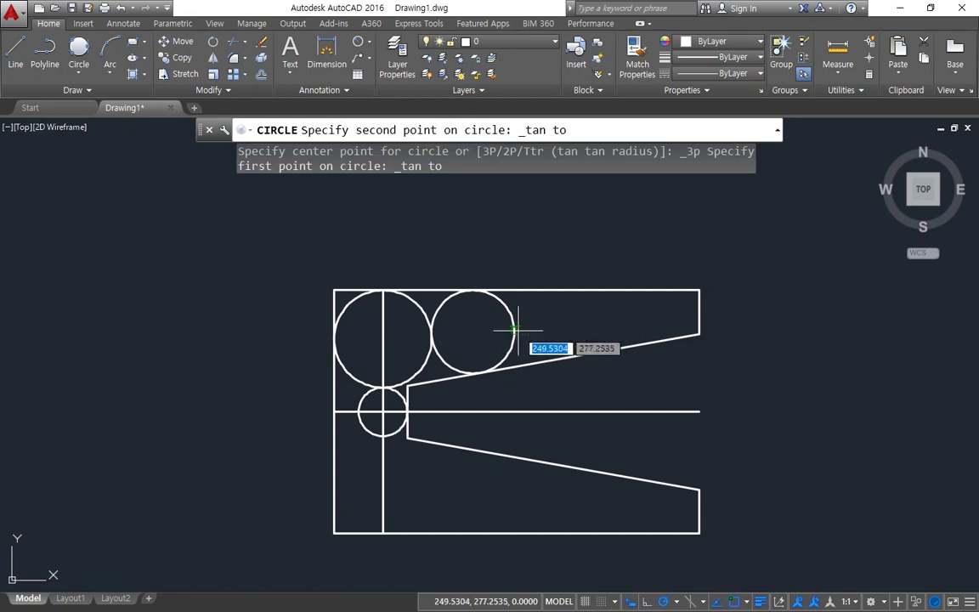
left_click(525, 331)
left_click(542, 283)
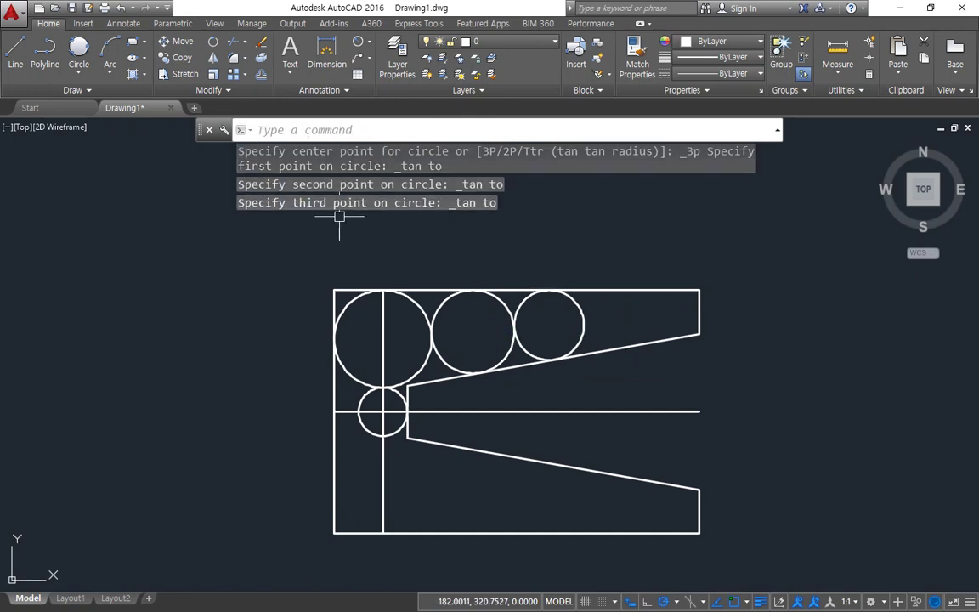
Add a fourth circle tangent to the upper sloped line, the third circle and the top edge
left_click(78, 49)
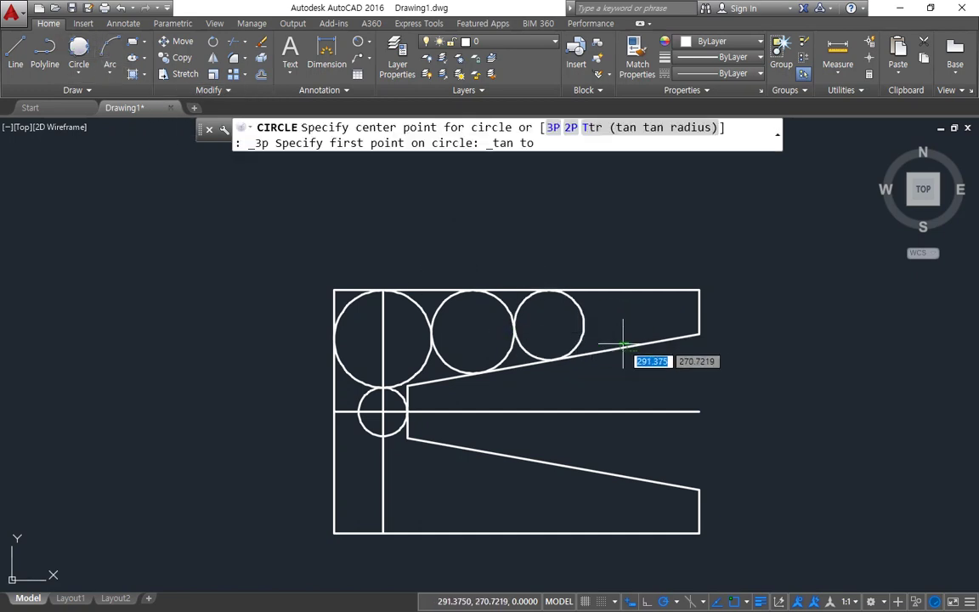
left_click(584, 321)
left_click(585, 321)
left_click(612, 287)
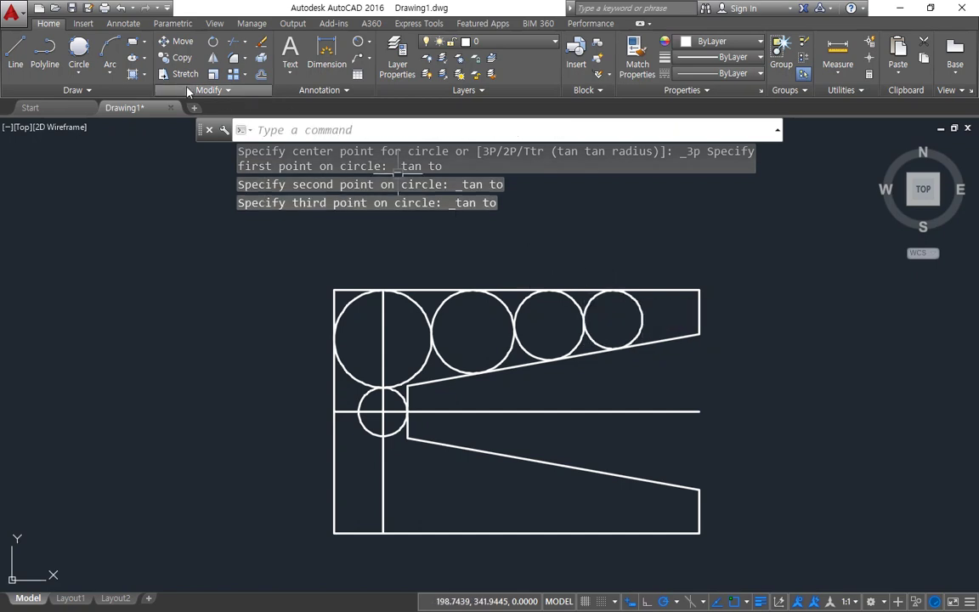
Complete the upper row with a fifth circle tangent to the fourth circle, the top edge and the sloped line
left_click(85, 53)
left_click(645, 321)
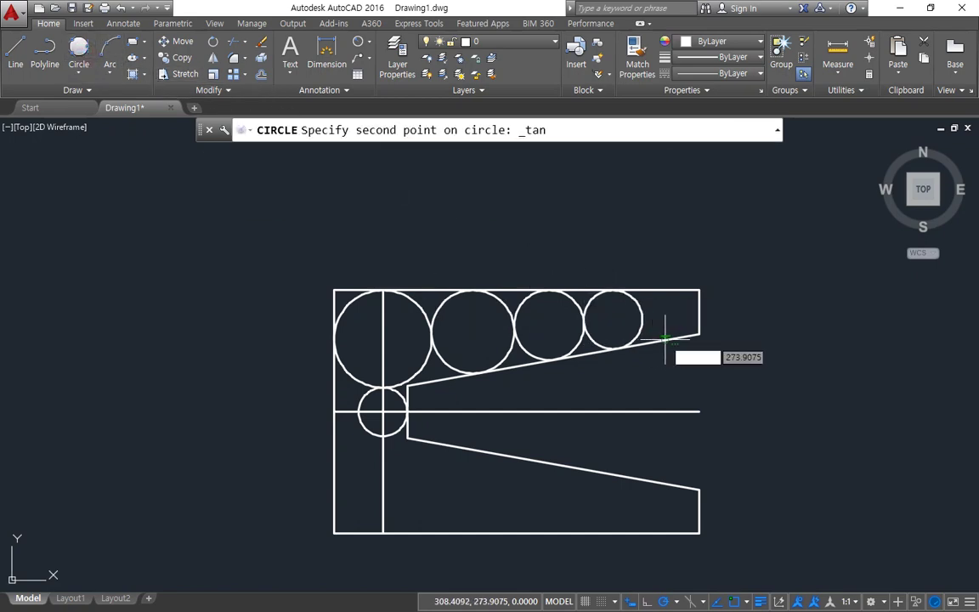
left_click(671, 291)
left_click(672, 340)
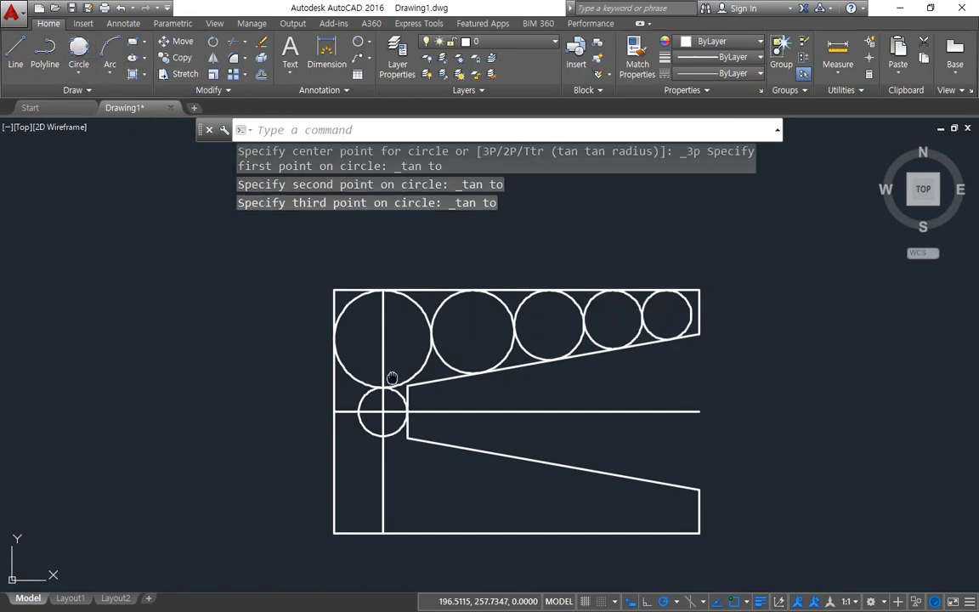
middle_click_drag(419, 398, 413, 364)
left_click_drag(261, 375, 728, 372)
mouse_move(734, 266)
left_mouse_down()
mouse_move(77, 267)
mouse_move(944, 356)
left_mouse_up()
key("Escape")
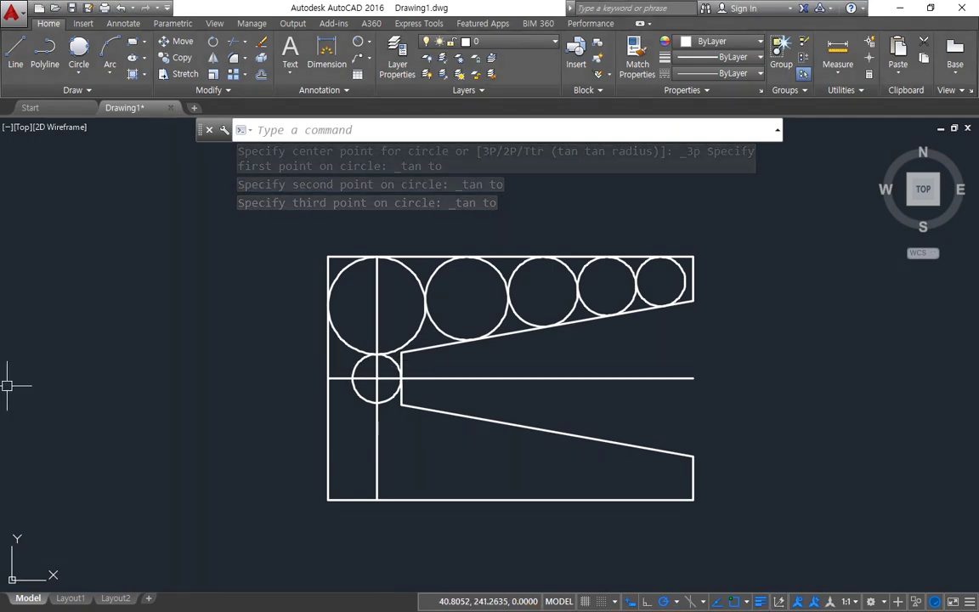
Switch to the browser and look through the exercise drawings on the cadcamp.tistory.com/32 page
key("alt+Tab")
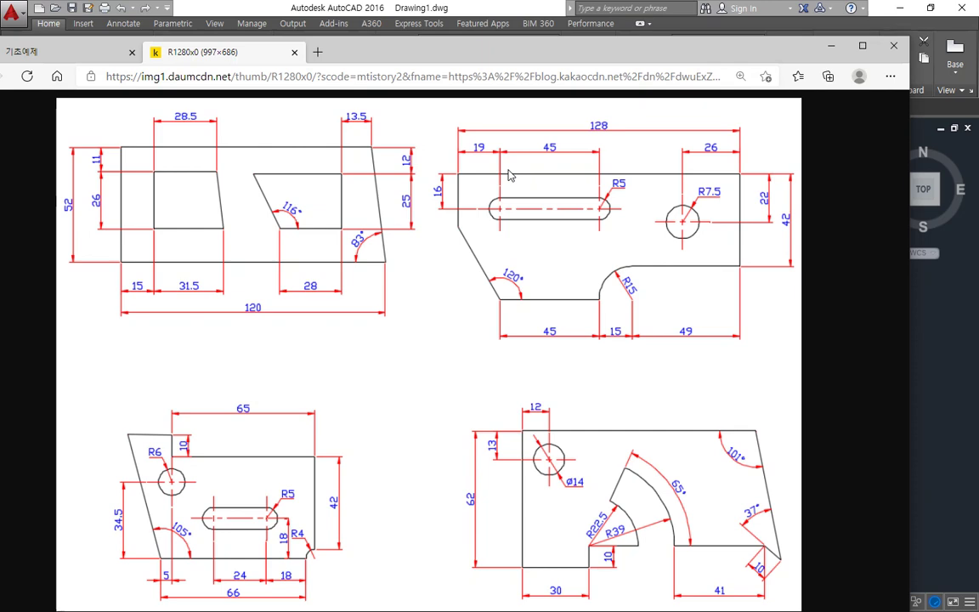
left_click(62, 59)
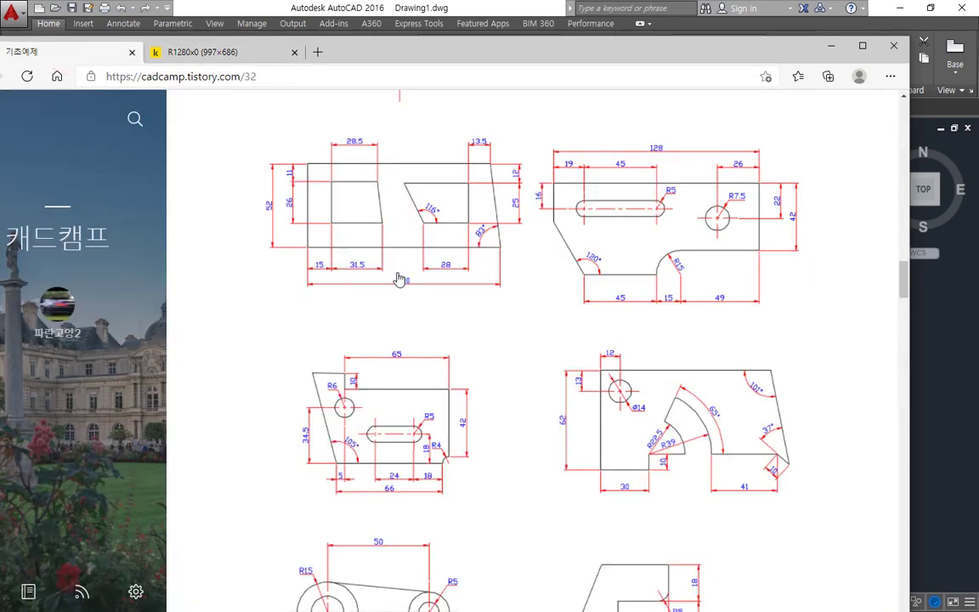
scroll(363, 265, "down", 7)
scroll(245, 266, "down", 10)
scroll(237, 264, "up", 1)
scroll(205, 160, "down", 10)
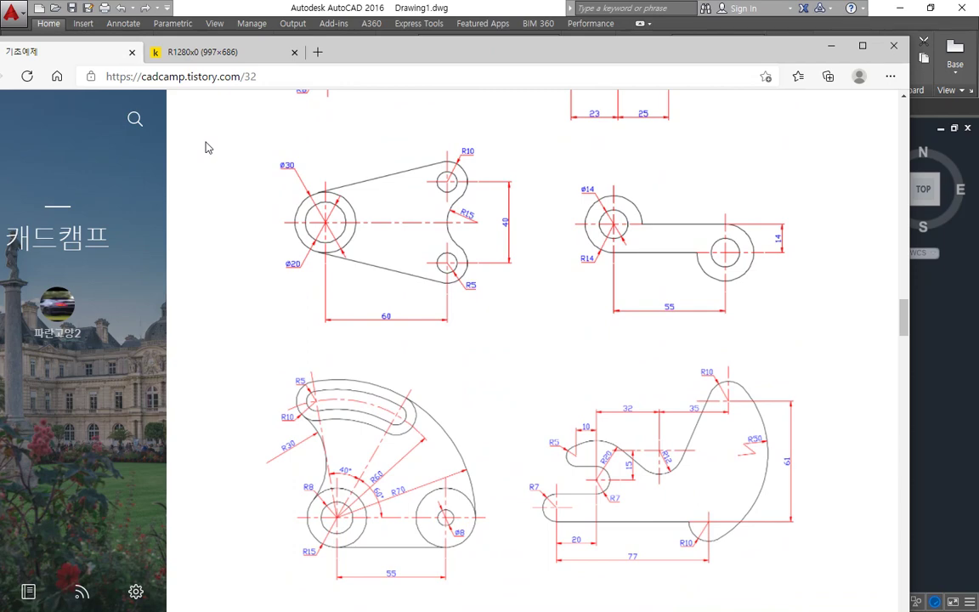
Return to the enlarged exercise image and examine the 62-high drawing with the Ø14 hole and the R22.5 and R39 arcs
key("ctrl+Tab")
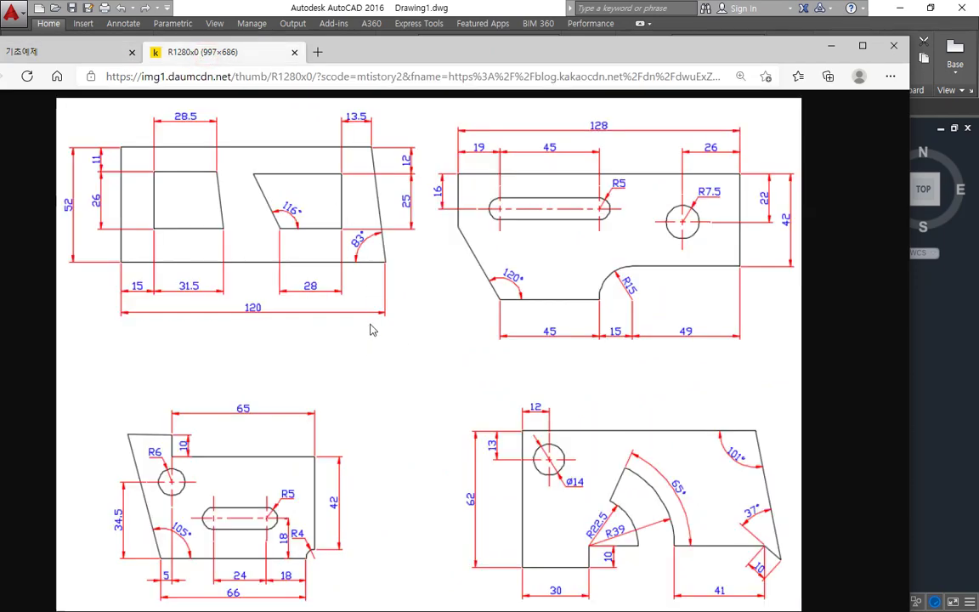
mouse_move(604, 389)
left_mouse_down()
mouse_move(592, 388)
mouse_move(498, 537)
mouse_move(793, 566)
left_mouse_up()
left_click_drag(774, 482, 618, 396)
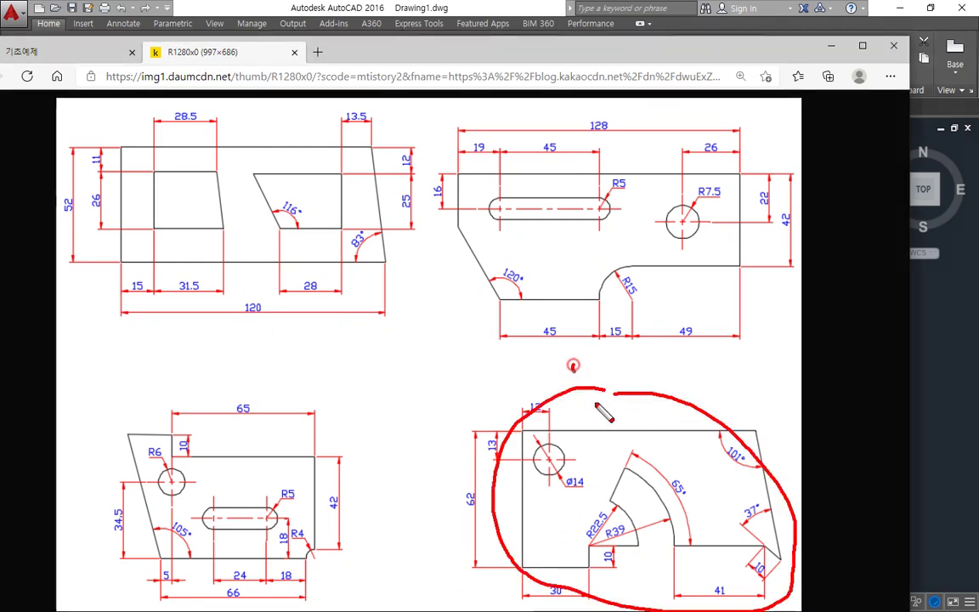
left_click_drag(574, 367, 620, 384)
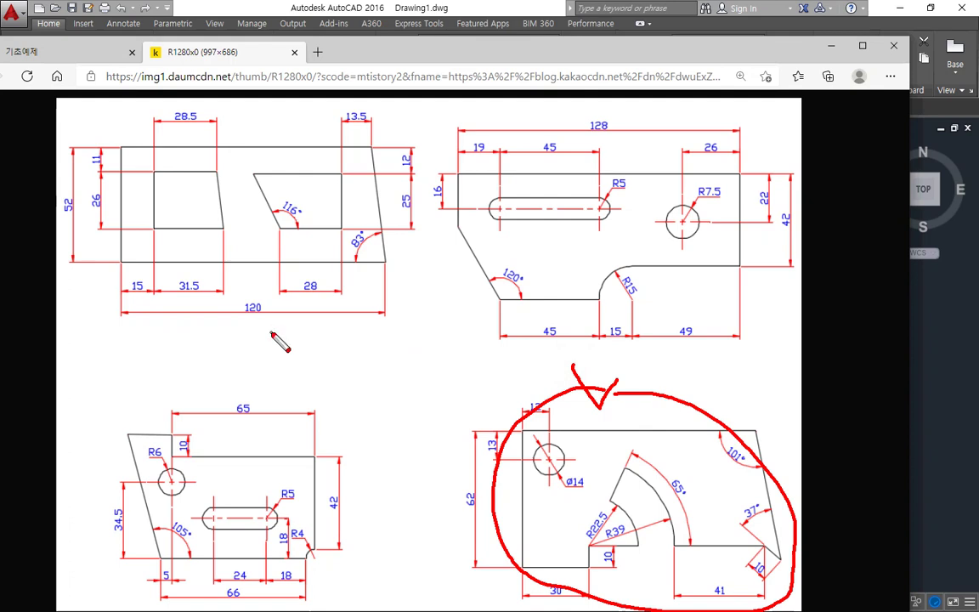
Compare the layout of the four exercise drawings on the enlarged image
mouse_move(283, 332)
left_mouse_down()
mouse_move(258, 140)
mouse_move(344, 306)
mouse_move(478, 404)
mouse_move(461, 408)
left_mouse_up()
left_click_drag(375, 321, 377, 346)
mouse_move(474, 282)
left_mouse_down()
mouse_move(370, 405)
mouse_move(380, 420)
left_mouse_up()
left_click_drag(438, 289, 468, 313)
mouse_move(418, 463)
left_mouse_down()
mouse_move(314, 298)
mouse_move(553, 459)
mouse_move(393, 463)
left_mouse_up()
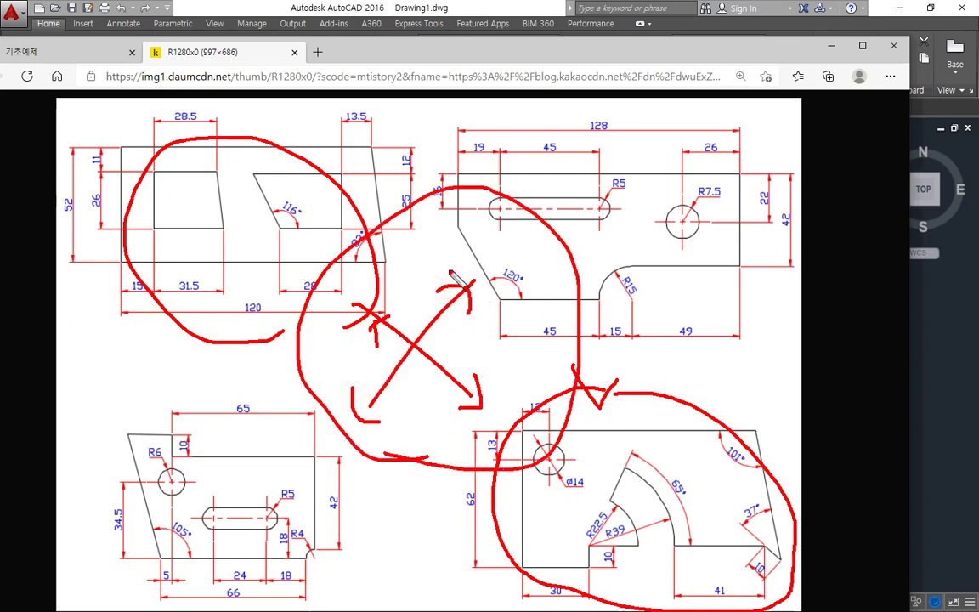
key("Escape")
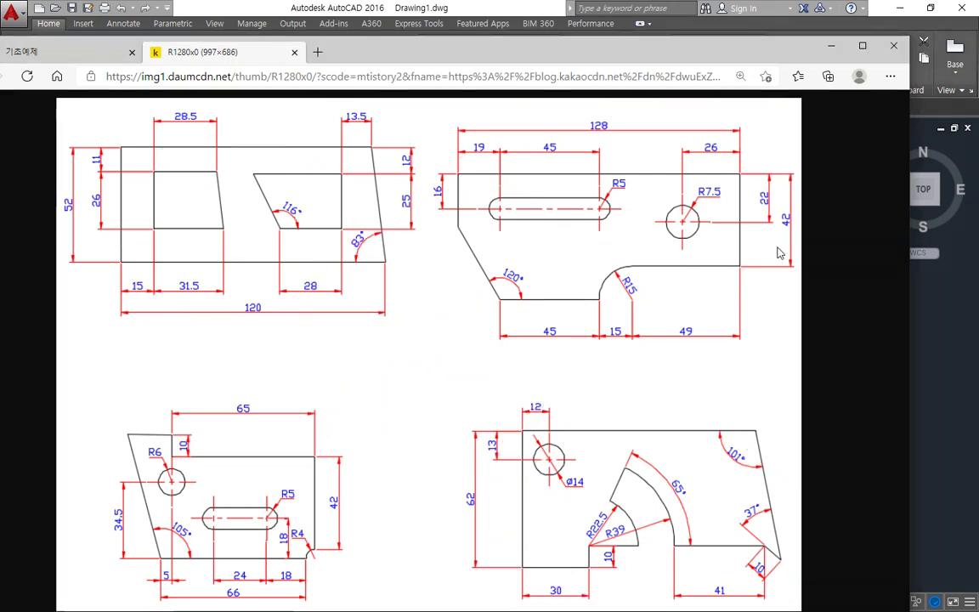
Enlarge the exercise image and examine how the 42 height and R15 arc determine the overall height of the 128-wide drawing
scroll(682, 267, "up", 4, "ctrl")
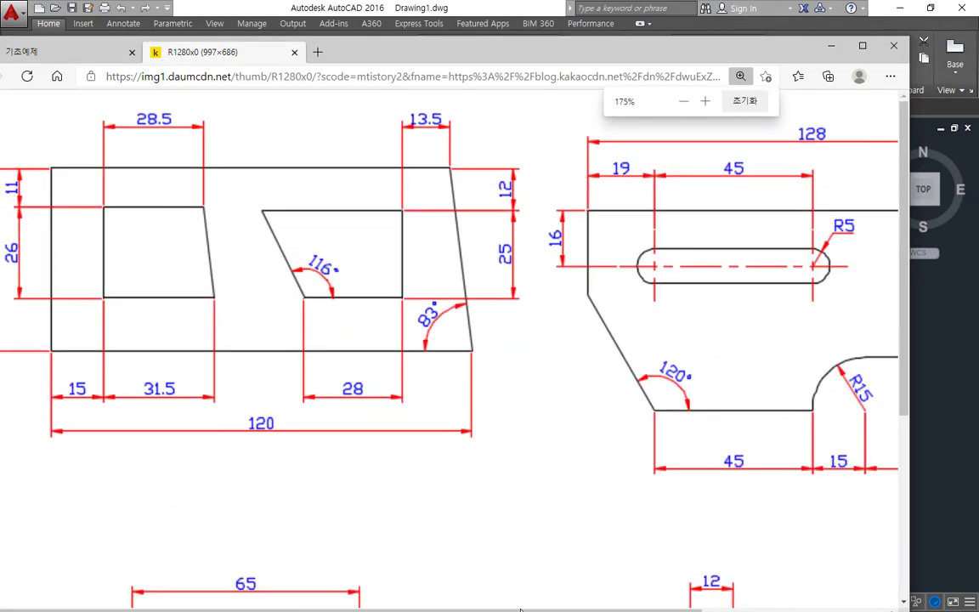
key("super+Up")
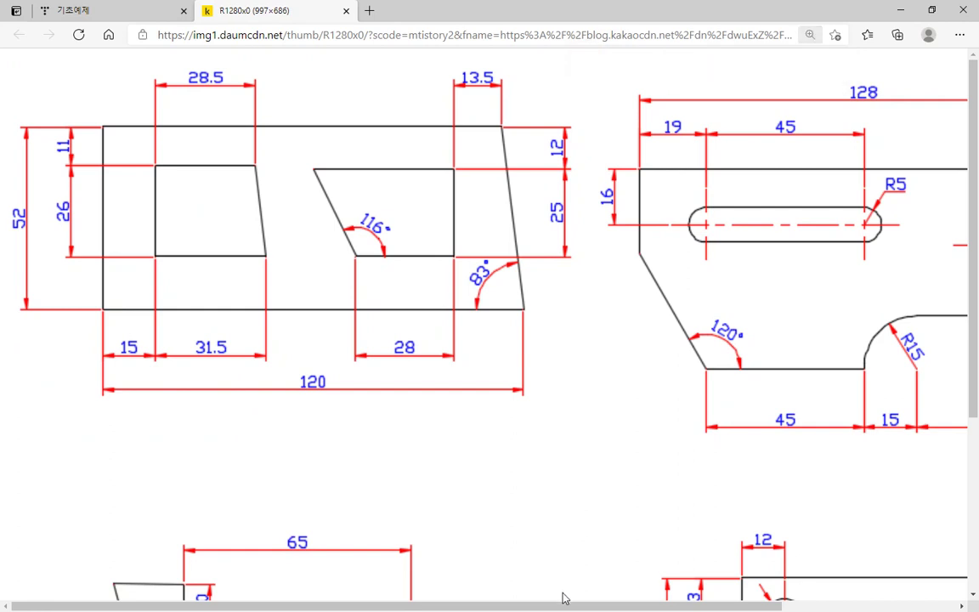
left_click_drag(564, 595, 870, 594)
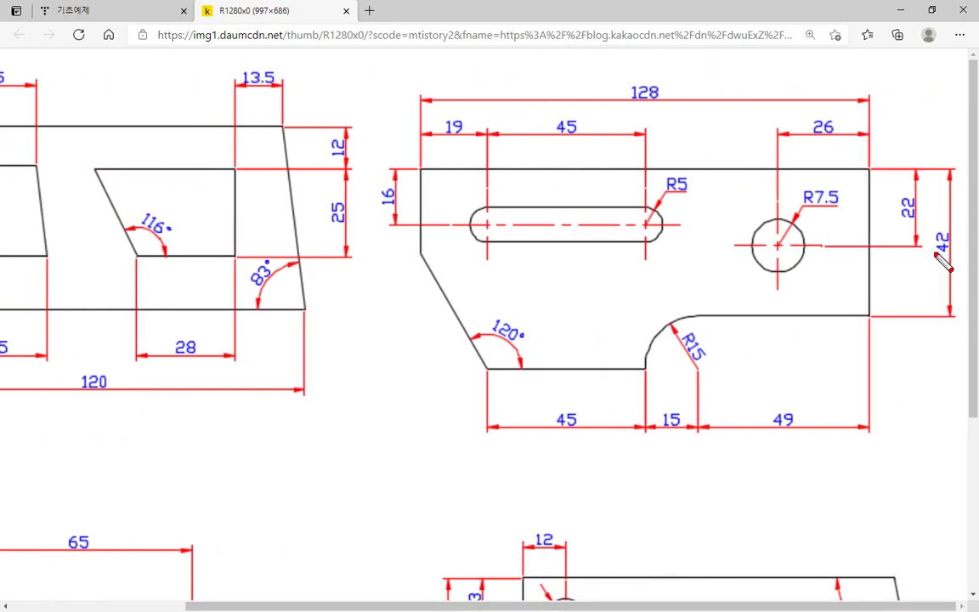
mouse_move(942, 223)
left_mouse_down()
mouse_move(955, 241)
mouse_move(951, 265)
left_mouse_up()
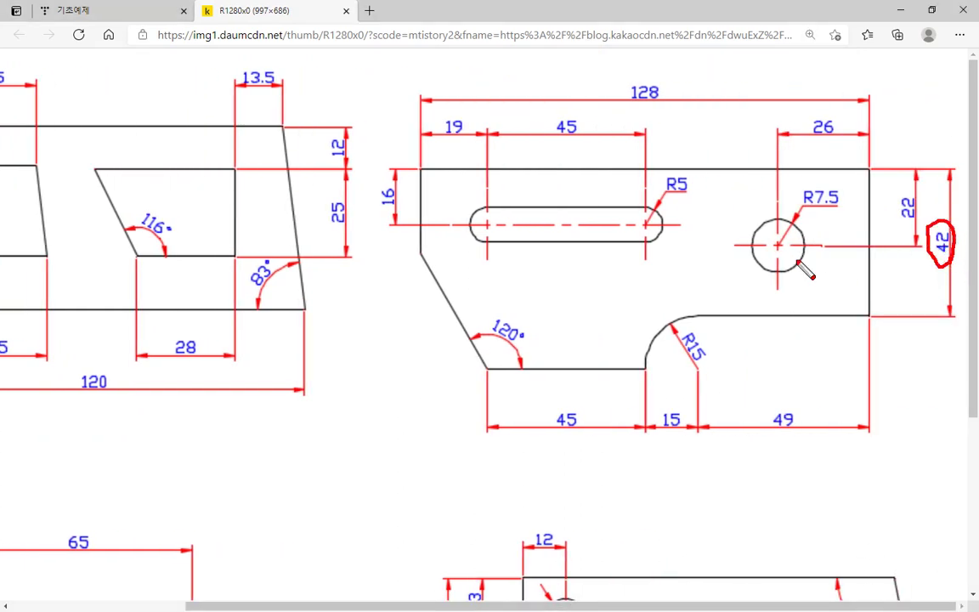
mouse_move(640, 371)
left_mouse_down()
mouse_move(927, 371)
mouse_move(865, 373)
left_mouse_up()
mouse_move(693, 367)
left_mouse_down()
mouse_move(727, 322)
mouse_move(735, 349)
left_mouse_up()
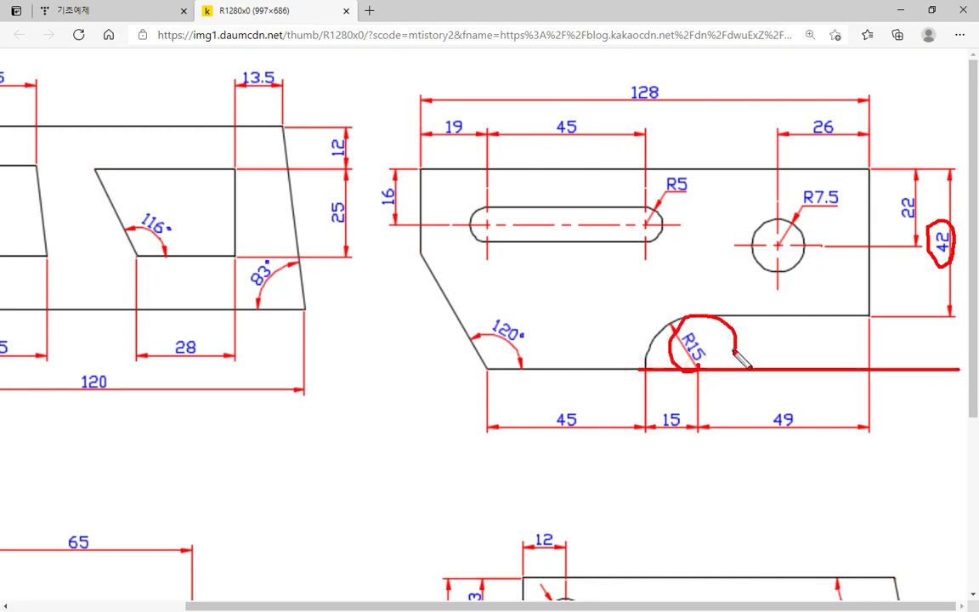
mouse_move(950, 314)
left_mouse_down()
mouse_move(948, 369)
mouse_move(922, 349)
mouse_move(933, 352)
mouse_move(954, 326)
left_mouse_up()
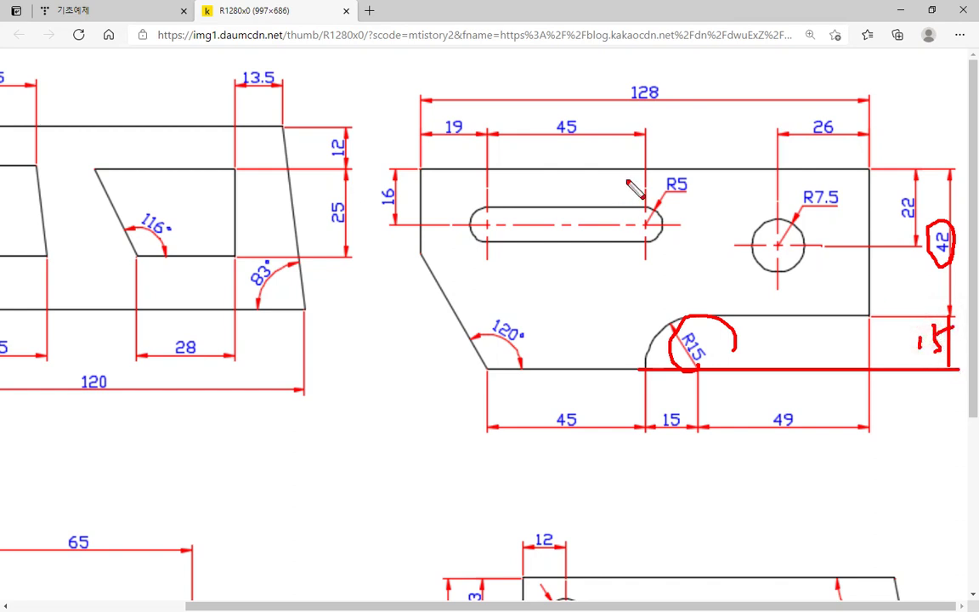
left_click_drag(659, 170, 536, 171)
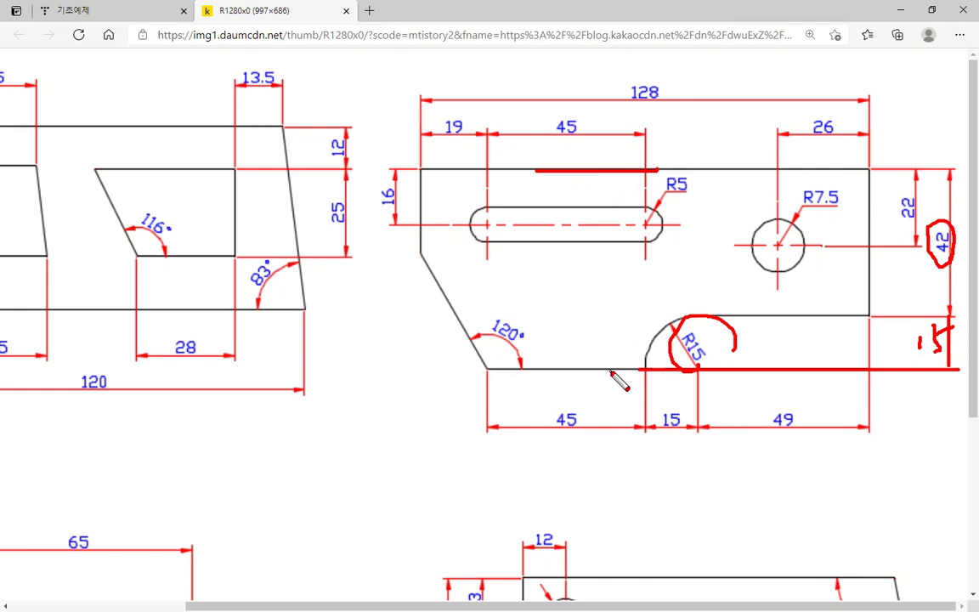
left_click_drag(612, 371, 516, 371)
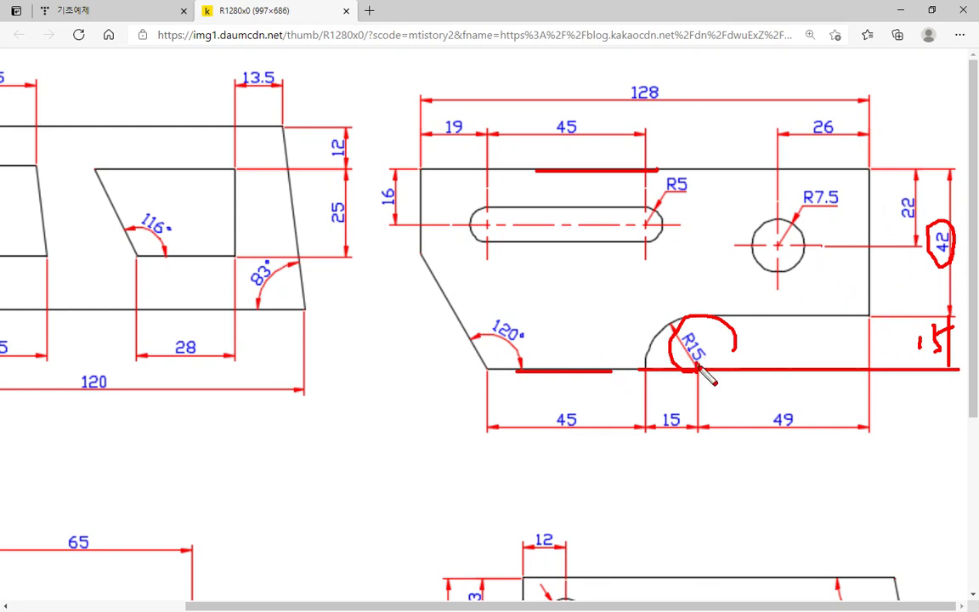
key("Escape")
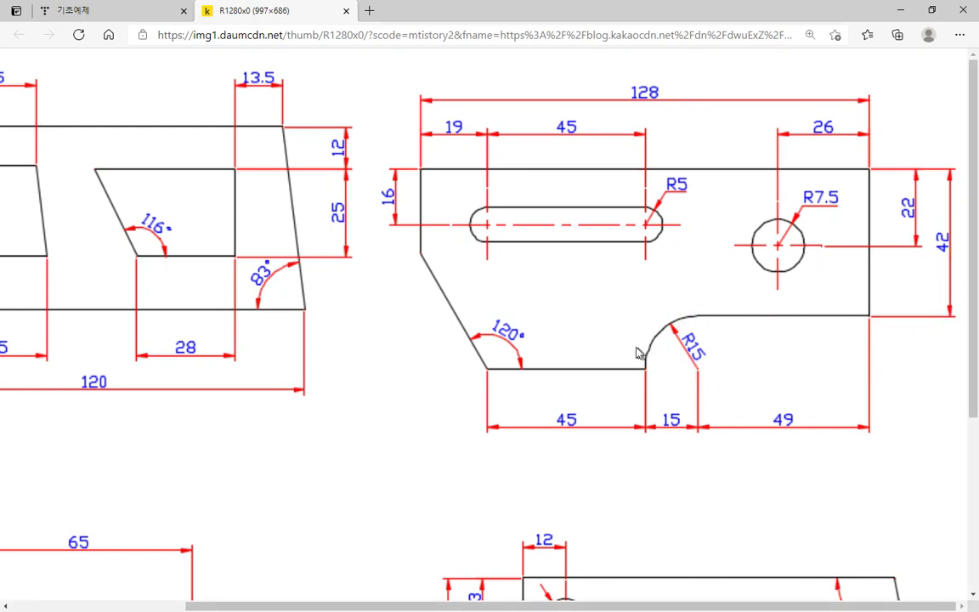
Examine the drawing with the R6 hole, focusing on its 42 height and the R4 notch at the lower corner
scroll(636, 352, "down", 3)
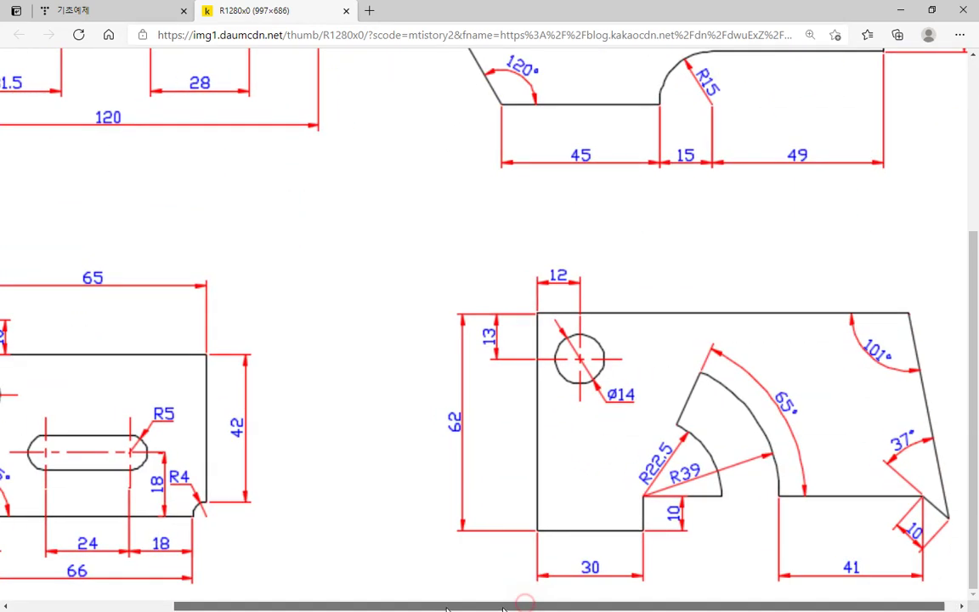
left_click_drag(525, 606, 350, 606)
key("ctrl+2")
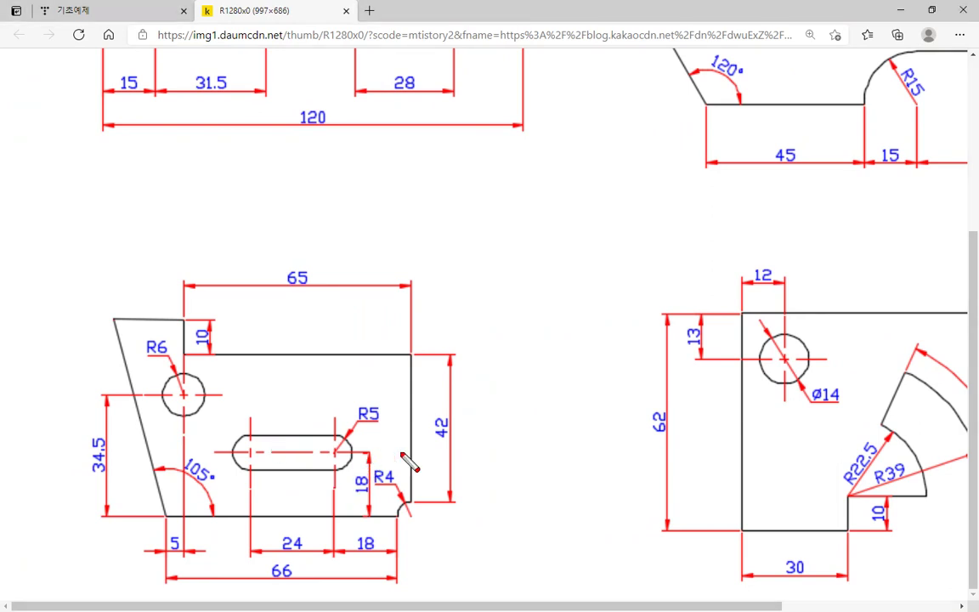
mouse_move(459, 449)
left_mouse_down()
mouse_move(448, 452)
mouse_move(459, 426)
mouse_move(449, 456)
left_mouse_up()
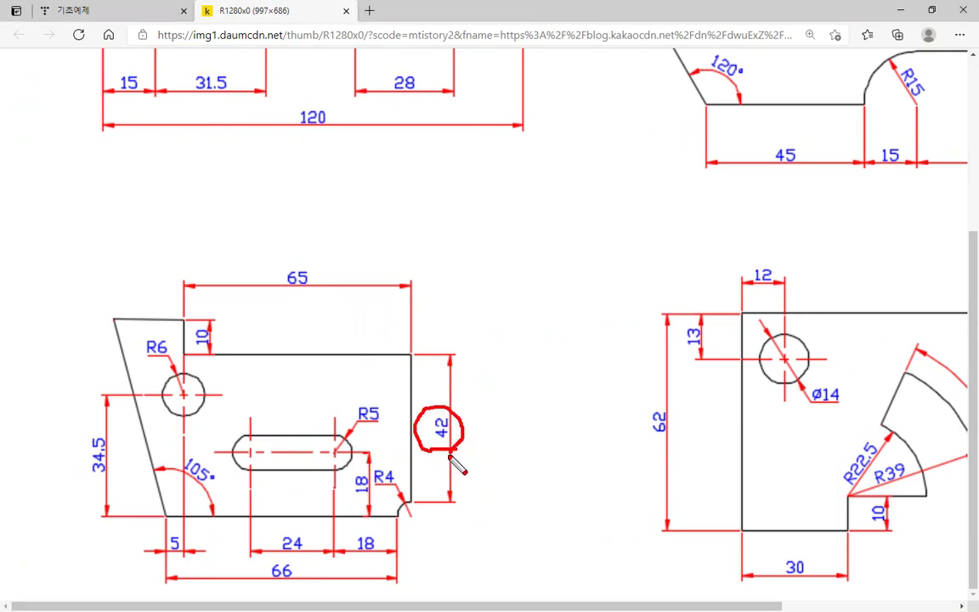
left_click_drag(411, 503, 0, 501, "shift")
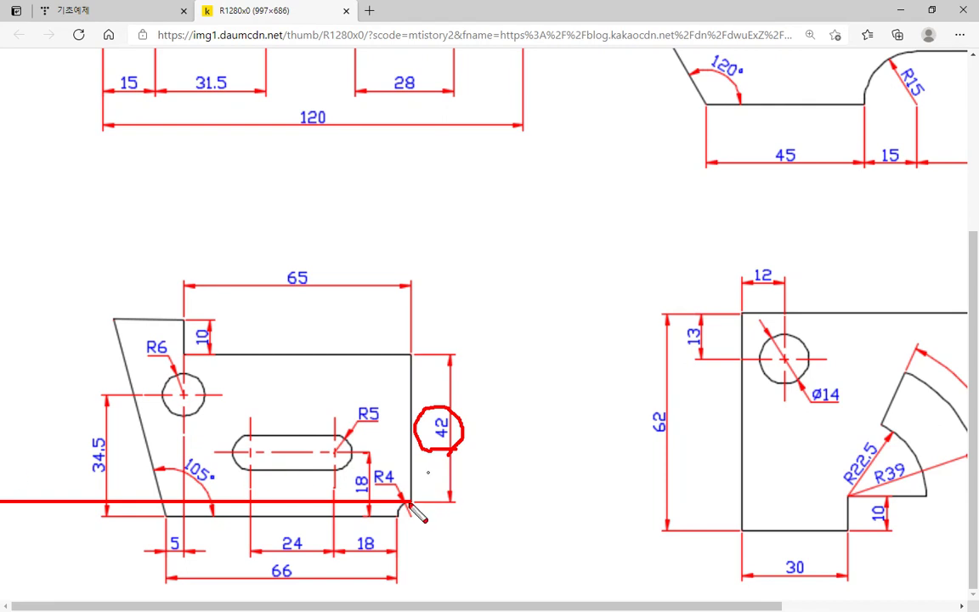
key("e")
mouse_move(403, 473)
left_mouse_down()
mouse_move(376, 466)
mouse_move(405, 492)
left_mouse_up()
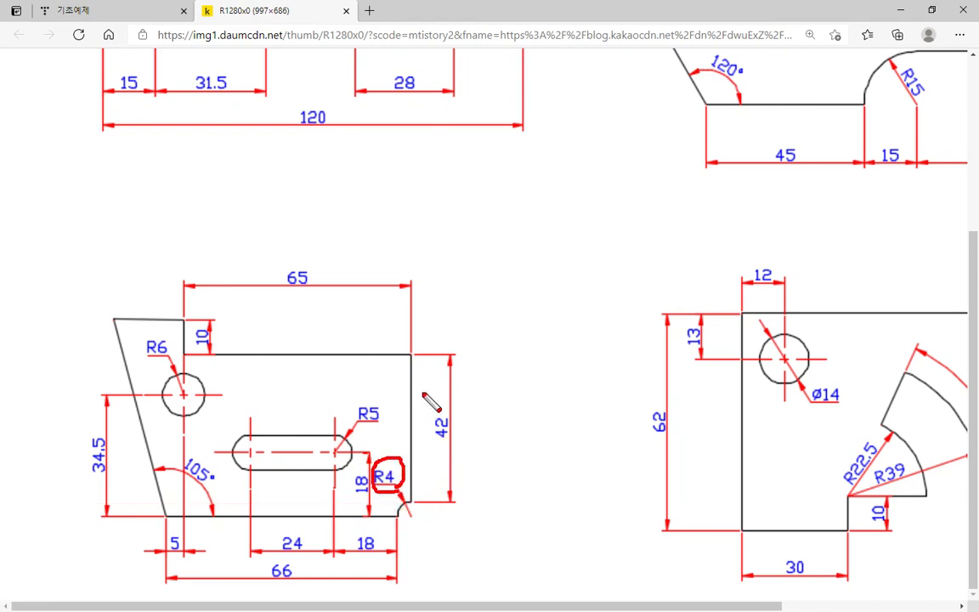
Work out the overall height and base extent of the R4-notched drawing from its horizontal edges, right side and 66 dimension
left_click_drag(379, 357, 507, 364, "shift")
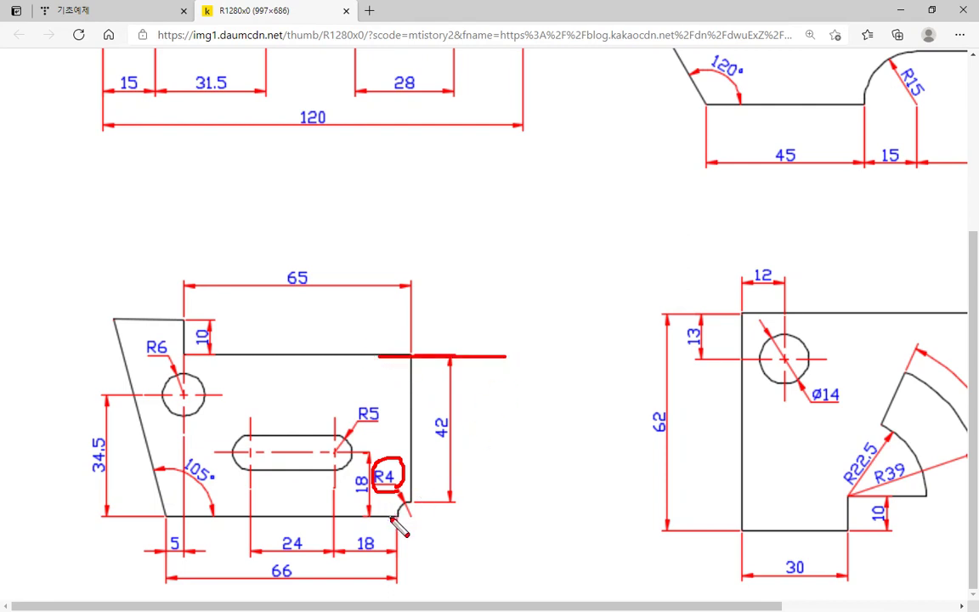
left_click_drag(388, 518, 521, 516, "shift")
left_click_drag(481, 361, 489, 511)
mouse_move(503, 407)
left_mouse_down()
mouse_move(525, 434)
mouse_move(518, 446)
left_mouse_up()
left_click_drag(541, 409, 546, 436)
left_click_drag(416, 378, 418, 587)
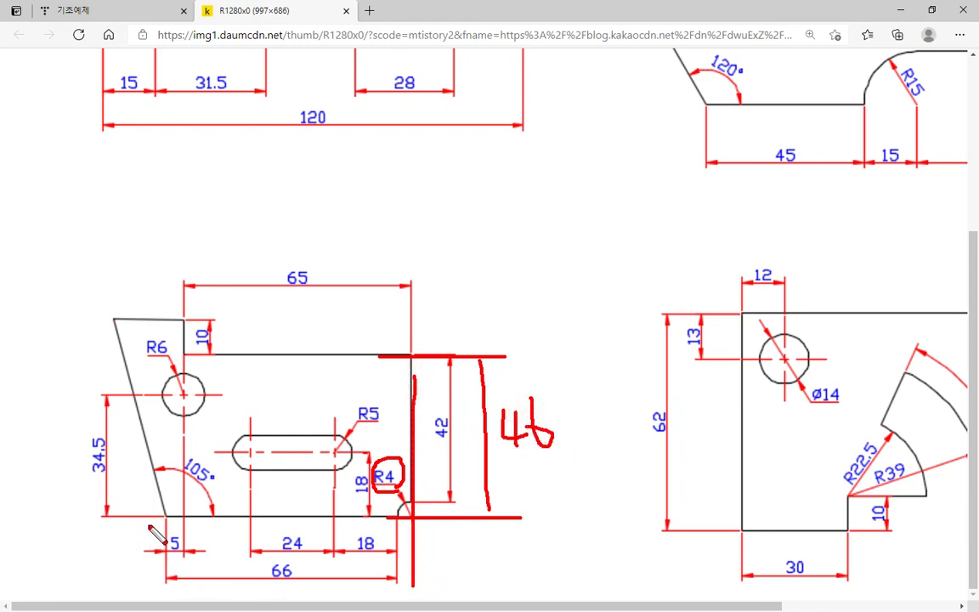
mouse_move(168, 508)
left_mouse_down()
mouse_move(168, 588)
mouse_move(409, 579)
left_mouse_up()
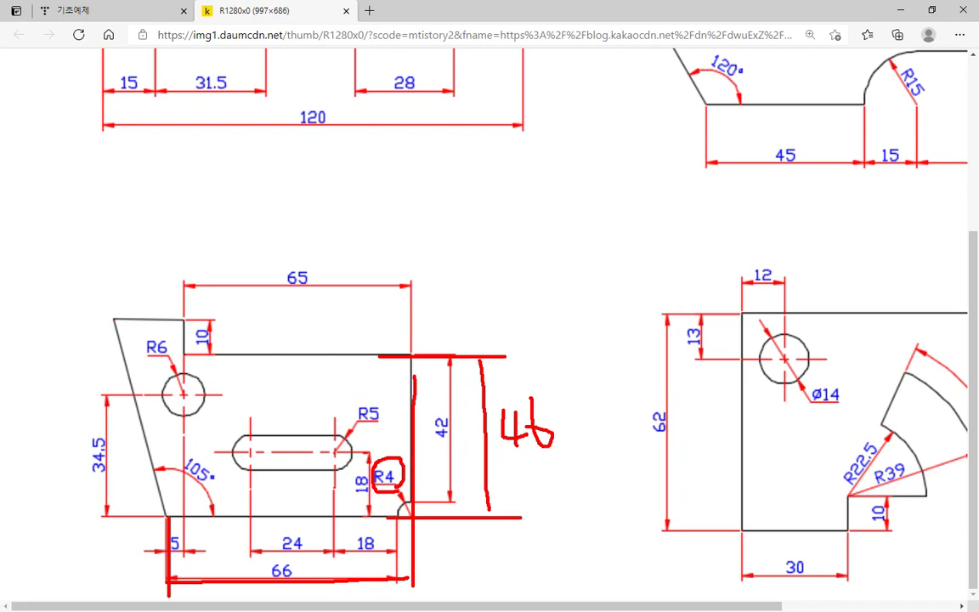
key("Escape")
scroll(838, 466, "up", 3)
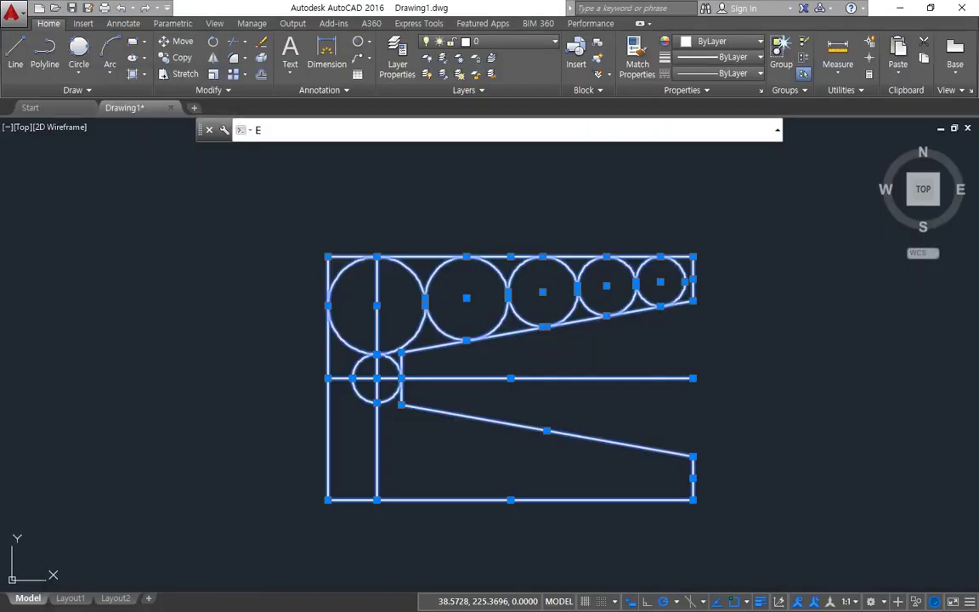
Switch back to AutoCAD and erase every object of the finished tangent-circle drawing
type("E")
key("Return")
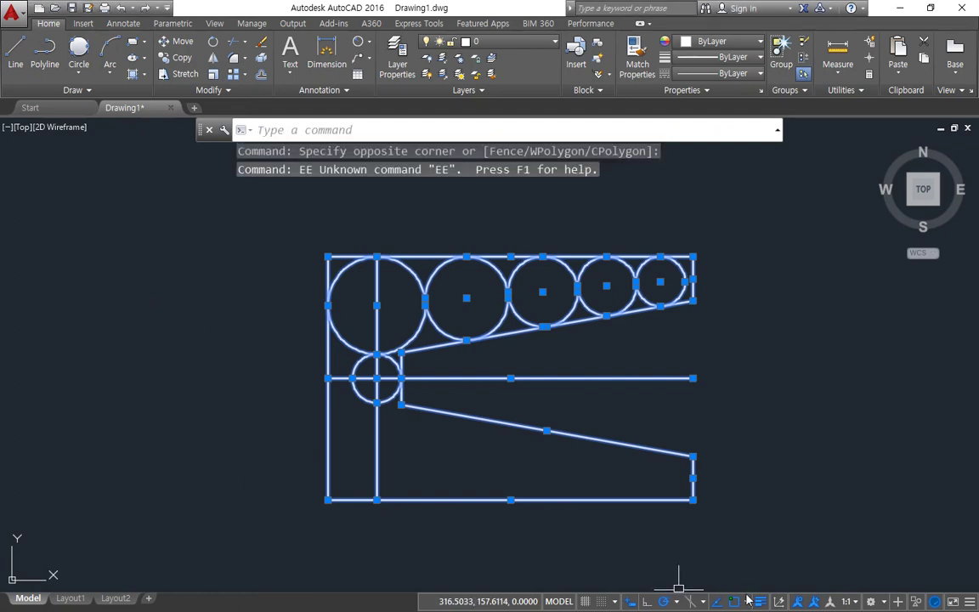
left_click(740, 520)
left_click(253, 180)
type("E")
key("Return")
Draw a long horizontal base line and a vertical line crossing it near its left end
type("Z")
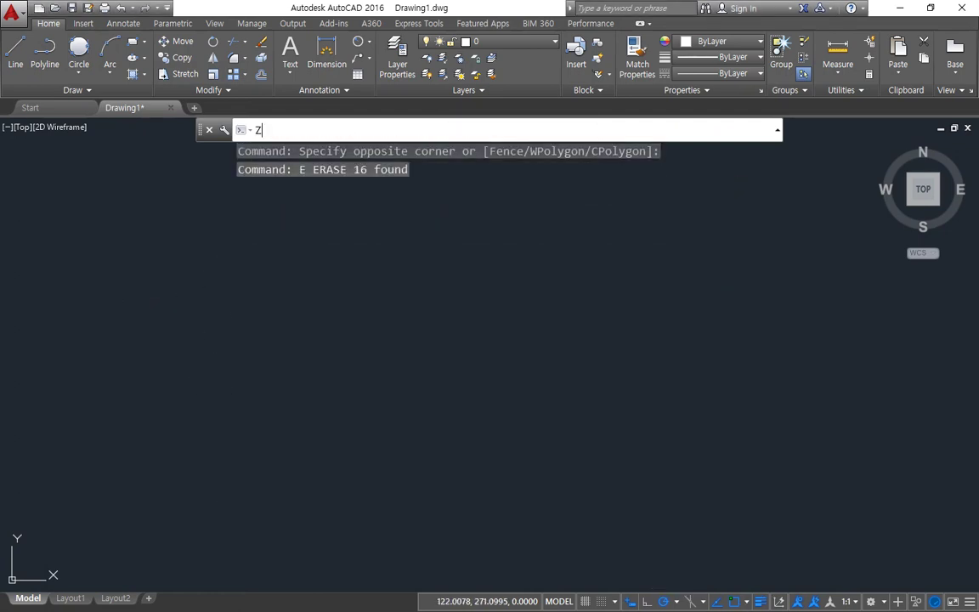
key("Return")
type("A")
key("Return")
type("L")
key("Return")
left_click(139, 448)
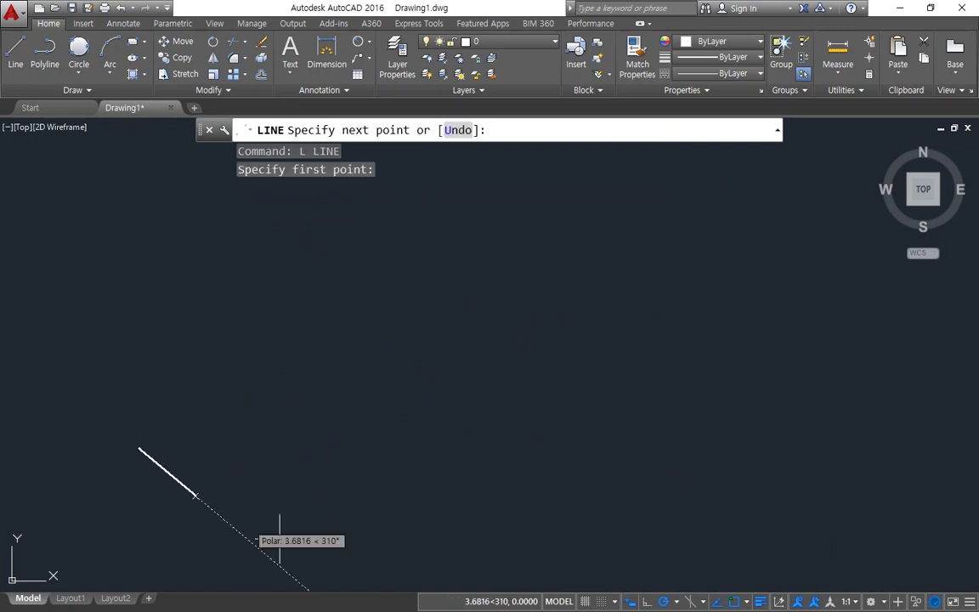
left_click(808, 448)
key("Return")
key("Return")
left_click(189, 510)
left_click(176, 180)
key("Return")
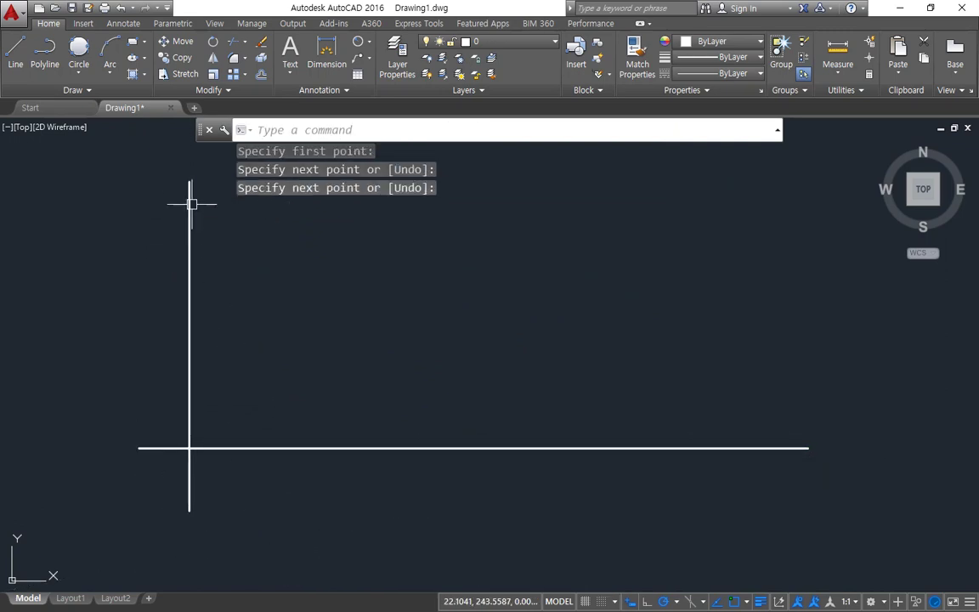
key("Return")
key("Escape")
Offset the vertical line 120 to the right
type("O")
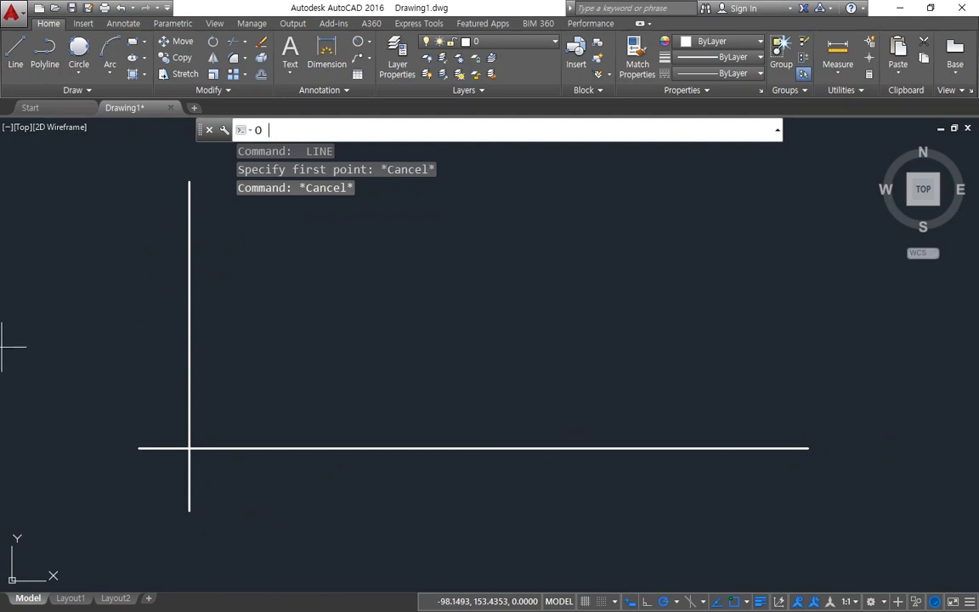
key("Return")
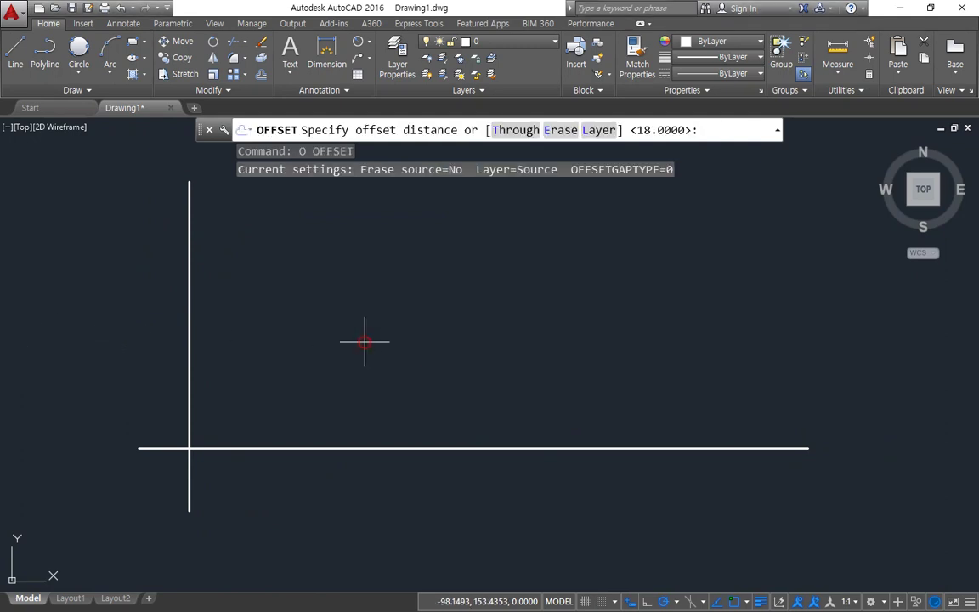
type("120")
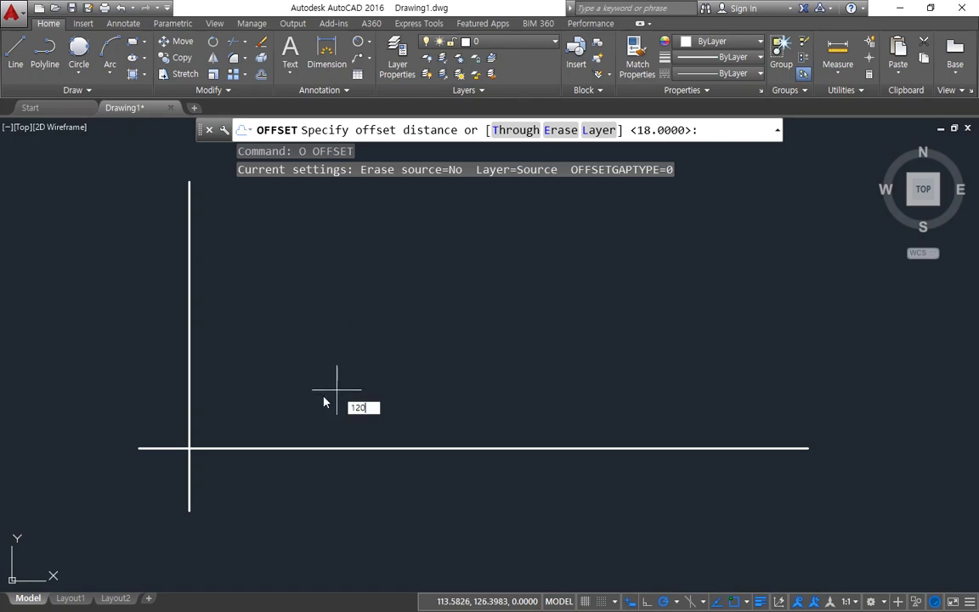
key("Return")
left_click(187, 393)
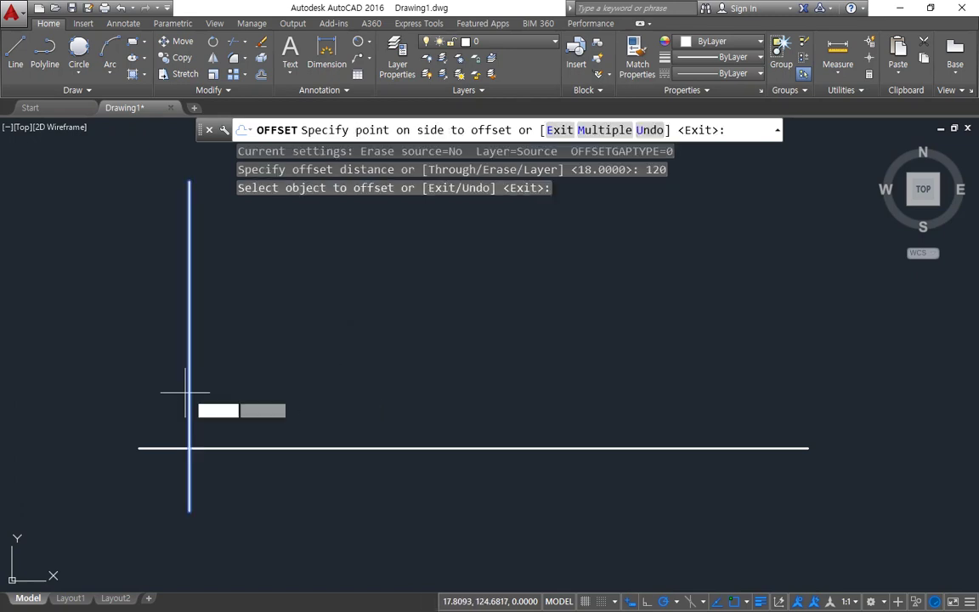
left_click(427, 389)
key("Return")
Offset the horizontal base line 52 upward
type("O")
key("Return")
type("52")
key("Return")
left_click(325, 447)
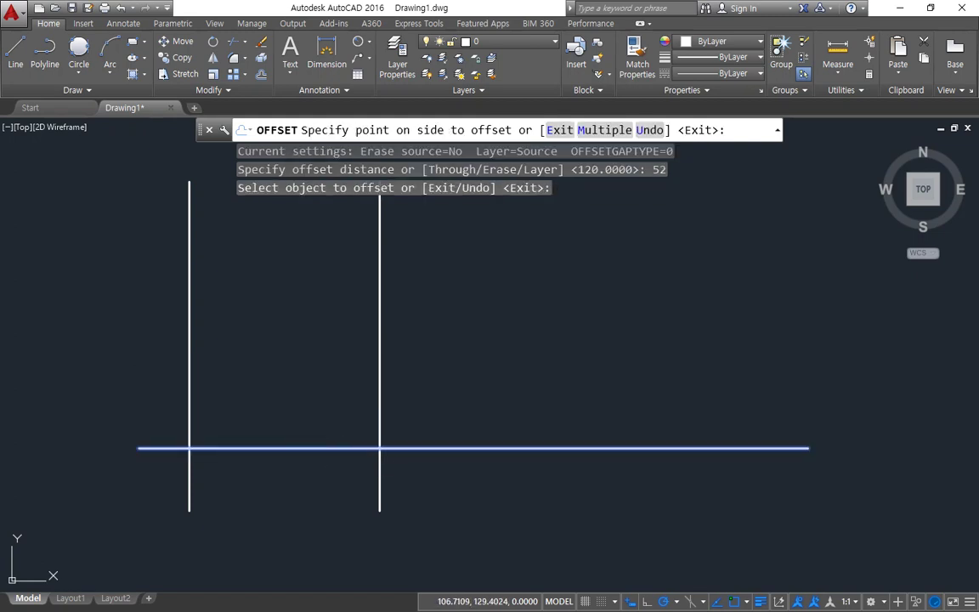
left_click(325, 384)
Trim all line ends outside the intersections to leave a closed 120 by 52 rectangle
type("TR")
key("Return")
key("Return")
left_click(472, 478)
left_click(455, 332)
left_click(427, 334)
left_click(140, 269)
left_click(138, 268)
left_click(112, 484)
left_click(152, 440)
left_click(164, 465)
left_click(168, 411)
left_click(146, 330)
left_click(129, 511)
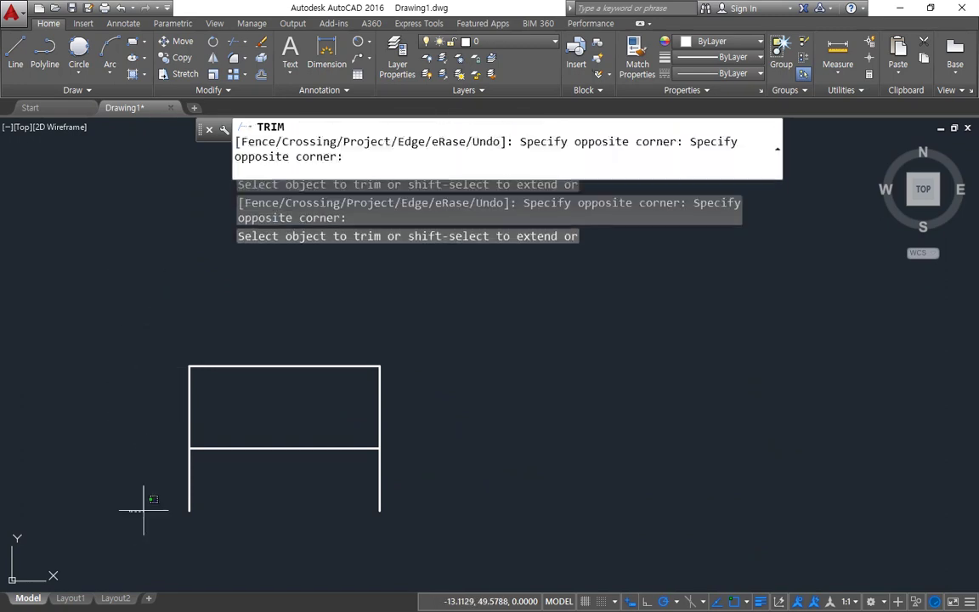
left_click(476, 493)
key("Return")
Work out the absolute direction of the slanted side that meets the base at 83° in the rectangle's lower-right corner
scroll(247, 434, "up", 4)
scroll(223, 392, "up", 2)
scroll(345, 464, "down", 2)
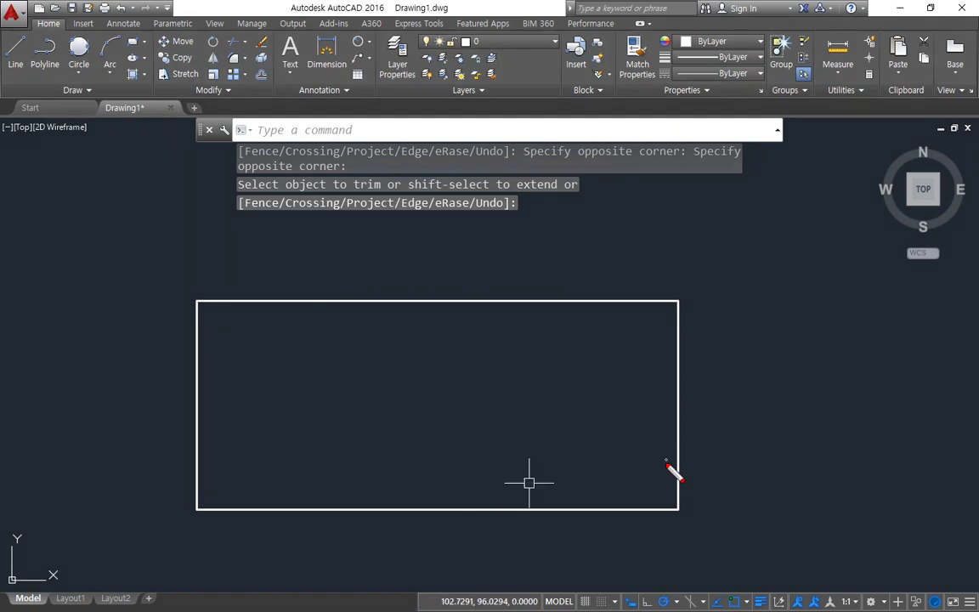
left_click_drag(680, 510, 599, 257)
left_click_drag(615, 501, 658, 443)
left_click_drag(574, 457, 563, 470)
left_click_drag(585, 427, 592, 467)
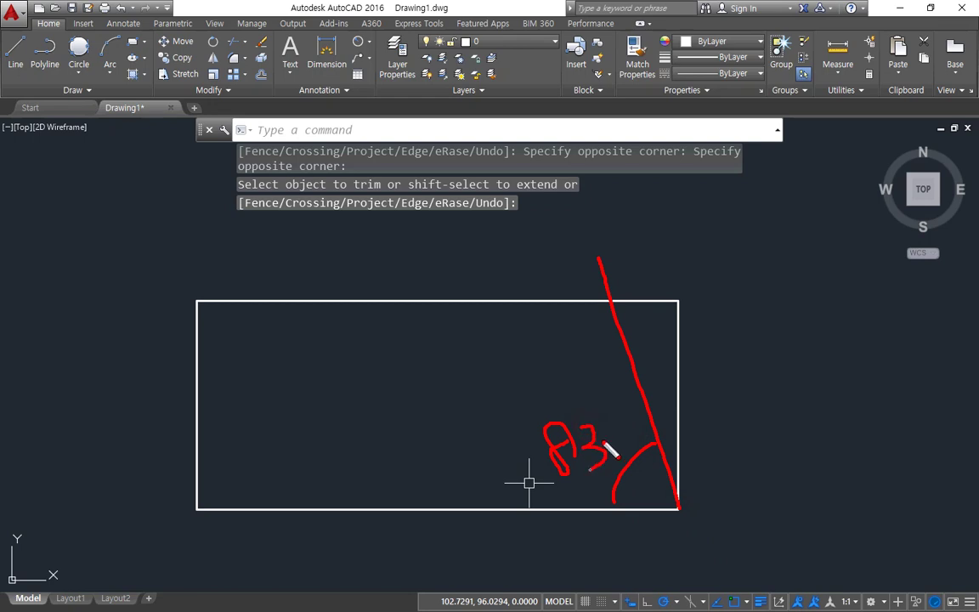
left_click_drag(881, 510, 678, 509)
left_click_drag(778, 501, 692, 444)
left_click_drag(779, 474, 763, 497)
mouse_move(755, 393)
left_mouse_down()
mouse_move(740, 399)
mouse_move(806, 464)
left_mouse_up()
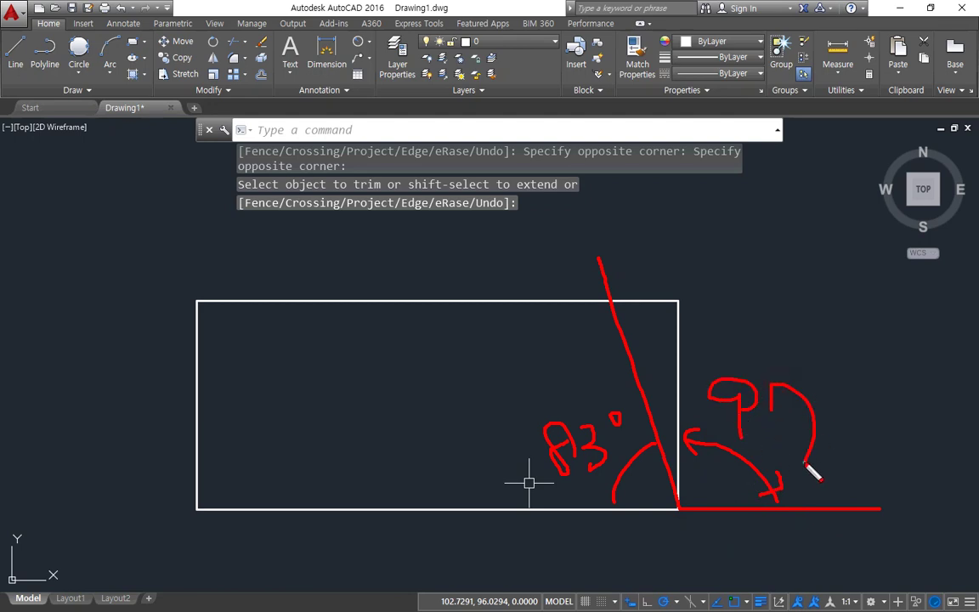
key("Escape")
Add 97° as an additional polar tracking angle, measured absolutely, for the slanted side
left_click(680, 602)
left_click(684, 583)
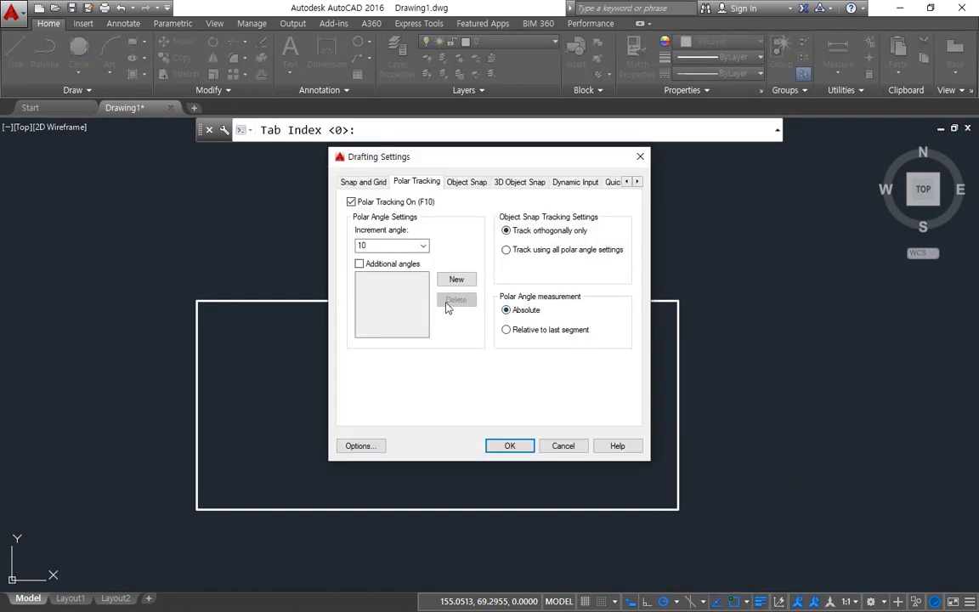
left_click(448, 286)
type("97")
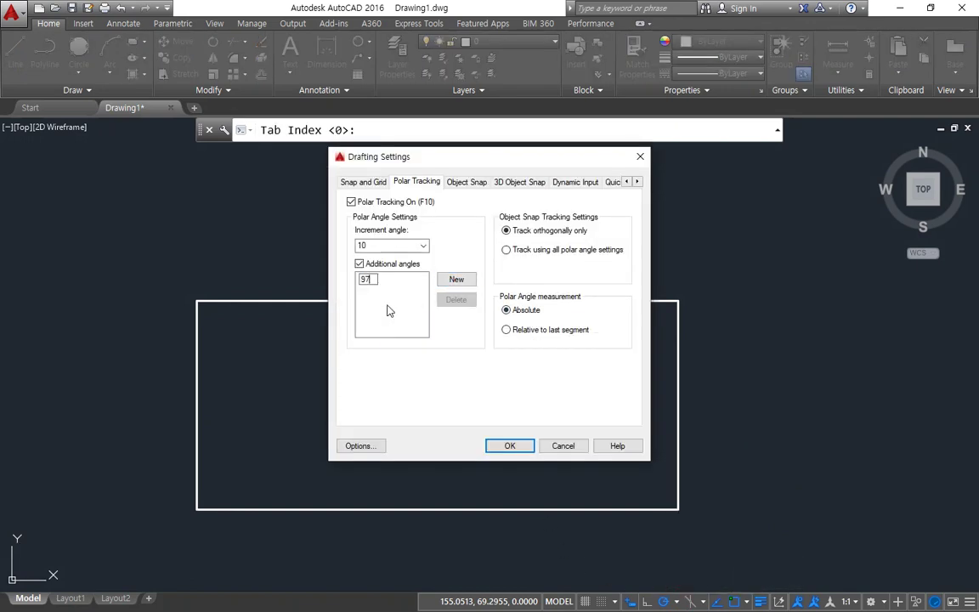
left_click(522, 446)
left_click(677, 602)
left_click(676, 563)
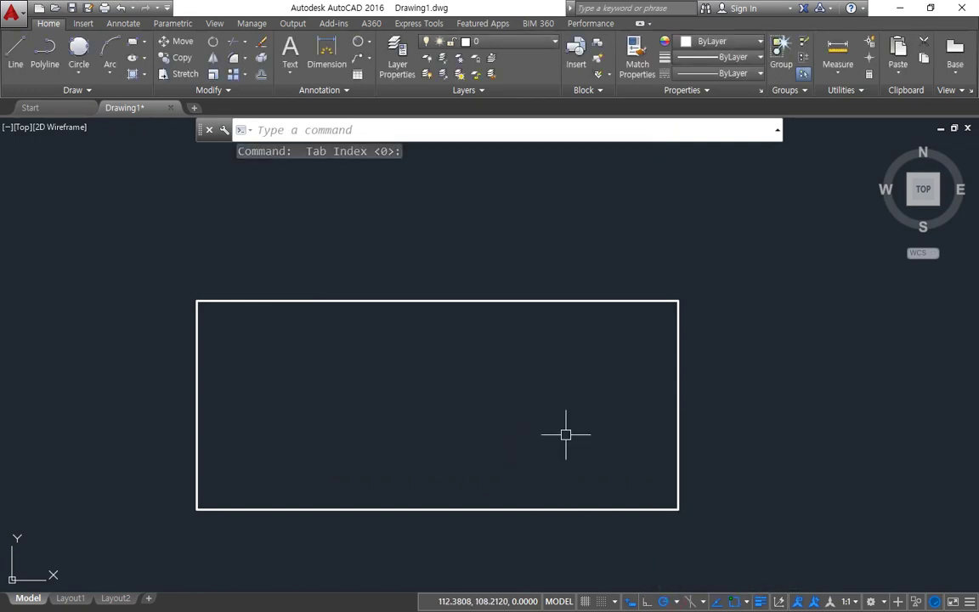
Draw a line from the rectangle's lower-right corner along the 97° direction up to the top edge
type("l")
key("Return")
left_click(678, 508)
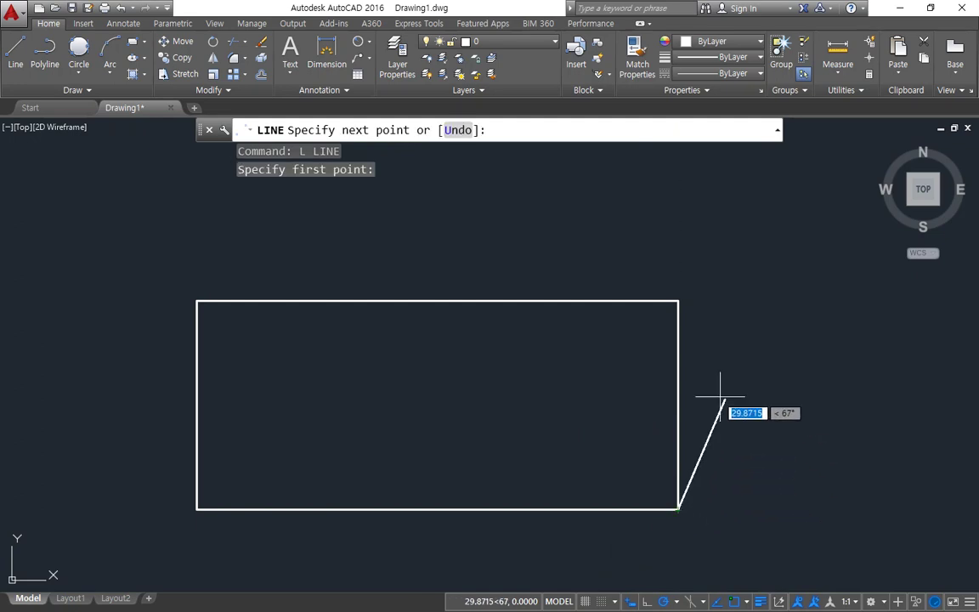
left_click(653, 301)
key("Escape")
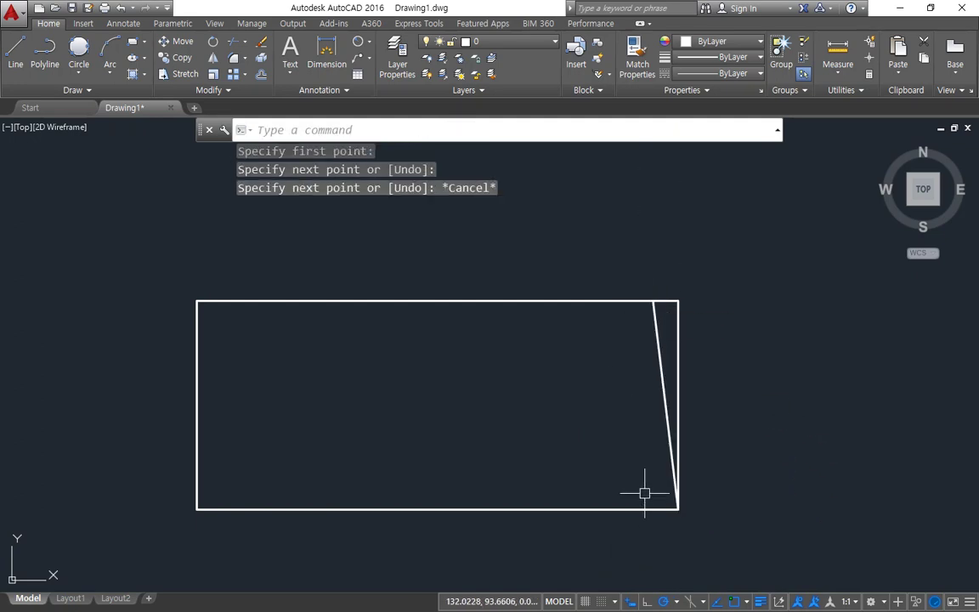
Trim the top edge beyond the slanted line and erase the original vertical right side
type("tr")
key("Return")
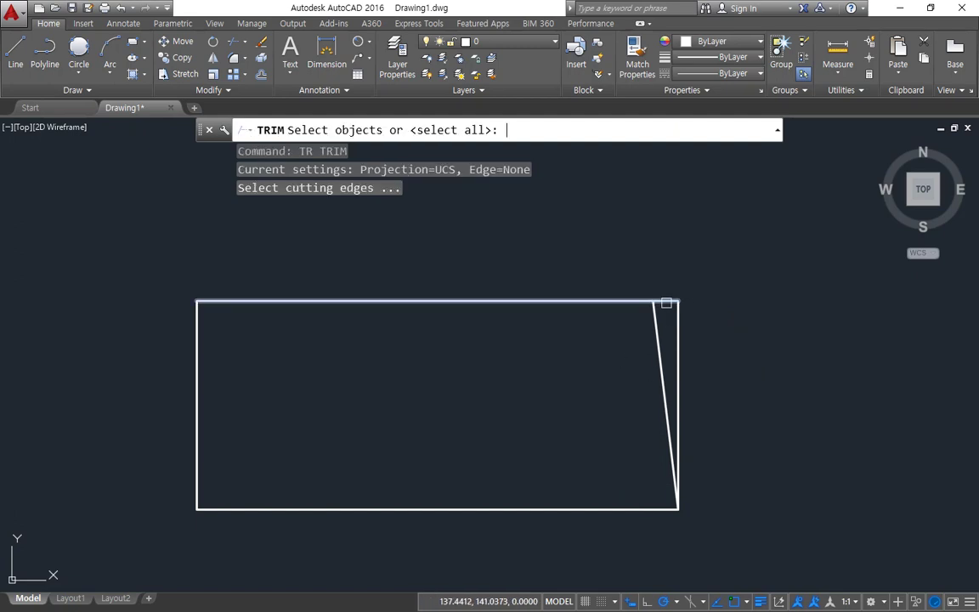
key("Return")
left_click(667, 302)
key("Return")
left_click(686, 324)
left_click(676, 334)
type("e")
key("Return")
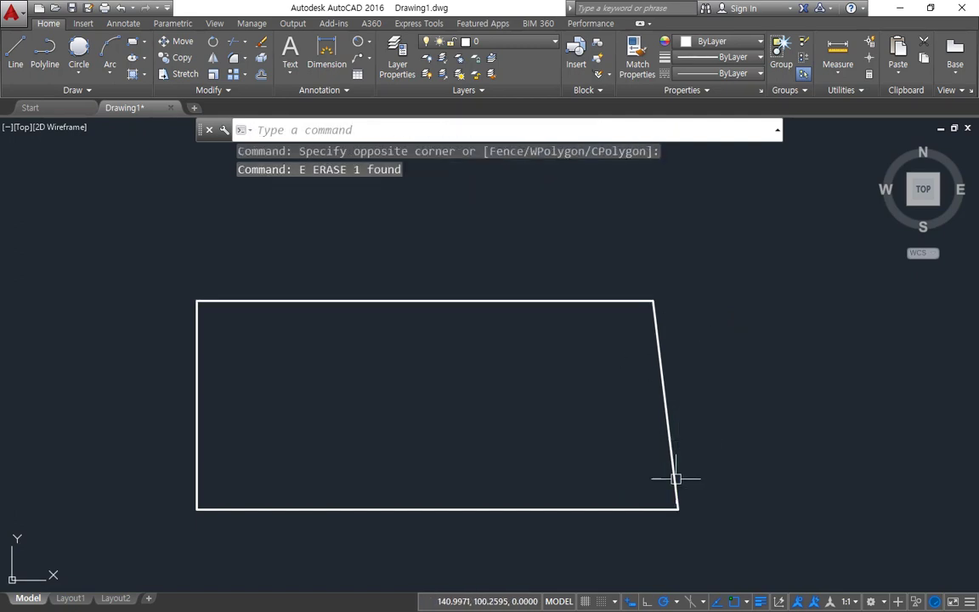
Offset the outline's top edge 11 downward
type("o")
key("Return")
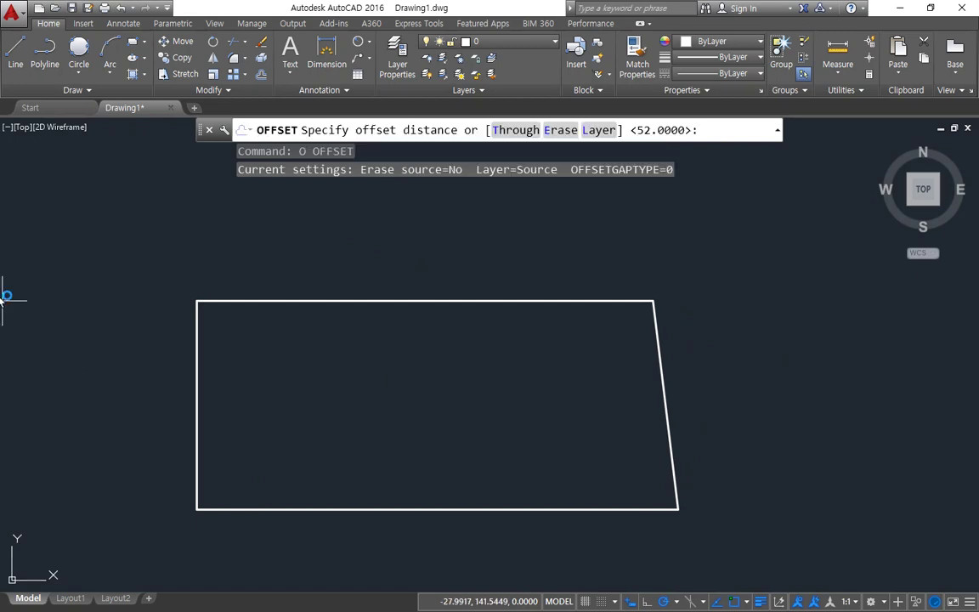
key("Return")
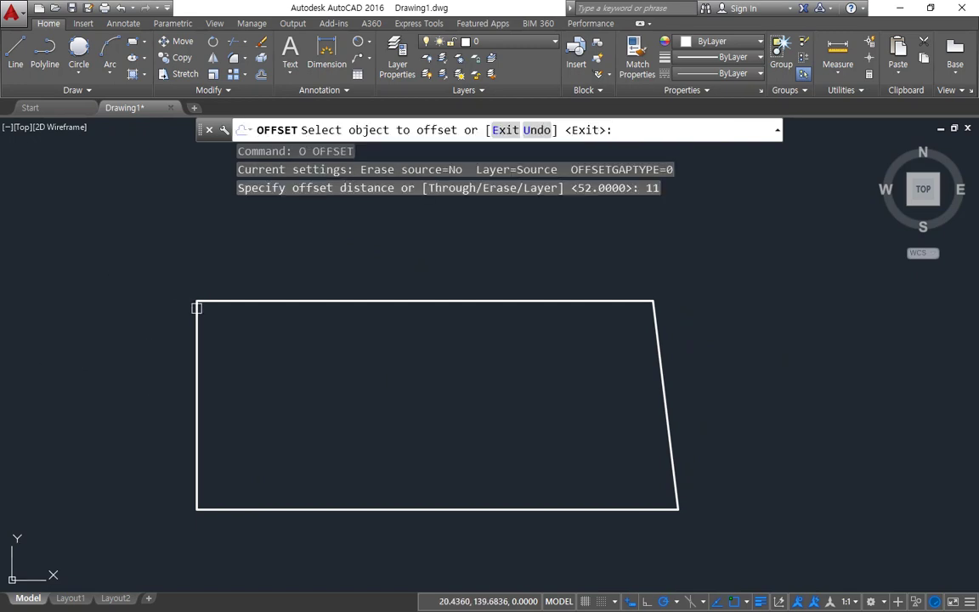
left_click(196, 302)
left_click(234, 363)
key("Return")
Offset the new inner horizontal line 26 downward
type("o")
key("Return")
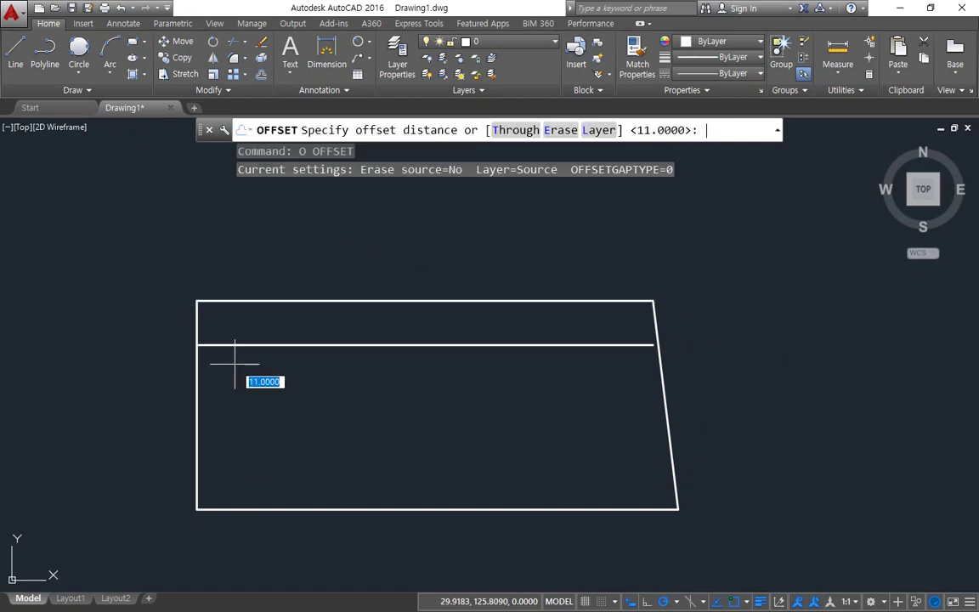
type("26")
key("Return")
left_click(243, 345)
left_click(243, 432)
key("Return")
Offset the outline's left edge 15 to the right
type("o")
key("Return")
type("15")
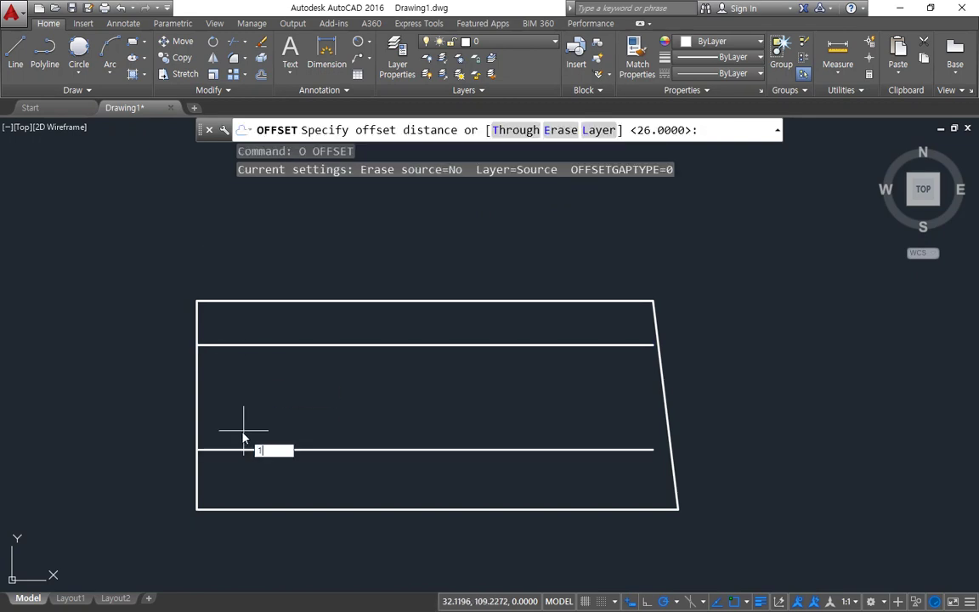
key("Return")
left_click(196, 400)
left_click(256, 399)
key("Return")
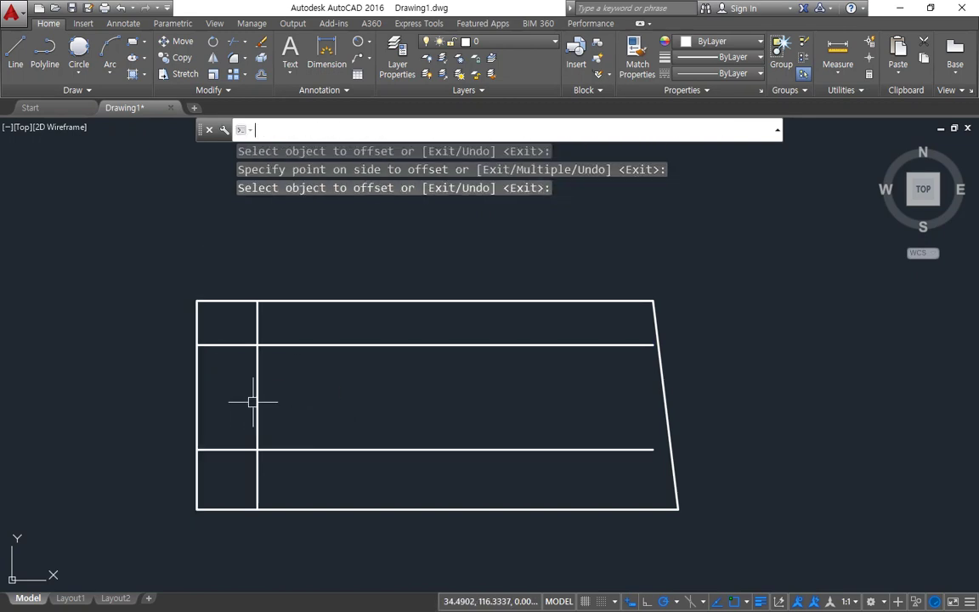
Offset the inner vertical line 28.5 to the right for the opening's upper width
type("o")
key("Return")
type("28.5")
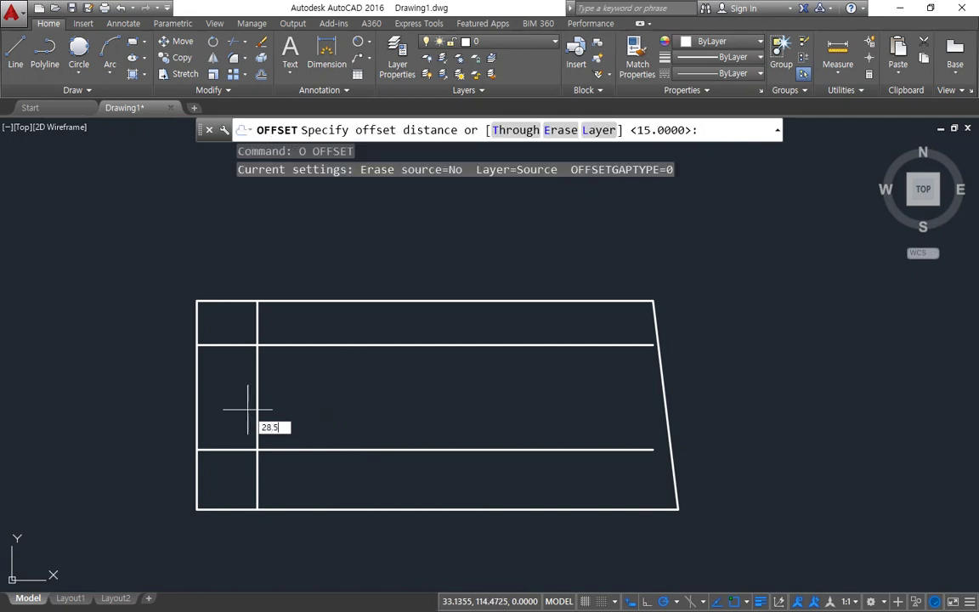
key("Return")
left_click(259, 398)
left_click(337, 396)
key("Return")
Offset the left inner vertical line 31.5 to the right for the opening's lower width
type("o")
key("Return")
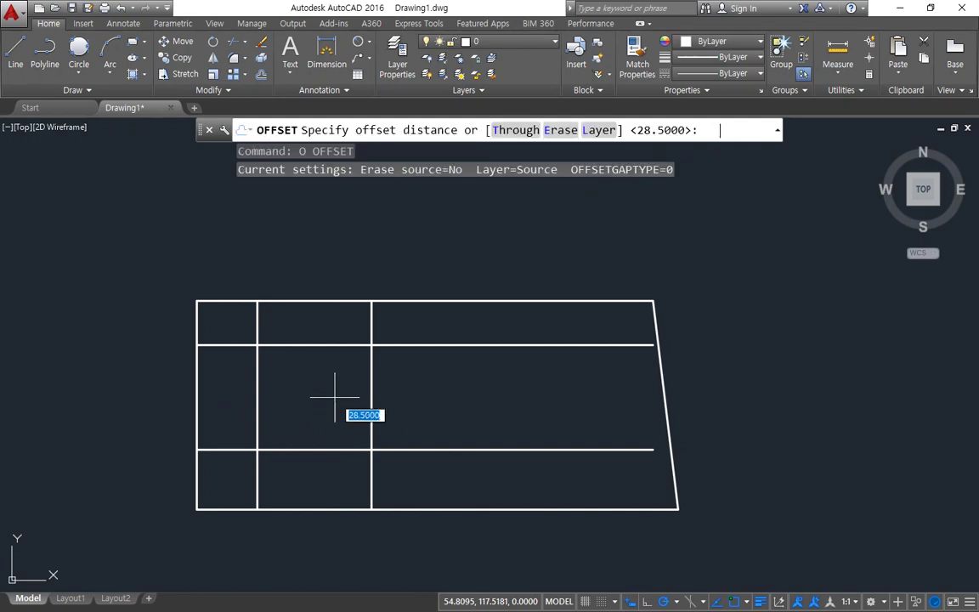
type("31.5")
key("Return")
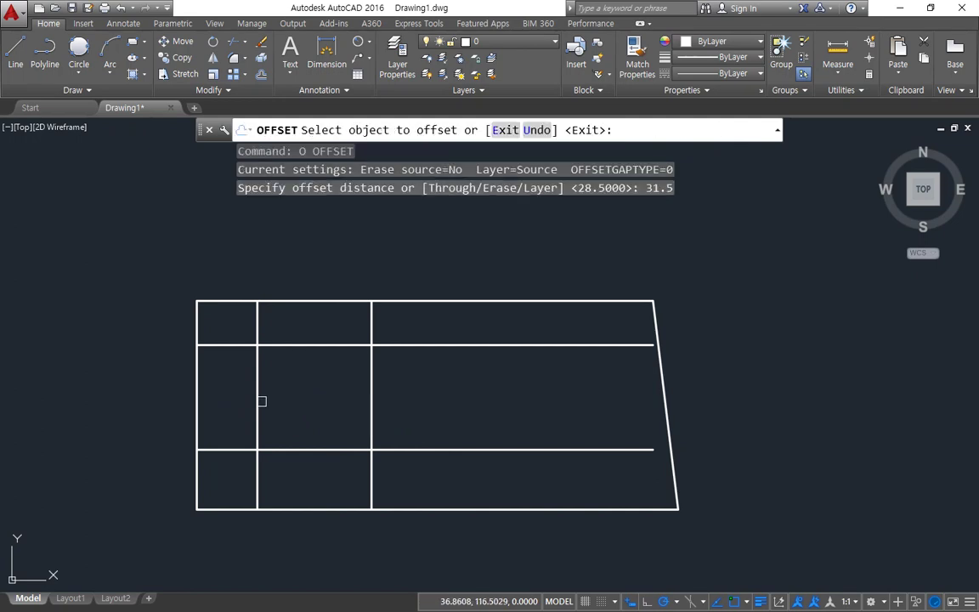
left_click(260, 400)
left_click(331, 406)
key("Return")
Draw a slanted line from the 28.5 vertical's upper intersection to the 31.5 vertical's lower intersection
type("l")
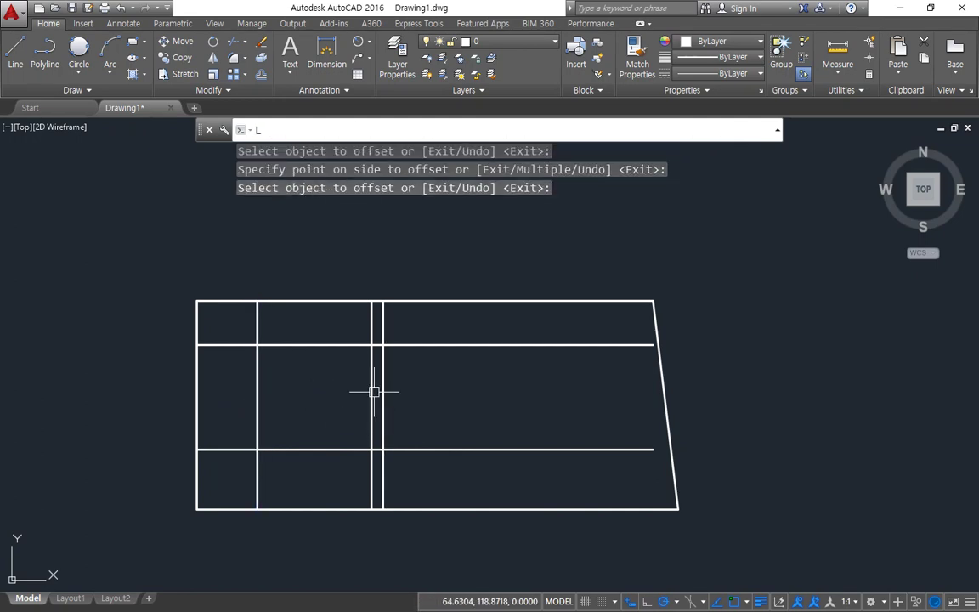
key("Return")
left_click(372, 344)
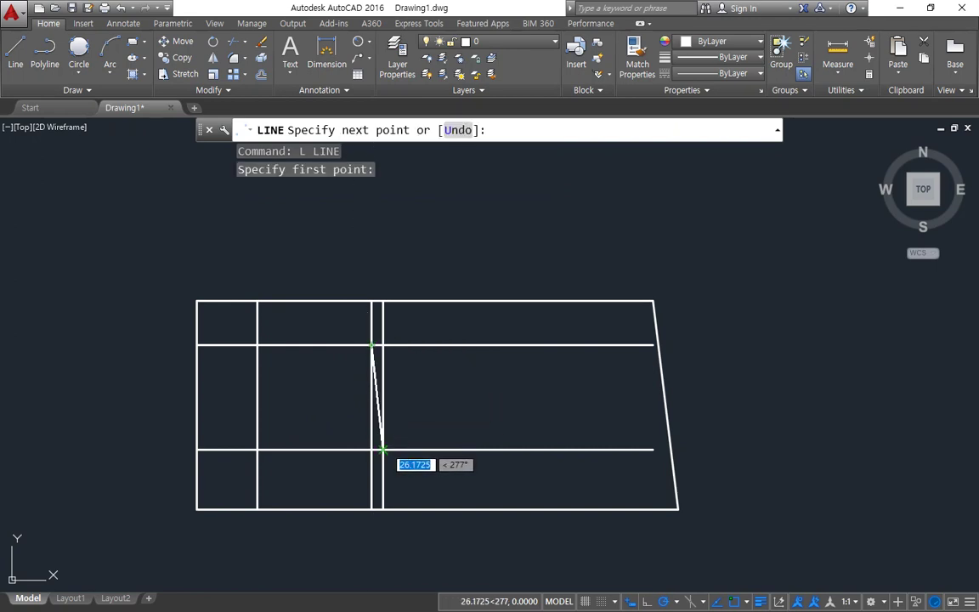
left_click(384, 449)
key("Return")
Erase the two vertical construction lines on either side of the slanted inner line
left_click(397, 473)
left_click(360, 470)
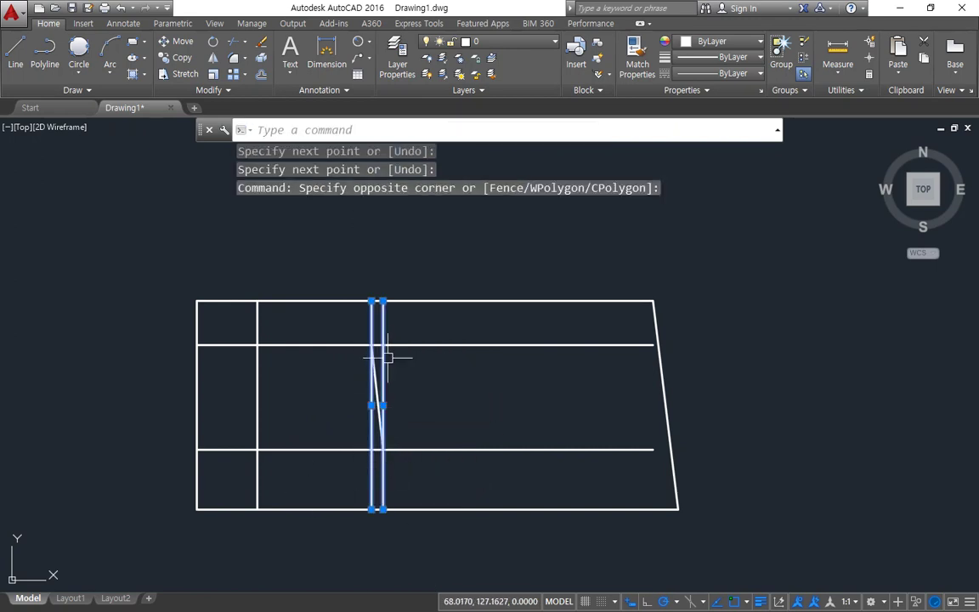
type("e")
key("Return")
Trim the overhanging construction lines around the left opening, keeping its bottom line extended to the right
type("tr")
key("Return")
key("Return")
left_click(264, 326)
left_click(235, 340)
left_click(227, 344)
left_click(234, 451)
left_click(257, 480)
left_click(408, 346)
key("Return")
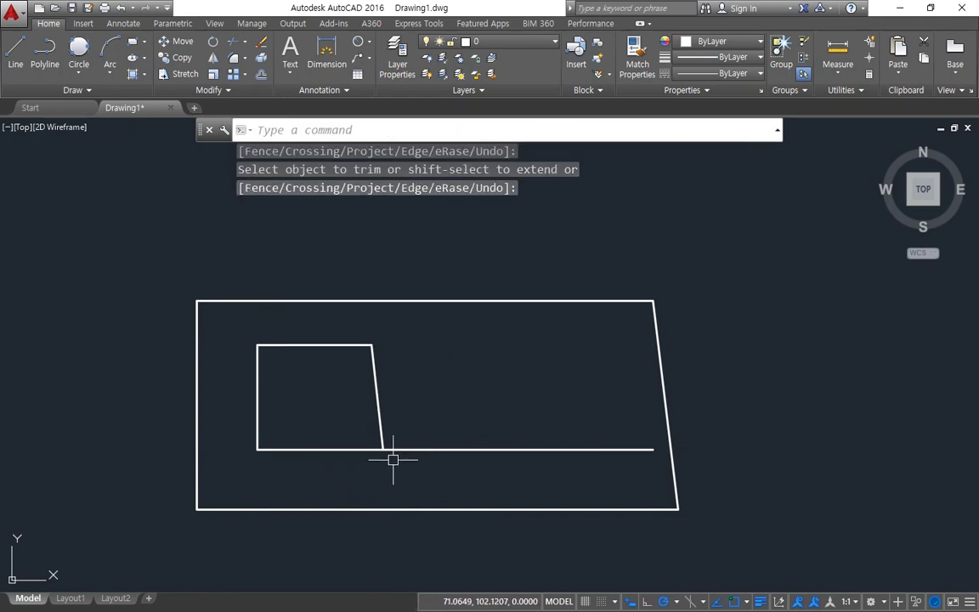
Offset the outline's top edge 12 downward for the top of the right opening
mouse_move(312, 450)
left_mouse_down()
mouse_move(613, 449)
mouse_move(620, 353)
mouse_move(568, 413)
left_mouse_up()
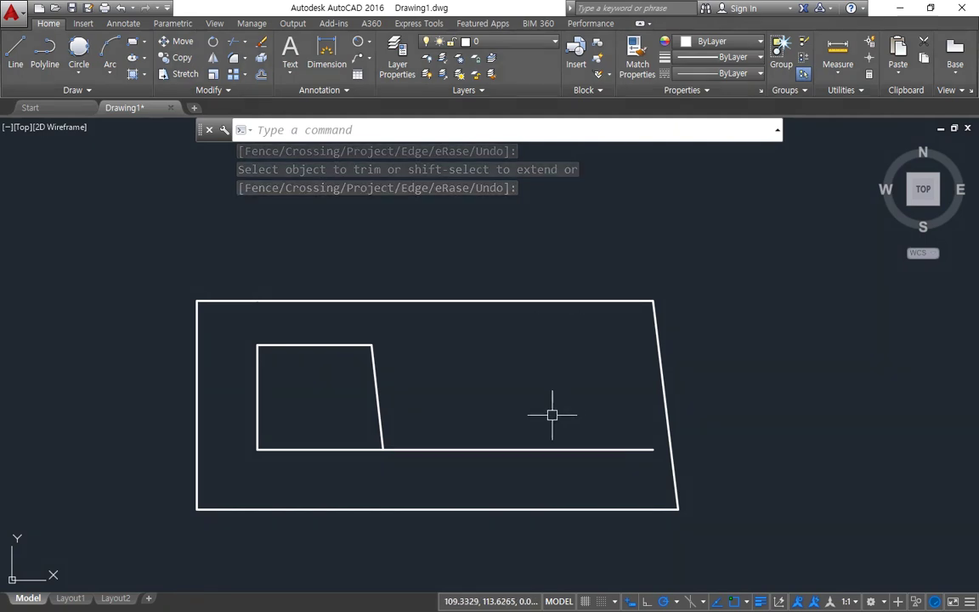
type("o")
key("Return")
type("12")
key("Return")
left_click(536, 301)
left_click(527, 349)
key("Return")
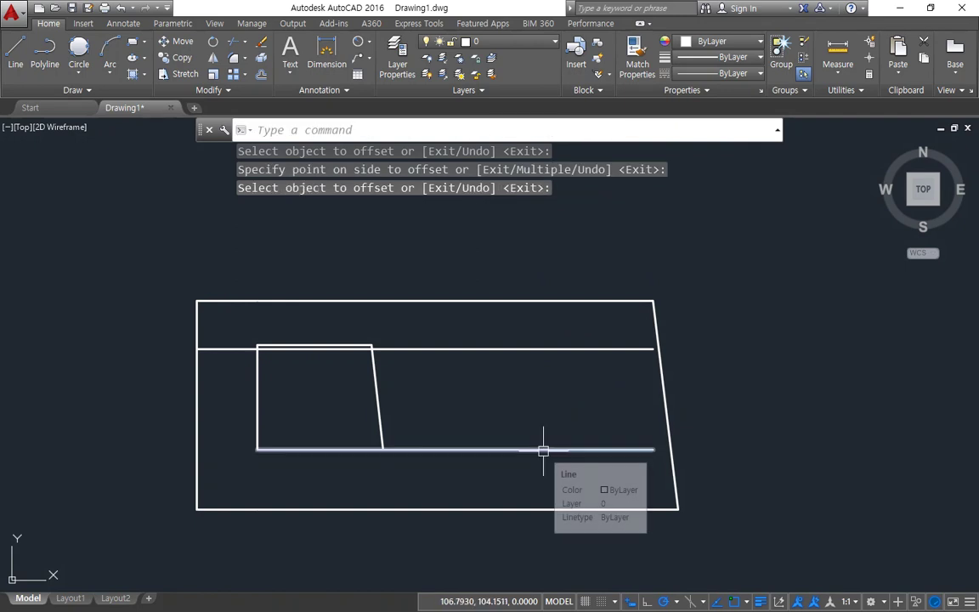
Draw a vertical construction line about 47 long straight down from the outline's upper-right corner
type("L")
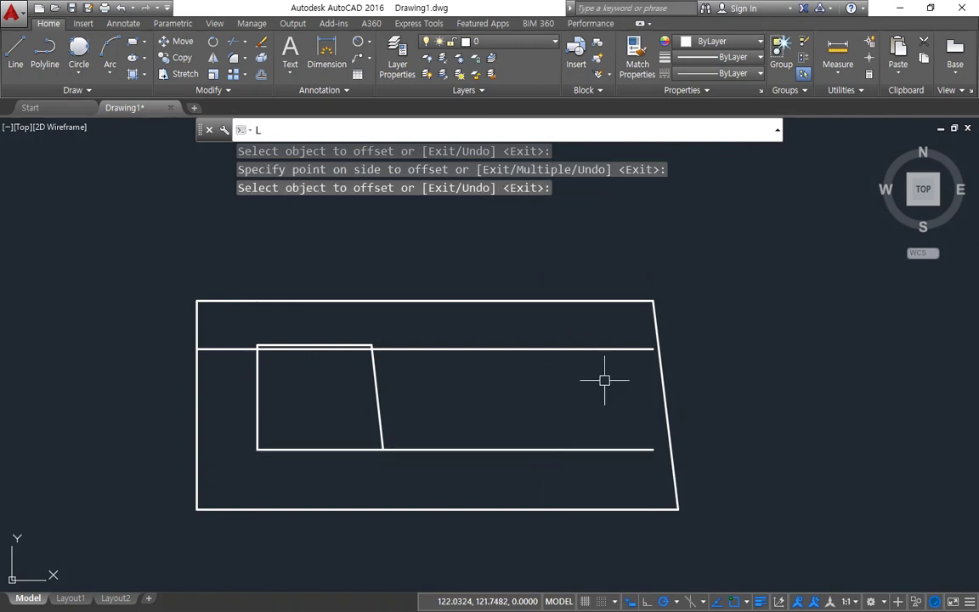
key("Return")
left_click(653, 301)
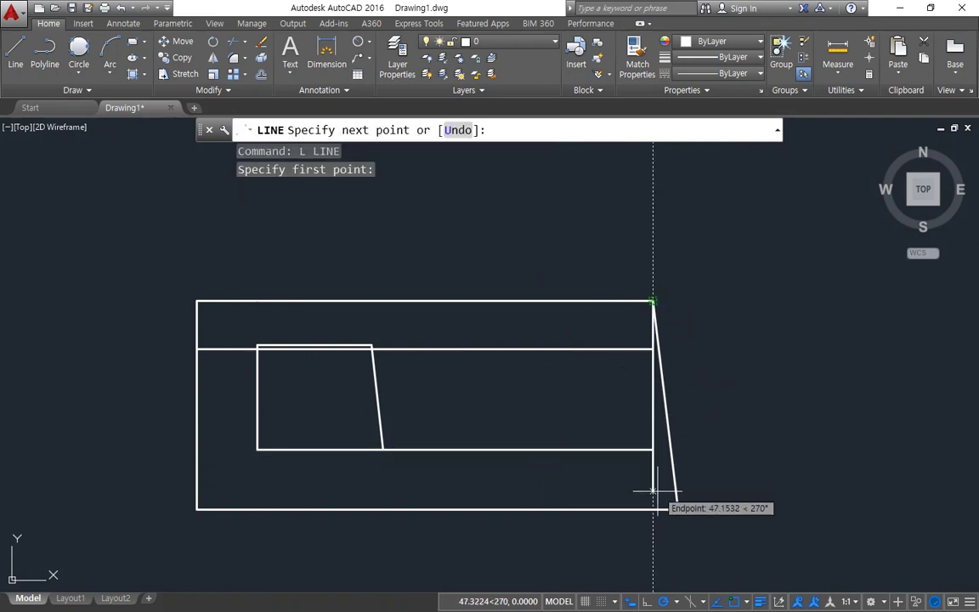
left_click(652, 493)
key("Return")
Offset the vertical construction line 13.5 to the left for the right opening's right side
type("O")
key("Return")
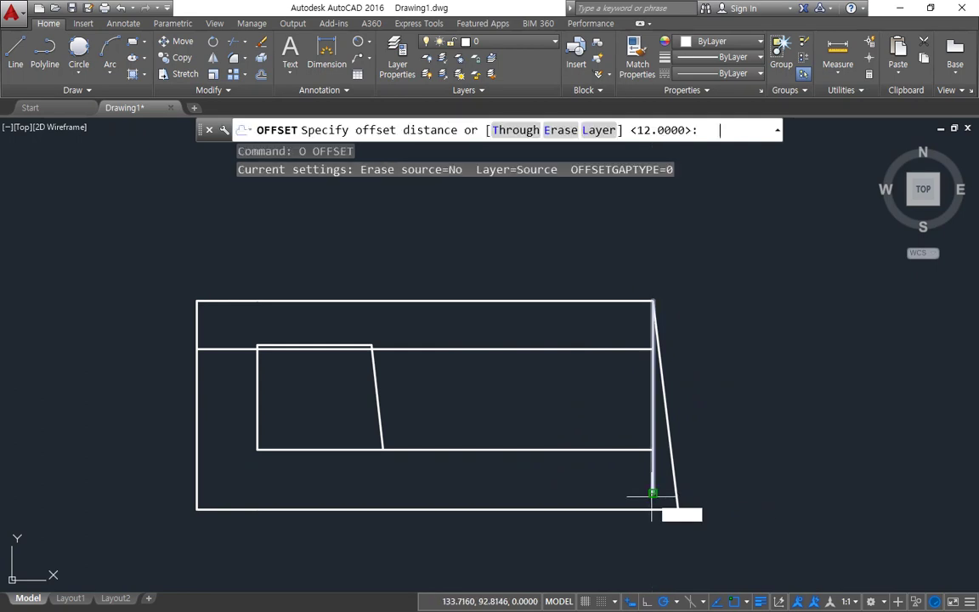
type("1")
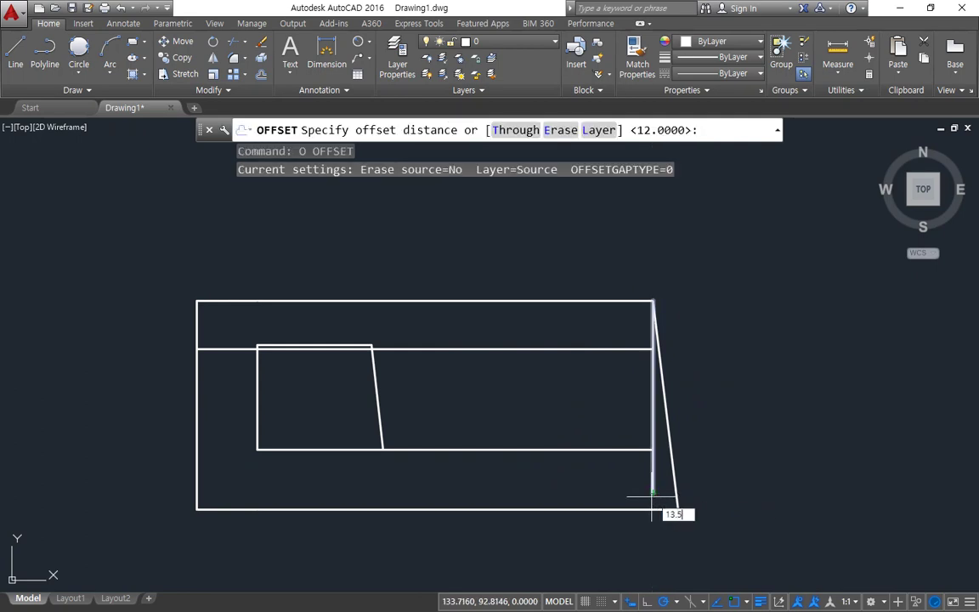
type("3.5")
key("Return")
left_click(653, 486)
left_click(595, 488)
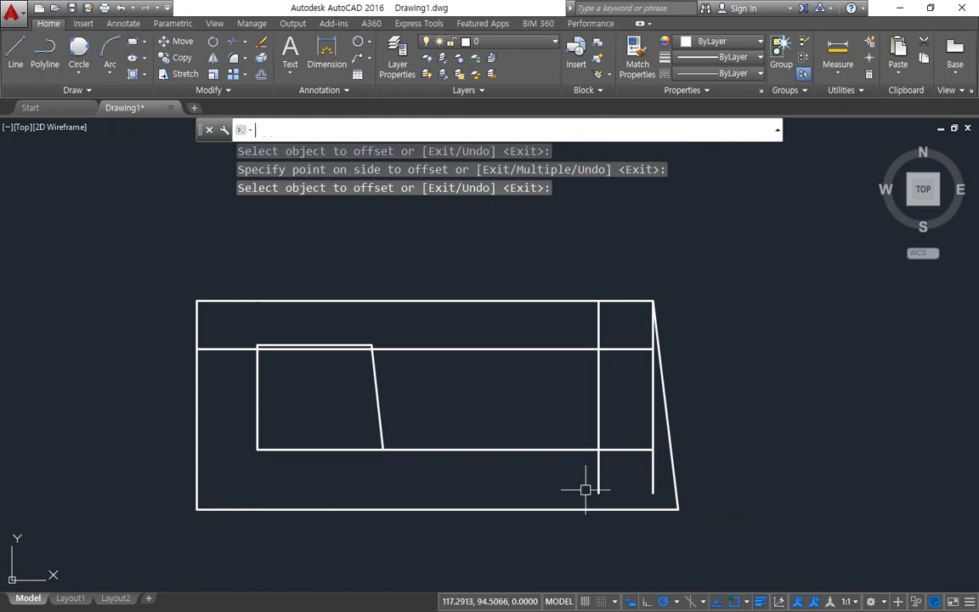
key("Return")
Offset the right opening's right side 28 to the left
type("O")
key("Return")
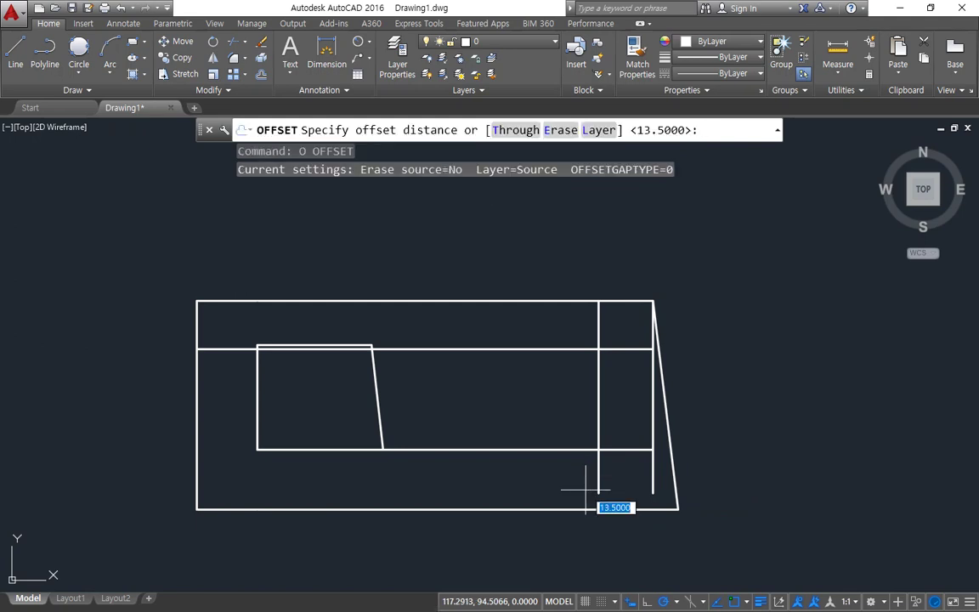
type("28")
key("Return")
left_click(598, 477)
left_click(542, 485)
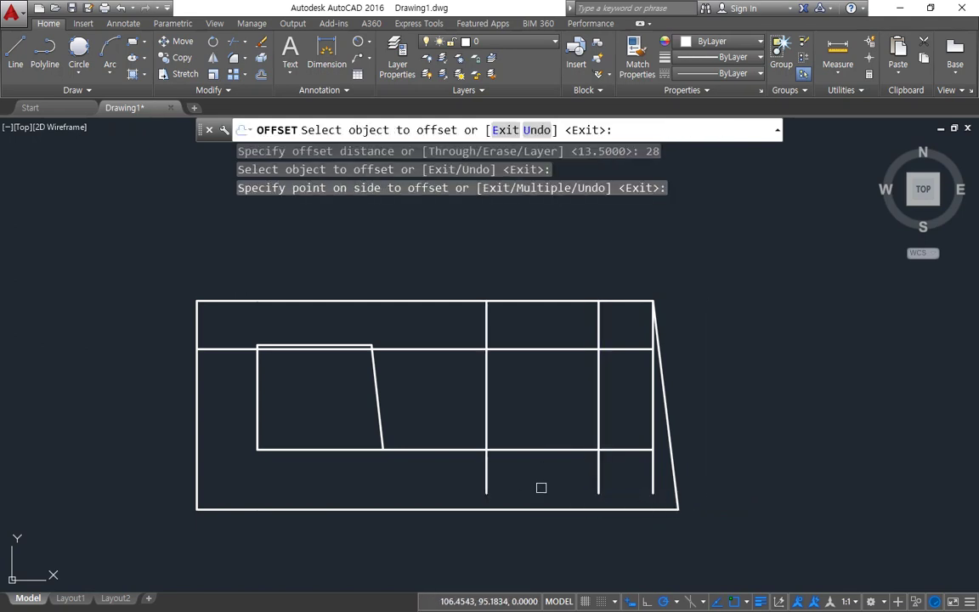
Erase the vertical construction line that drops from the outline's upper-right corner
left_click(634, 480)
left_click(650, 487)
type("E")
key("Return")
Trim the line between the two openings and the excess below, above and to the right of the right opening
key("Return")
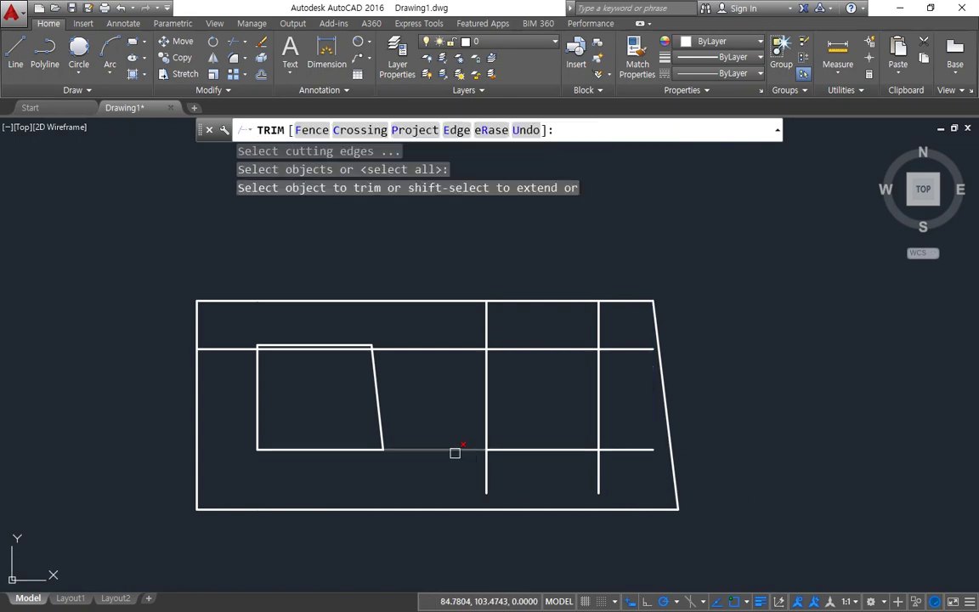
left_click(455, 450)
left_click(623, 484)
left_click(487, 479)
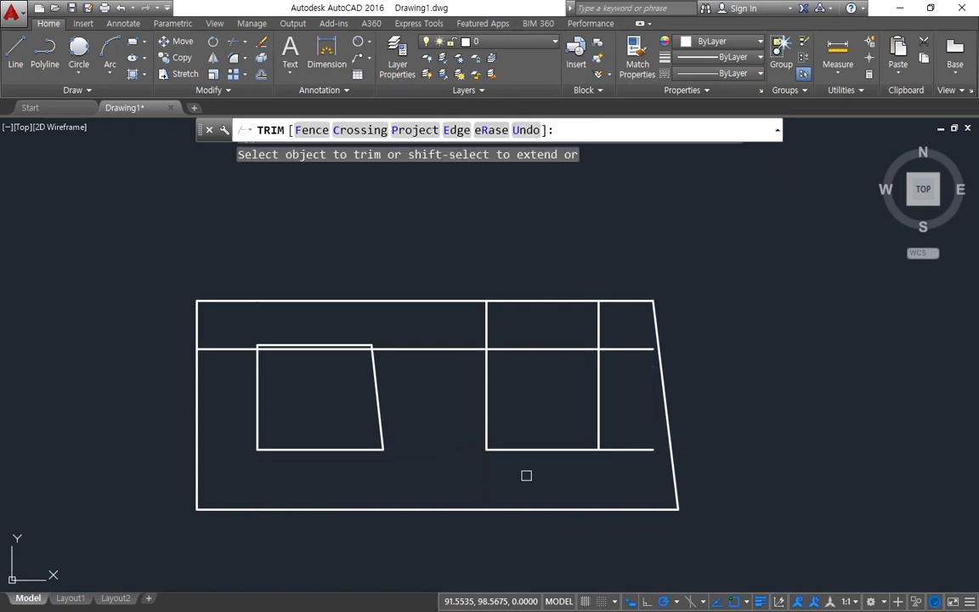
left_click(624, 468)
left_click(626, 335)
left_click(594, 322)
left_click(606, 328)
key("Return")
Erase the vertical line at the left end of the right opening's bottom edge
left_click(508, 395)
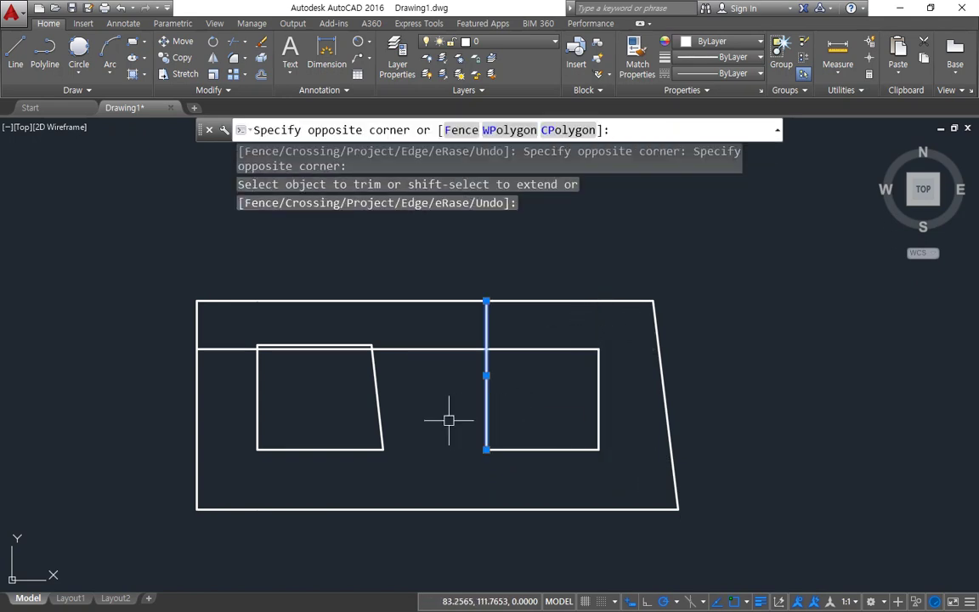
left_click(438, 416)
type("e")
key("Return")
Replace the additional polar tracking angle with 116° for the right opening's slanted left side
left_click_drag(481, 448, 428, 327)
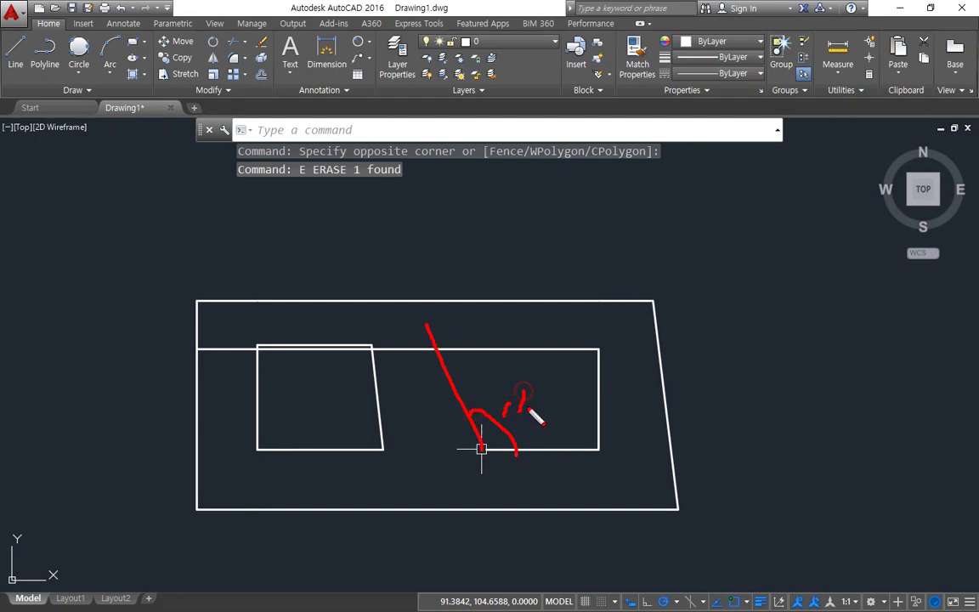
left_click(676, 602)
left_click(693, 585)
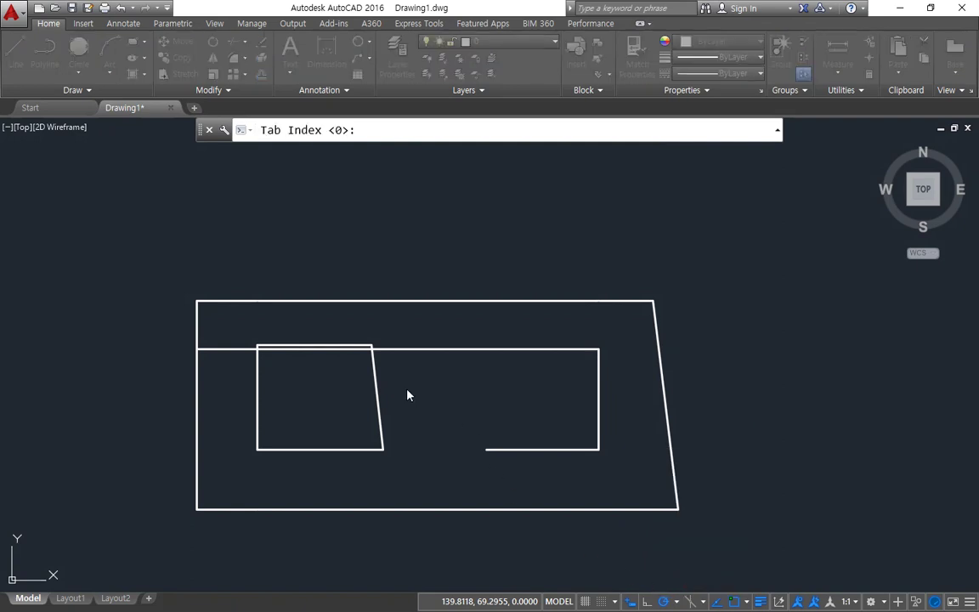
left_click(455, 300)
left_click(456, 280)
type("116")
key("Return")
left_click(498, 449)
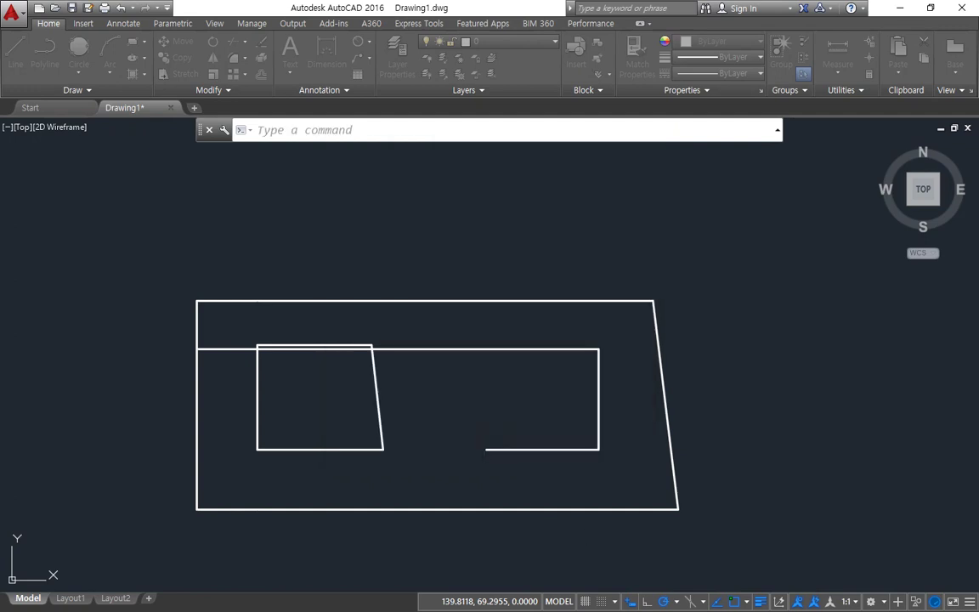
left_click(678, 601)
left_click(680, 561)
Draw the right opening's slanted left side at 116° from the bottom edge's left end up to the upper horizontal line
type("l")
key("Return")
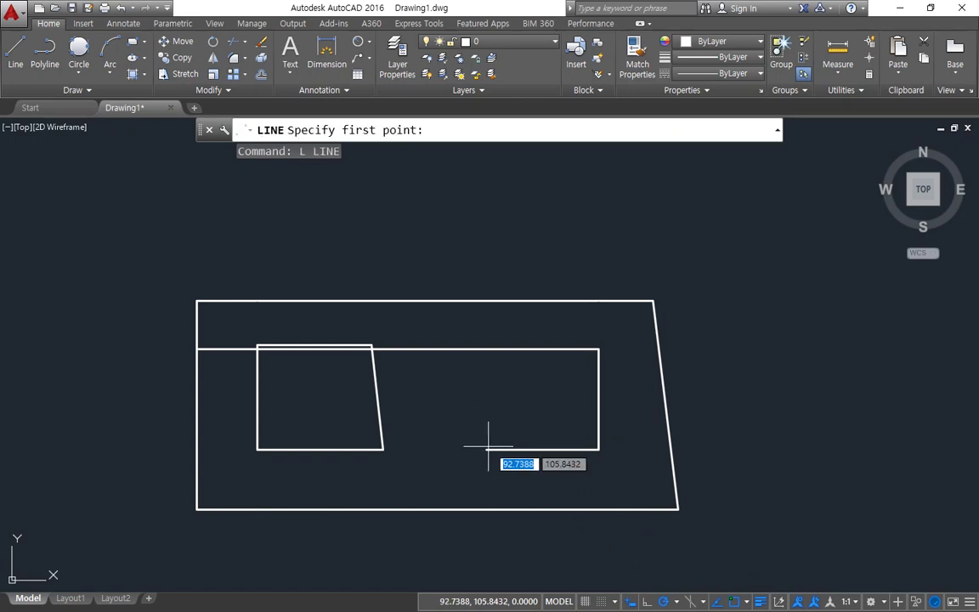
left_click(487, 449)
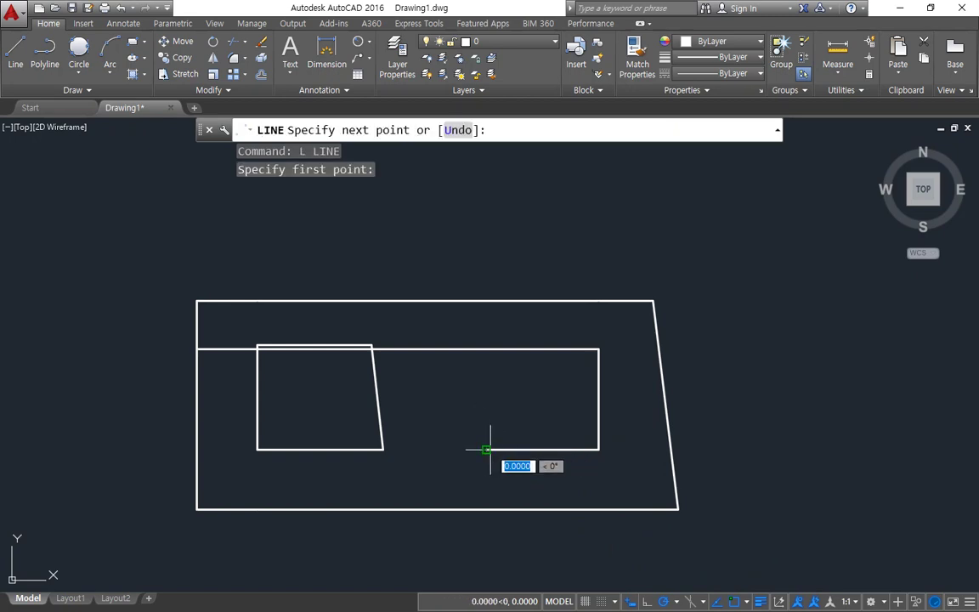
left_click(437, 348)
key("Escape")
Trim the upper horizontal line where it extends past the right opening's slanted side, using that side as the cutting edge
type("tr")
key("Return")
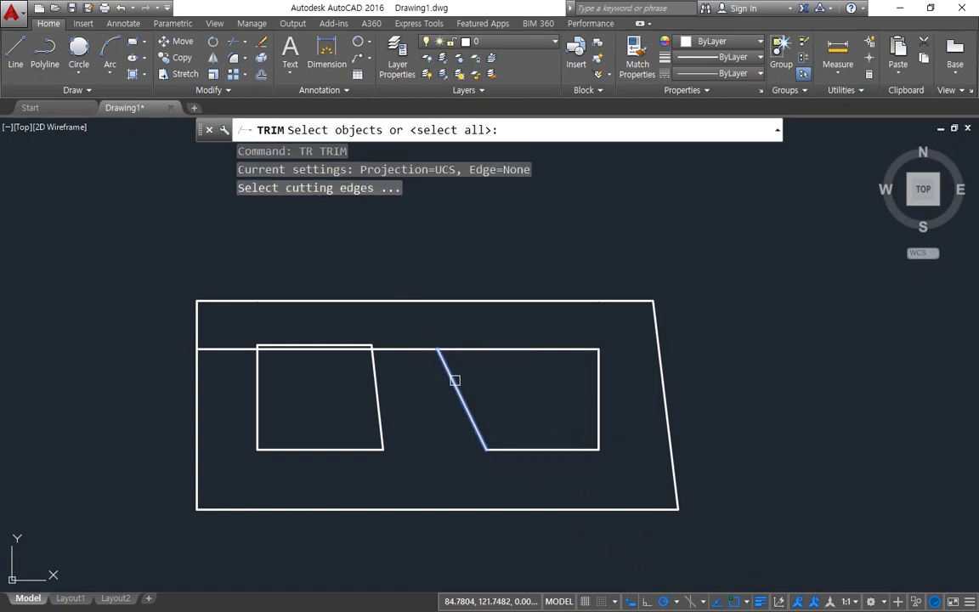
left_click(452, 376)
key("Return")
left_click(413, 348)
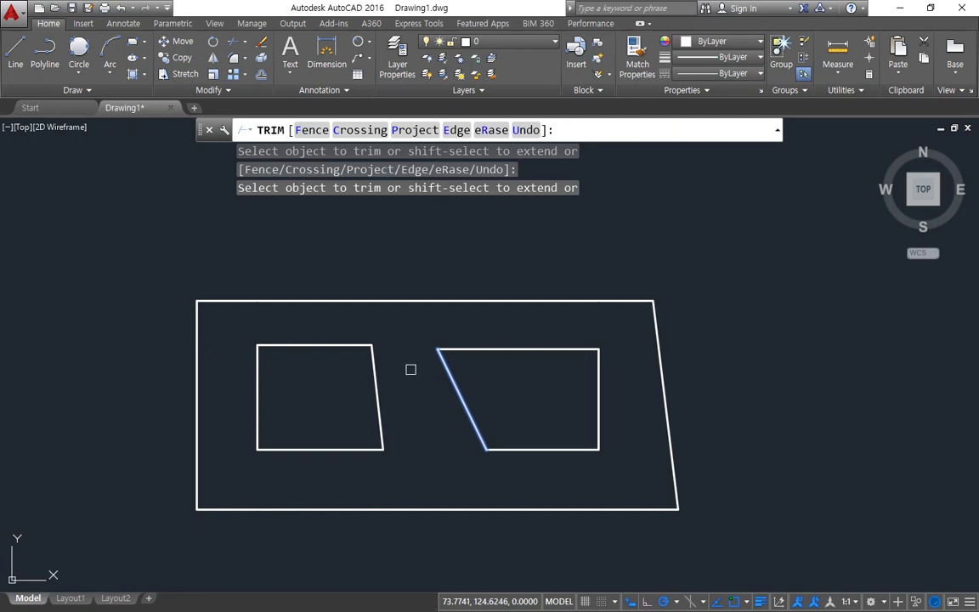
key("Return")
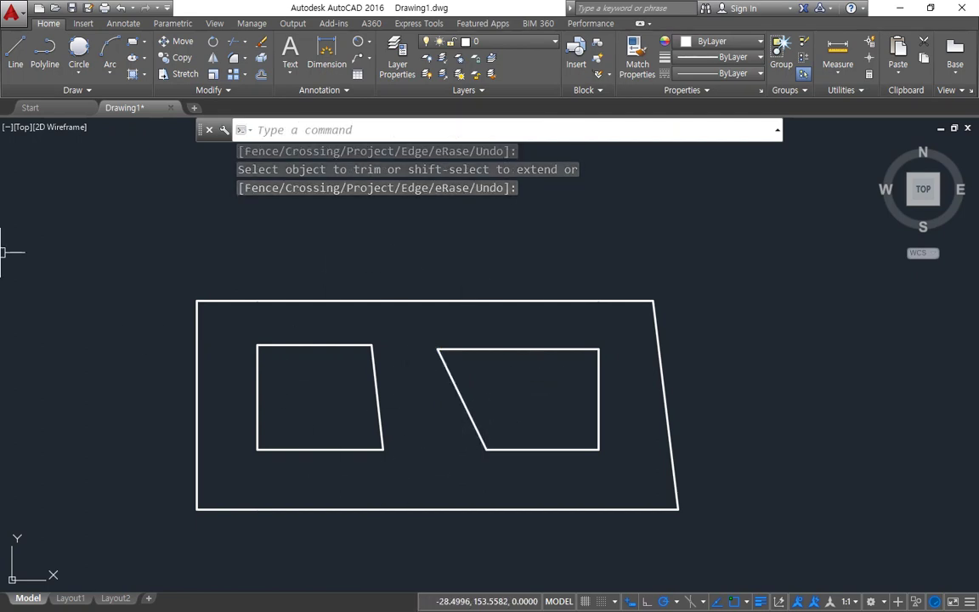
Check the next exercise drawing in the browser, then return to AutoCAD and draw a long horizontal base line in empty space
key("alt+Tab")
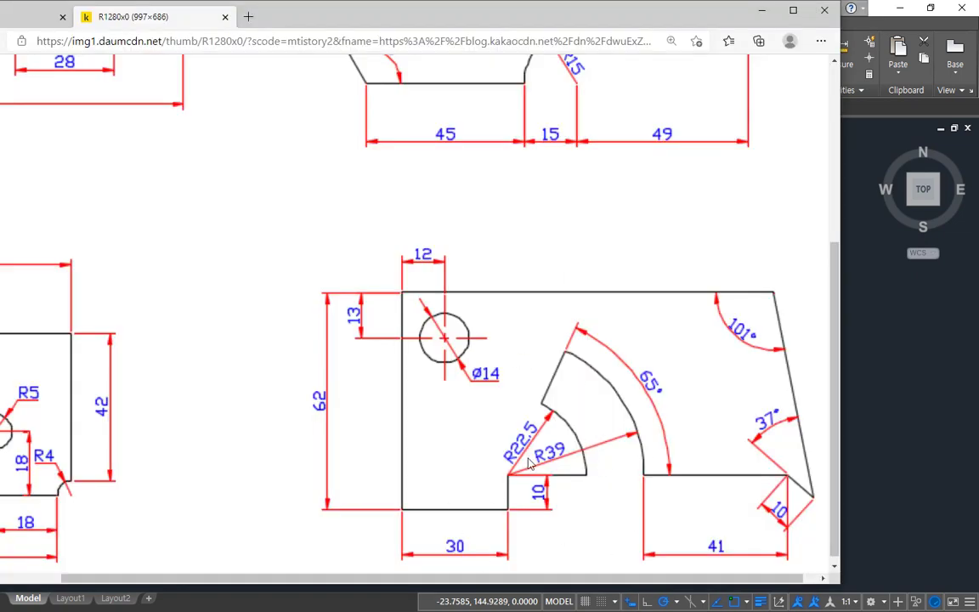
left_click_drag(453, 2, 453, 2)
key("alt+Tab")
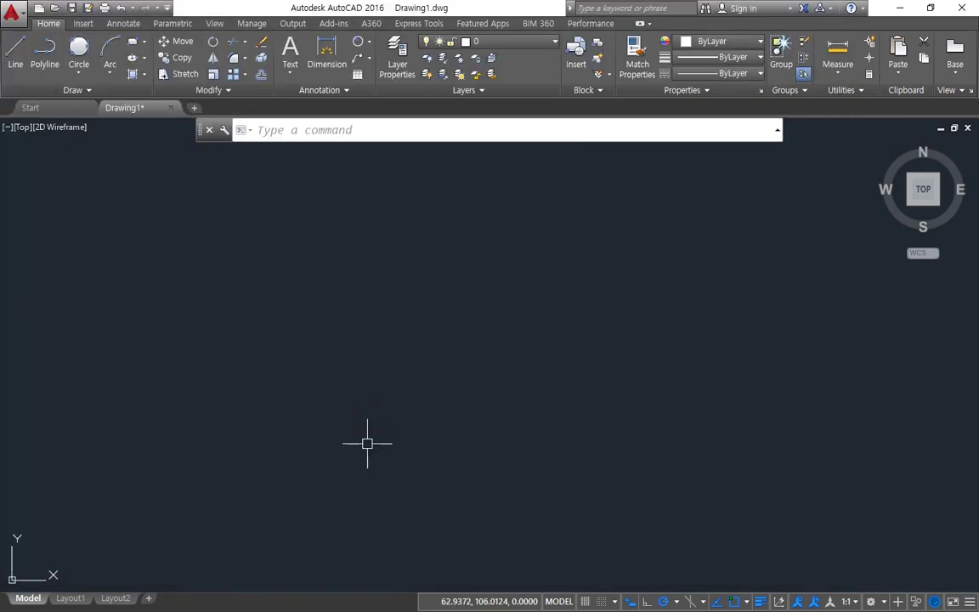
type("l")
key("Return")
left_click(206, 452)
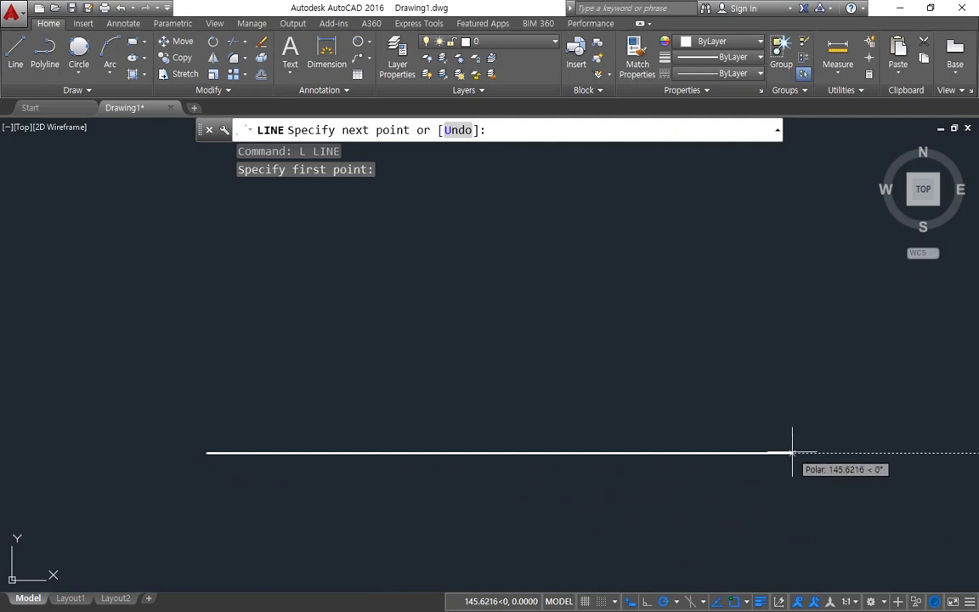
left_click(843, 452)
key("Return")
Switch polar tracking to 45° increments and draw a long vertical line crossing the base line near its left end
key("Return")
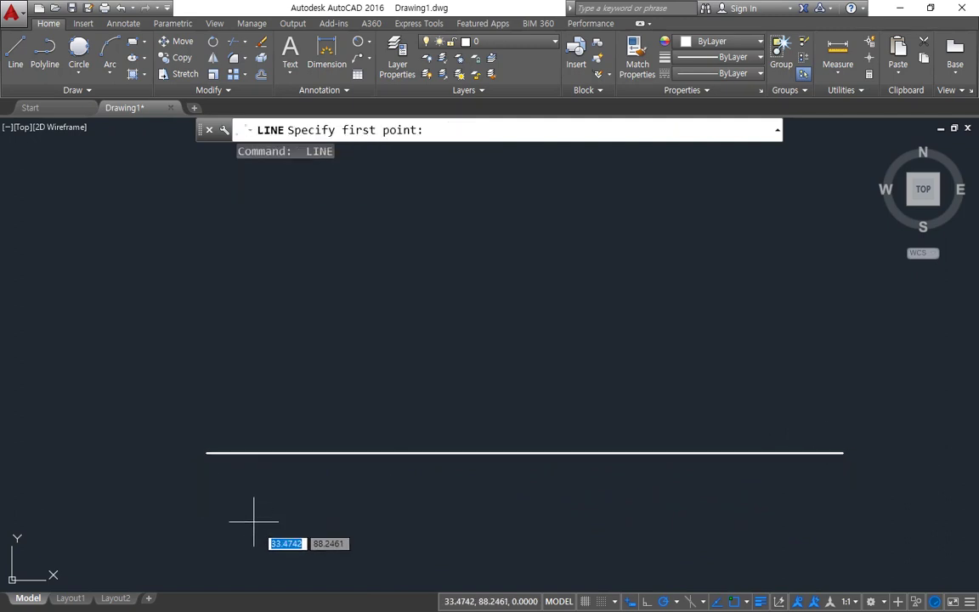
left_click(259, 539)
middle_click_drag(263, 201, 272, 291)
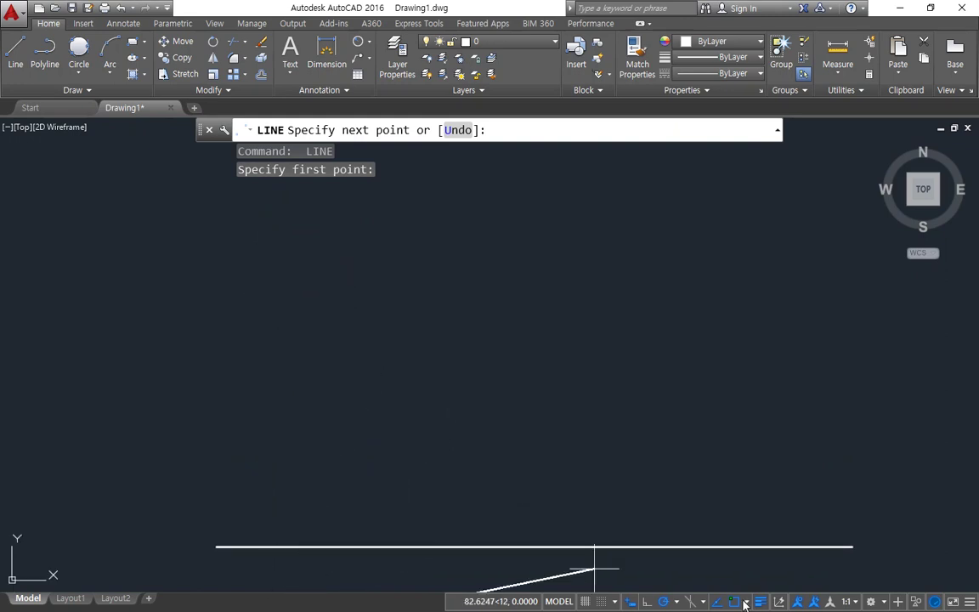
left_click(675, 603)
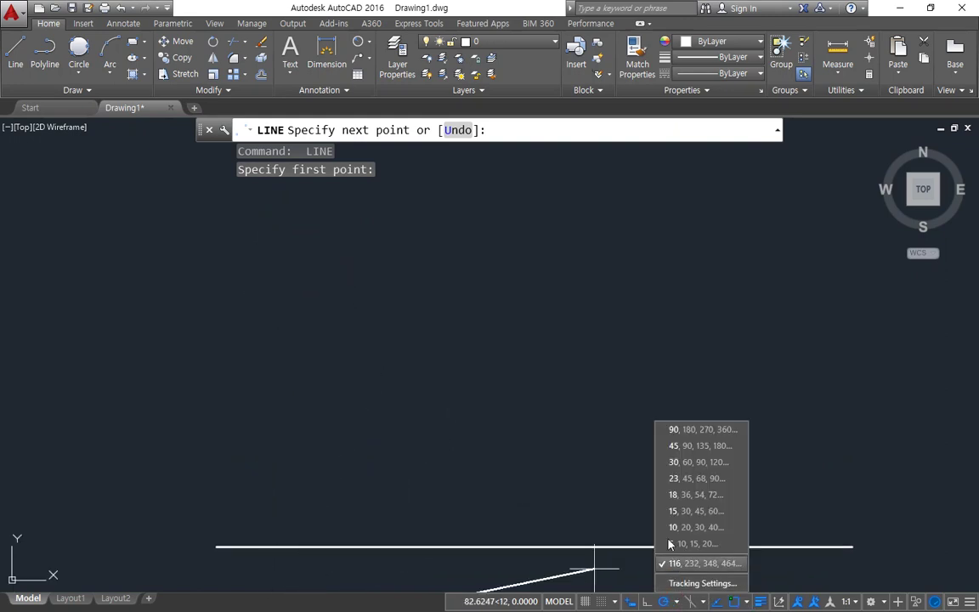
left_click(685, 454)
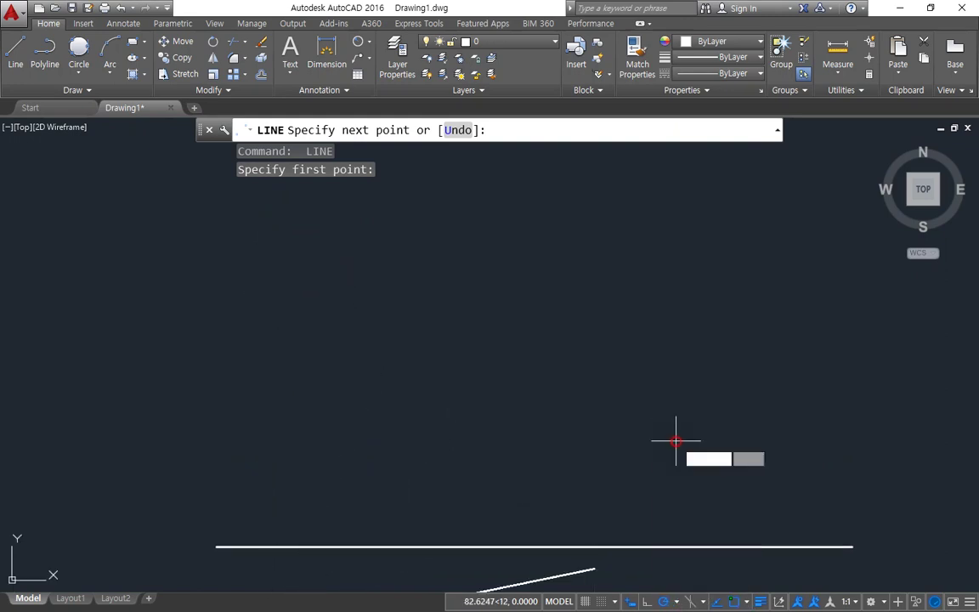
left_click(269, 196)
key("Return")
Offset the horizontal base line 62 upward
type("o")
key("Return")
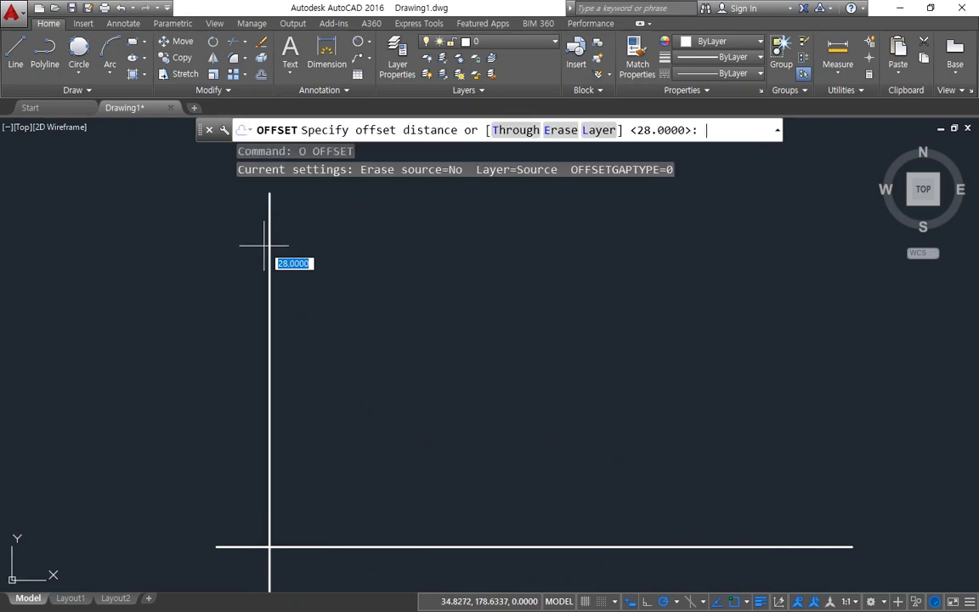
type("62")
key("Return")
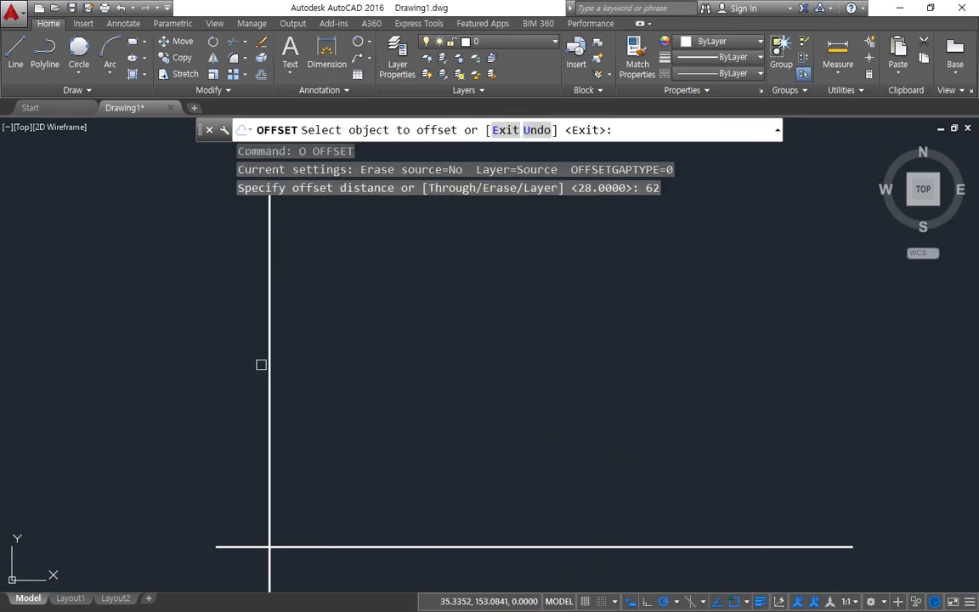
left_click(332, 547)
left_click(323, 463)
key("Return")
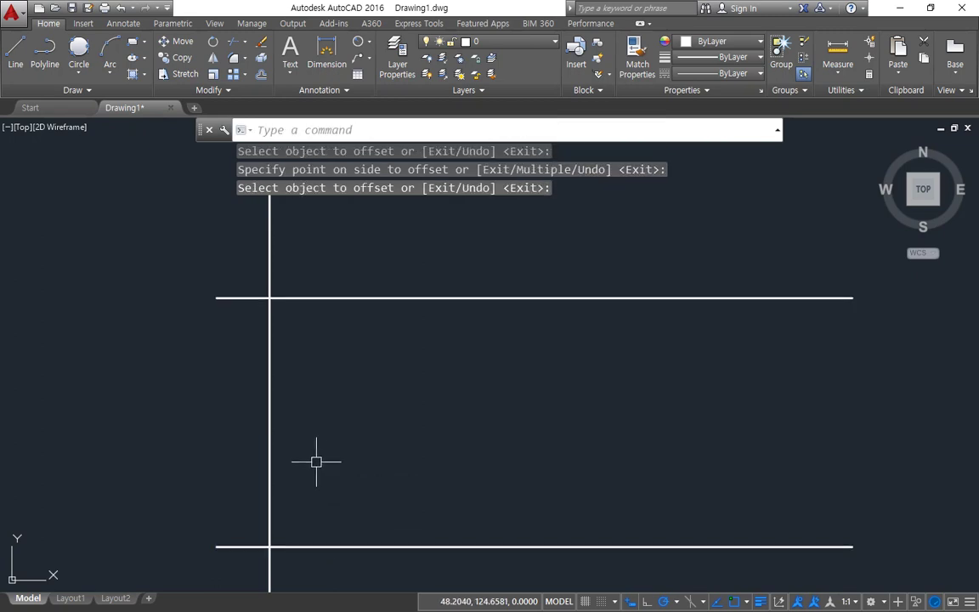
Offset the vertical line 30 to the right
middle_click_drag(317, 462, 228, 402)
type("o")
key("Return")
type("30")
key("Return")
left_click(180, 416)
left_click(279, 421)
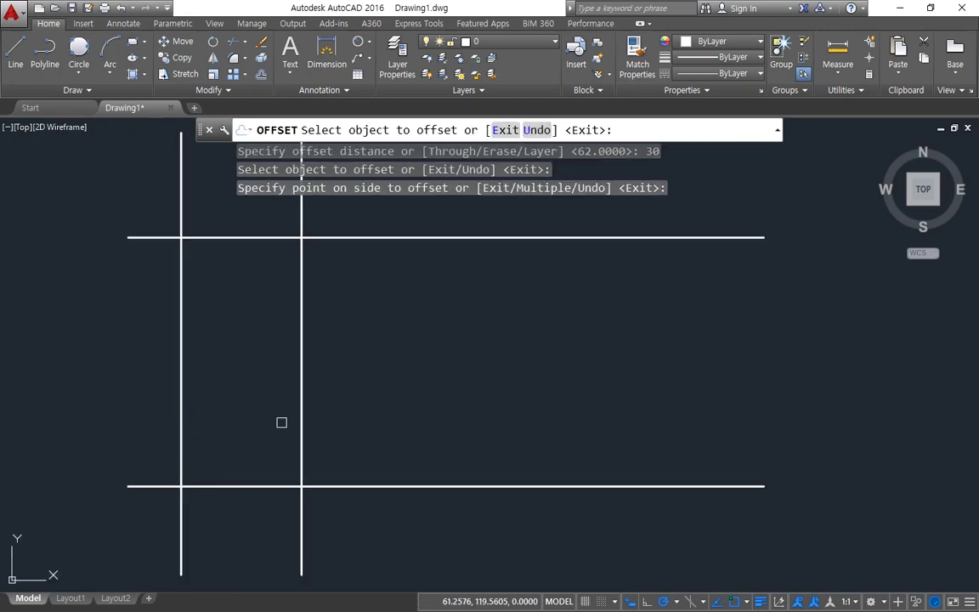
key("Return")
Offset the second vertical line 39 to the right
type("o")
key("Return")
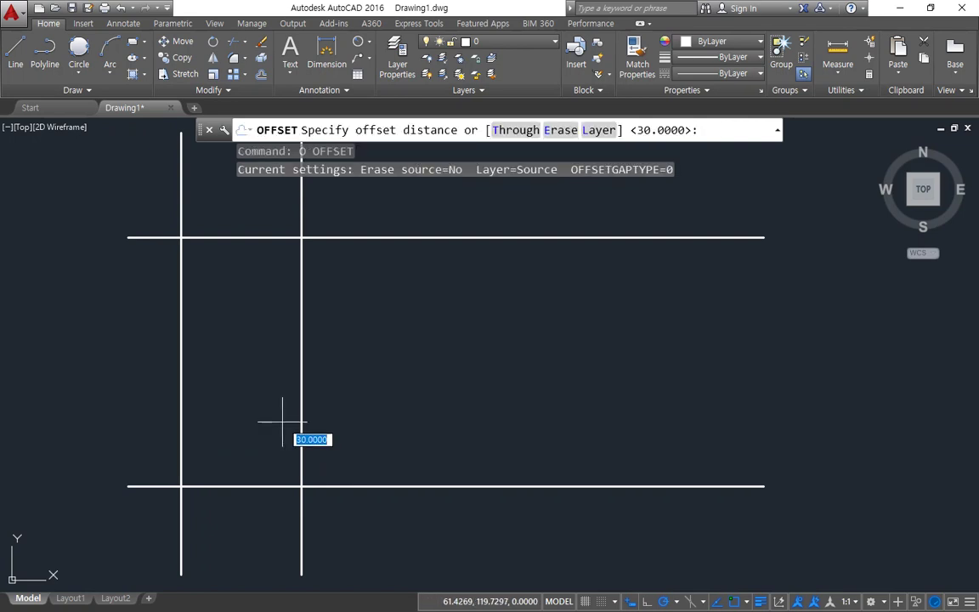
type("39")
key("Return")
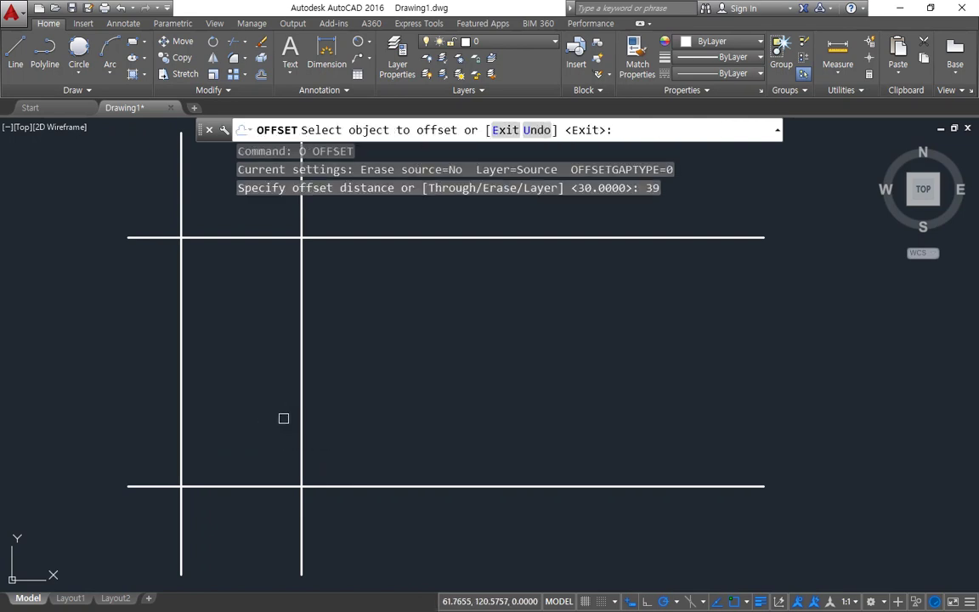
left_click(302, 421)
left_click(380, 424)
key("Return")
Offset the third vertical line 41 to the right
key("Return")
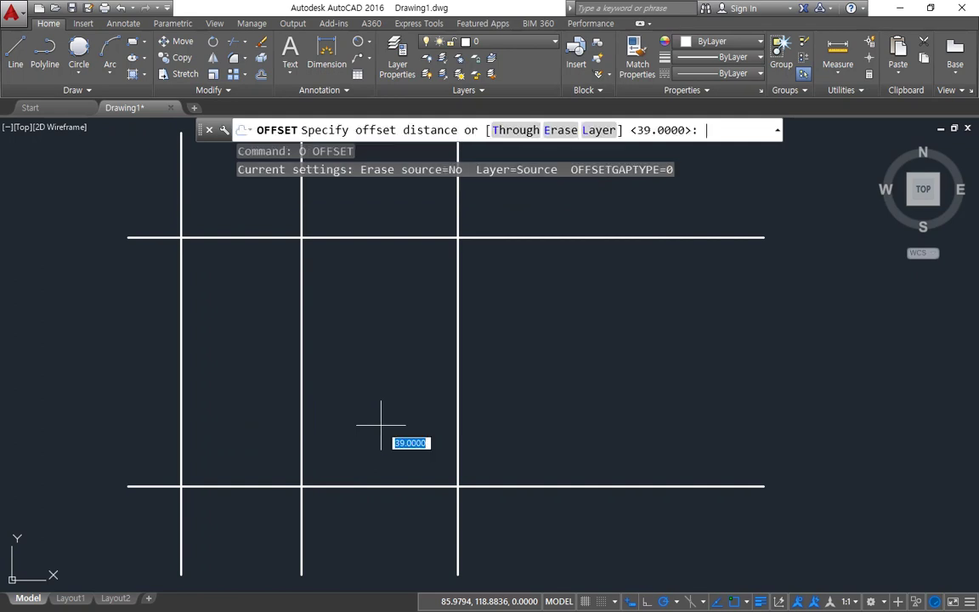
type("41")
key("Return")
left_click(459, 422)
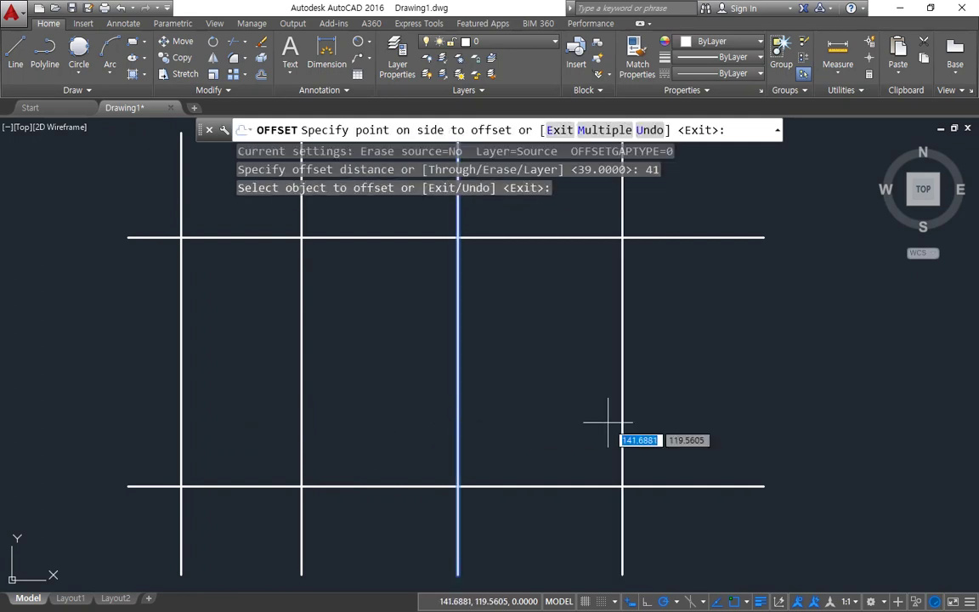
left_click(629, 451)
key("Return")
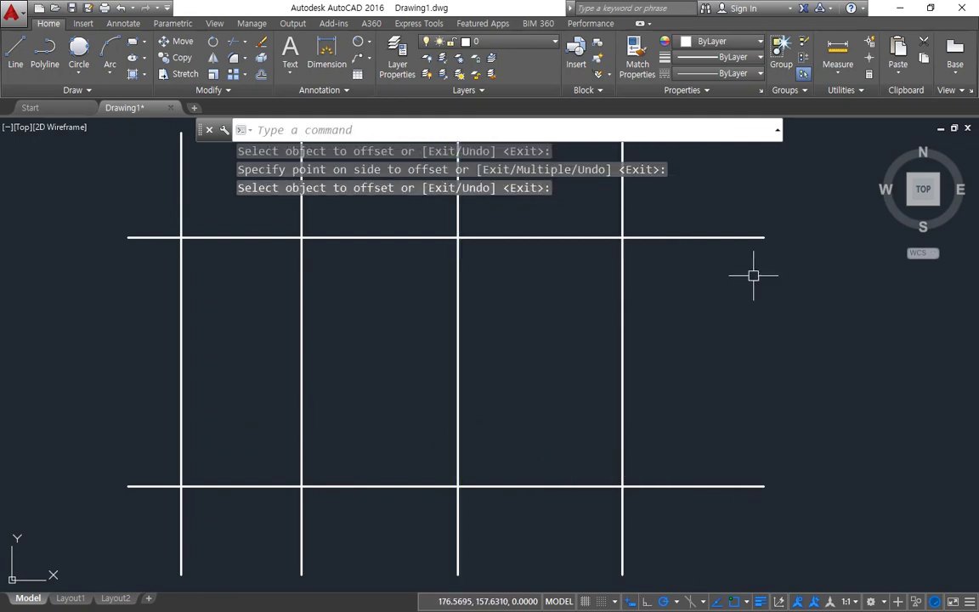
Trim all line ends that overhang the outer rectangle on its four sides
type("tr")
key("Return")
key("Return")
left_click(789, 517)
left_click(651, 204)
left_click(686, 201)
left_click(146, 181)
left_click(142, 201)
left_click(114, 520)
left_click(112, 558)
left_click(712, 549)
key("Return")
Offset the rectangle's bottom edge 10 upward
type("o")
key("Return")
type("10")
key("Return")
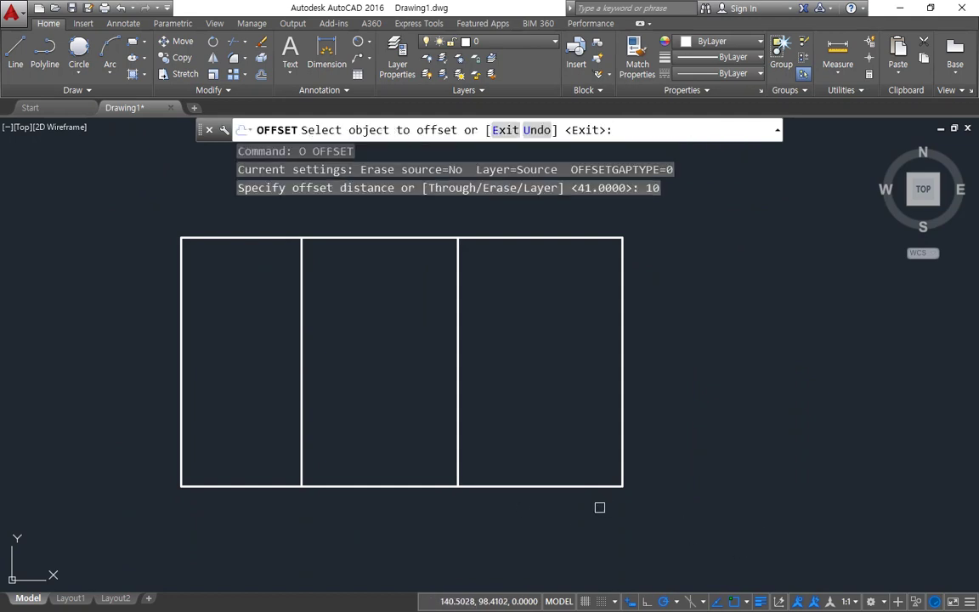
left_click(508, 486)
left_click(548, 434)
key("Return")
Trim the lines to form the stepped lower edge, removing the vertical above the step and the vertical pieces below the raised edge
type("tr")
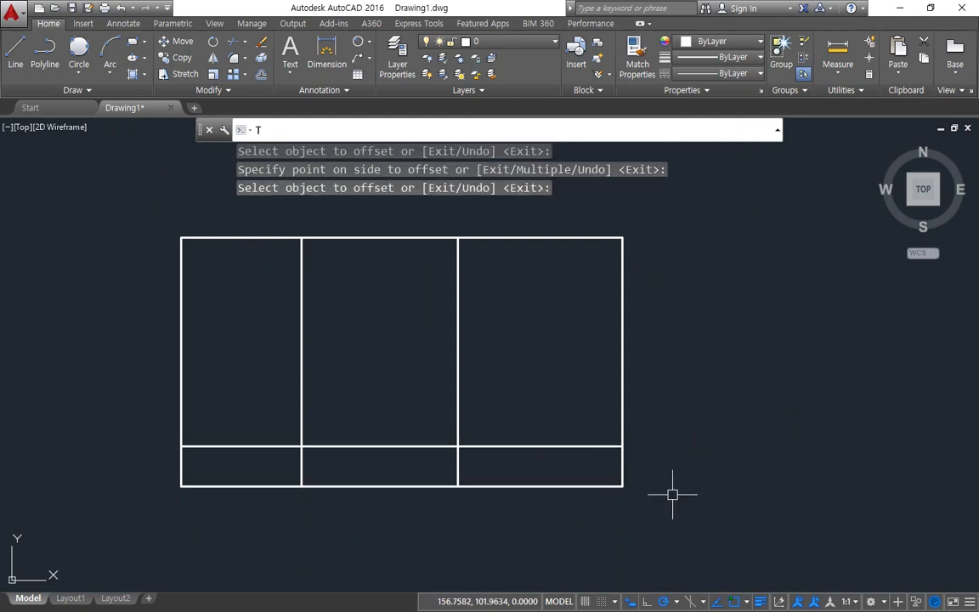
key("Return")
key("Return")
left_click(708, 508)
left_click(434, 472)
left_click(338, 412)
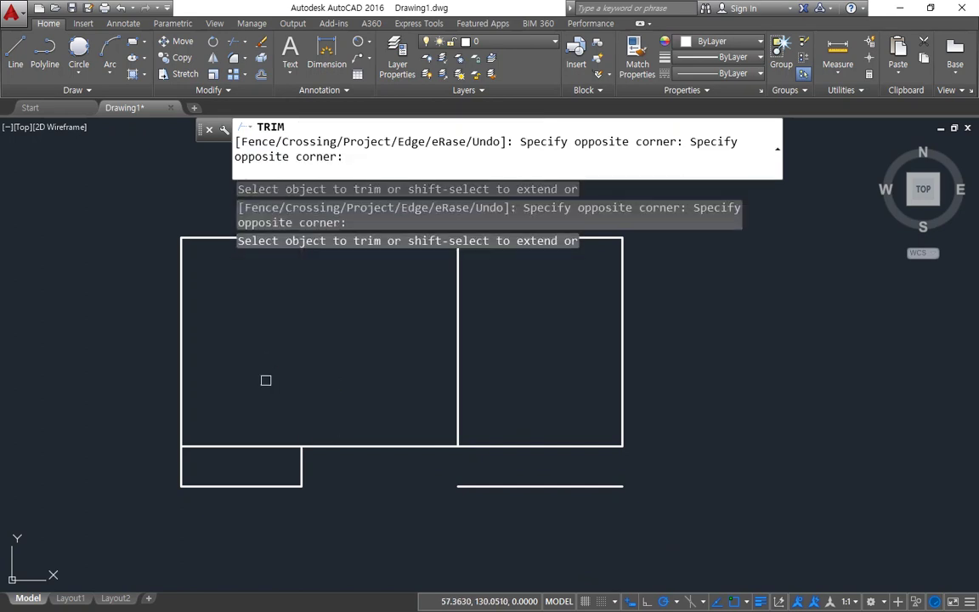
left_click(265, 380)
left_click(246, 383)
left_click(203, 467)
key("Return")
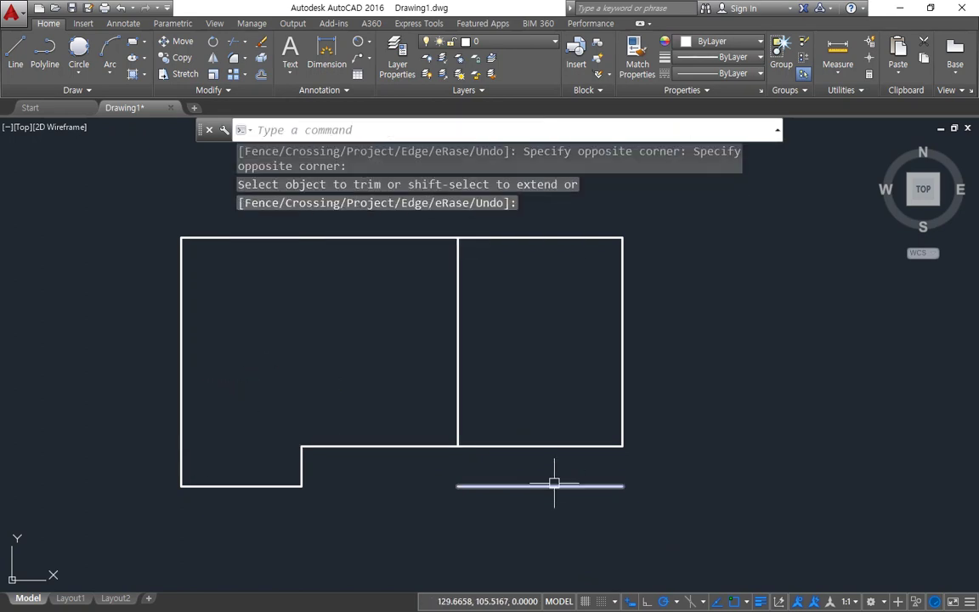
Erase the leftover horizontal segment below the raised lower edge
left_click(548, 486)
type("e")
key("Return")
Draw two concentric circles with radii 39 and 22.5 centred on the step's inner corner
type("c")
key("Return")
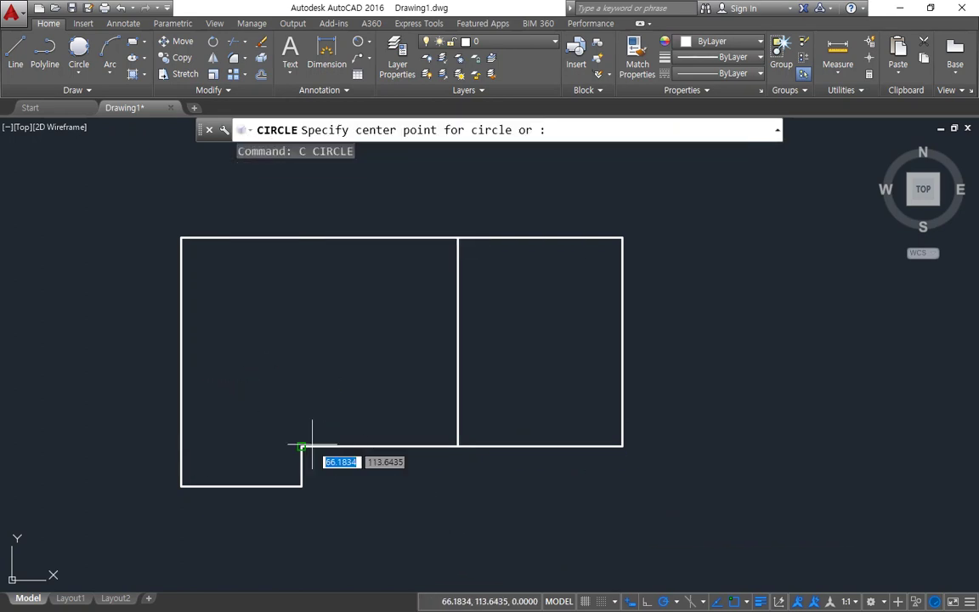
left_click(302, 446)
type("20")
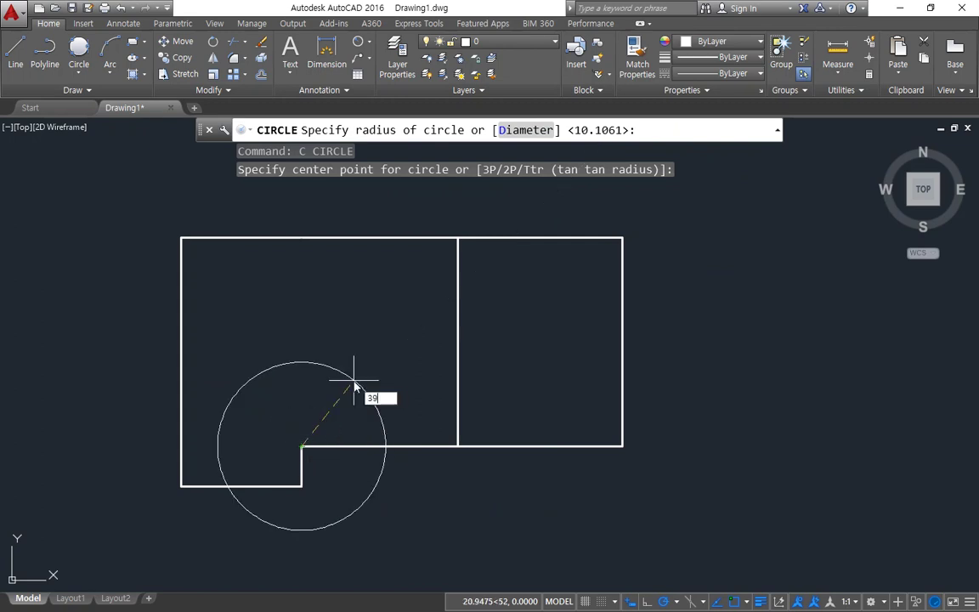
key("Return")
key("Return")
left_click(302, 446)
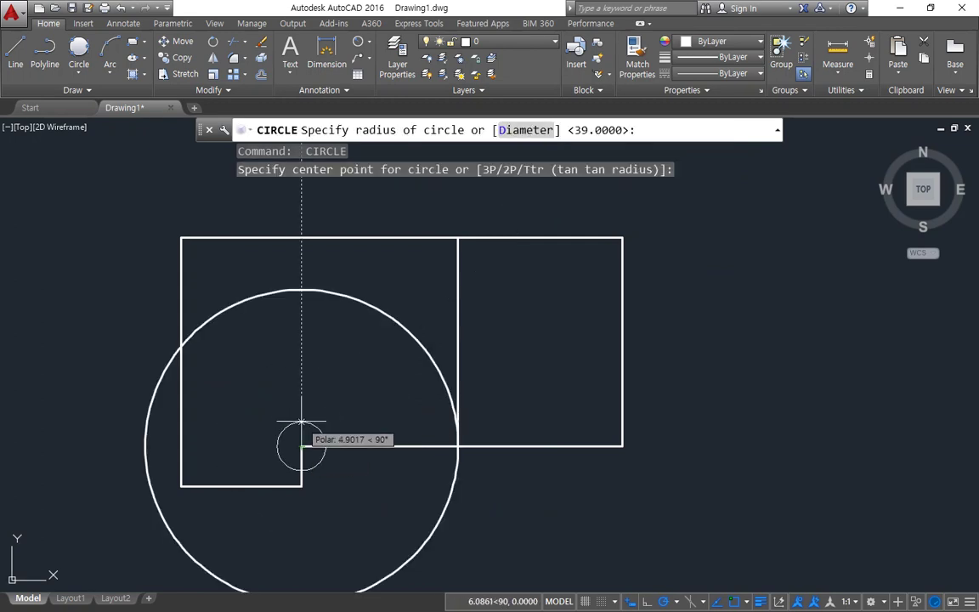
type("22.5")
key("Return")
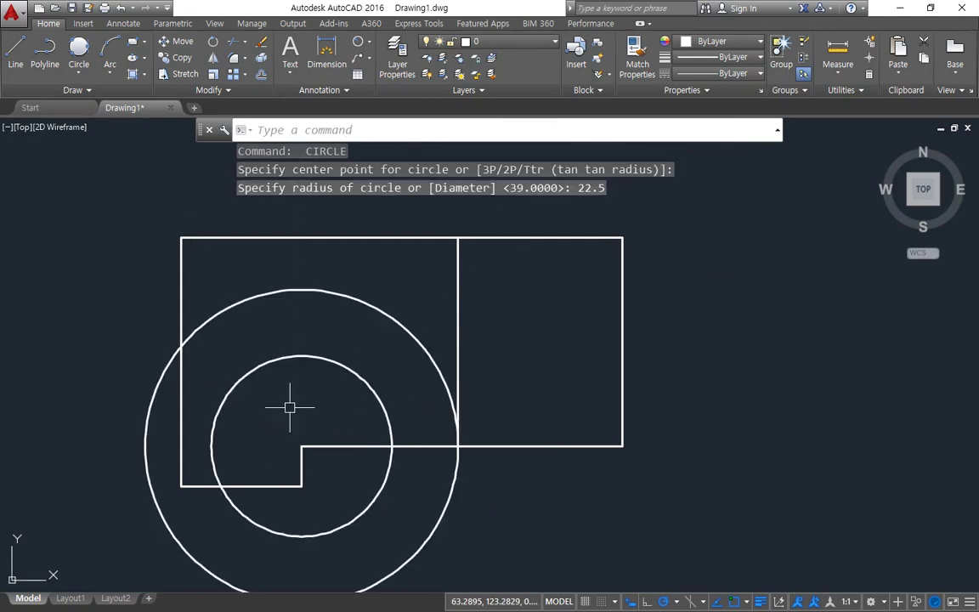
Set polar tracking to 5° increments and draw a line at 65° from the circles' centre to the outer circle
left_click_drag(368, 364, 405, 339)
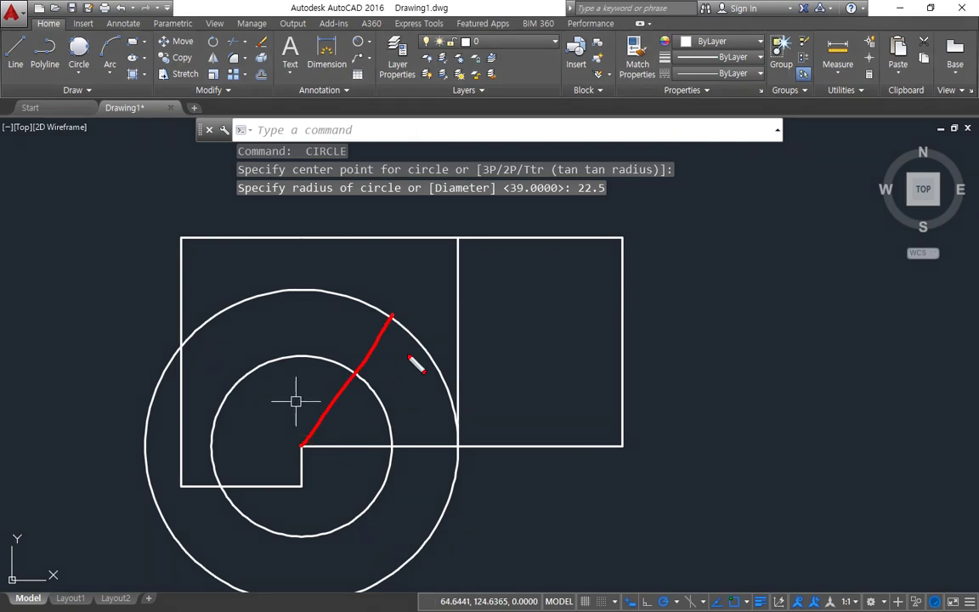
key("Escape")
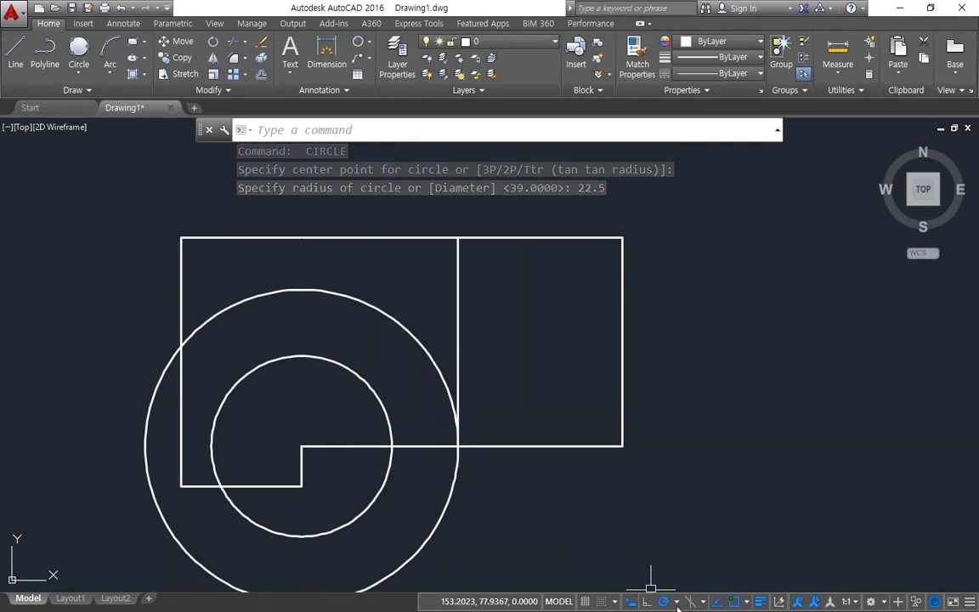
left_click(677, 602)
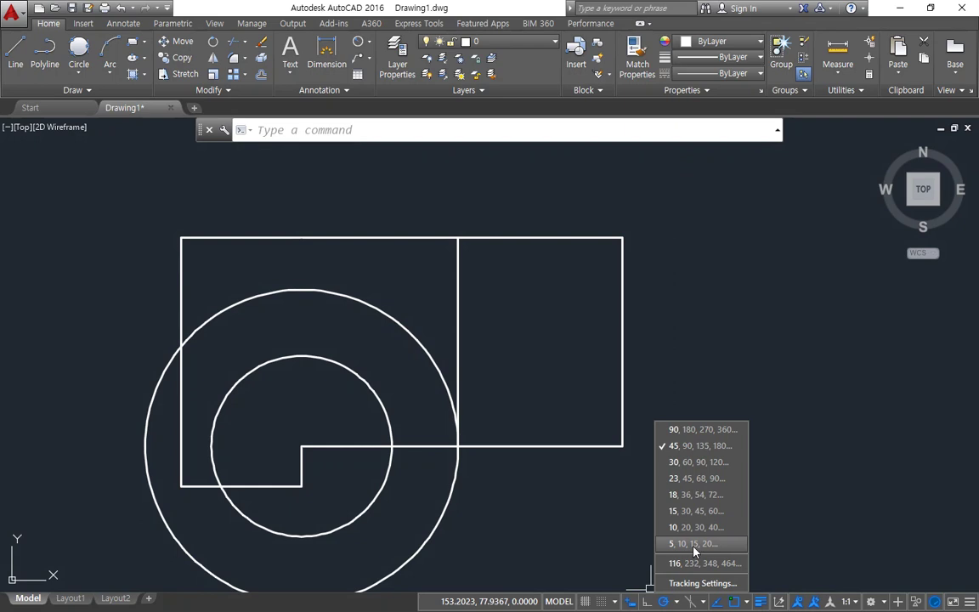
left_click(695, 546)
type("L")
key("Return")
left_click(302, 444)
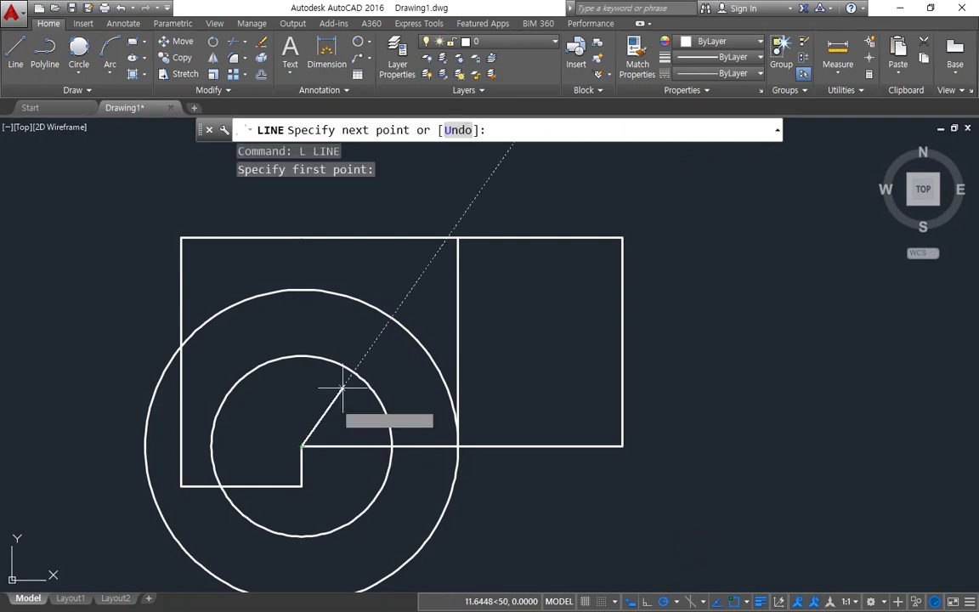
left_click(368, 304)
key("Escape")
Trim both concentric circles to the arcs between the 65° line and the raised horizontal edge
type("tr")
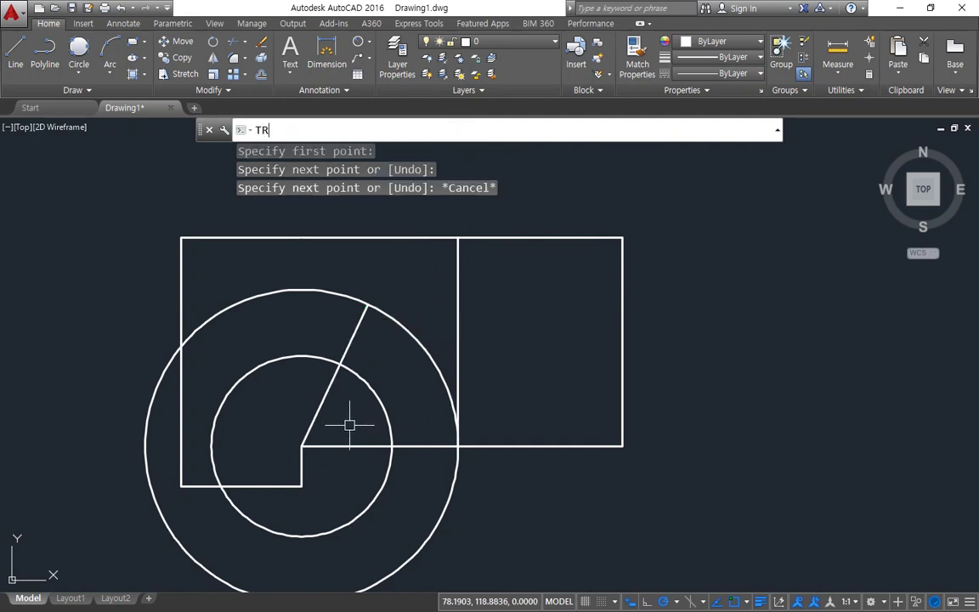
key("Return")
left_click(347, 443)
left_click(322, 403)
key("Return")
left_click(273, 382)
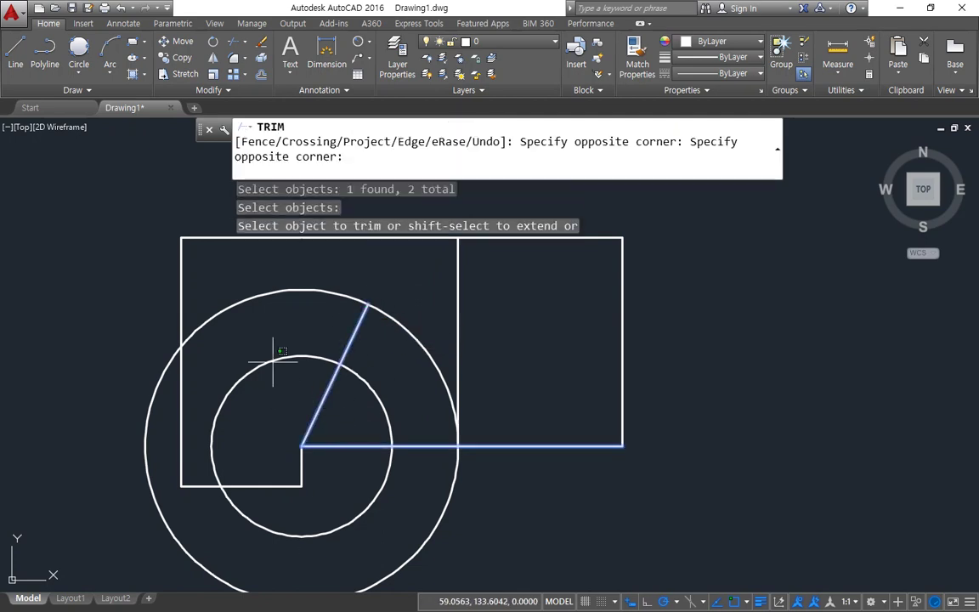
left_click(238, 278)
key("Return")
Trim the 65° line inside the inner arc and the raised horizontal edge between the two arcs
type("tr")
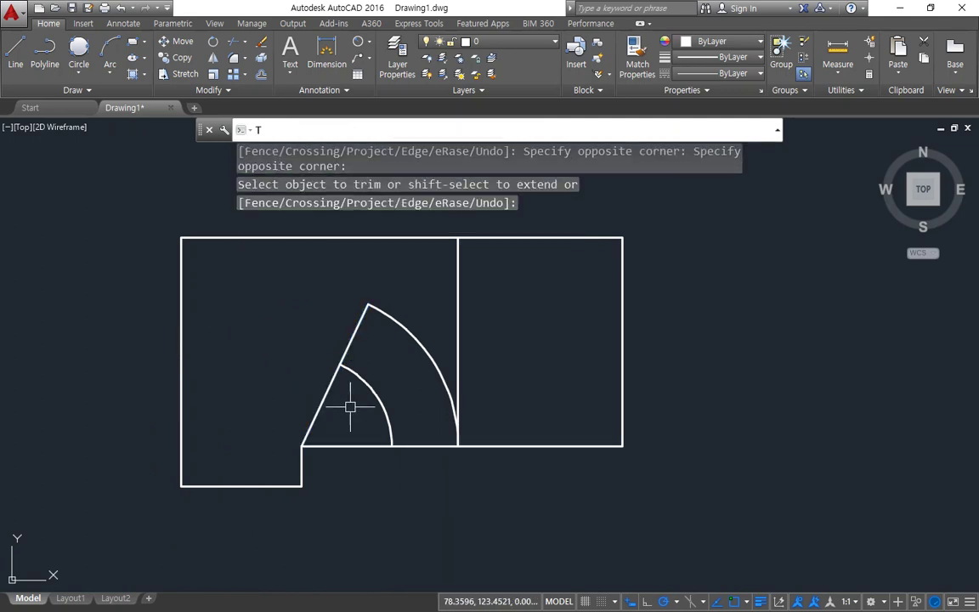
key("Return")
key("Return")
left_click(313, 410)
key("Return")
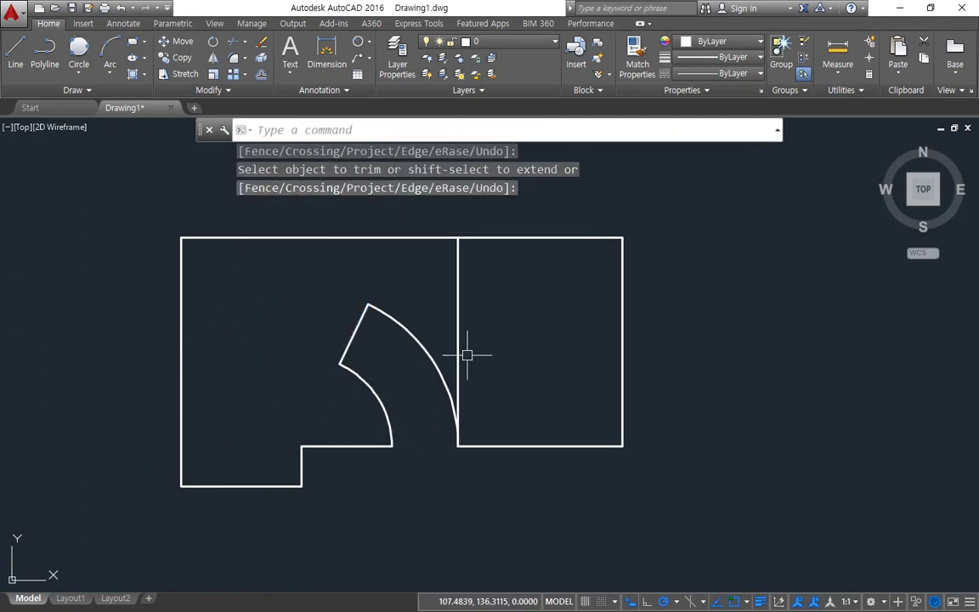
Erase the vertical construction line touching the end of the outer arc
left_click(458, 320)
type("e")
key("Return")
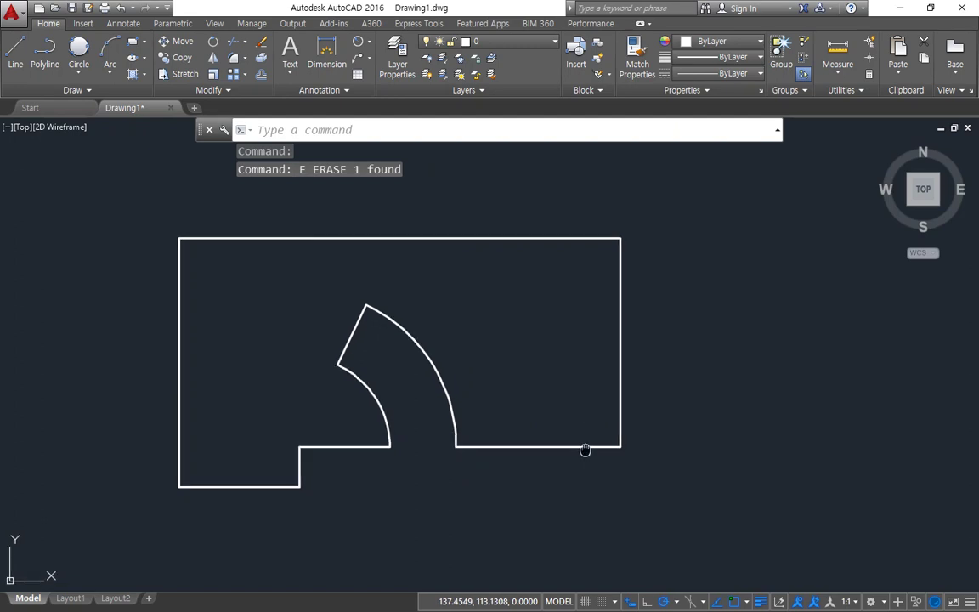
Switch to the browser's reference drawing and examine the angle and length dimensions around the slanted right edge and its pointed lower corner
middle_click_drag(583, 448, 338, 394)
left_click_drag(0, 51, 63, 50)
double_click(63, 49)
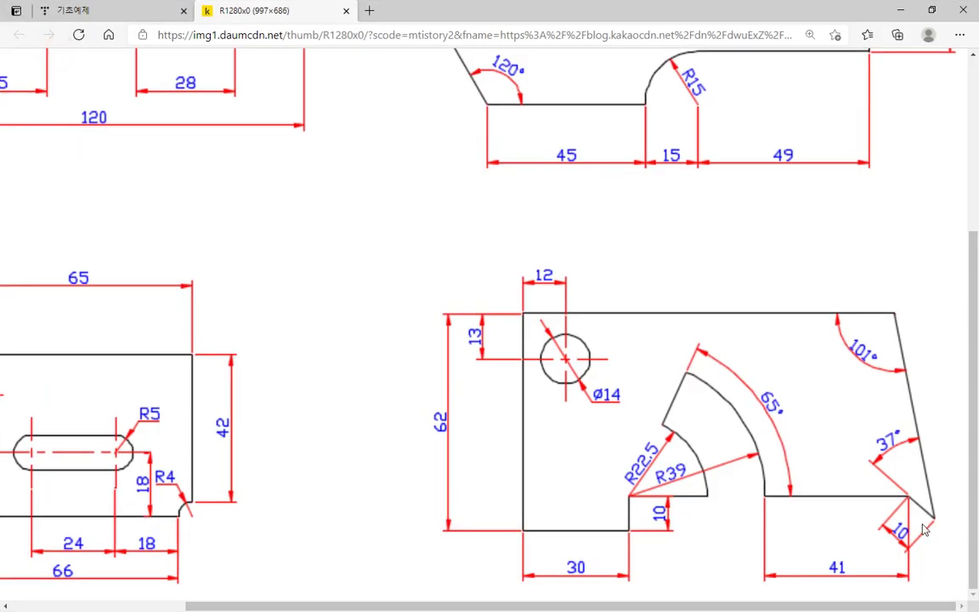
scroll(925, 529, "up", 6, "ctrl")
mouse_move(423, 607)
left_mouse_down()
mouse_move(968, 575)
mouse_move(964, 536)
left_mouse_up()
scroll(964, 536, "down", 10)
scroll(958, 533, "up", 5)
mouse_move(665, 203)
left_mouse_down()
mouse_move(653, 140)
mouse_move(677, 212)
left_mouse_up()
key("Escape")
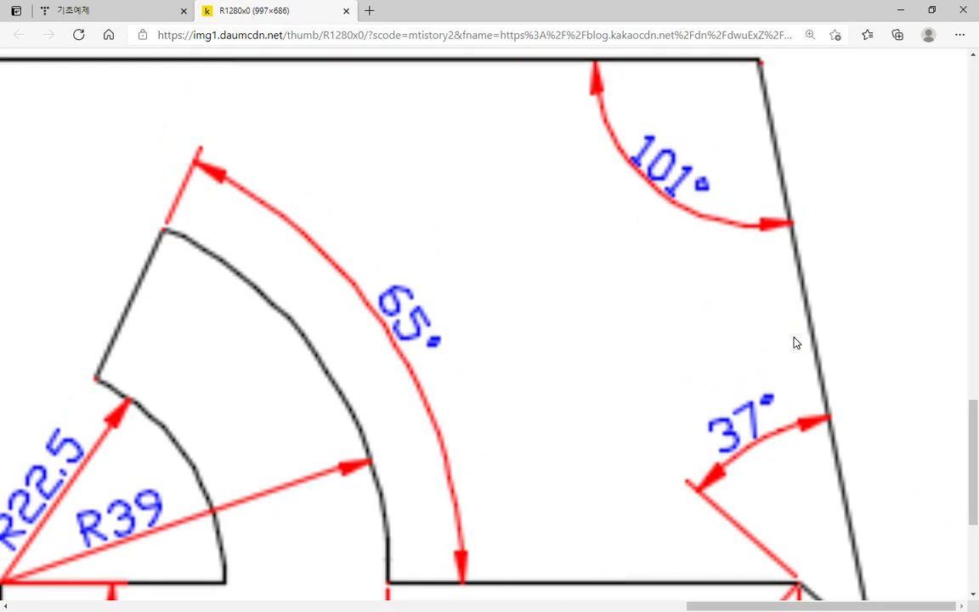
scroll(794, 344, "down", 6)
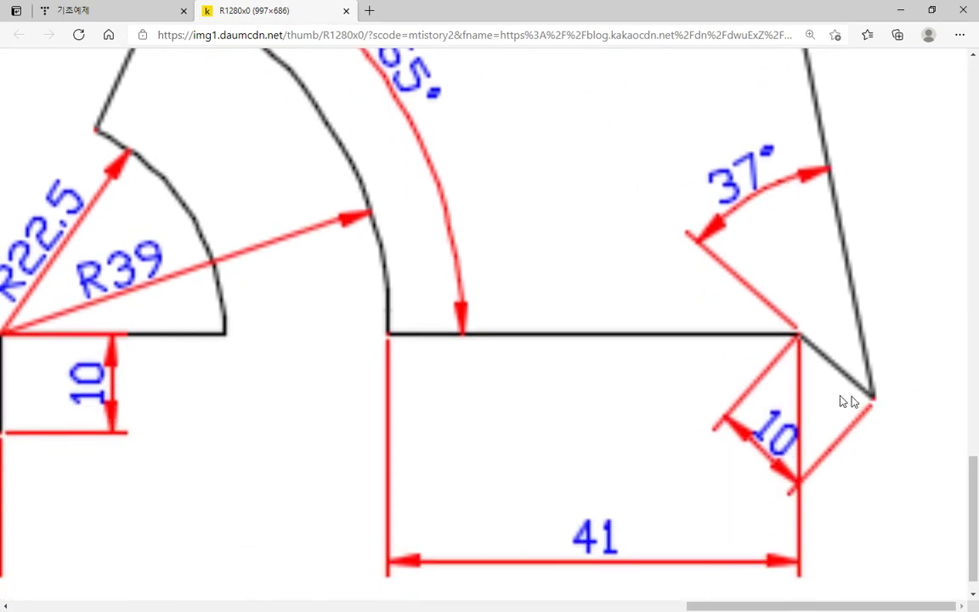
Mark up the reference drawing with horizontal guides and 101° angles at the upper and lower ends of the slanted right edge
right_click(475, 369)
left_click(431, 363)
left_click_drag(700, 403, 978, 400)
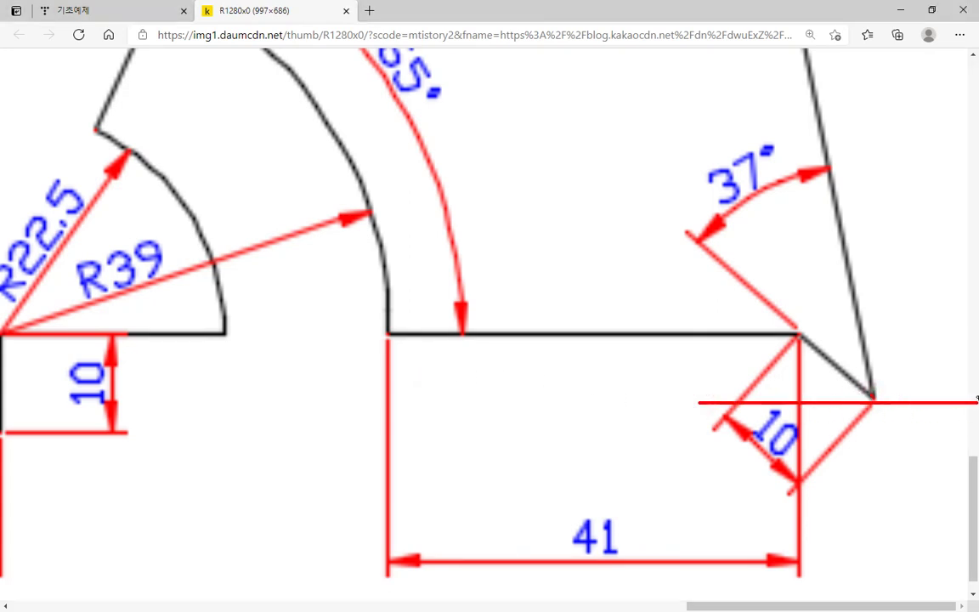
left_click_drag(872, 328, 947, 388)
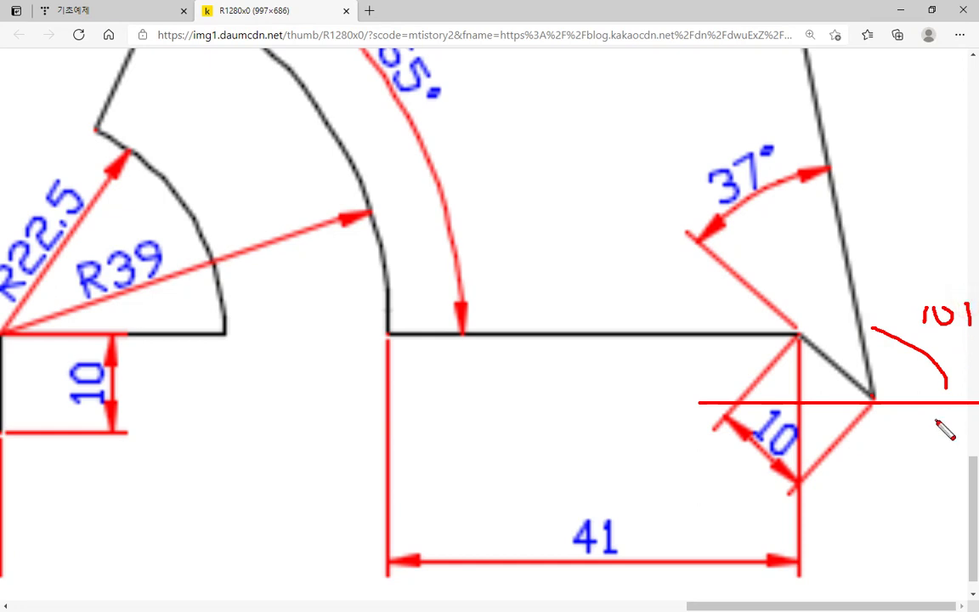
left_click_drag(821, 91, 632, 83)
left_click_drag(783, 80, 814, 109)
left_click_drag(733, 100, 728, 125)
left_click_drag(786, 102, 787, 132)
left_click_drag(867, 324, 951, 394)
mouse_move(651, 81)
left_mouse_down()
mouse_move(802, 83)
mouse_move(874, 289)
mouse_move(883, 388)
mouse_move(971, 385)
left_mouse_up()
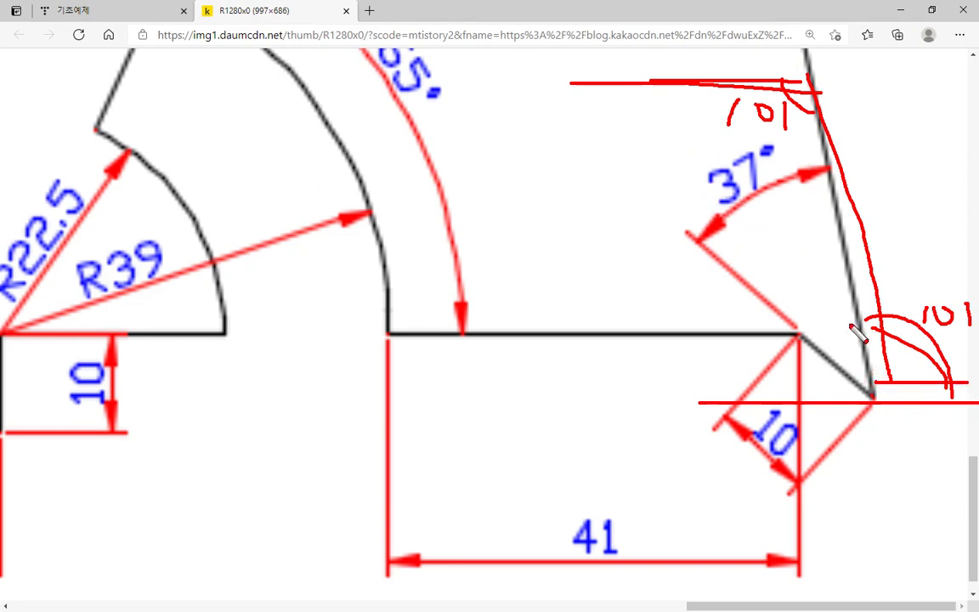
mouse_move(915, 345)
left_mouse_down()
mouse_move(822, 331)
mouse_move(933, 364)
left_mouse_up()
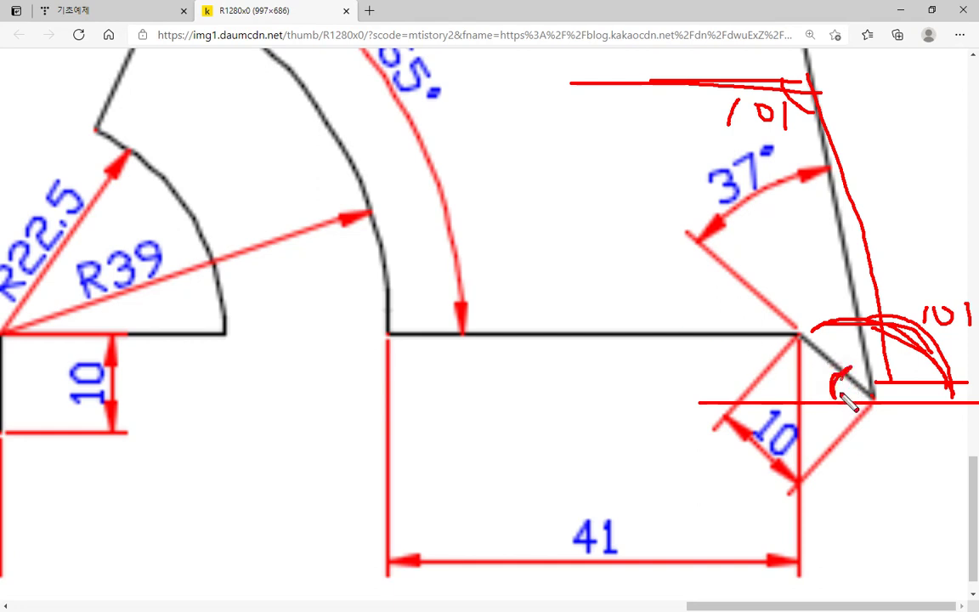
Mark the short lower-corner edge's angle to the horizontal as 42 on the reference drawing, clear the markup and return to AutoCAD
left_click_drag(876, 398, 668, 206)
left_click_drag(876, 400, 546, 413)
left_click_drag(699, 264, 695, 406)
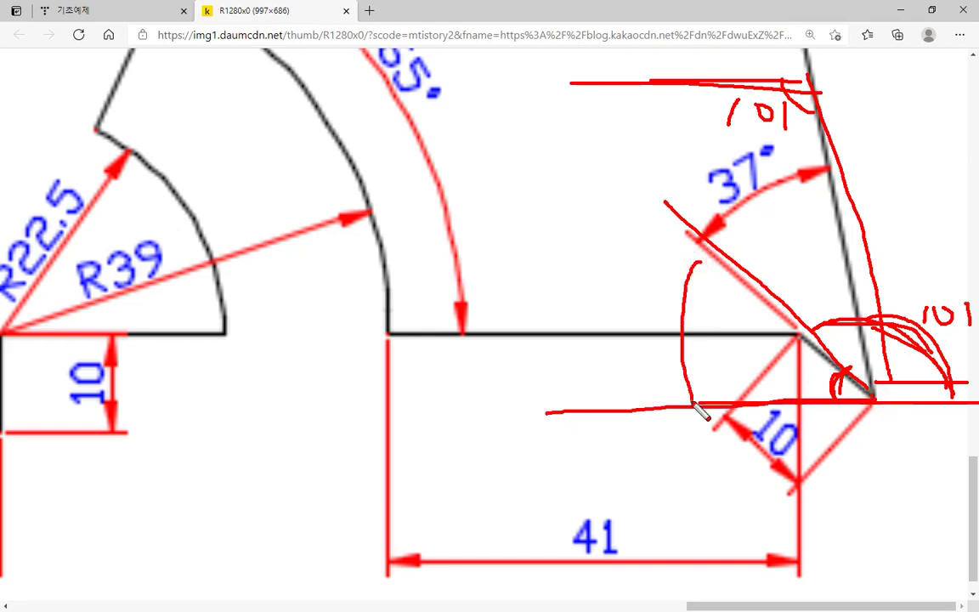
mouse_move(590, 316)
left_mouse_down()
mouse_move(625, 366)
mouse_move(601, 389)
left_mouse_up()
mouse_move(613, 344)
left_mouse_down()
mouse_move(628, 361)
mouse_move(673, 366)
left_mouse_up()
left_click_drag(790, 329, 857, 330)
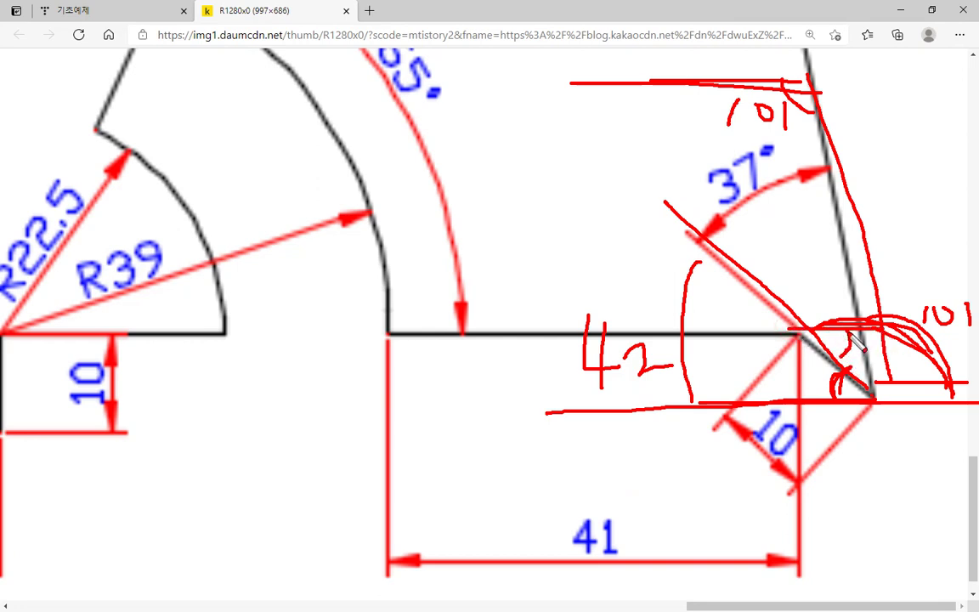
left_click_drag(825, 365, 824, 390)
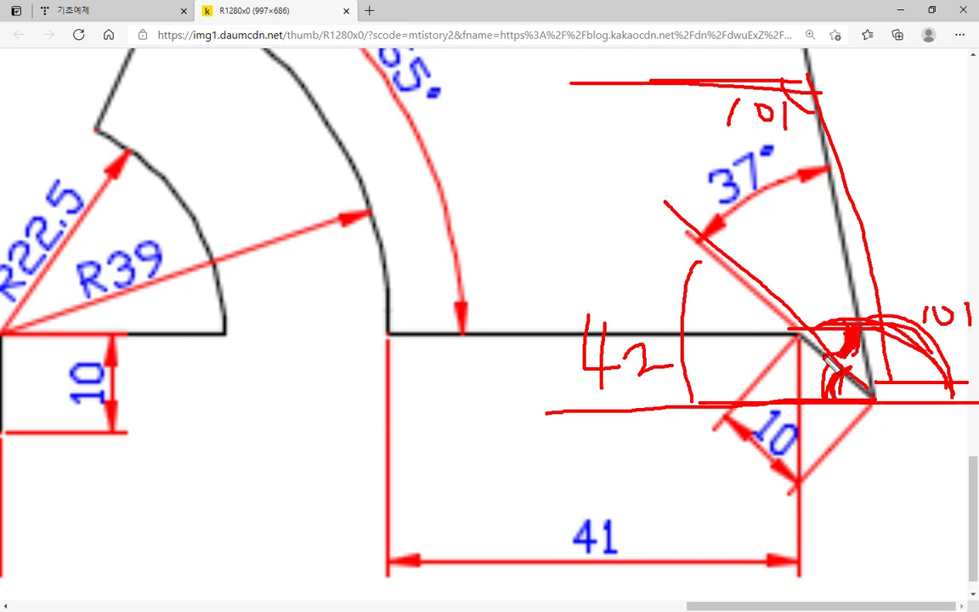
key("Escape")
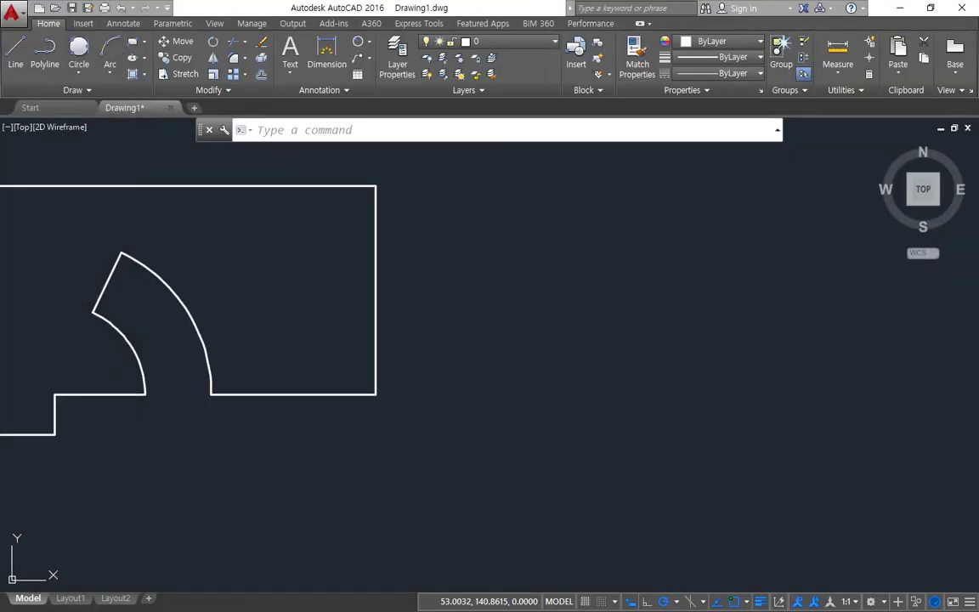
Draw a line 10 long at -42° from the outline's lower-right corner, undoing a first segment entered at 42°
scroll(579, 306, "down", 2)
scroll(421, 345, "up", 4)
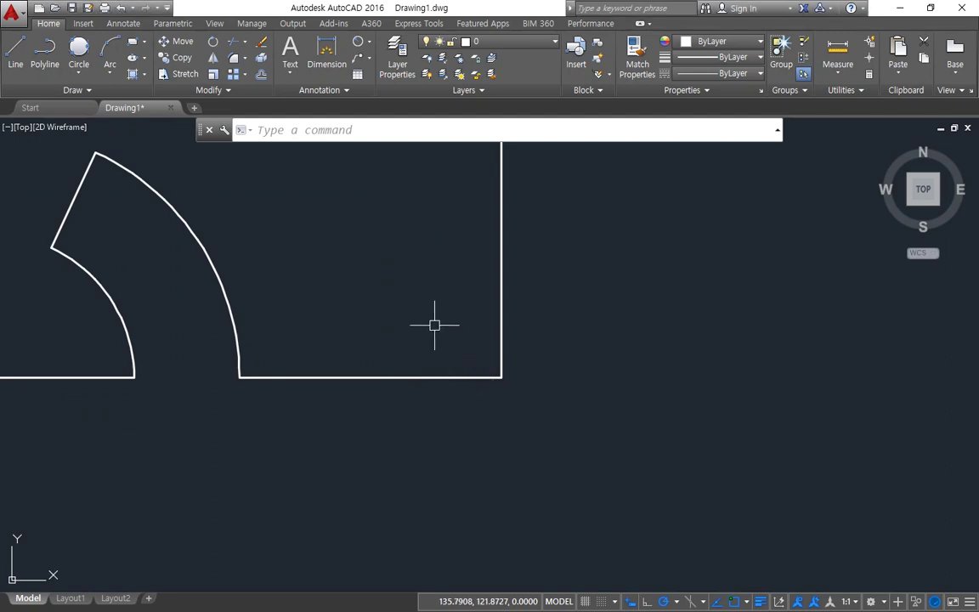
type("l")
key("Return")
left_click(501, 377)
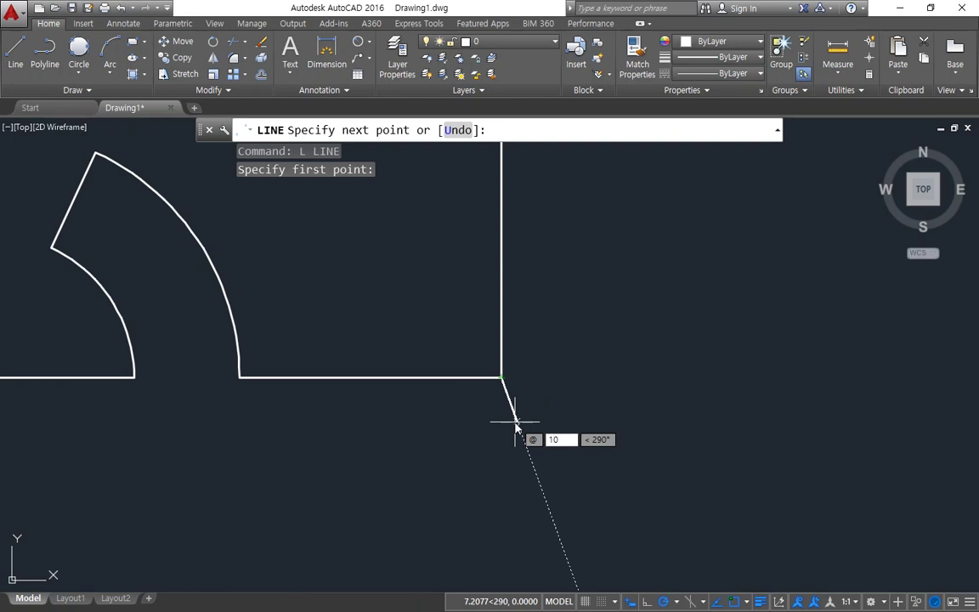
key("Tab")
key("Return")
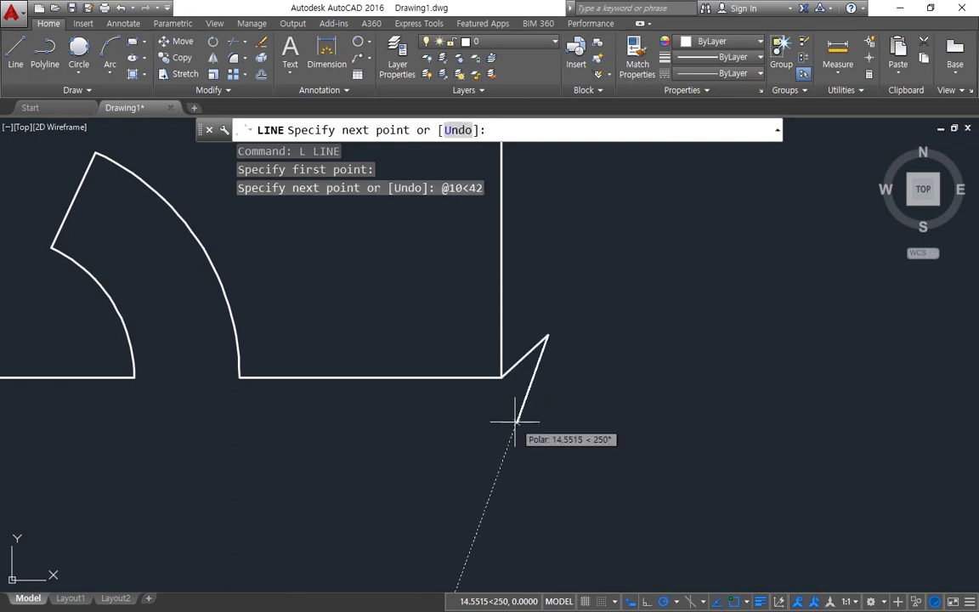
key("ctrl+z")
type("@10")
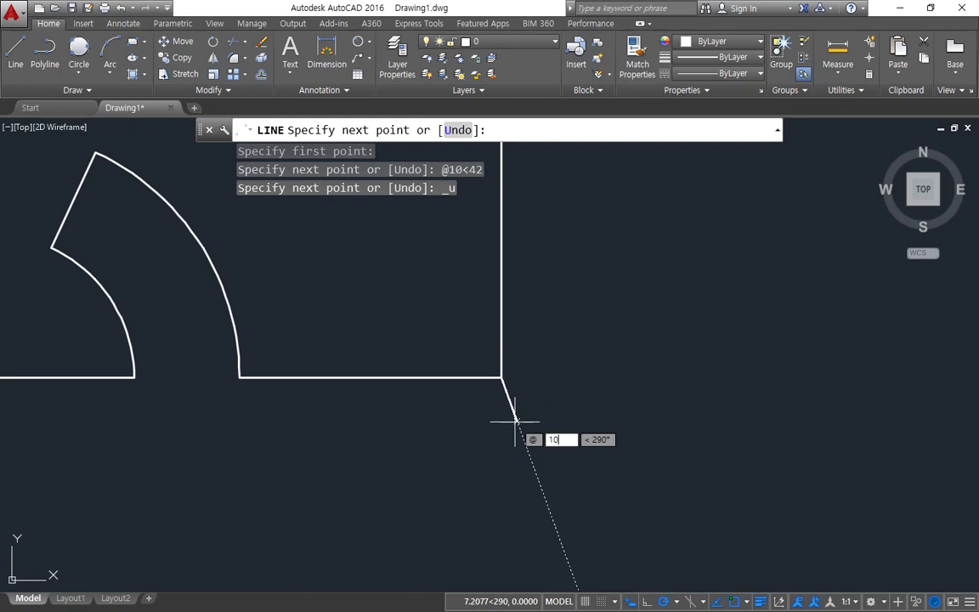
key("Tab")
type("-42")
key("Return")
Continue from the short edge's lower end with a line 100 long at 101° and finish the line
type("@")
key("Tab")
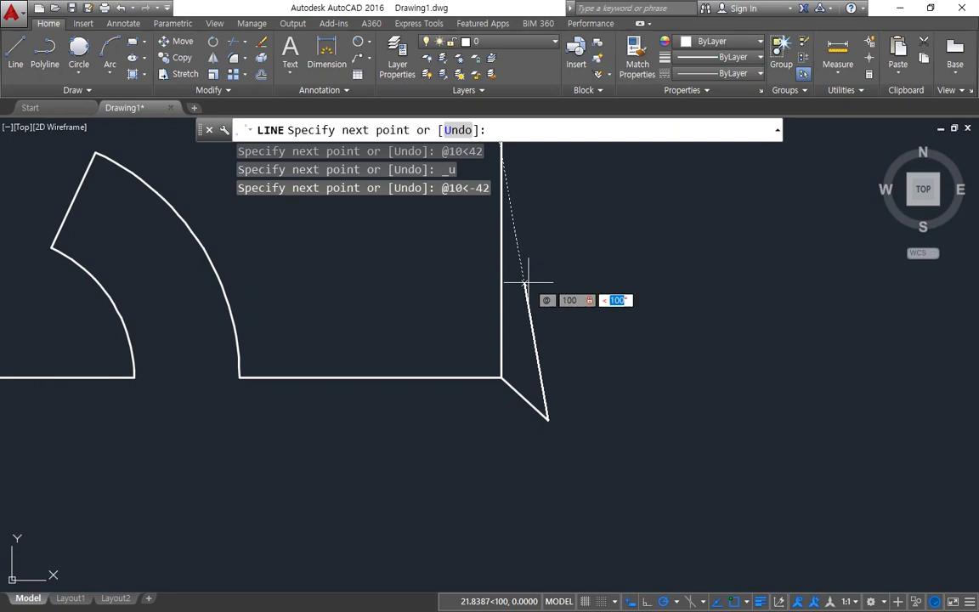
type("101")
key("Return")
scroll(524, 284, "down", 5)
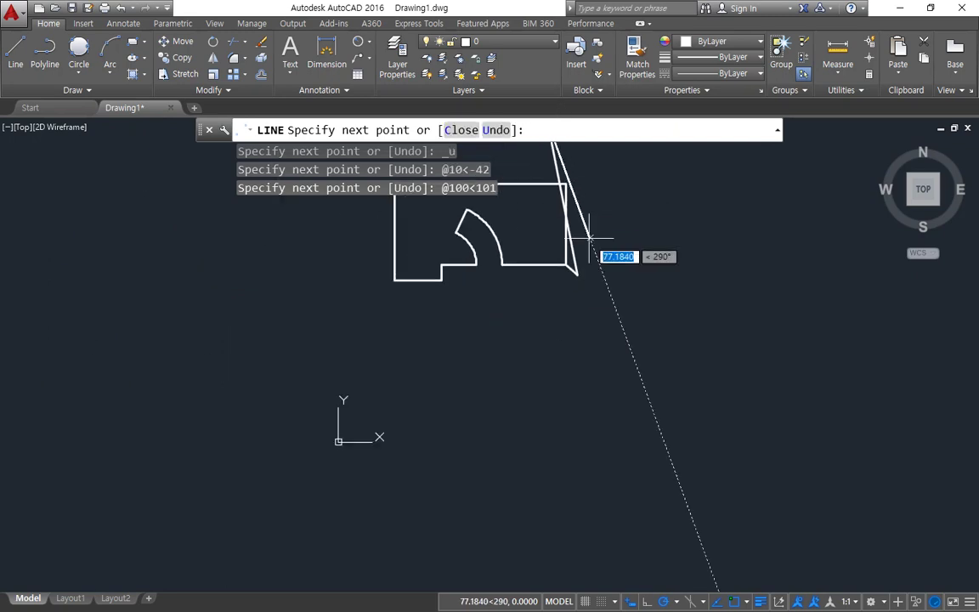
key("Return")
Erase the vertical line at the right end of the outline
scroll(512, 349, "up", 4)
left_click(533, 353)
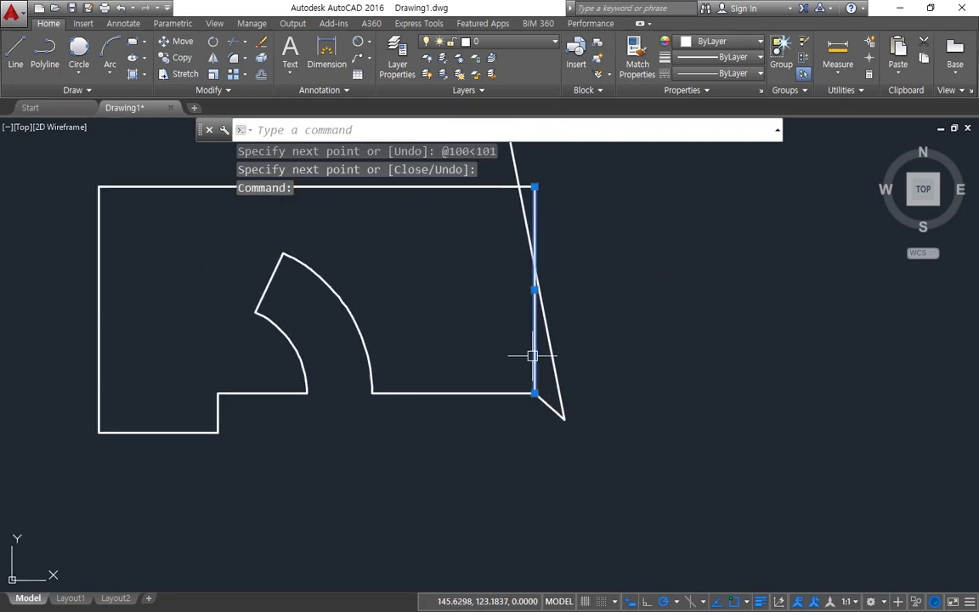
type("e")
key("Return")
Trim the slanted line above the top edge and the top edge's overhang beyond the slanted line
type("tr")
key("Return")
key("Return")
left_click(552, 257)
left_click(567, 281)
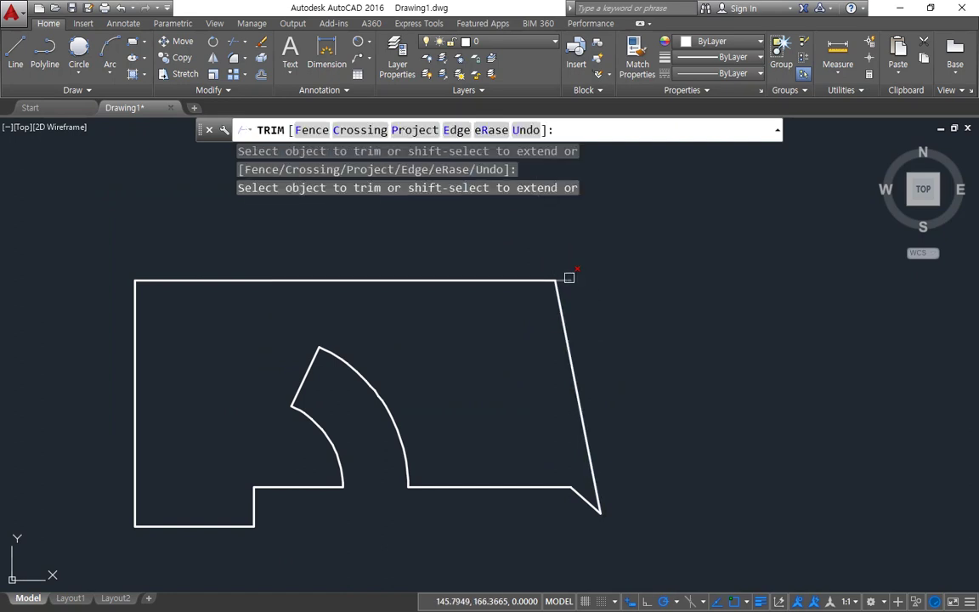
key("Return")
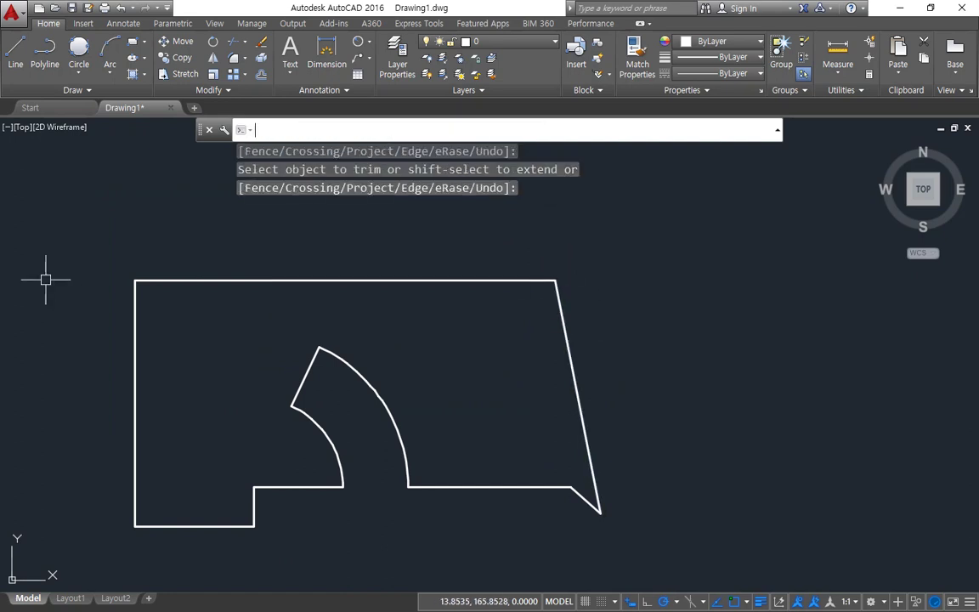
Offset the outline's left vertical edge 12 inward
left_click(202, 313)
left_click(191, 350)
type("o")
key("Return")
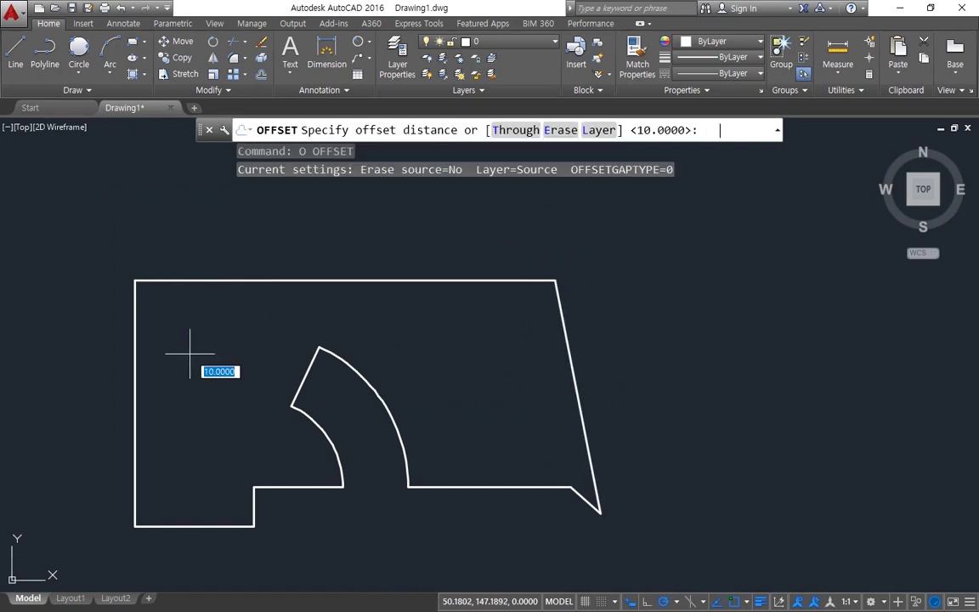
type("12")
key("Return")
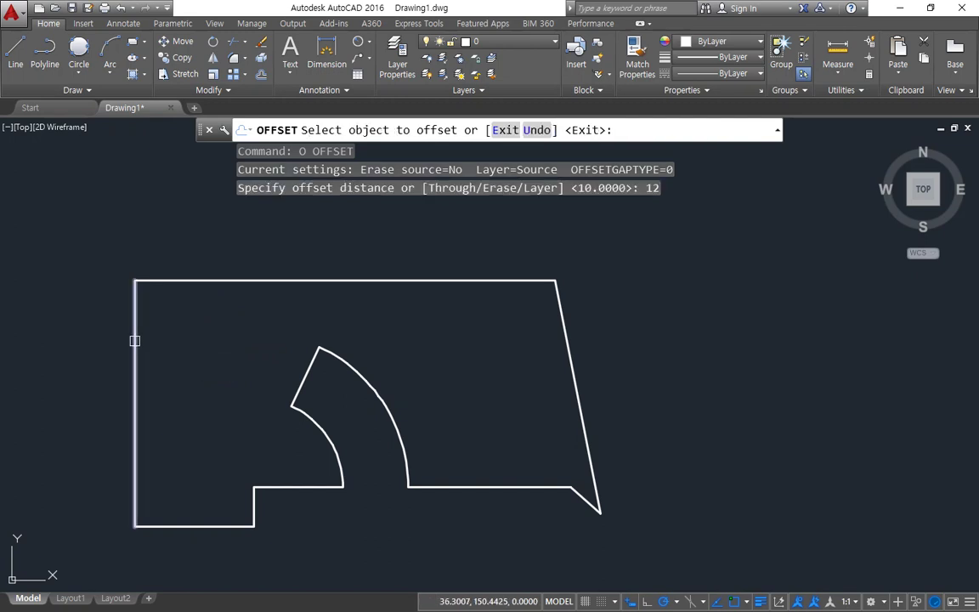
left_click(134, 341)
left_click(194, 343)
key("Return")
Offset the outline's top edge 13 downward
type("o")
key("Return")
type("13")
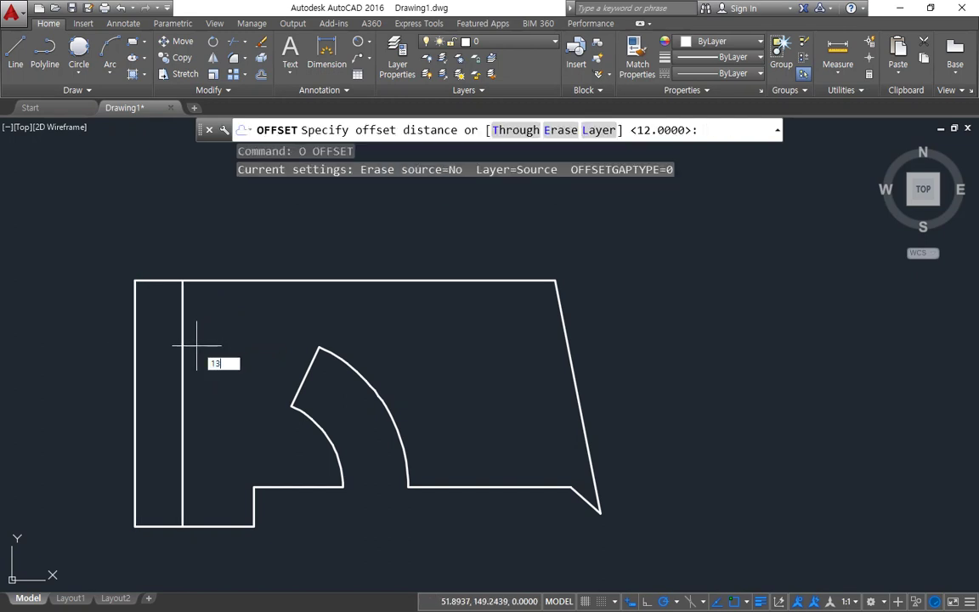
key("Return")
left_click(214, 281)
left_click(217, 348)
key("Return")
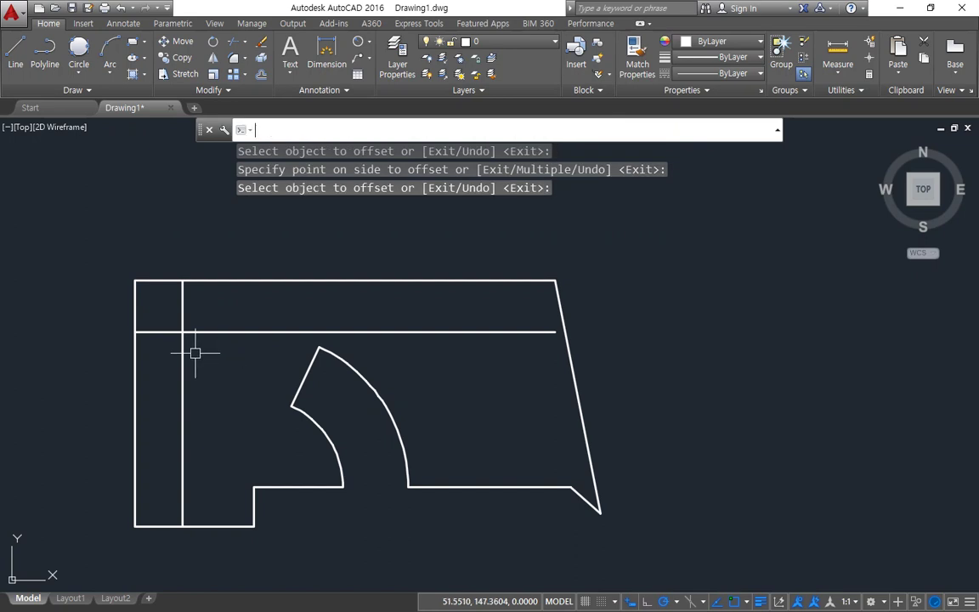
Draw a circle of diameter 14 centred on the intersection of the two offset lines
type("c")
key("Return")
left_click(182, 332)
type("d")
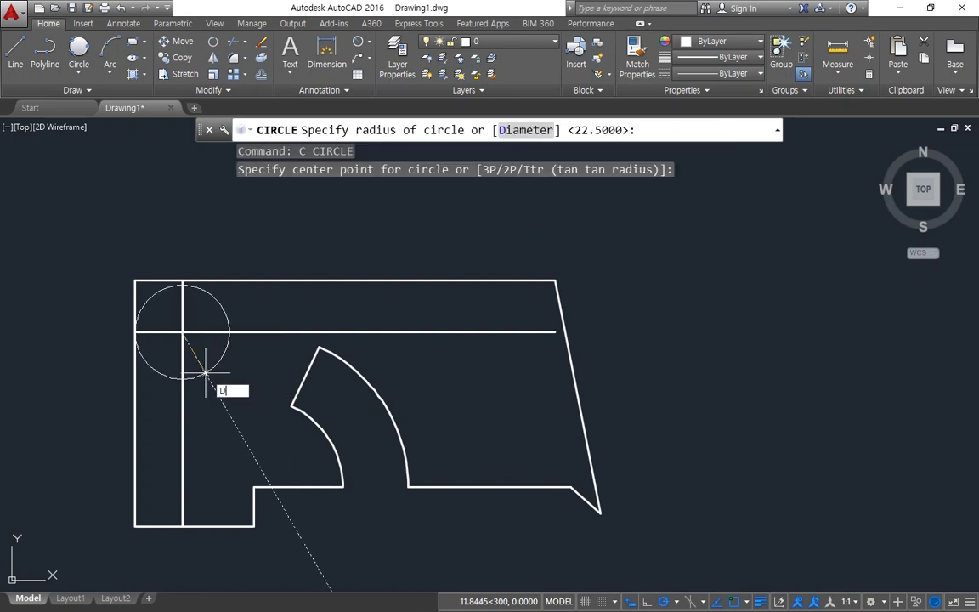
key("Return")
type("14")
key("Return")
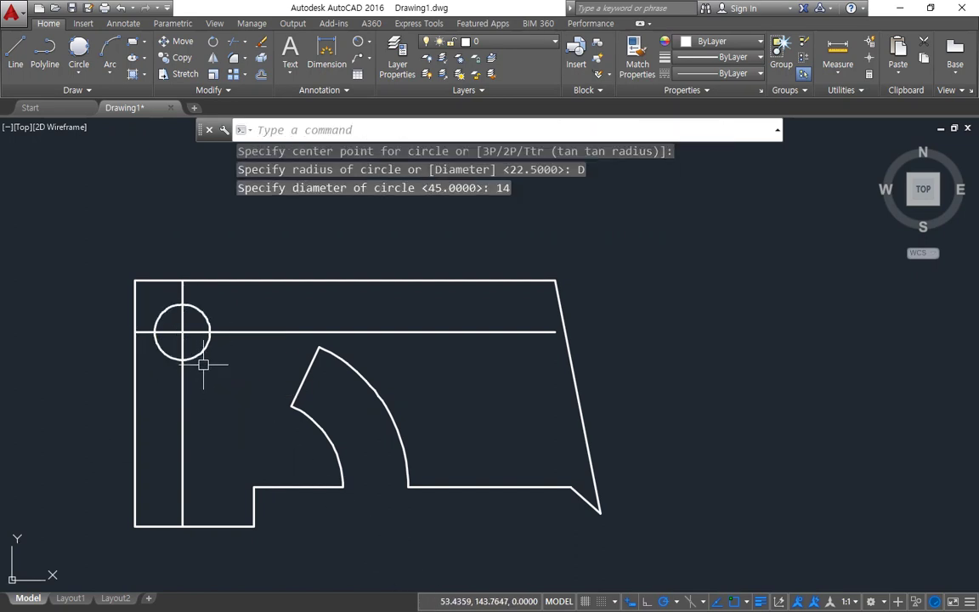
Erase the horizontal and vertical construction lines crossing the circle's centre
left_click(195, 332)
left_click(182, 310)
type("e")
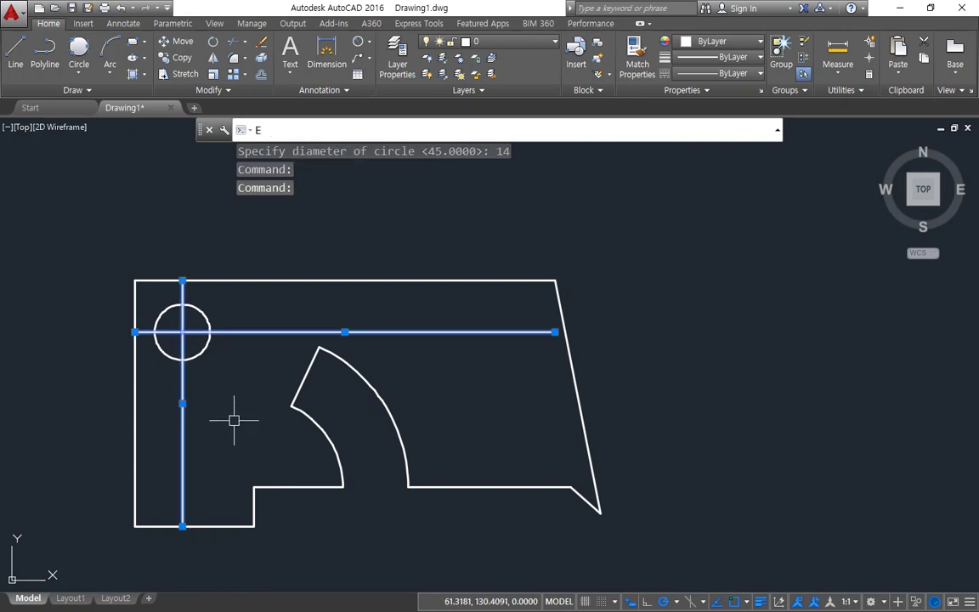
key("Return")
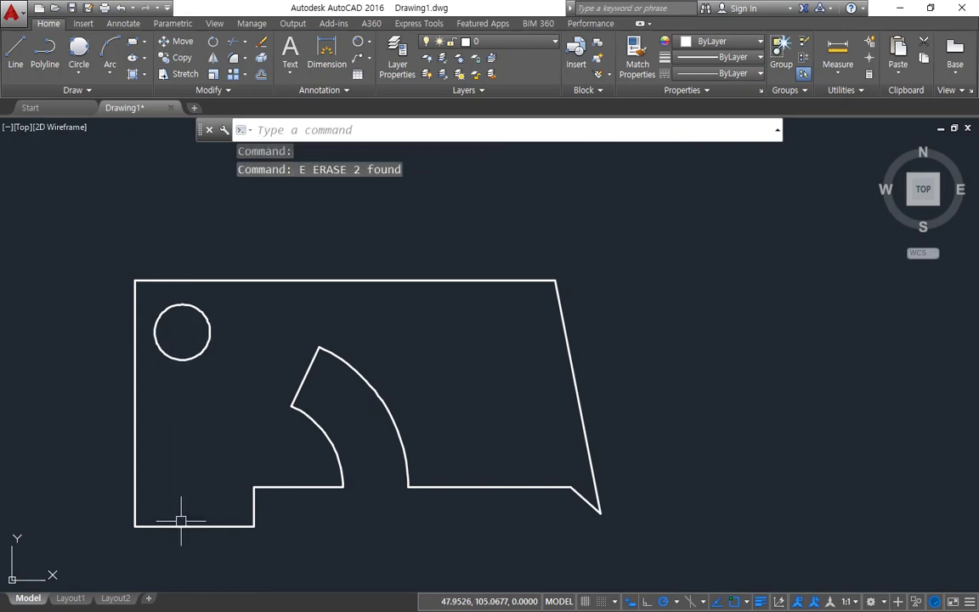